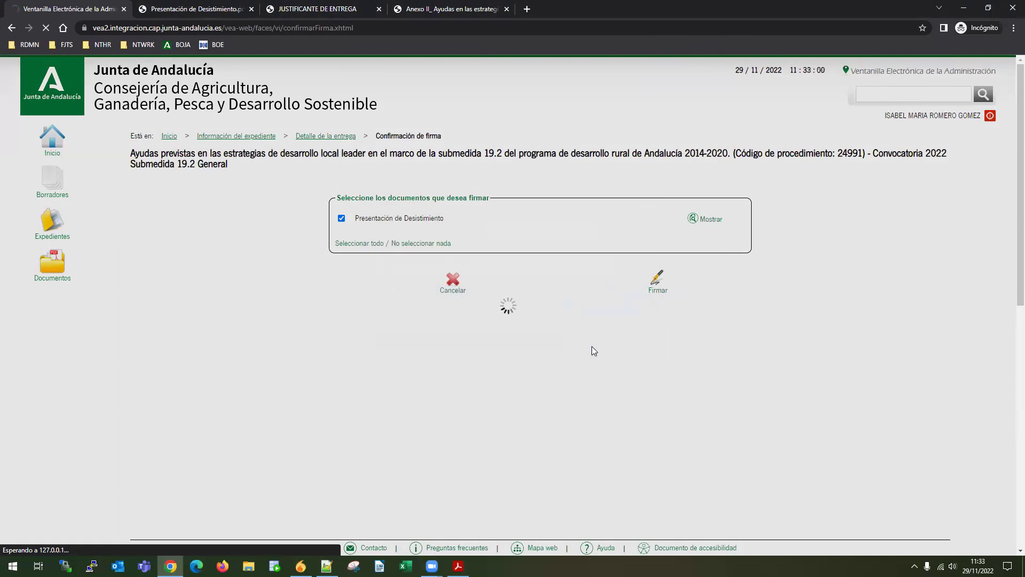
Present the signed Presentación de Desistimiento delivery, confirm it, and download the Justificante de entrega.
{"action": "scroll", "coordinate": [593, 347], "scroll_direction": "down", "scroll_amount": 2}
{"action": "scroll", "coordinate": [593, 351], "scroll_direction": "down", "scroll_amount": 3}
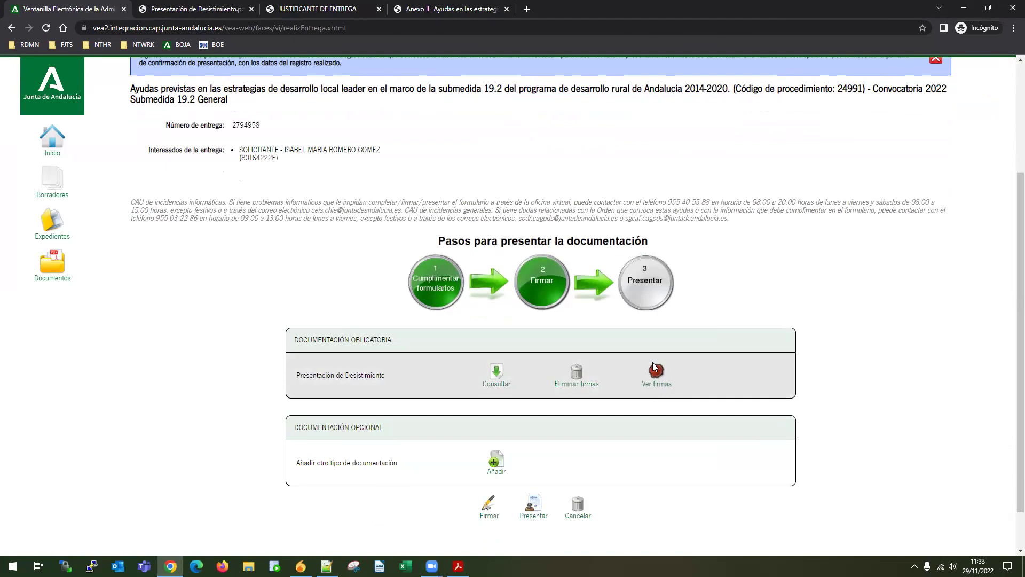
{"action": "scroll", "coordinate": [587, 406], "scroll_direction": "down", "scroll_amount": 1}
{"action": "left_click", "coordinate": [530, 457]}
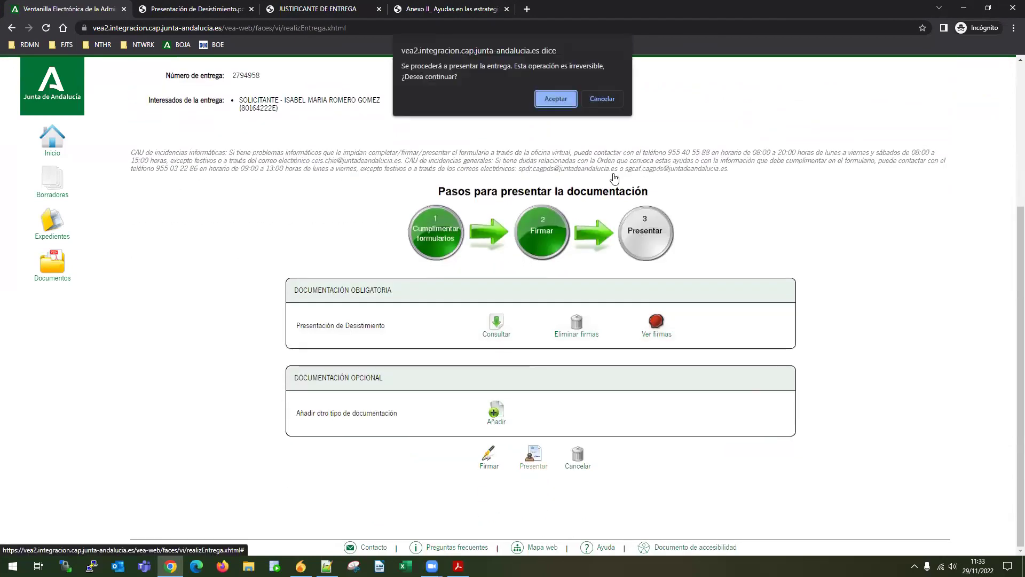
{"action": "left_click", "coordinate": [555, 99]}
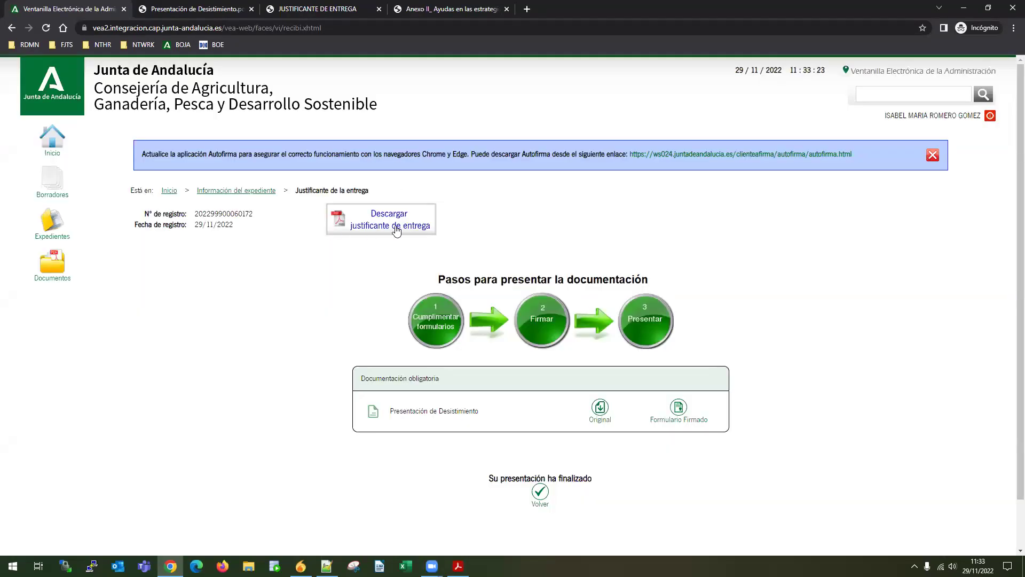
{"action": "left_click", "coordinate": [396, 225]}
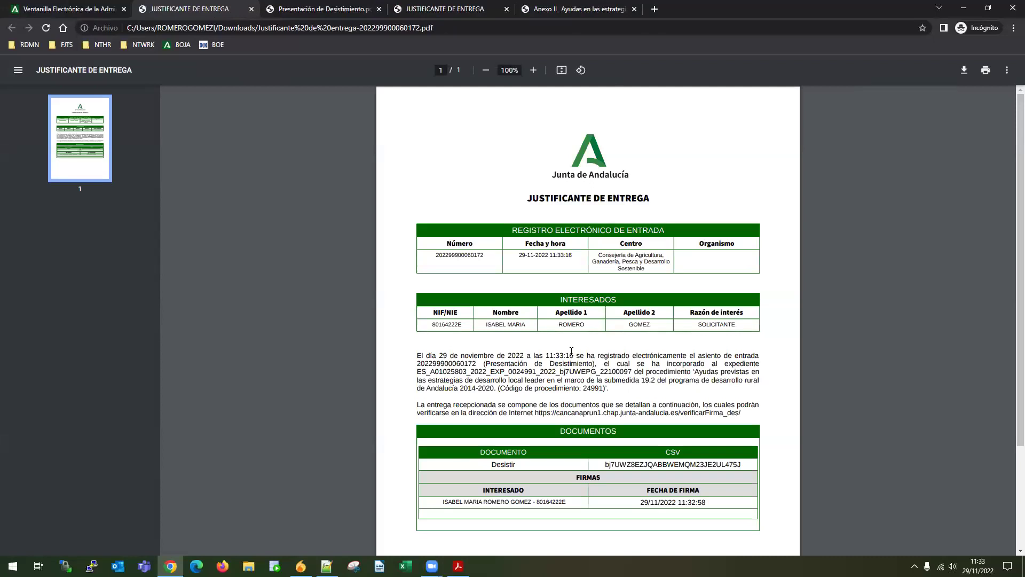
Check the receipt PDF's expediente code and Presentación de Desistimiento wording, then return to Ventanilla.
{"action": "scroll", "coordinate": [574, 351], "scroll_direction": "up", "scroll_amount": 5, "text": "ctrl"}
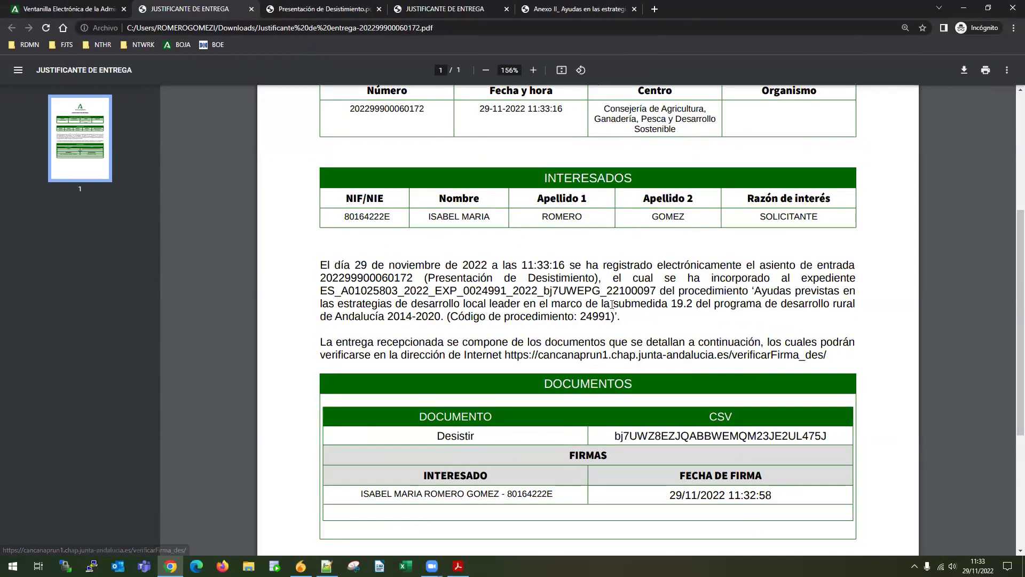
{"action": "left_click_drag", "start_coordinate": [657, 291], "coordinate": [620, 291]}
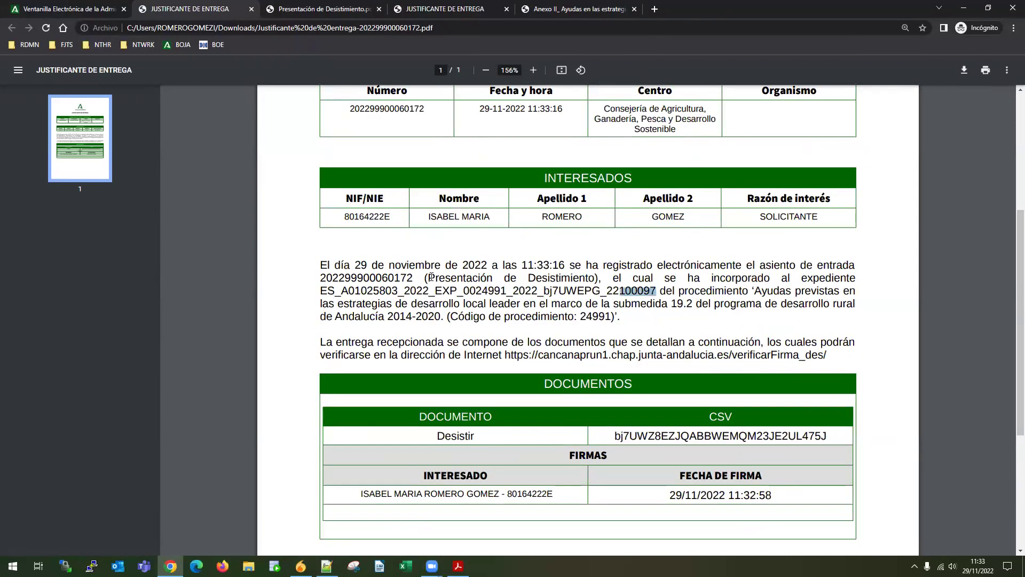
{"action": "left_click_drag", "start_coordinate": [430, 278], "coordinate": [571, 277]}
{"action": "scroll", "coordinate": [664, 323], "scroll_direction": "down", "scroll_amount": 3}
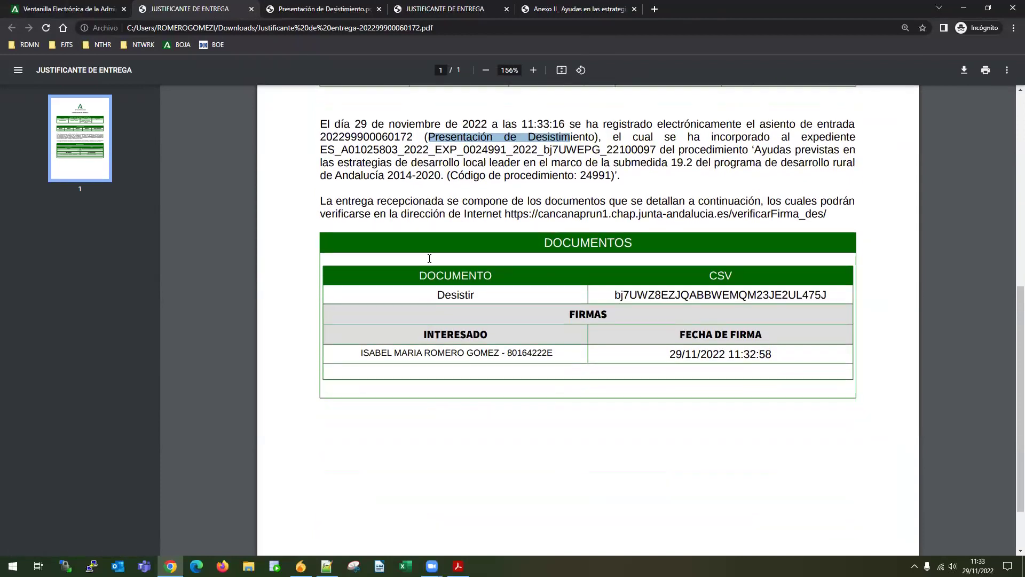
{"action": "scroll", "coordinate": [684, 275], "scroll_direction": "down", "scroll_amount": 1}
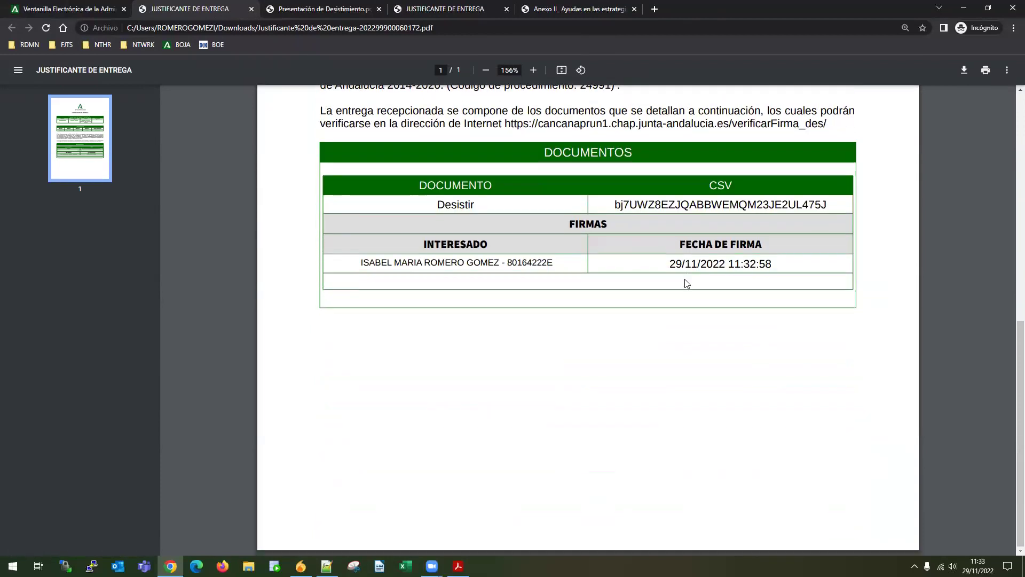
{"action": "scroll", "coordinate": [684, 275], "scroll_direction": "up", "scroll_amount": 3}
{"action": "left_click", "coordinate": [83, 7]}
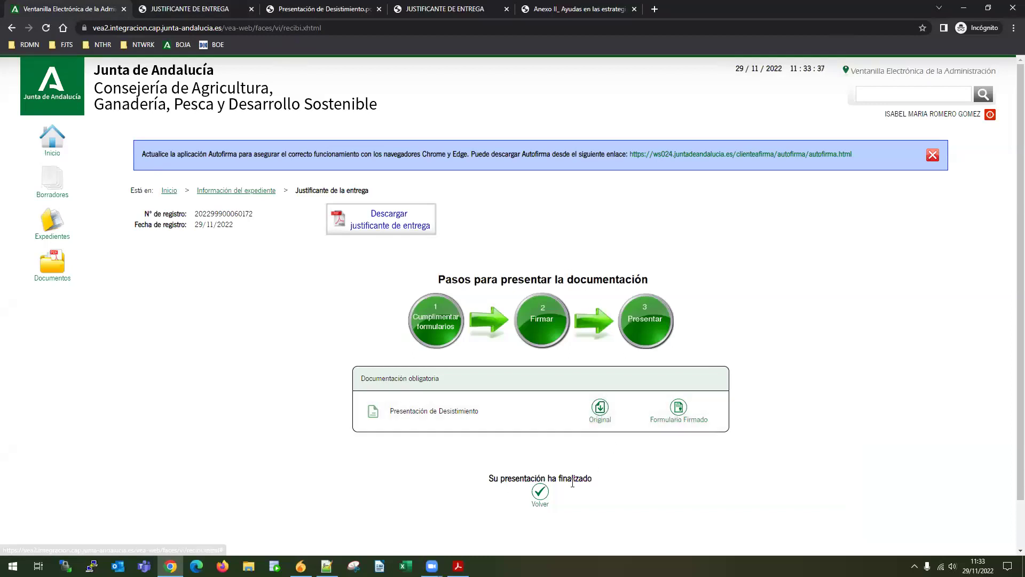
Go back to the expediente page and browse its Presentaciones and Documentos del expediente tables.
{"action": "left_click", "coordinate": [543, 494]}
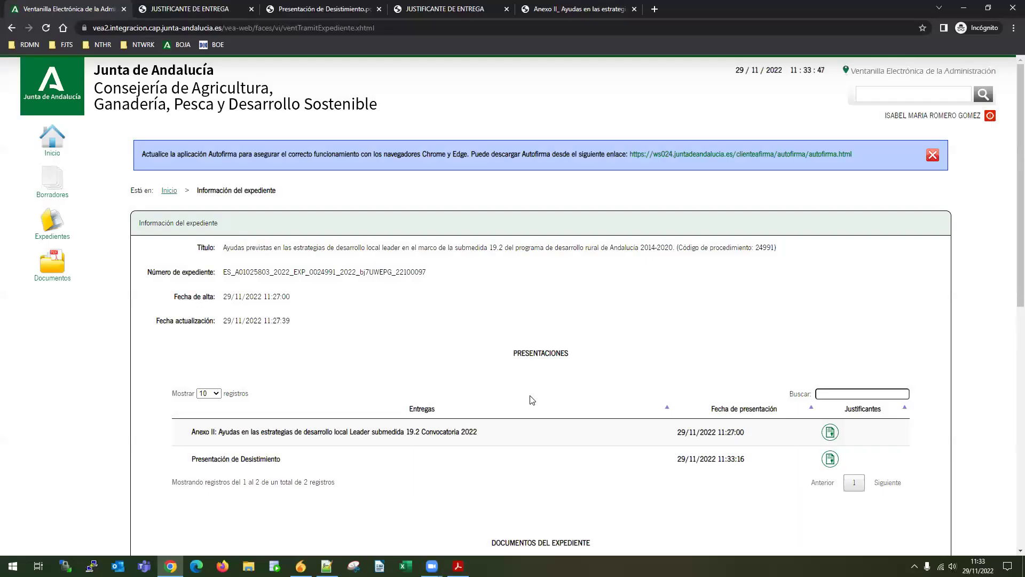
{"action": "scroll", "coordinate": [526, 393], "scroll_direction": "down", "scroll_amount": 1}
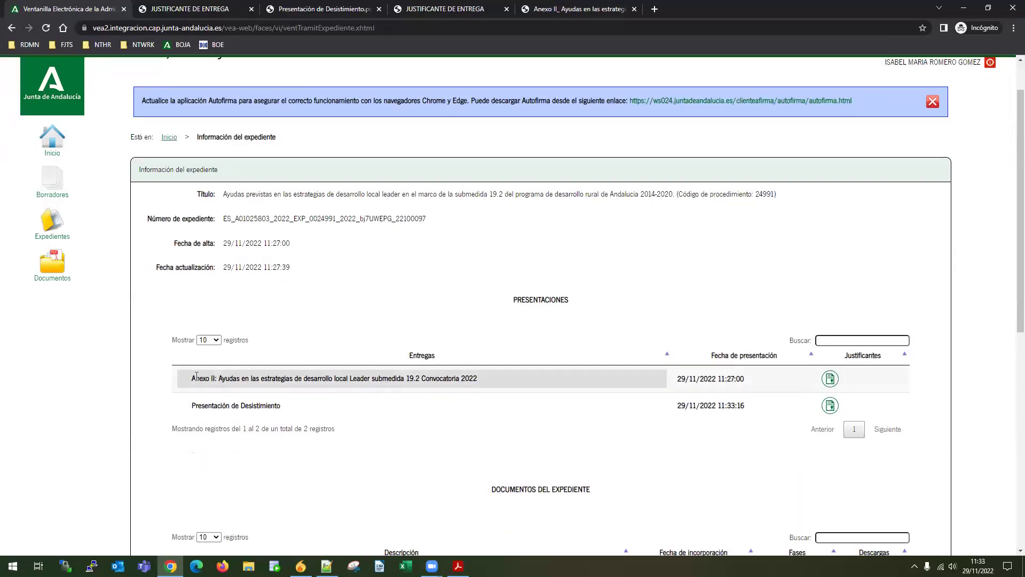
{"action": "scroll", "coordinate": [267, 352], "scroll_direction": "down", "scroll_amount": 2}
{"action": "scroll", "coordinate": [301, 335], "scroll_direction": "down", "scroll_amount": 4}
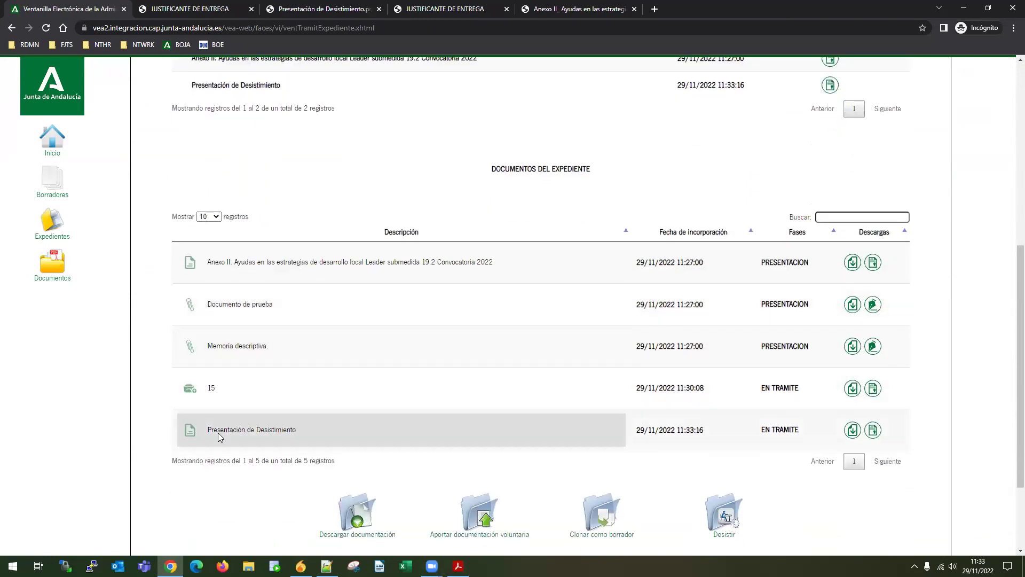
{"action": "scroll", "coordinate": [322, 431], "scroll_direction": "down", "scroll_amount": 1}
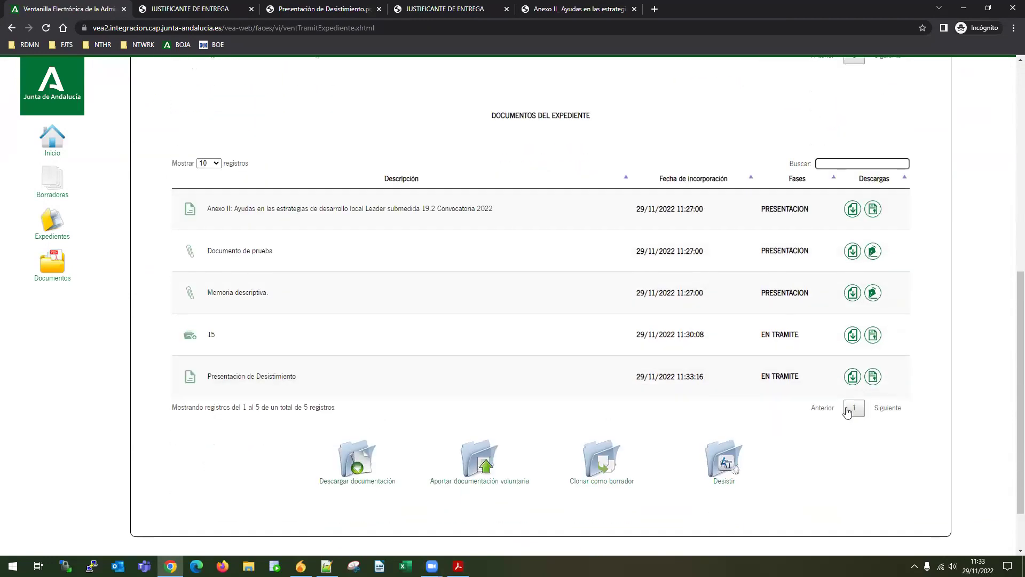
{"action": "scroll", "coordinate": [820, 461], "scroll_direction": "up", "scroll_amount": 1}
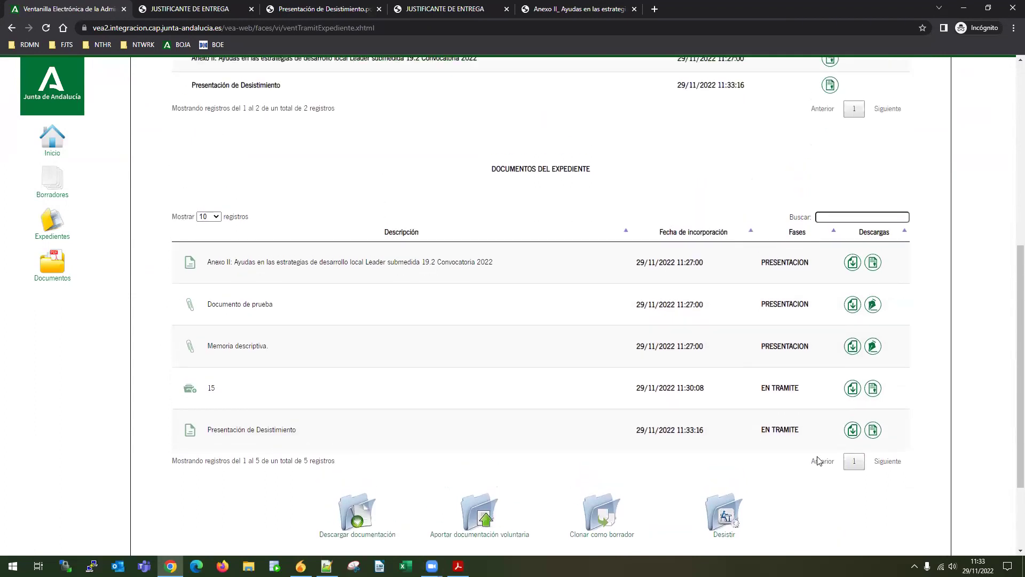
{"action": "scroll", "coordinate": [818, 460], "scroll_direction": "up", "scroll_amount": 6}
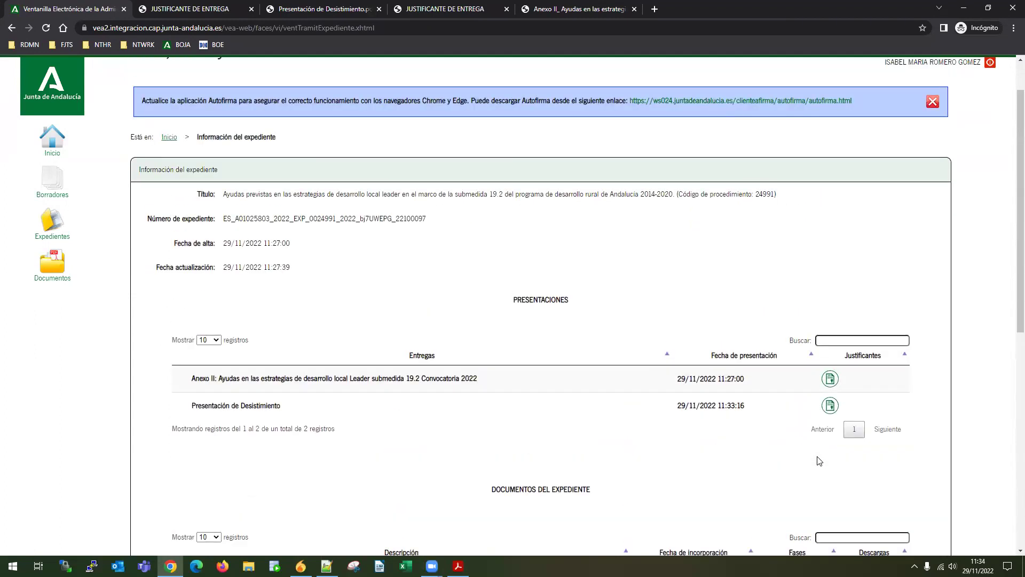
Search the Expedientes list by a pasted Número de expediente.
{"action": "left_click", "coordinate": [55, 230]}
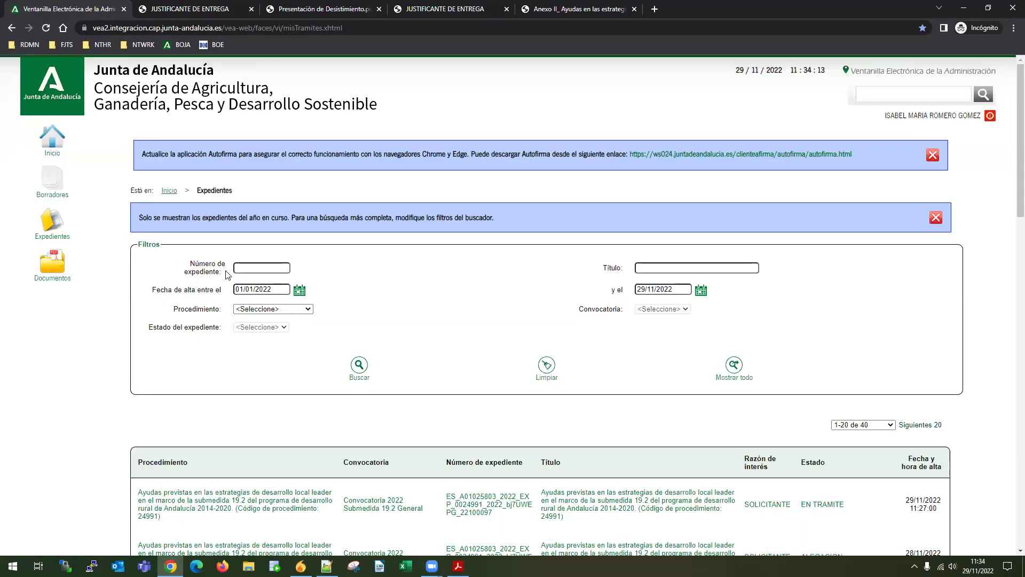
{"action": "scroll", "coordinate": [227, 274], "scroll_direction": "down", "scroll_amount": 2}
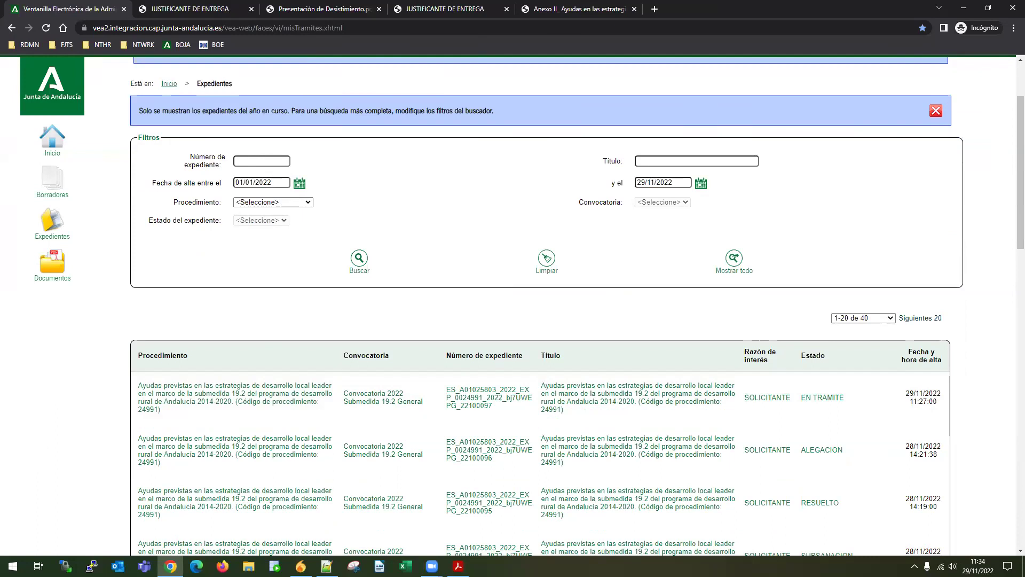
{"action": "key", "text": "alt+Tab"}
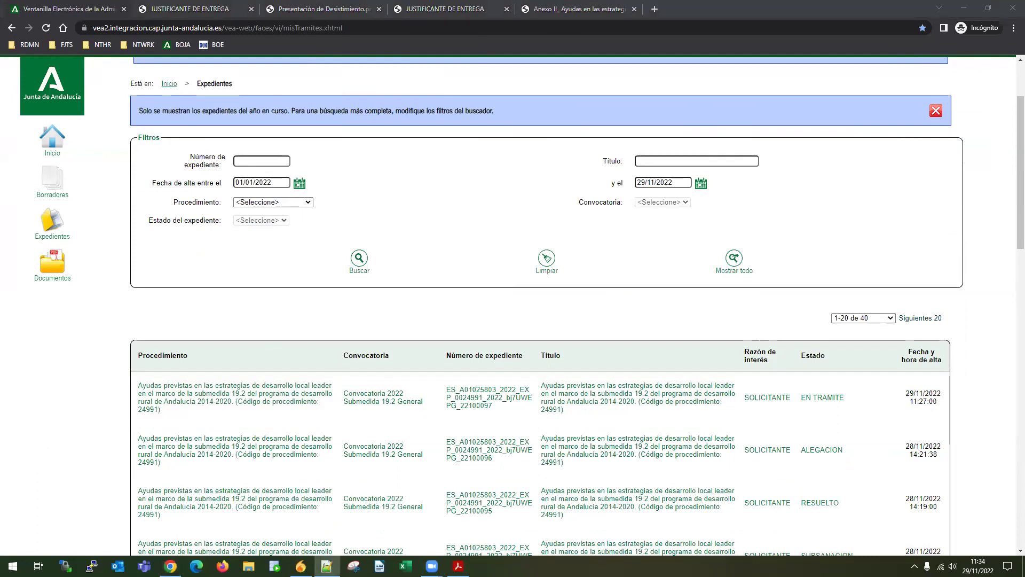
{"action": "left_click", "coordinate": [275, 160]}
{"action": "key", "text": "ctrl+v"}
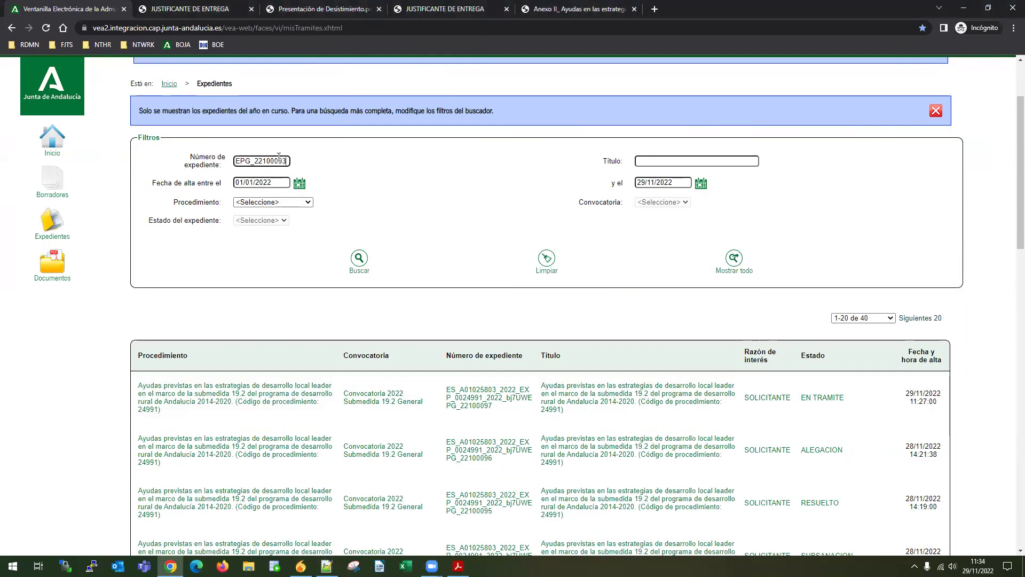
{"action": "left_click_drag", "start_coordinate": [236, 160], "coordinate": [292, 164]}
{"action": "left_click", "coordinate": [289, 163]}
{"action": "left_click", "coordinate": [360, 259]}
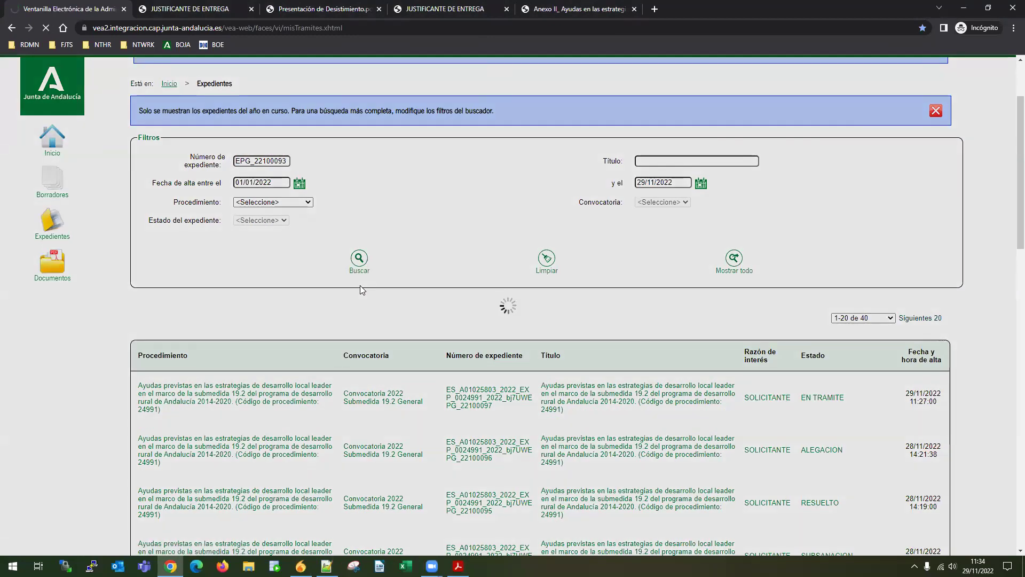
Search for the next expediente number and open EPG_22100094, which is in SUBSANACION status.
{"action": "scroll", "coordinate": [471, 338], "scroll_direction": "down", "scroll_amount": 1}
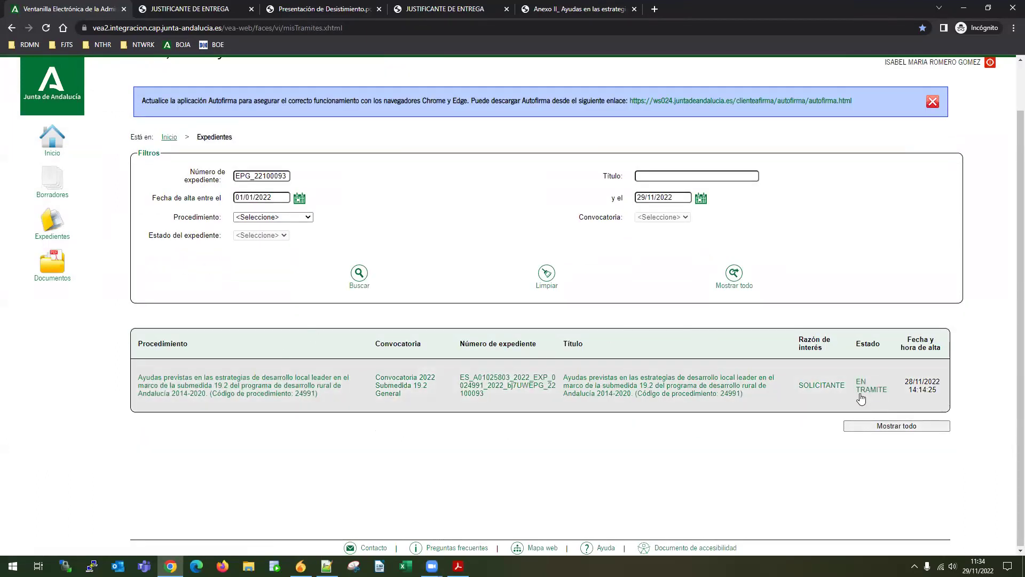
{"action": "key", "text": "alt+Tab"}
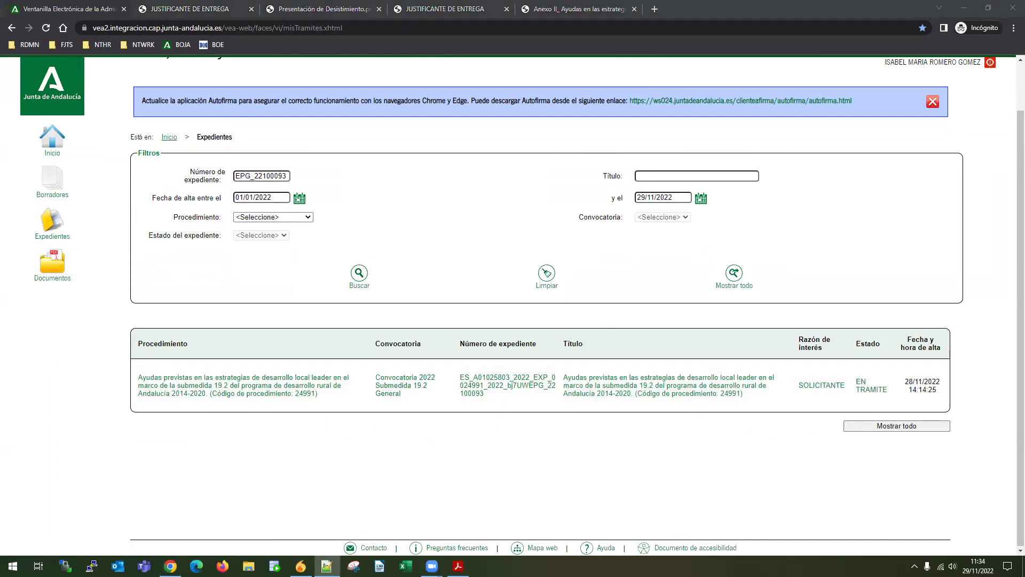
{"action": "double_click", "coordinate": [283, 172]}
{"action": "type", "text": "EPG_22100094"}
{"action": "left_click", "coordinate": [352, 278]}
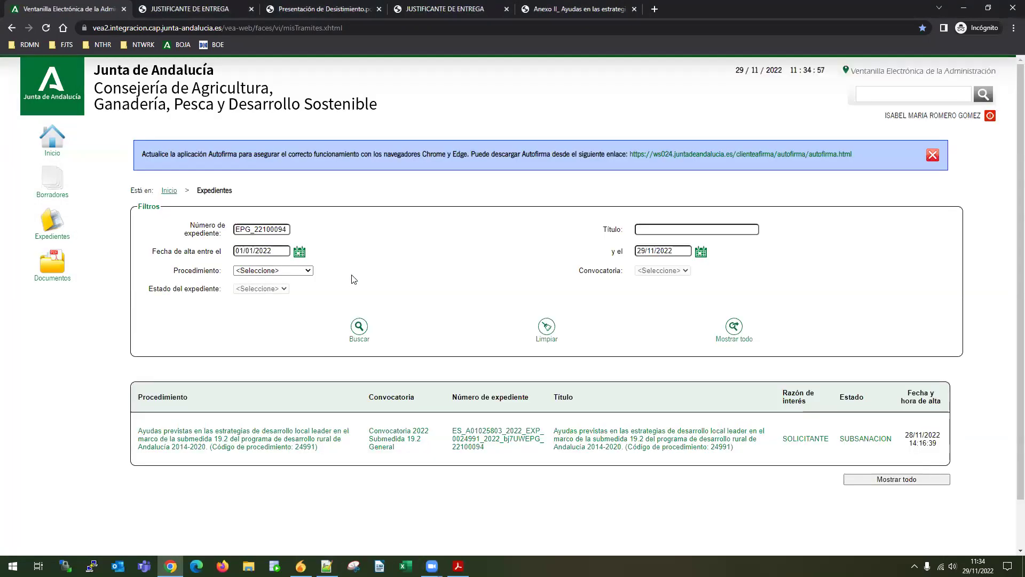
{"action": "scroll", "coordinate": [312, 218], "scroll_direction": "down", "scroll_amount": 2}
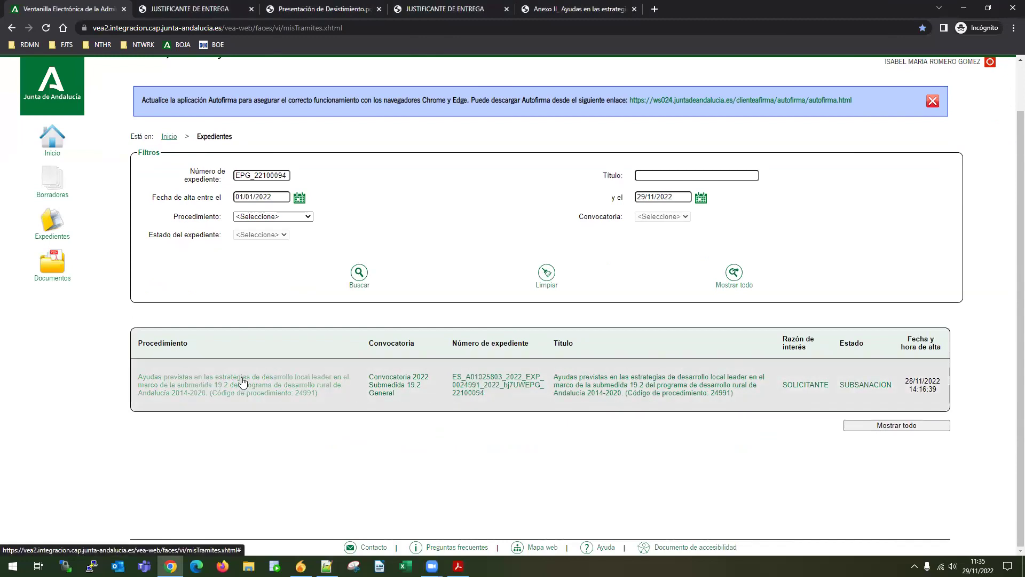
{"action": "left_click", "coordinate": [528, 384]}
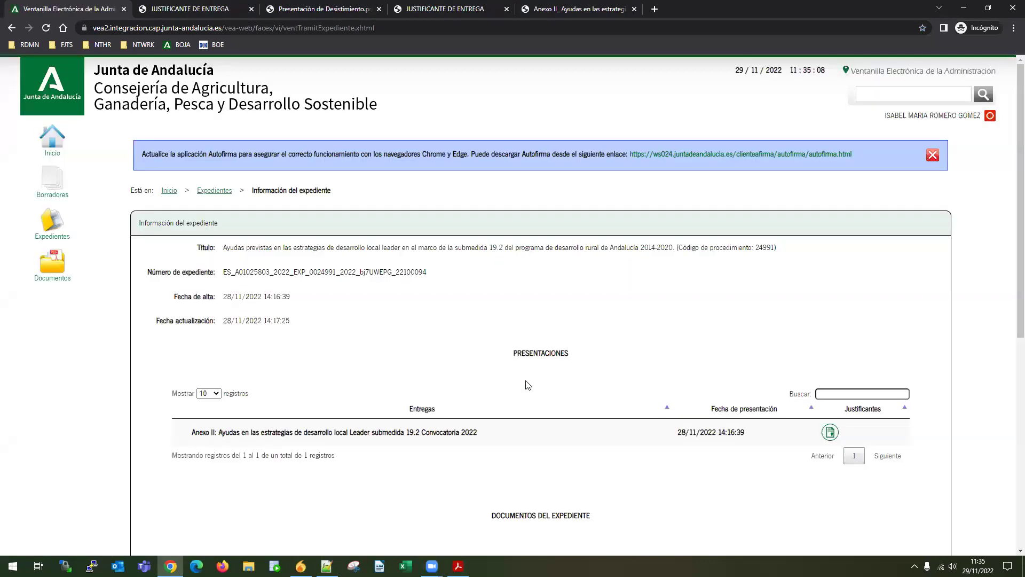
Open the Subsanar folder and start a new Presentación de Subsanación Solicitud form.
{"action": "scroll", "coordinate": [342, 192], "scroll_direction": "down", "scroll_amount": 2}
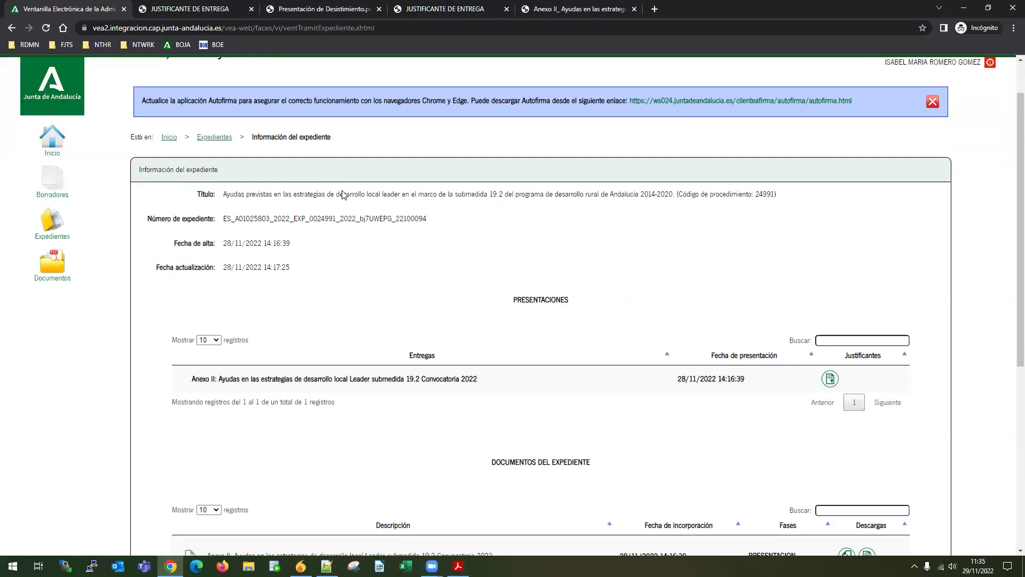
{"action": "scroll", "coordinate": [177, 320], "scroll_direction": "down", "scroll_amount": 2}
{"action": "scroll", "coordinate": [513, 316], "scroll_direction": "down", "scroll_amount": 3}
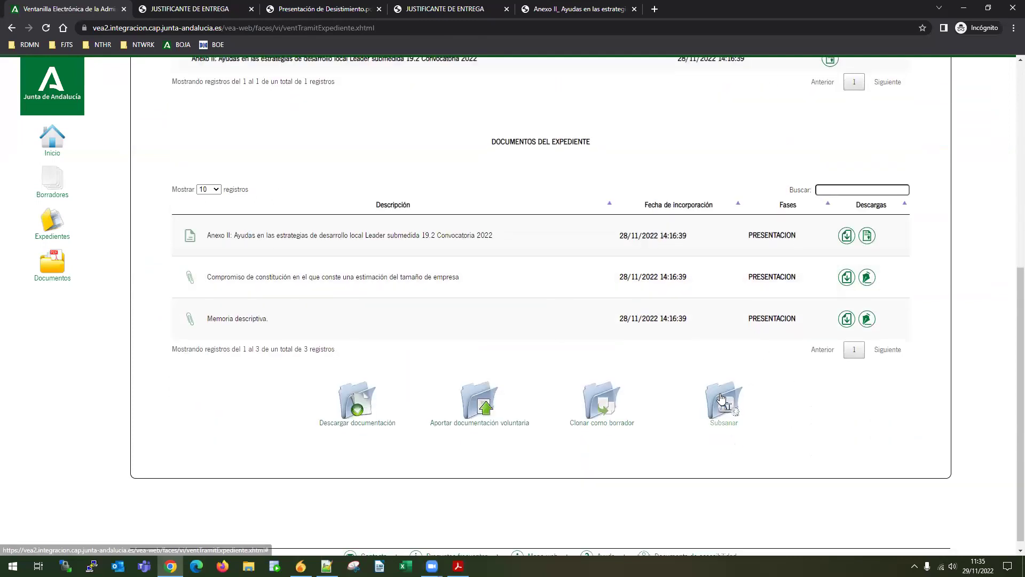
{"action": "left_click", "coordinate": [721, 395]}
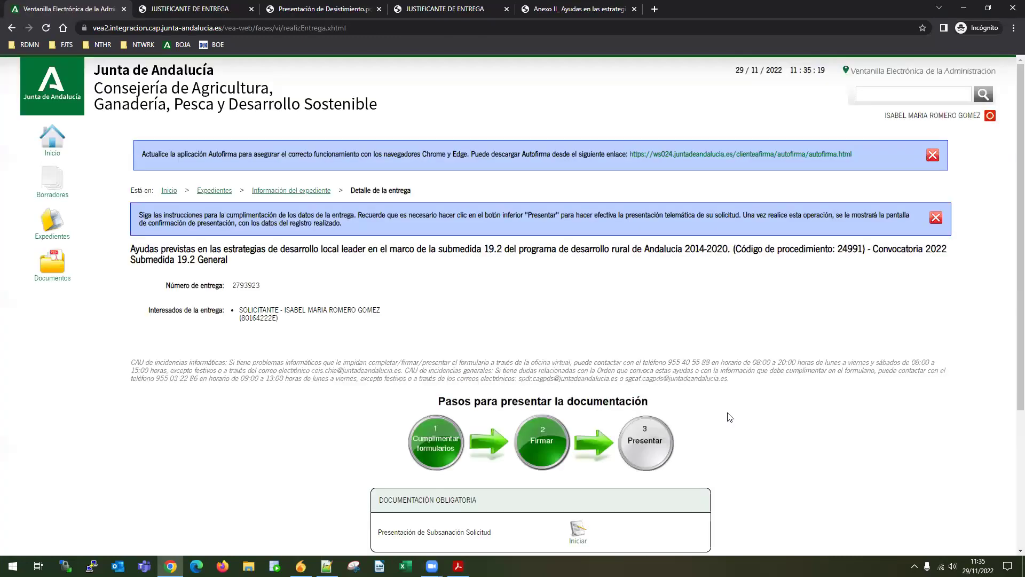
{"action": "scroll", "coordinate": [726, 411], "scroll_direction": "down", "scroll_amount": 1}
{"action": "scroll", "coordinate": [727, 413], "scroll_direction": "down", "scroll_amount": 1}
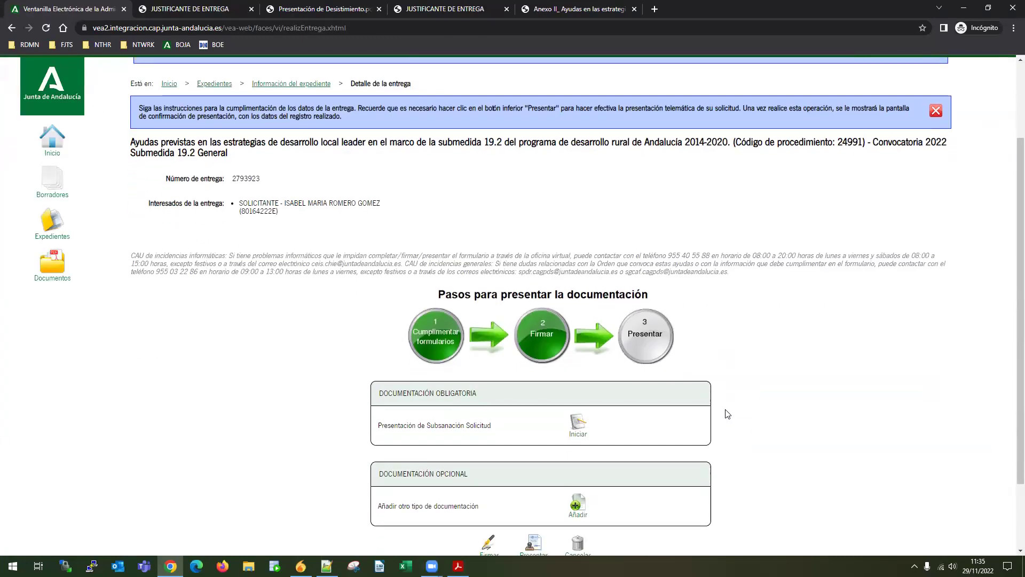
{"action": "scroll", "coordinate": [701, 396], "scroll_direction": "down", "scroll_amount": 2}
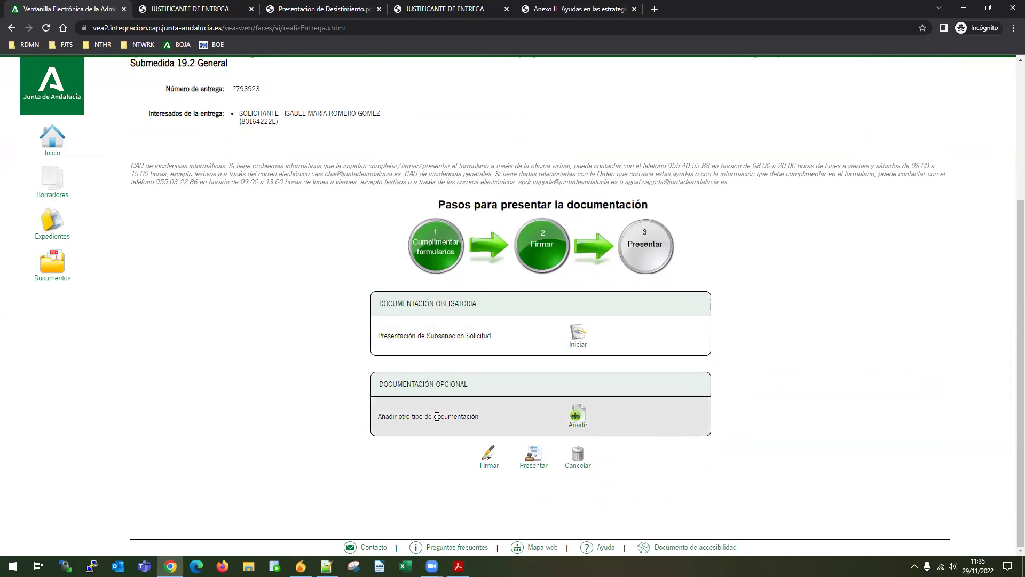
{"action": "left_click", "coordinate": [578, 335]}
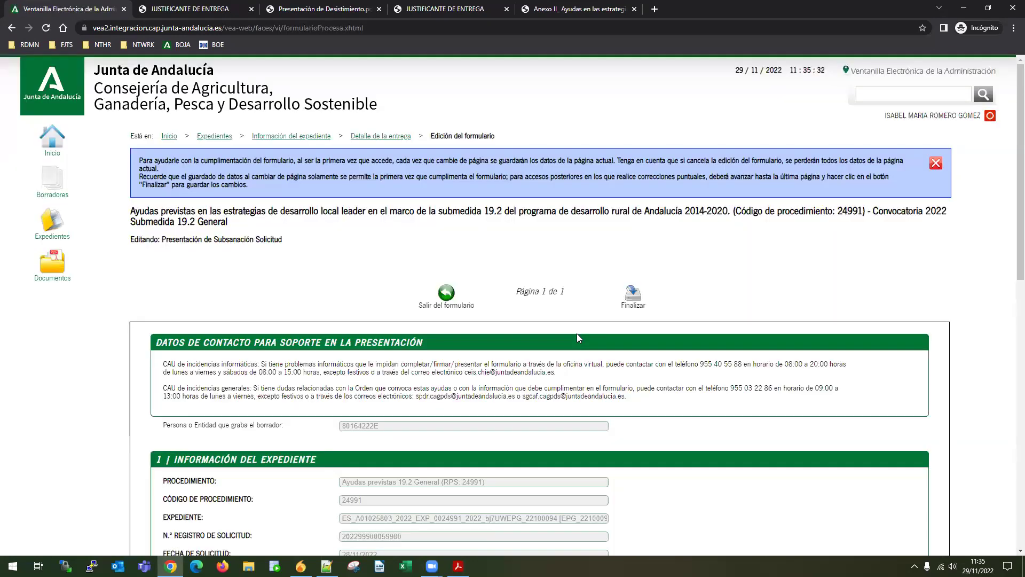
Set the notice date to 01/11/2022 from the calendar.
{"action": "scroll", "coordinate": [577, 334], "scroll_direction": "down", "scroll_amount": 2}
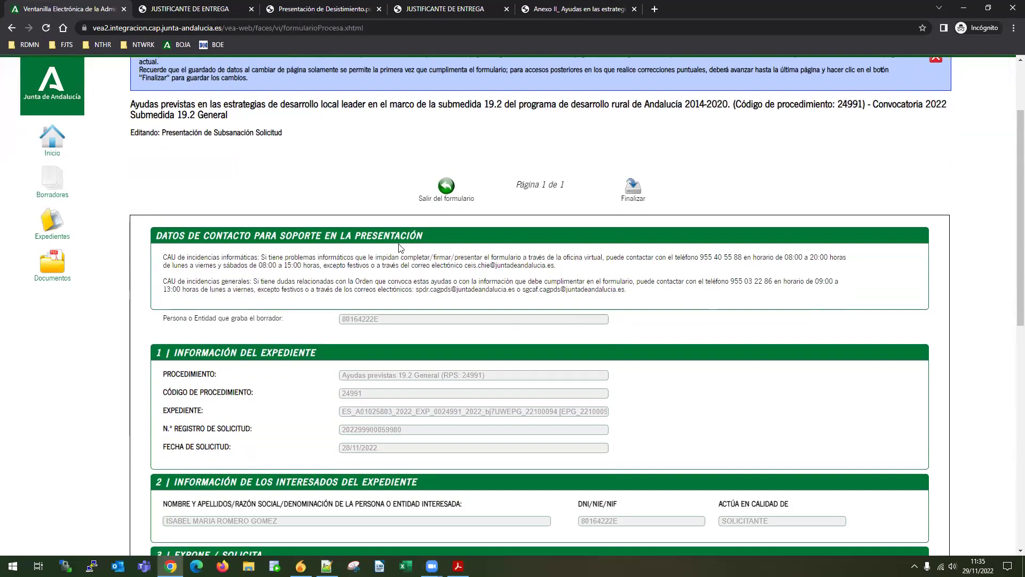
{"action": "scroll", "coordinate": [237, 219], "scroll_direction": "down", "scroll_amount": 1}
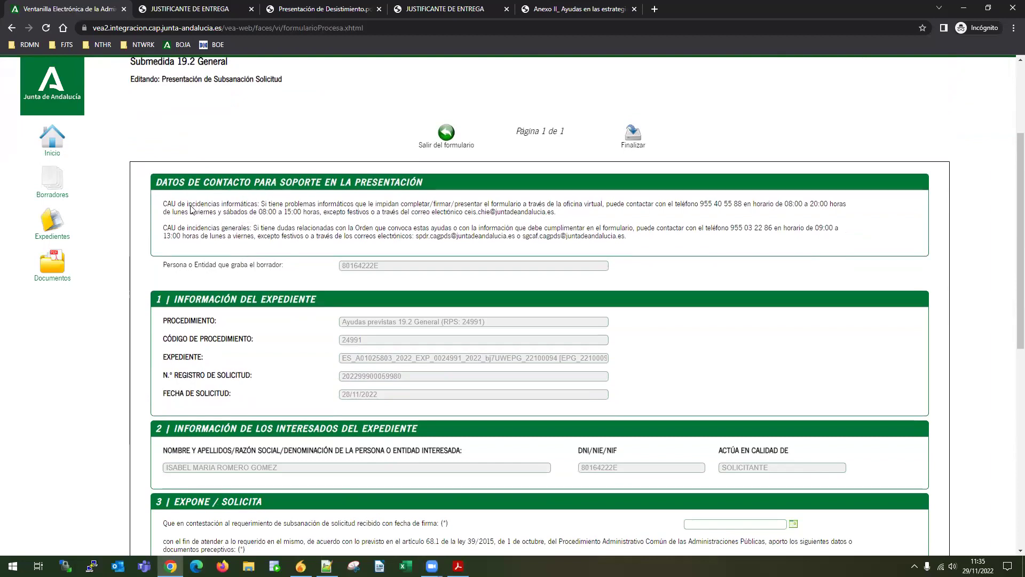
{"action": "scroll", "coordinate": [238, 238], "scroll_direction": "down", "scroll_amount": 1}
{"action": "scroll", "coordinate": [238, 238], "scroll_direction": "down", "scroll_amount": 1}
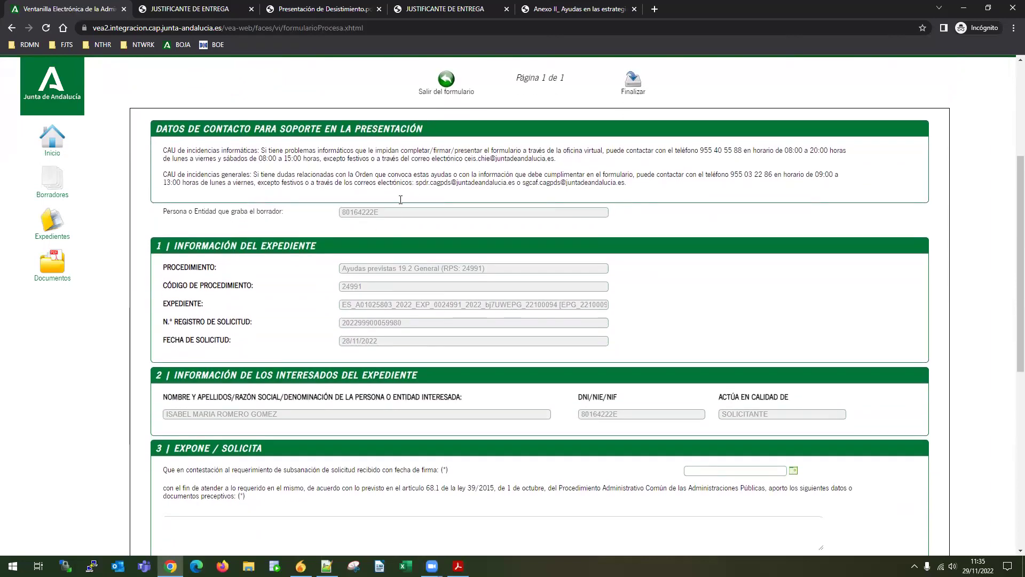
{"action": "scroll", "coordinate": [384, 202], "scroll_direction": "down", "scroll_amount": 1}
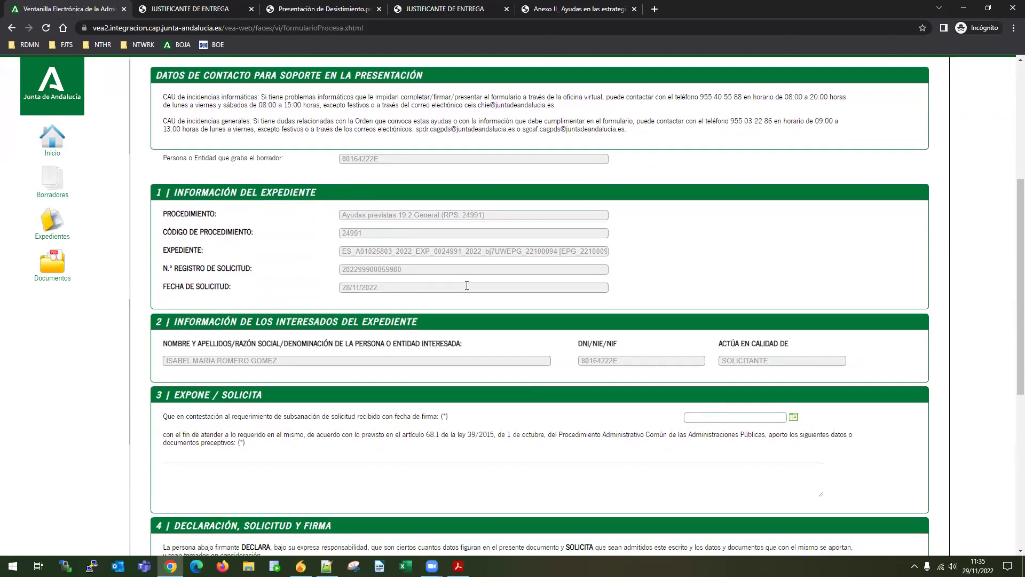
{"action": "scroll", "coordinate": [480, 215], "scroll_direction": "down", "scroll_amount": 1}
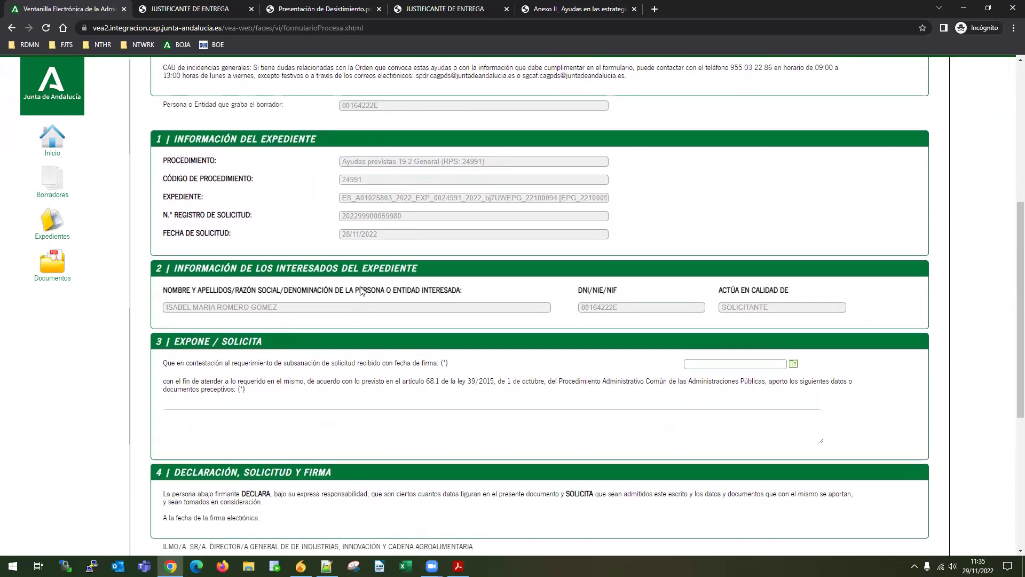
{"action": "scroll", "coordinate": [342, 277], "scroll_direction": "down", "scroll_amount": 1}
{"action": "scroll", "coordinate": [193, 272], "scroll_direction": "down", "scroll_amount": 1}
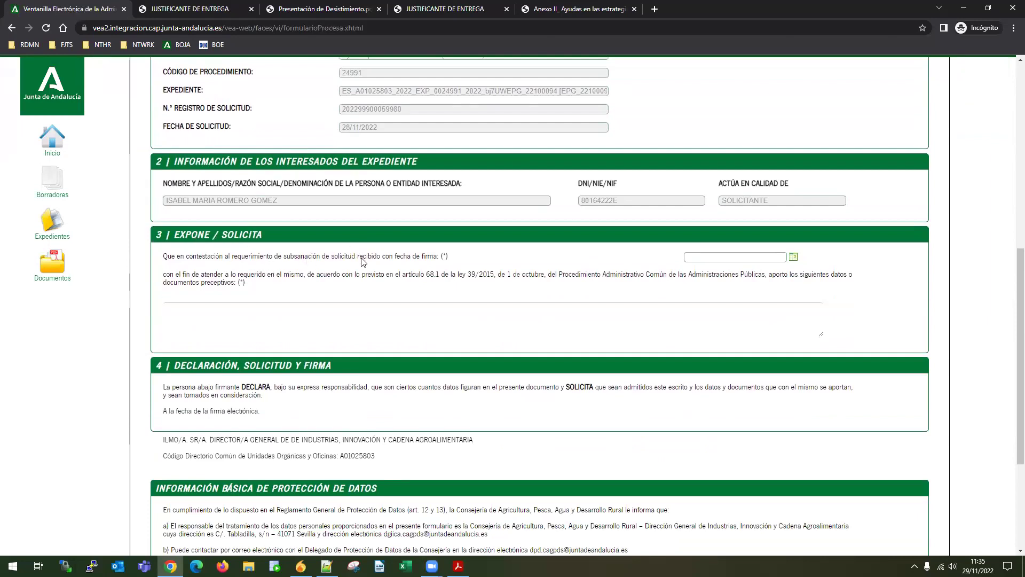
{"action": "left_click", "coordinate": [793, 257]}
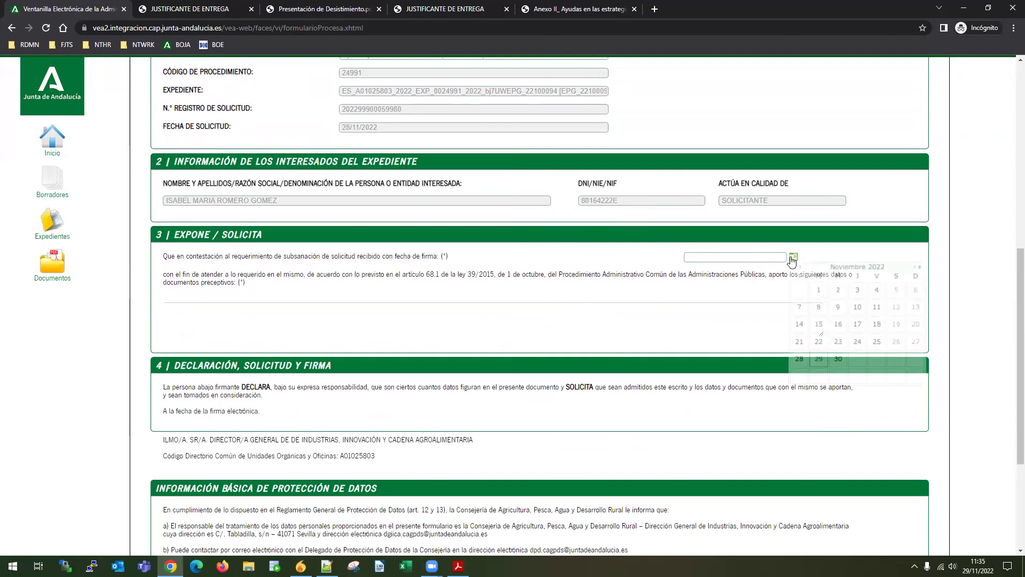
{"action": "left_click", "coordinate": [814, 293]}
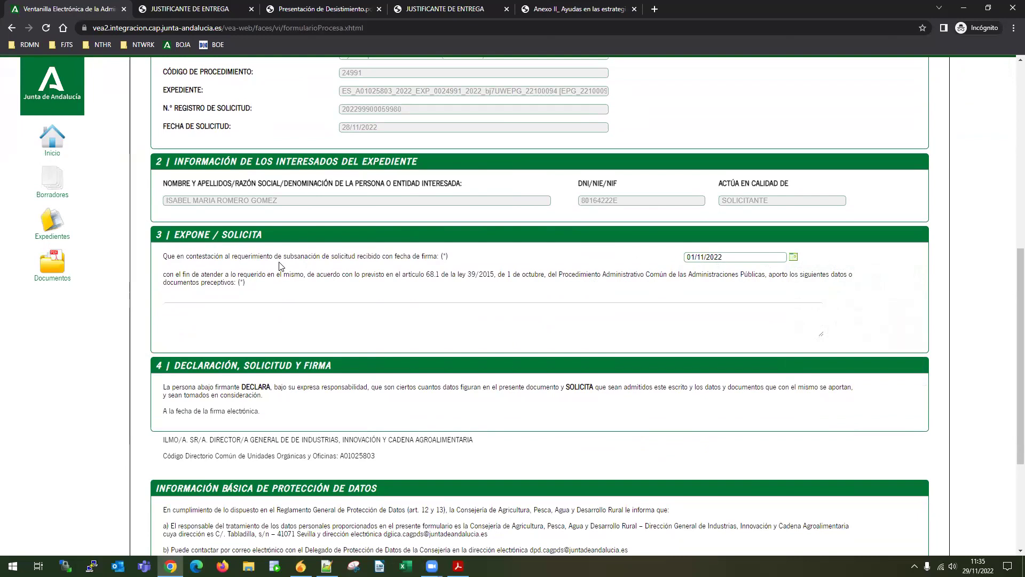
Enter 'indico la información' in the supplied-data box and finalize the form.
{"action": "scroll", "coordinate": [281, 266], "scroll_direction": "down", "scroll_amount": 1}
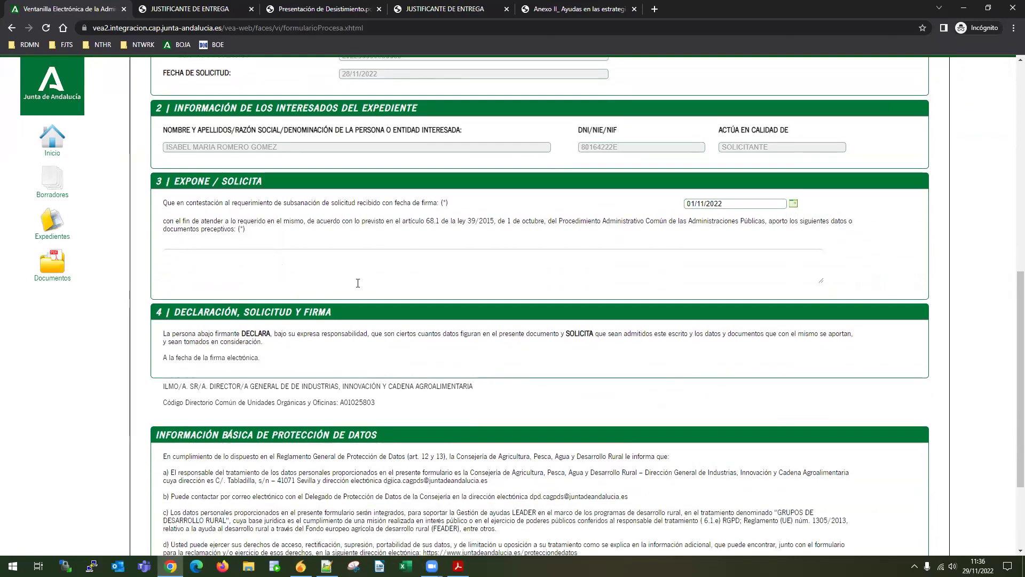
{"action": "left_click", "coordinate": [373, 279]}
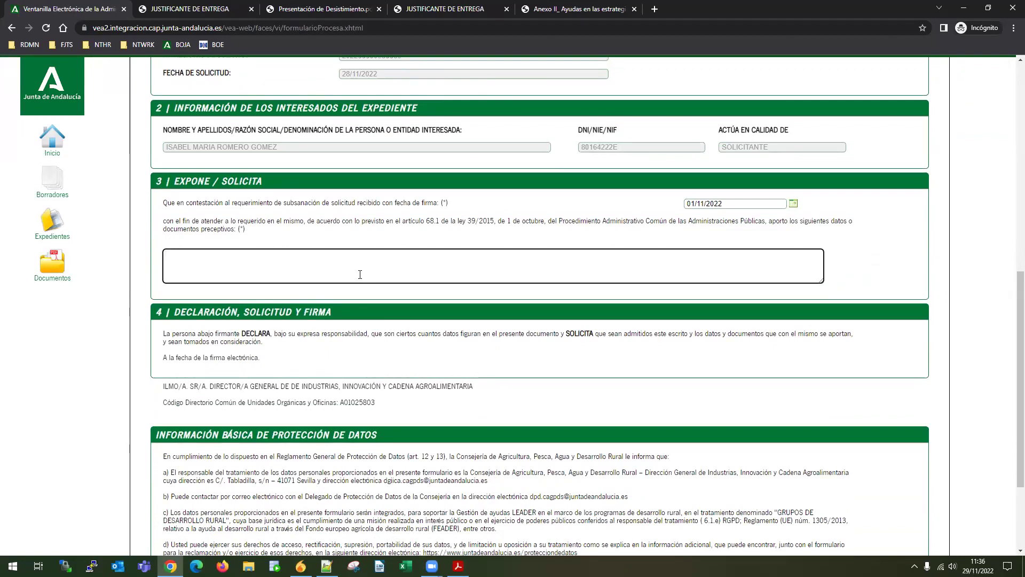
{"action": "type", "text": "indico la inform"}
{"action": "type", "text": "ación"}
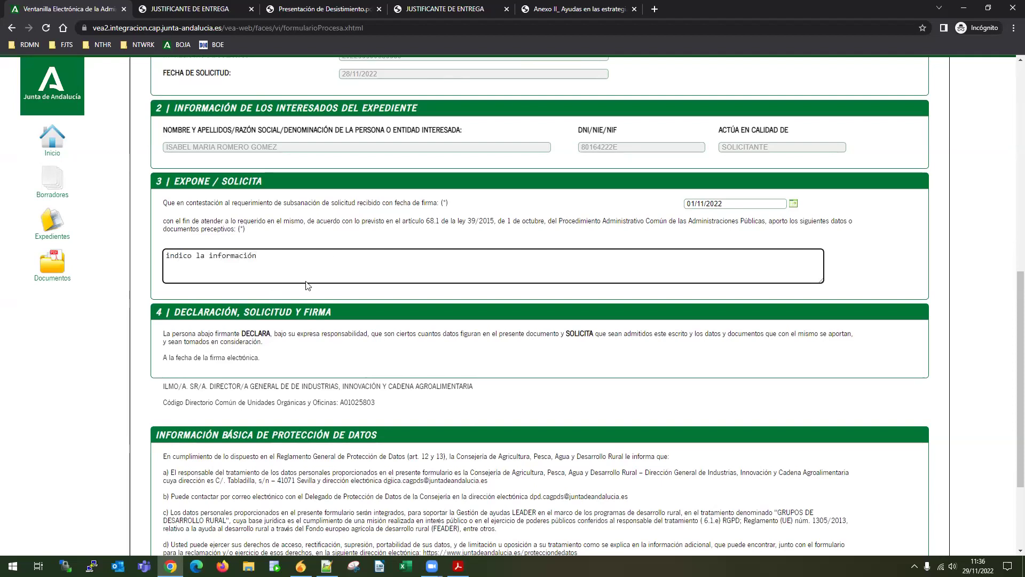
{"action": "scroll", "coordinate": [563, 262], "scroll_direction": "down", "scroll_amount": 1}
{"action": "scroll", "coordinate": [487, 199], "scroll_direction": "down", "scroll_amount": 1}
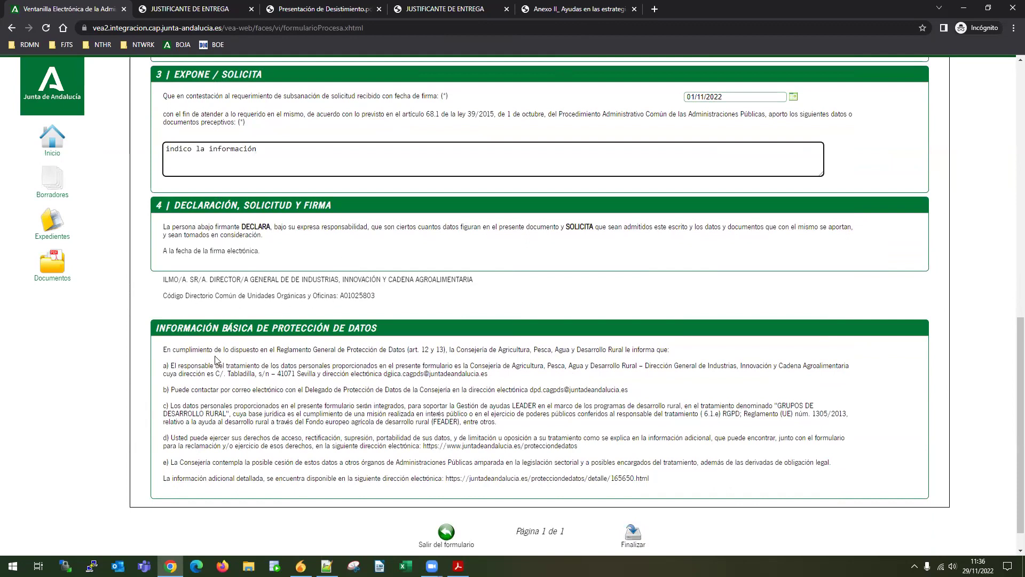
{"action": "scroll", "coordinate": [347, 400], "scroll_direction": "down", "scroll_amount": 1}
{"action": "left_click", "coordinate": [639, 533]}
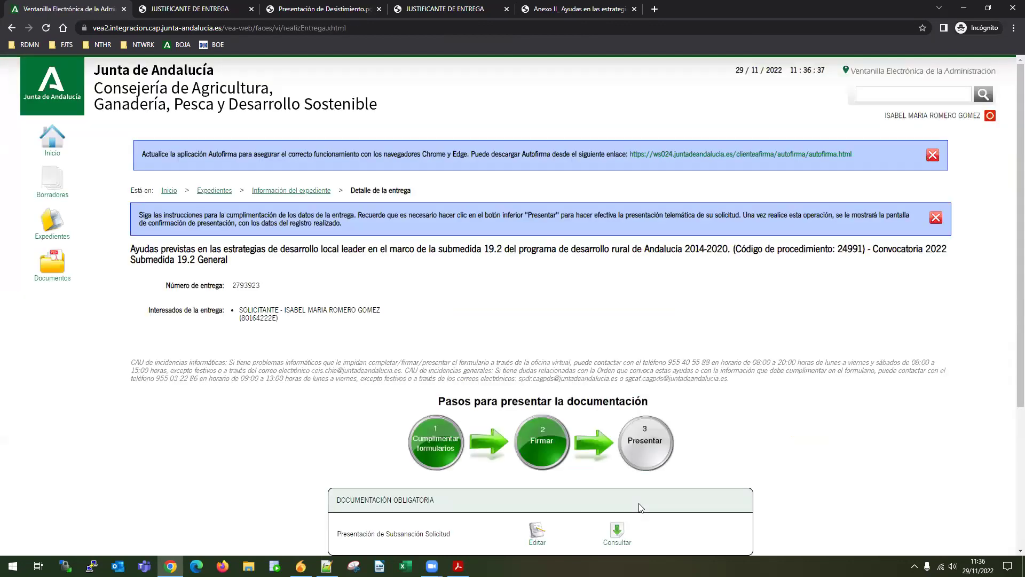
Scroll the Detalle de la entrega page down to the Firmar and Presentar actions.
{"action": "scroll", "coordinate": [640, 508], "scroll_direction": "down", "scroll_amount": 2}
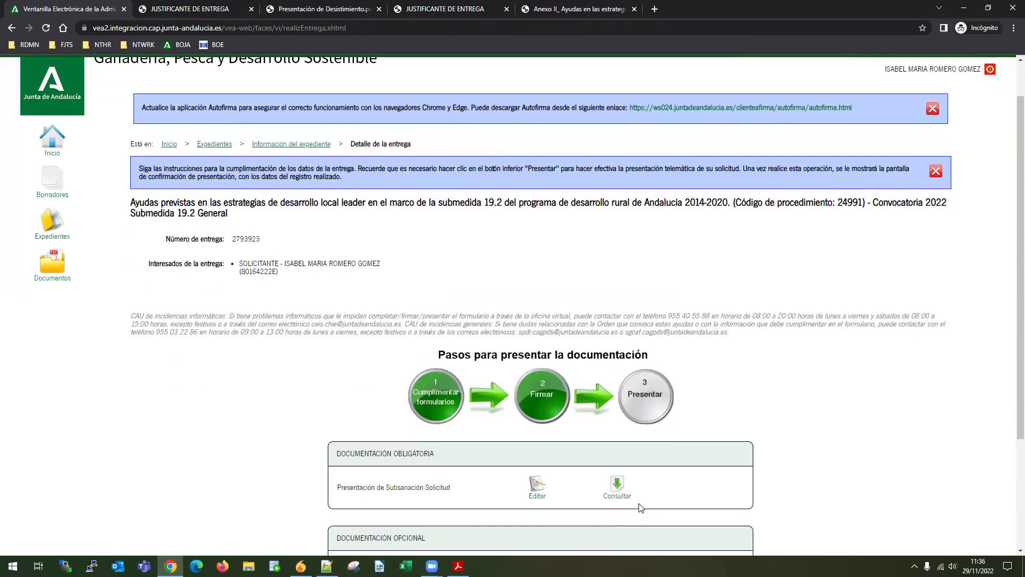
{"action": "scroll", "coordinate": [632, 412], "scroll_direction": "down", "scroll_amount": 1}
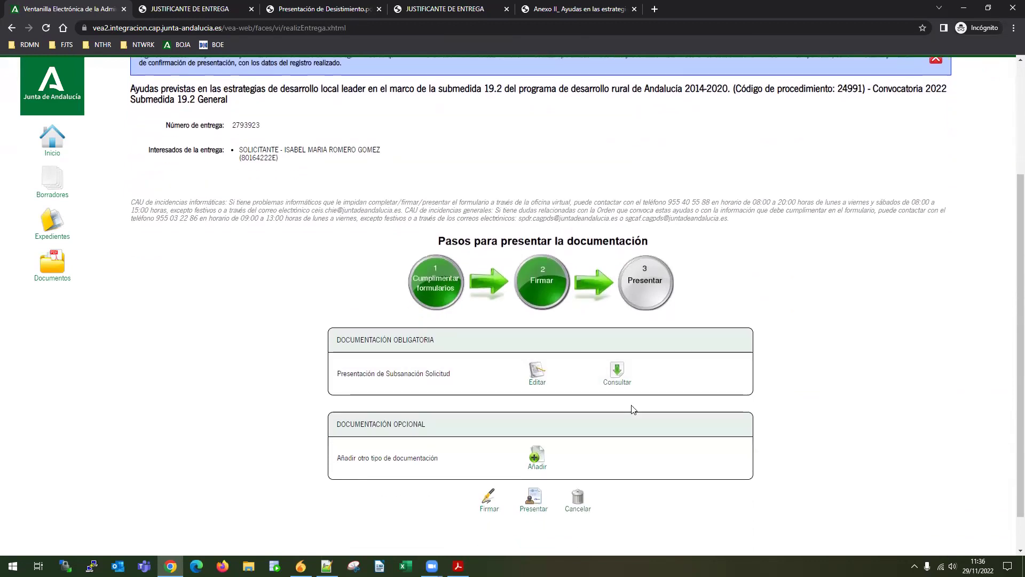
Open the Subsanación Solicitud PDF via Consultar and verify the 01/11/2022 date and 'indico la información'.
{"action": "left_click", "coordinate": [618, 370]}
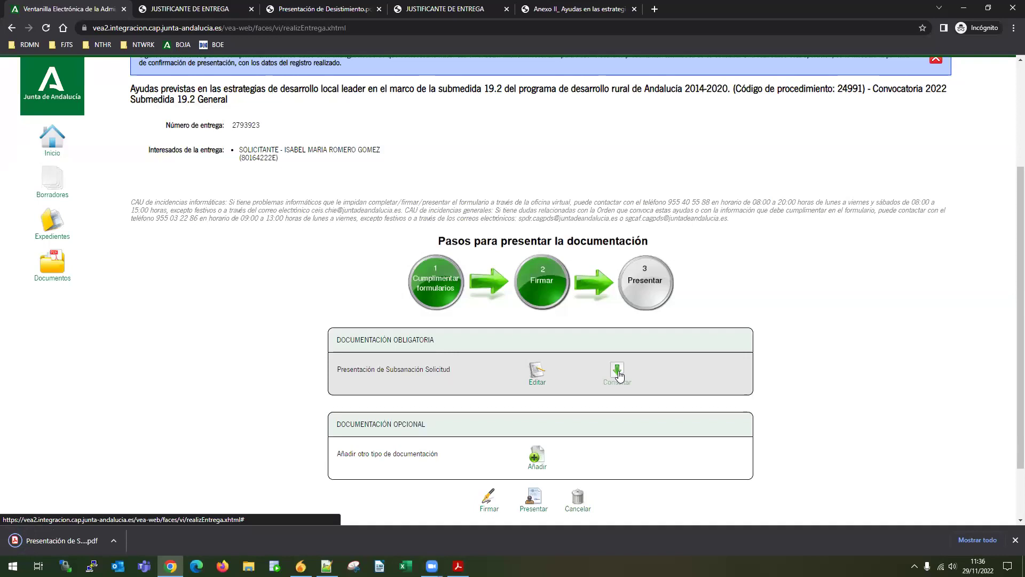
{"action": "left_click", "coordinate": [61, 540]}
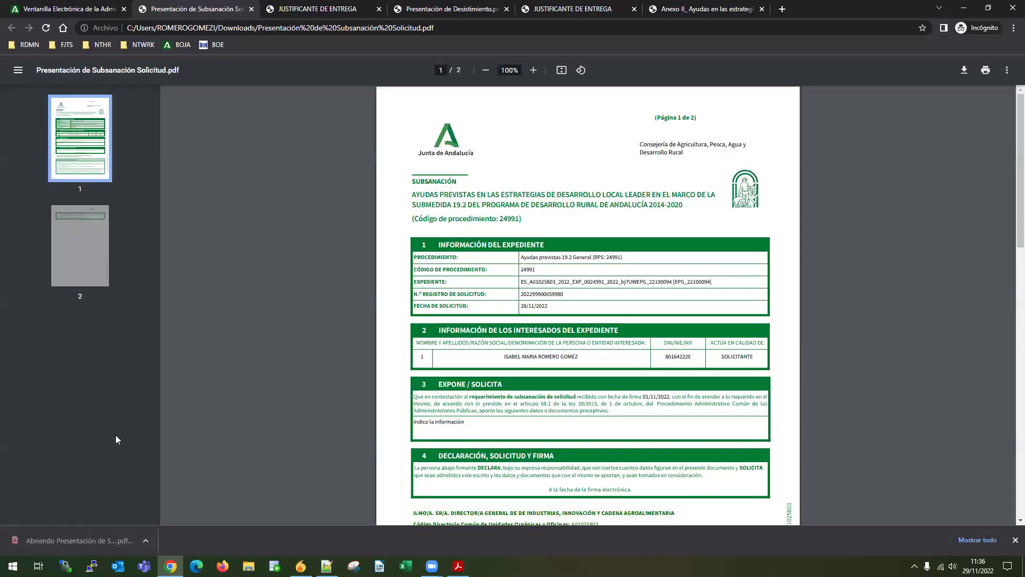
{"action": "left_click", "coordinate": [1015, 540]}
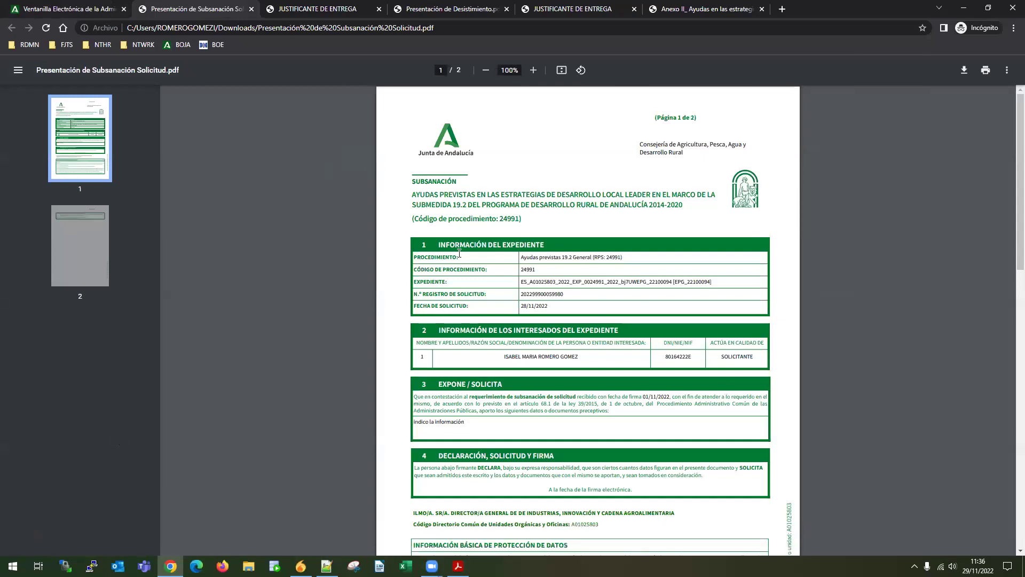
{"action": "scroll", "coordinate": [473, 239], "scroll_direction": "up", "scroll_amount": 5, "text": "ctrl"}
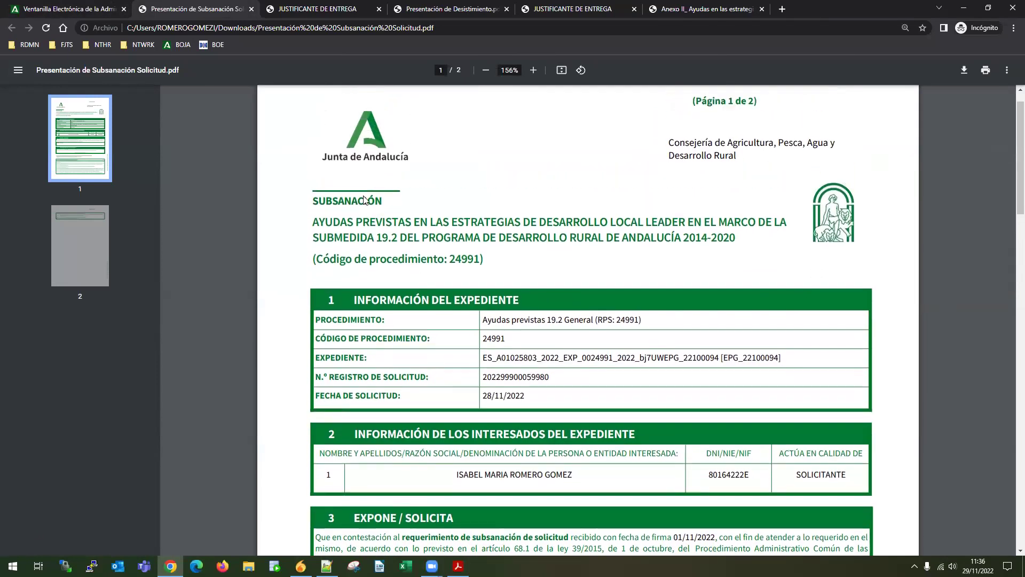
{"action": "scroll", "coordinate": [624, 268], "scroll_direction": "down", "scroll_amount": 3}
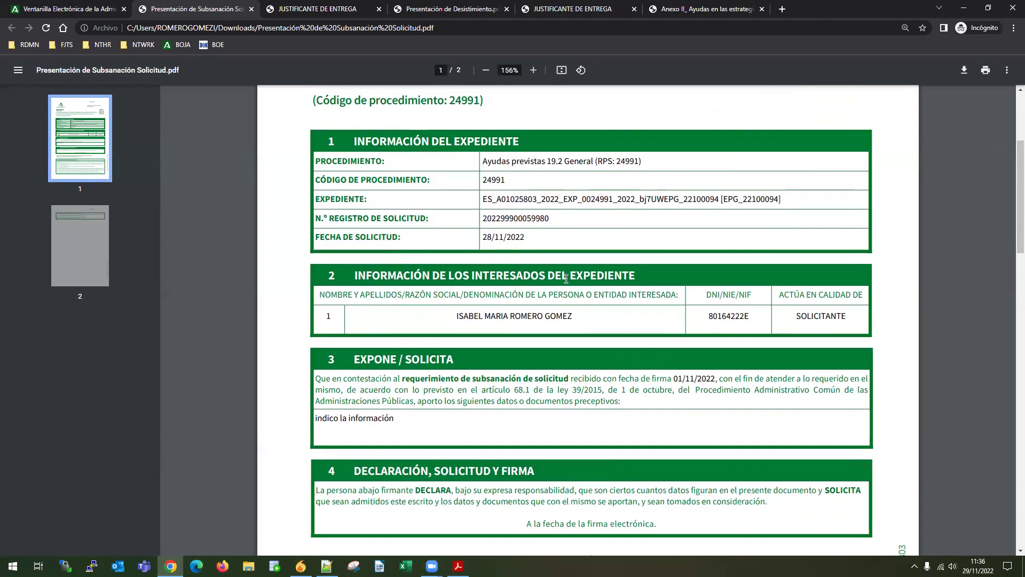
{"action": "scroll", "coordinate": [410, 350], "scroll_direction": "down", "scroll_amount": 1}
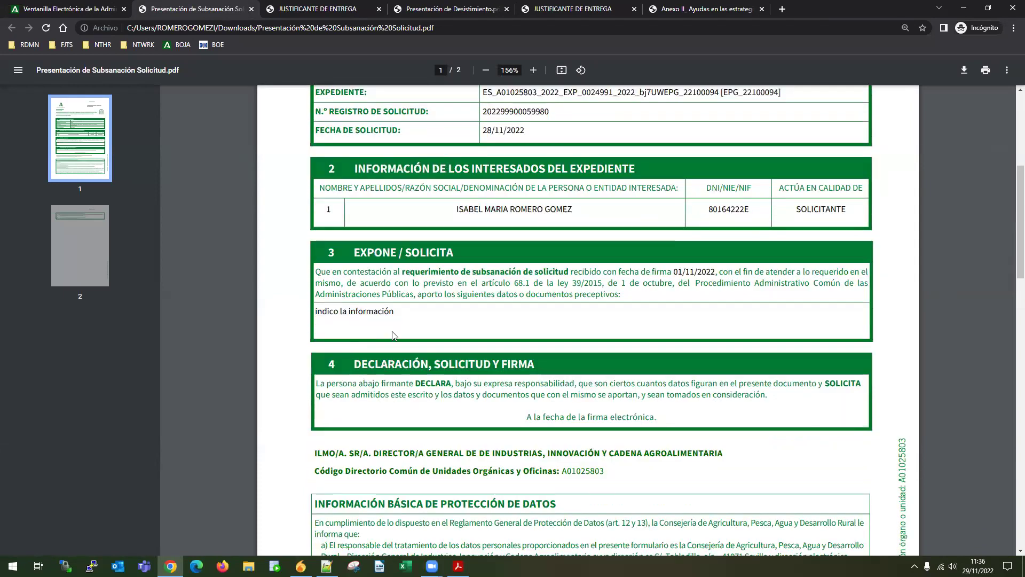
{"action": "scroll", "coordinate": [393, 335], "scroll_direction": "down", "scroll_amount": 1}
{"action": "scroll", "coordinate": [517, 355], "scroll_direction": "down", "scroll_amount": 3}
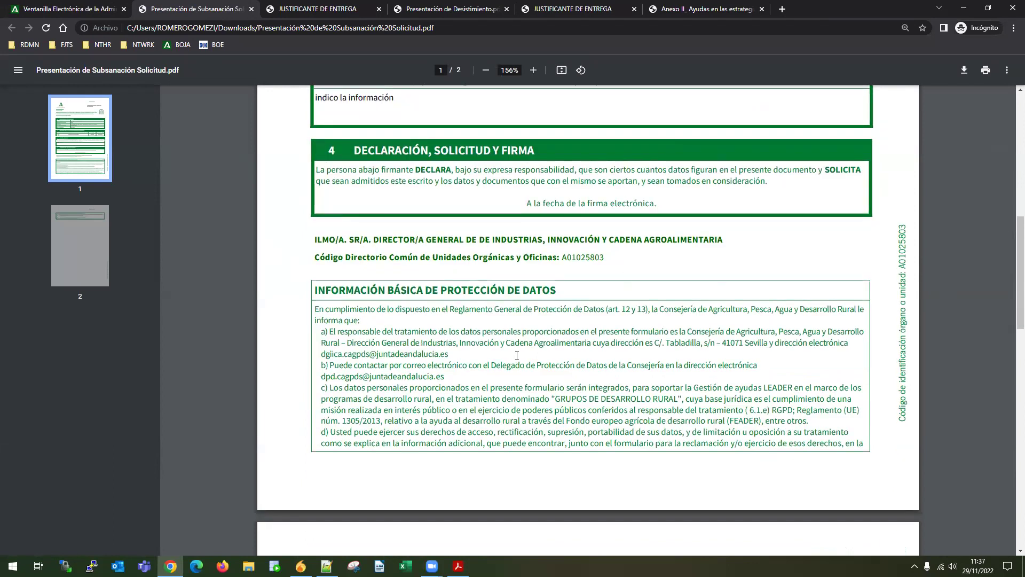
{"action": "scroll", "coordinate": [517, 356], "scroll_direction": "down", "scroll_amount": 6}
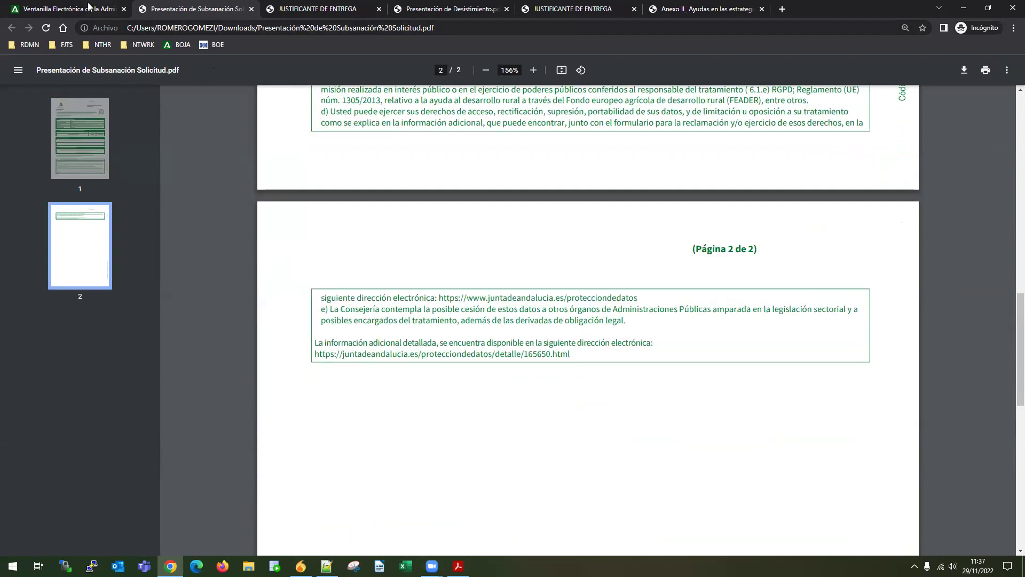
{"action": "left_click", "coordinate": [86, 7]}
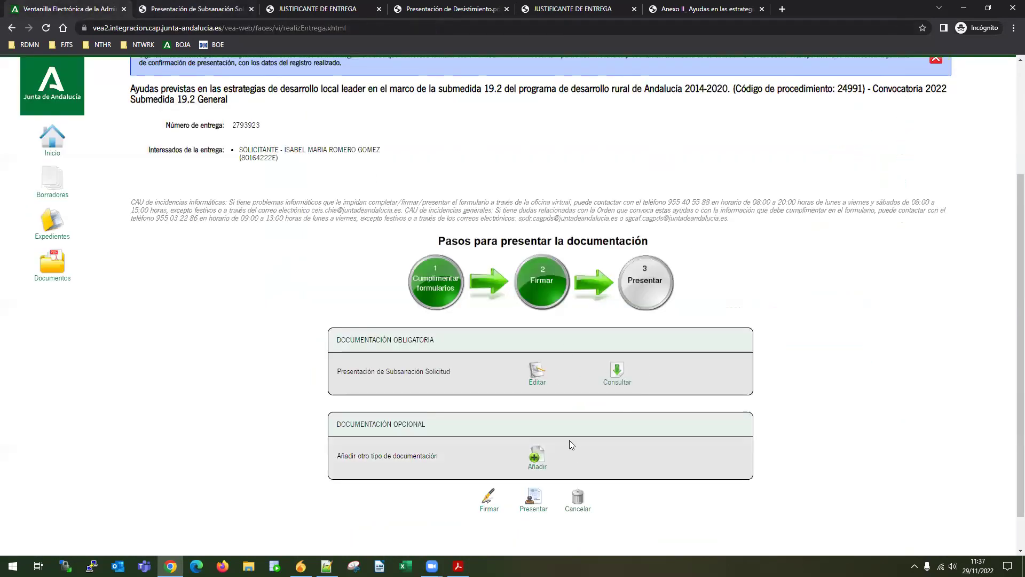
Electronically sign the Subsanación Solicitud document, accepting the confirmation and security prompts.
{"action": "left_click", "coordinate": [489, 496]}
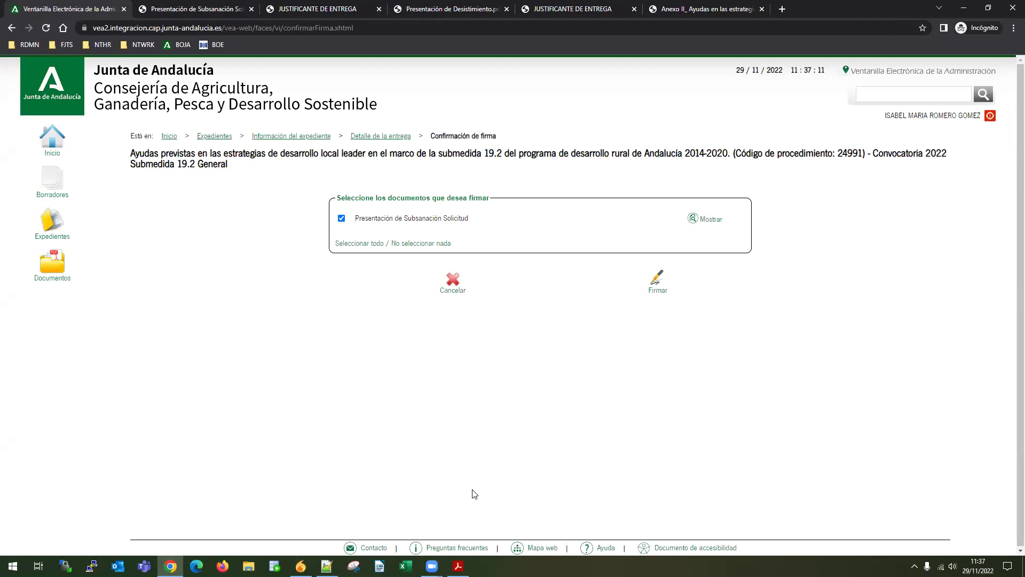
{"action": "left_click", "coordinate": [657, 277]}
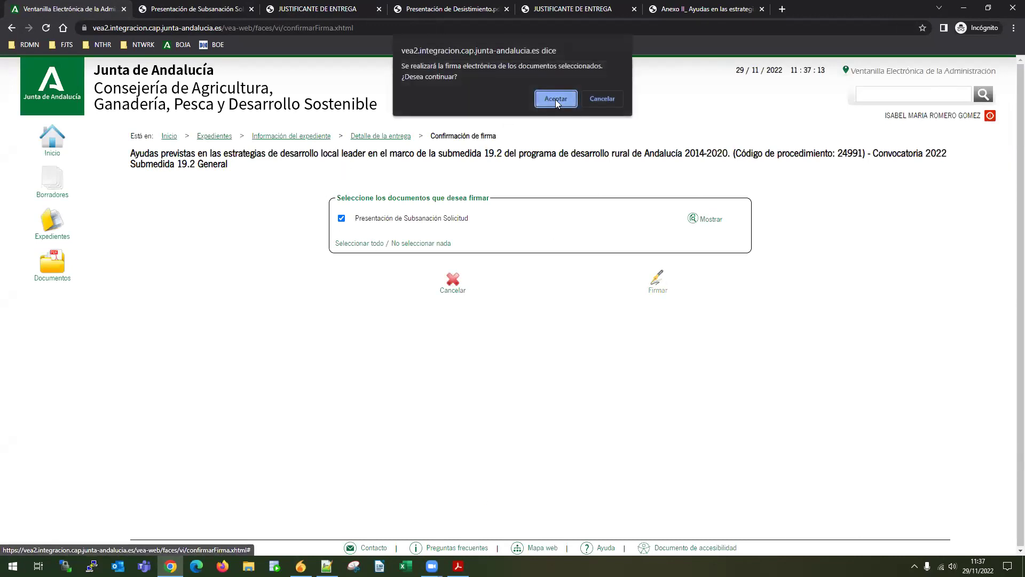
{"action": "left_click", "coordinate": [555, 100]}
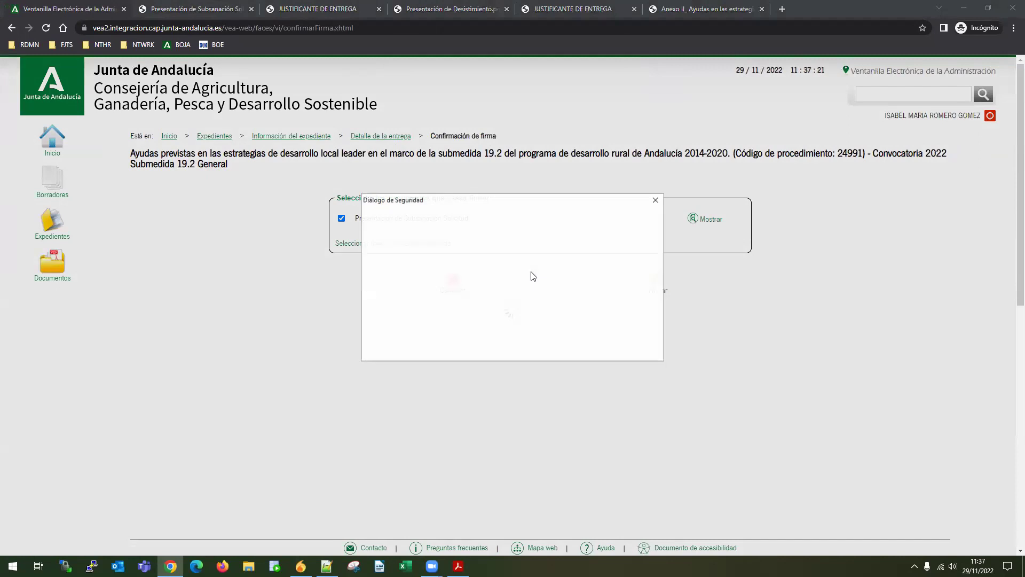
{"action": "left_click", "coordinate": [592, 346]}
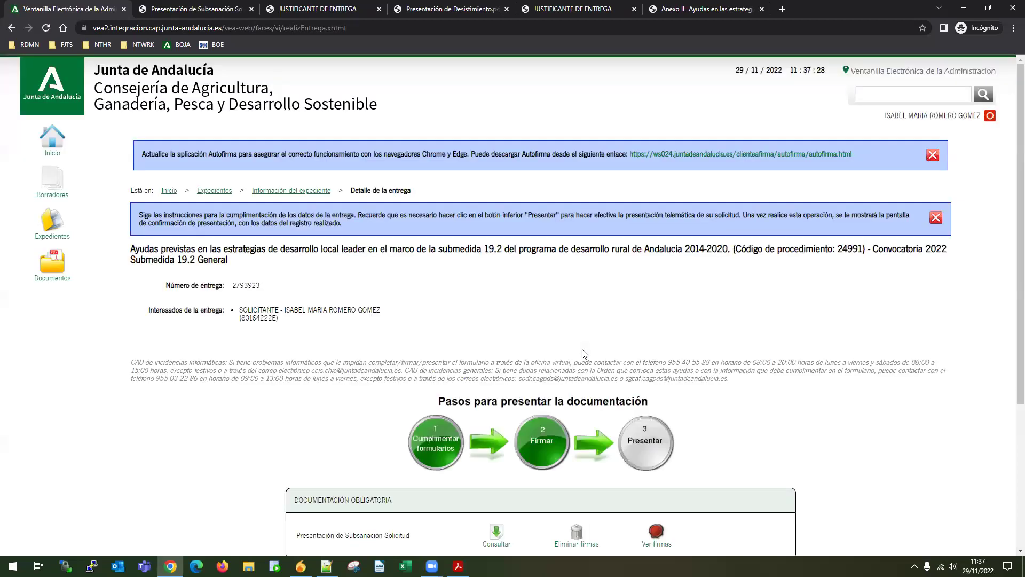
Present the signed Subsanación delivery and confirm the irreversible submission.
{"action": "scroll", "coordinate": [585, 354], "scroll_direction": "down", "scroll_amount": 3}
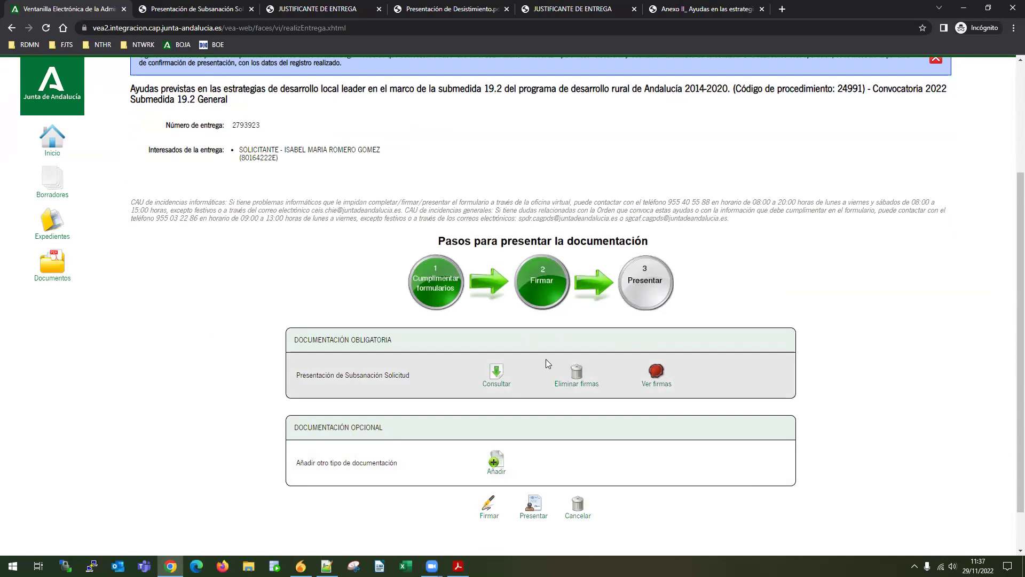
{"action": "scroll", "coordinate": [546, 359], "scroll_direction": "down", "scroll_amount": 1}
{"action": "left_click", "coordinate": [534, 455]}
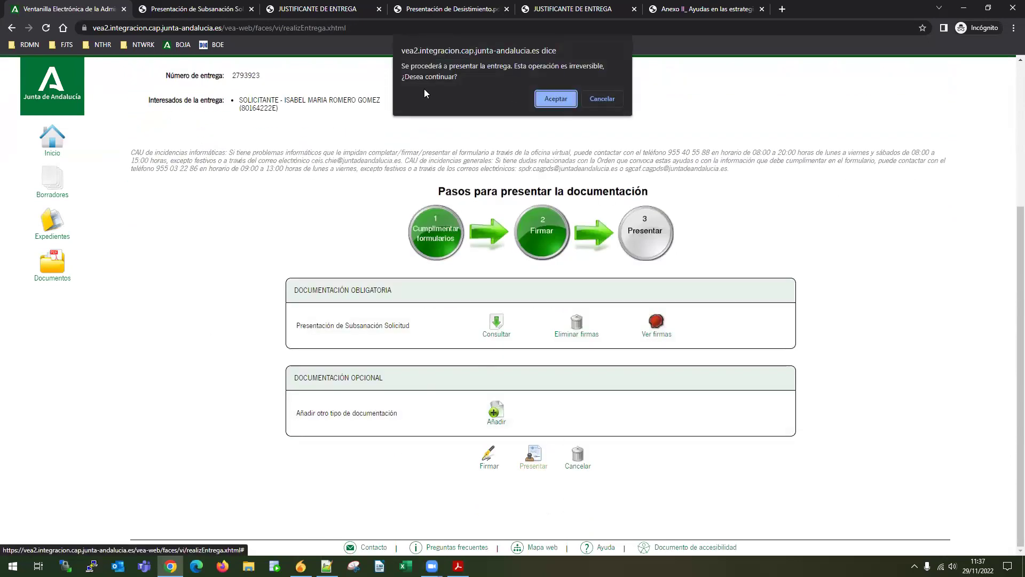
{"action": "left_click", "coordinate": [563, 101]}
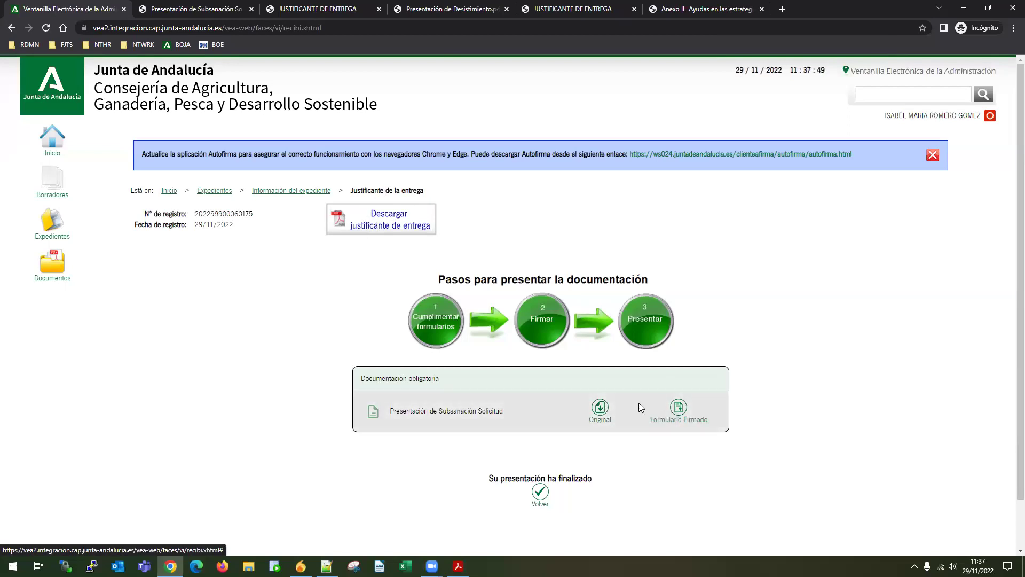
Return to the expediente page and review its two deliveries, including the 29/11/2022 Subsanación presentation.
{"action": "left_click", "coordinate": [539, 494]}
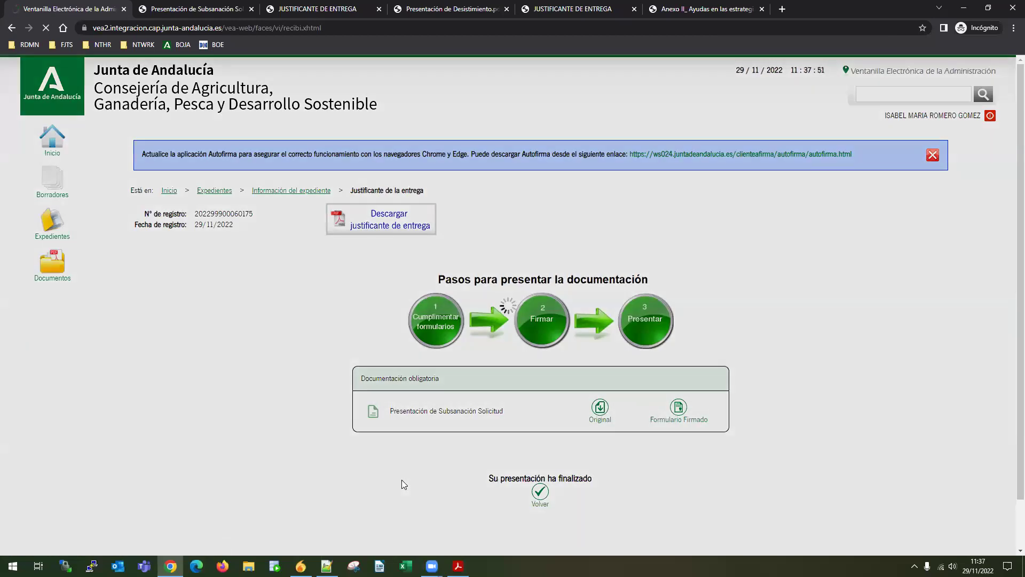
{"action": "scroll", "coordinate": [402, 481], "scroll_direction": "down", "scroll_amount": 2}
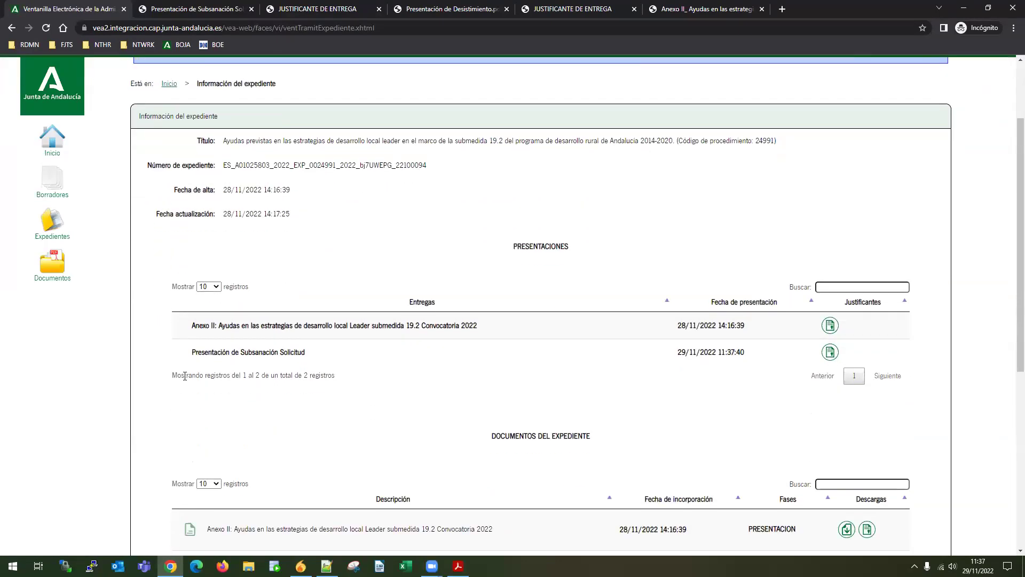
{"action": "scroll", "coordinate": [349, 360], "scroll_direction": "down", "scroll_amount": 2}
{"action": "scroll", "coordinate": [274, 261], "scroll_direction": "down", "scroll_amount": 3}
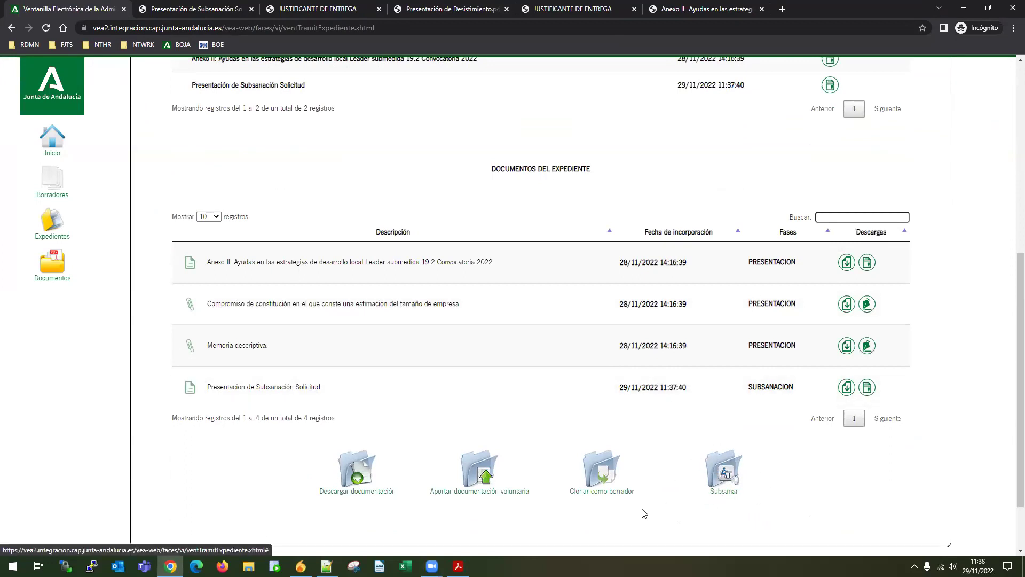
{"action": "scroll", "coordinate": [643, 511], "scroll_direction": "up", "scroll_amount": 1}
{"action": "scroll", "coordinate": [648, 512], "scroll_direction": "down", "scroll_amount": 1}
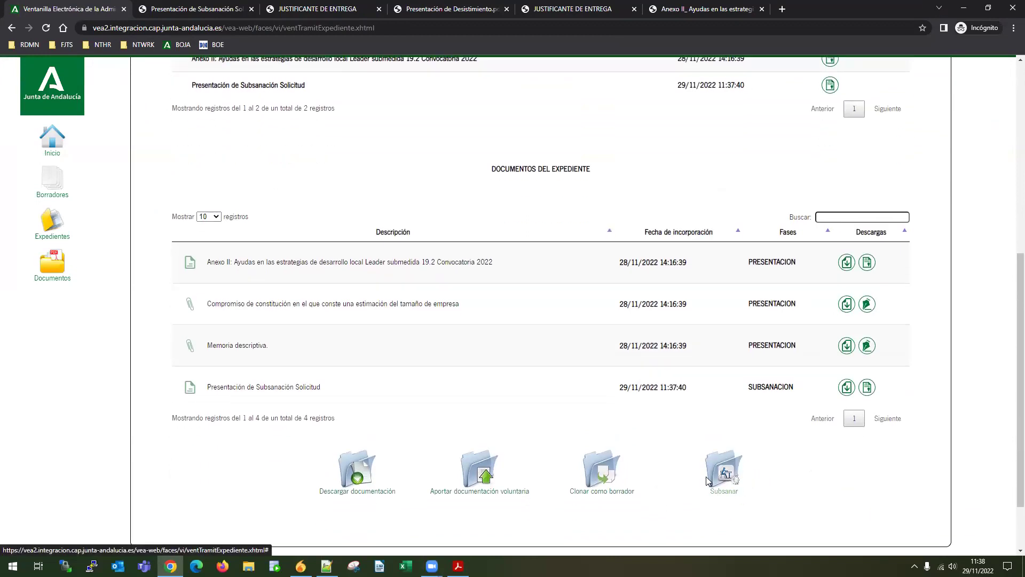
{"action": "scroll", "coordinate": [704, 483], "scroll_direction": "up", "scroll_amount": 6}
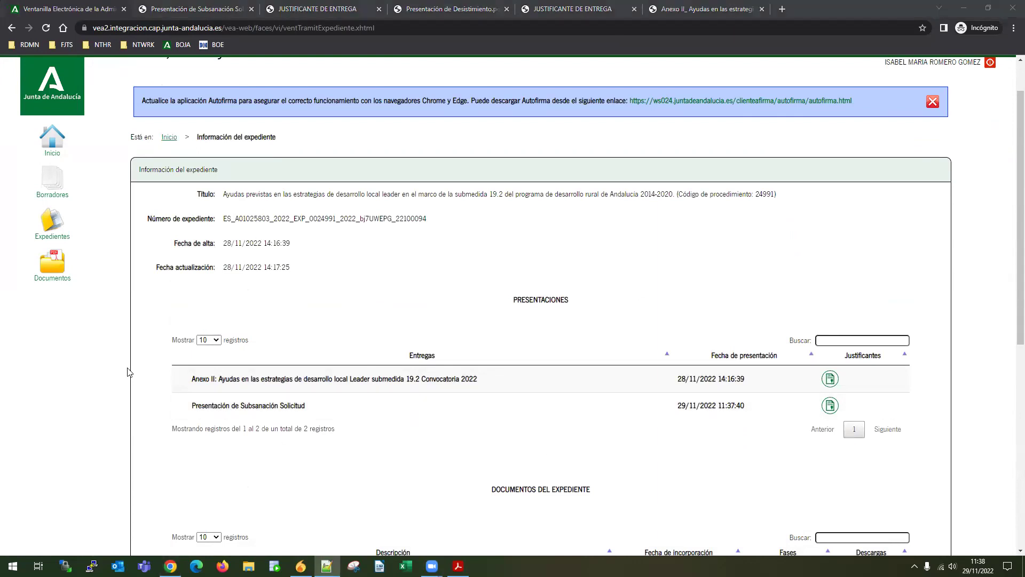
Search Expedientes by the pasted number and open expediente EPG_22100095's information page.
{"action": "left_click", "coordinate": [51, 224]}
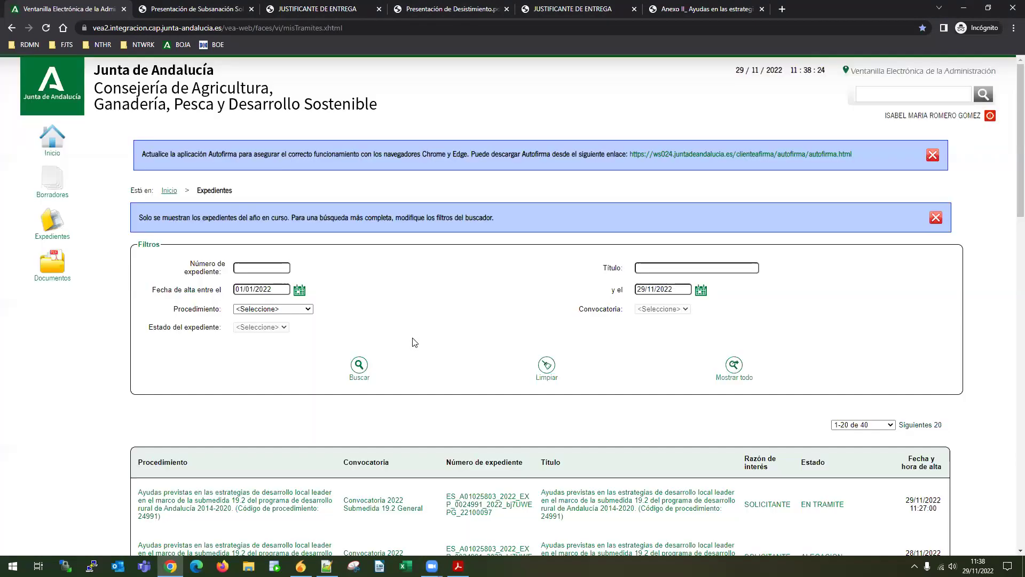
{"action": "left_click", "coordinate": [288, 269]}
{"action": "key", "text": "ctrl+v"}
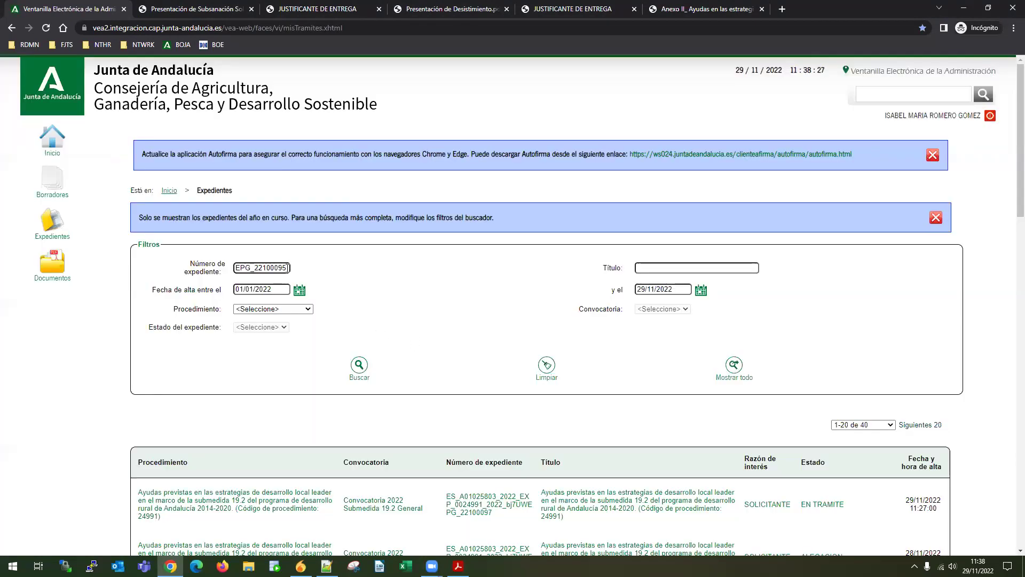
{"action": "left_click", "coordinate": [358, 365]}
{"action": "scroll", "coordinate": [295, 393], "scroll_direction": "down", "scroll_amount": 1}
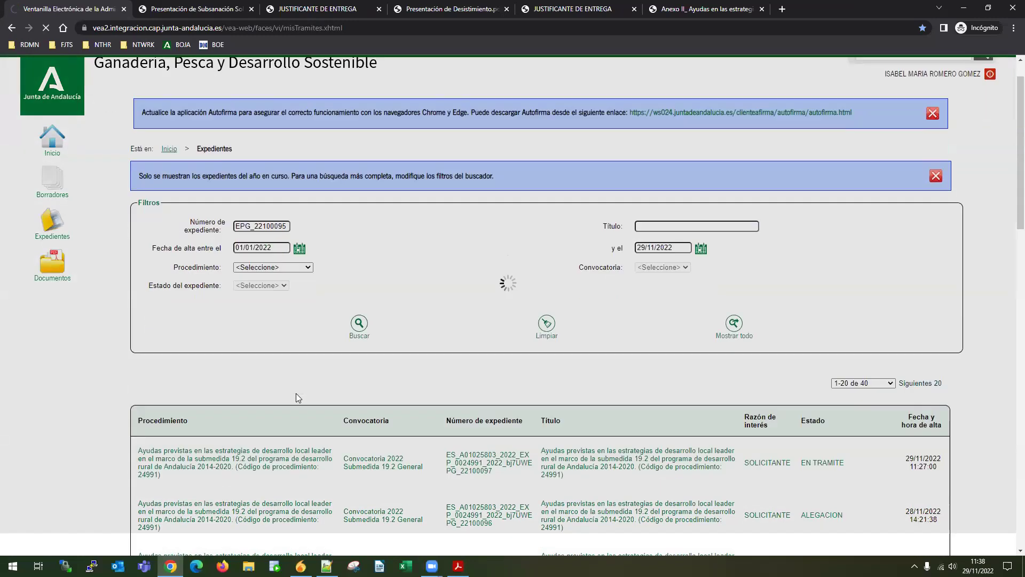
{"action": "scroll", "coordinate": [169, 372], "scroll_direction": "down", "scroll_amount": 2}
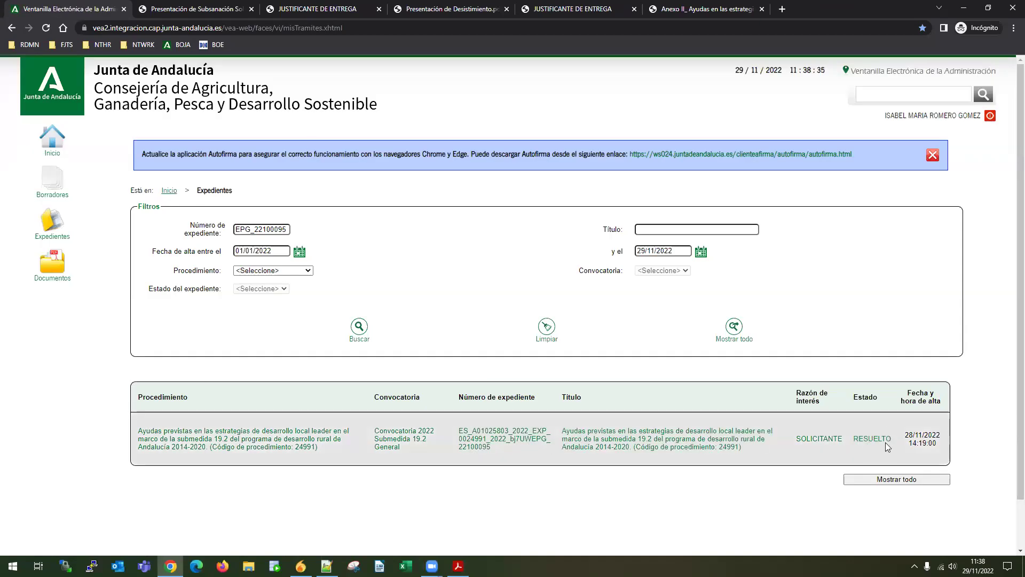
{"action": "left_click", "coordinate": [523, 438]}
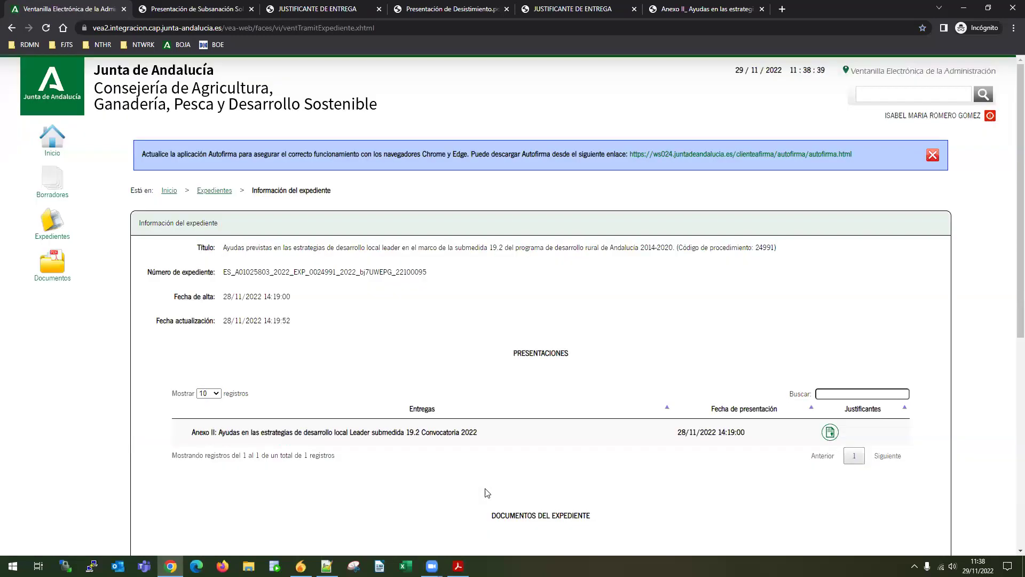
{"action": "scroll", "coordinate": [487, 492], "scroll_direction": "down", "scroll_amount": 4}
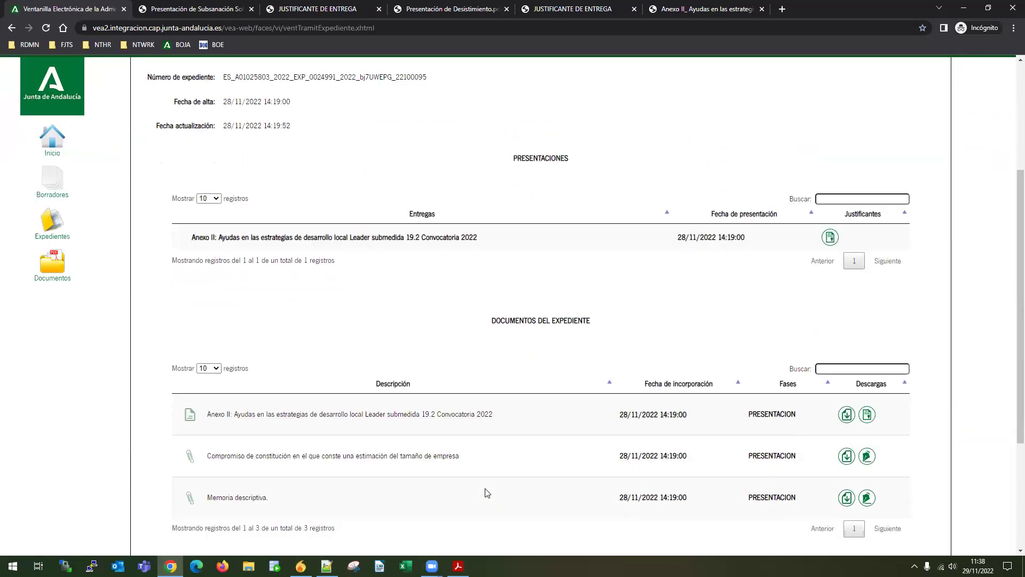
{"action": "scroll", "coordinate": [487, 492], "scroll_direction": "down", "scroll_amount": 4}
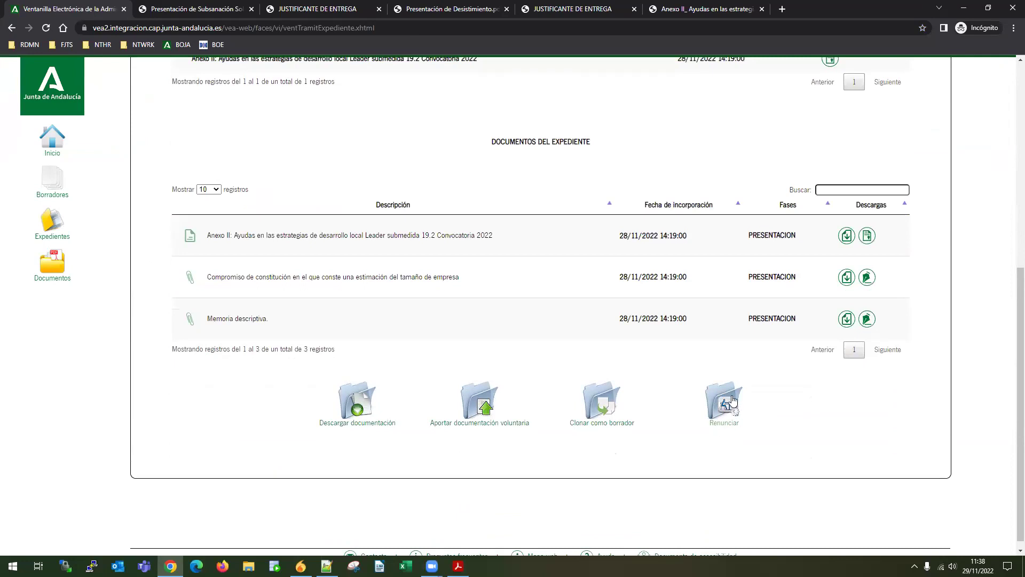
Start a Renuncia for the expediente and begin the Presentación de Renuncia Solicitud form.
{"action": "left_click", "coordinate": [713, 410]}
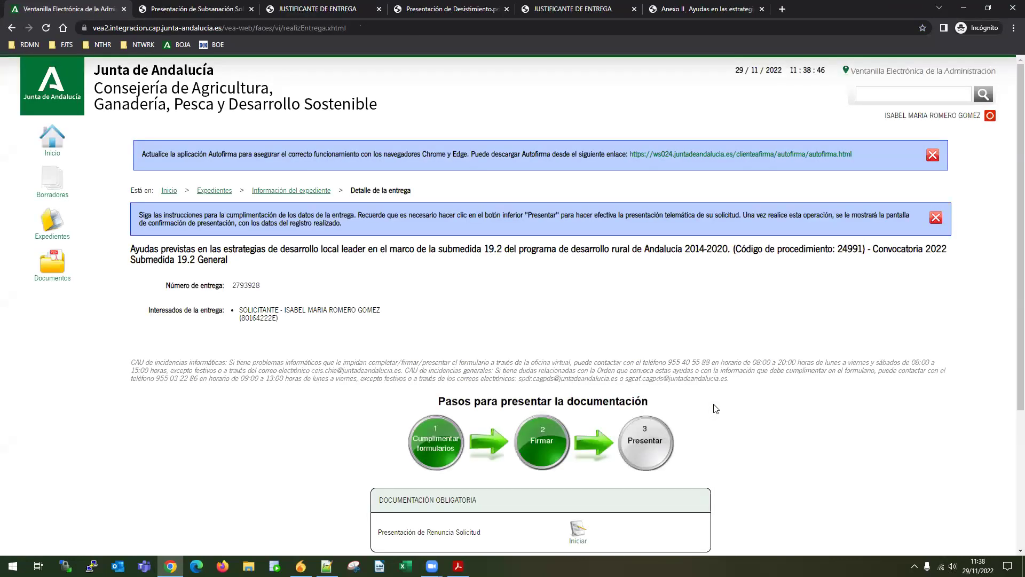
{"action": "scroll", "coordinate": [716, 408], "scroll_direction": "down", "scroll_amount": 3}
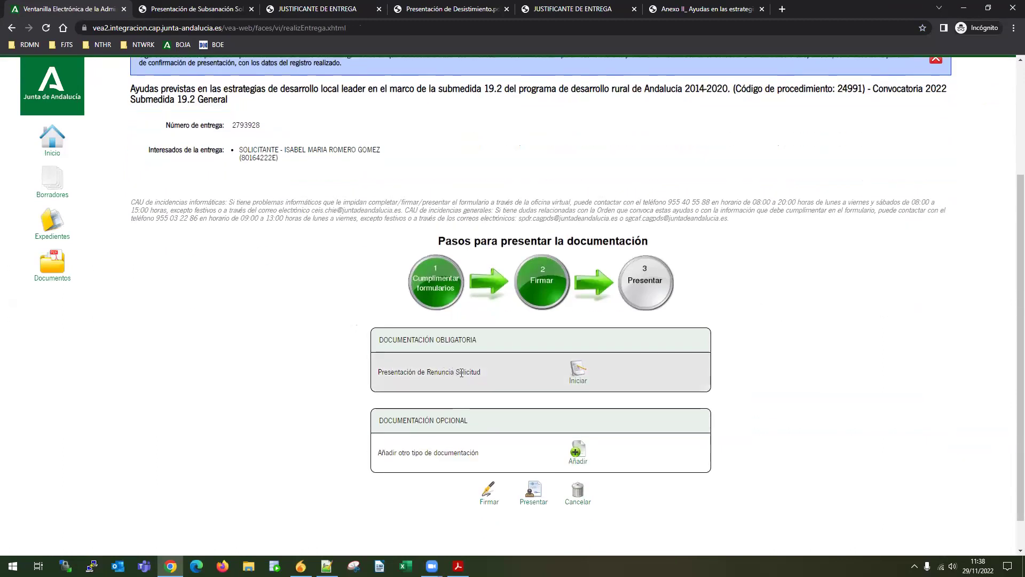
{"action": "left_click", "coordinate": [569, 369]}
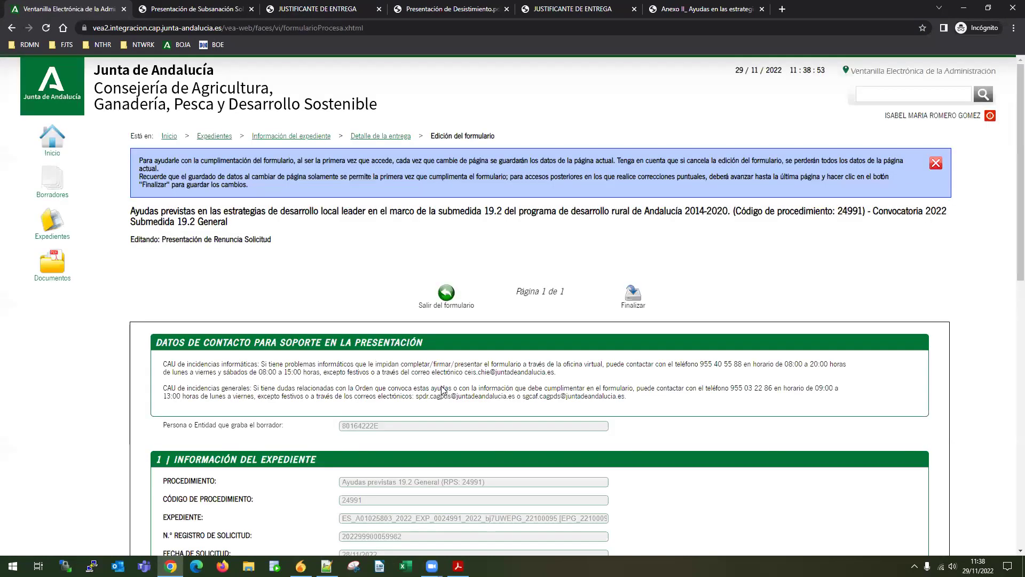
{"action": "scroll", "coordinate": [441, 387], "scroll_direction": "down", "scroll_amount": 1}
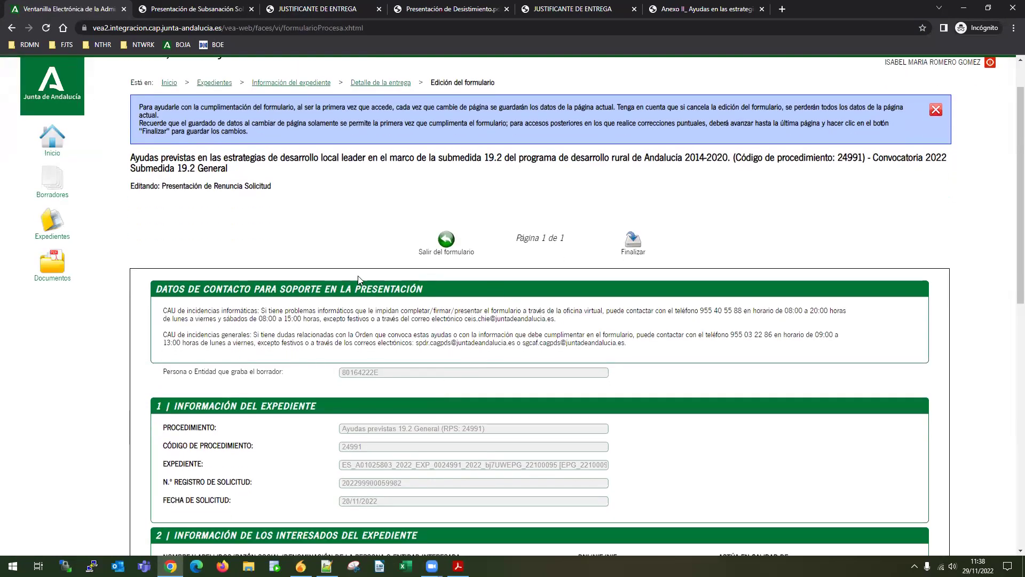
{"action": "scroll", "coordinate": [534, 307], "scroll_direction": "down", "scroll_amount": 3}
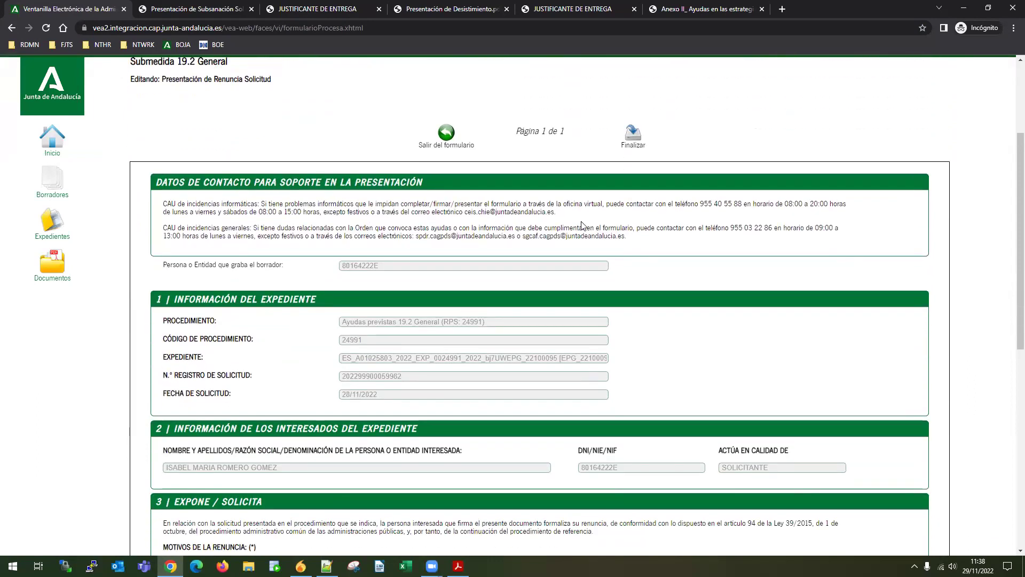
{"action": "scroll", "coordinate": [651, 213], "scroll_direction": "down", "scroll_amount": 1}
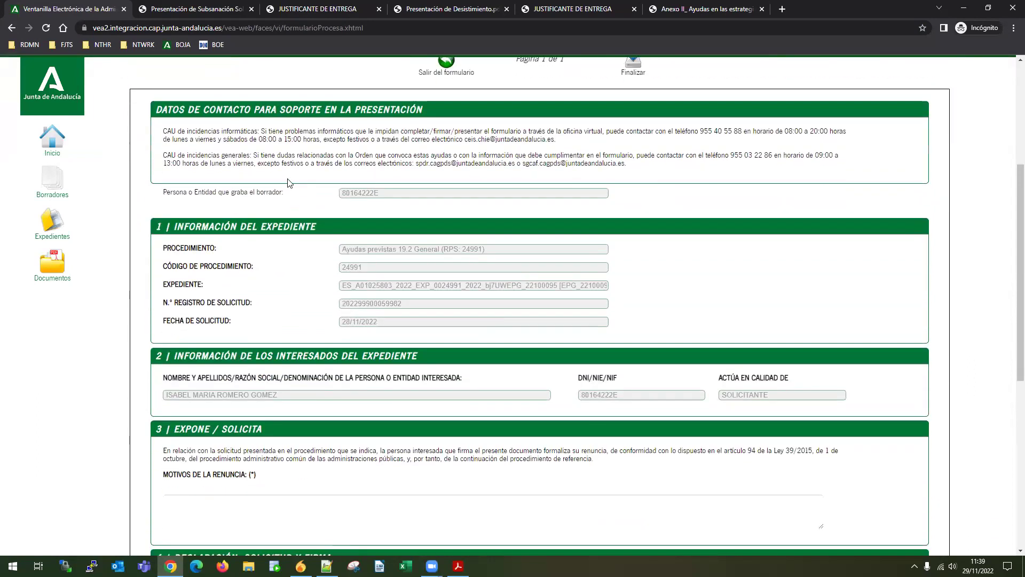
{"action": "scroll", "coordinate": [531, 181], "scroll_direction": "down", "scroll_amount": 1}
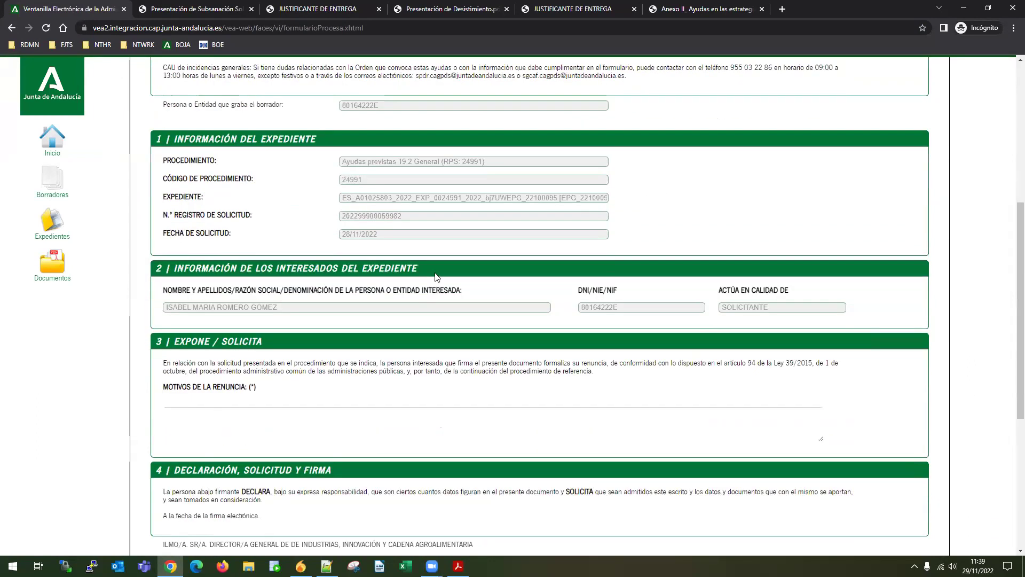
{"action": "scroll", "coordinate": [437, 277], "scroll_direction": "down", "scroll_amount": 1}
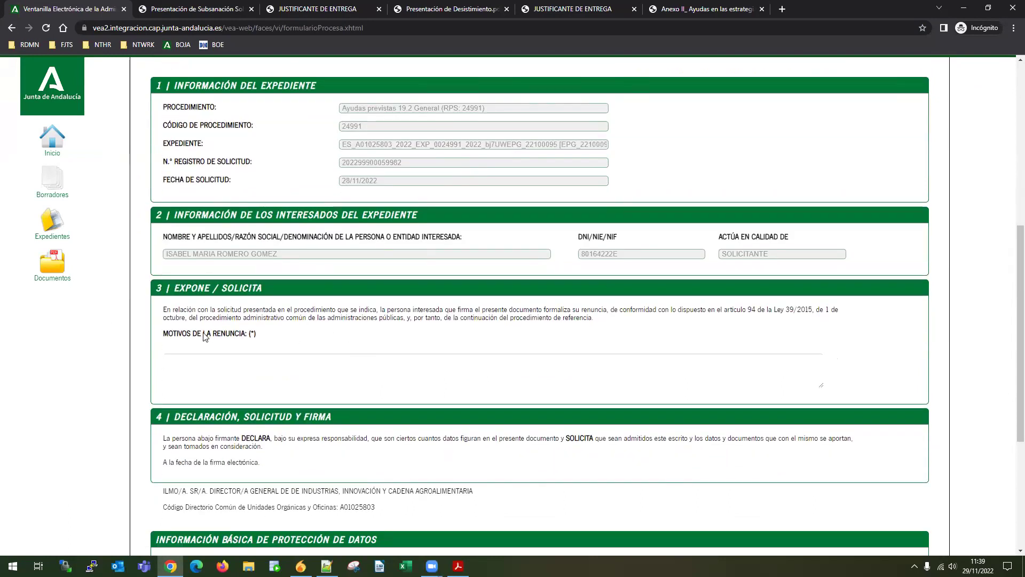
Enter 'identifico los motivos' as the renunciation reason and finalize the form.
{"action": "left_click", "coordinate": [309, 373]}
{"action": "type", "text": "identifico los m"}
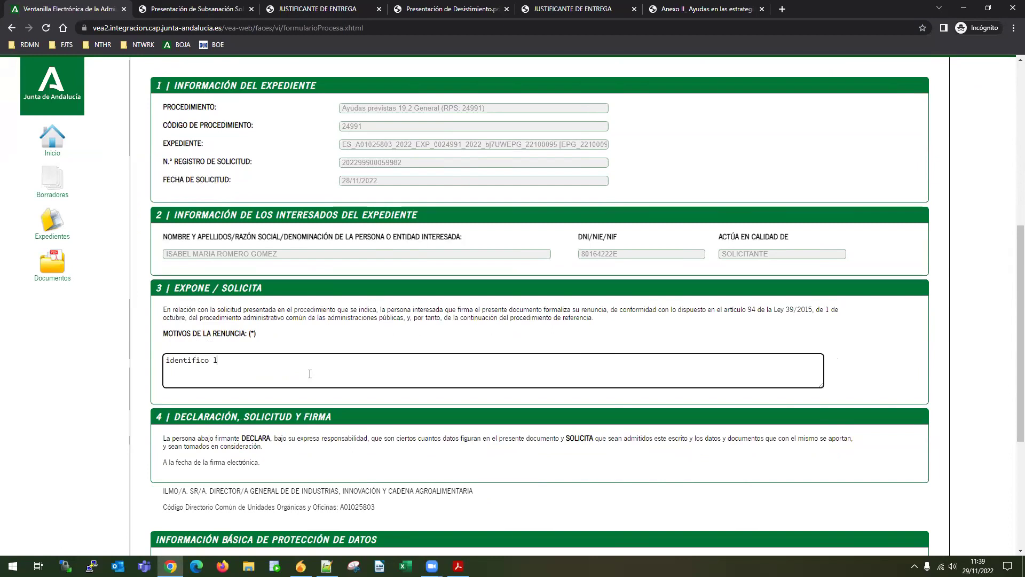
{"action": "type", "text": "otivos"}
{"action": "scroll", "coordinate": [382, 340], "scroll_direction": "down", "scroll_amount": 3}
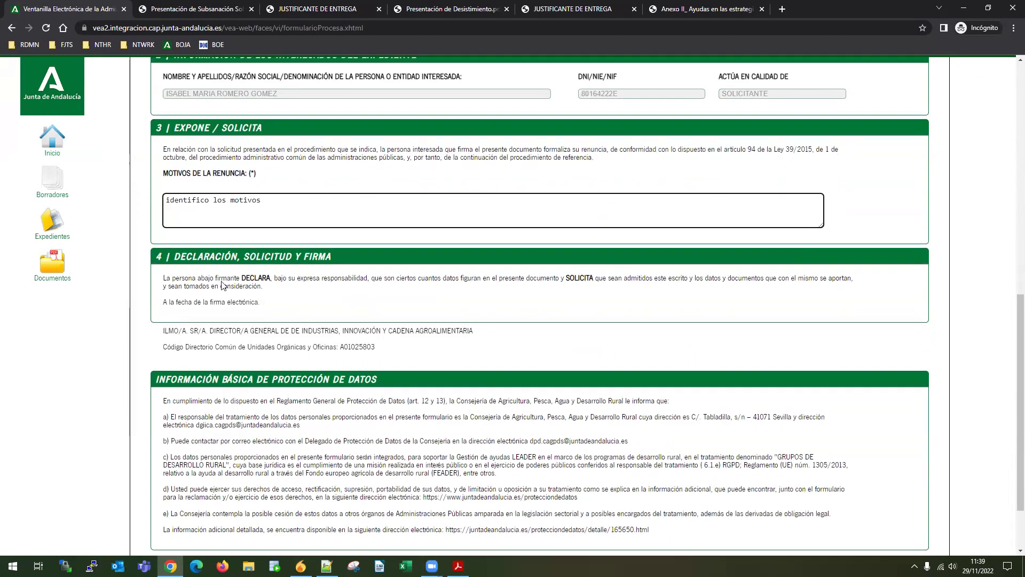
{"action": "scroll", "coordinate": [336, 277], "scroll_direction": "down", "scroll_amount": 1}
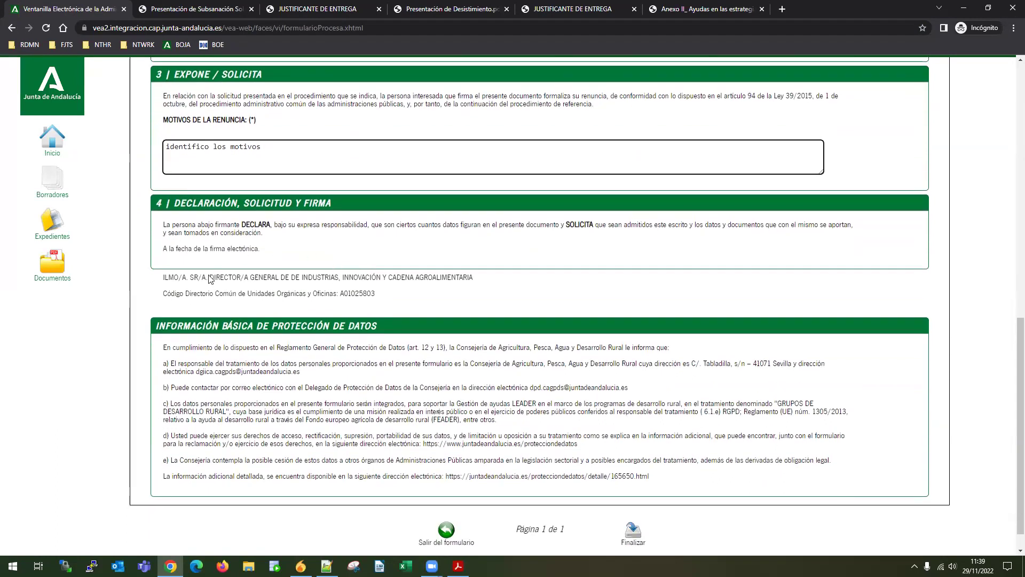
{"action": "scroll", "coordinate": [401, 356], "scroll_direction": "down", "scroll_amount": 1}
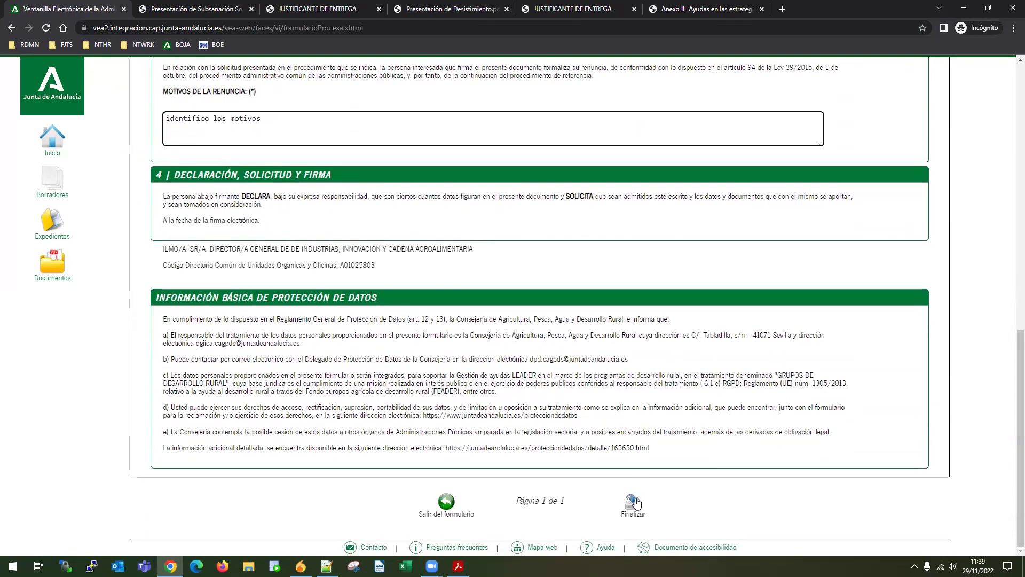
{"action": "left_click", "coordinate": [632, 506]}
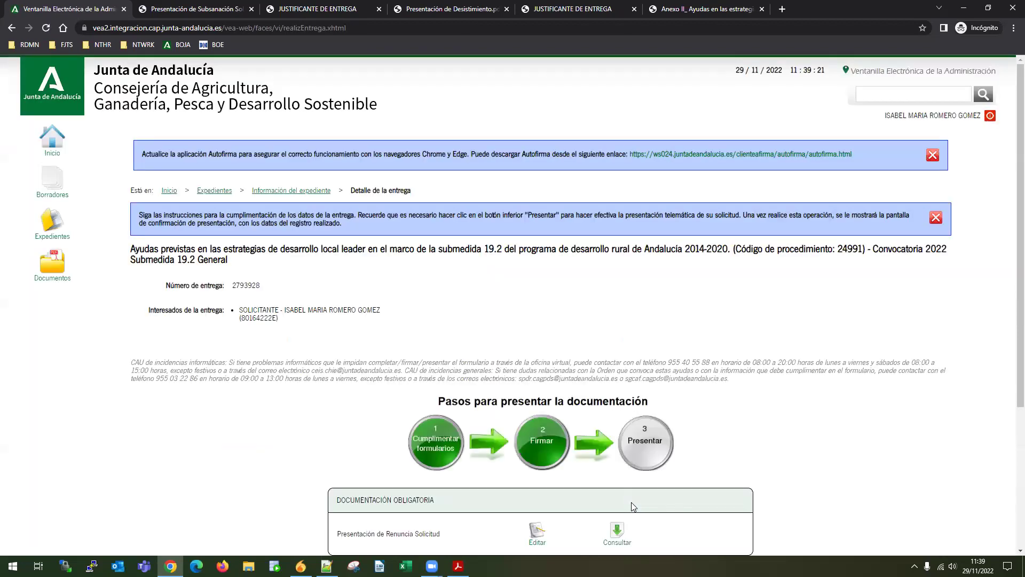
Generate the renunciation form PDF and review it before returning to the submission page.
{"action": "scroll", "coordinate": [545, 465], "scroll_direction": "down", "scroll_amount": 2}
{"action": "left_click", "coordinate": [442, 422]}
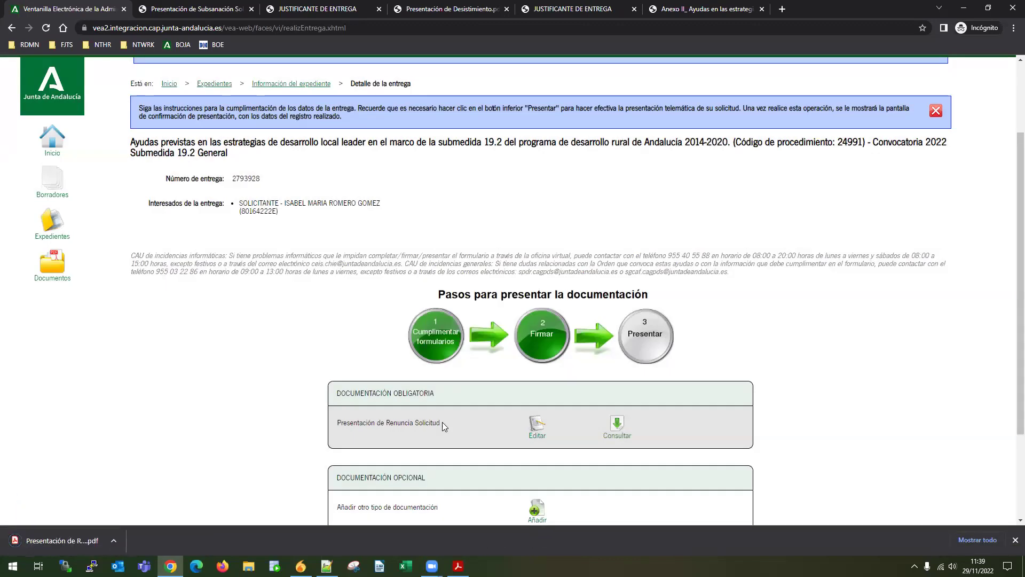
{"action": "left_click", "coordinate": [54, 540]}
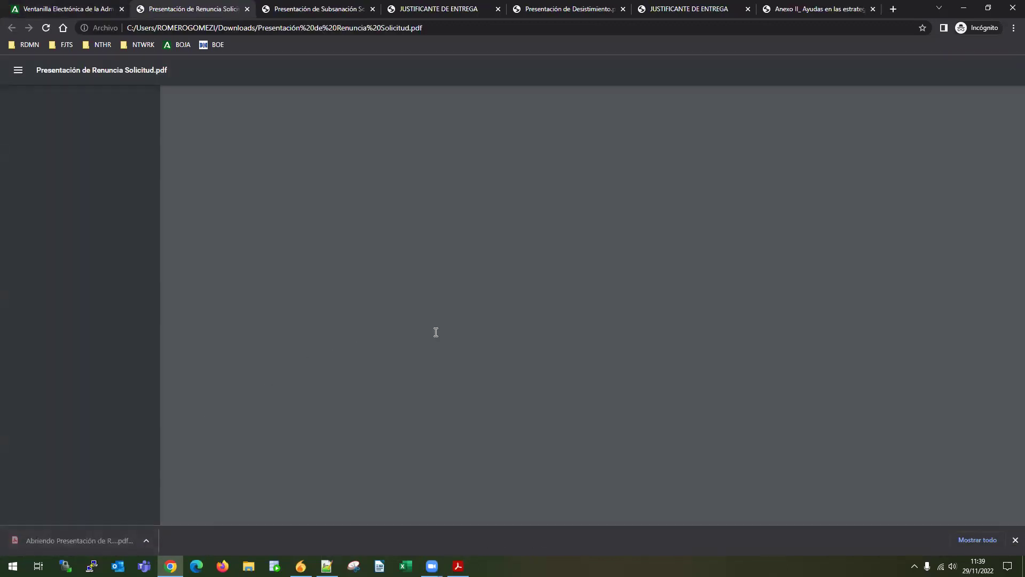
{"action": "scroll", "coordinate": [588, 300], "scroll_direction": "down", "scroll_amount": 3}
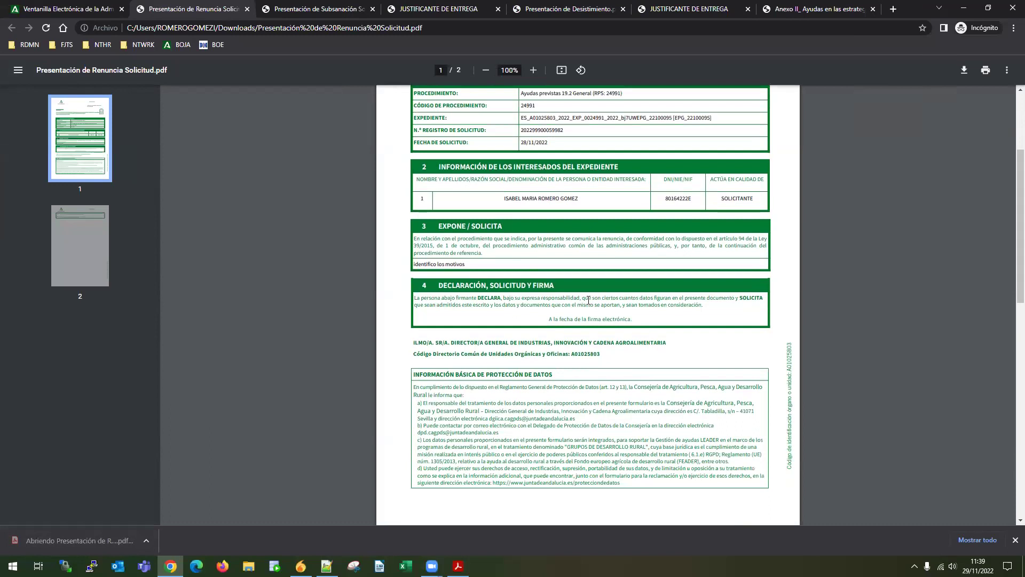
{"action": "scroll", "coordinate": [588, 300], "scroll_direction": "down", "scroll_amount": 6}
{"action": "key", "text": "ctrl+shift+Tab"}
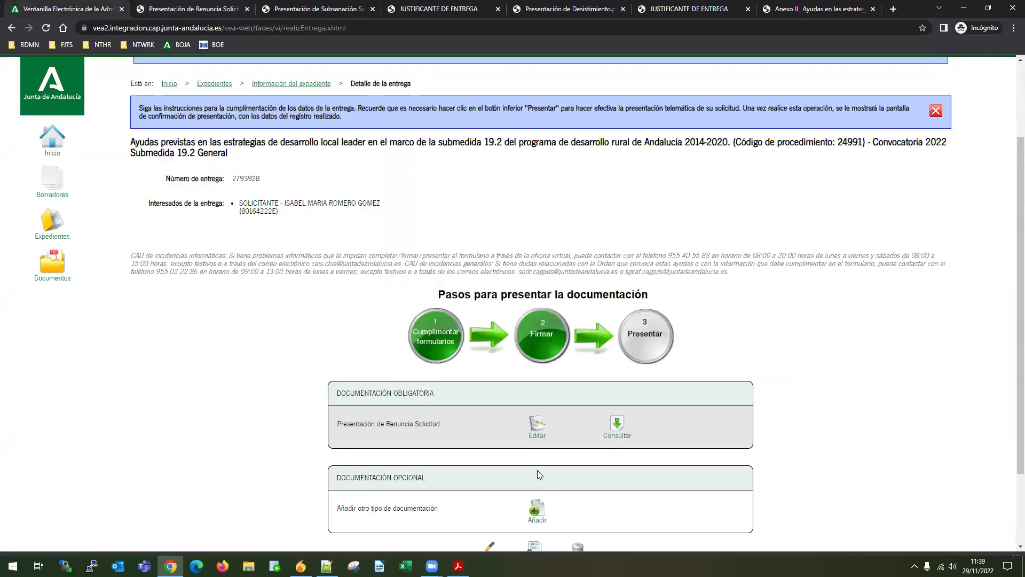
{"action": "scroll", "coordinate": [537, 470], "scroll_direction": "down", "scroll_amount": 2}
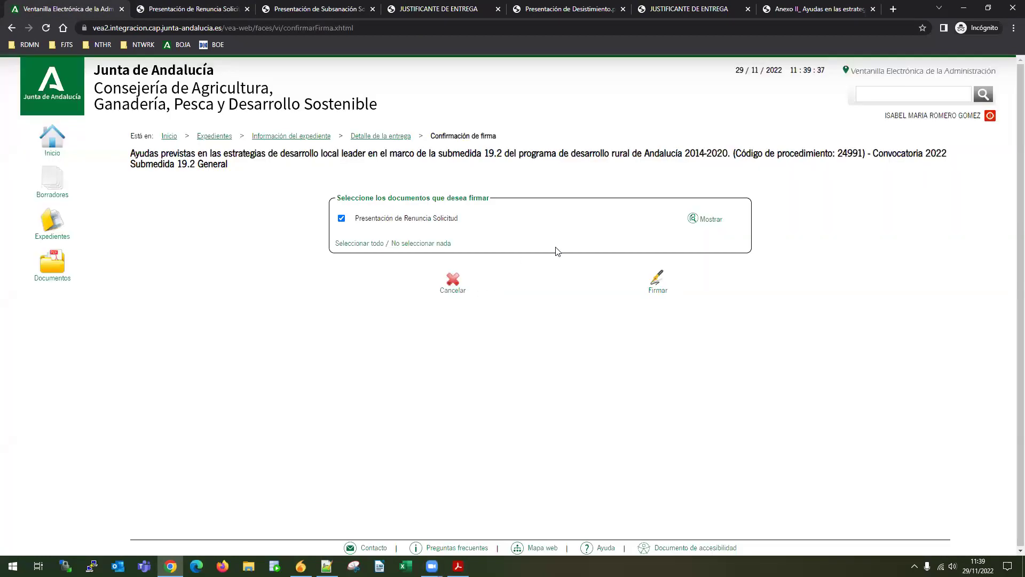
Sign the renunciation document with the certificate and confirm presenting the delivery.
{"action": "left_click", "coordinate": [657, 280]}
{"action": "left_click", "coordinate": [556, 100]}
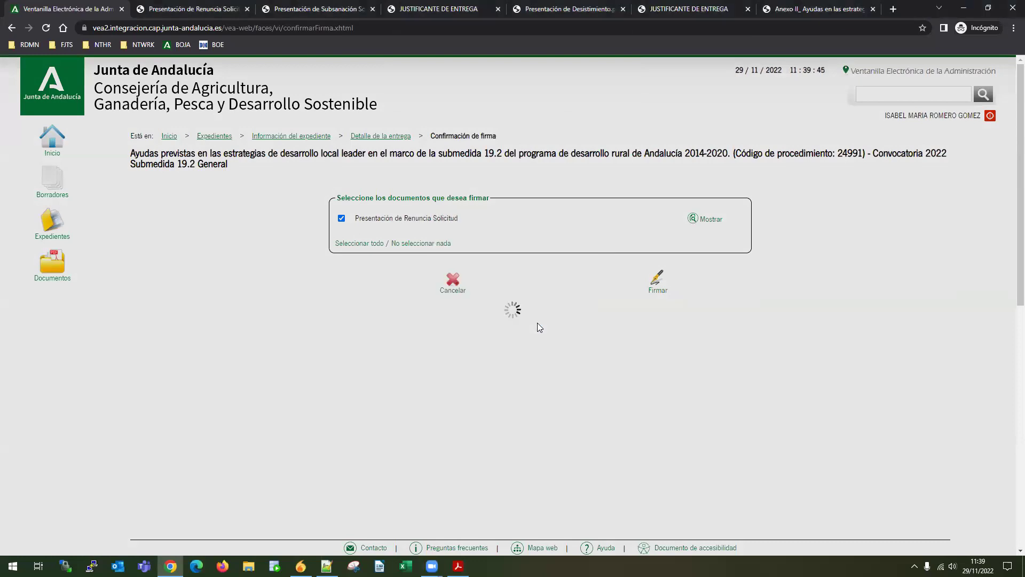
{"action": "left_click", "coordinate": [588, 346]}
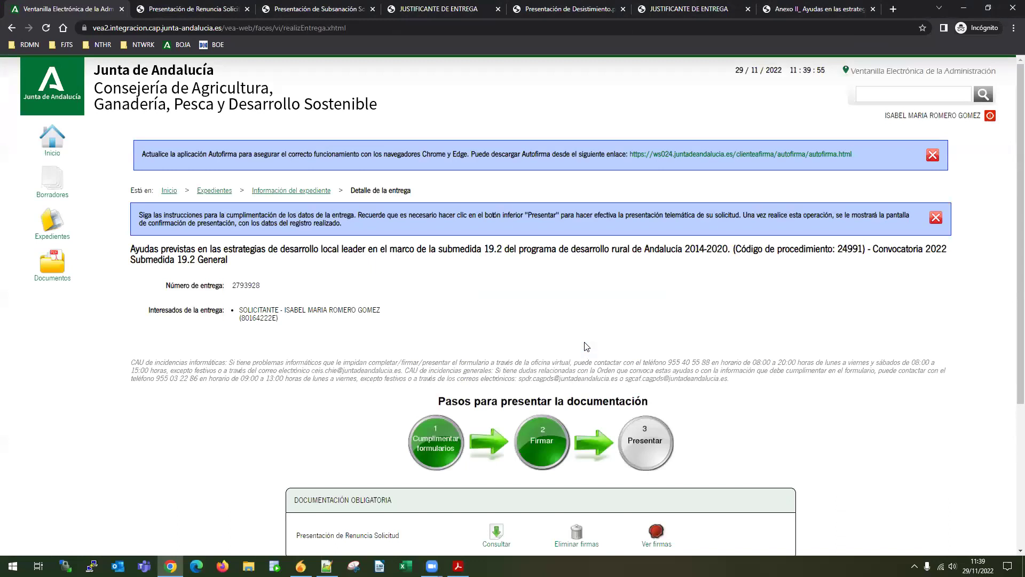
{"action": "scroll", "coordinate": [587, 346], "scroll_direction": "down", "scroll_amount": 4}
{"action": "left_click", "coordinate": [523, 457]}
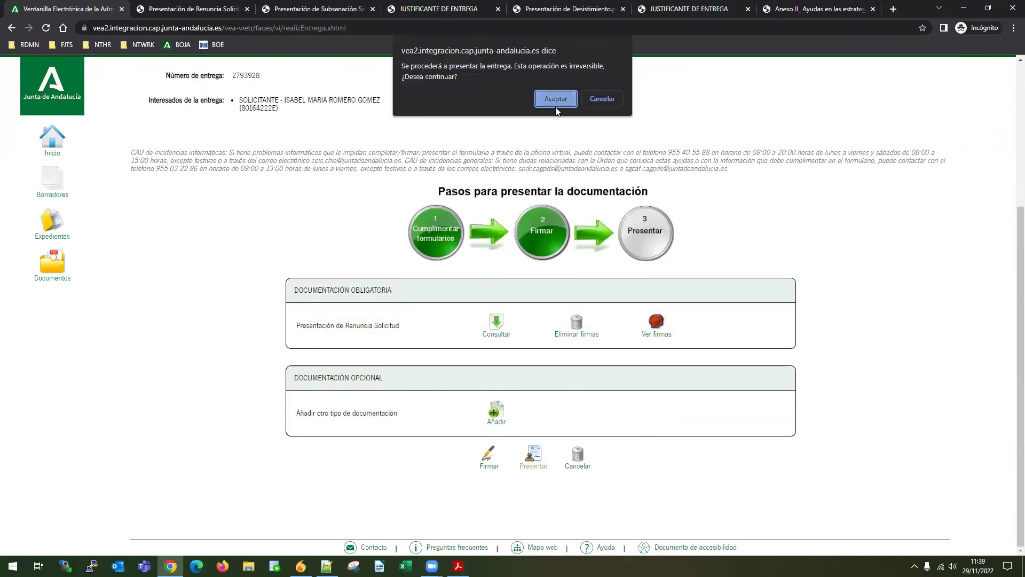
{"action": "left_click", "coordinate": [555, 102]}
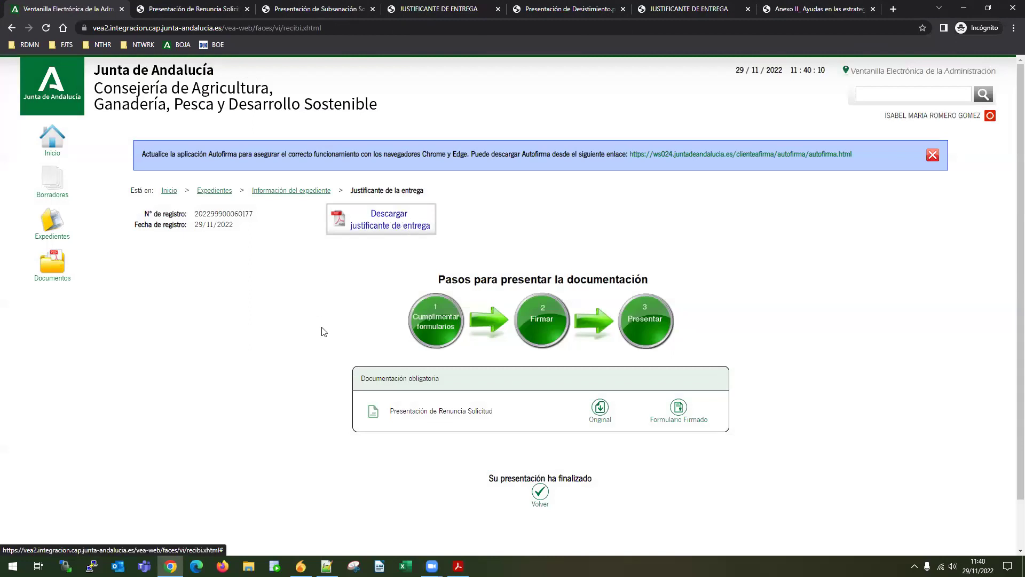
Return to the expediente to check its documents, then browse the list of 40 expedientes.
{"action": "left_click", "coordinate": [540, 493]}
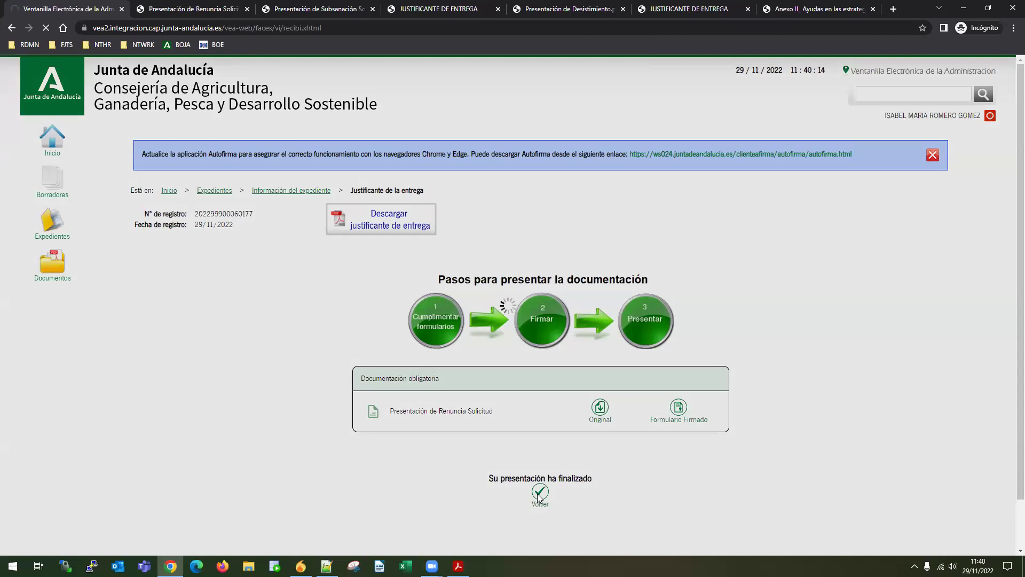
{"action": "scroll", "coordinate": [530, 458], "scroll_direction": "down", "scroll_amount": 2}
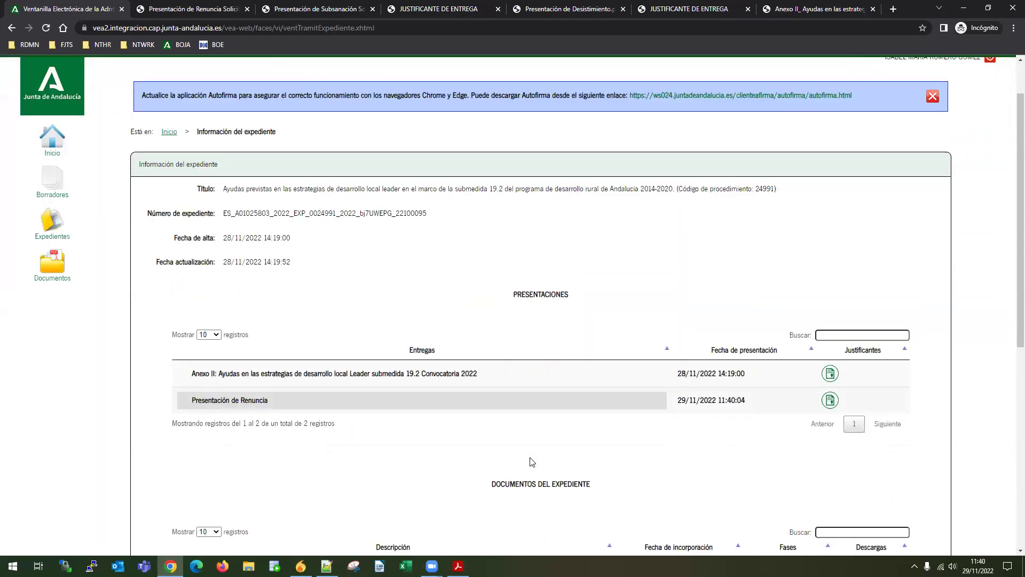
{"action": "scroll", "coordinate": [229, 362], "scroll_direction": "down", "scroll_amount": 4}
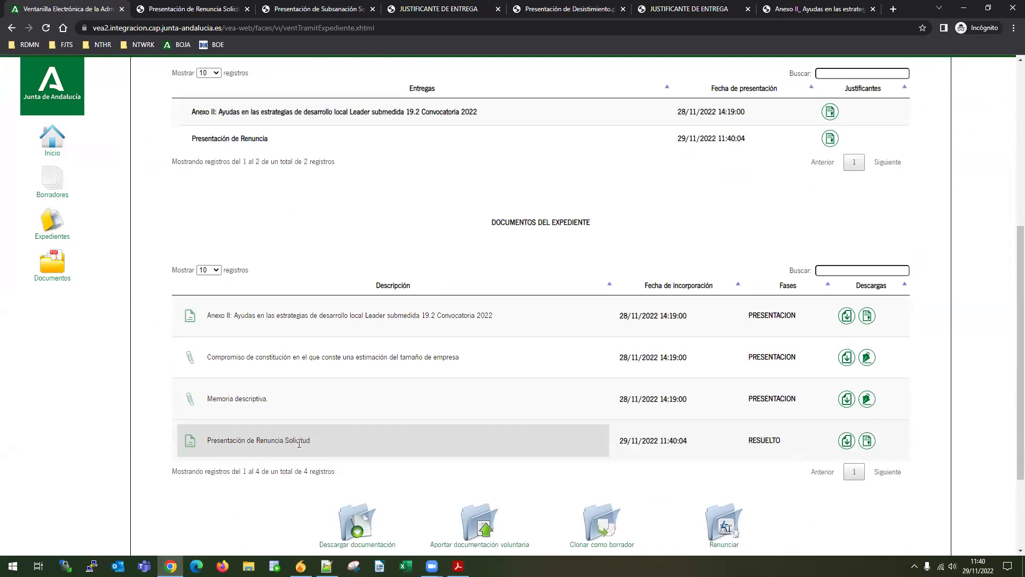
{"action": "scroll", "coordinate": [85, 224], "scroll_direction": "up", "scroll_amount": 6}
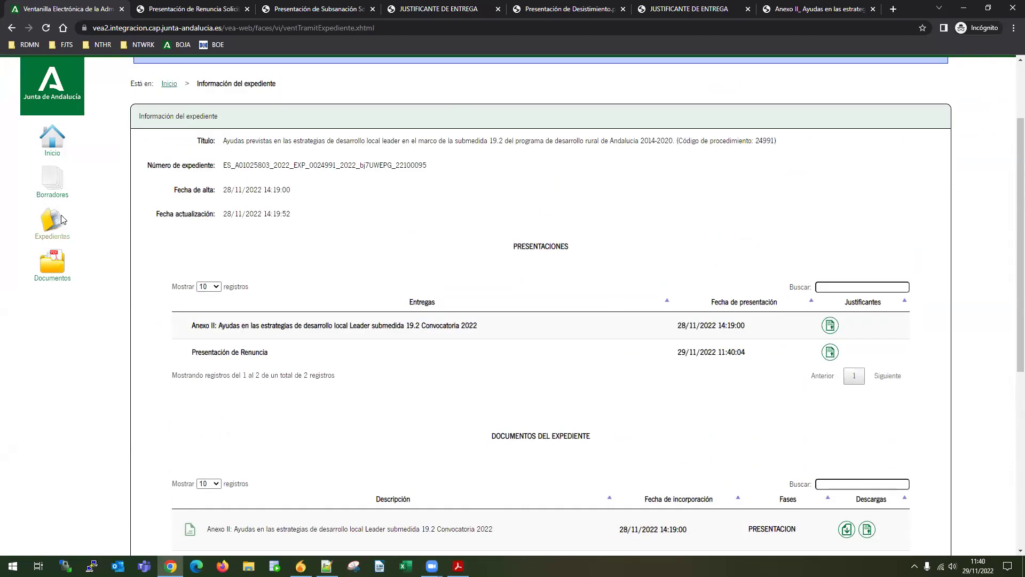
{"action": "left_click", "coordinate": [65, 220]}
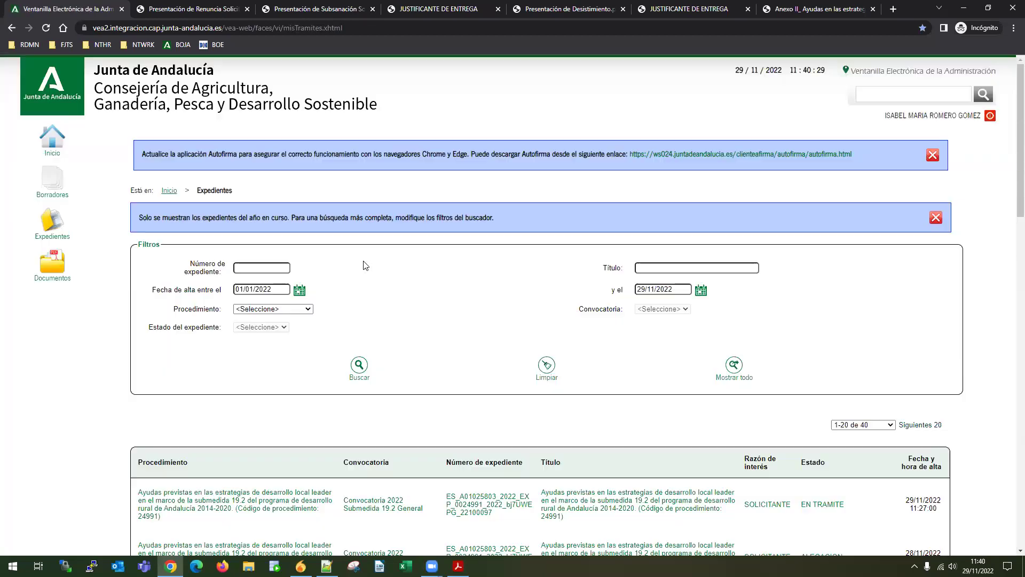
{"action": "scroll", "coordinate": [363, 264], "scroll_direction": "down", "scroll_amount": 4}
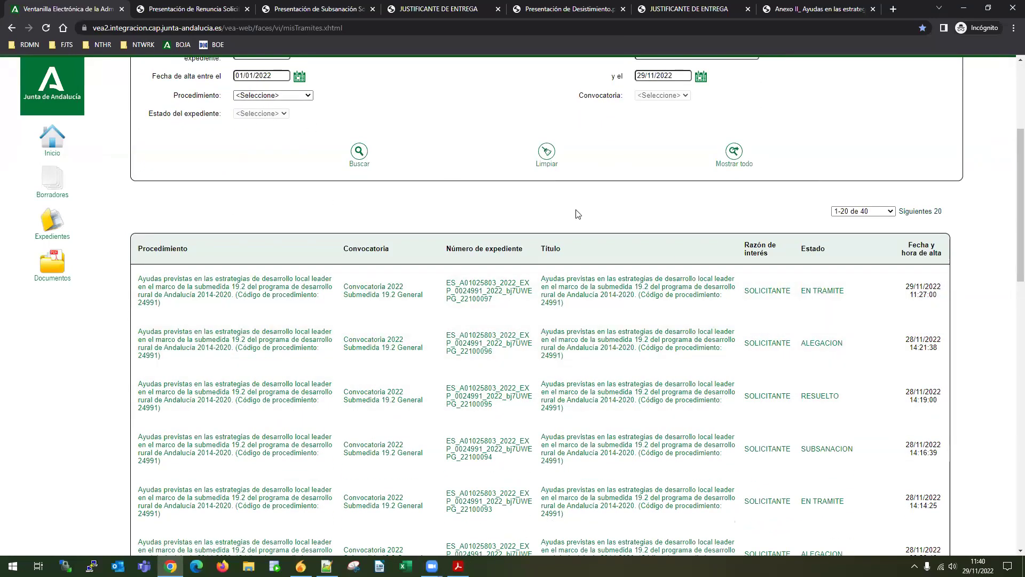
{"action": "scroll", "coordinate": [577, 213], "scroll_direction": "down", "scroll_amount": 1}
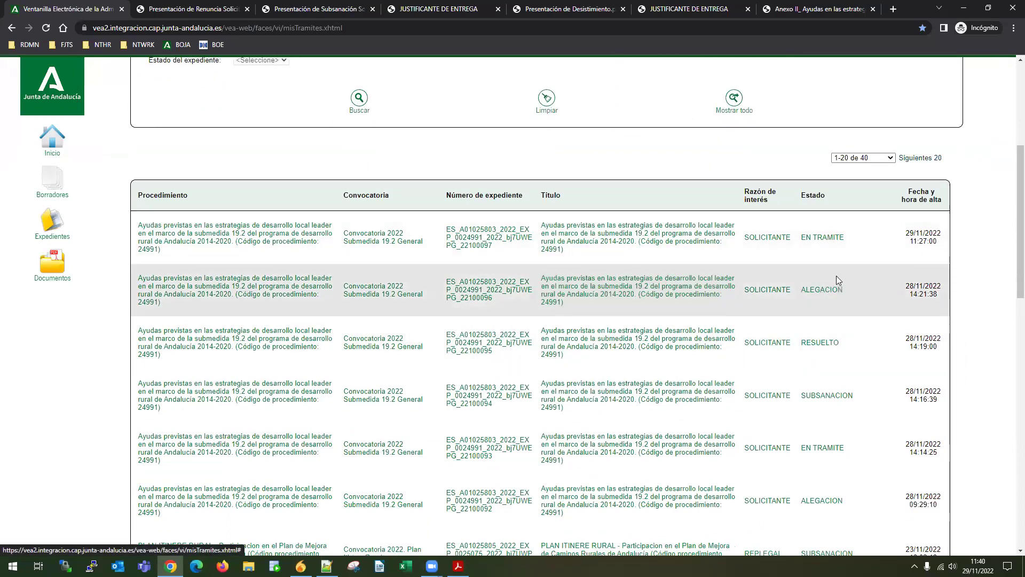
Open the ALEGACION expediente, start an allegation, and review the Anexo III and optional documents.
{"action": "left_click", "coordinate": [677, 291]}
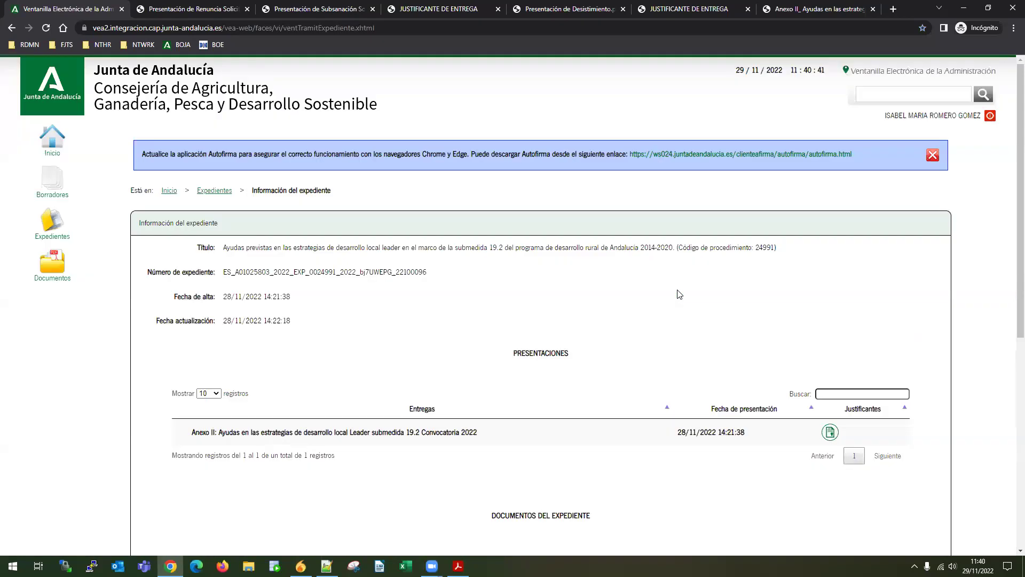
{"action": "scroll", "coordinate": [678, 295], "scroll_direction": "down", "scroll_amount": 3}
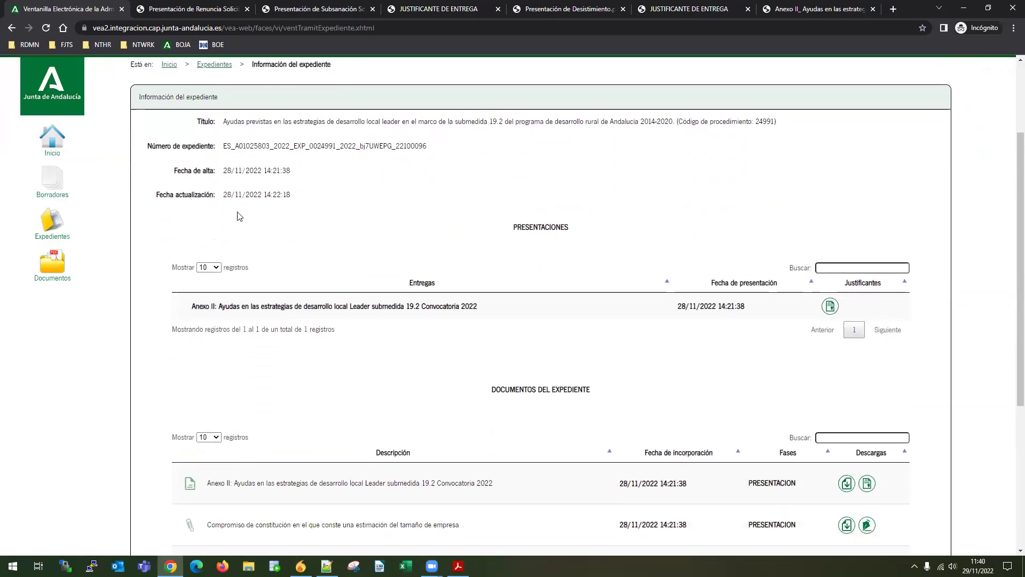
{"action": "scroll", "coordinate": [463, 268], "scroll_direction": "down", "scroll_amount": 3}
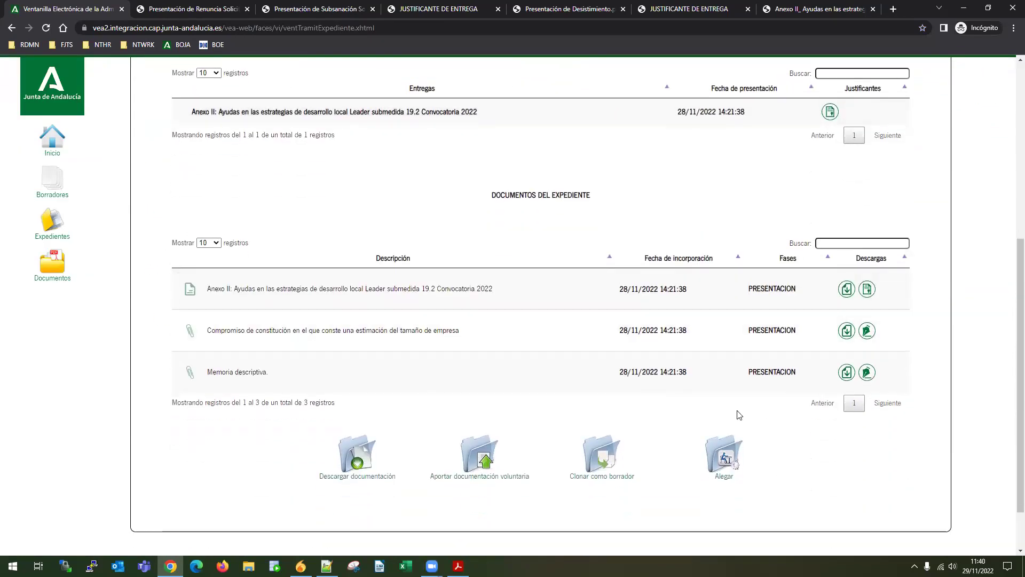
{"action": "left_click", "coordinate": [713, 461]}
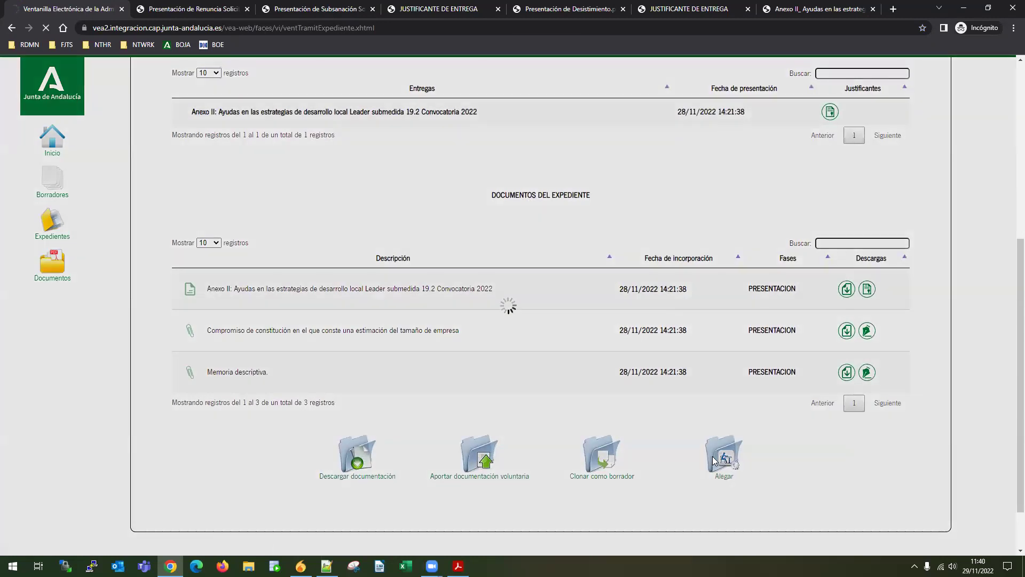
{"action": "scroll", "coordinate": [714, 459], "scroll_direction": "down", "scroll_amount": 1}
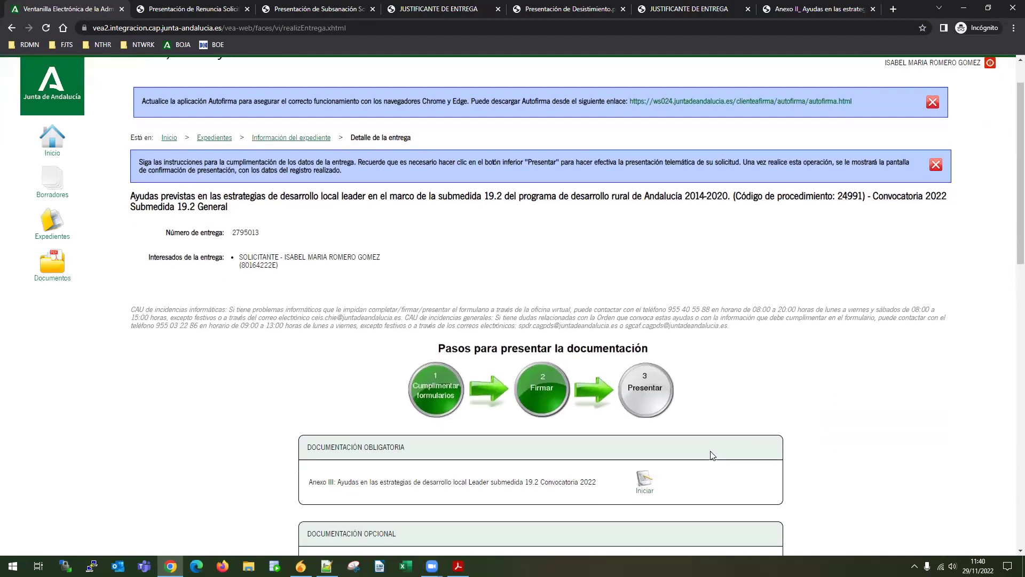
{"action": "scroll", "coordinate": [373, 357], "scroll_direction": "down", "scroll_amount": 2}
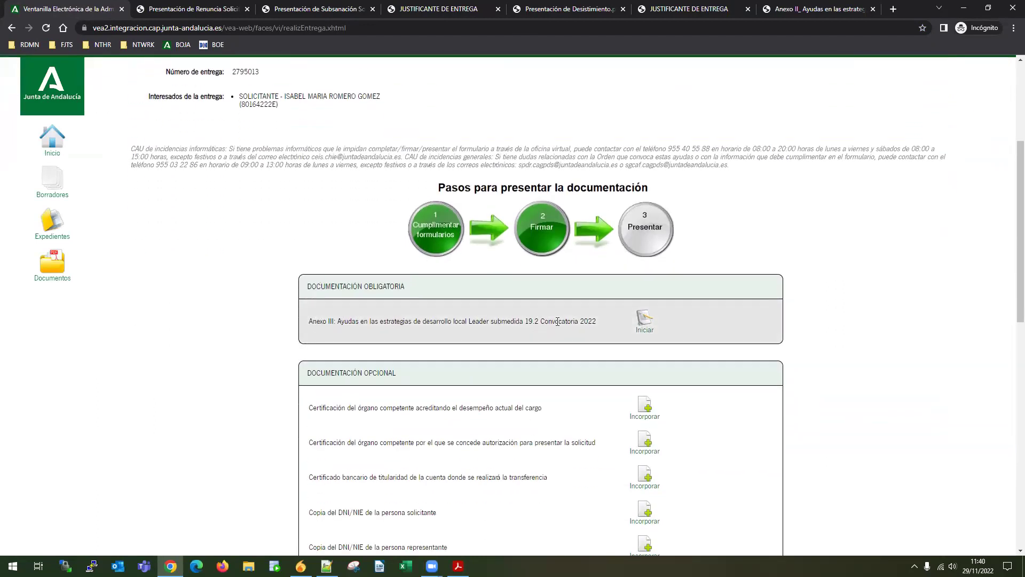
{"action": "scroll", "coordinate": [557, 321], "scroll_direction": "down", "scroll_amount": 4}
{"action": "scroll", "coordinate": [352, 299], "scroll_direction": "down", "scroll_amount": 4}
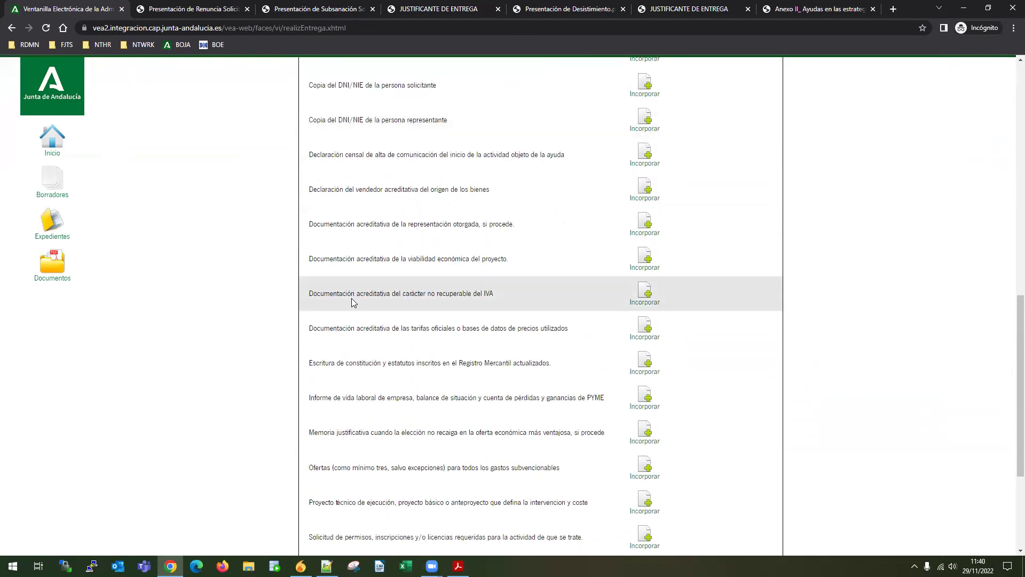
{"action": "scroll", "coordinate": [352, 303], "scroll_direction": "down", "scroll_amount": 3}
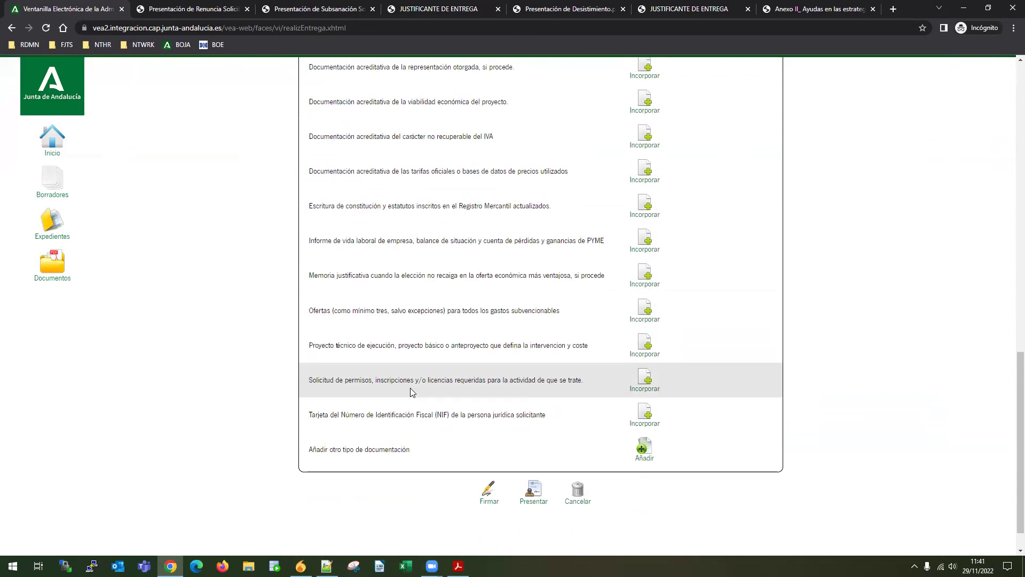
{"action": "scroll", "coordinate": [411, 393], "scroll_direction": "up", "scroll_amount": 6}
{"action": "scroll", "coordinate": [411, 393], "scroll_direction": "up", "scroll_amount": 7}
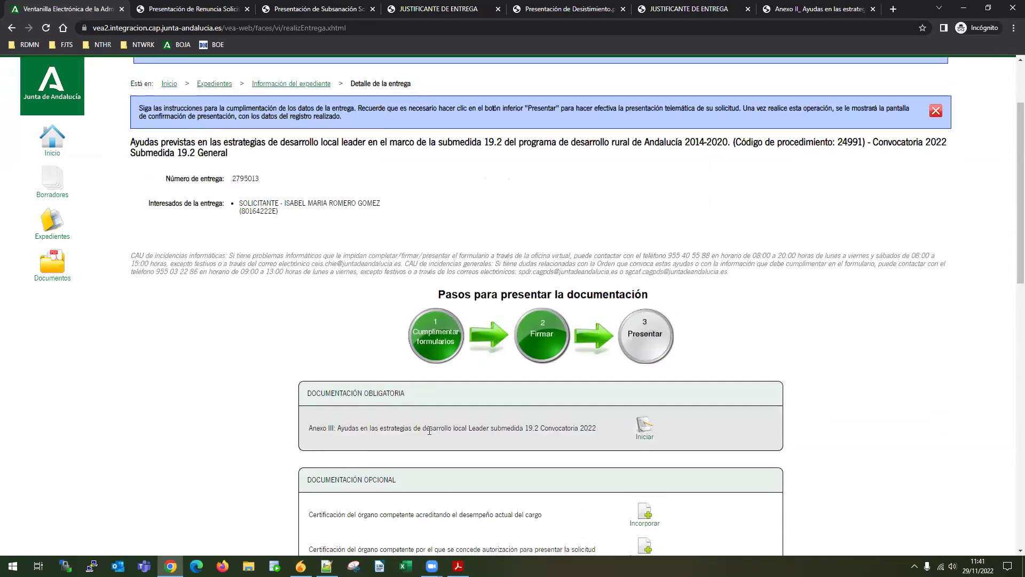
Start Anexo III, write 'identificación de la actividad diferente' in section 2, and go to page 2.
{"action": "left_click", "coordinate": [643, 423]}
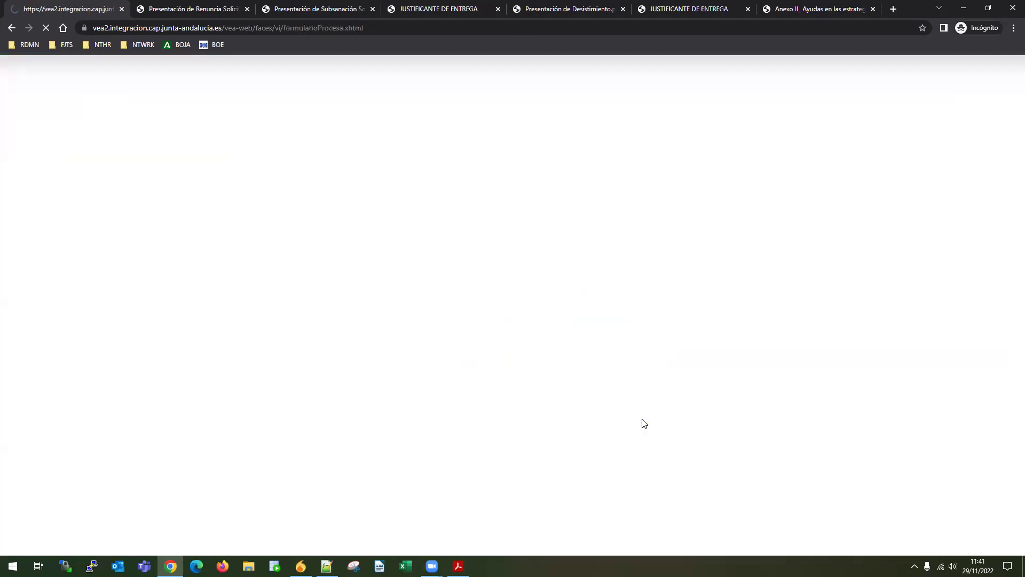
{"action": "scroll", "coordinate": [592, 329], "scroll_direction": "down", "scroll_amount": 3}
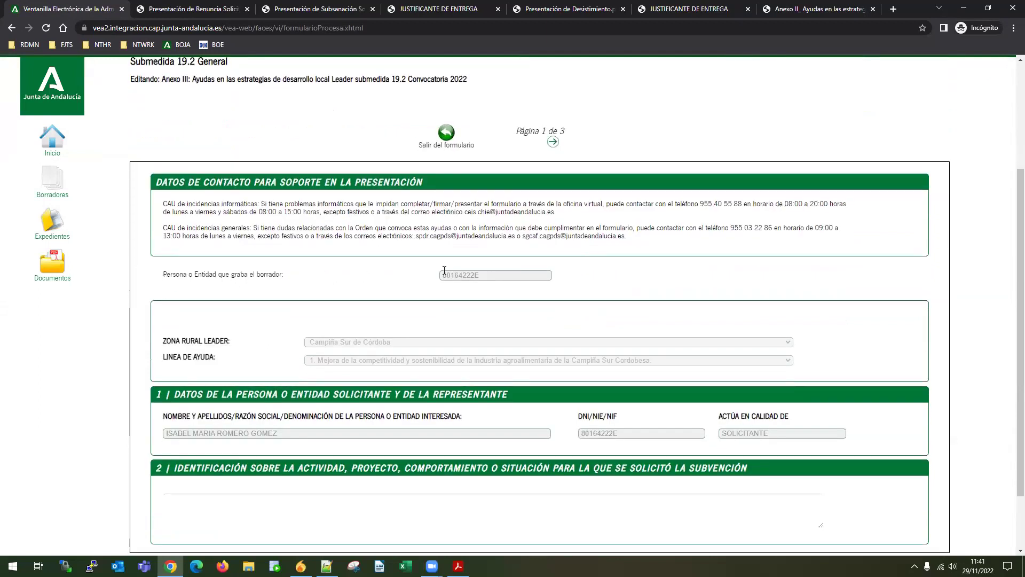
{"action": "scroll", "coordinate": [445, 272], "scroll_direction": "down", "scroll_amount": 1}
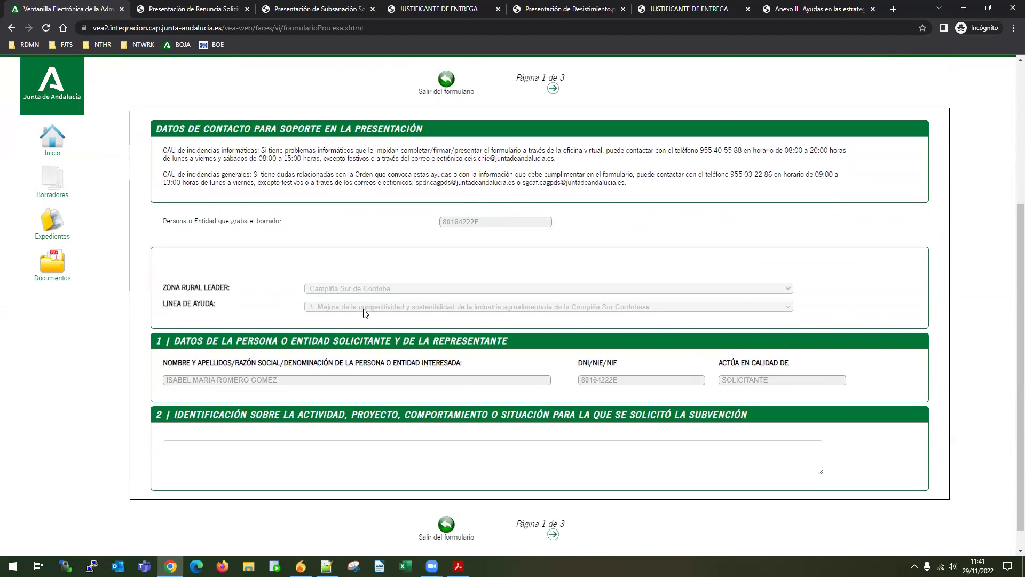
{"action": "scroll", "coordinate": [364, 313], "scroll_direction": "down", "scroll_amount": 1}
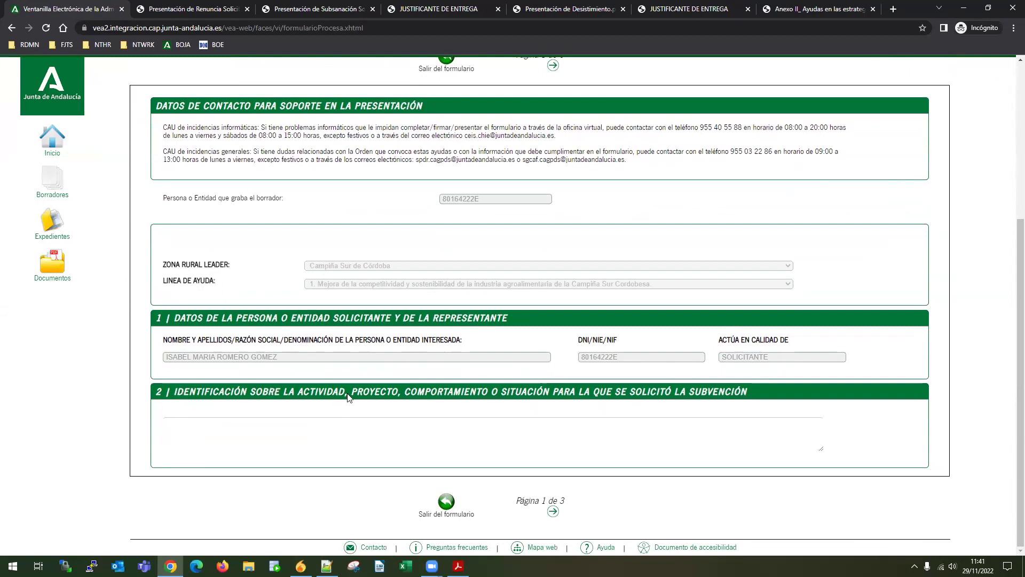
{"action": "left_click", "coordinate": [344, 439]}
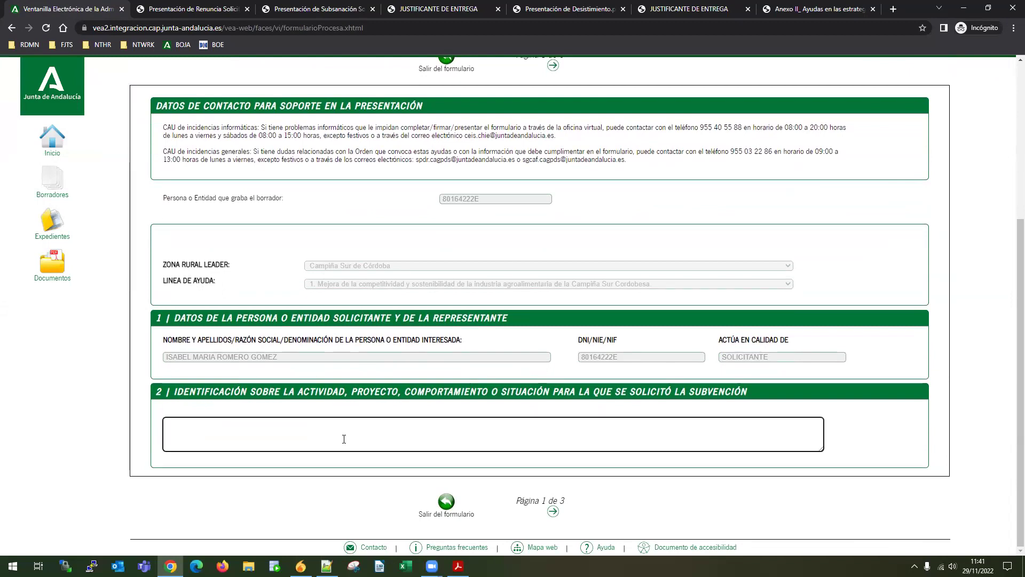
{"action": "type", "text": "identificación de la actividad"}
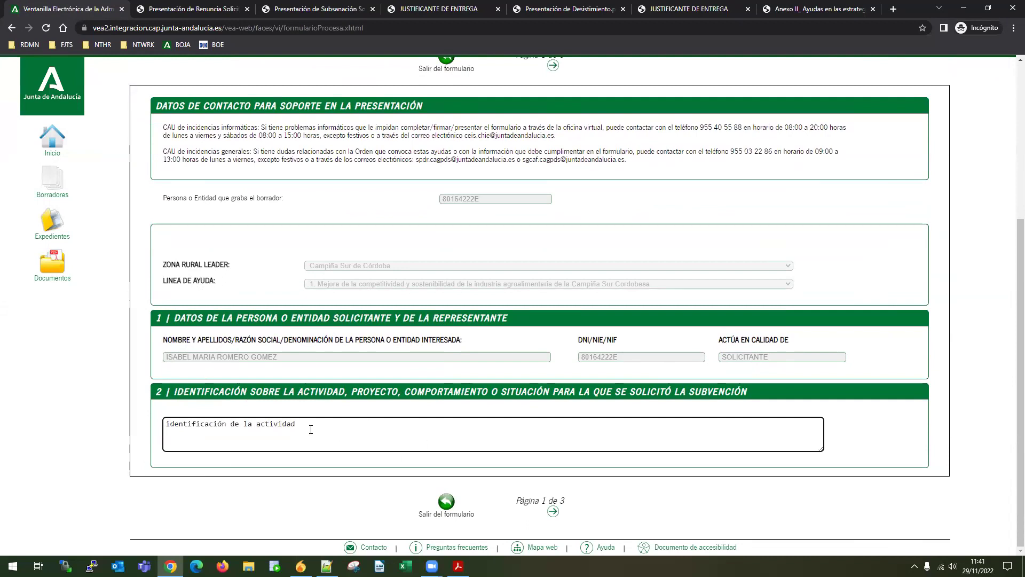
{"action": "type", "text": " diferente"}
{"action": "left_click", "coordinate": [553, 511]}
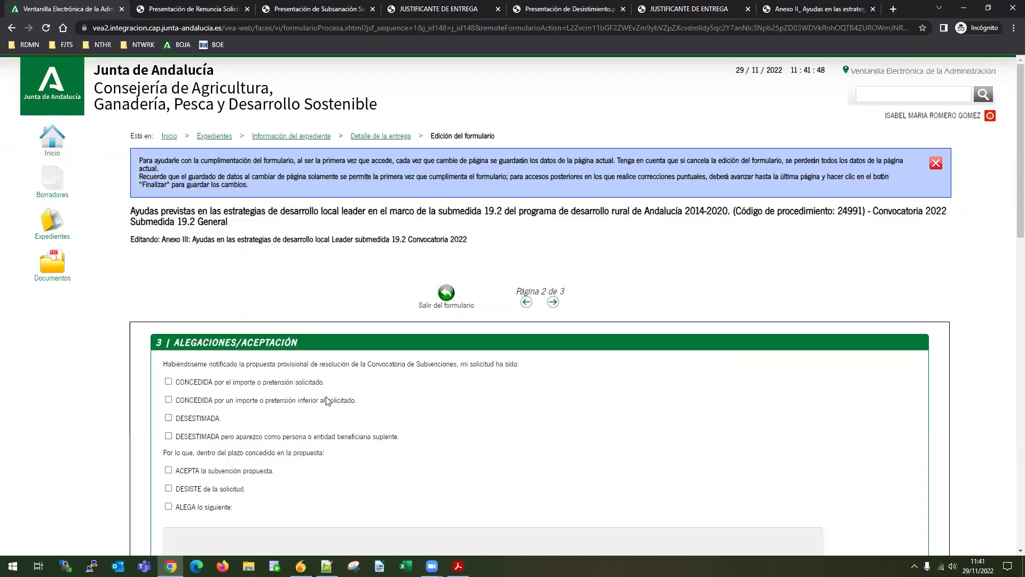
Choose to present allegations and write 'identifico lo que aleg' in the allegations field.
{"action": "scroll", "coordinate": [328, 384], "scroll_direction": "down", "scroll_amount": 2}
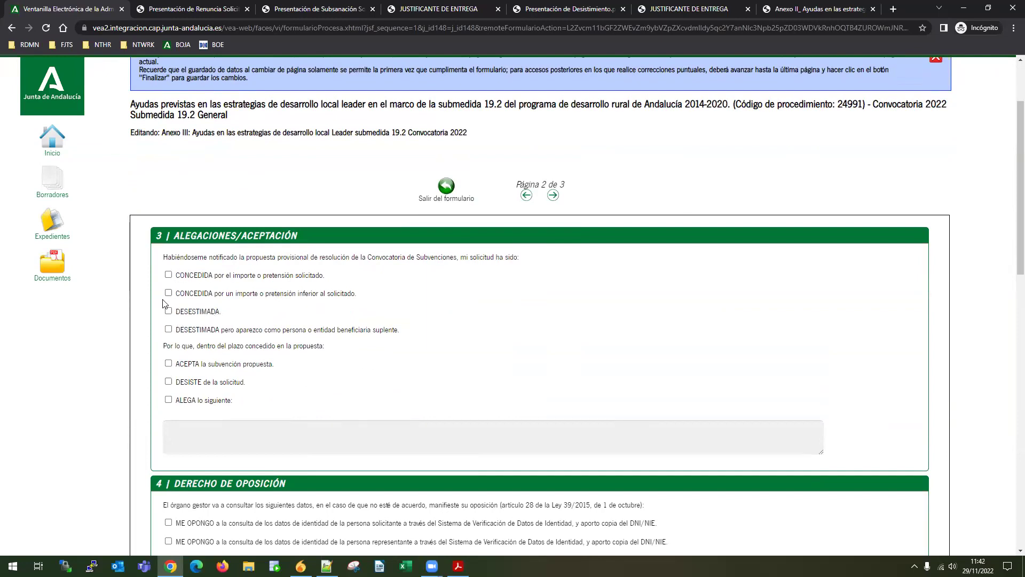
{"action": "left_click", "coordinate": [191, 278]}
{"action": "scroll", "coordinate": [246, 319], "scroll_direction": "down", "scroll_amount": 1}
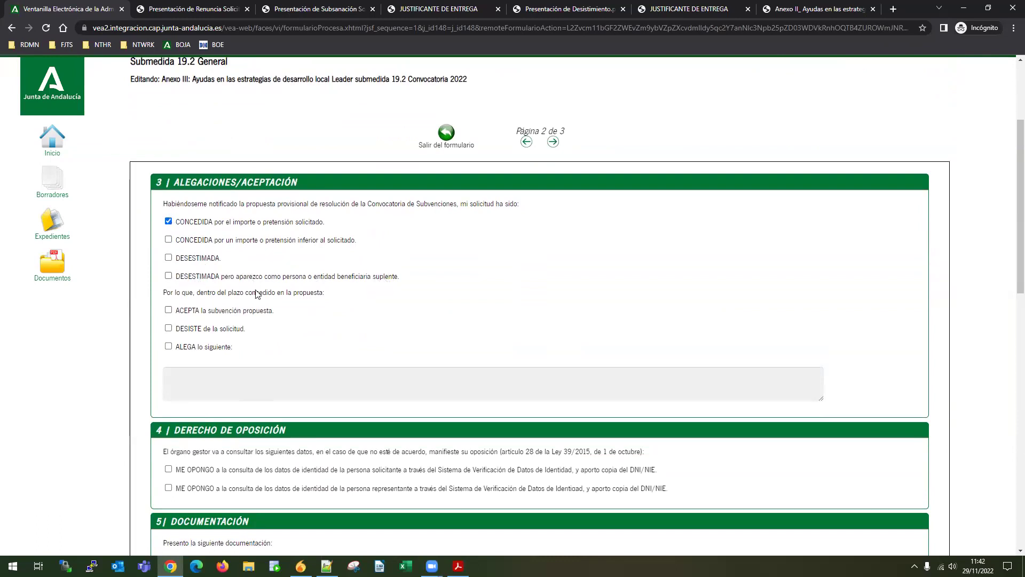
{"action": "scroll", "coordinate": [256, 294], "scroll_direction": "down", "scroll_amount": 1}
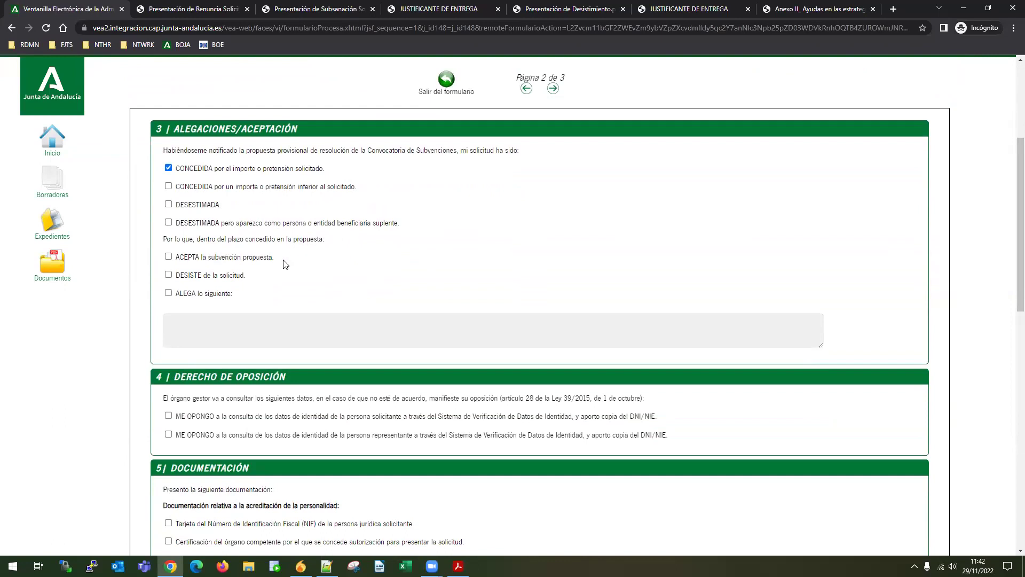
{"action": "left_click", "coordinate": [258, 259]}
{"action": "left_click", "coordinate": [223, 279]}
{"action": "left_click", "coordinate": [214, 295]}
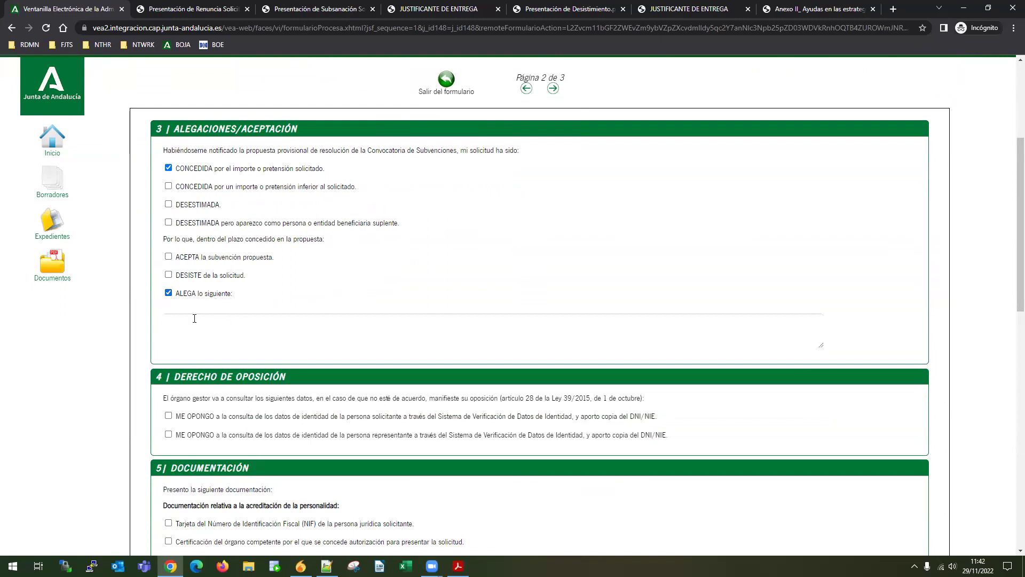
{"action": "left_click", "coordinate": [233, 324]}
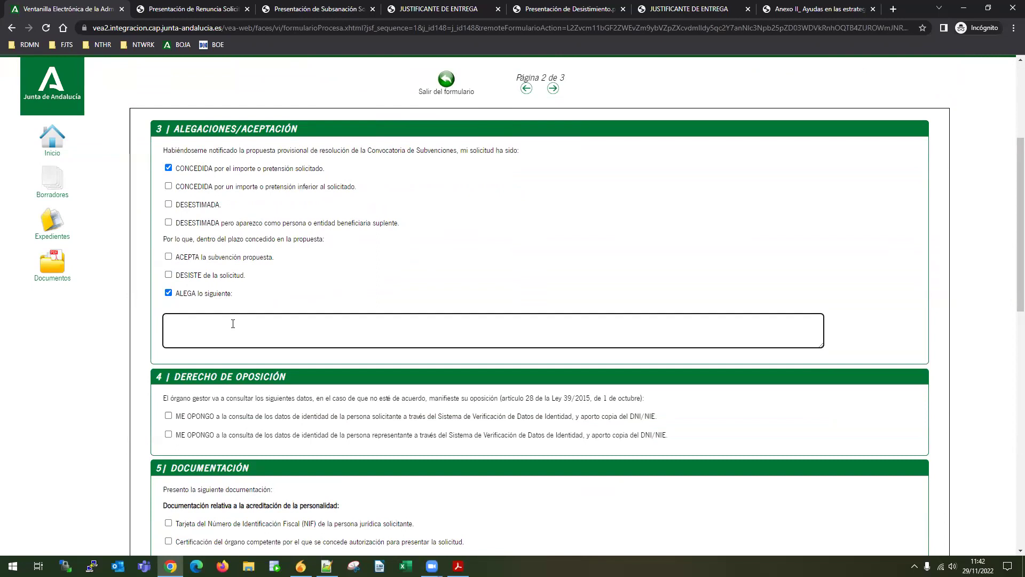
{"action": "type", "text": "identifico lo que alego"}
{"action": "scroll", "coordinate": [227, 305], "scroll_direction": "down", "scroll_amount": 3}
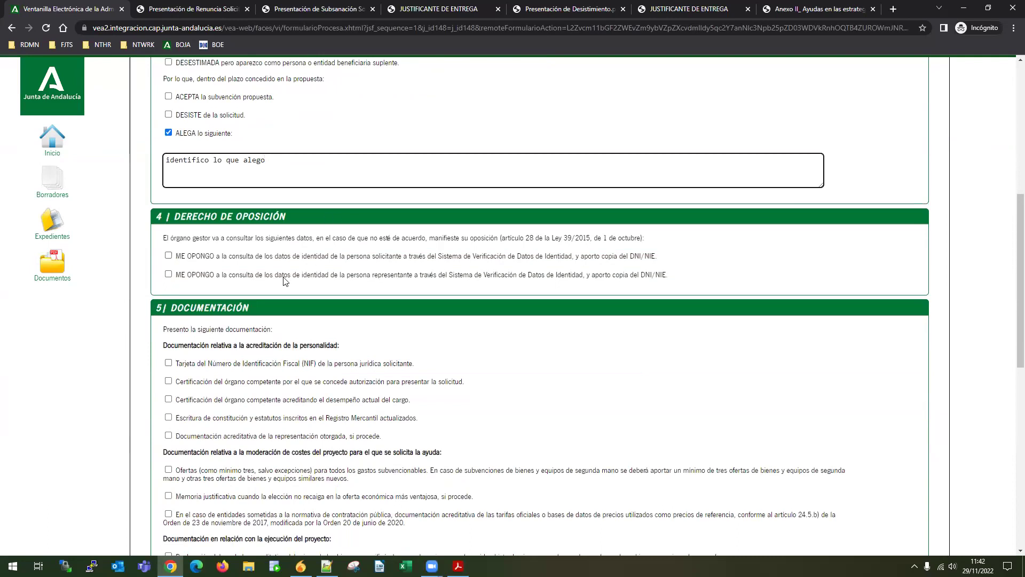
{"action": "scroll", "coordinate": [374, 240], "scroll_direction": "down", "scroll_amount": 3}
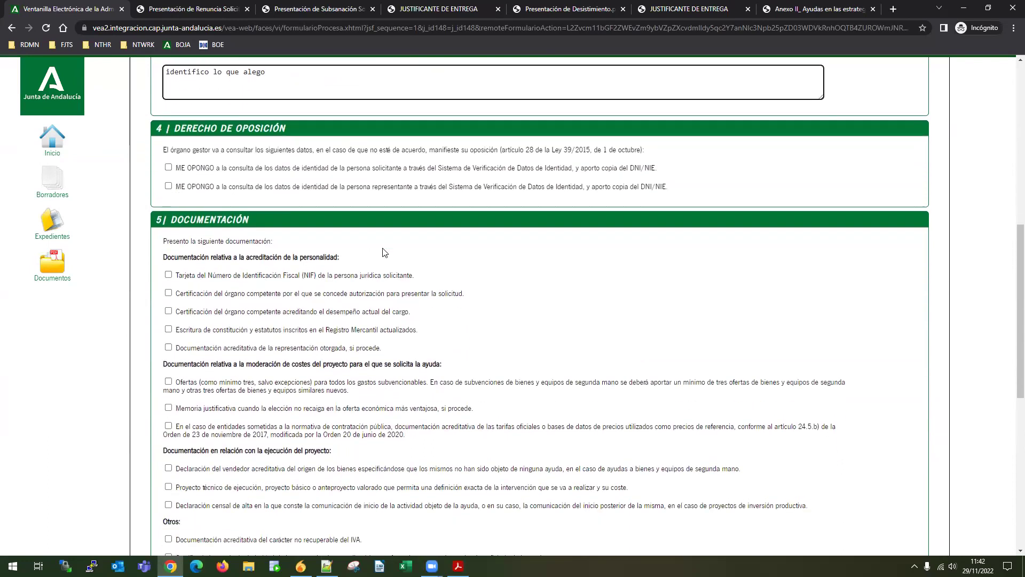
{"action": "scroll", "coordinate": [409, 255], "scroll_direction": "down", "scroll_amount": 1}
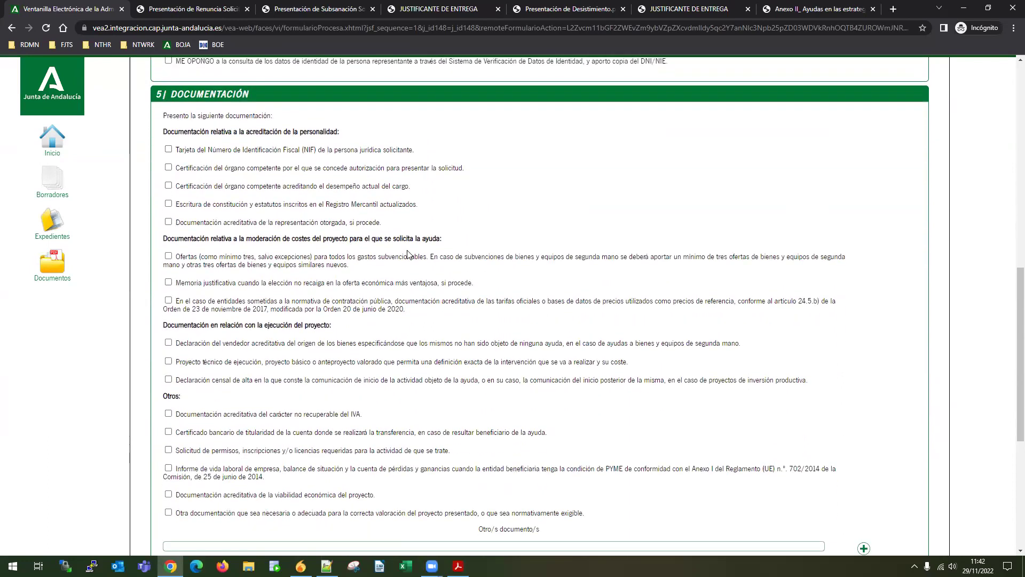
Tick the applicant's NIF card in the documentation list and continue to the next page.
{"action": "left_click", "coordinate": [318, 149]}
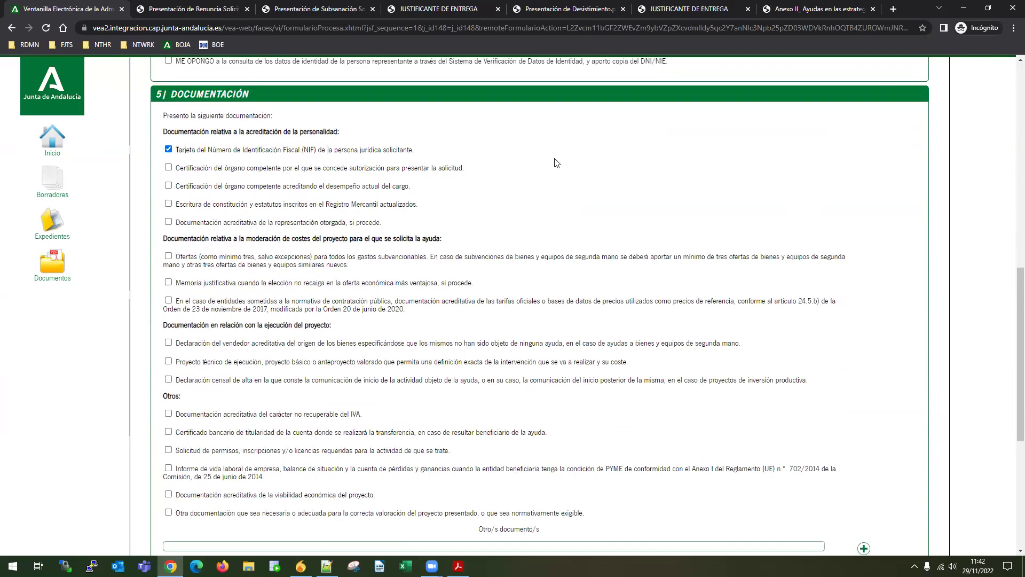
{"action": "scroll", "coordinate": [404, 224], "scroll_direction": "down", "scroll_amount": 3}
{"action": "scroll", "coordinate": [527, 241], "scroll_direction": "down", "scroll_amount": 2}
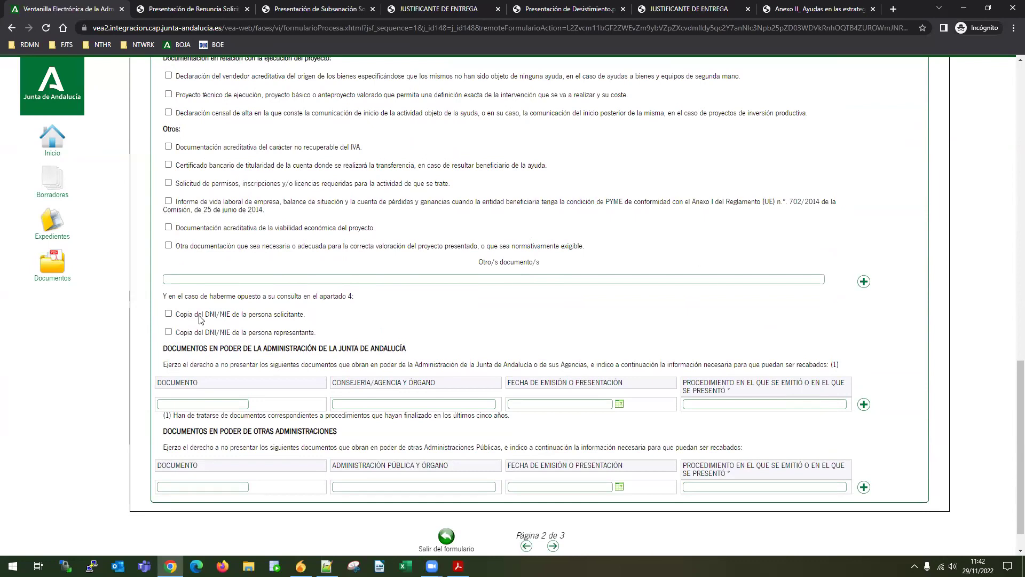
{"action": "left_click", "coordinate": [200, 316]}
{"action": "left_click", "coordinate": [229, 316]}
{"action": "scroll", "coordinate": [505, 326], "scroll_direction": "down", "scroll_amount": 1}
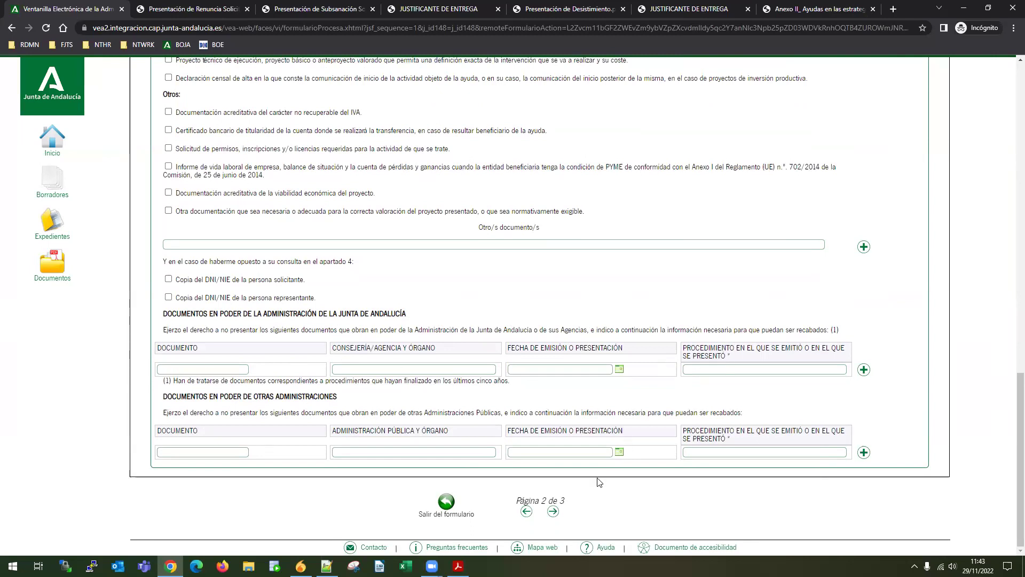
{"action": "left_click", "coordinate": [553, 512]}
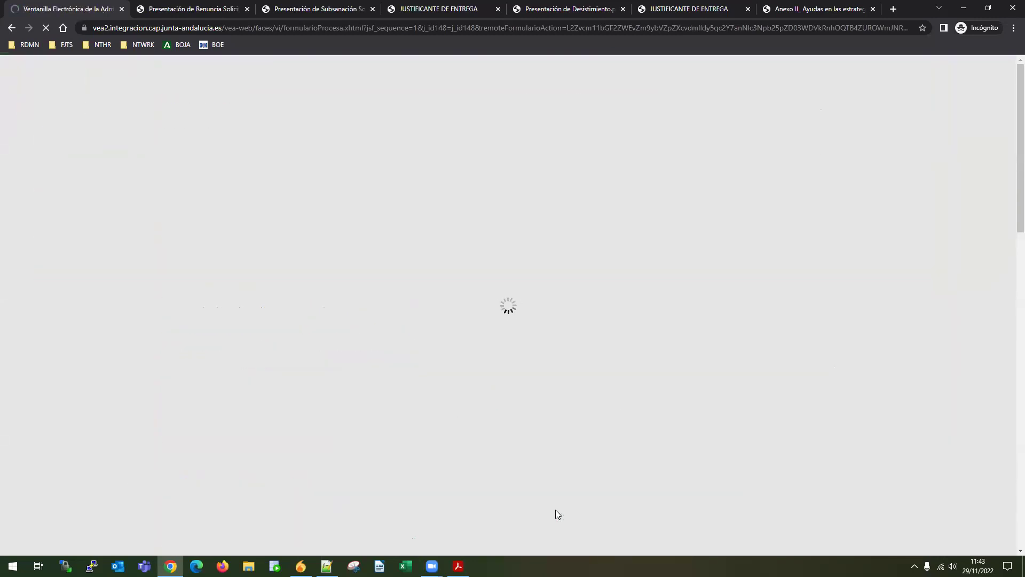
Untick the disallowed NIF card item and advance to page 3 of the form.
{"action": "scroll", "coordinate": [558, 515], "scroll_direction": "down", "scroll_amount": 2}
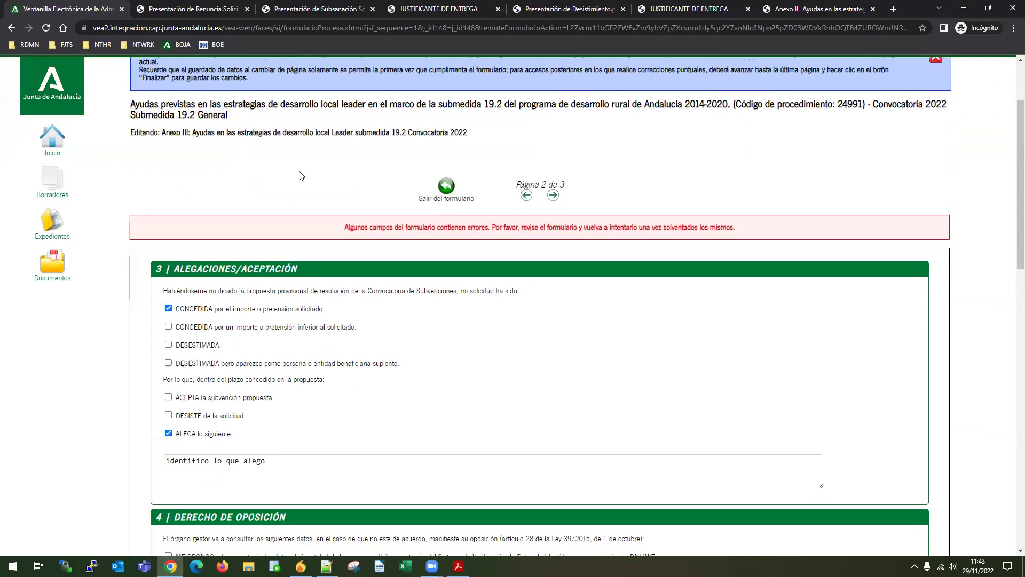
{"action": "scroll", "coordinate": [515, 222], "scroll_direction": "down", "scroll_amount": 6}
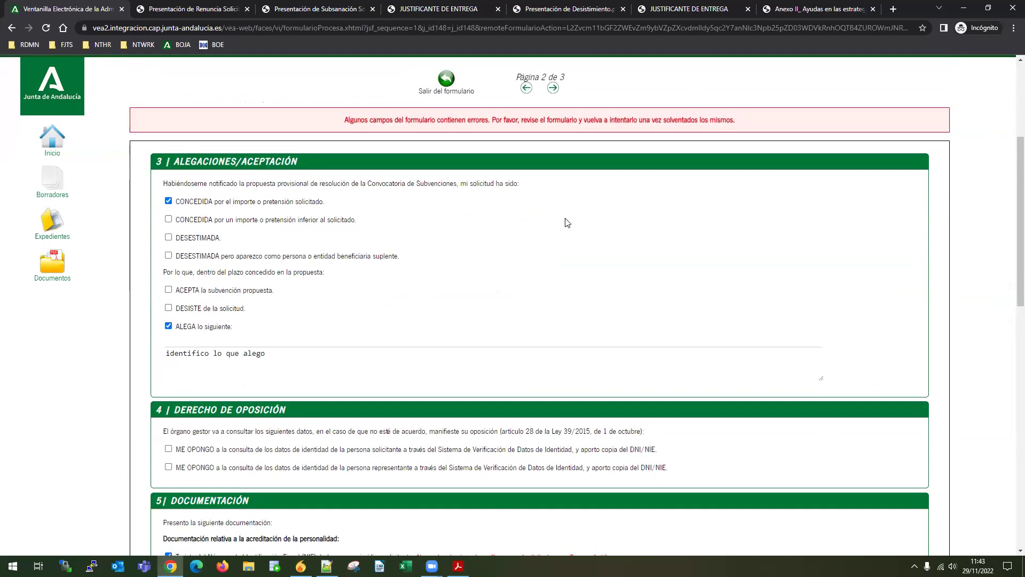
{"action": "scroll", "coordinate": [553, 348], "scroll_direction": "down", "scroll_amount": 1}
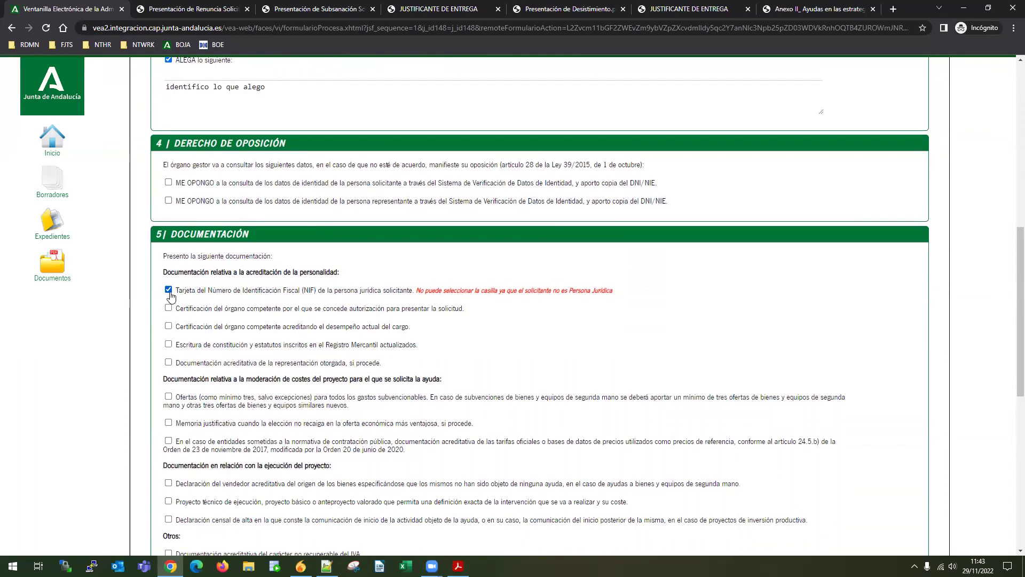
{"action": "left_click", "coordinate": [170, 292]}
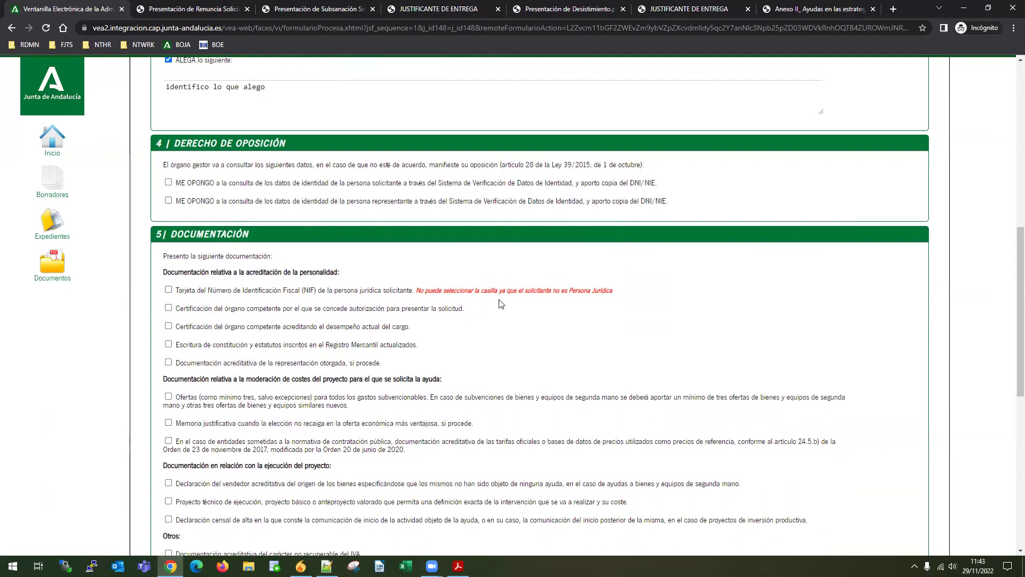
{"action": "scroll", "coordinate": [501, 303], "scroll_direction": "down", "scroll_amount": 7}
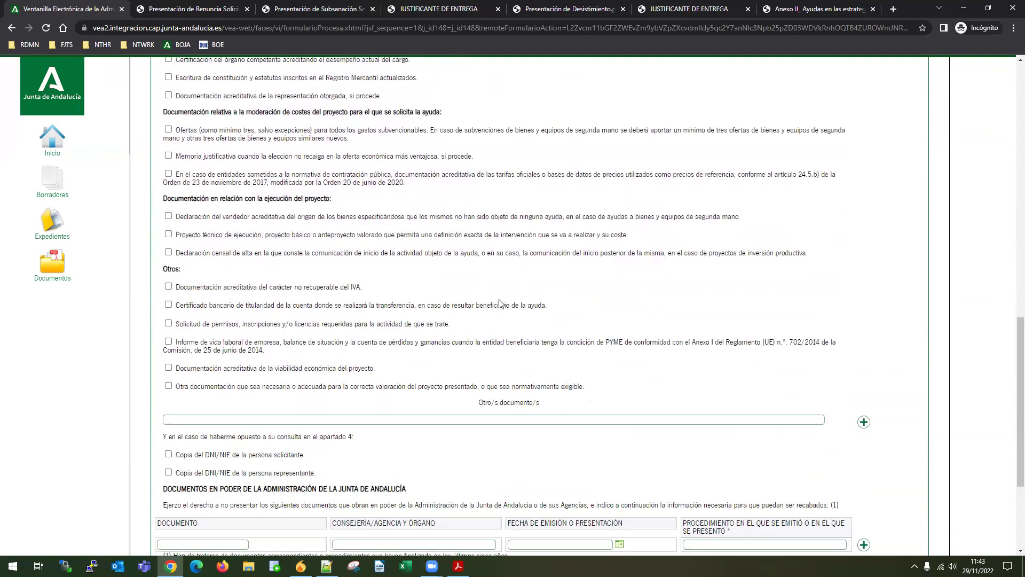
{"action": "scroll", "coordinate": [501, 303], "scroll_direction": "down", "scroll_amount": 2}
{"action": "left_click", "coordinate": [554, 511]}
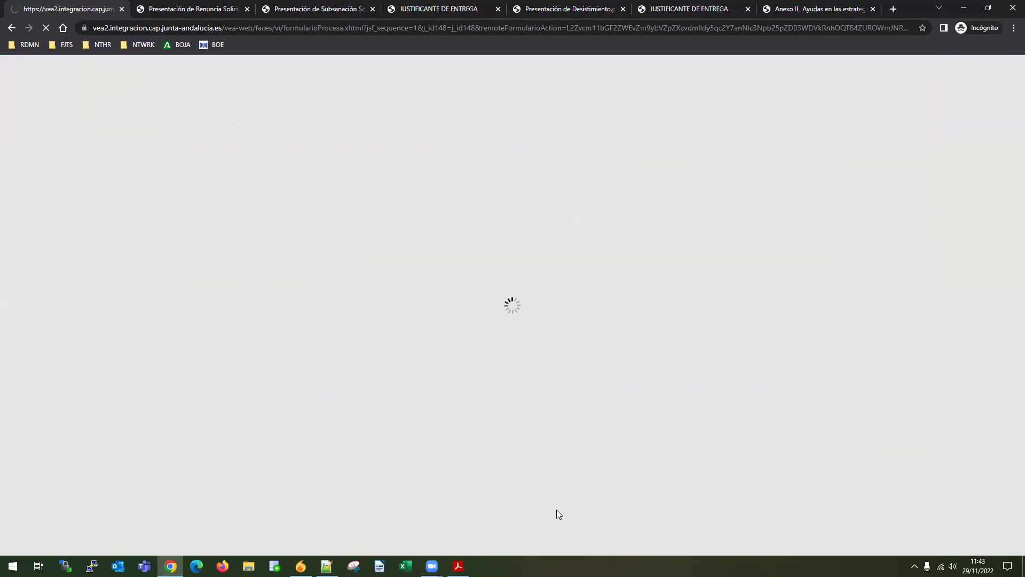
Set the province to CORDOBA and finalize the Anexo III form.
{"action": "scroll", "coordinate": [513, 447], "scroll_direction": "down", "scroll_amount": 2}
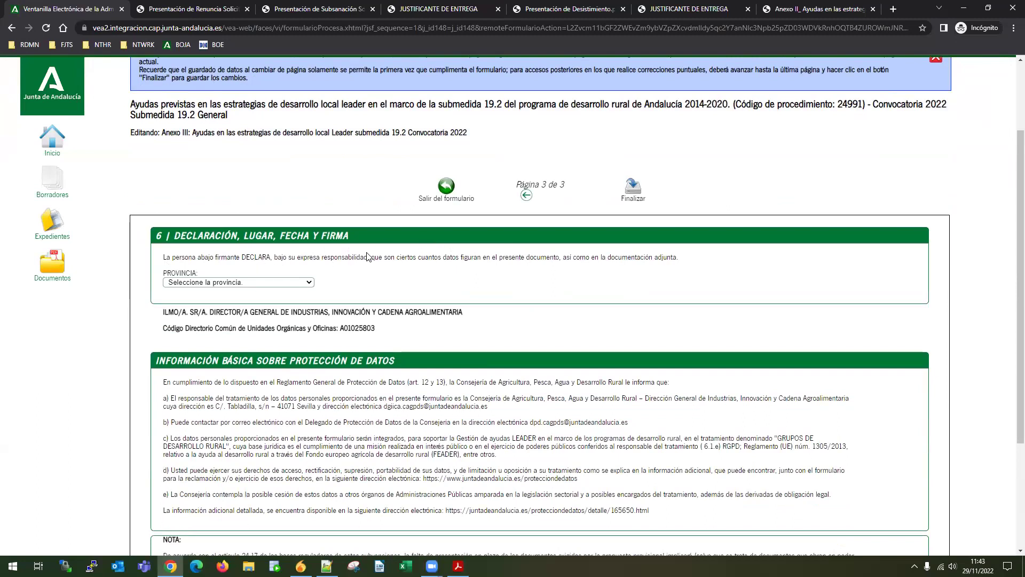
{"action": "left_click", "coordinate": [178, 284]}
{"action": "left_click", "coordinate": [235, 442]}
{"action": "scroll", "coordinate": [310, 326], "scroll_direction": "down", "scroll_amount": 2}
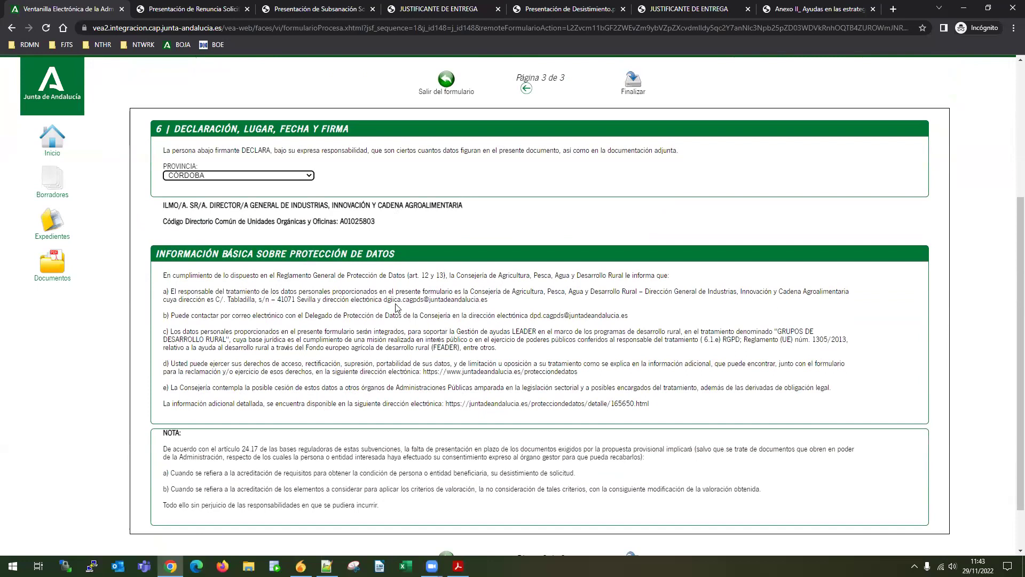
{"action": "scroll", "coordinate": [203, 352], "scroll_direction": "down", "scroll_amount": 1}
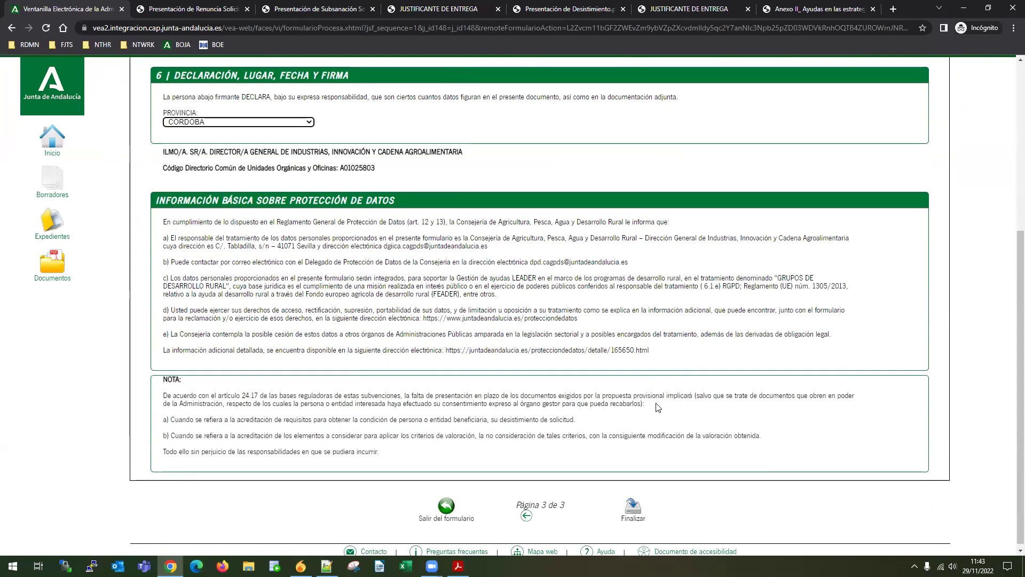
{"action": "left_click", "coordinate": [633, 508]}
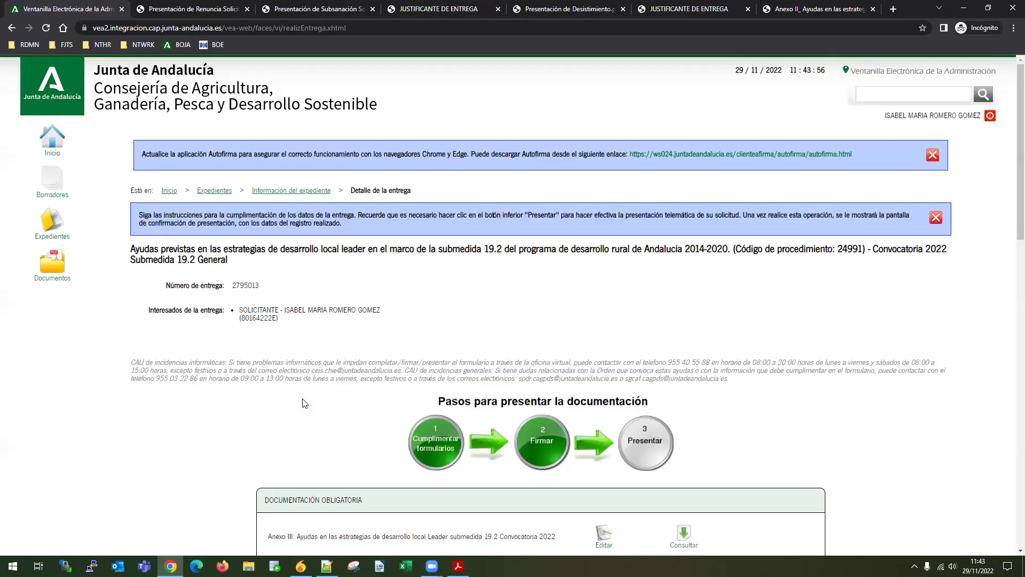
Generate the Anexo III PDF from the delivery details page and open the download.
{"action": "scroll", "coordinate": [304, 403], "scroll_direction": "down", "scroll_amount": 2}
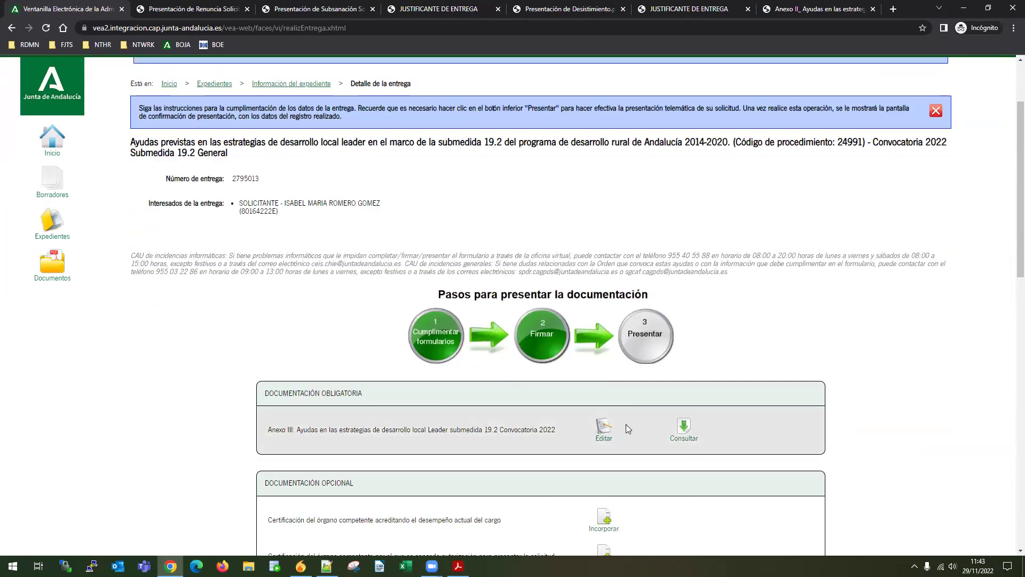
{"action": "left_click", "coordinate": [691, 429]}
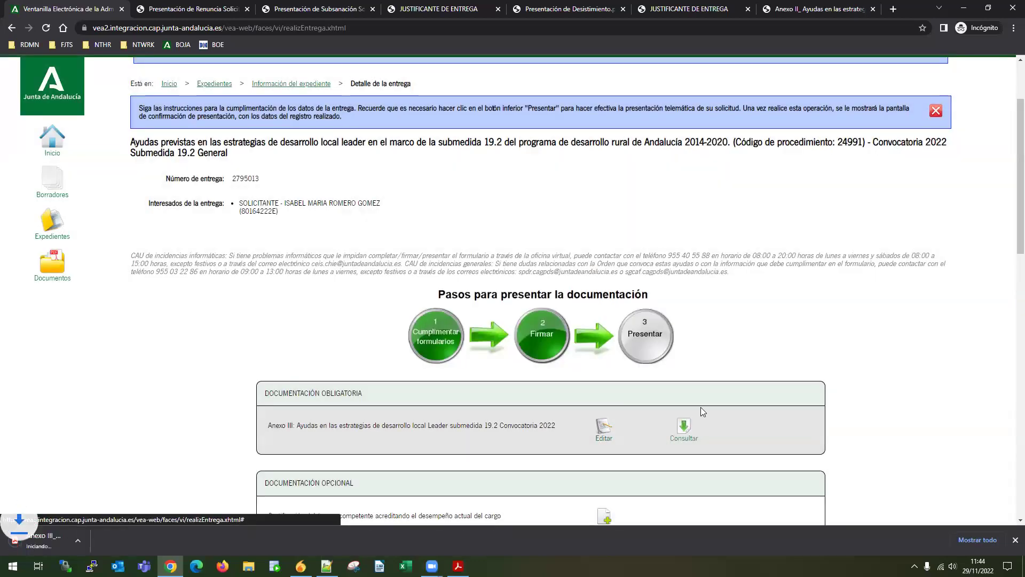
{"action": "left_click", "coordinate": [63, 535]}
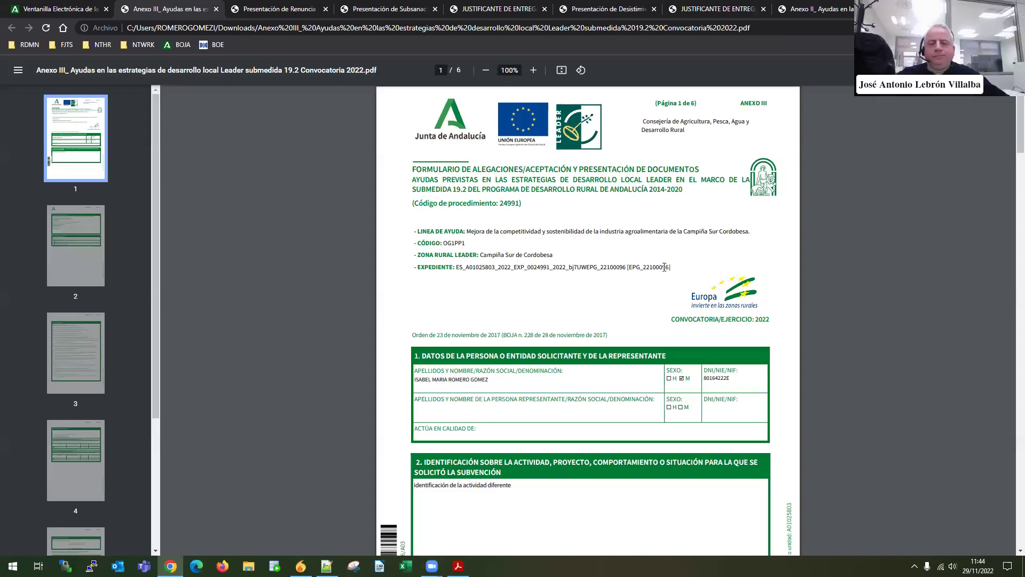
Read through the Anexo III PDF to the signature section, then return to the Ventanilla tab.
{"action": "scroll", "coordinate": [654, 269], "scroll_direction": "down", "scroll_amount": 2}
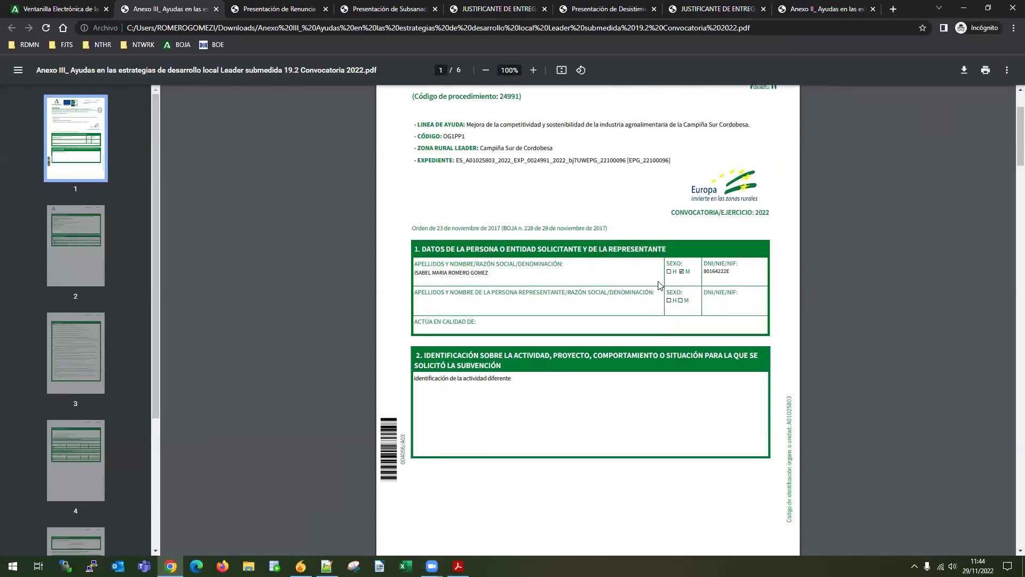
{"action": "scroll", "coordinate": [718, 273], "scroll_direction": "down", "scroll_amount": 4}
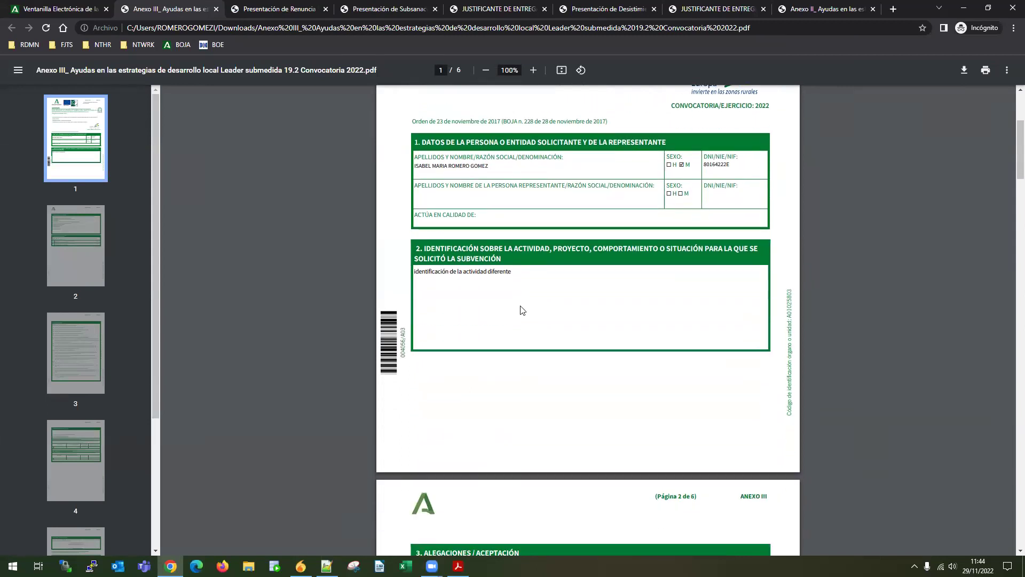
{"action": "scroll", "coordinate": [522, 311], "scroll_direction": "down", "scroll_amount": 4}
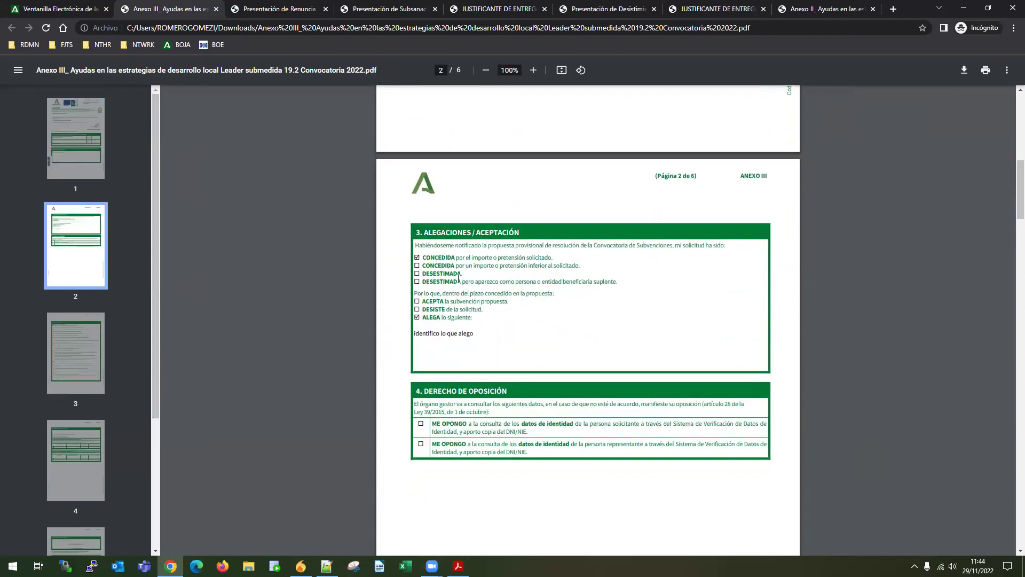
{"action": "scroll", "coordinate": [510, 339], "scroll_direction": "up", "scroll_amount": 3, "text": "ctrl"}
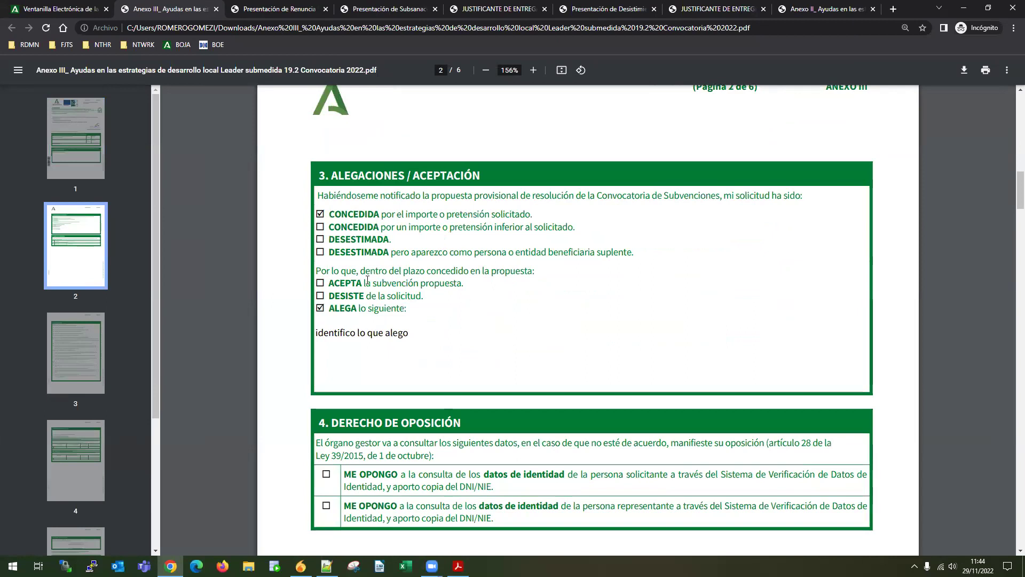
{"action": "scroll", "coordinate": [416, 318], "scroll_direction": "down", "scroll_amount": 1}
{"action": "scroll", "coordinate": [417, 318], "scroll_direction": "down", "scroll_amount": 15}
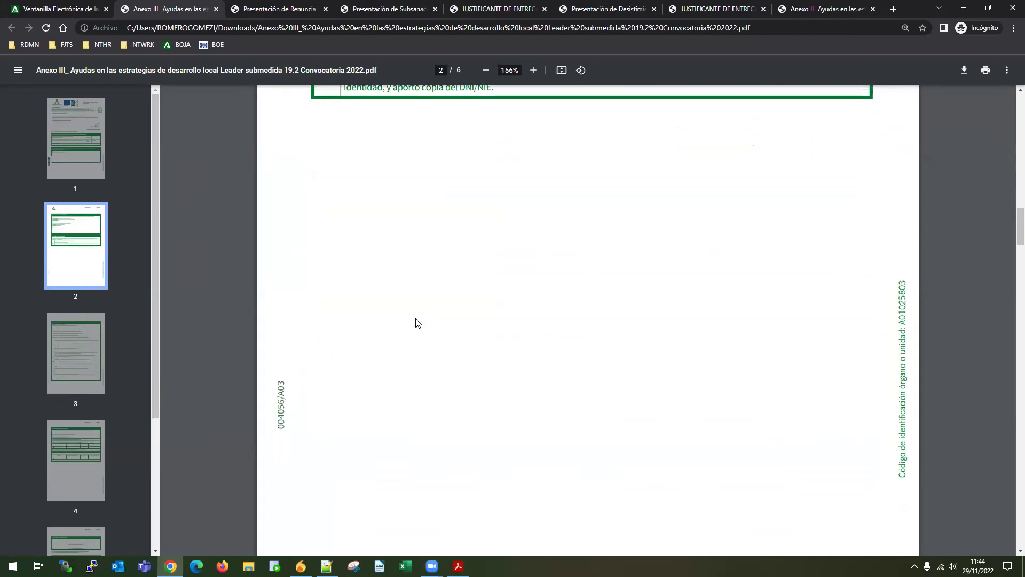
{"action": "scroll", "coordinate": [512, 353], "scroll_direction": "down", "scroll_amount": 17}
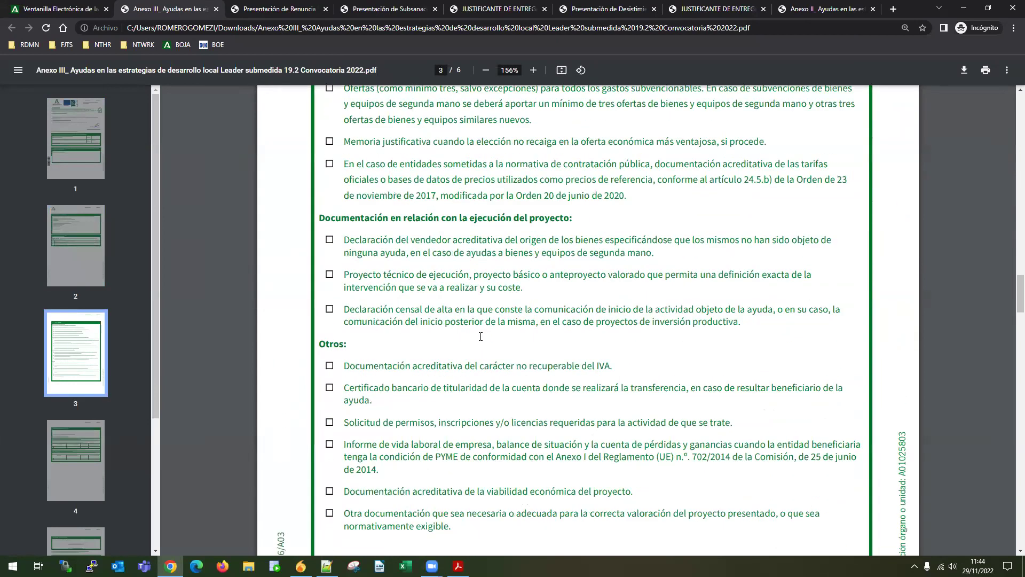
{"action": "scroll", "coordinate": [481, 337], "scroll_direction": "down", "scroll_amount": 17}
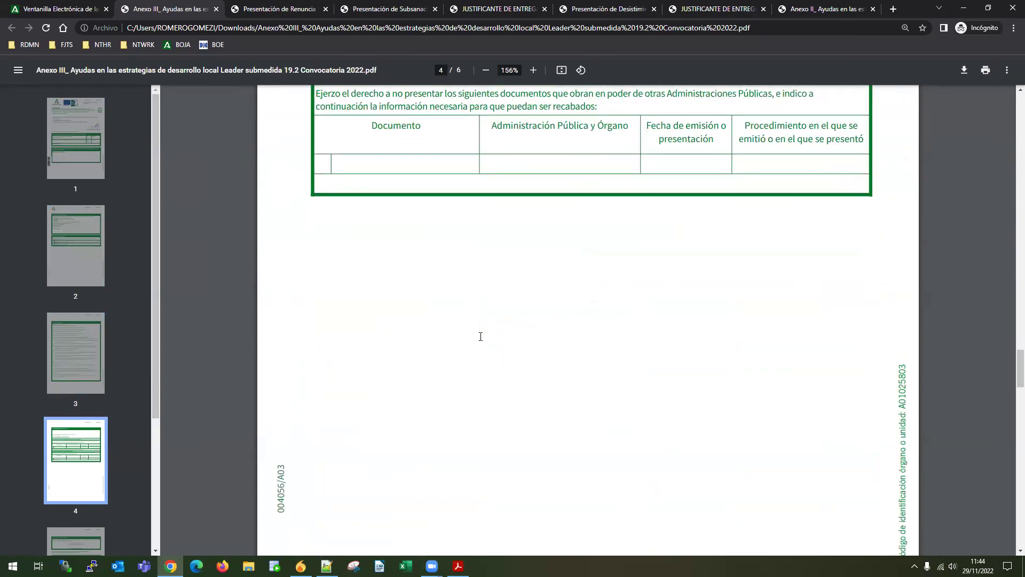
{"action": "scroll", "coordinate": [481, 337], "scroll_direction": "down", "scroll_amount": 3}
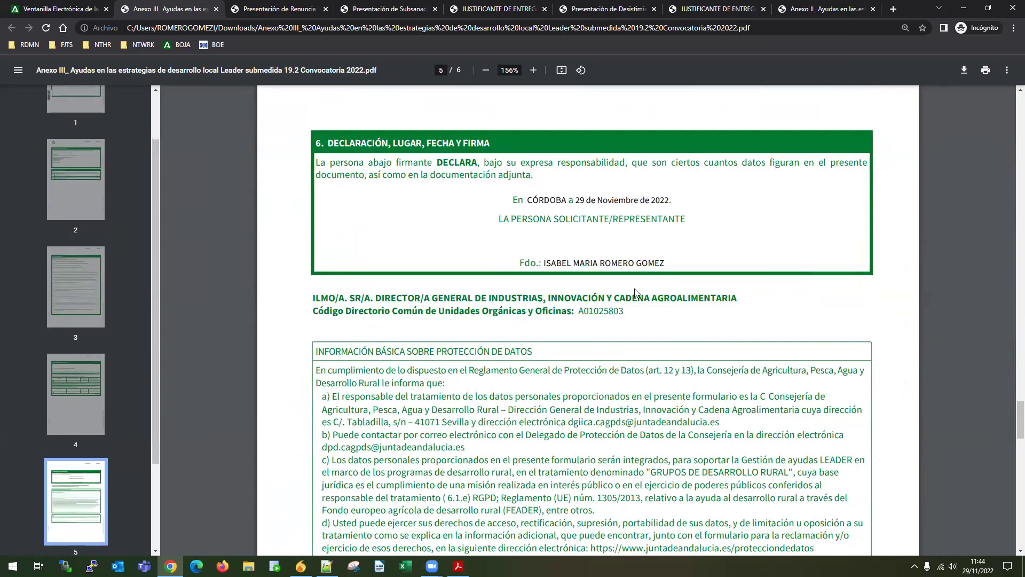
{"action": "scroll", "coordinate": [635, 293], "scroll_direction": "down", "scroll_amount": 5}
{"action": "left_click", "coordinate": [48, 12]}
Start signing the Anexo III delivery, leaving Anexo III ticked on the signature confirmation.
{"action": "scroll", "coordinate": [558, 272], "scroll_direction": "down", "scroll_amount": 7}
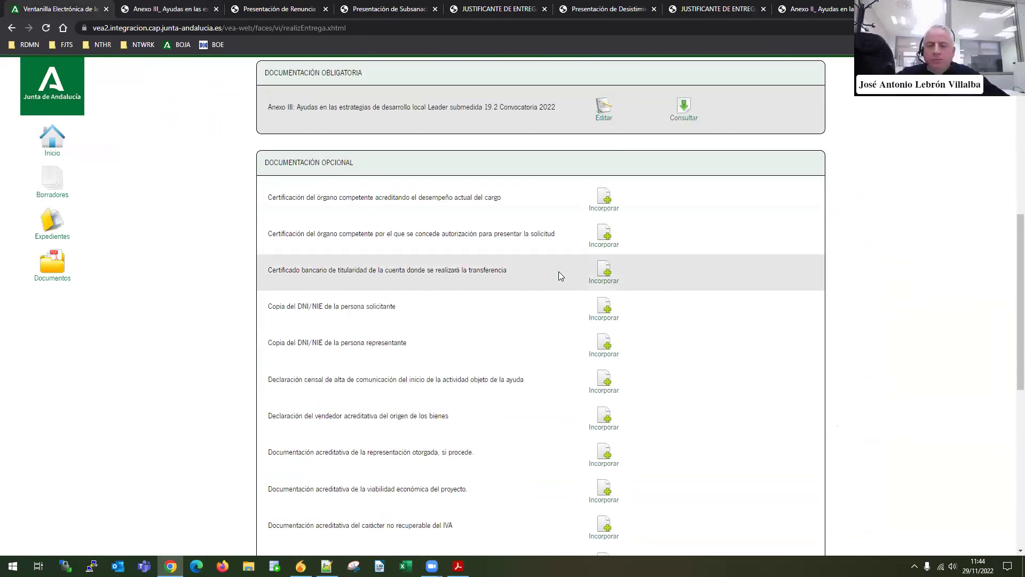
{"action": "scroll", "coordinate": [559, 275], "scroll_direction": "up", "scroll_amount": 1}
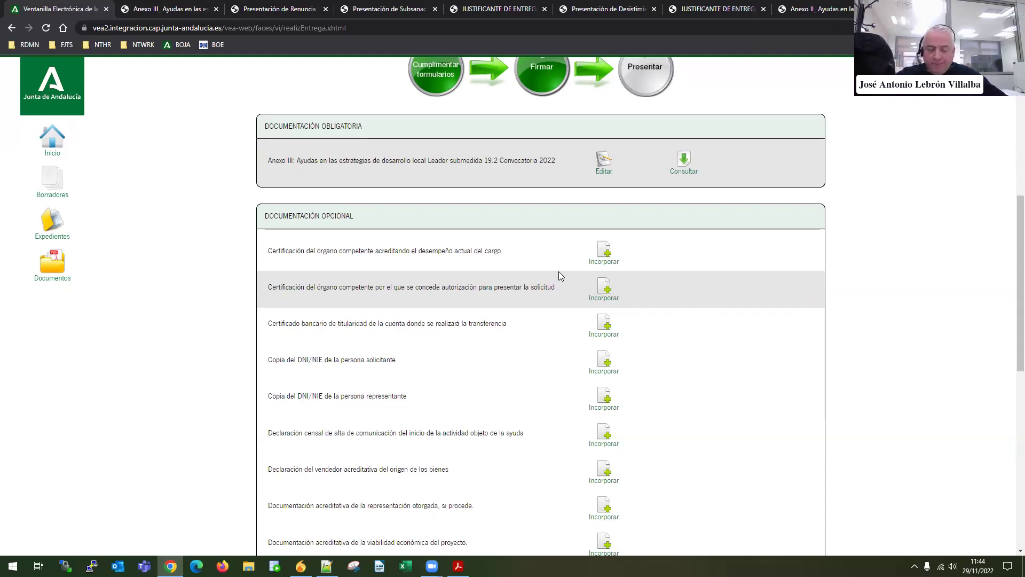
{"action": "scroll", "coordinate": [558, 271], "scroll_direction": "down", "scroll_amount": 2}
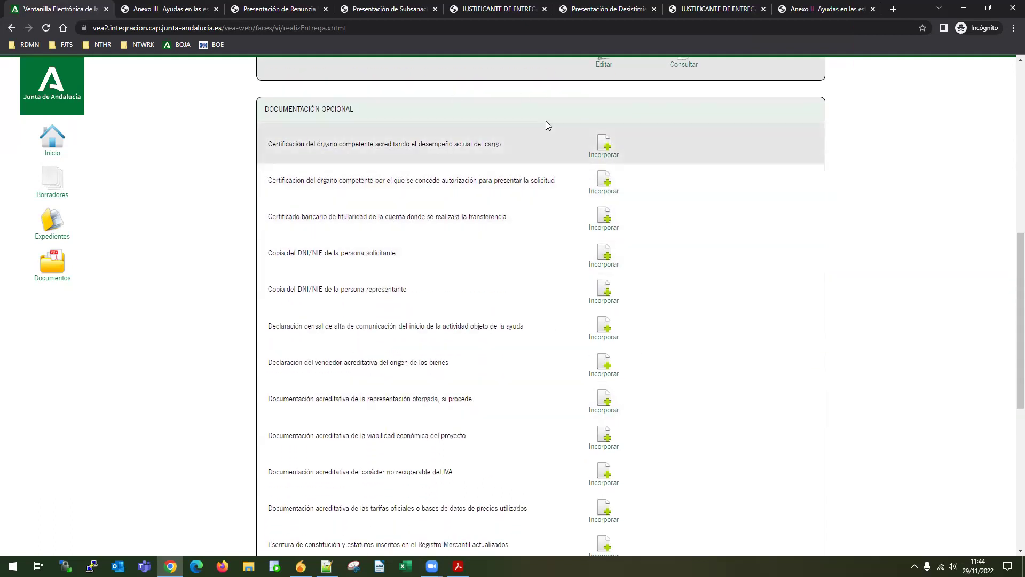
{"action": "scroll", "coordinate": [623, 178], "scroll_direction": "down", "scroll_amount": 3}
{"action": "scroll", "coordinate": [625, 183], "scroll_direction": "down", "scroll_amount": 5}
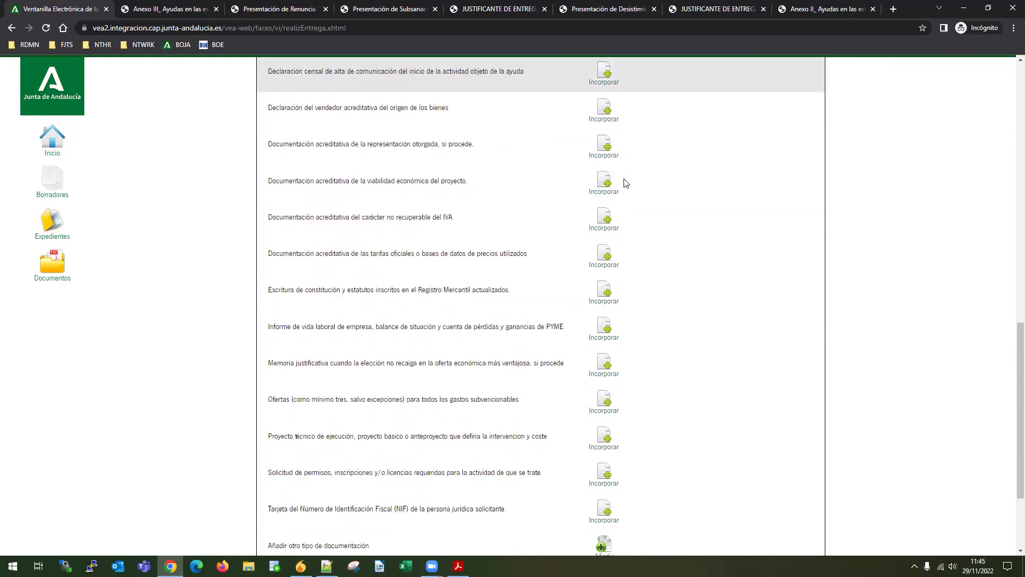
{"action": "left_click", "coordinate": [487, 455]}
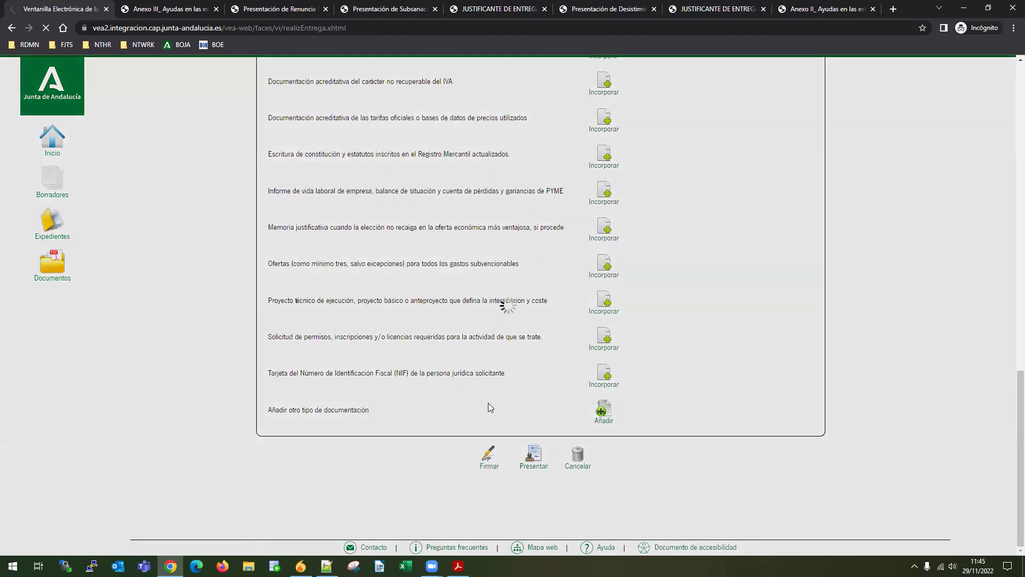
{"action": "scroll", "coordinate": [488, 407], "scroll_direction": "up", "scroll_amount": 1}
{"action": "scroll", "coordinate": [490, 407], "scroll_direction": "up", "scroll_amount": 3}
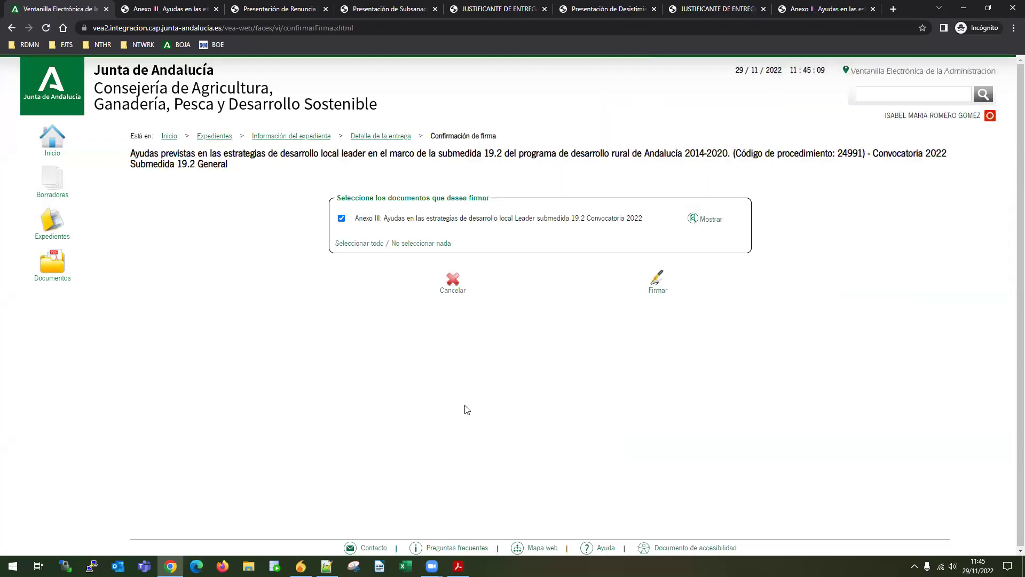
{"action": "left_click", "coordinate": [658, 278]}
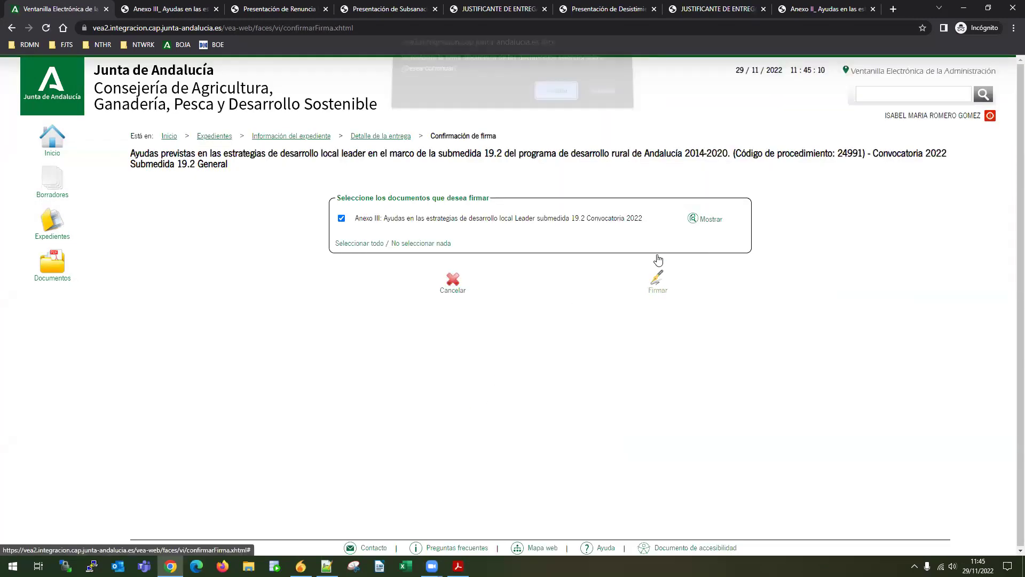
Sign the Anexo III document with the listed applicant certificate in the security dialog.
{"action": "left_click", "coordinate": [558, 100]}
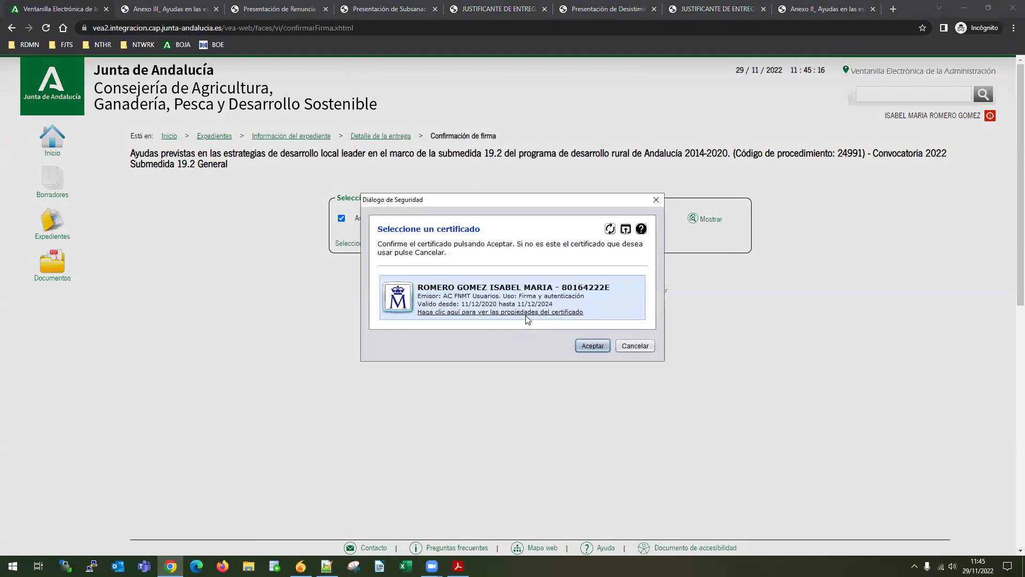
{"action": "left_click", "coordinate": [585, 347]}
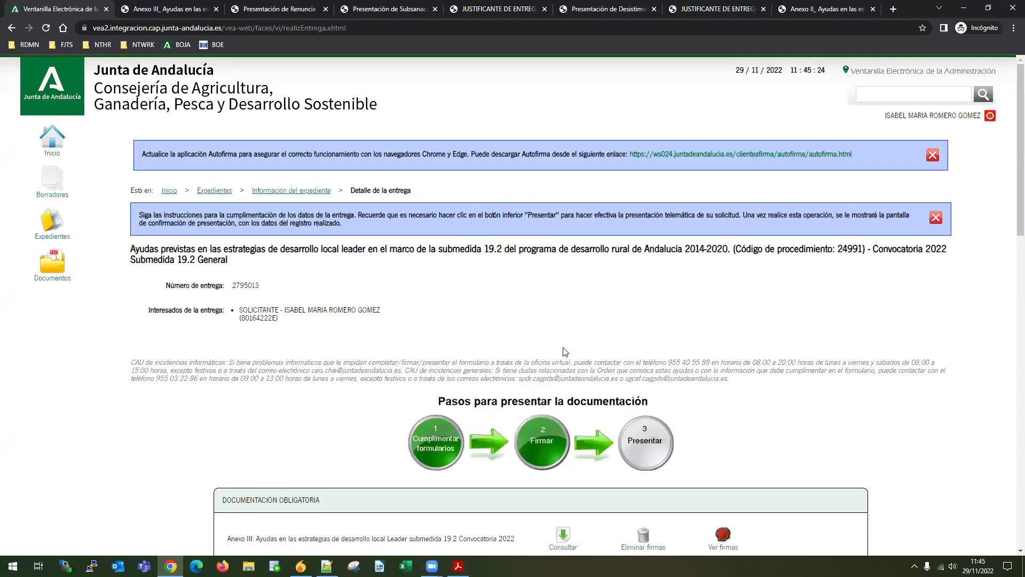
{"action": "scroll", "coordinate": [564, 352], "scroll_direction": "down", "scroll_amount": 3}
Present the signed Anexo III delivery, accepting the irreversible-submission confirmation.
{"action": "scroll", "coordinate": [568, 347], "scroll_direction": "down", "scroll_amount": 2}
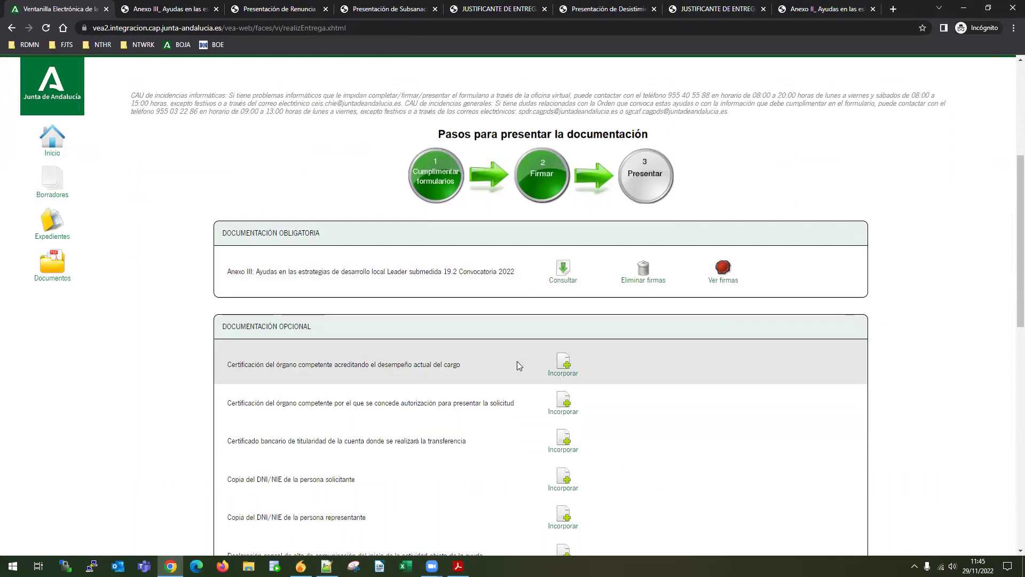
{"action": "scroll", "coordinate": [506, 357], "scroll_direction": "down", "scroll_amount": 1}
{"action": "scroll", "coordinate": [506, 356], "scroll_direction": "down", "scroll_amount": 11}
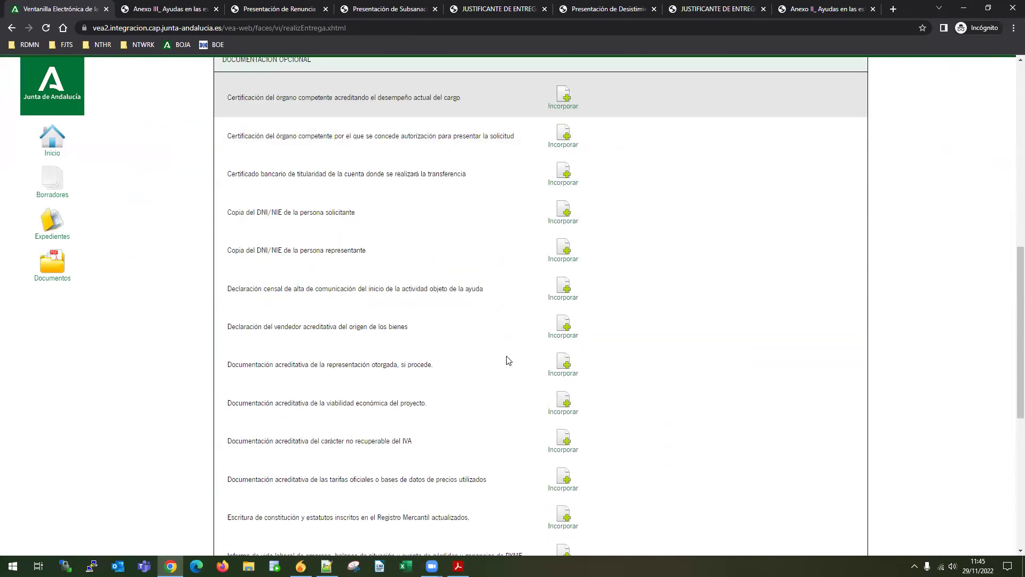
{"action": "left_click", "coordinate": [533, 454]}
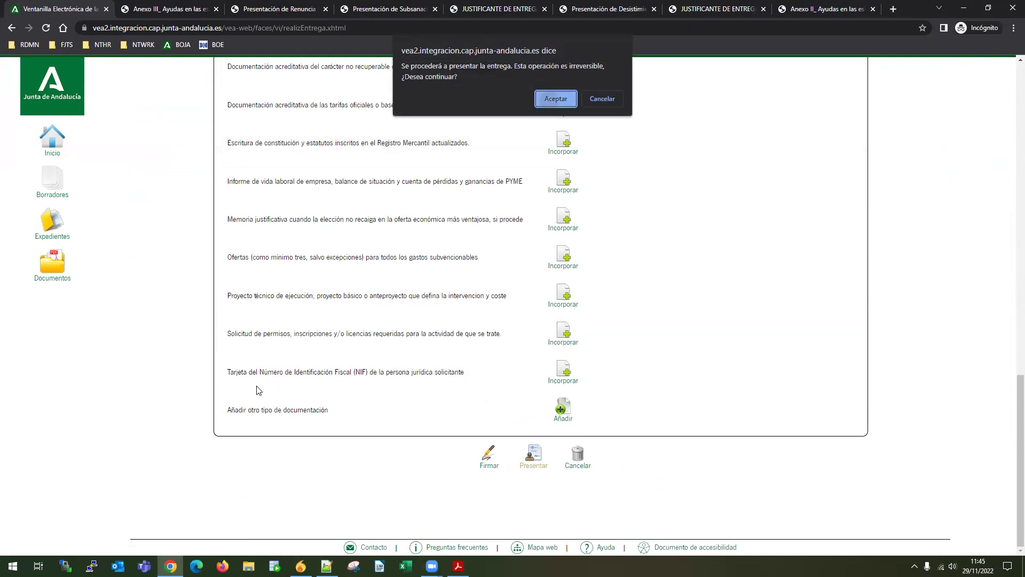
{"action": "key", "text": "Return"}
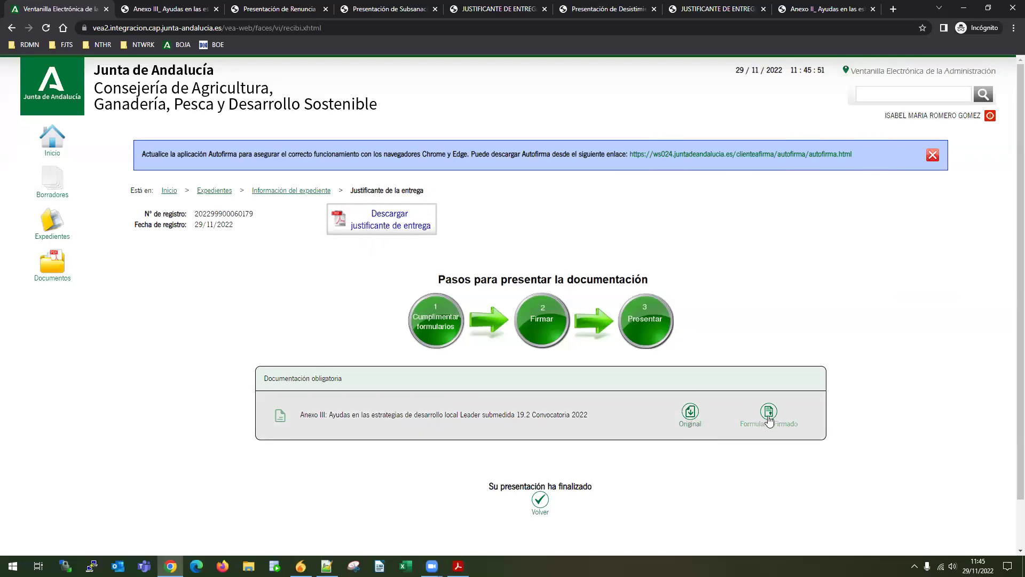
Go back to Información del expediente, scan its Anexo II and III tables, then go to Borradores.
{"action": "left_click", "coordinate": [544, 502]}
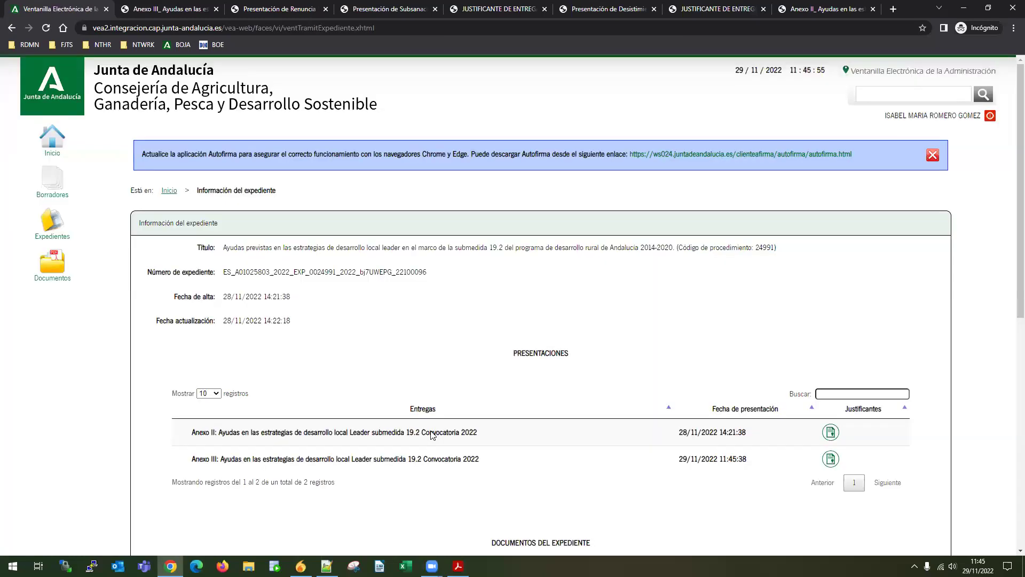
{"action": "scroll", "coordinate": [431, 435], "scroll_direction": "down", "scroll_amount": 2}
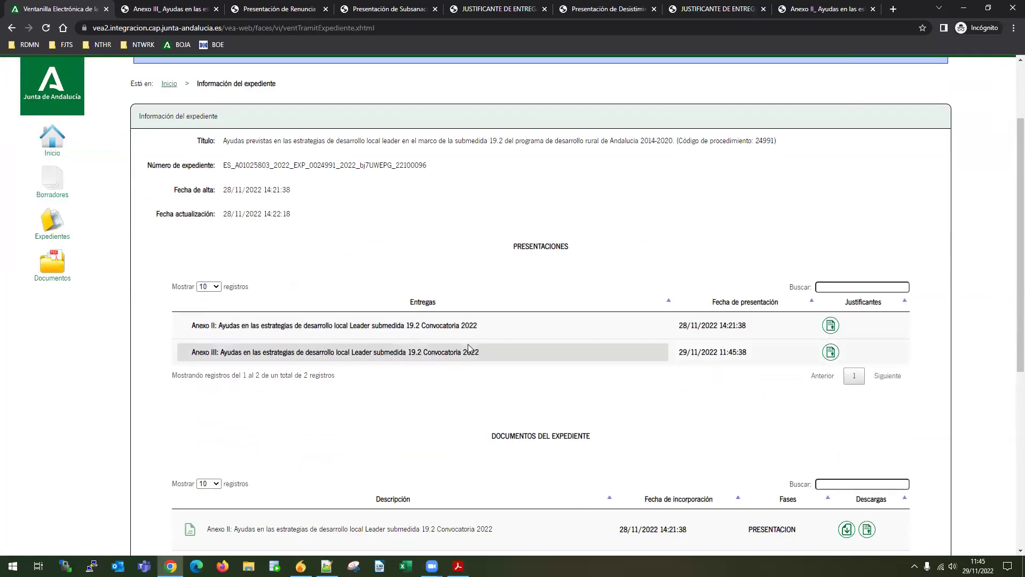
{"action": "scroll", "coordinate": [362, 354], "scroll_direction": "down", "scroll_amount": 5}
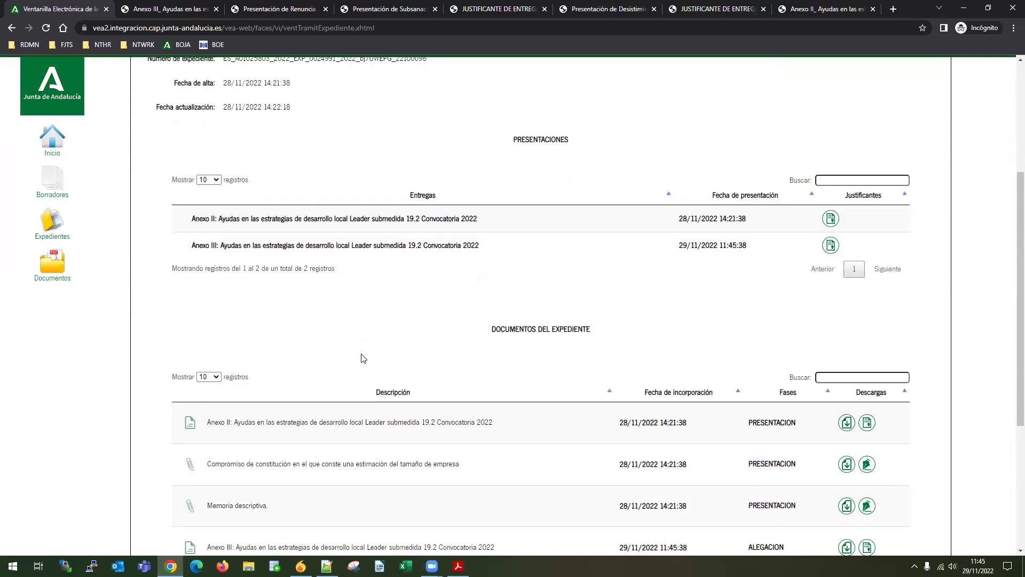
{"action": "scroll", "coordinate": [362, 353], "scroll_direction": "up", "scroll_amount": 5}
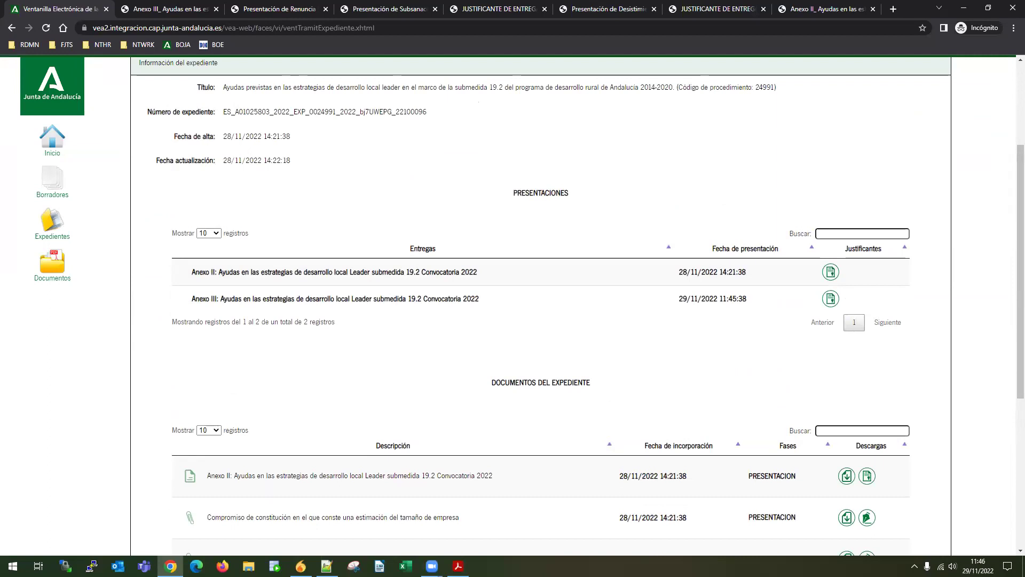
{"action": "scroll", "coordinate": [375, 371], "scroll_direction": "up", "scroll_amount": 2}
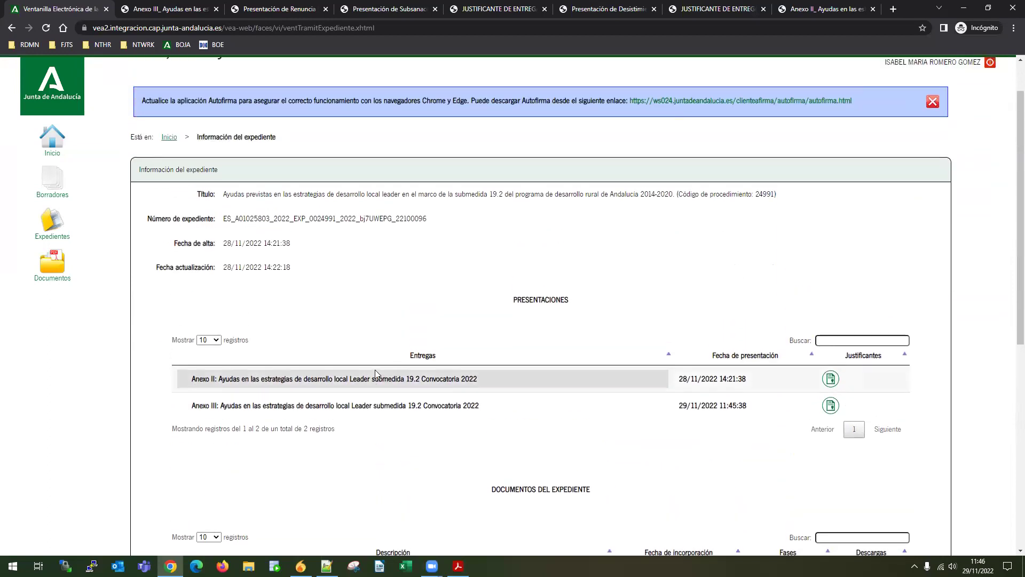
{"action": "scroll", "coordinate": [374, 369], "scroll_direction": "up", "scroll_amount": 1}
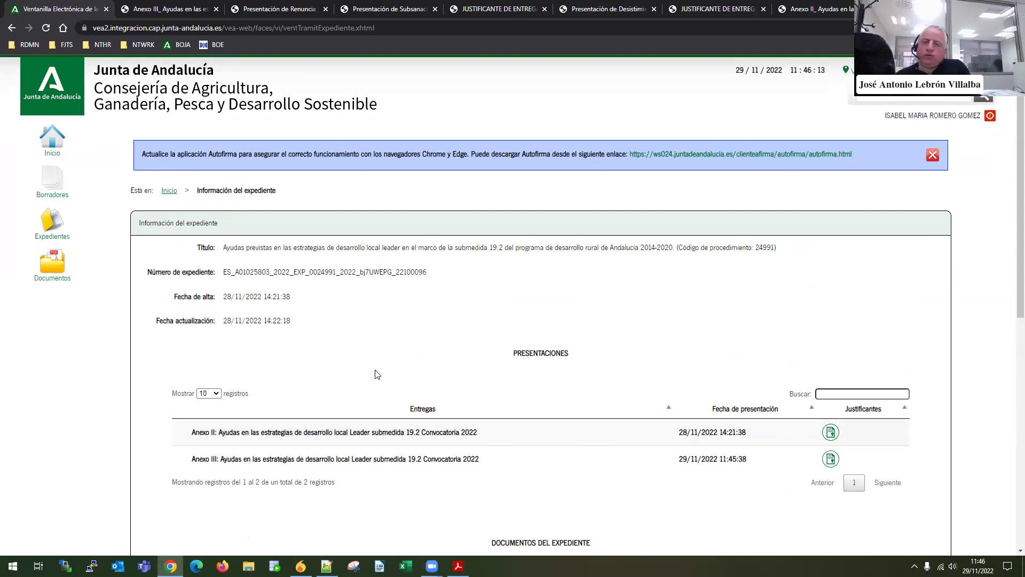
{"action": "scroll", "coordinate": [382, 370], "scroll_direction": "down", "scroll_amount": 1}
{"action": "scroll", "coordinate": [381, 370], "scroll_direction": "up", "scroll_amount": 1}
{"action": "left_click", "coordinate": [68, 185]}
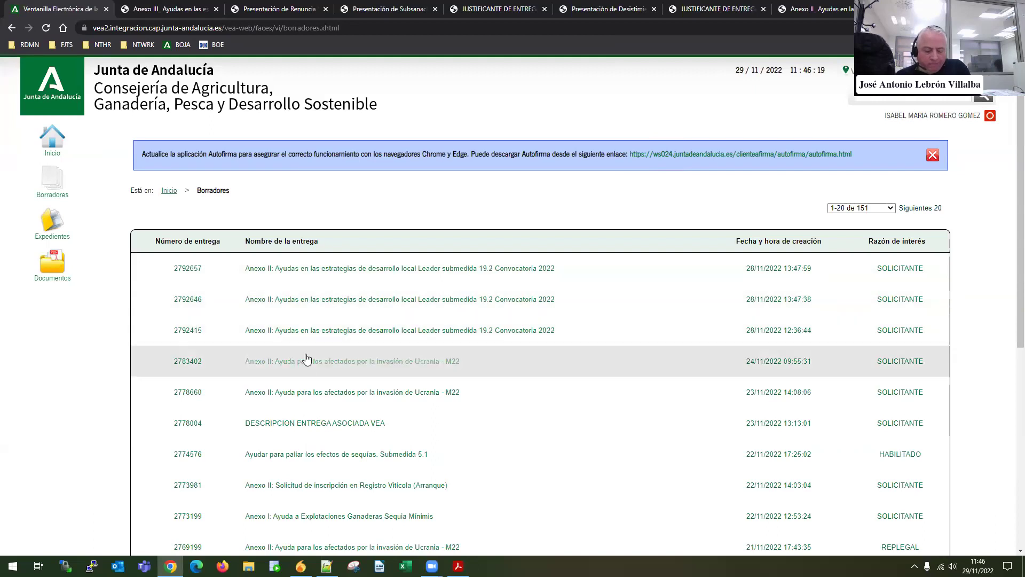
Open the 12:36 Anexo II LEADER draft and inspect its Documentación obligatoria section.
{"action": "left_click", "coordinate": [322, 330]}
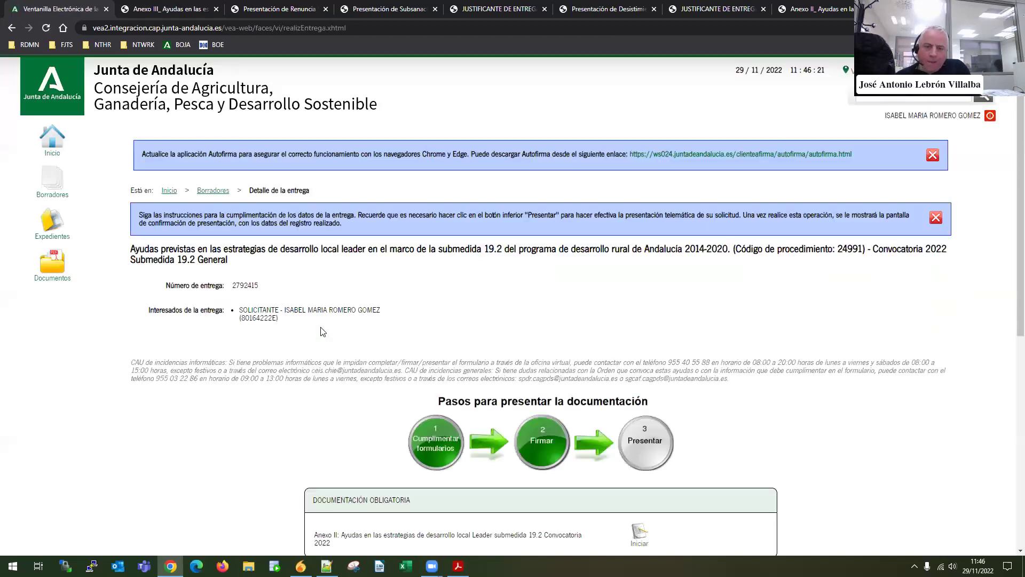
{"action": "scroll", "coordinate": [312, 335], "scroll_direction": "down", "scroll_amount": 1}
{"action": "scroll", "coordinate": [312, 335], "scroll_direction": "down", "scroll_amount": 3}
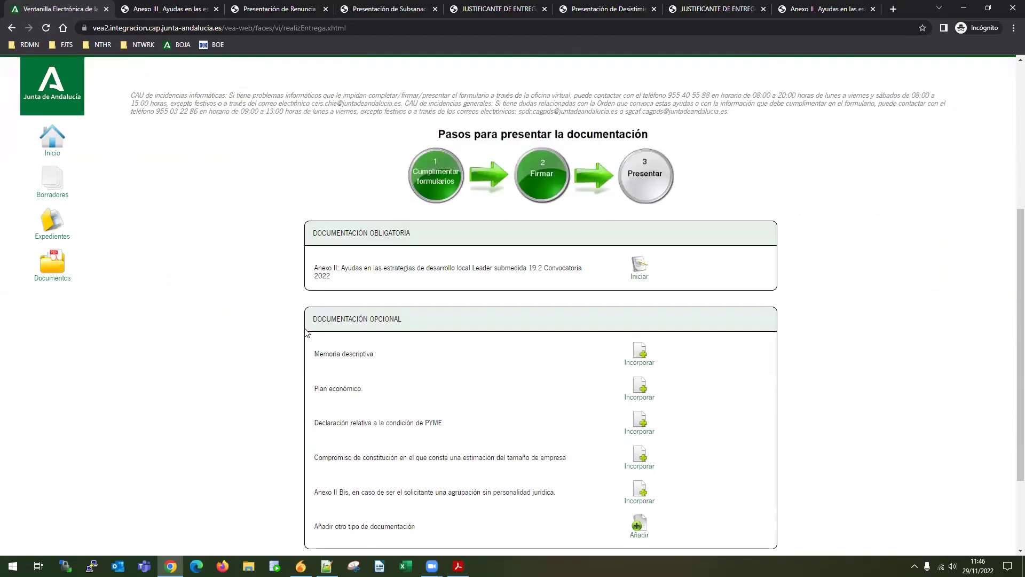
{"action": "scroll", "coordinate": [339, 288], "scroll_direction": "up", "scroll_amount": 2}
{"action": "scroll", "coordinate": [338, 287], "scroll_direction": "down", "scroll_amount": 1}
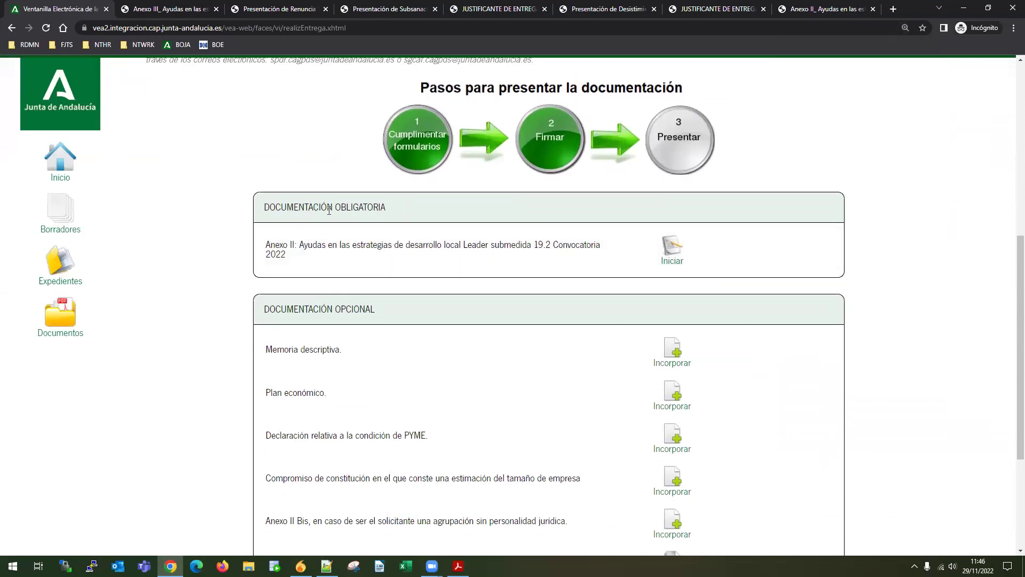
{"action": "left_click_drag", "start_coordinate": [266, 207], "coordinate": [386, 208]}
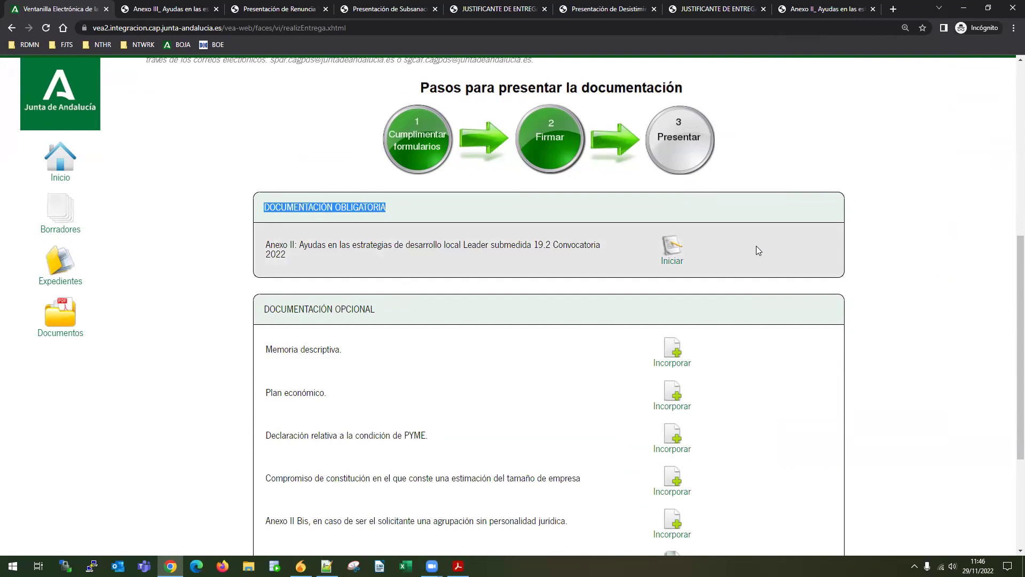
{"action": "scroll", "coordinate": [419, 138], "scroll_direction": "up", "scroll_amount": 2}
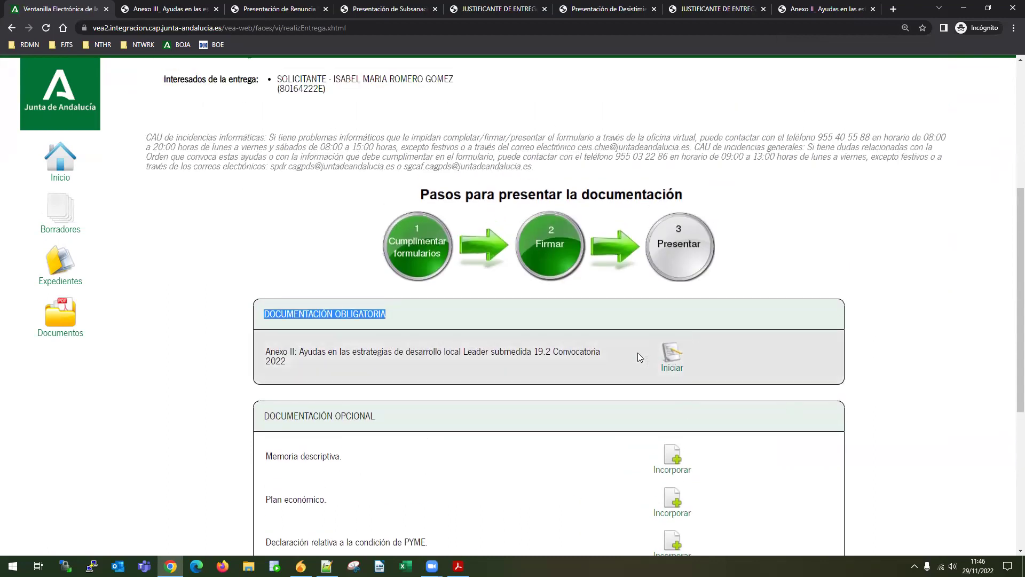
{"action": "scroll", "coordinate": [534, 347], "scroll_direction": "down", "scroll_amount": 2}
{"action": "scroll", "coordinate": [314, 275], "scroll_direction": "down", "scroll_amount": 2}
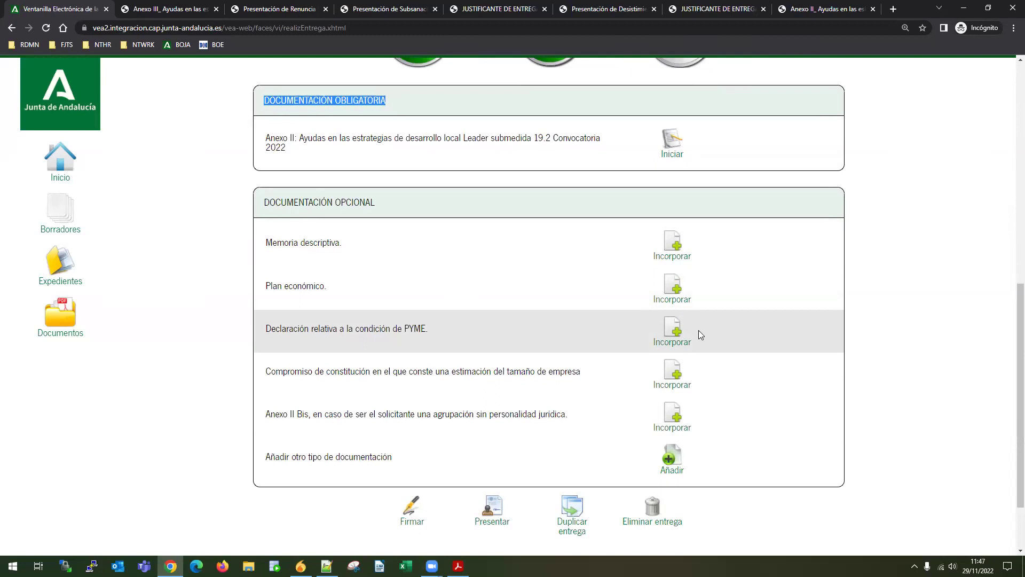
{"action": "scroll", "coordinate": [669, 245], "scroll_direction": "up", "scroll_amount": 1}
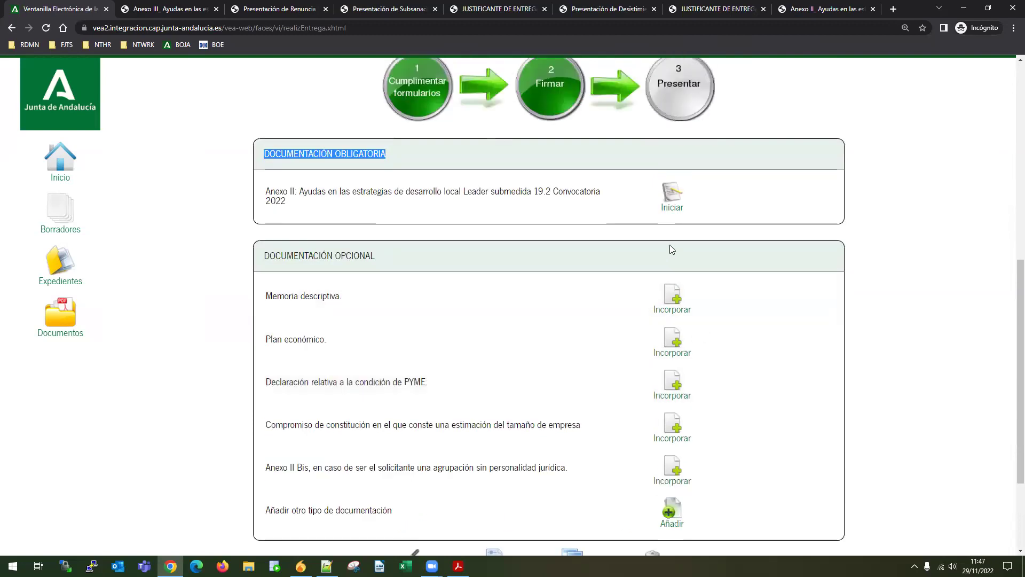
{"action": "scroll", "coordinate": [667, 245], "scroll_direction": "up", "scroll_amount": 4}
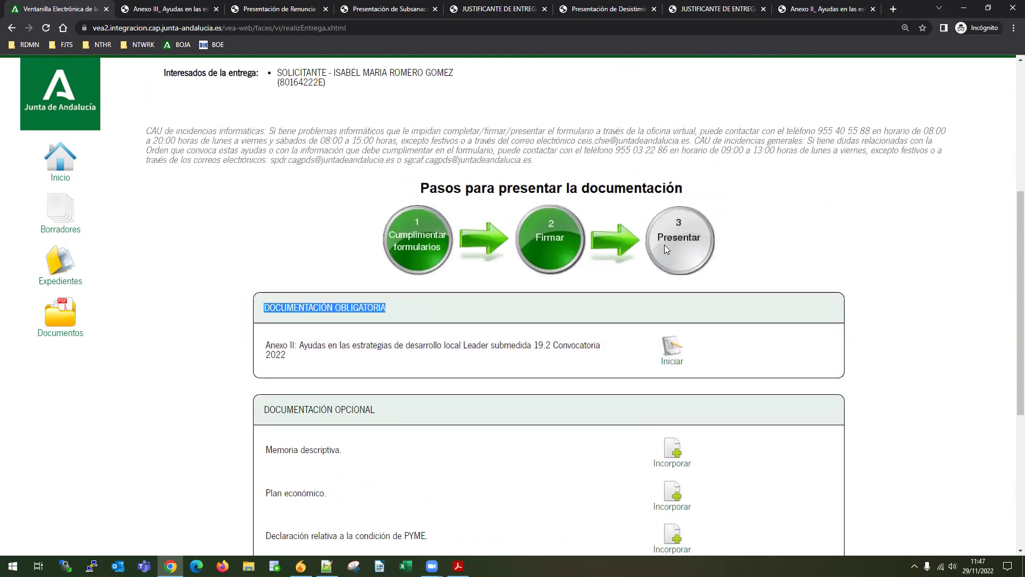
{"action": "key", "text": "ctrl+minus"}
{"action": "key", "text": "ctrl+minus"}
{"action": "left_click", "coordinate": [839, 313]}
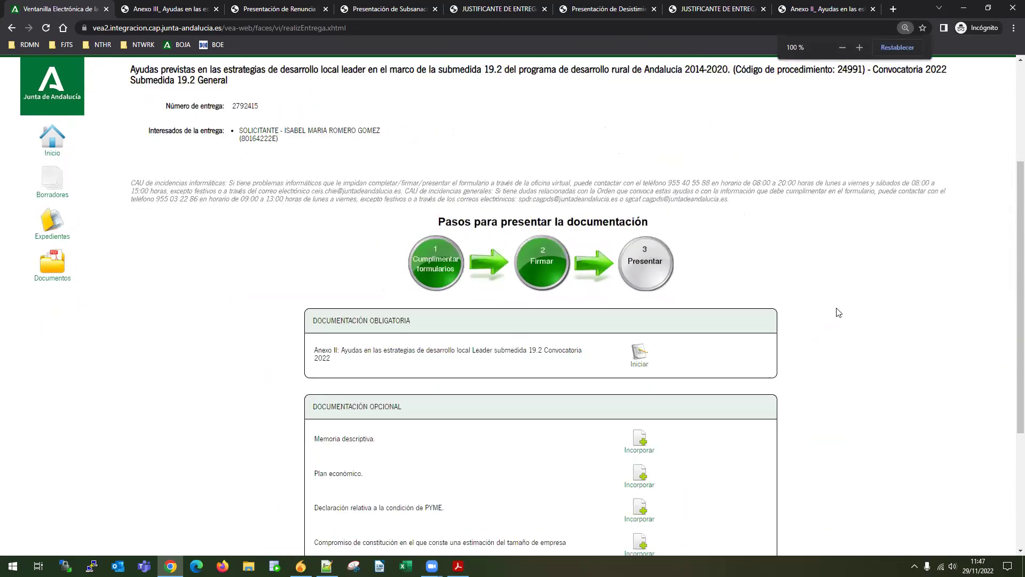
Launch the Anexo II form from Documentación obligatoria, reaching page 1 of 4 at 100 % zoom.
{"action": "scroll", "coordinate": [839, 312], "scroll_direction": "up", "scroll_amount": 1}
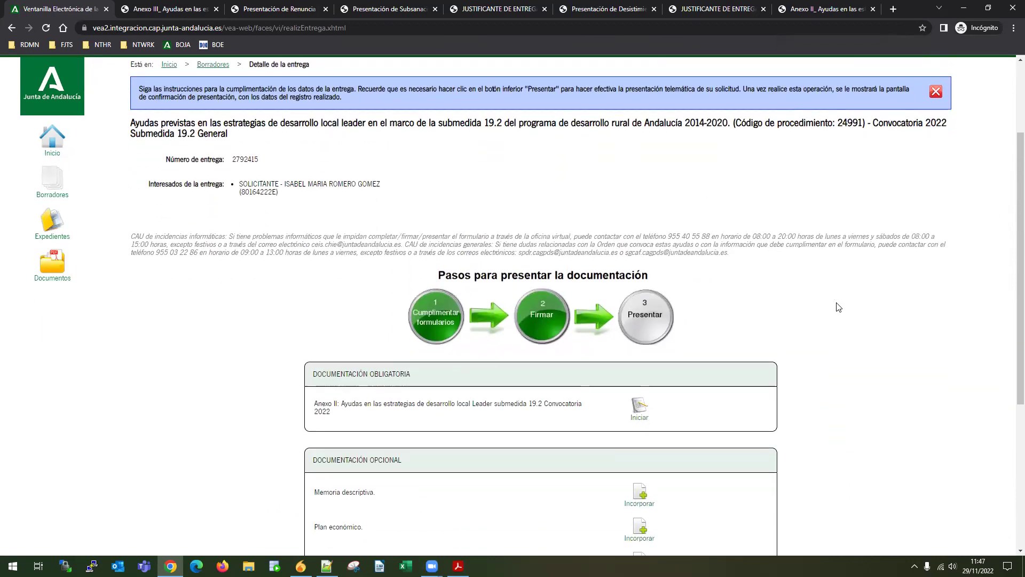
{"action": "scroll", "coordinate": [778, 279], "scroll_direction": "down", "scroll_amount": 2}
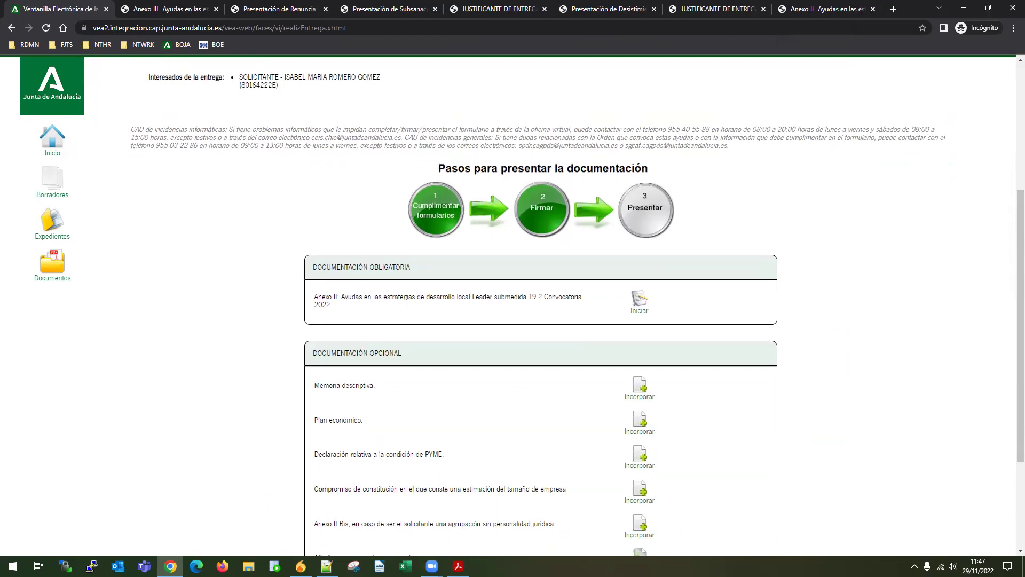
{"action": "scroll", "coordinate": [607, 201], "scroll_direction": "down", "scroll_amount": 3}
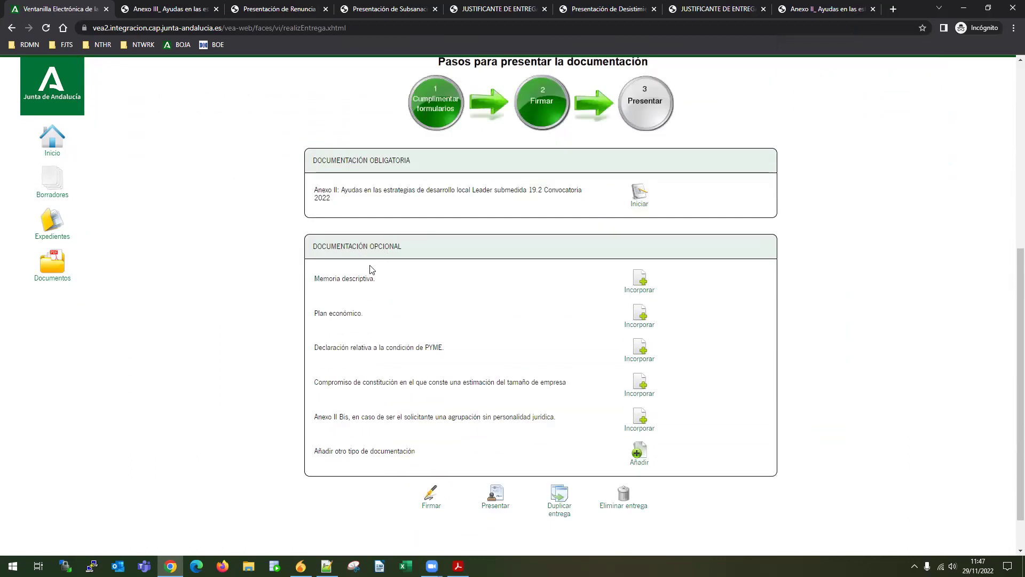
{"action": "scroll", "coordinate": [368, 268], "scroll_direction": "up", "scroll_amount": 2}
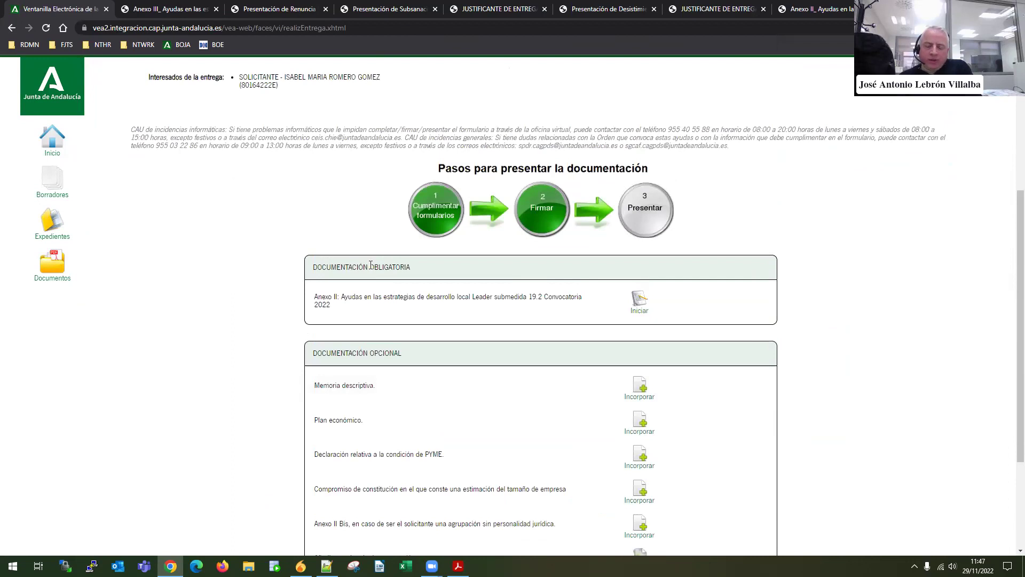
{"action": "scroll", "coordinate": [371, 265], "scroll_direction": "up", "scroll_amount": 1}
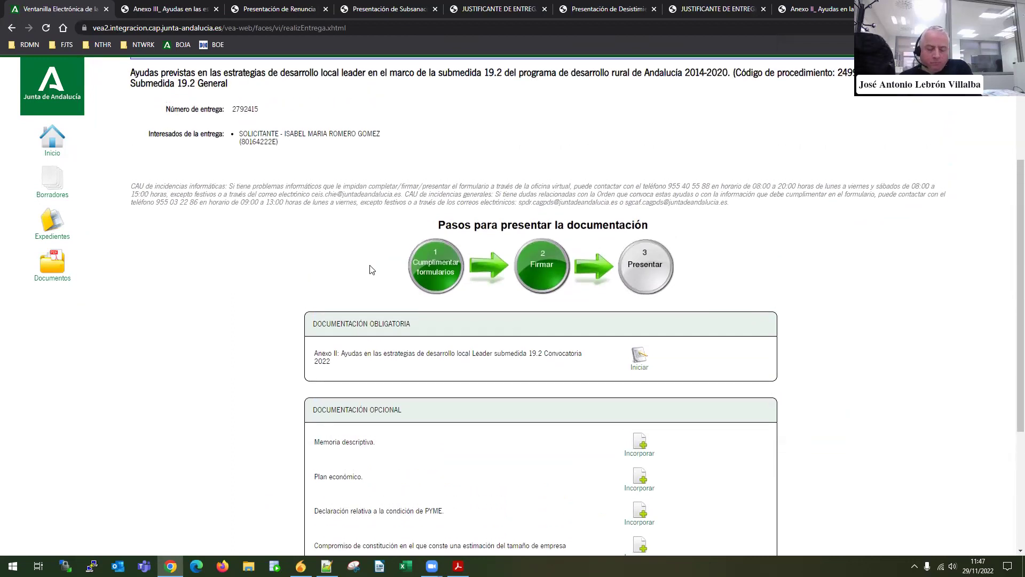
{"action": "scroll", "coordinate": [372, 269], "scroll_direction": "up", "scroll_amount": 2}
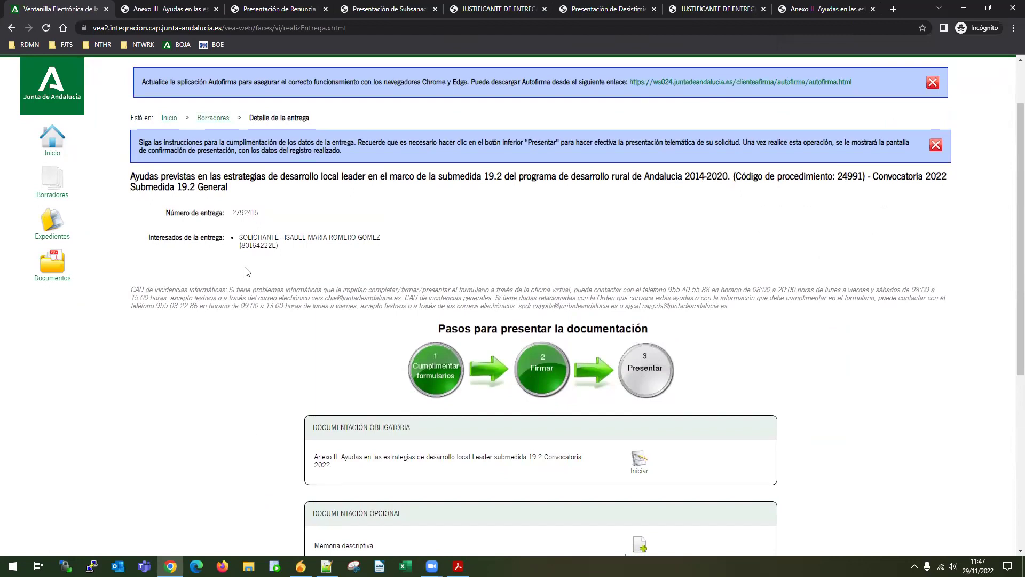
{"action": "scroll", "coordinate": [247, 272], "scroll_direction": "up", "scroll_amount": 1, "text": "ctrl"}
{"action": "left_click_drag", "start_coordinate": [254, 258], "coordinate": [307, 269]}
{"action": "left_click", "coordinate": [314, 263]}
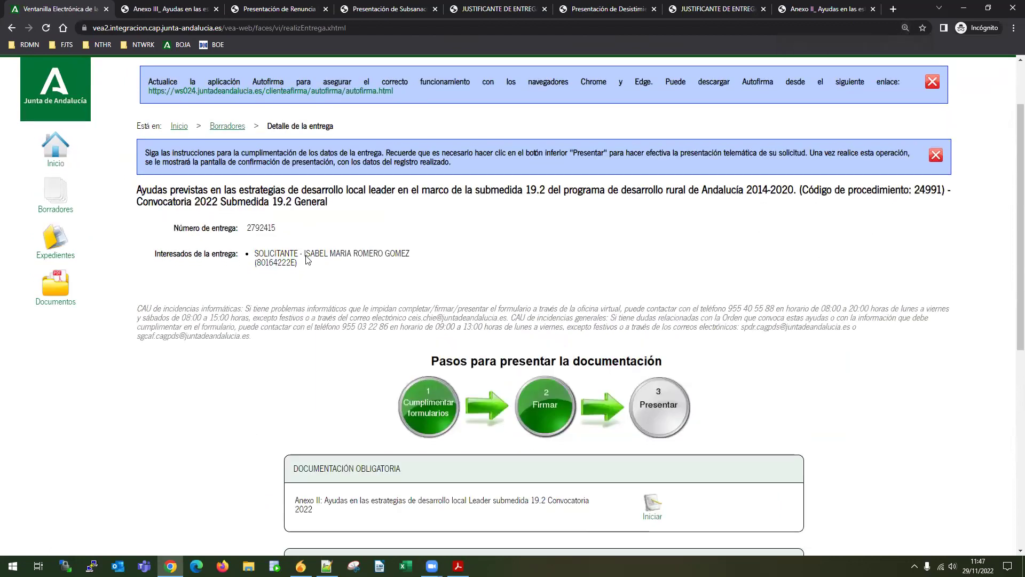
{"action": "scroll", "coordinate": [481, 358], "scroll_direction": "down", "scroll_amount": 1}
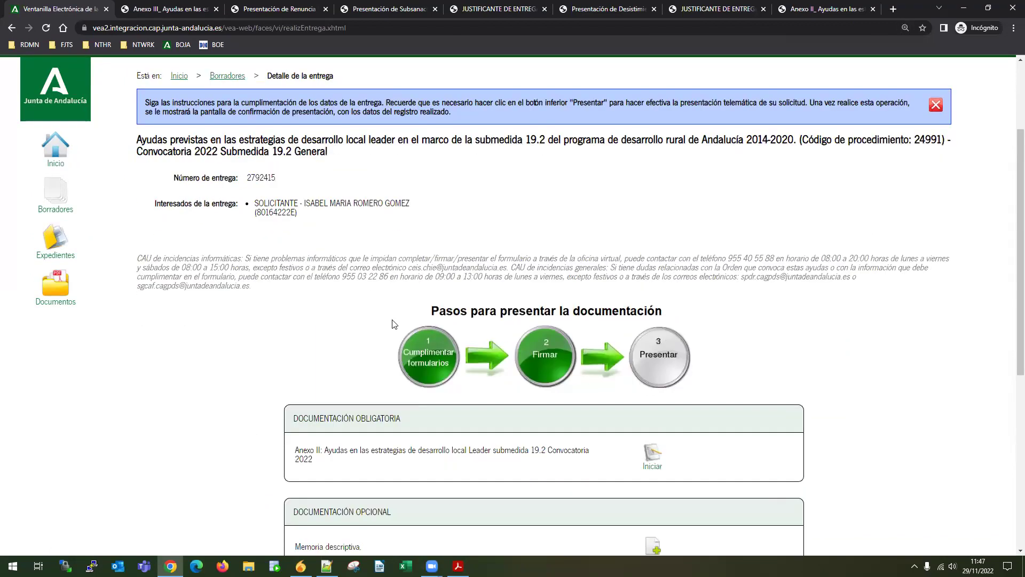
{"action": "left_click", "coordinate": [656, 451]}
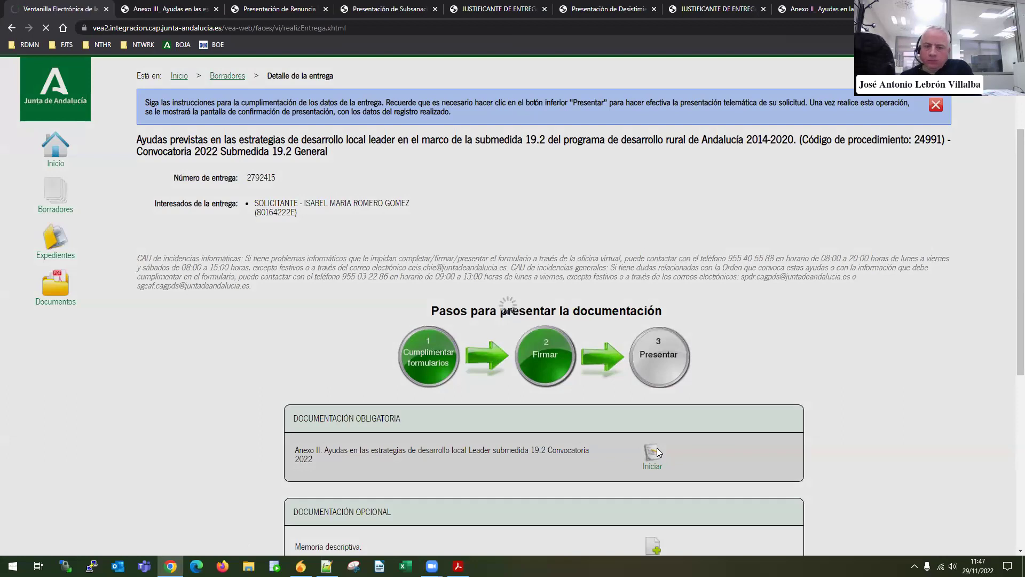
{"action": "key", "text": "ctrl+minus"}
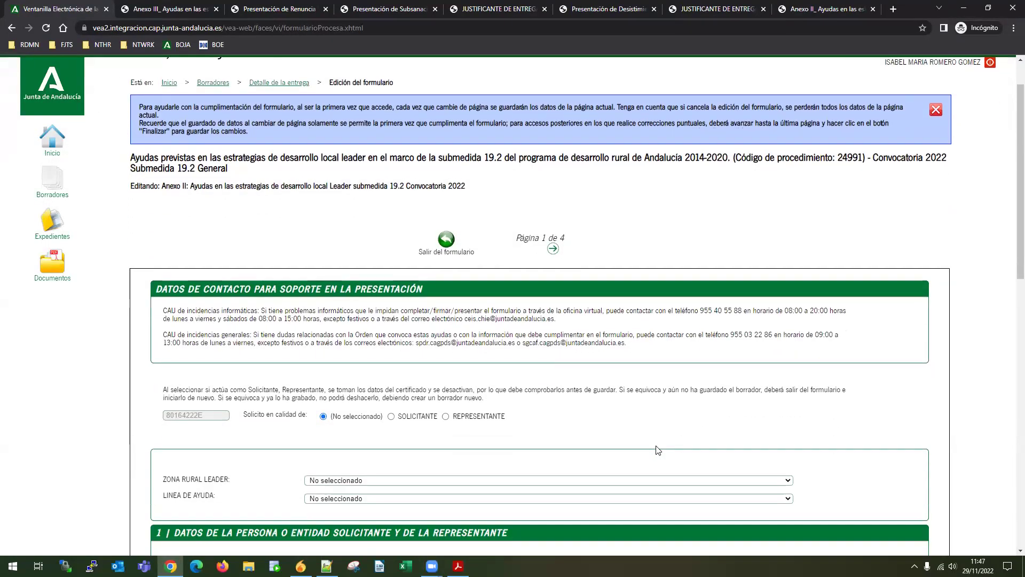
Mark the request as made by a REPRESENTANTE.
{"action": "scroll", "coordinate": [658, 450], "scroll_direction": "down", "scroll_amount": 1}
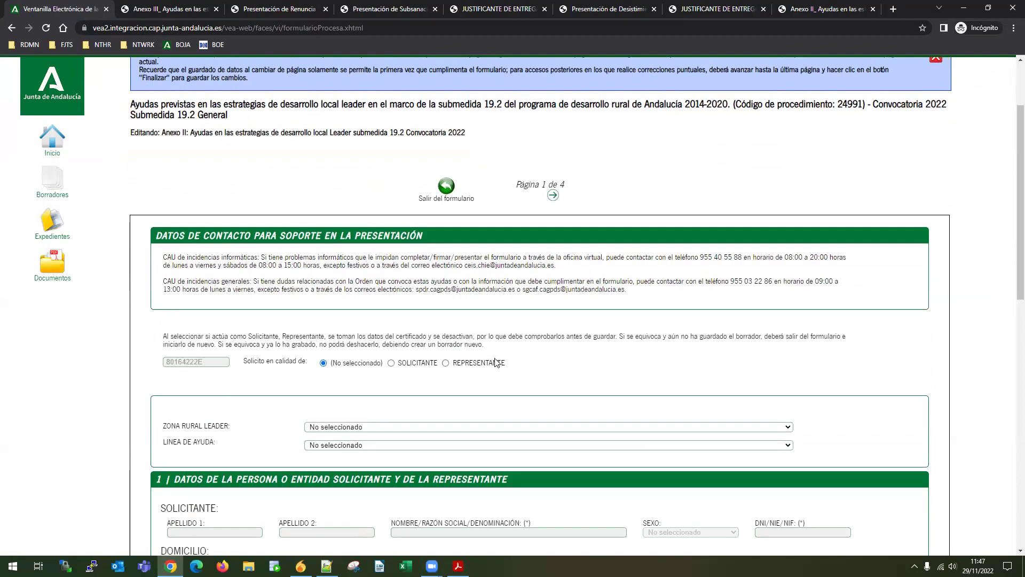
{"action": "scroll", "coordinate": [497, 362], "scroll_direction": "down", "scroll_amount": 1}
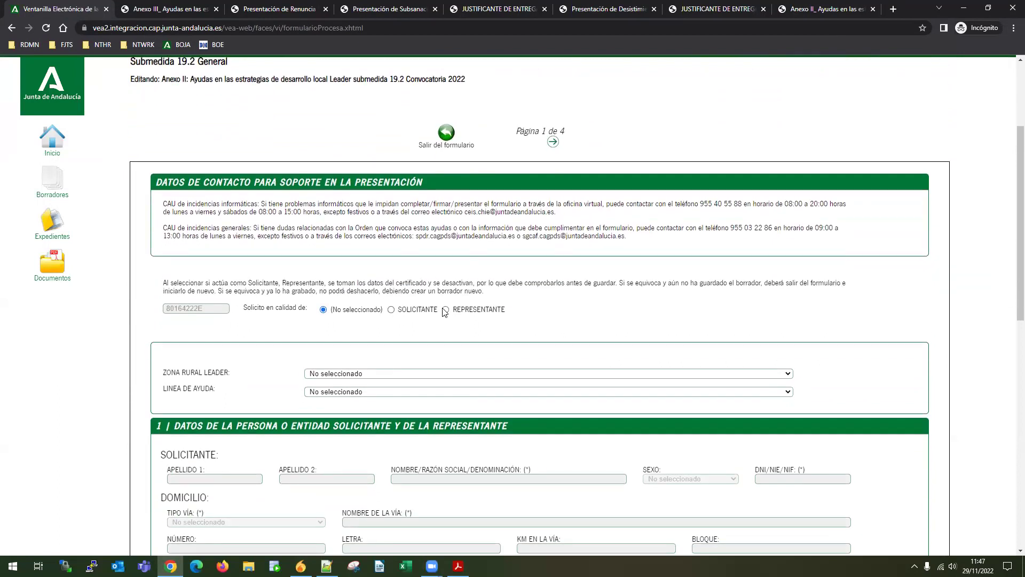
{"action": "left_click", "coordinate": [446, 309]}
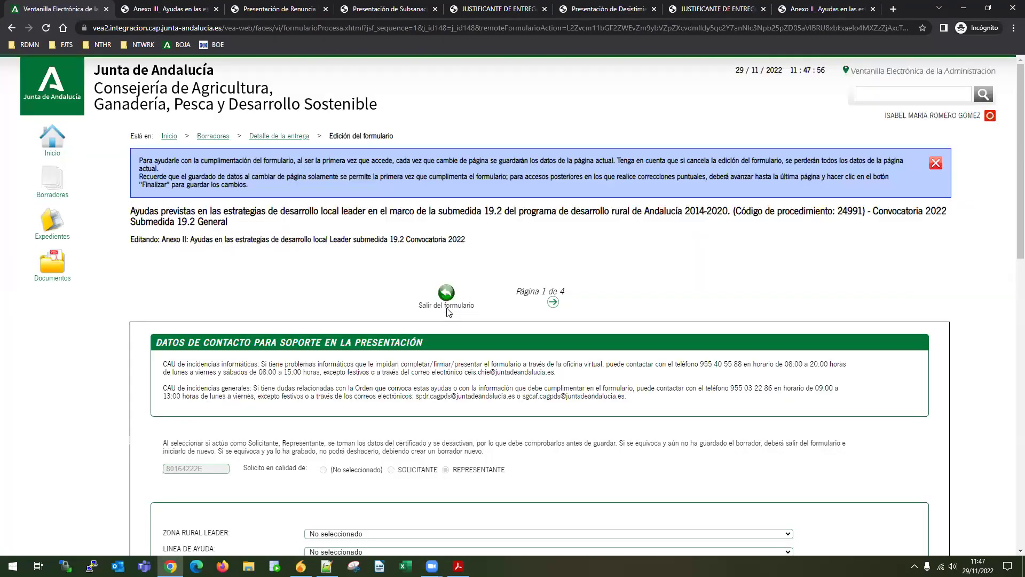
{"action": "scroll", "coordinate": [447, 313], "scroll_direction": "down", "scroll_amount": 6}
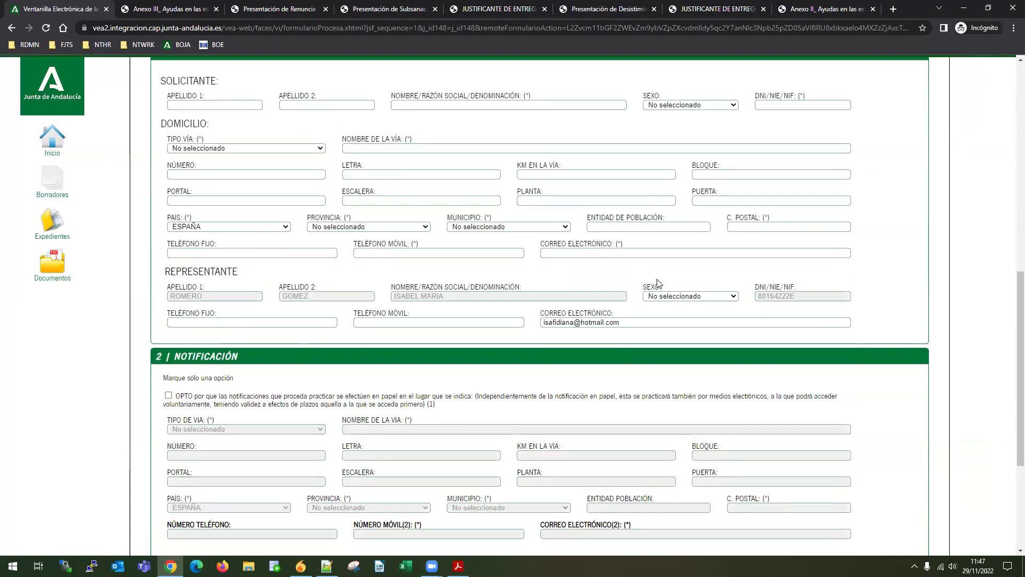
{"action": "scroll", "coordinate": [818, 295], "scroll_direction": "up", "scroll_amount": 8}
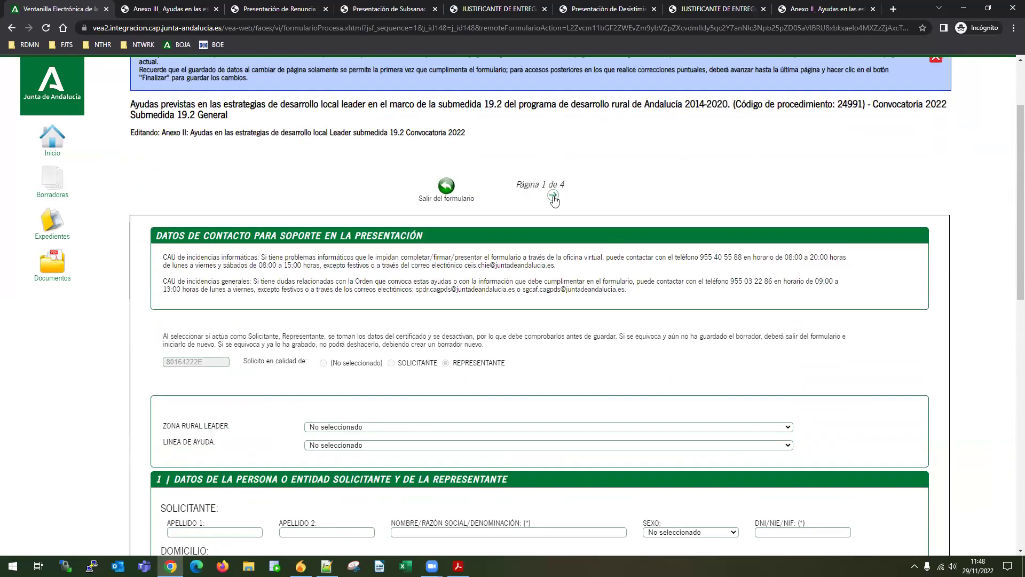
Try advancing past page 1, revealing errors on Zona Rural Leader, Línea de Ayuda and applicant fields.
{"action": "left_click", "coordinate": [553, 196]}
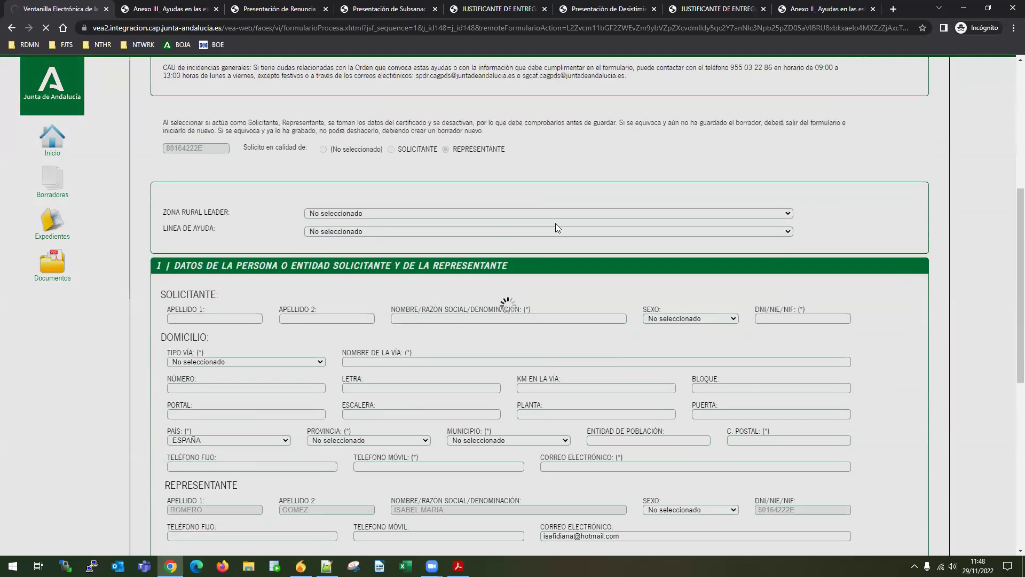
{"action": "scroll", "coordinate": [555, 228], "scroll_direction": "down", "scroll_amount": 6}
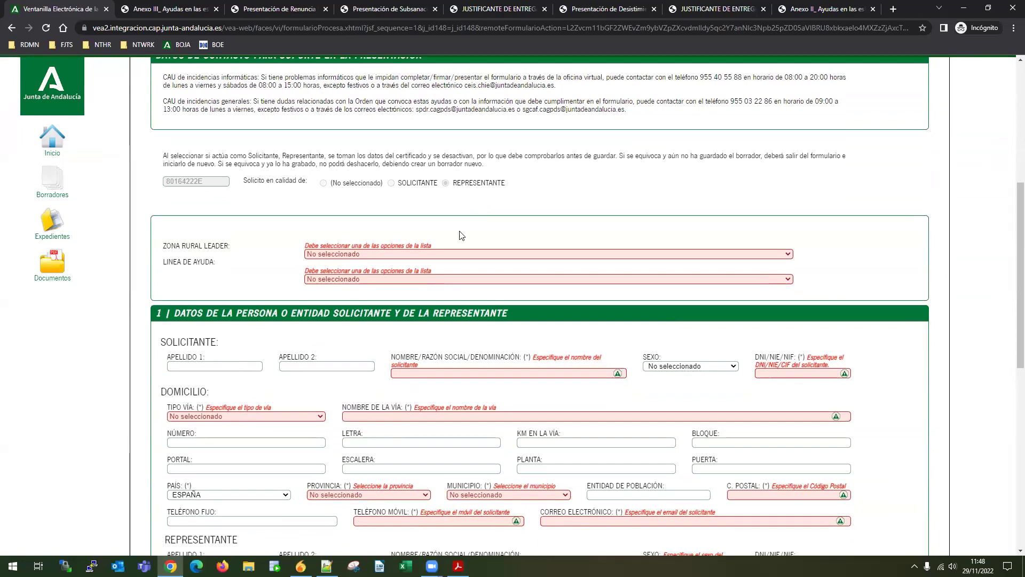
{"action": "scroll", "coordinate": [414, 300], "scroll_direction": "down", "scroll_amount": 7}
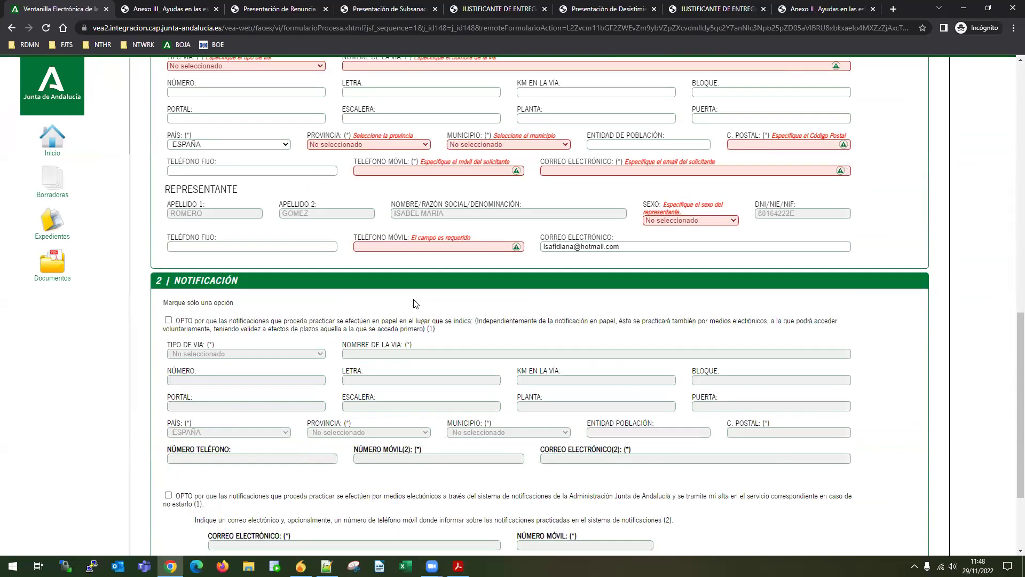
{"action": "scroll", "coordinate": [414, 302], "scroll_direction": "up", "scroll_amount": 3}
{"action": "scroll", "coordinate": [414, 301], "scroll_direction": "up", "scroll_amount": 6}
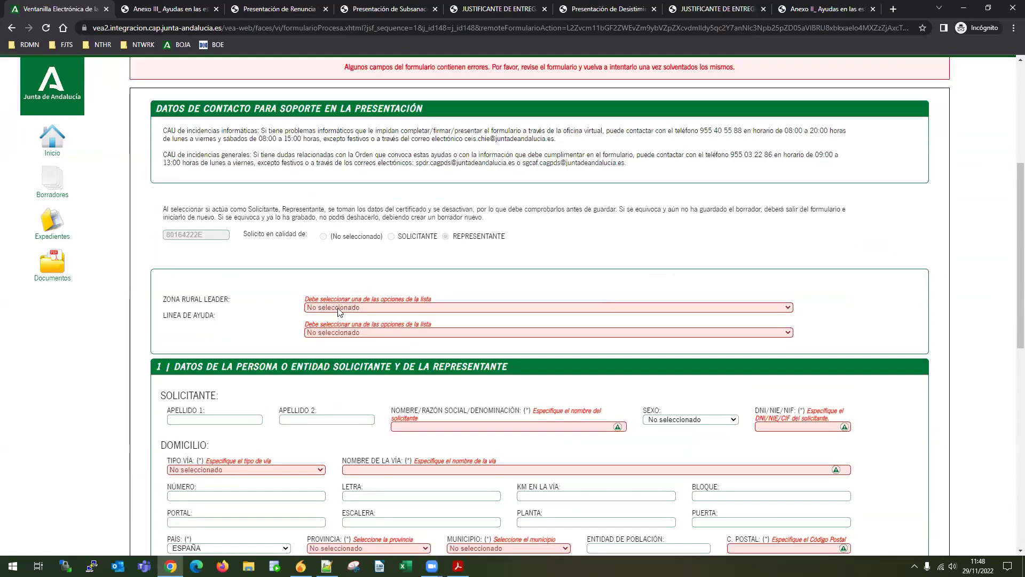
Choose Campiña Sur de Córdoba as Zona Rural Leader and aid line 1, agrifood competitiveness.
{"action": "left_click", "coordinate": [337, 308]}
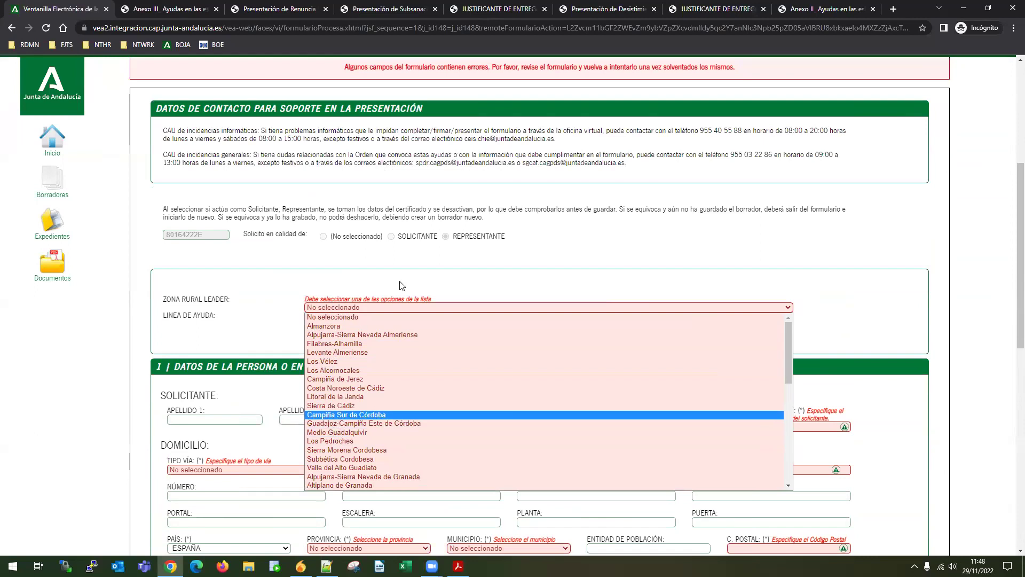
{"action": "left_click", "coordinate": [337, 415]}
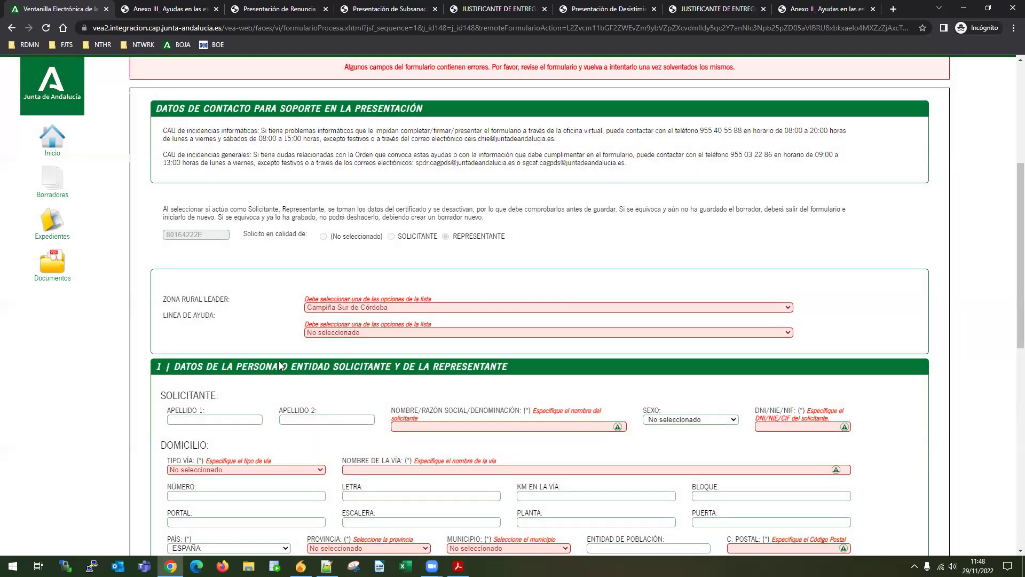
{"action": "left_click", "coordinate": [402, 331]}
{"action": "left_click", "coordinate": [390, 353]}
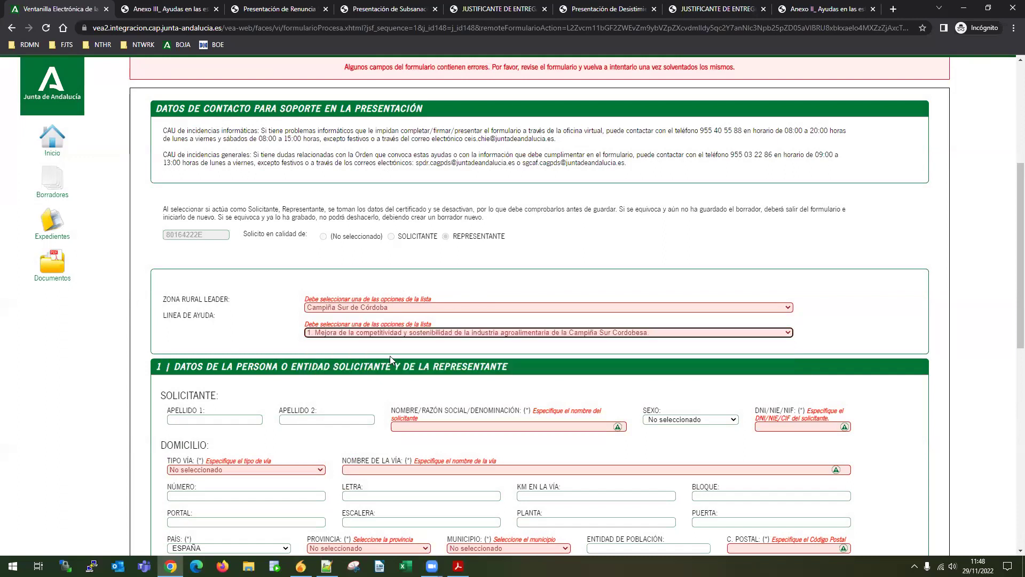
{"action": "scroll", "coordinate": [320, 357], "scroll_direction": "down", "scroll_amount": 1}
Fill in the applicant's test surname and first name and set the applicant's sex to HOMBRE.
{"action": "left_click", "coordinate": [231, 365]}
{"action": "type", "text": "P"}
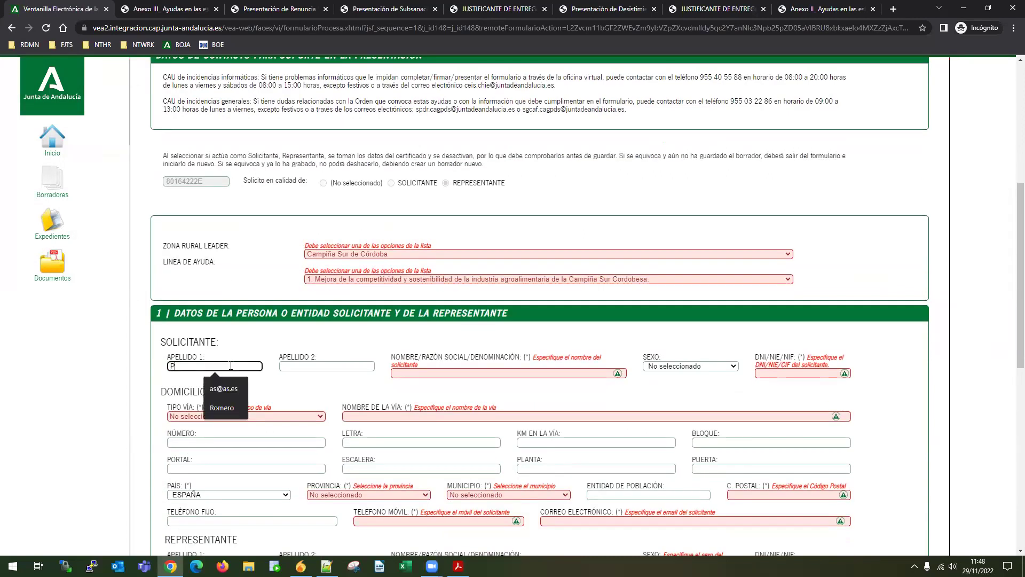
{"action": "type", "text": "rueba1"}
{"action": "key", "text": "Tab"}
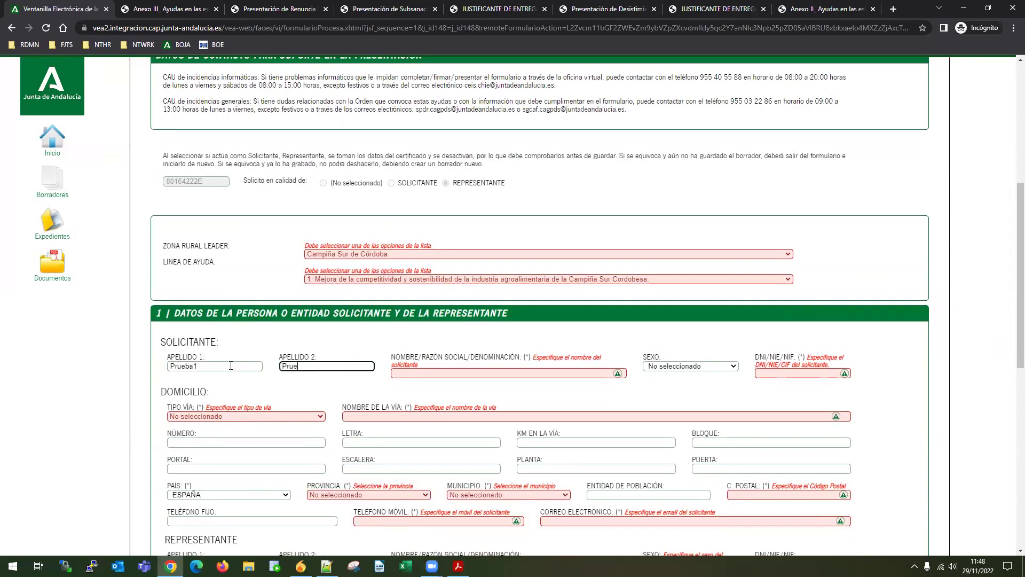
{"action": "key", "text": "Tab"}
{"action": "type", "text": "Nombre1"}
{"action": "key", "text": "Tab"}
{"action": "left_click", "coordinate": [685, 366]}
{"action": "left_click", "coordinate": [674, 381]}
{"action": "left_click", "coordinate": [761, 373]}
{"action": "scroll", "coordinate": [758, 230], "scroll_direction": "down", "scroll_amount": 1}
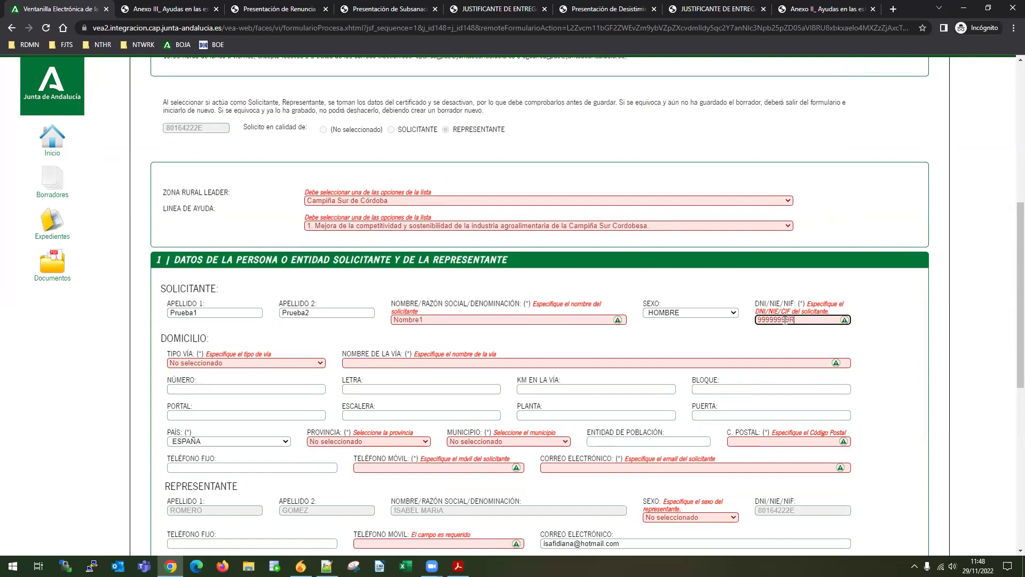
{"action": "scroll", "coordinate": [774, 317], "scroll_direction": "down", "scroll_amount": 1}
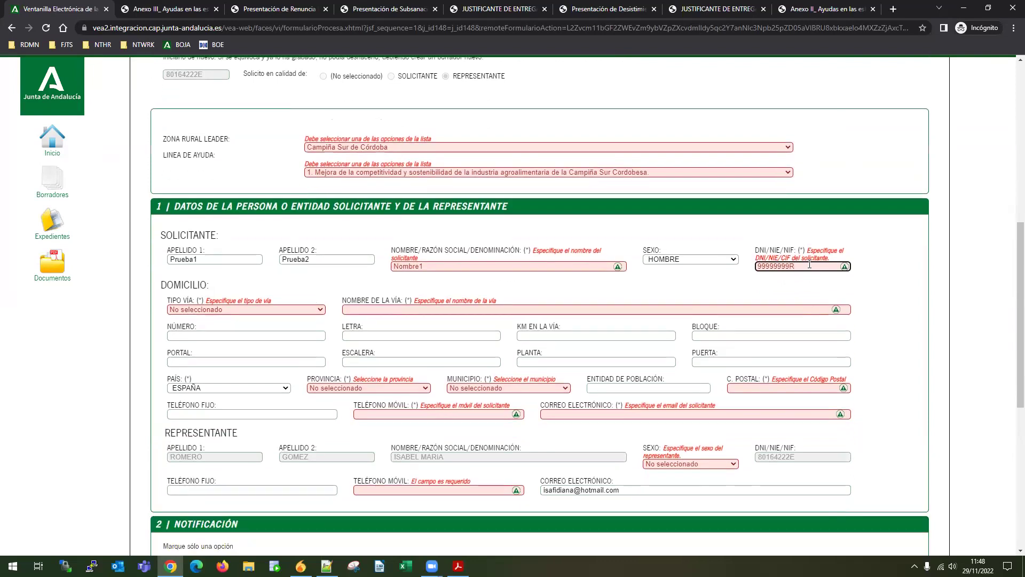
Set the representative's sex to MUJER and the applicant's address to CALLE laguna, province CÓRDOBA.
{"action": "left_click", "coordinate": [729, 465]}
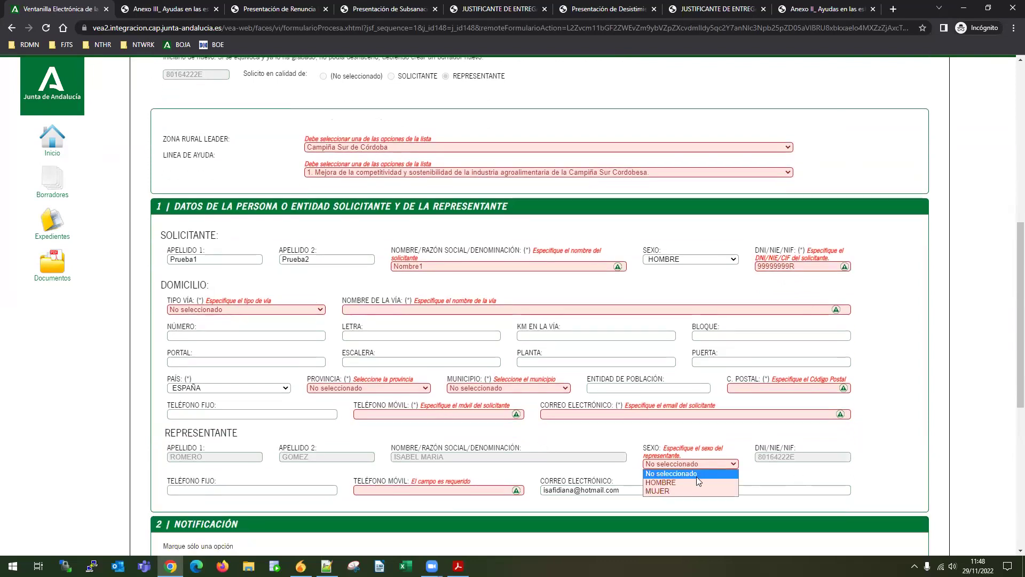
{"action": "left_click", "coordinate": [682, 489]}
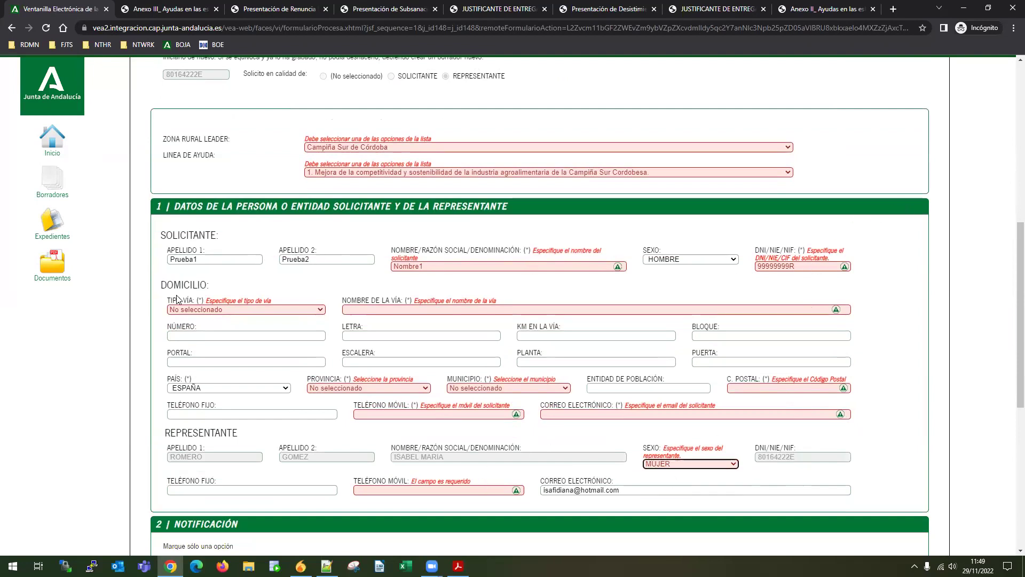
{"action": "left_click", "coordinate": [195, 310]}
{"action": "key", "text": "Return"}
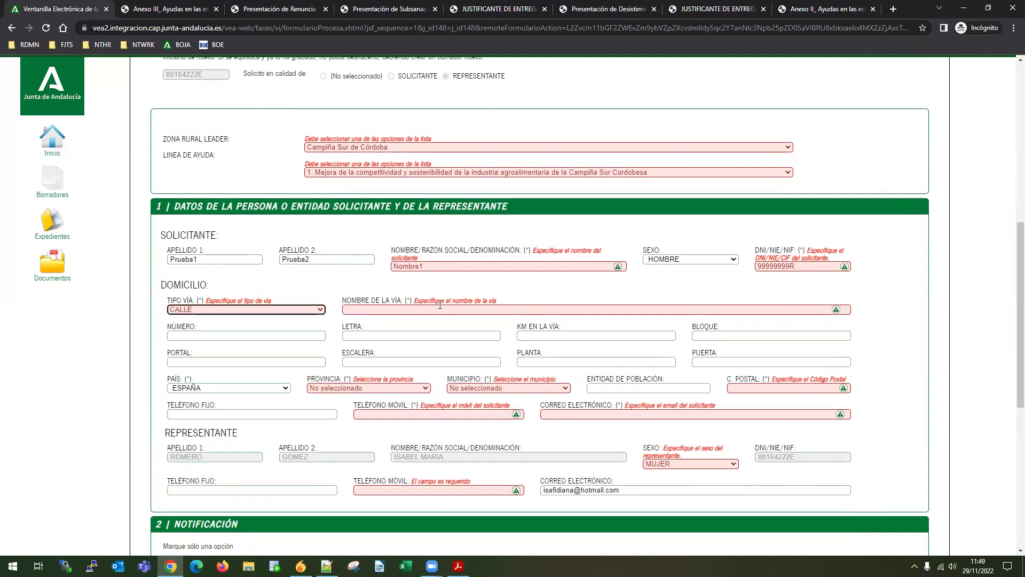
{"action": "left_click", "coordinate": [440, 307]}
{"action": "type", "text": "laguna"}
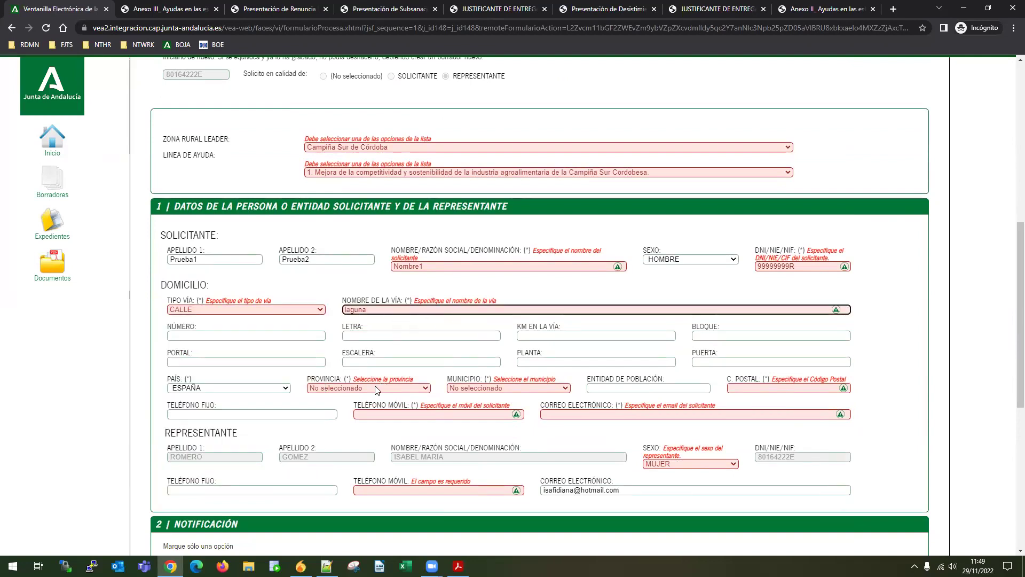
{"action": "left_click", "coordinate": [378, 388]}
{"action": "left_click", "coordinate": [342, 362]}
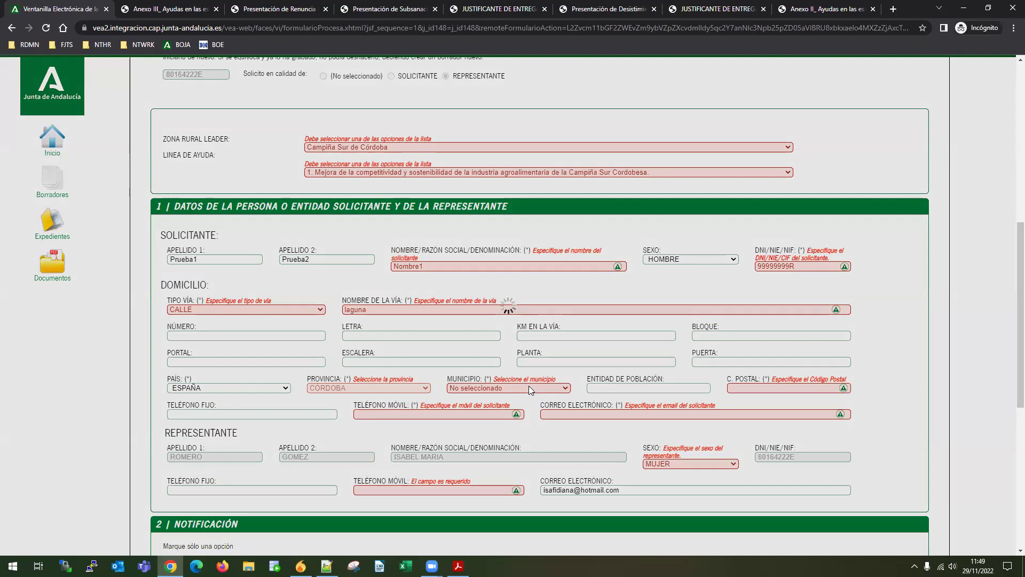
{"action": "scroll", "coordinate": [529, 386], "scroll_direction": "down", "scroll_amount": 1}
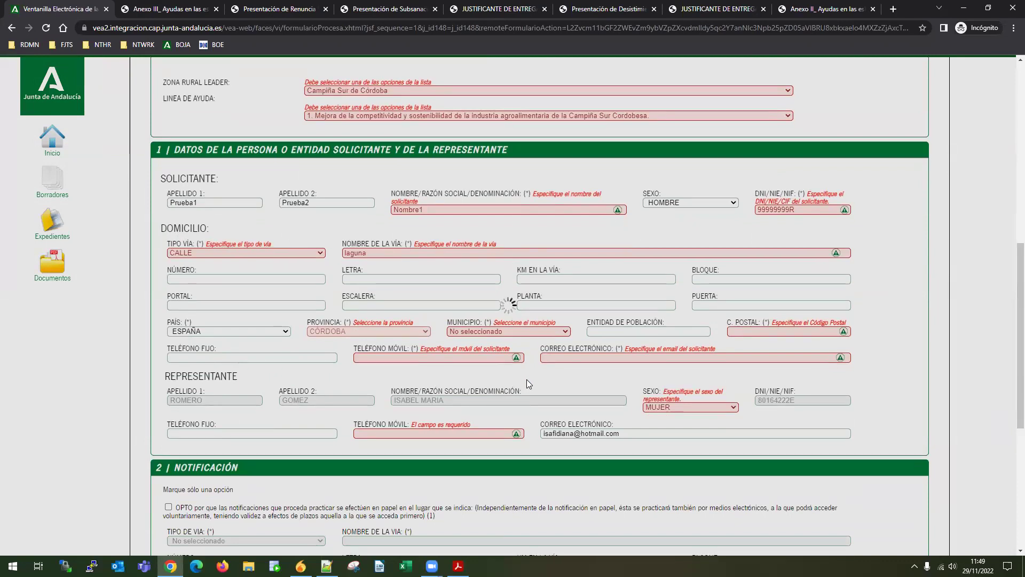
Set the municipality to CÓRDOBA and enter the postal code.
{"action": "scroll", "coordinate": [526, 379], "scroll_direction": "down", "scroll_amount": 1}
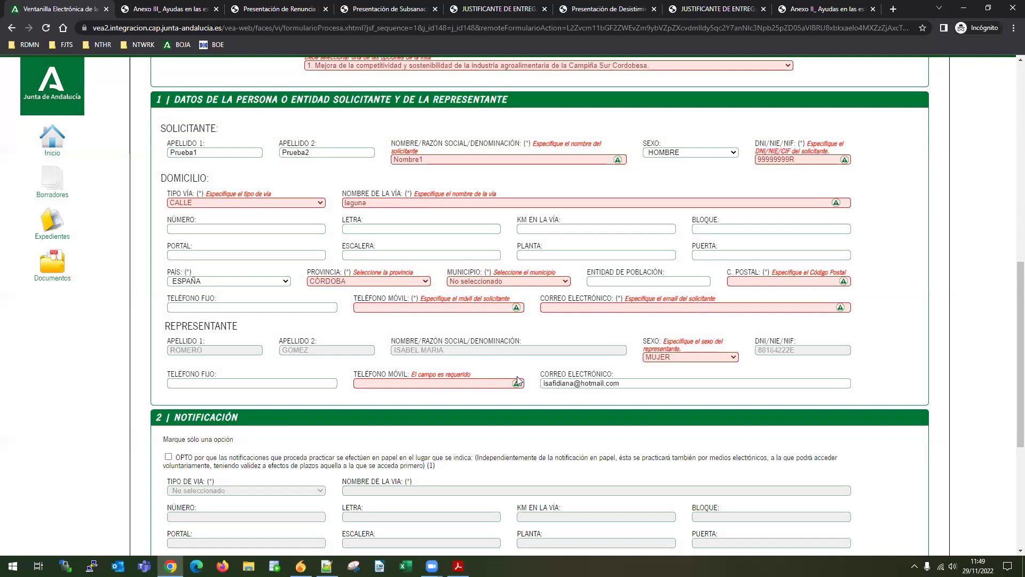
{"action": "left_click", "coordinate": [497, 280]}
{"action": "scroll", "coordinate": [488, 405], "scroll_direction": "down", "scroll_amount": 4}
{"action": "left_click", "coordinate": [496, 369]}
{"action": "left_click", "coordinate": [761, 280]}
{"action": "type", "text": "14007"}
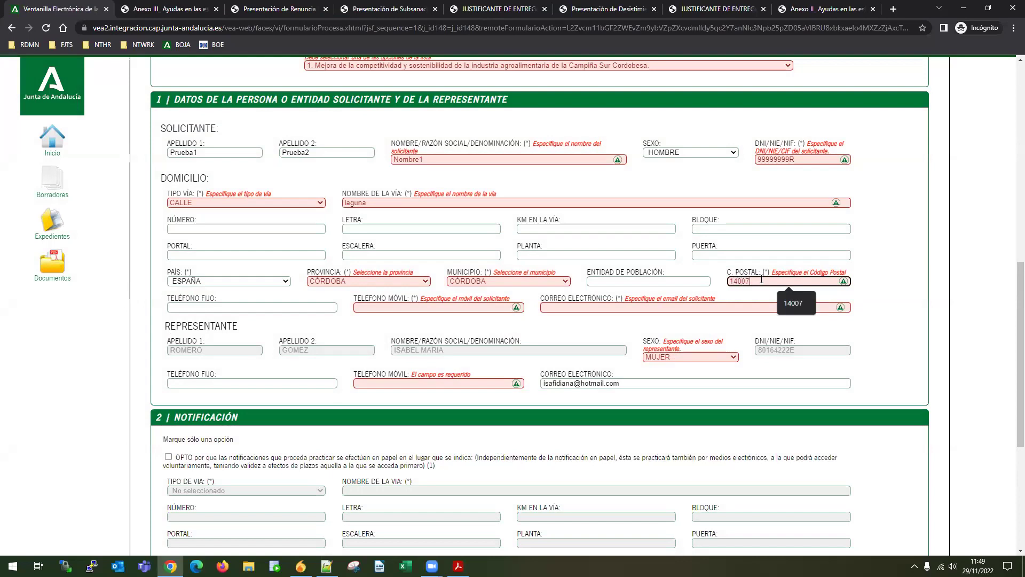
Add the applicant's e-mail and representative's mobile, and choose paper notification at the applicant's address.
{"action": "left_click", "coordinate": [477, 307]}
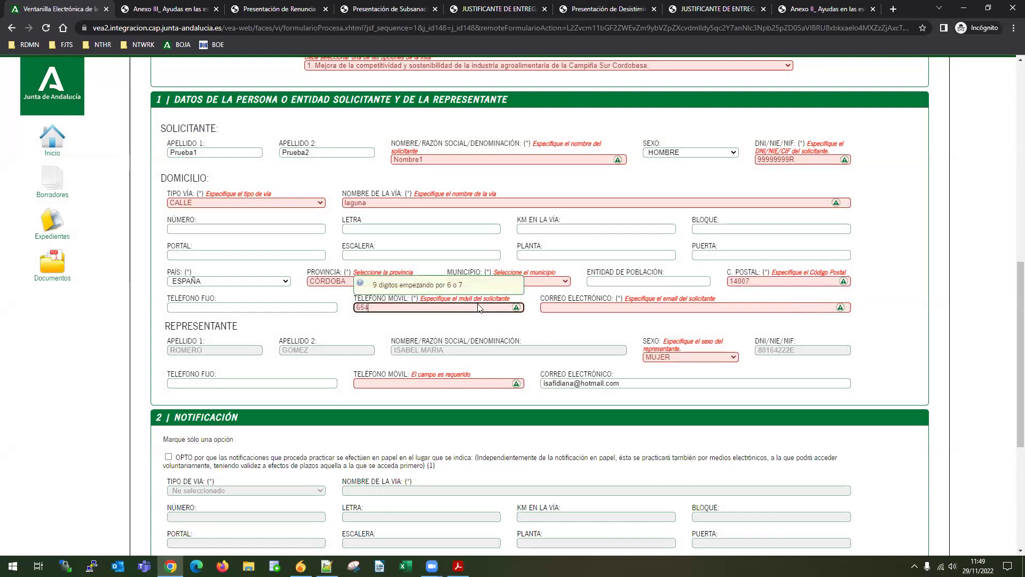
{"action": "left_click", "coordinate": [598, 307]}
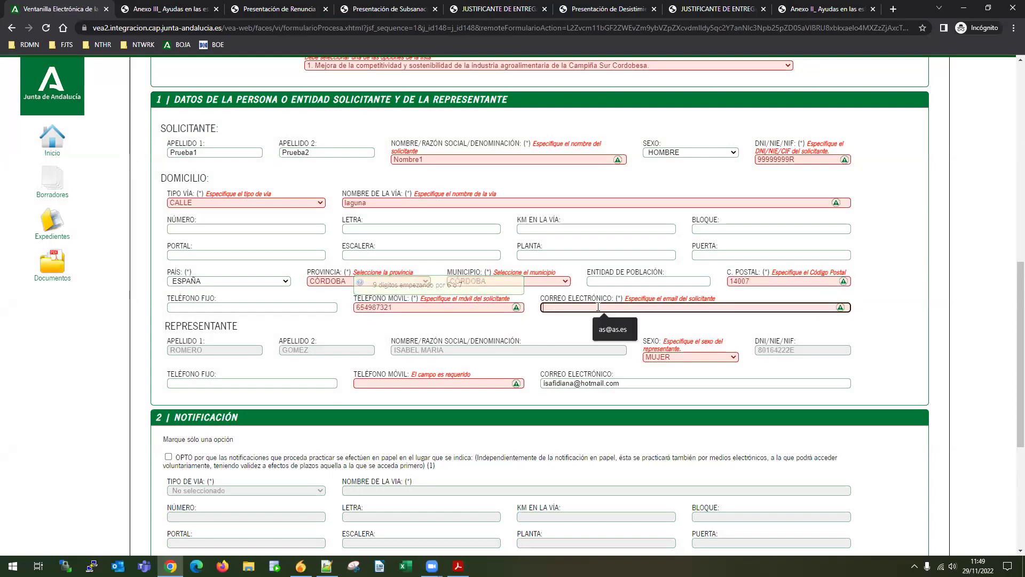
{"action": "left_click", "coordinate": [612, 327]}
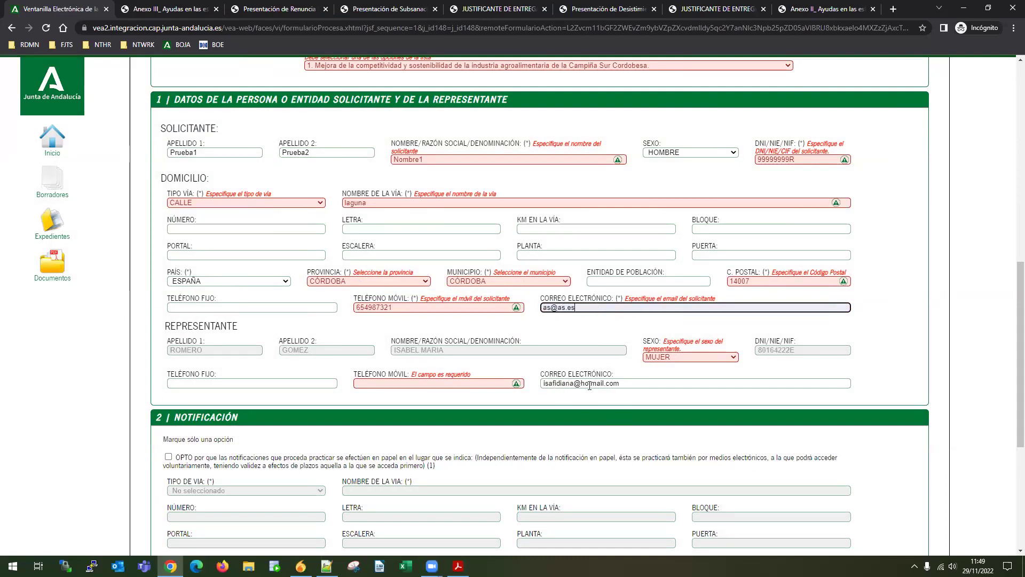
{"action": "left_click", "coordinate": [461, 386]}
{"action": "type", "text": "684123456"}
{"action": "scroll", "coordinate": [451, 377], "scroll_direction": "down", "scroll_amount": 4}
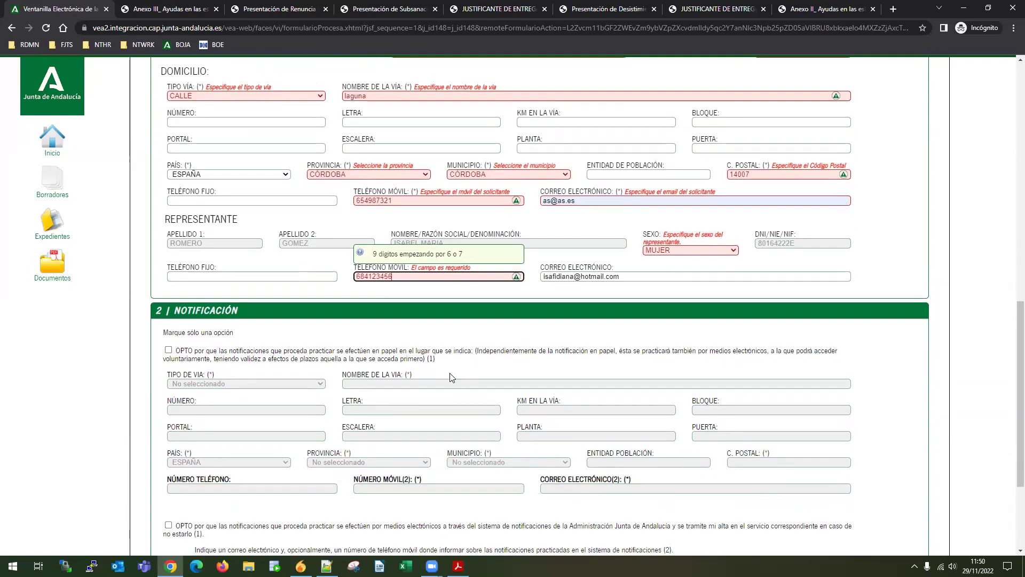
{"action": "left_click", "coordinate": [261, 254]}
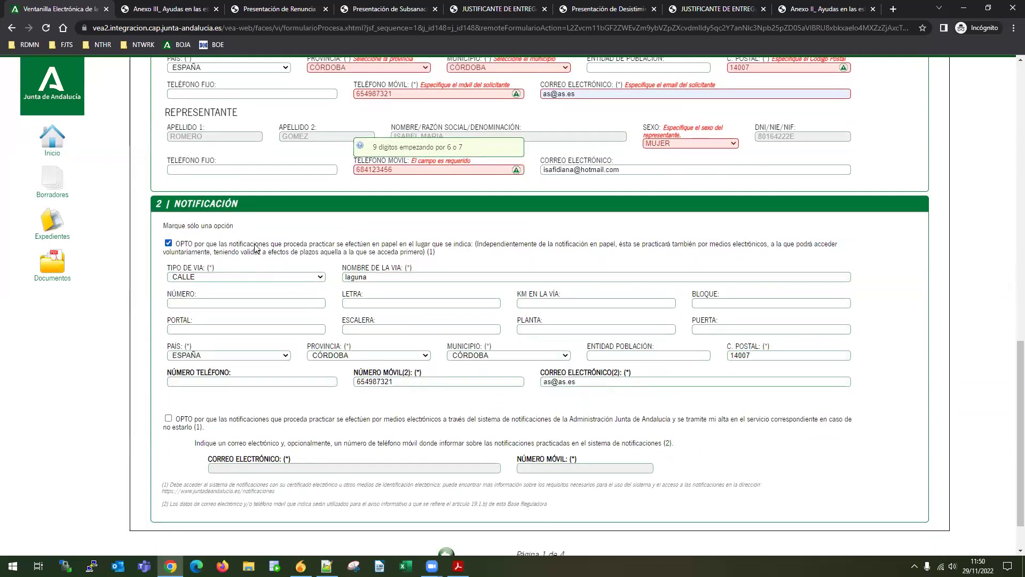
{"action": "scroll", "coordinate": [794, 345], "scroll_direction": "down", "scroll_amount": 1}
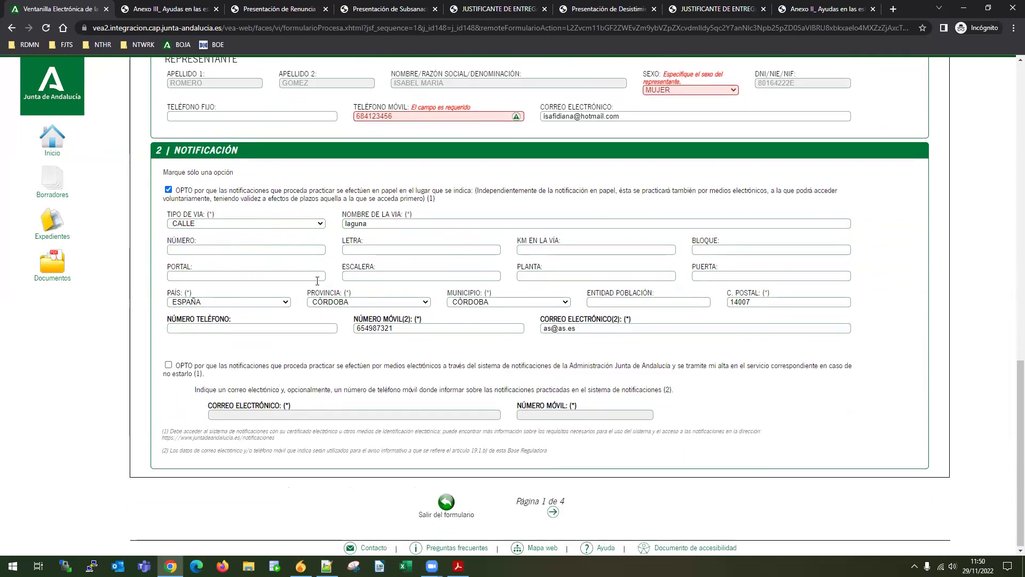
Move to page 2 and tick the legal-capacity, obligations-commitment and next-call consent declarations.
{"action": "left_click", "coordinate": [553, 512]}
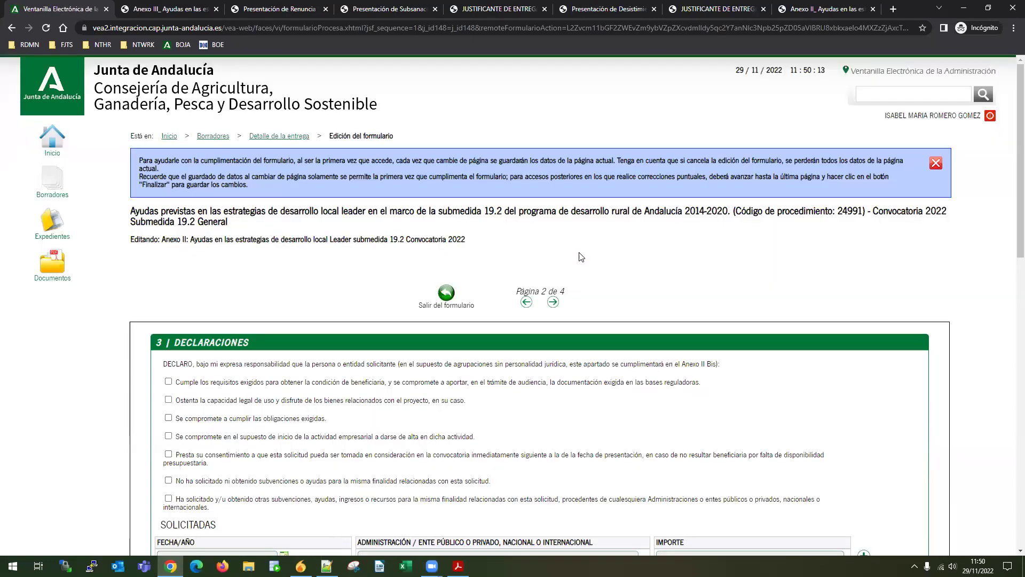
{"action": "scroll", "coordinate": [561, 255], "scroll_direction": "down", "scroll_amount": 2}
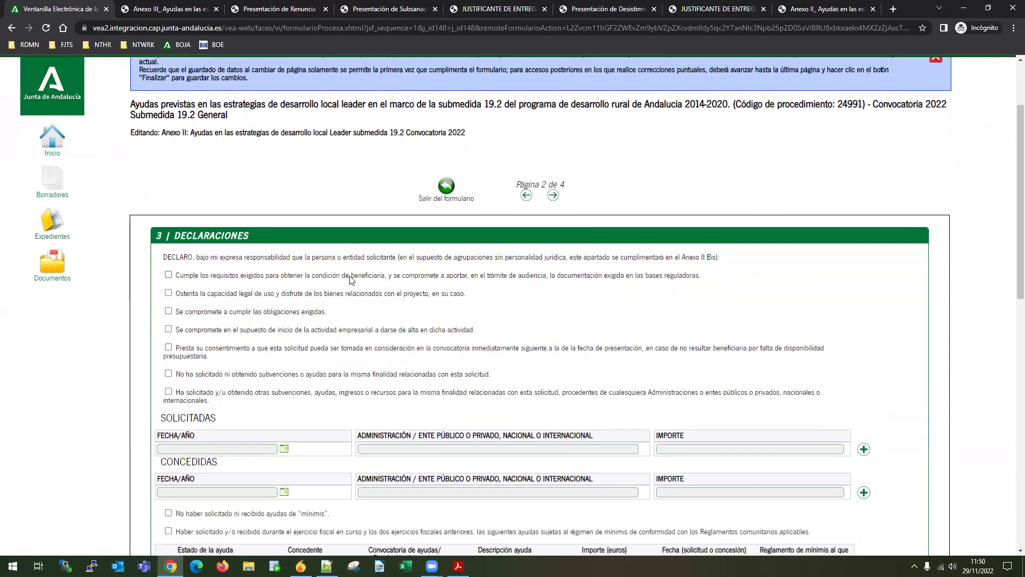
{"action": "left_click", "coordinate": [326, 294]}
{"action": "left_click", "coordinate": [306, 312]}
{"action": "left_click", "coordinate": [272, 353]}
Scroll through the rest of page 2 and advance to page 3 of 4.
{"action": "scroll", "coordinate": [244, 380], "scroll_direction": "down", "scroll_amount": 3}
{"action": "scroll", "coordinate": [239, 363], "scroll_direction": "down", "scroll_amount": 1}
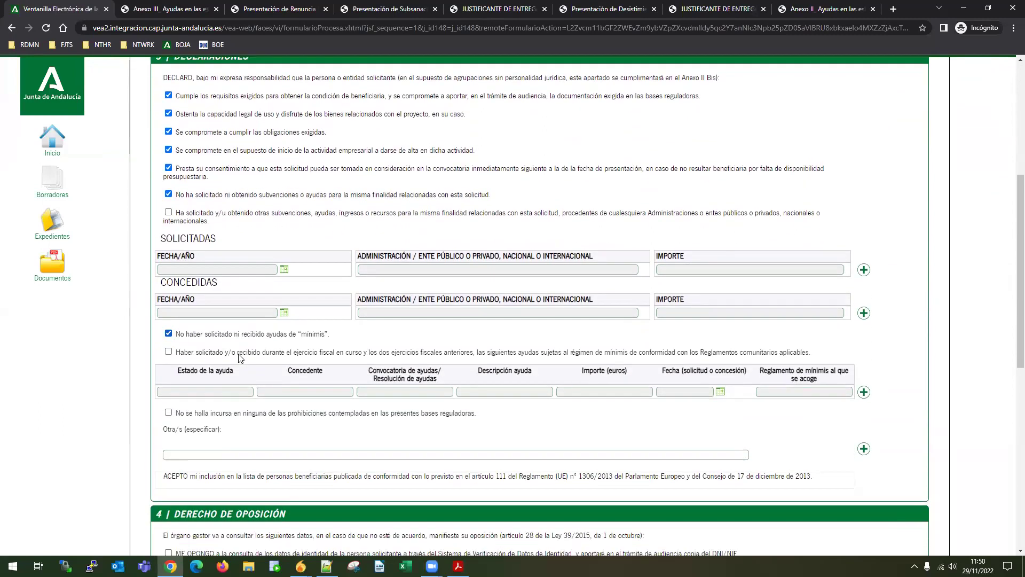
{"action": "scroll", "coordinate": [280, 372], "scroll_direction": "down", "scroll_amount": 3}
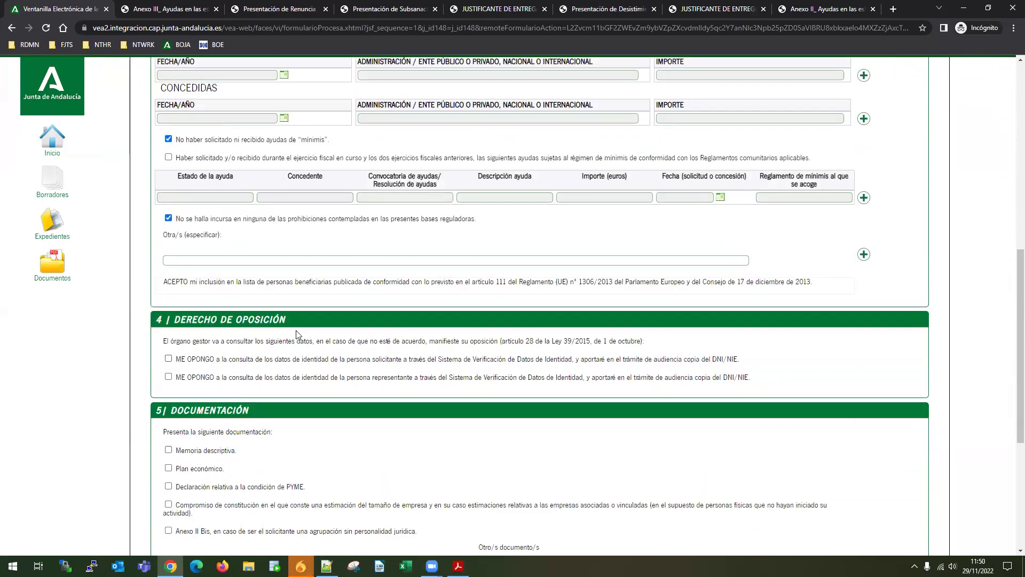
{"action": "scroll", "coordinate": [353, 366], "scroll_direction": "down", "scroll_amount": 1}
{"action": "scroll", "coordinate": [353, 365], "scroll_direction": "down", "scroll_amount": 1}
{"action": "scroll", "coordinate": [278, 357], "scroll_direction": "down", "scroll_amount": 1}
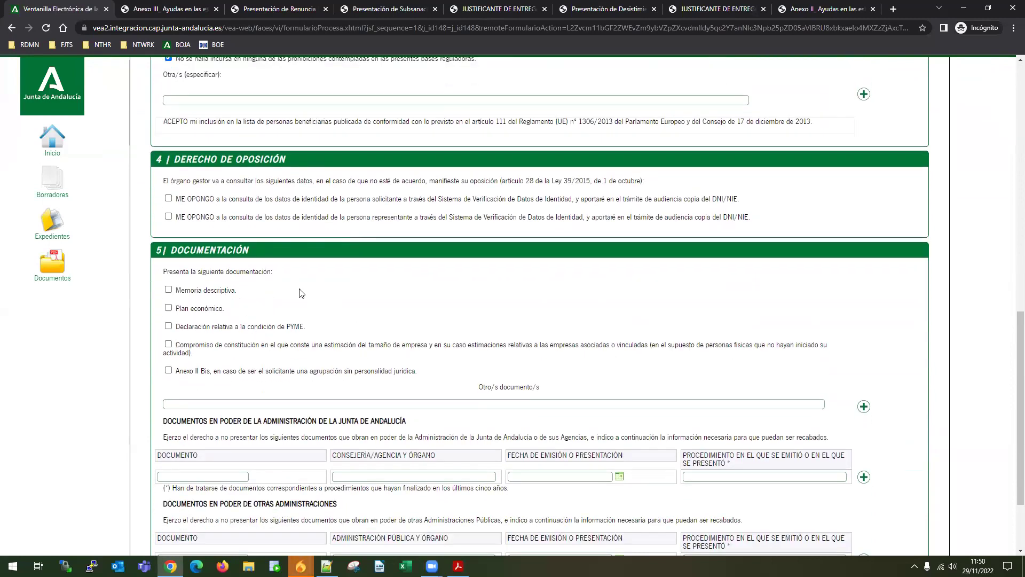
{"action": "scroll", "coordinate": [436, 305], "scroll_direction": "down", "scroll_amount": 2}
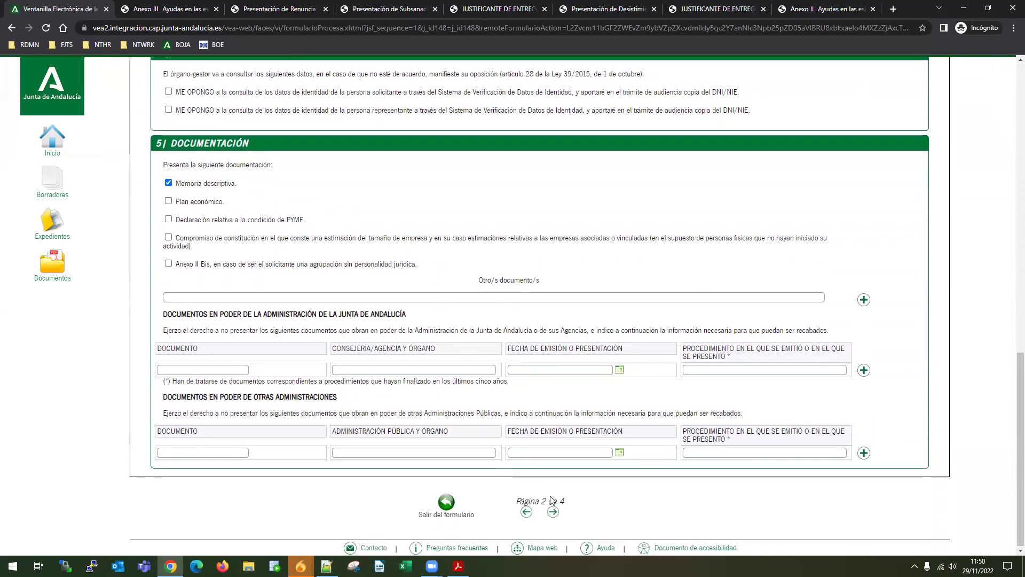
{"action": "left_click", "coordinate": [553, 511]}
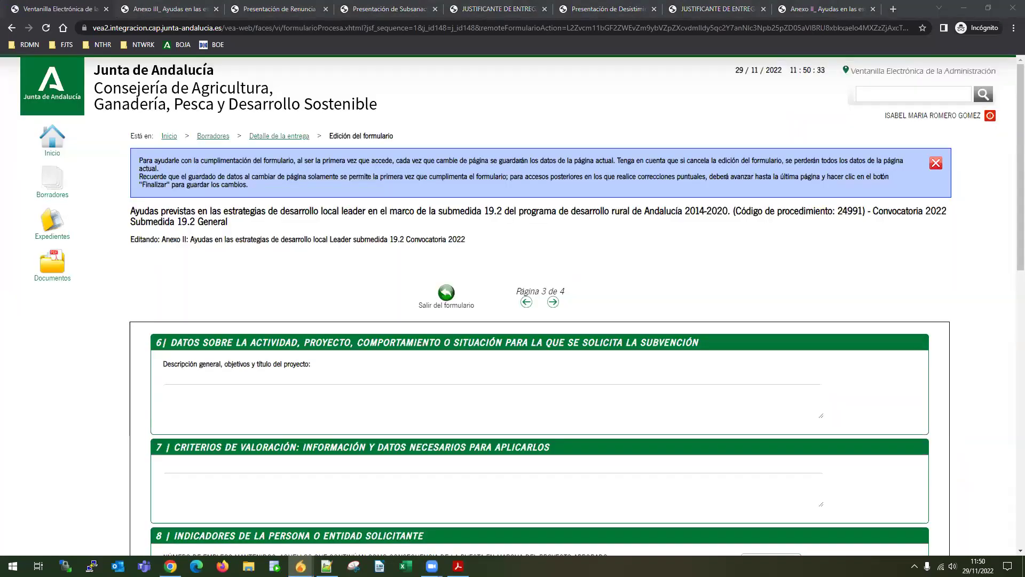
Write 'descripción de los datos' as the project description and 'criterios de valoración que voy a indicar' as the criteria.
{"action": "scroll", "coordinate": [447, 318], "scroll_direction": "down", "scroll_amount": 2}
{"action": "scroll", "coordinate": [447, 317], "scroll_direction": "down", "scroll_amount": 1}
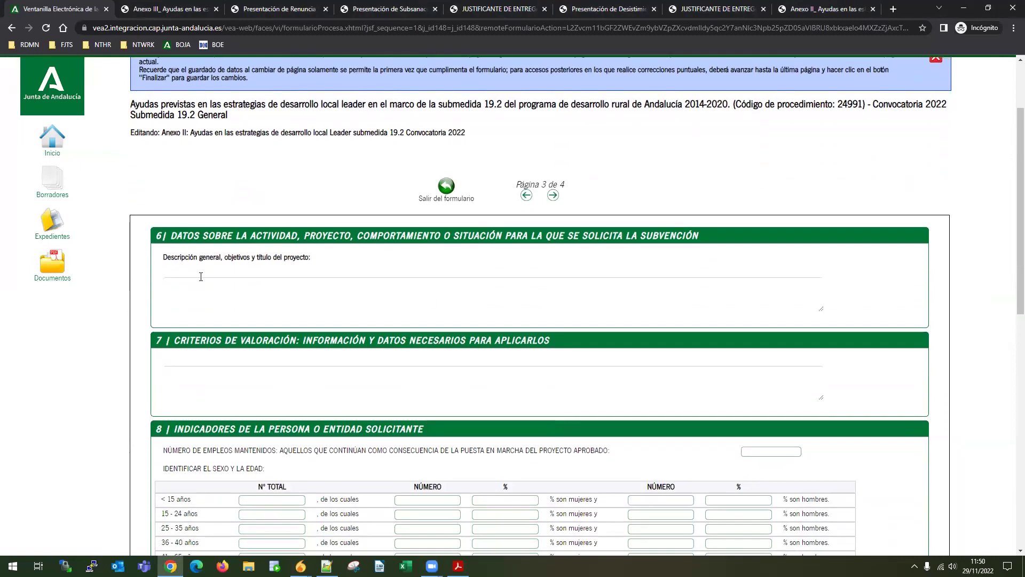
{"action": "scroll", "coordinate": [319, 281], "scroll_direction": "down", "scroll_amount": 1}
{"action": "left_click", "coordinate": [272, 248]}
{"action": "type", "text": "descripción de los datos"}
{"action": "key", "text": "Tab"}
{"action": "type", "text": "criterios de valoración que voy a indicar"}
Enter 4 jobs maintained, with totals of 2 for both the 15–24 and 25–35 age bands.
{"action": "scroll", "coordinate": [272, 251], "scroll_direction": "down", "scroll_amount": 2}
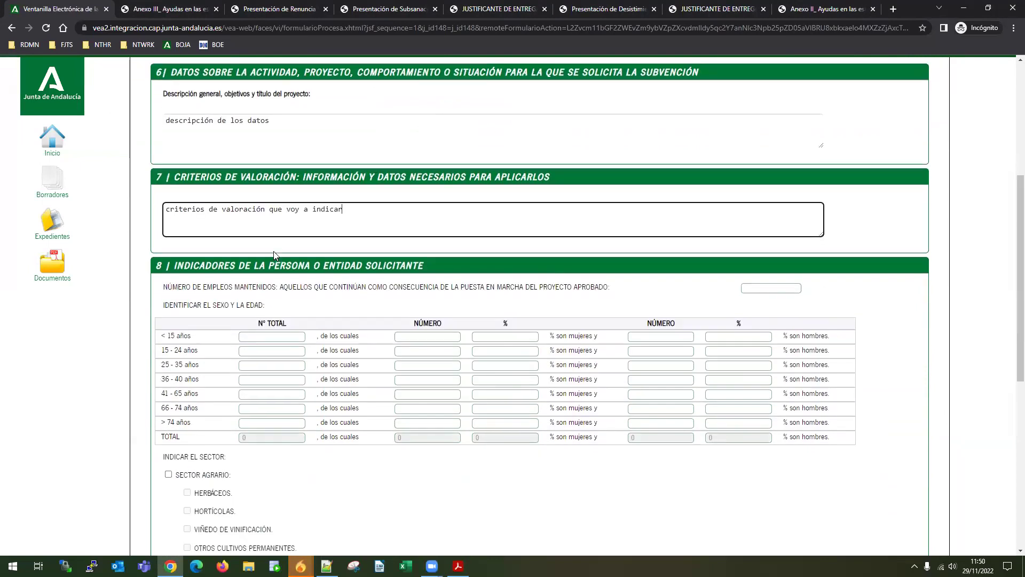
{"action": "scroll", "coordinate": [273, 254], "scroll_direction": "down", "scroll_amount": 2}
{"action": "scroll", "coordinate": [792, 133], "scroll_direction": "down", "scroll_amount": 1}
{"action": "left_click", "coordinate": [791, 133]}
{"action": "type", "text": "4"}
{"action": "left_click", "coordinate": [286, 194]}
{"action": "type", "text": "2"}
{"action": "left_click", "coordinate": [270, 208]}
{"action": "type", "text": "2"}
Fill the women columns with 2, 2, 100 and 10, and zero men for both bands.
{"action": "left_click", "coordinate": [414, 194]}
{"action": "type", "text": "2"}
{"action": "left_click", "coordinate": [422, 208]}
{"action": "type", "text": "2"}
{"action": "left_click", "coordinate": [492, 196]}
{"action": "type", "text": "100"}
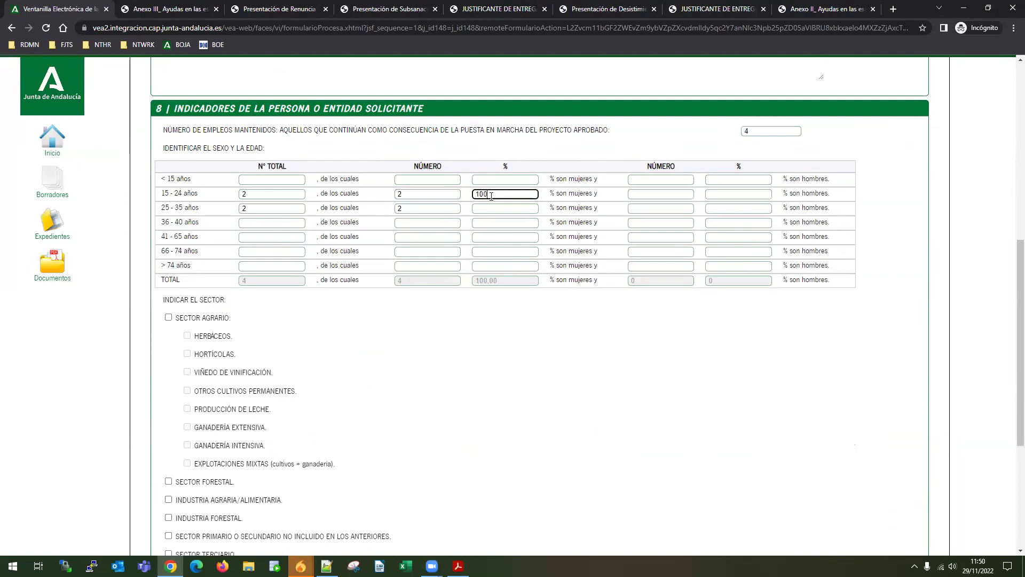
{"action": "left_click", "coordinate": [504, 208]}
{"action": "type", "text": "100"}
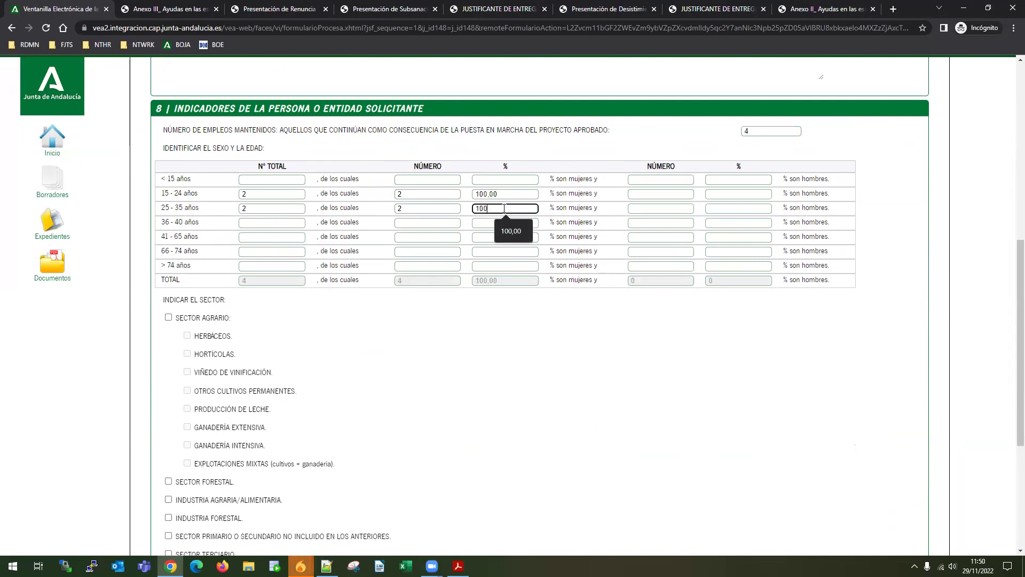
{"action": "left_click", "coordinate": [667, 193]}
{"action": "type", "text": "0"}
{"action": "left_click", "coordinate": [739, 194]}
{"action": "type", "text": "0"}
{"action": "left_click", "coordinate": [661, 209]}
{"action": "type", "text": "0"}
{"action": "left_click", "coordinate": [726, 209]}
{"action": "type", "text": "0"}
Tick the INDUSTRIA FORESTAL sector and continue to page 4.
{"action": "scroll", "coordinate": [269, 204], "scroll_direction": "down", "scroll_amount": 2}
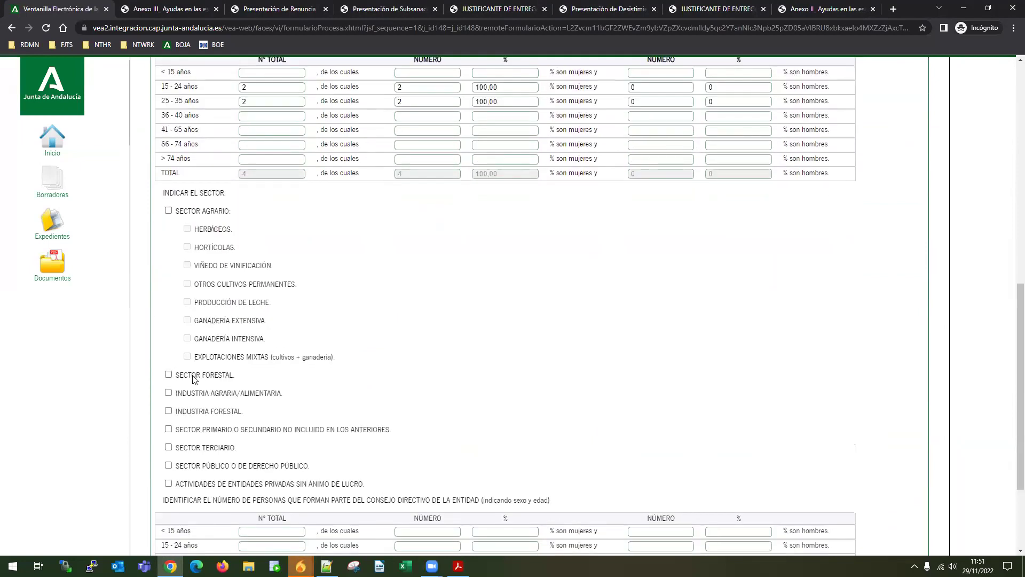
{"action": "left_click", "coordinate": [191, 412]}
{"action": "scroll", "coordinate": [423, 325], "scroll_direction": "down", "scroll_amount": 3}
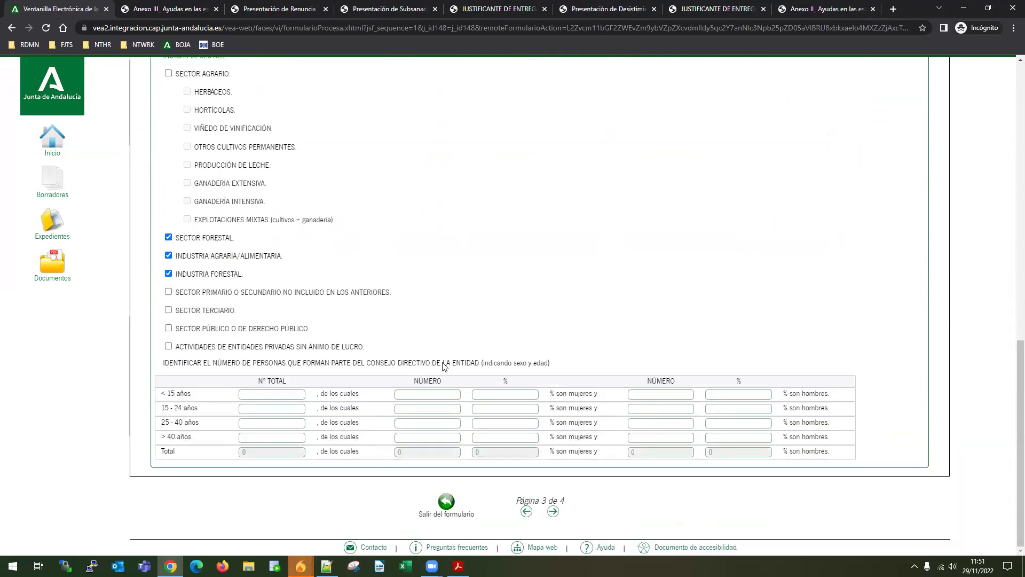
{"action": "left_click", "coordinate": [553, 512]}
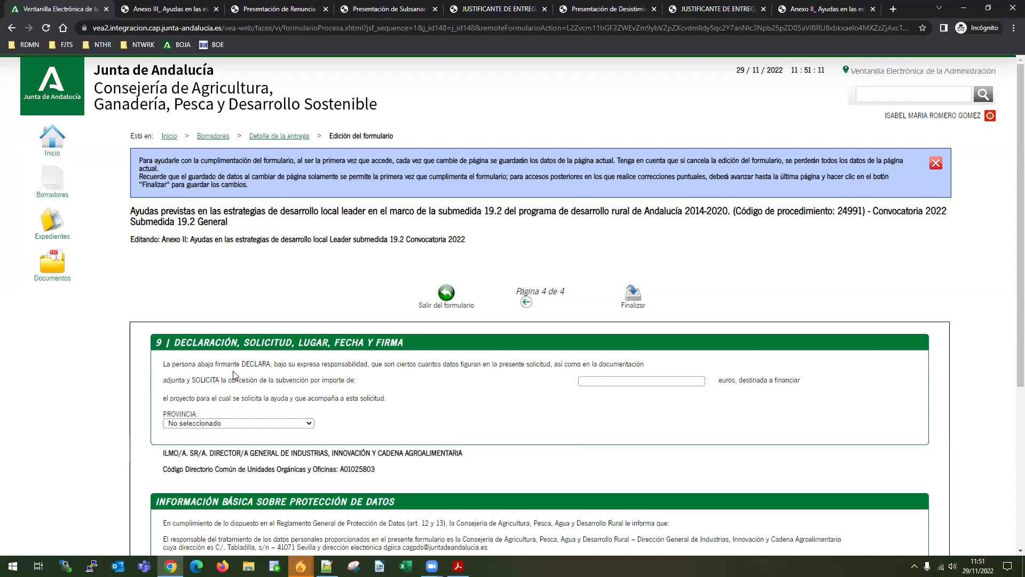
Enter 5000 as the requested subsidy amount, giving 5.000,00 euros.
{"action": "left_click", "coordinate": [592, 379]}
{"action": "type", "text": "5000"}
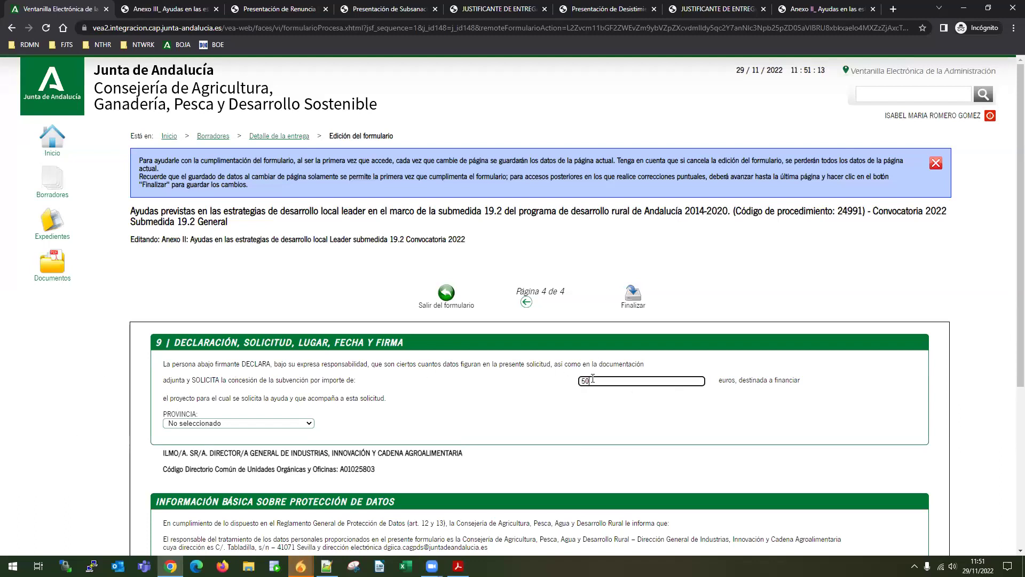
{"action": "left_click", "coordinate": [399, 387]}
Choose CÓRDOBA as the province and finish the form with Finalizar.
{"action": "left_click", "coordinate": [287, 424]}
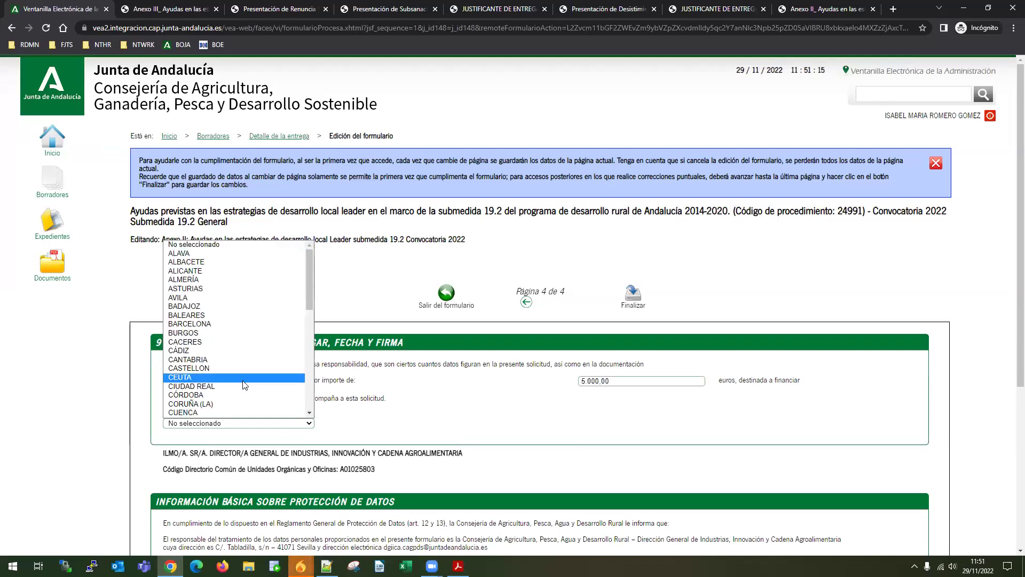
{"action": "left_click", "coordinate": [234, 391]}
{"action": "scroll", "coordinate": [455, 398], "scroll_direction": "down", "scroll_amount": 2}
{"action": "scroll", "coordinate": [455, 398], "scroll_direction": "down", "scroll_amount": 3}
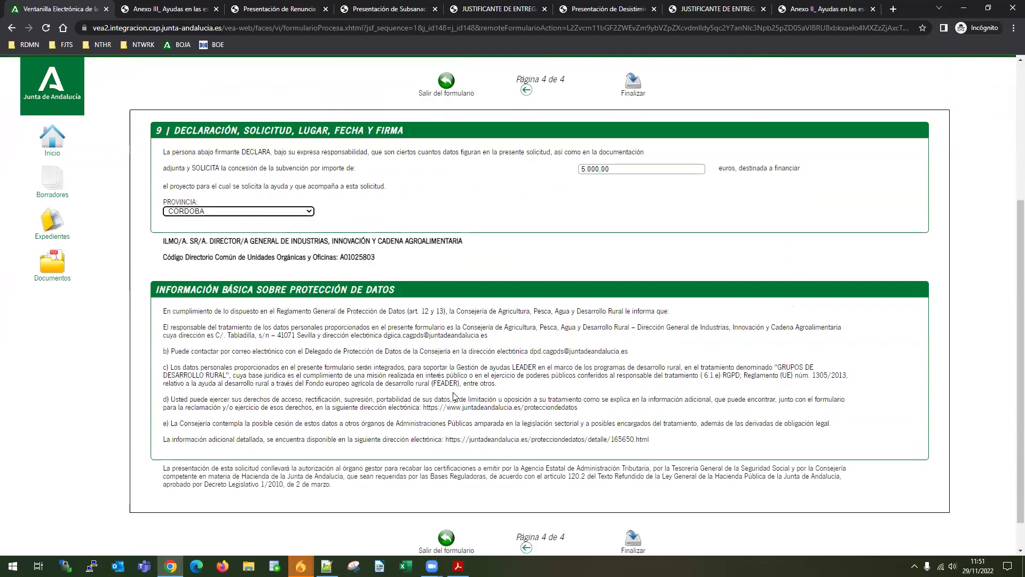
{"action": "left_click", "coordinate": [639, 504]}
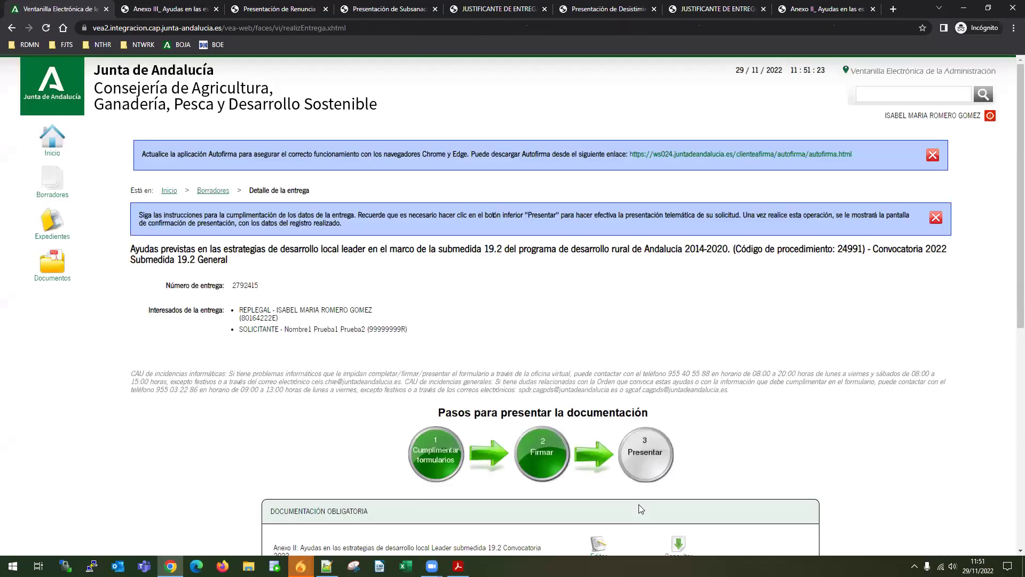
Highlight the representative's and applicant's identity numbers and the applicant role label, then zoom in.
{"action": "scroll", "coordinate": [422, 422], "scroll_direction": "down", "scroll_amount": 1}
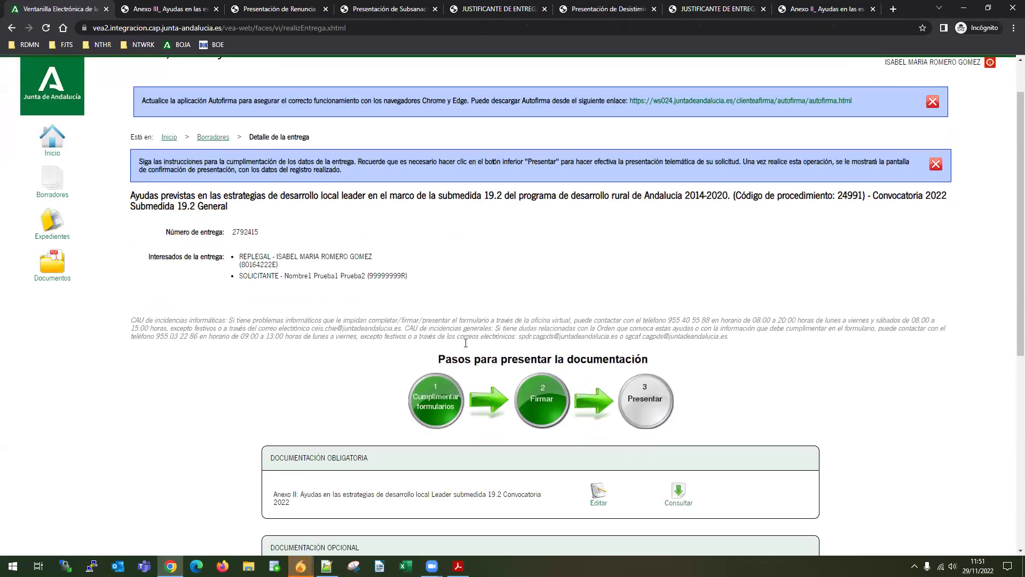
{"action": "scroll", "coordinate": [261, 245], "scroll_direction": "up", "scroll_amount": 1}
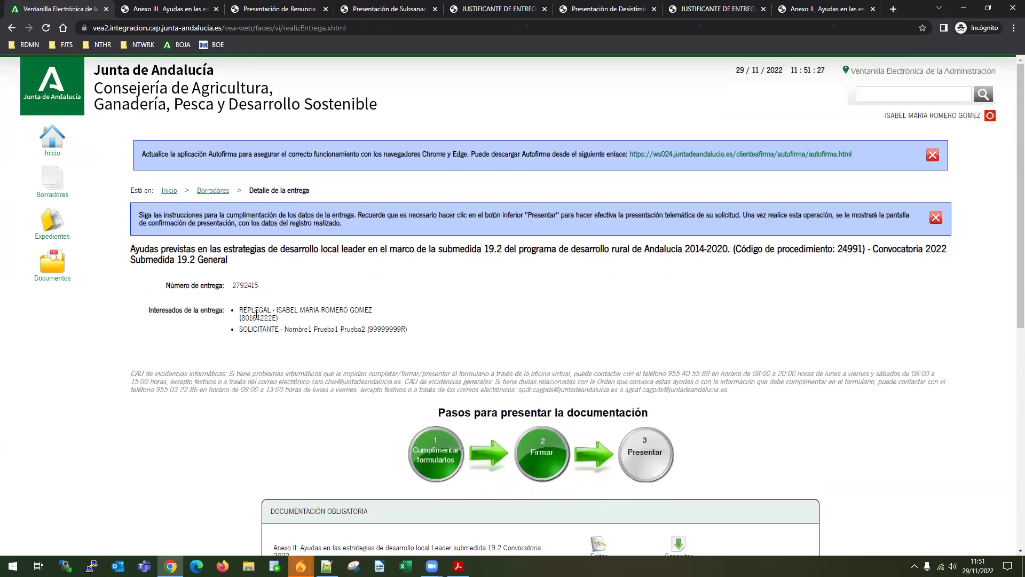
{"action": "left_click_drag", "start_coordinate": [243, 316], "coordinate": [274, 316]}
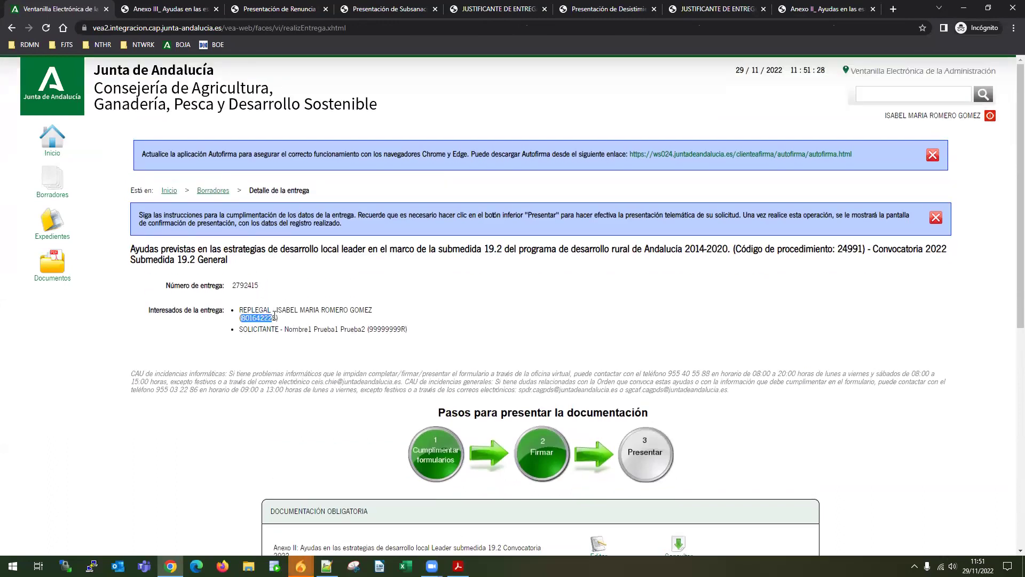
{"action": "left_click", "coordinate": [248, 313]}
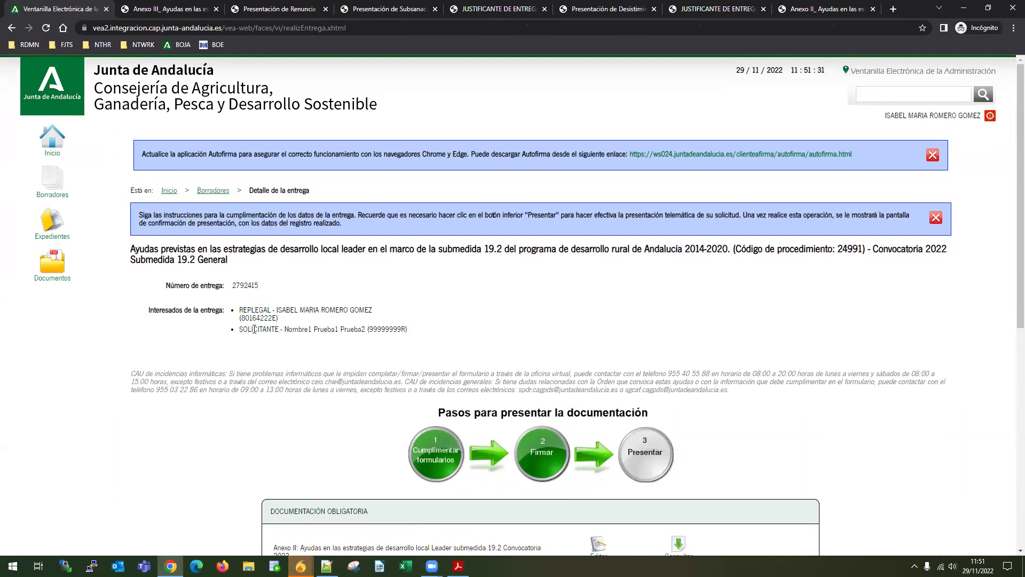
{"action": "left_click_drag", "start_coordinate": [239, 329], "coordinate": [262, 329]}
{"action": "left_click", "coordinate": [377, 327]}
{"action": "double_click", "coordinate": [377, 327]}
{"action": "key", "text": "ctrl+plus"}
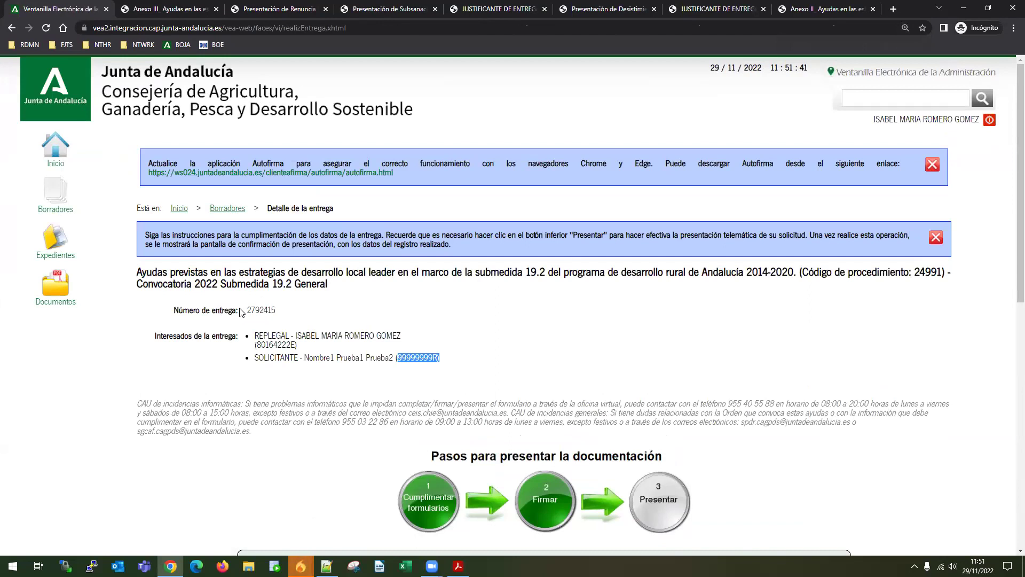
Highlight the delivery reference number and the word SOLICITANTE, then return to normal zoom.
{"action": "left_click_drag", "start_coordinate": [247, 309], "coordinate": [278, 310]}
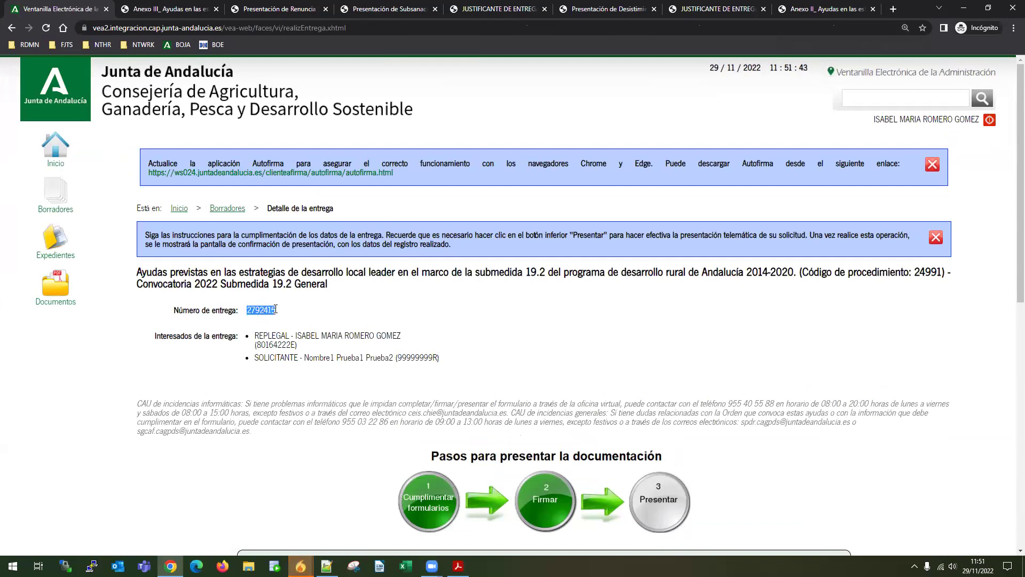
{"action": "left_click_drag", "start_coordinate": [259, 357], "coordinate": [297, 357]}
{"action": "scroll", "coordinate": [299, 360], "scroll_direction": "down", "scroll_amount": 4}
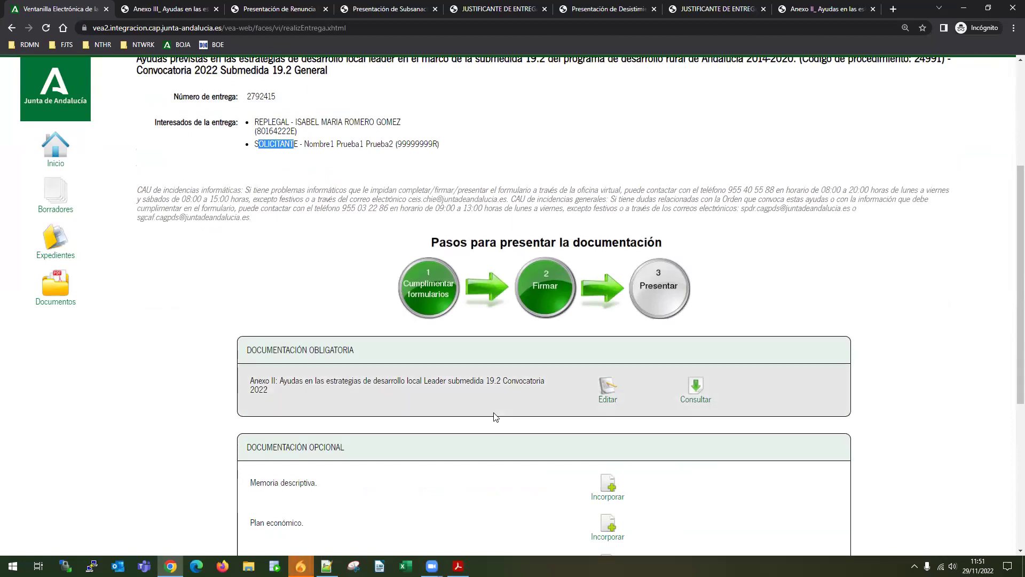
{"action": "key", "text": "ctrl+minus"}
{"action": "scroll", "coordinate": [491, 417], "scroll_direction": "up", "scroll_amount": 4}
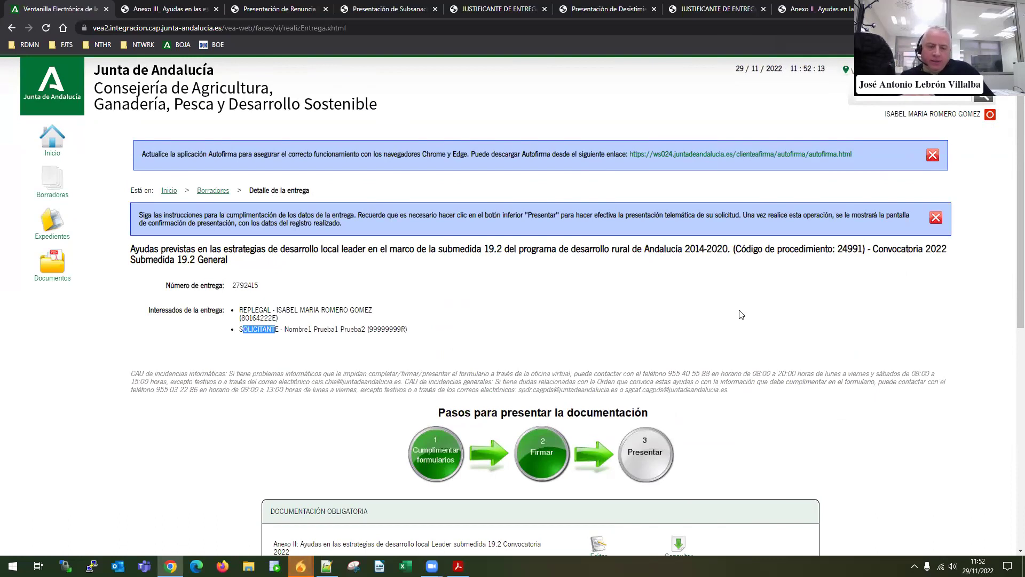
Select the delivery reference number at 125% zoom, restore 100%, and go to Borradores.
{"action": "double_click", "coordinate": [248, 285]}
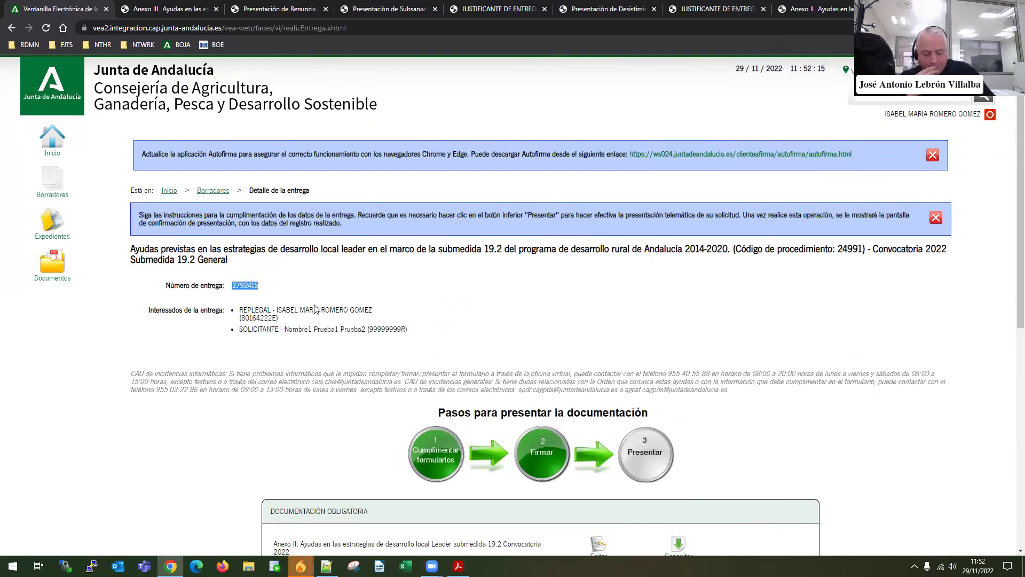
{"action": "key", "text": "ctrl+plus"}
{"action": "key", "text": "ctrl+plus"}
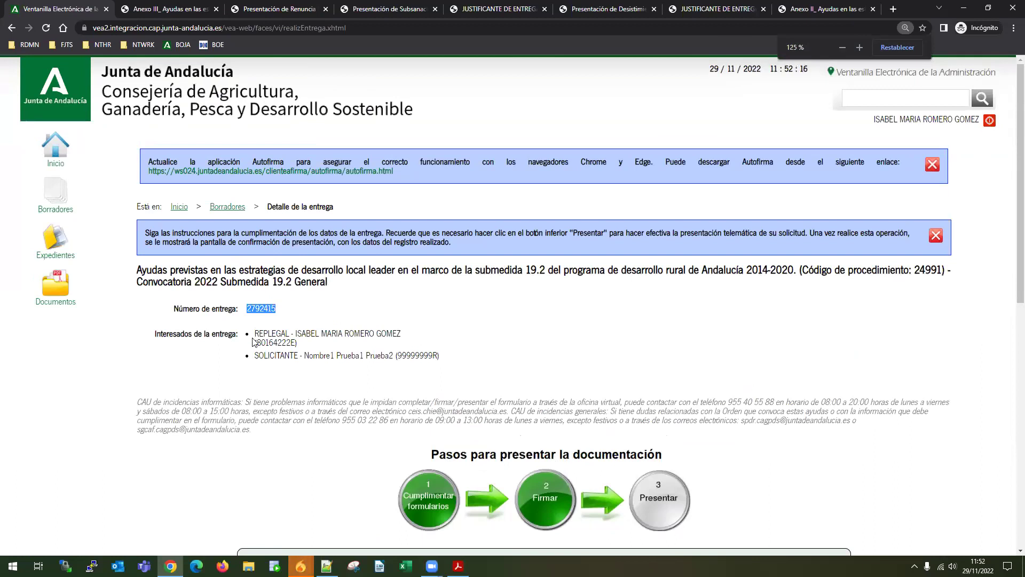
{"action": "double_click", "coordinate": [284, 333]}
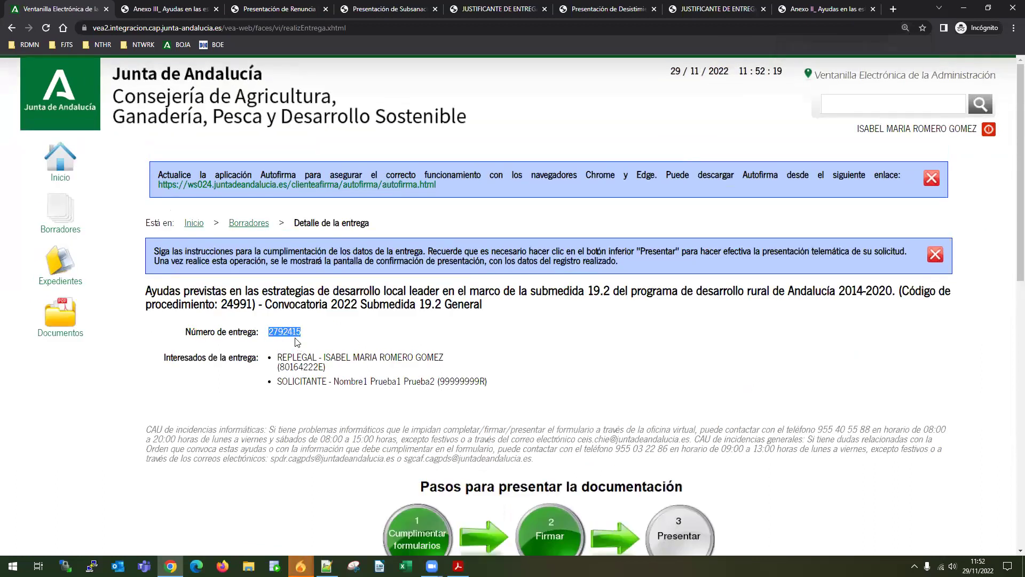
{"action": "key", "text": "ctrl+minus"}
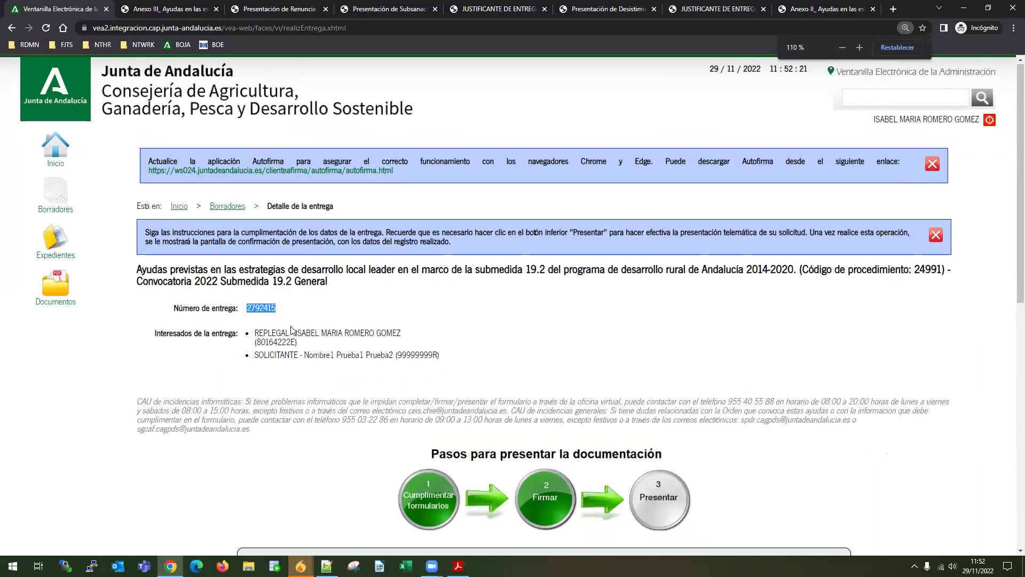
{"action": "scroll", "coordinate": [197, 84], "scroll_direction": "down", "scroll_amount": 1}
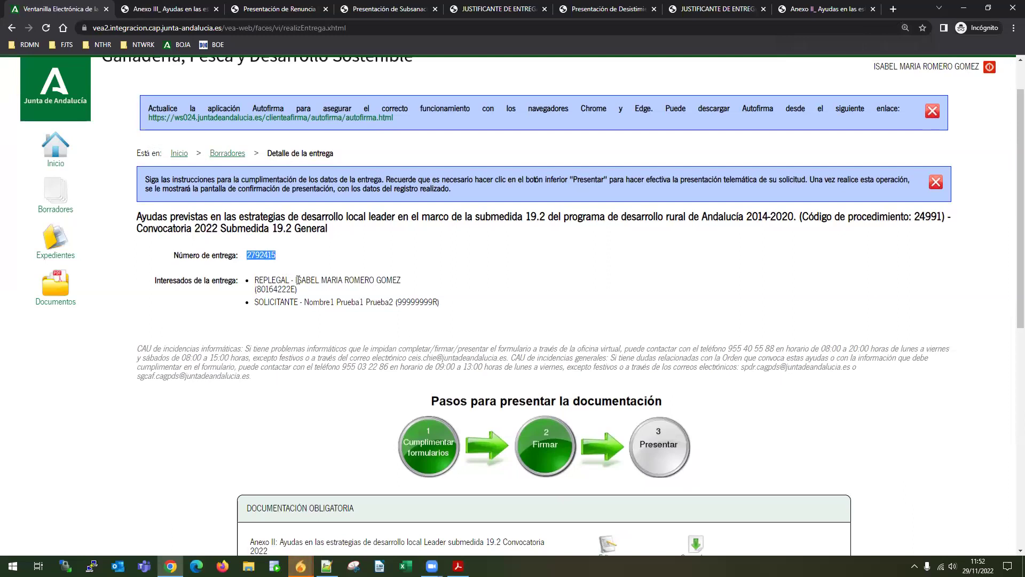
{"action": "key", "text": "ctrl+minus"}
{"action": "left_click", "coordinate": [46, 181]}
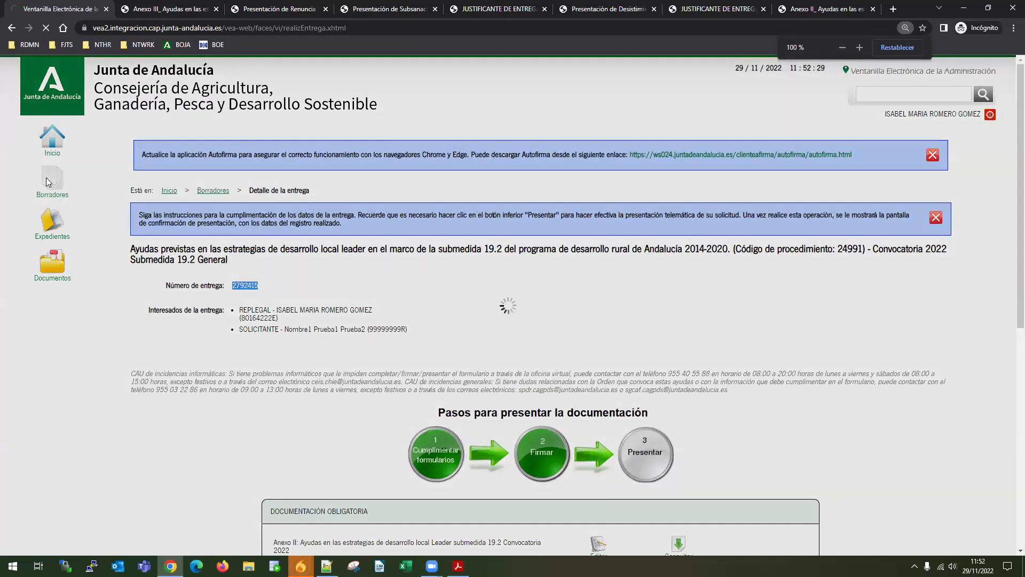
Find draft 2792415 in Borradores with Ctrl+F and open its Anexo II entry.
{"action": "key", "text": "ctrl+f"}
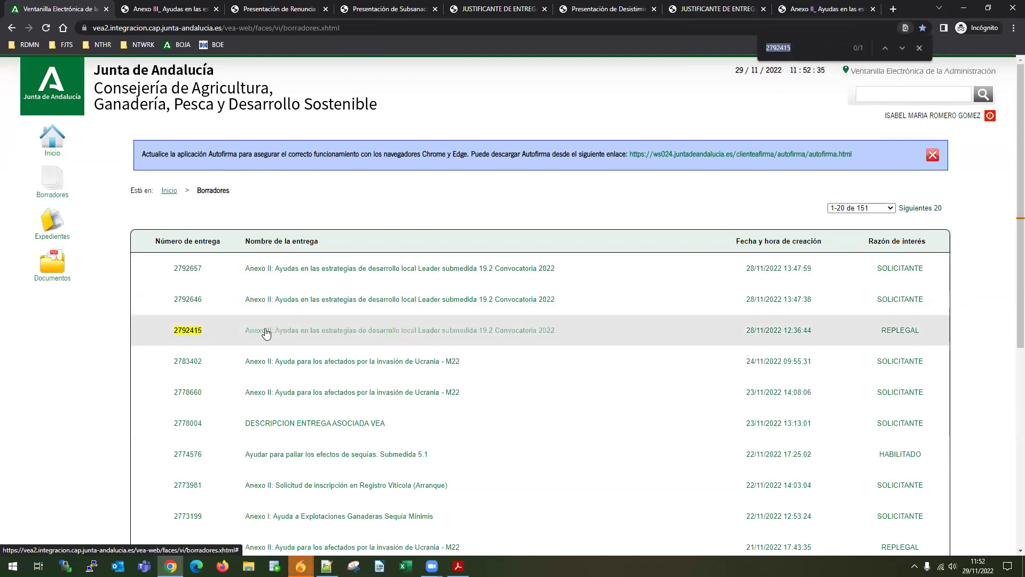
{"action": "scroll", "coordinate": [310, 329], "scroll_direction": "down", "scroll_amount": 1}
{"action": "scroll", "coordinate": [315, 323], "scroll_direction": "down", "scroll_amount": 2}
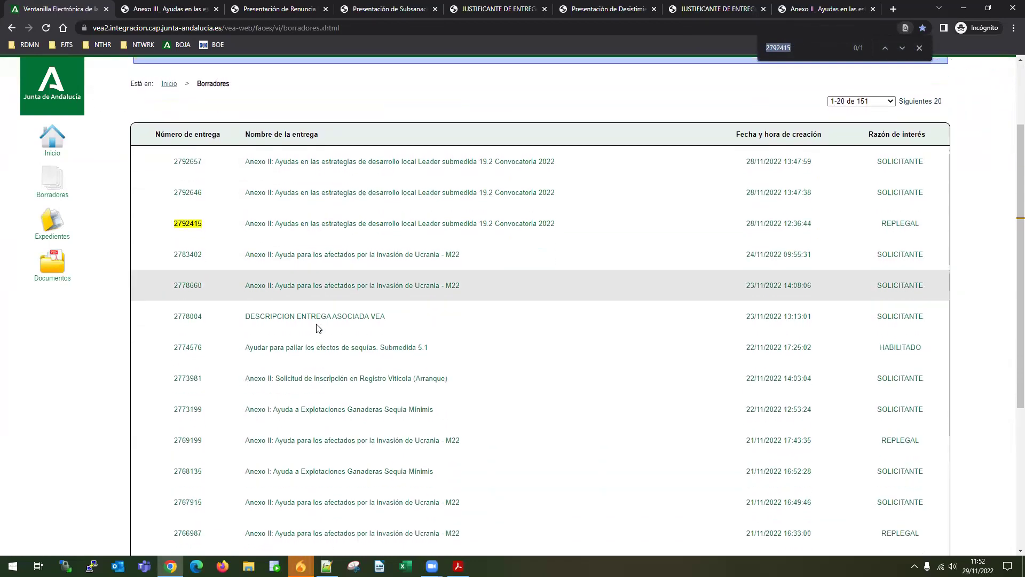
{"action": "scroll", "coordinate": [315, 277], "scroll_direction": "up", "scroll_amount": 1}
{"action": "scroll", "coordinate": [315, 235], "scroll_direction": "up", "scroll_amount": 2}
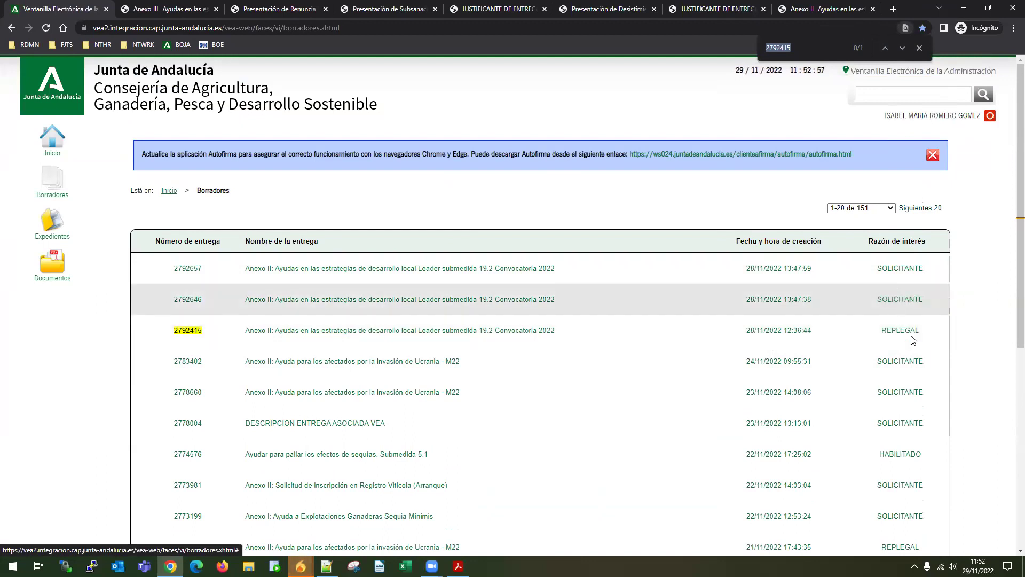
{"action": "left_click", "coordinate": [317, 330]}
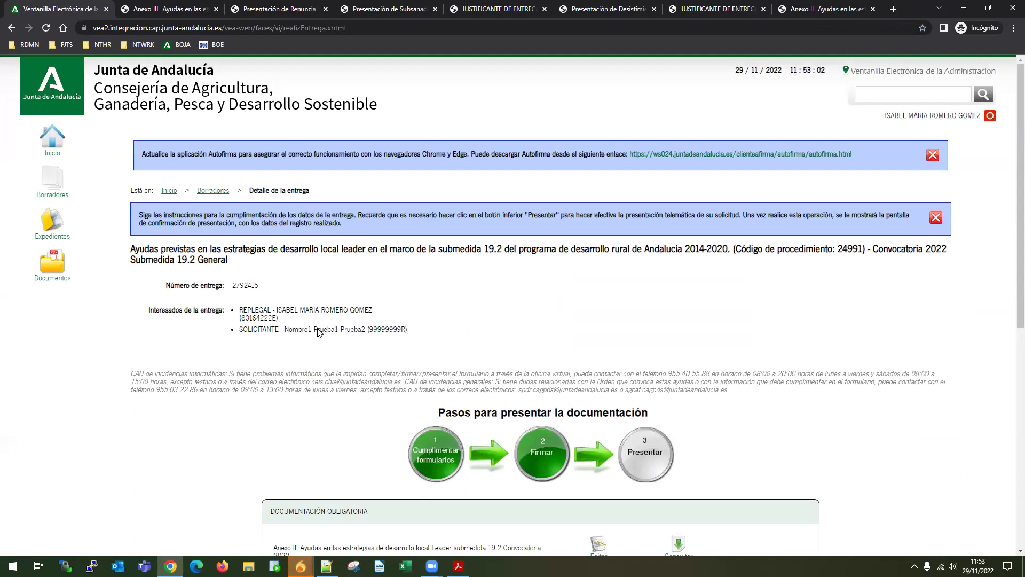
Mark the entry number 2792415 on the detail page, then go to Expedientes.
{"action": "scroll", "coordinate": [448, 329], "scroll_direction": "down", "scroll_amount": 1}
{"action": "double_click", "coordinate": [247, 233]}
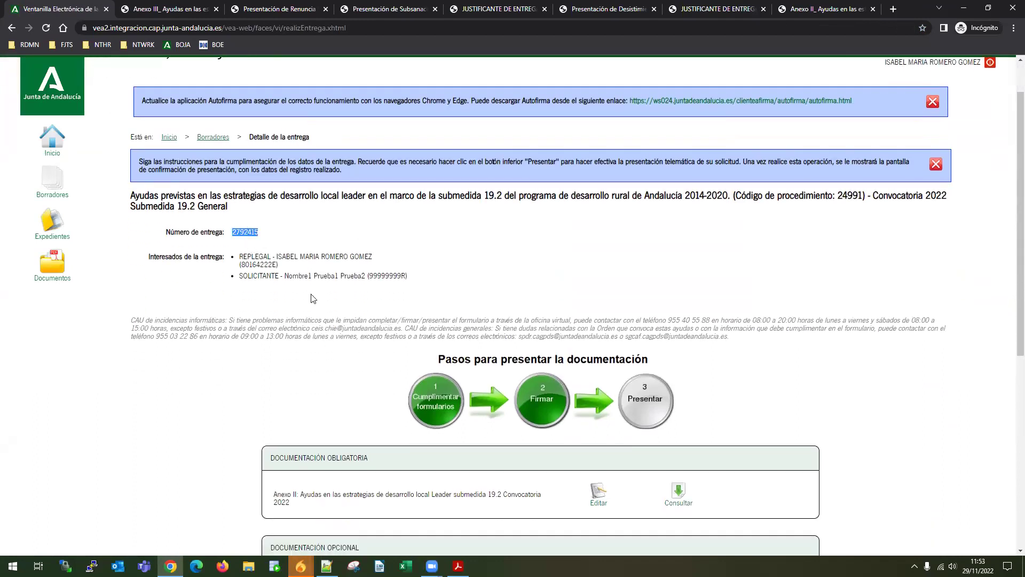
{"action": "scroll", "coordinate": [314, 298], "scroll_direction": "down", "scroll_amount": 1}
{"action": "scroll", "coordinate": [597, 474], "scroll_direction": "up", "scroll_amount": 1}
{"action": "left_click", "coordinate": [56, 223]}
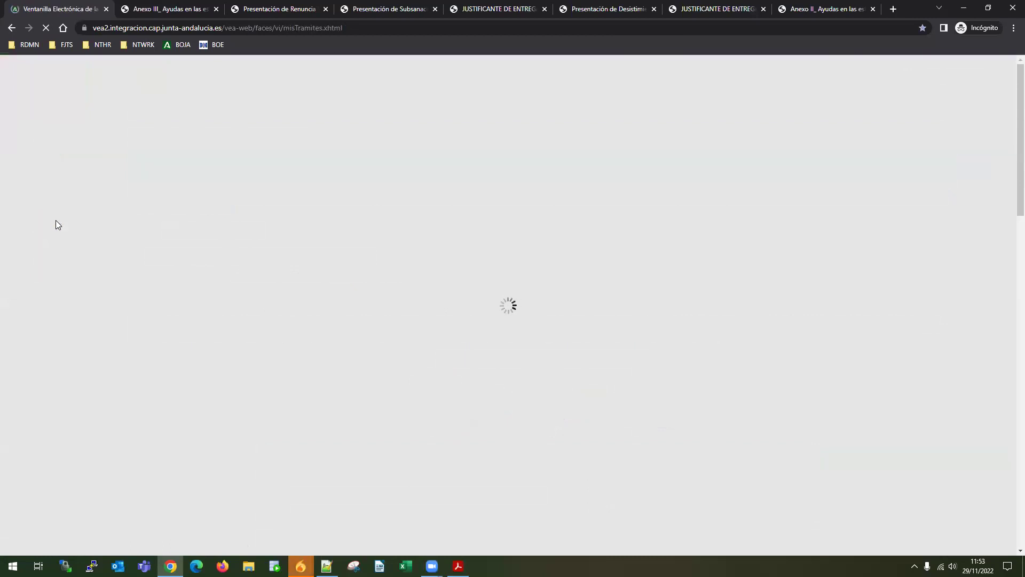
Scroll through the Expedientes results list of 40 case files.
{"action": "scroll", "coordinate": [94, 231], "scroll_direction": "down", "scroll_amount": 5}
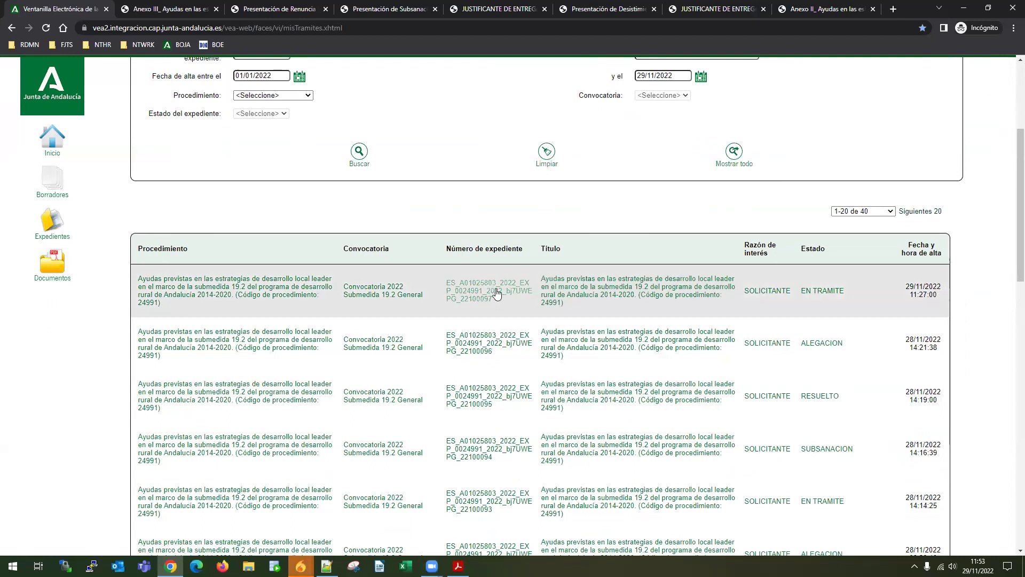
{"action": "scroll", "coordinate": [497, 293], "scroll_direction": "down", "scroll_amount": 1}
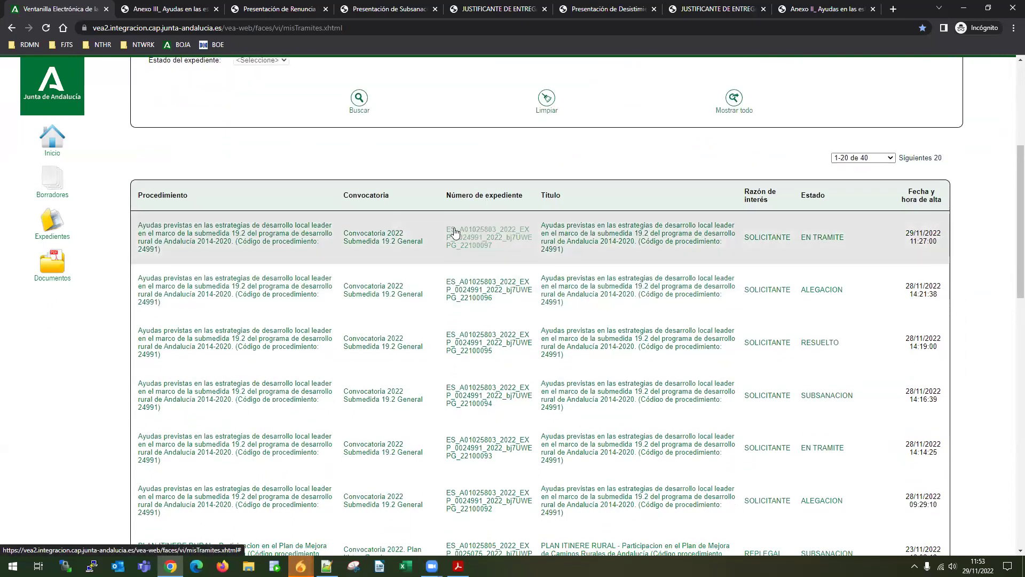
{"action": "scroll", "coordinate": [491, 340], "scroll_direction": "down", "scroll_amount": 1}
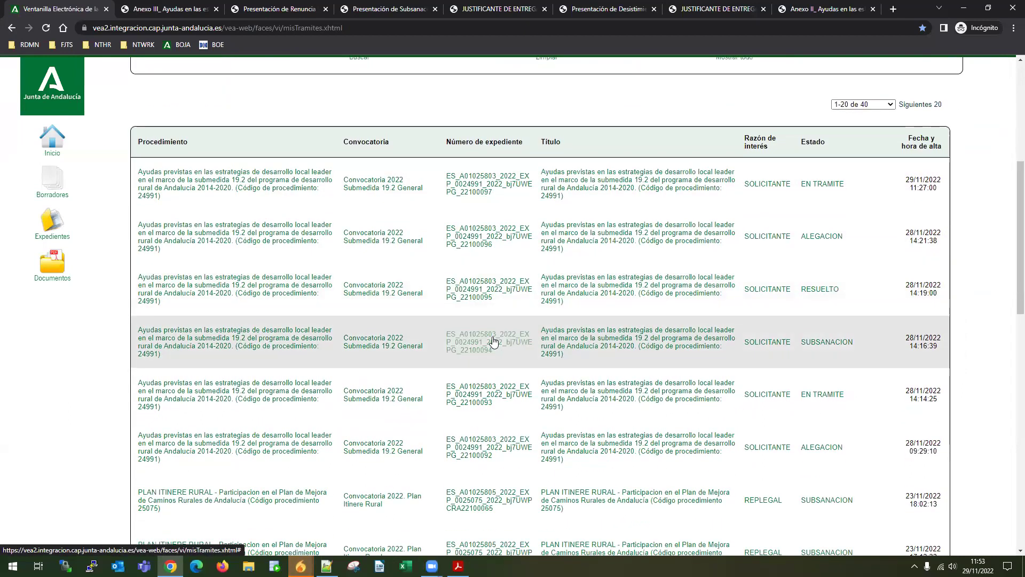
{"action": "scroll", "coordinate": [493, 342], "scroll_direction": "up", "scroll_amount": 3}
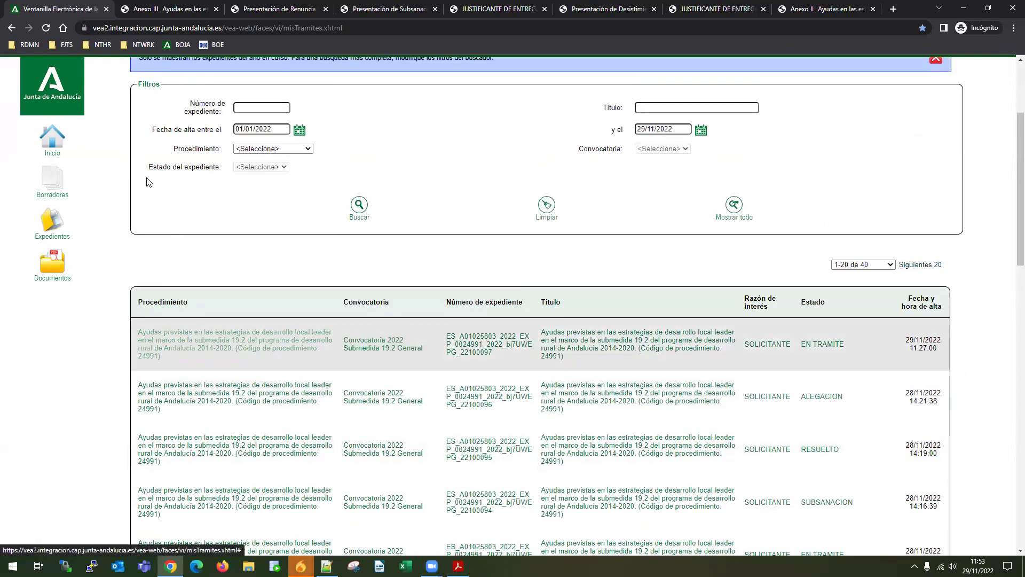
{"action": "scroll", "coordinate": [704, 197], "scroll_direction": "up", "scroll_amount": 1}
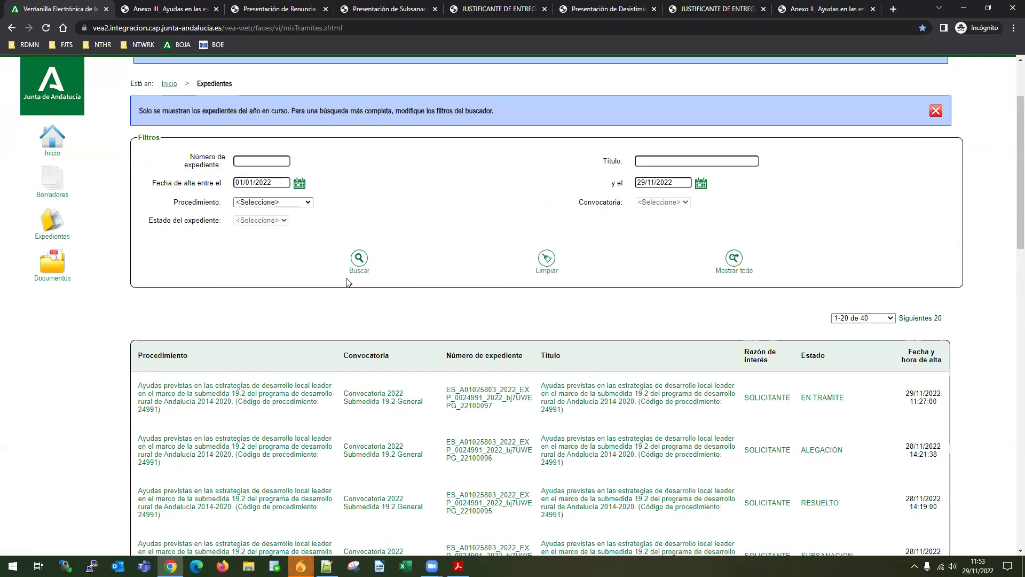
{"action": "scroll", "coordinate": [348, 281], "scroll_direction": "up", "scroll_amount": 2}
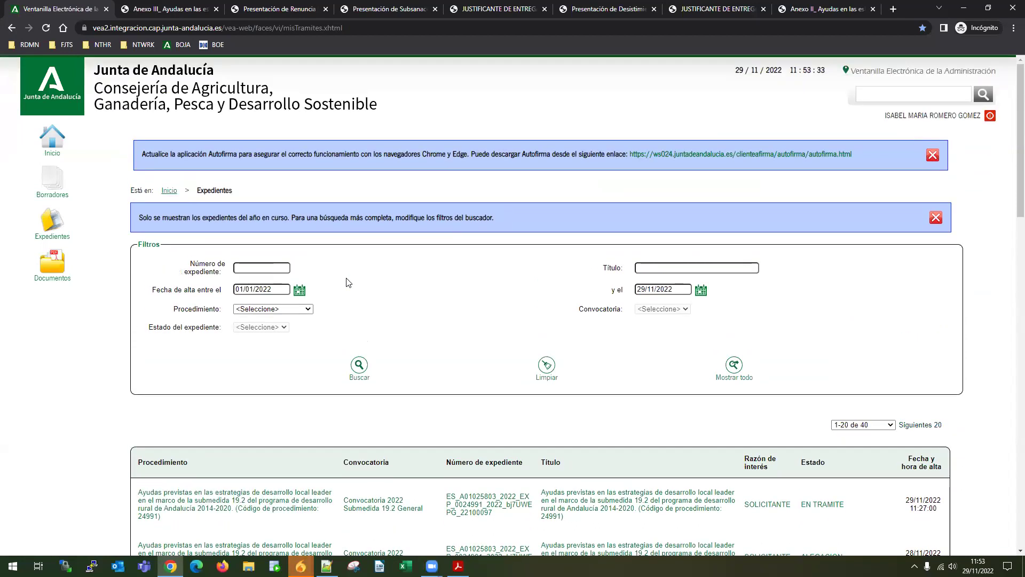
{"action": "left_click", "coordinate": [45, 141]}
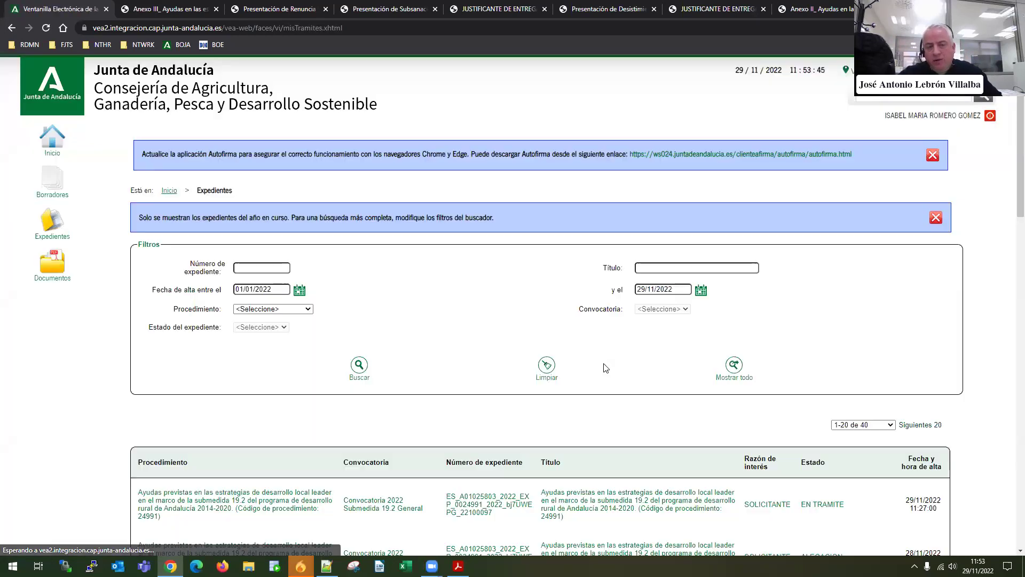
Zoom in, mark part of the newest case number EPG_22100097, then zoom back out.
{"action": "scroll", "coordinate": [561, 329], "scroll_direction": "down", "scroll_amount": 3}
{"action": "key", "text": "ctrl+plus"}
{"action": "key", "text": "ctrl+plus"}
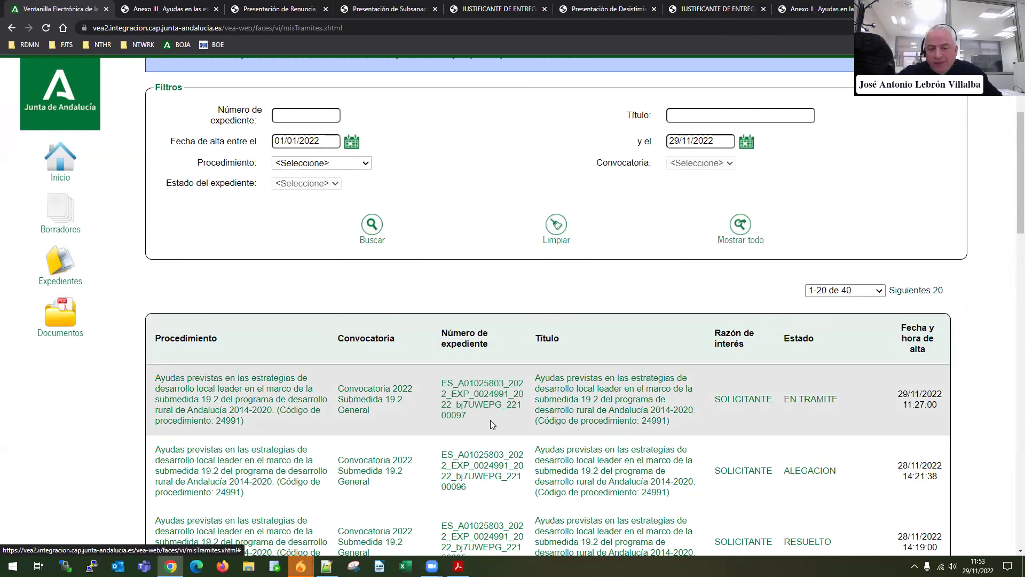
{"action": "left_click_drag", "start_coordinate": [482, 411], "coordinate": [532, 414]}
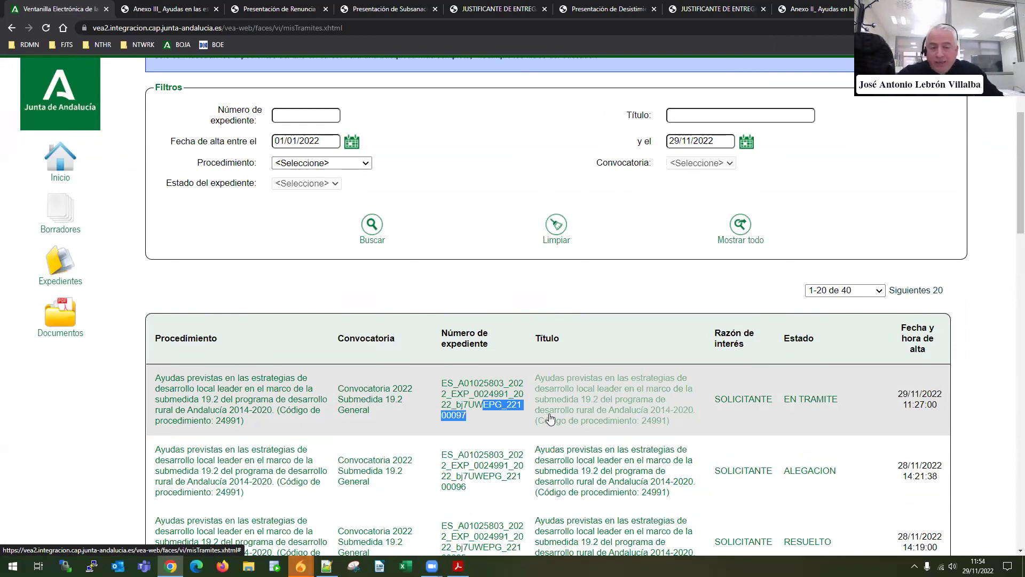
{"action": "key", "text": "ctrl+minus"}
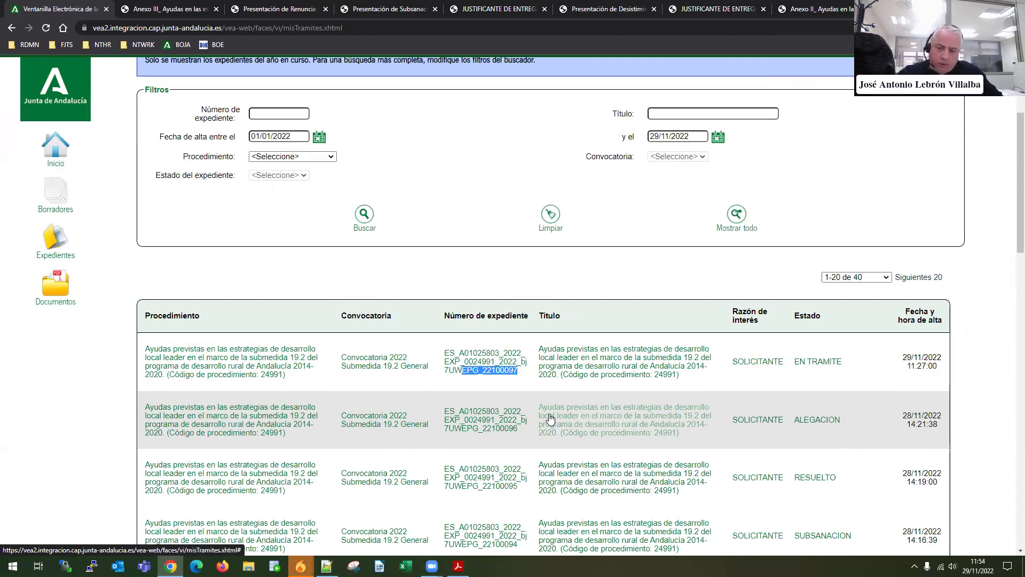
{"action": "scroll", "coordinate": [550, 419], "scroll_direction": "up", "scroll_amount": 3}
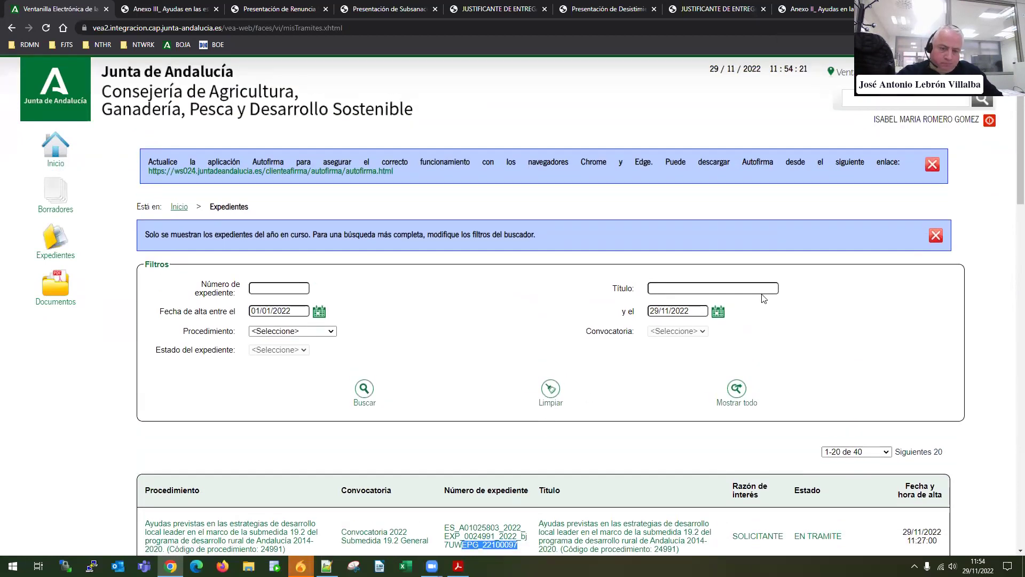
Log out, search for procedure 24991, and start a Nueva solicitud for it.
{"action": "left_click", "coordinate": [989, 120]}
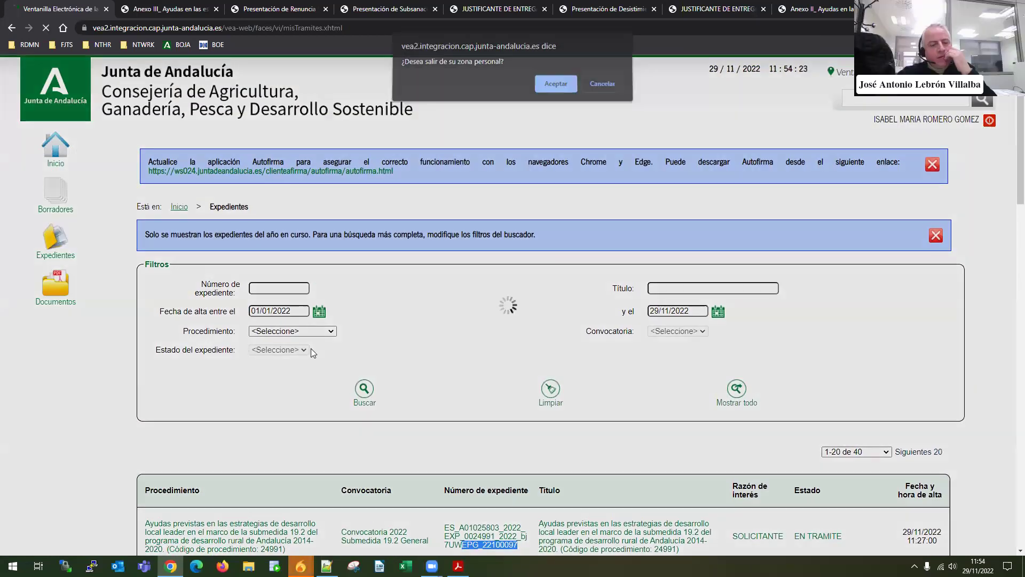
{"action": "left_click", "coordinate": [553, 88]}
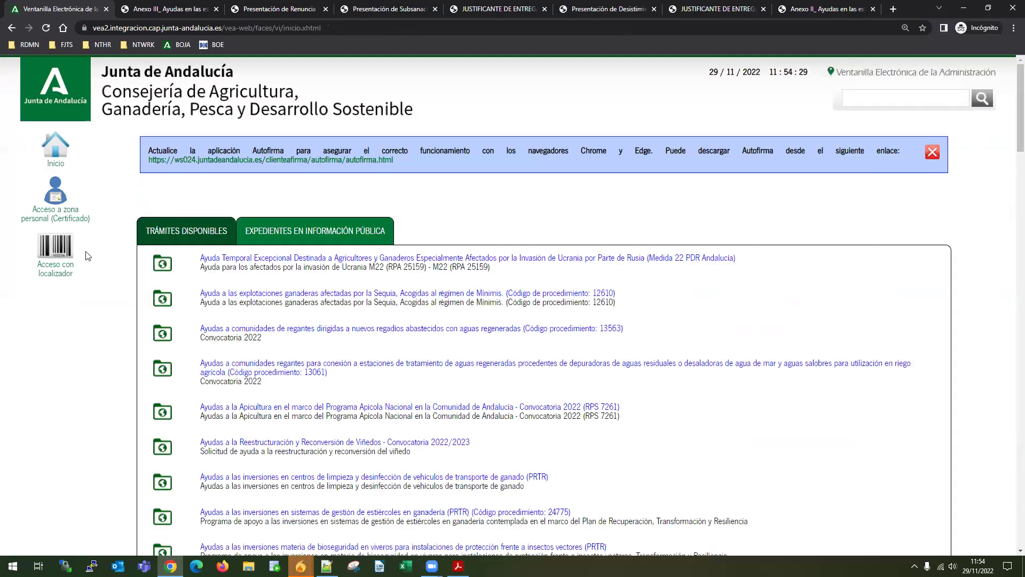
{"action": "left_click", "coordinate": [913, 99]}
{"action": "type", "text": "24991"}
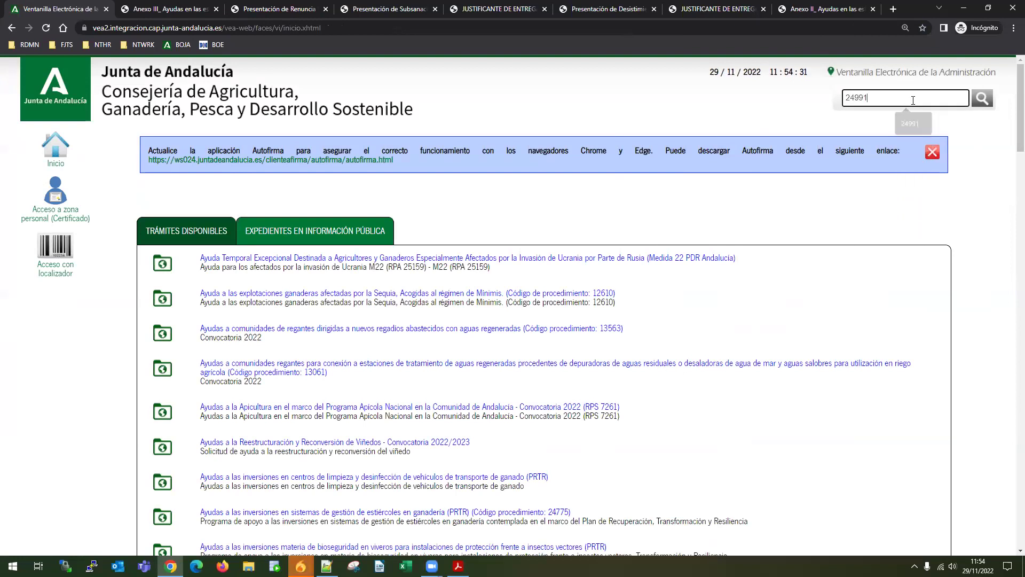
{"action": "key", "text": "Return"}
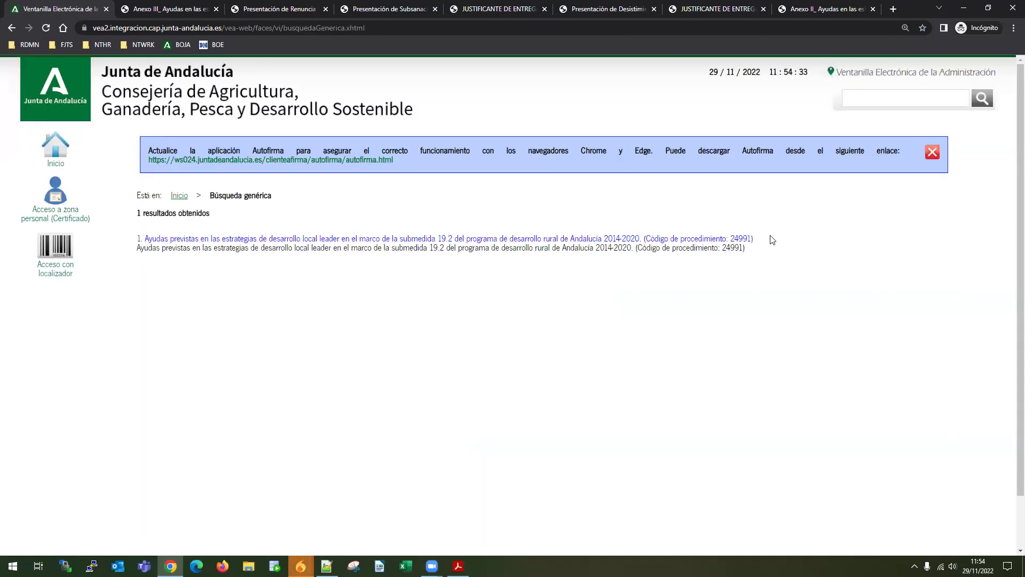
{"action": "left_click", "coordinate": [750, 238]}
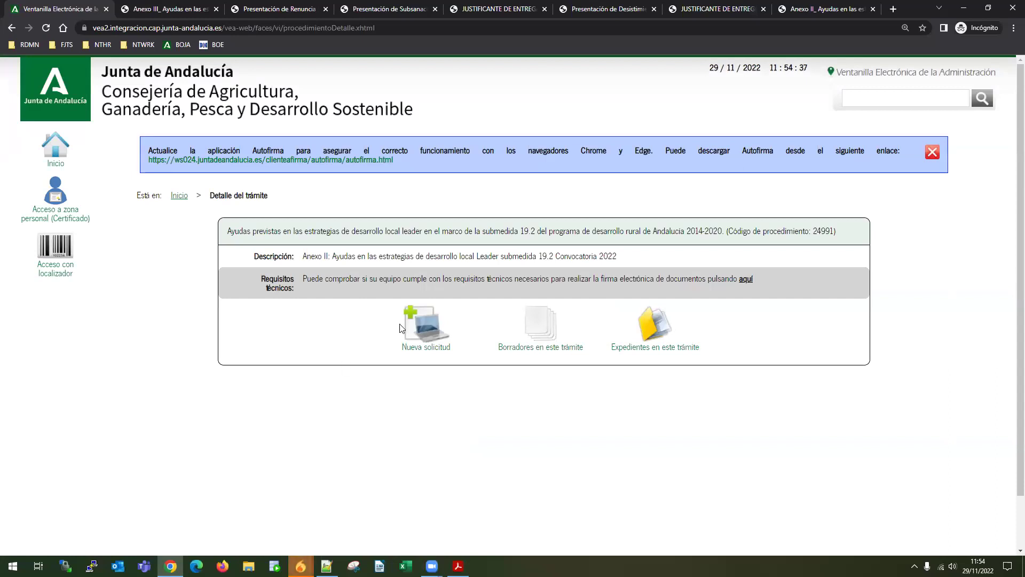
{"action": "left_click", "coordinate": [423, 316]}
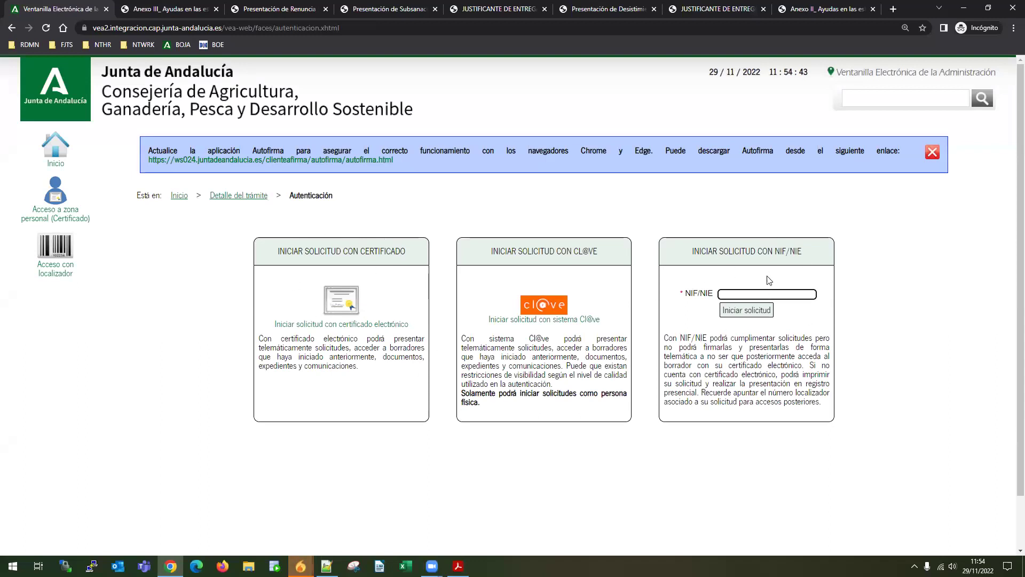
Enter the applicant's NIF/NIE and start the new request with Iniciar solicitud.
{"action": "left_click", "coordinate": [760, 292]}
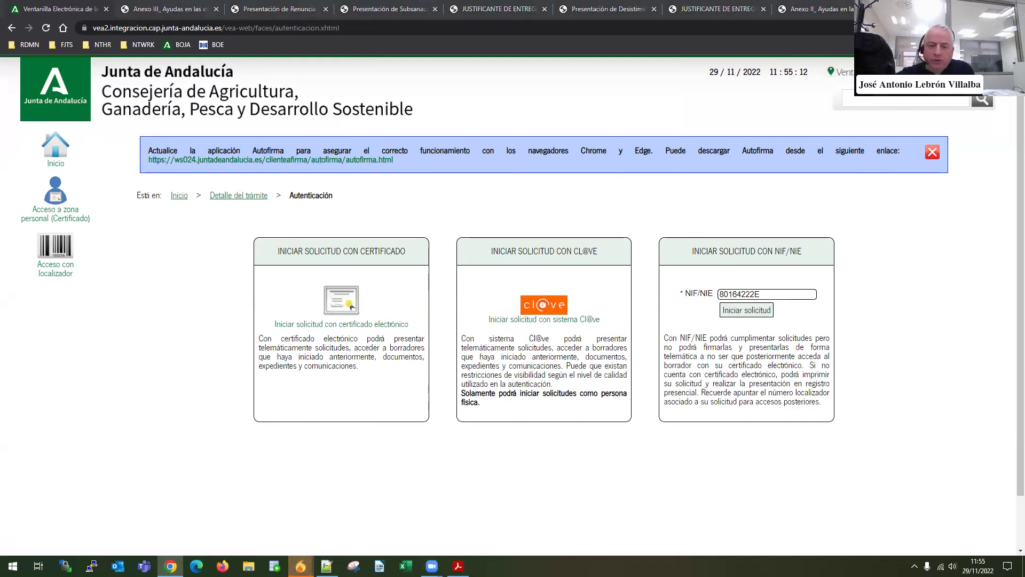
{"action": "left_click", "coordinate": [771, 330]}
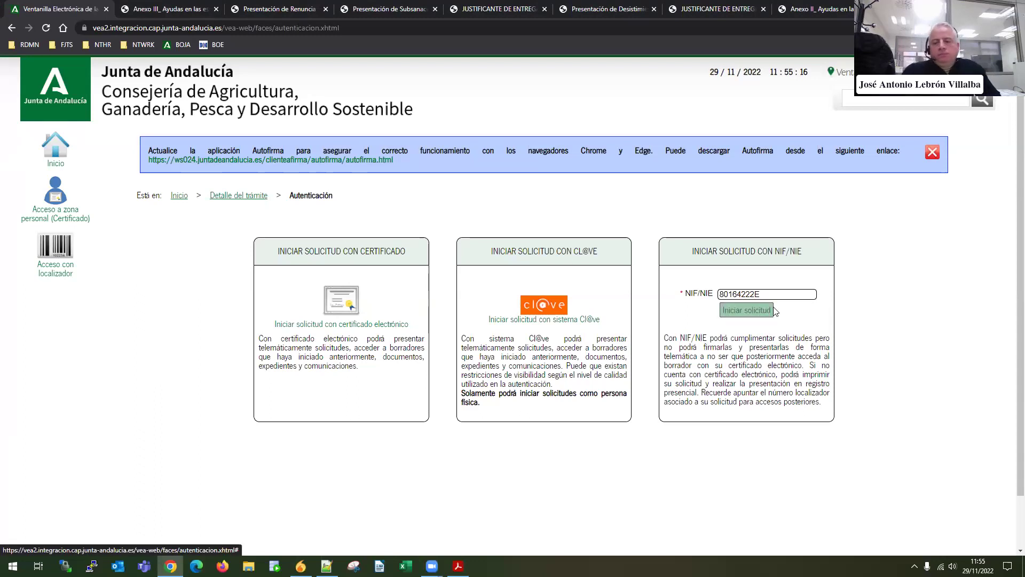
{"action": "left_click", "coordinate": [745, 311]}
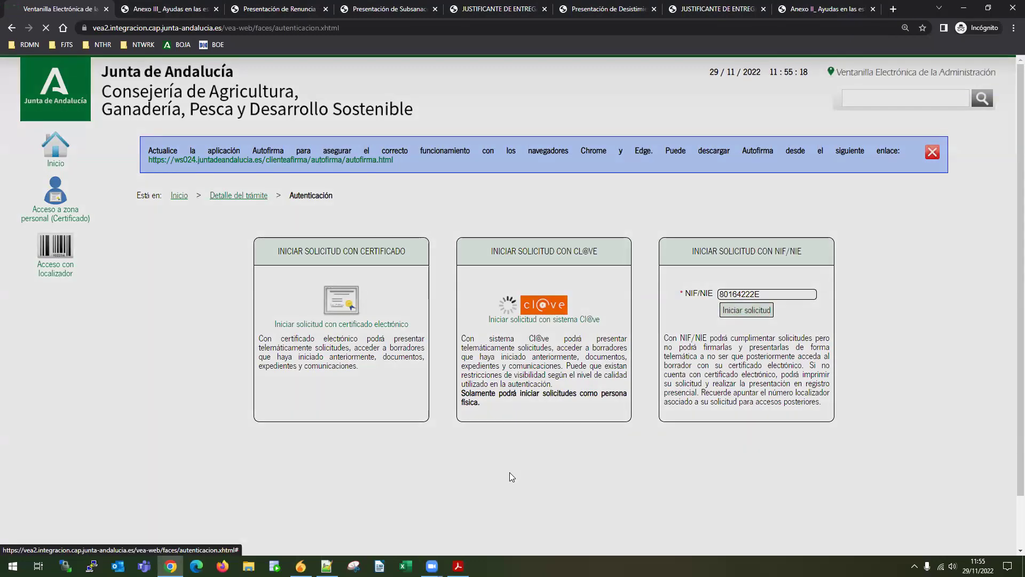
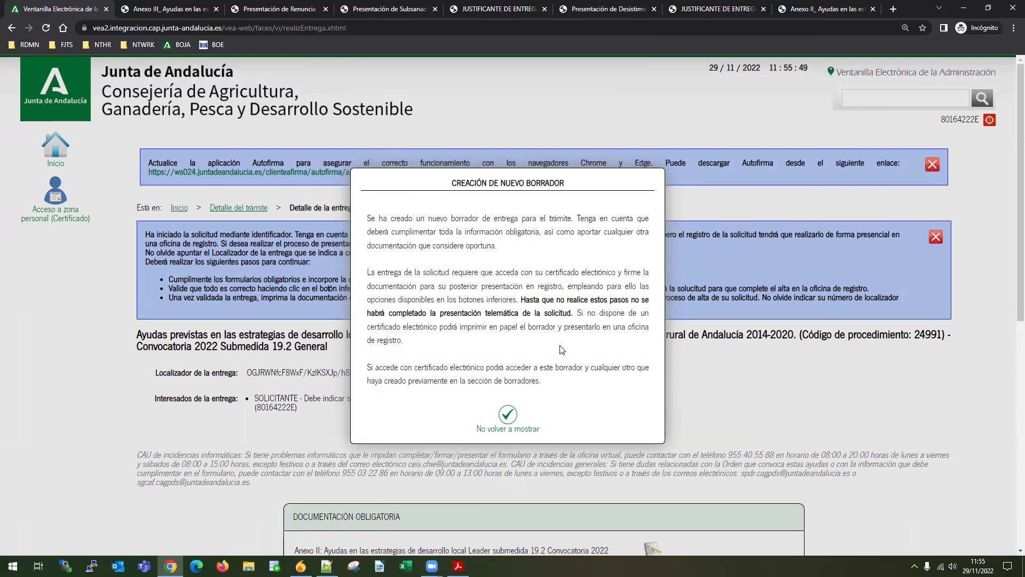
Dismiss the new-draft notice and select the delivery locator code.
{"action": "left_click", "coordinate": [507, 414]}
{"action": "scroll", "coordinate": [160, 276], "scroll_direction": "down", "scroll_amount": 2}
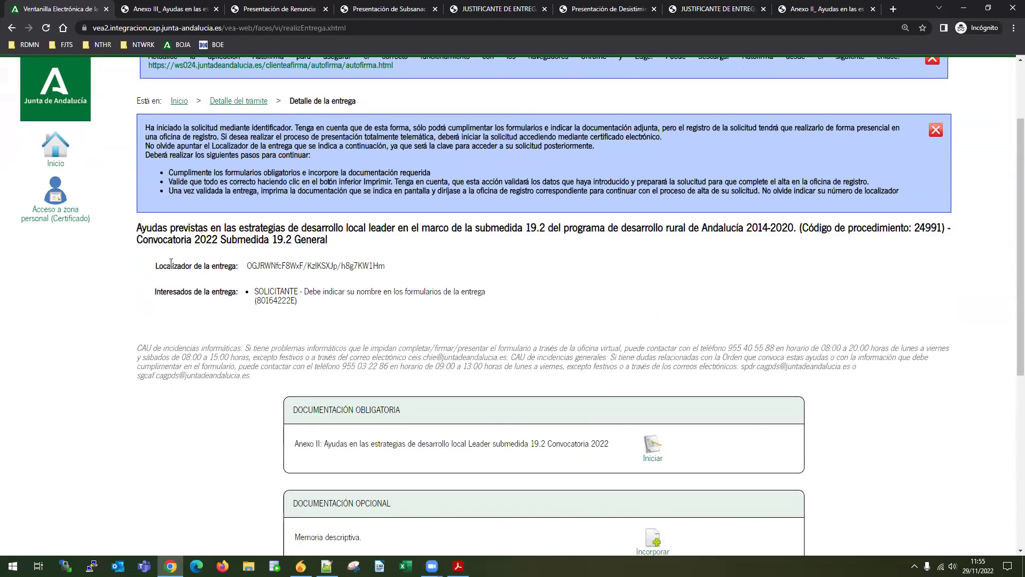
{"action": "left_click_drag", "start_coordinate": [159, 265], "coordinate": [389, 269]}
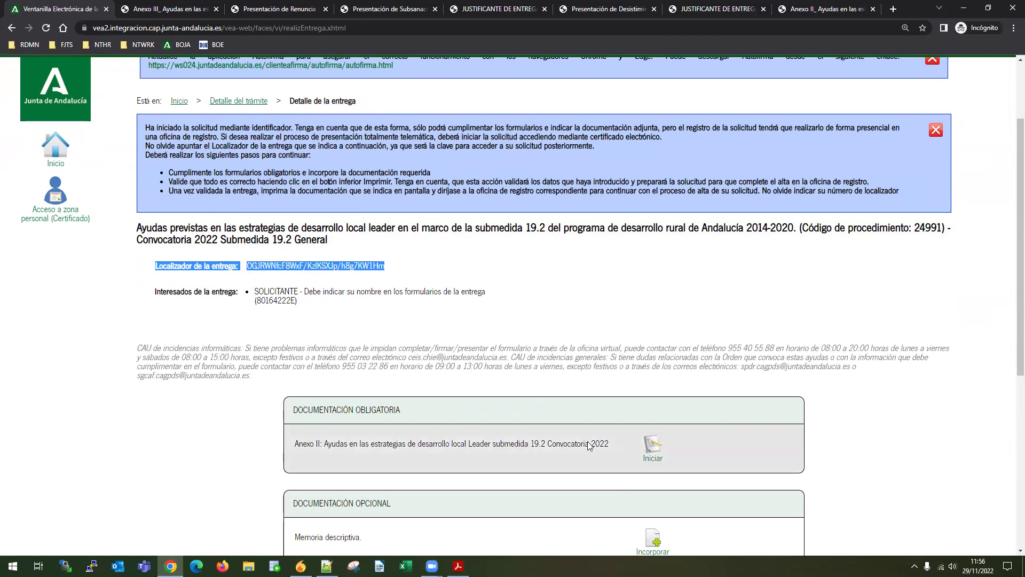
{"action": "left_click", "coordinate": [648, 446]}
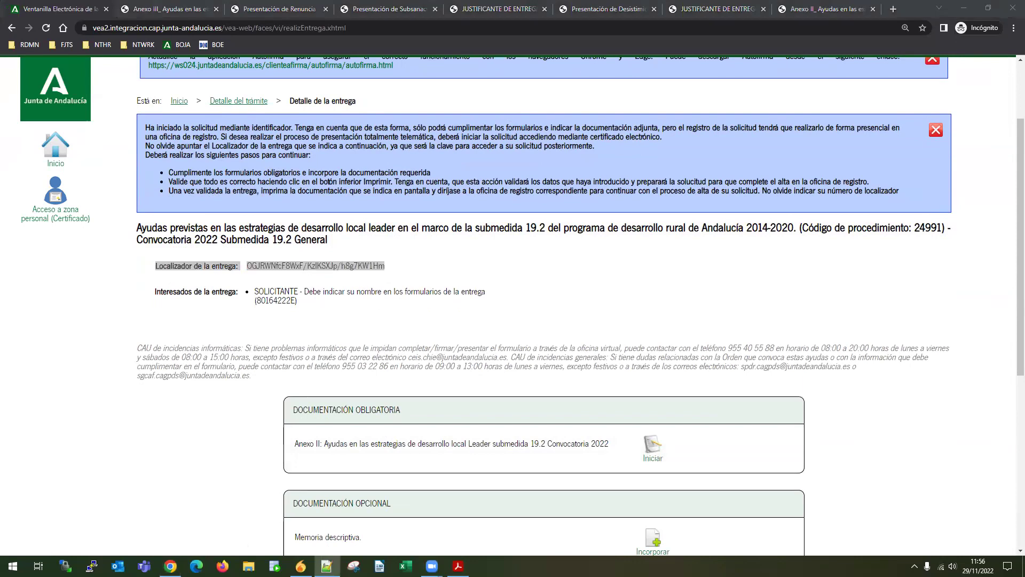
Scroll down to Documentación obligatoria and start the Anexo II form.
{"action": "left_click", "coordinate": [263, 298]}
{"action": "scroll", "coordinate": [251, 256], "scroll_direction": "down", "scroll_amount": 1}
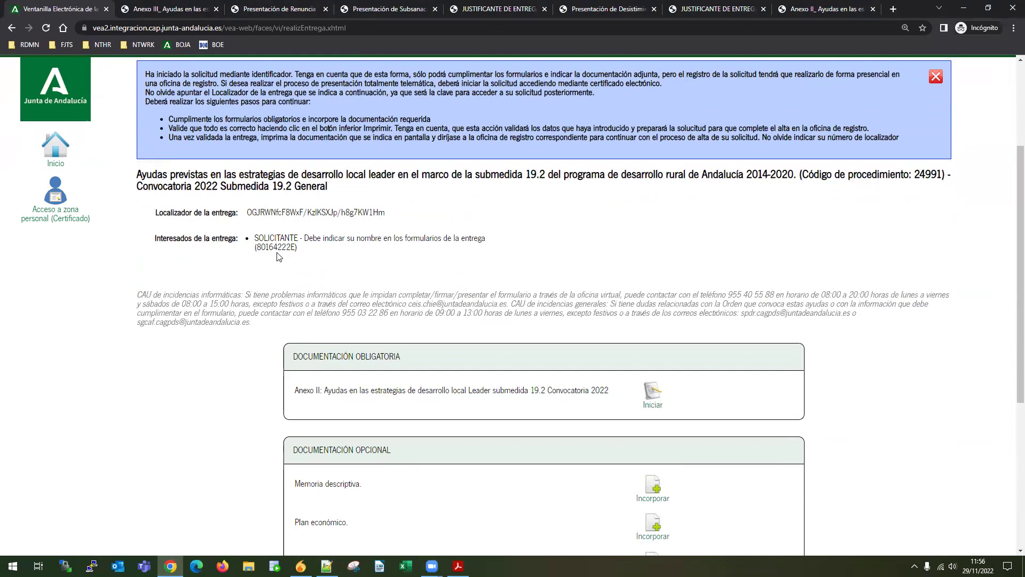
{"action": "scroll", "coordinate": [277, 259], "scroll_direction": "down", "scroll_amount": 2}
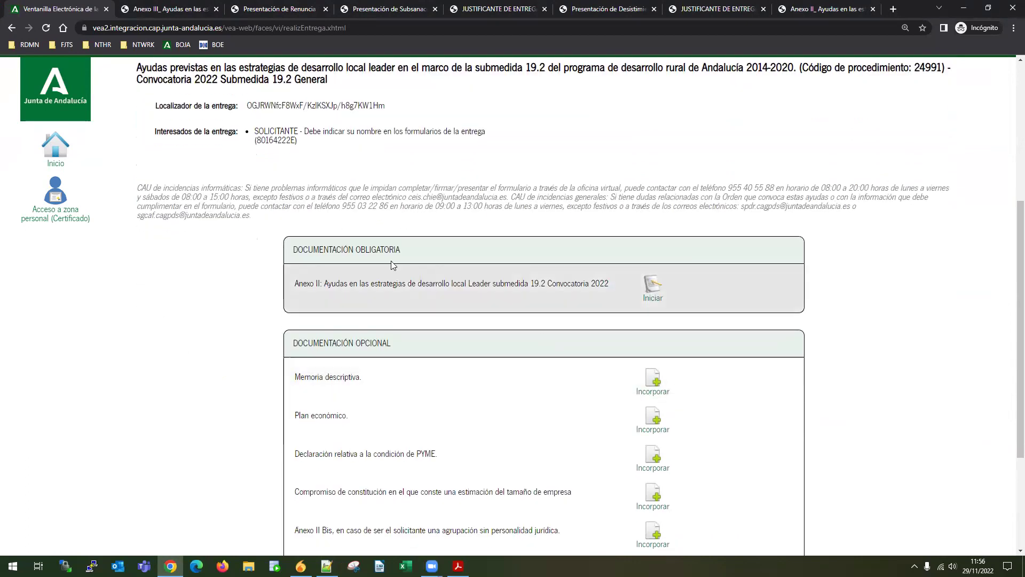
{"action": "scroll", "coordinate": [359, 284], "scroll_direction": "down", "scroll_amount": 1}
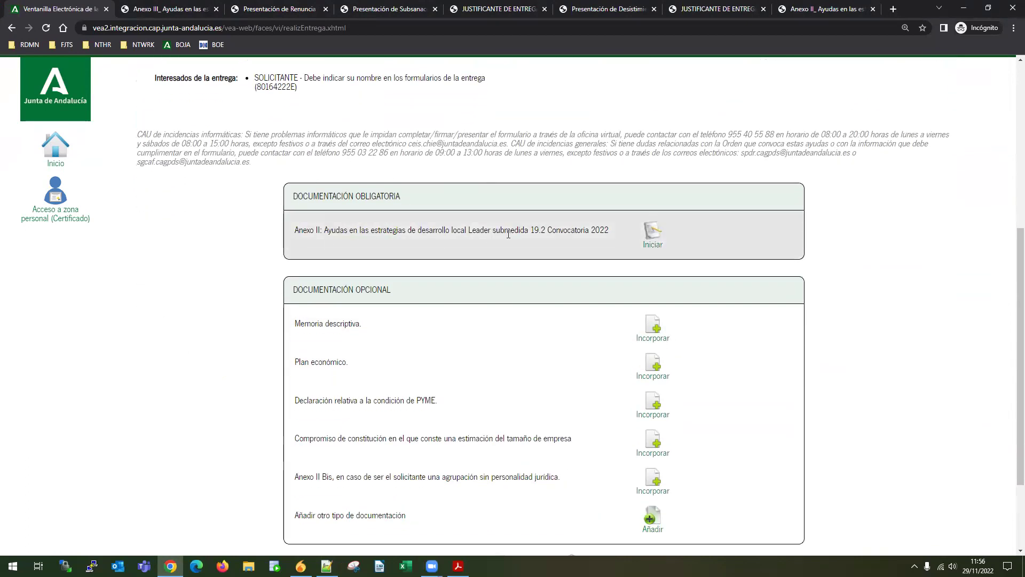
{"action": "scroll", "coordinate": [508, 234], "scroll_direction": "down", "scroll_amount": 1}
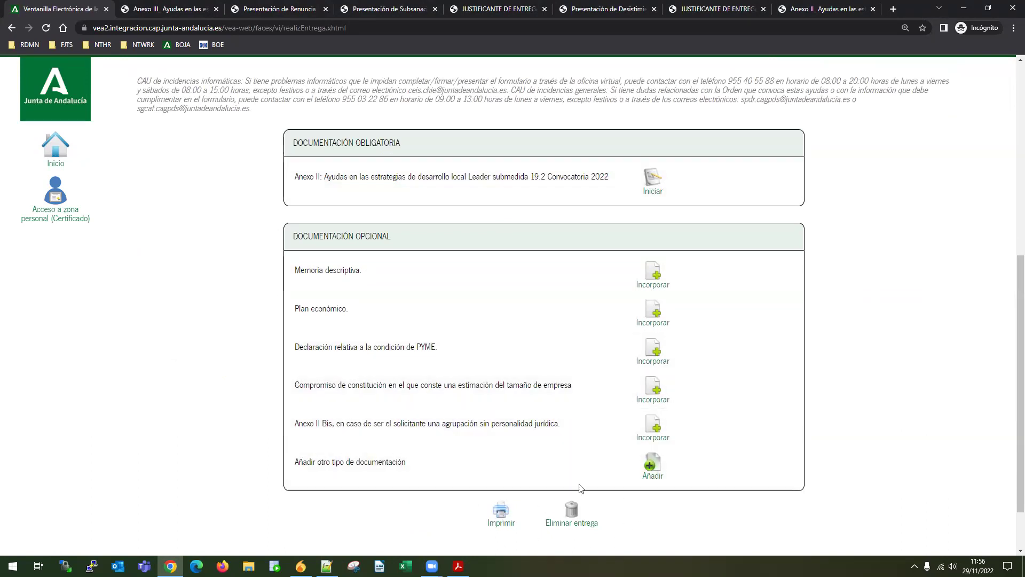
{"action": "scroll", "coordinate": [442, 517], "scroll_direction": "down", "scroll_amount": 1}
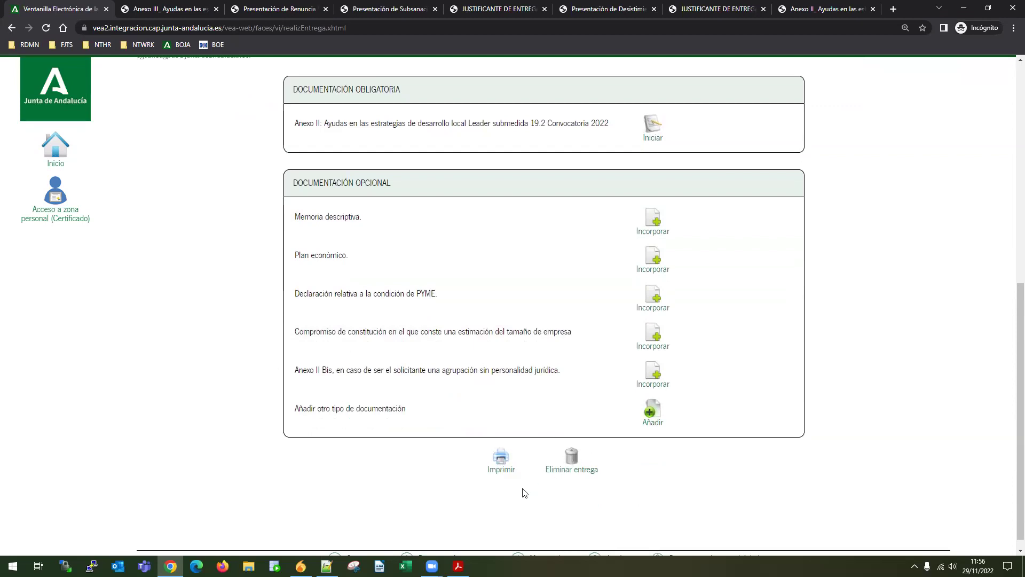
{"action": "scroll", "coordinate": [525, 492], "scroll_direction": "up", "scroll_amount": 1}
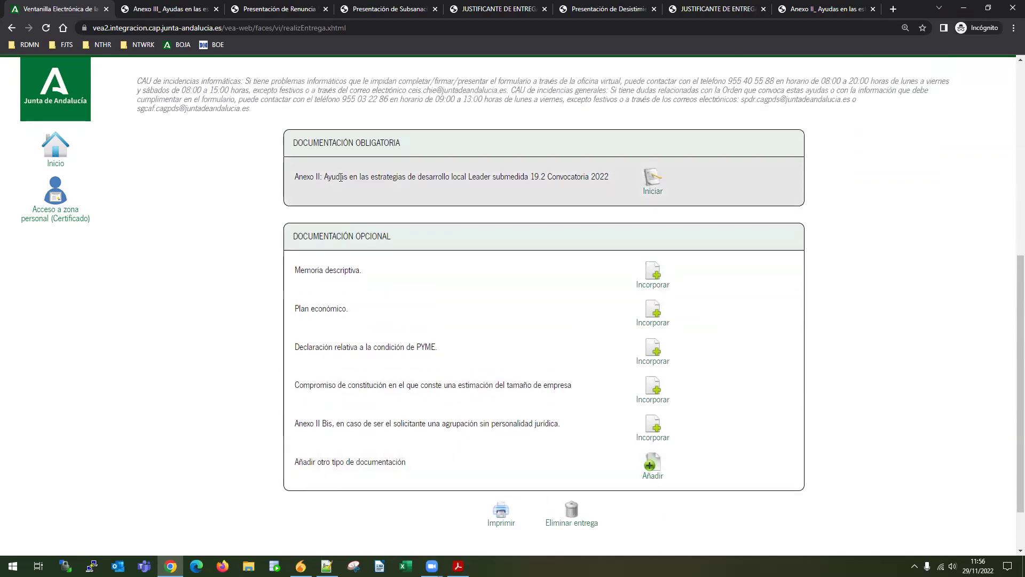
{"action": "left_click", "coordinate": [652, 178]}
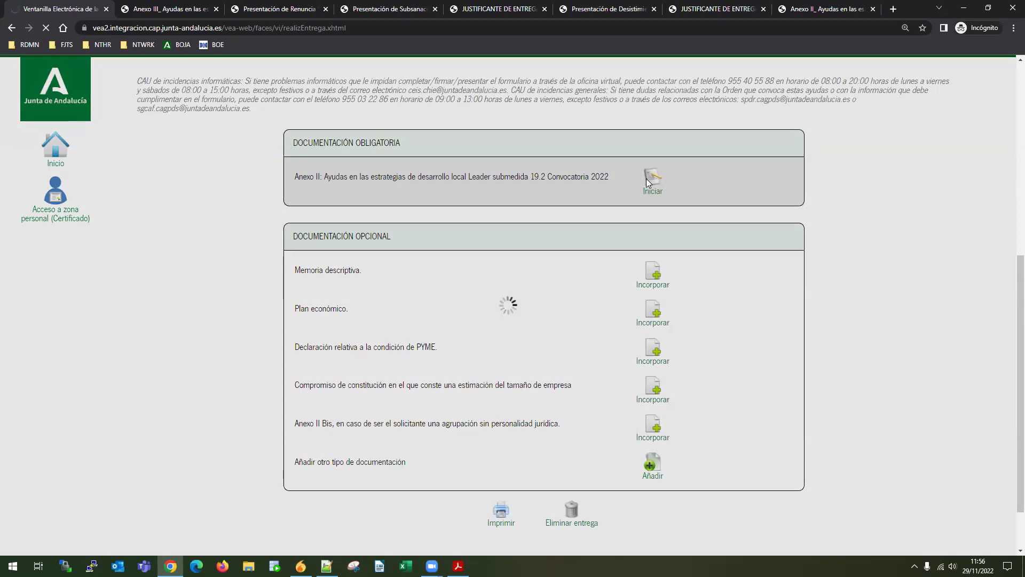
Choose SOLICITANTE so the applicant applies on their own behalf.
{"action": "scroll", "coordinate": [645, 167], "scroll_direction": "down", "scroll_amount": 4}
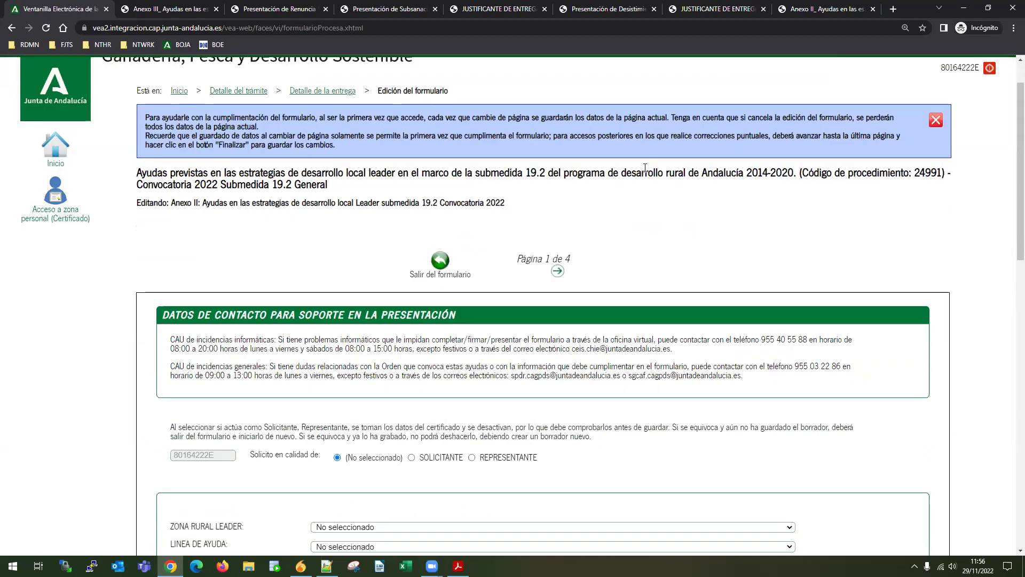
{"action": "scroll", "coordinate": [219, 297], "scroll_direction": "down", "scroll_amount": 1}
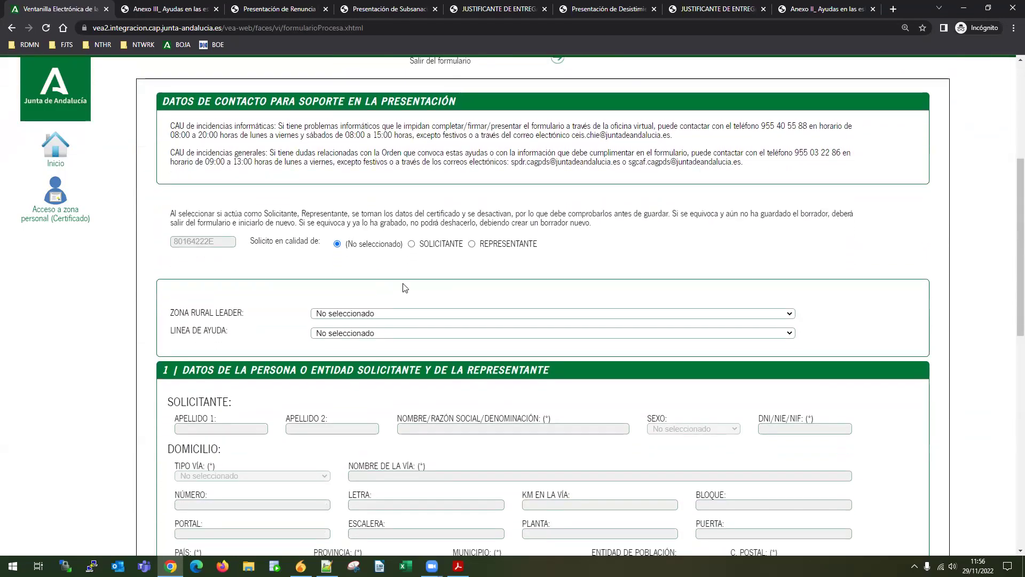
{"action": "left_click", "coordinate": [412, 243]}
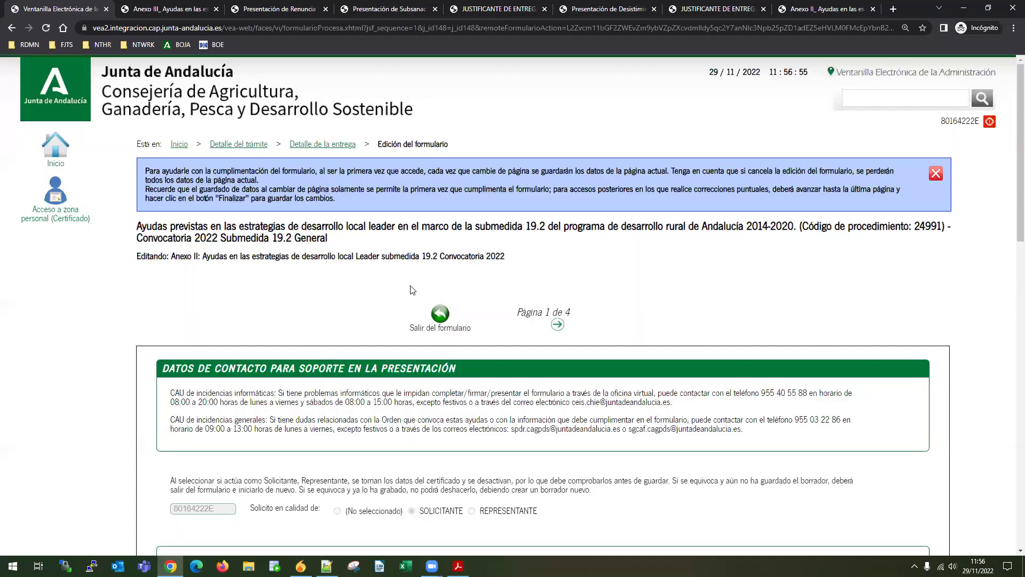
{"action": "scroll", "coordinate": [374, 288], "scroll_direction": "down", "scroll_amount": 8}
{"action": "left_click", "coordinate": [258, 265]}
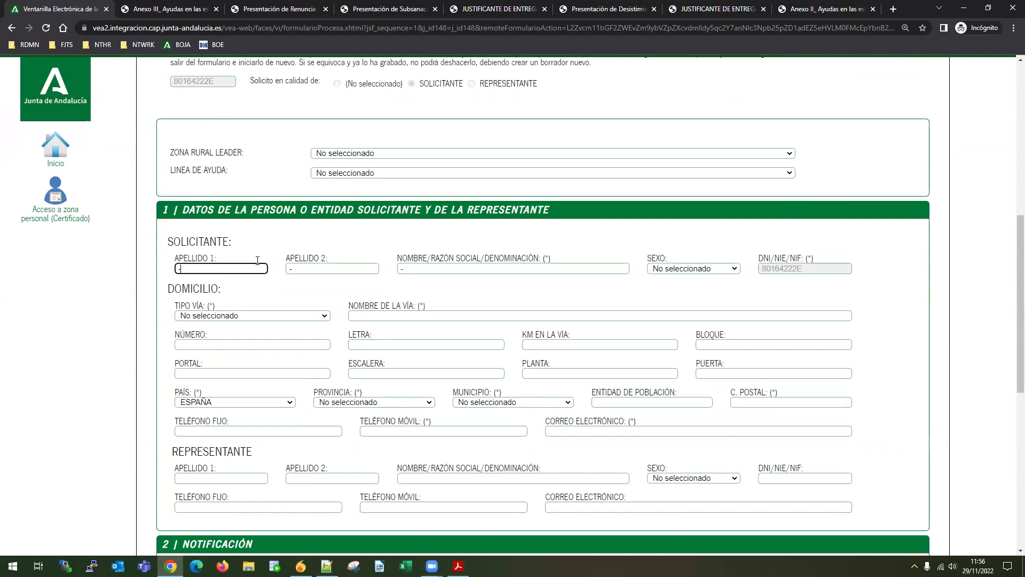
{"action": "left_click", "coordinate": [311, 268]}
{"action": "left_click", "coordinate": [455, 267]}
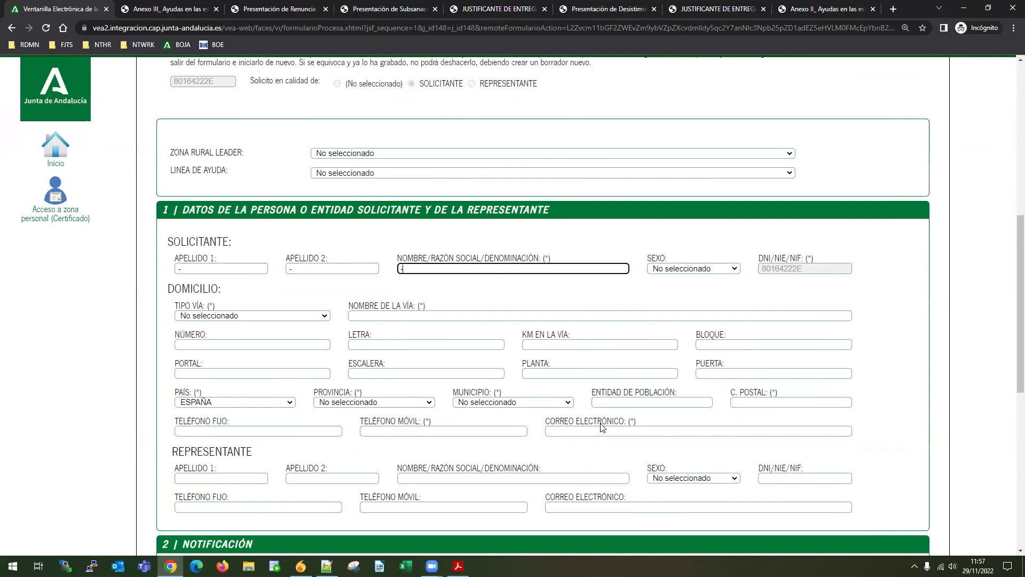
Select Los Vélez as the Leader rural zone and aid line 1 for agricultural projects.
{"action": "scroll", "coordinate": [602, 426], "scroll_direction": "up", "scroll_amount": 1}
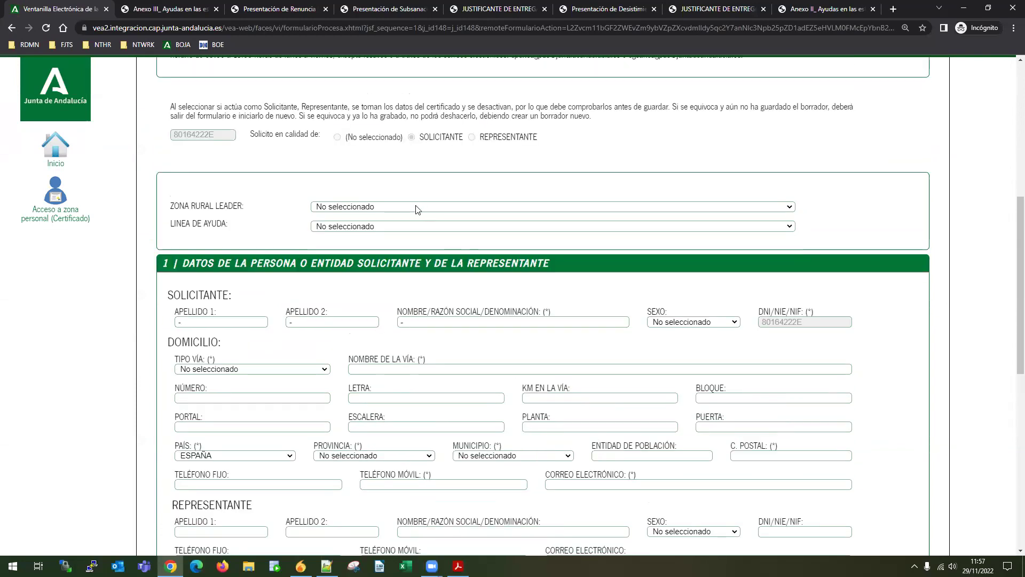
{"action": "left_click", "coordinate": [417, 208]}
{"action": "left_click", "coordinate": [397, 267]}
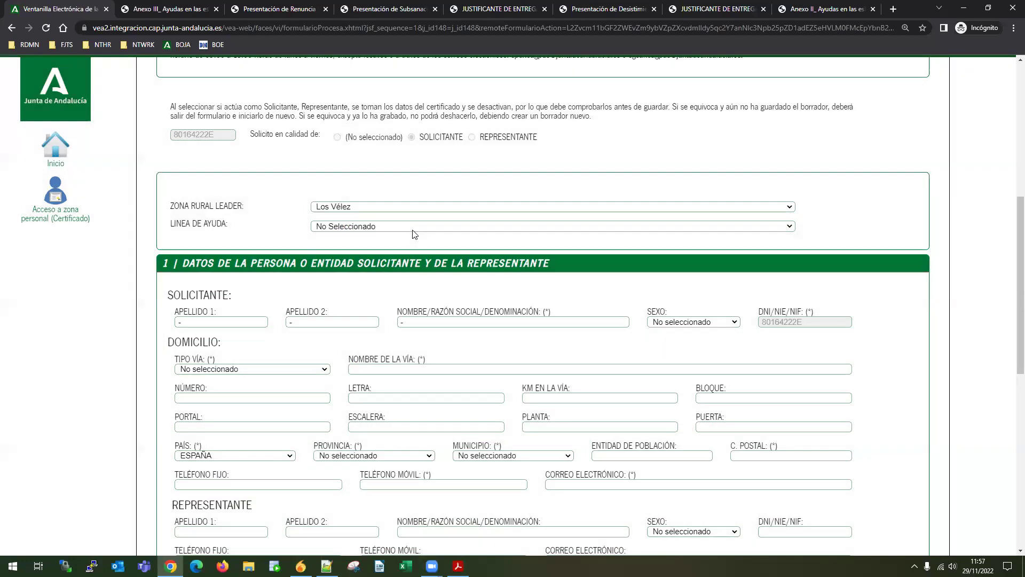
{"action": "left_click", "coordinate": [412, 227]}
{"action": "left_click", "coordinate": [414, 243]}
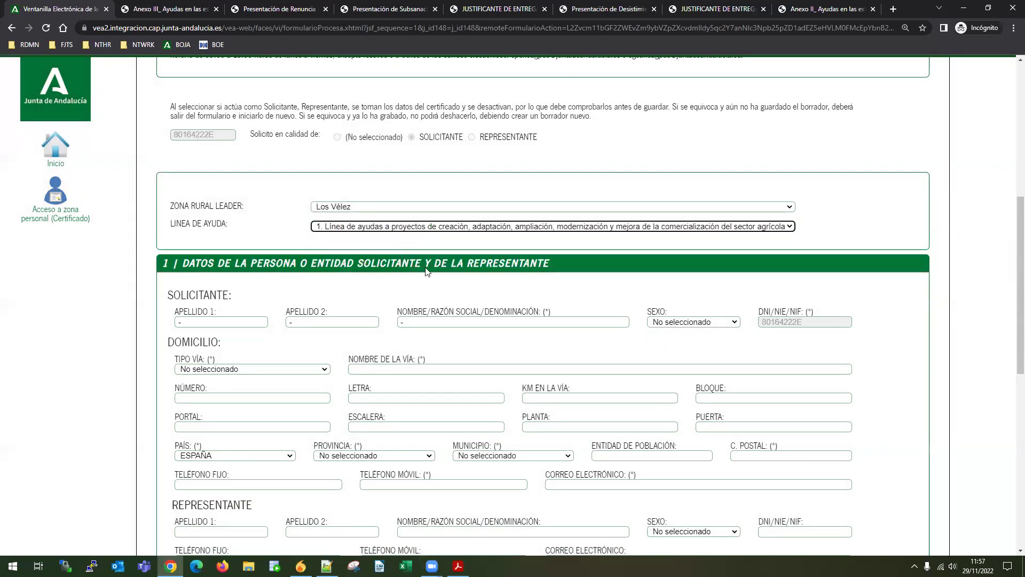
{"action": "scroll", "coordinate": [270, 260], "scroll_direction": "down", "scroll_amount": 1}
{"action": "left_click", "coordinate": [242, 267]}
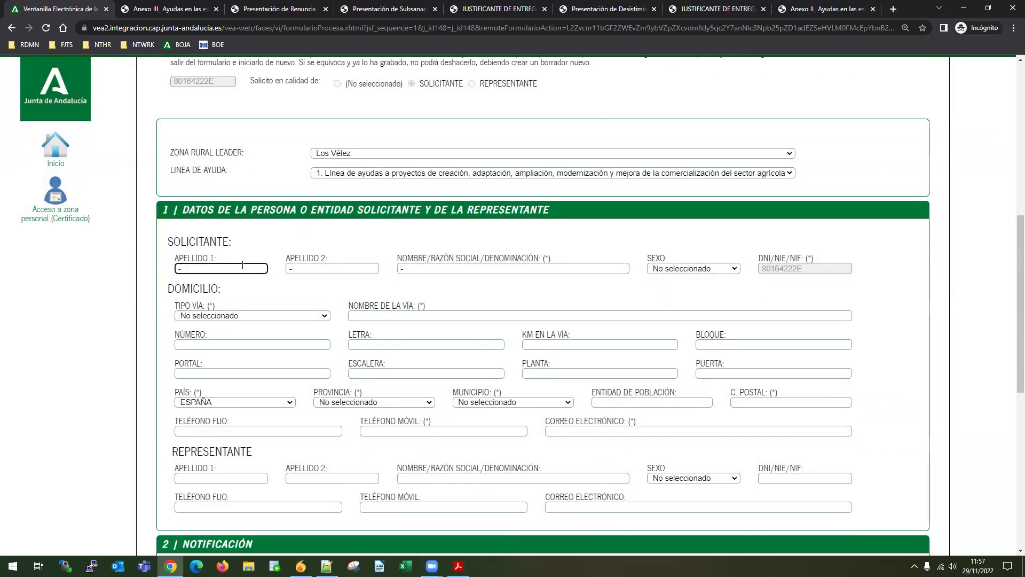
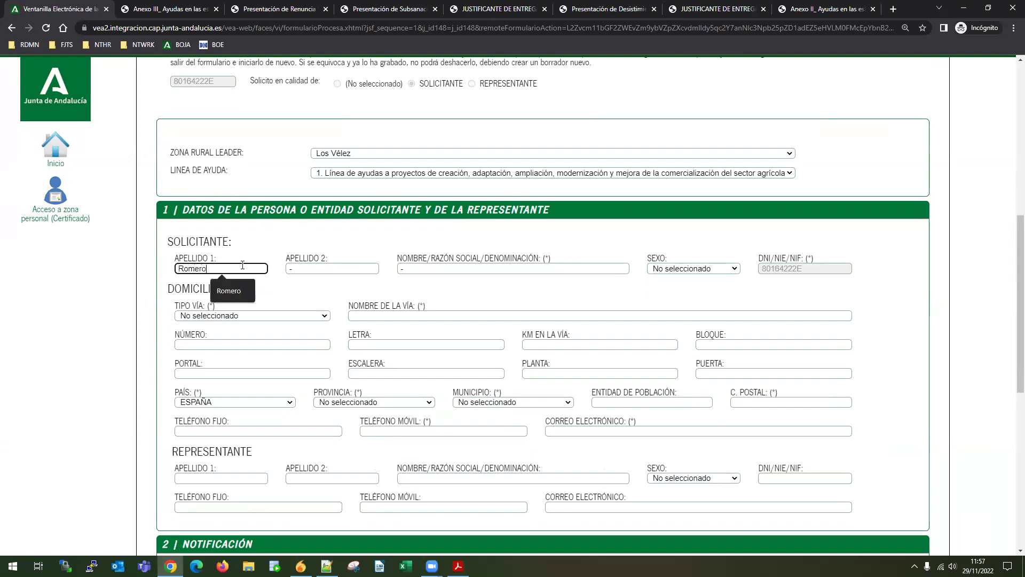
Enter the applicant's two surnames and first name, and set sex to MUJER.
{"action": "key", "text": "Tab"}
{"action": "key", "text": "Tab"}
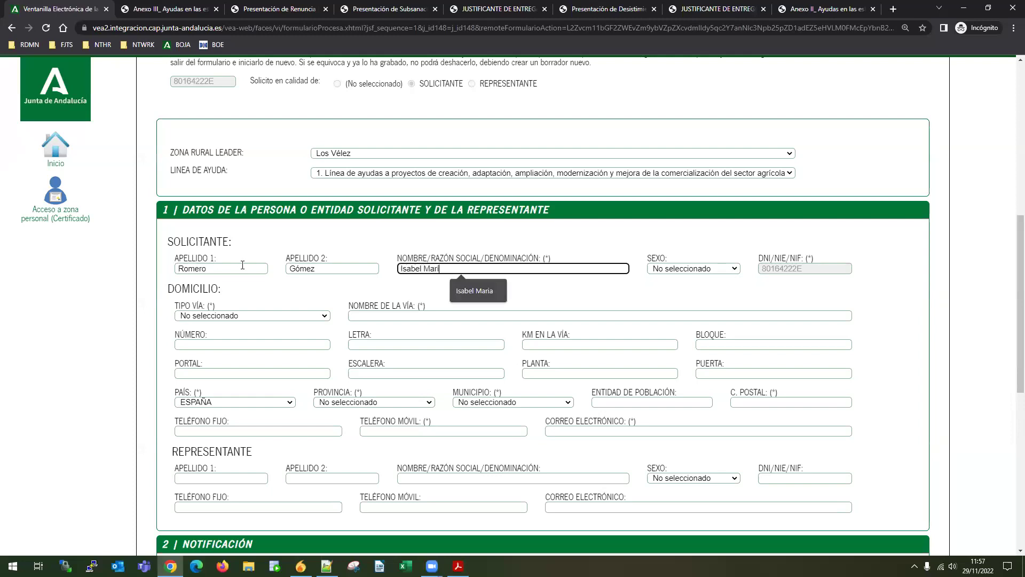
{"action": "left_click", "coordinate": [674, 268]}
{"action": "left_click", "coordinate": [684, 299]}
Fill in the applicant's address: street type calleja, street name, number, province CÓRDOBA, municipality CARPIO, EL.
{"action": "left_click", "coordinate": [261, 316]}
{"action": "left_click", "coordinate": [326, 378]}
{"action": "left_click", "coordinate": [413, 317]}
{"action": "left_click", "coordinate": [258, 342]}
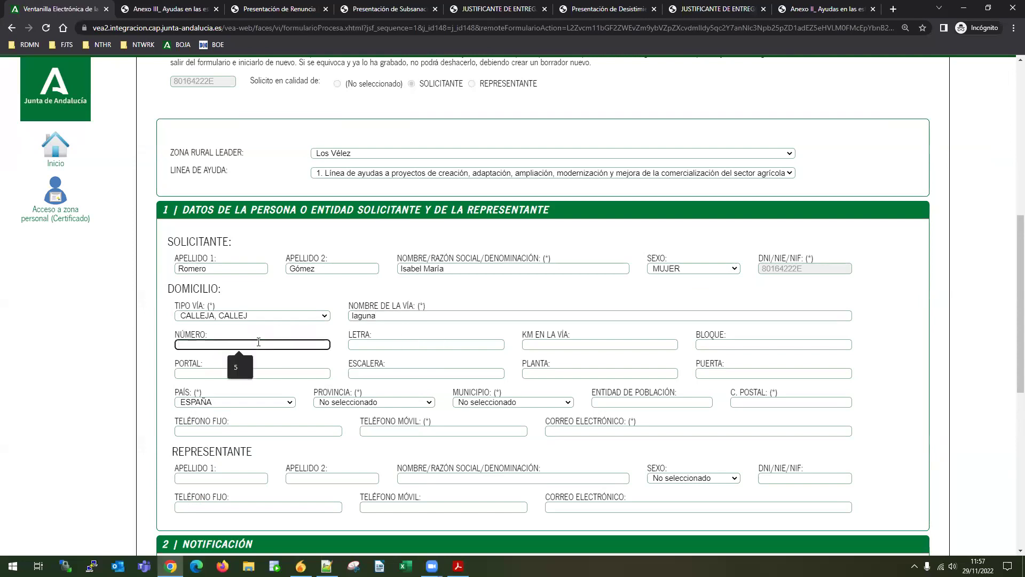
{"action": "type", "text": "5"}
{"action": "left_click", "coordinate": [366, 405]}
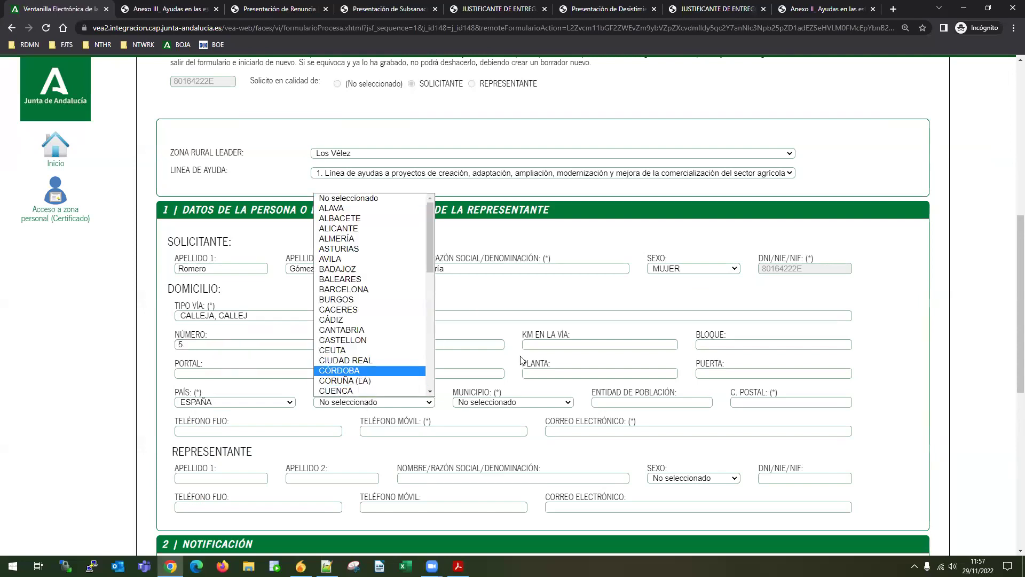
{"action": "left_click", "coordinate": [369, 368]}
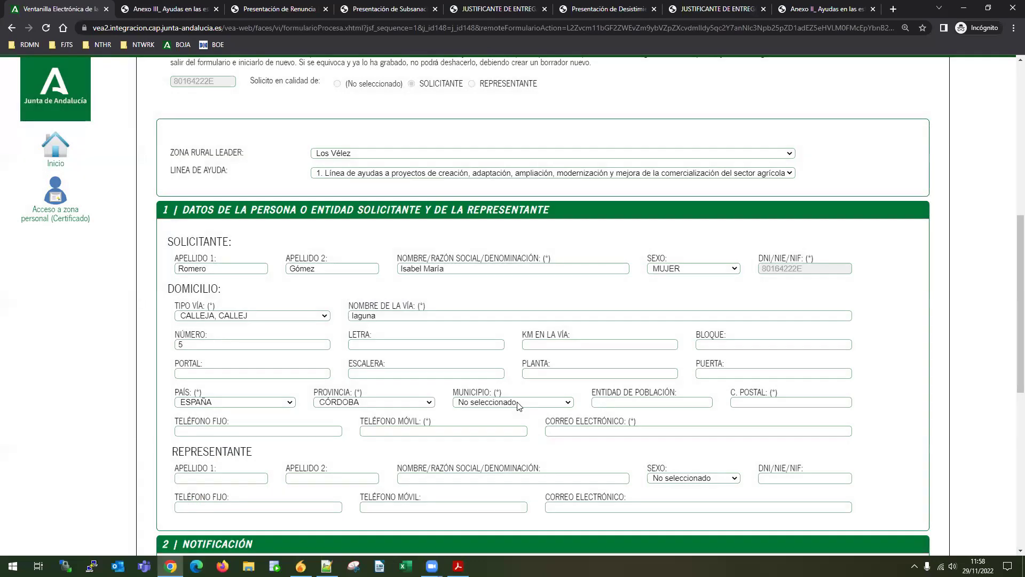
{"action": "left_click", "coordinate": [518, 406]}
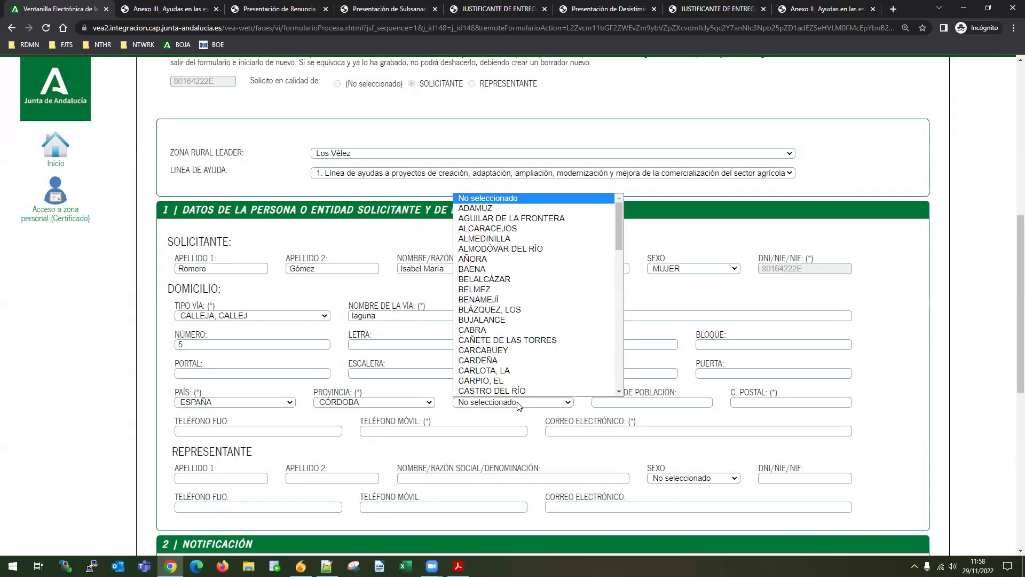
{"action": "left_click", "coordinate": [566, 380]}
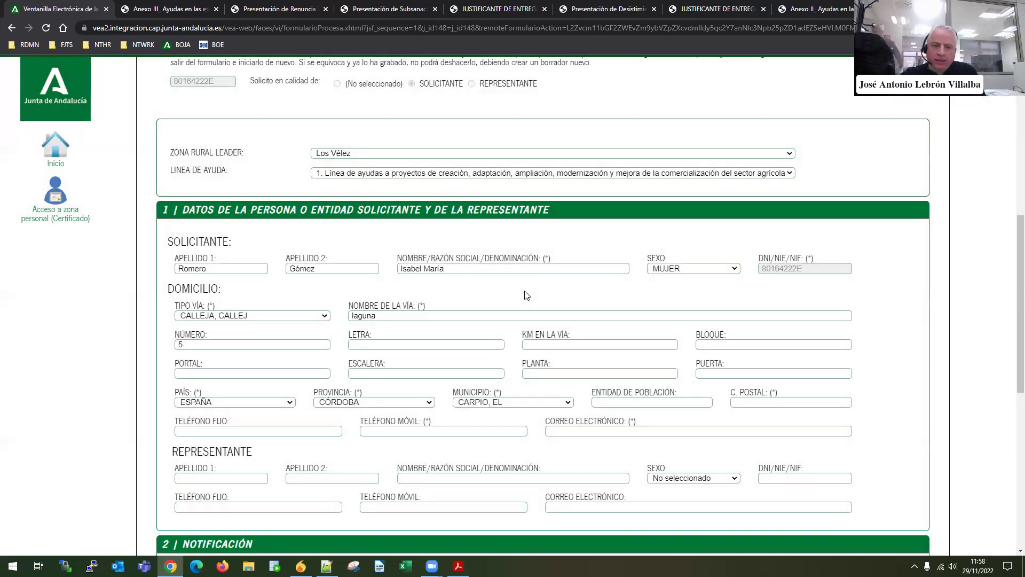
Enter the applicant's postal code, mobile number and e-mail address, correcting the e-mail.
{"action": "left_click", "coordinate": [743, 403]}
{"action": "type", "text": "14007"}
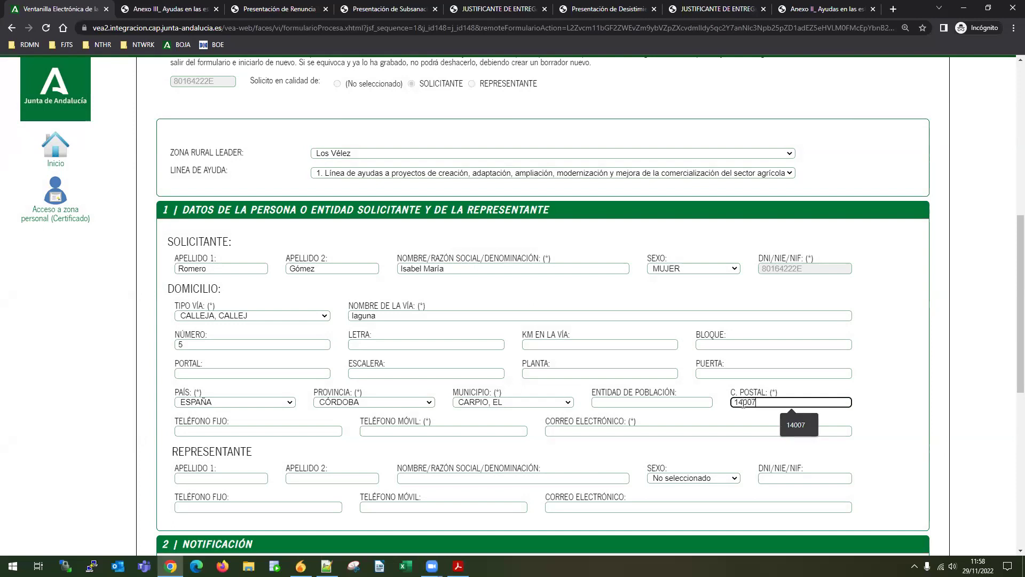
{"action": "left_click", "coordinate": [457, 432]}
{"action": "type", "text": "654987321"}
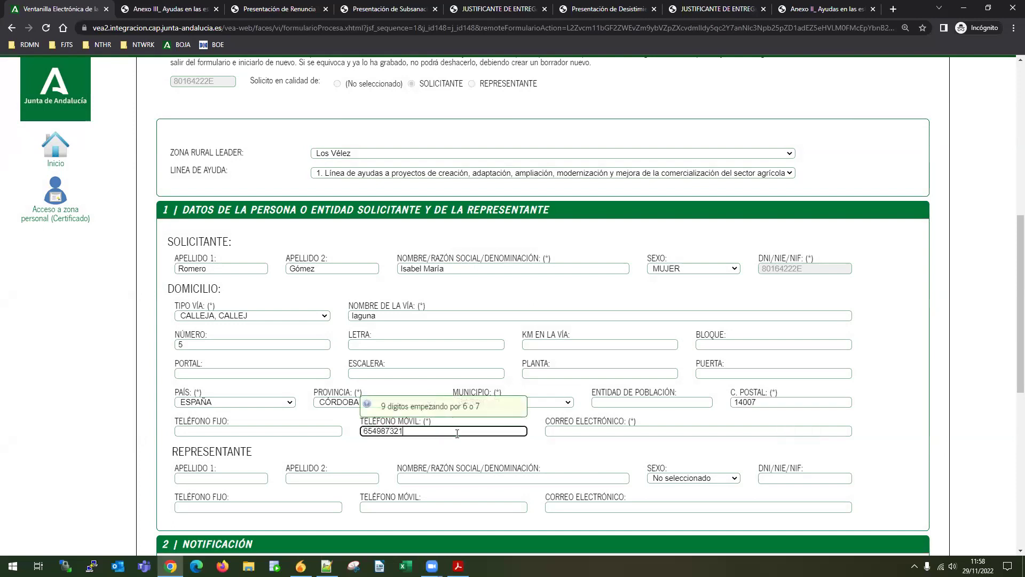
{"action": "key", "text": "Tab"}
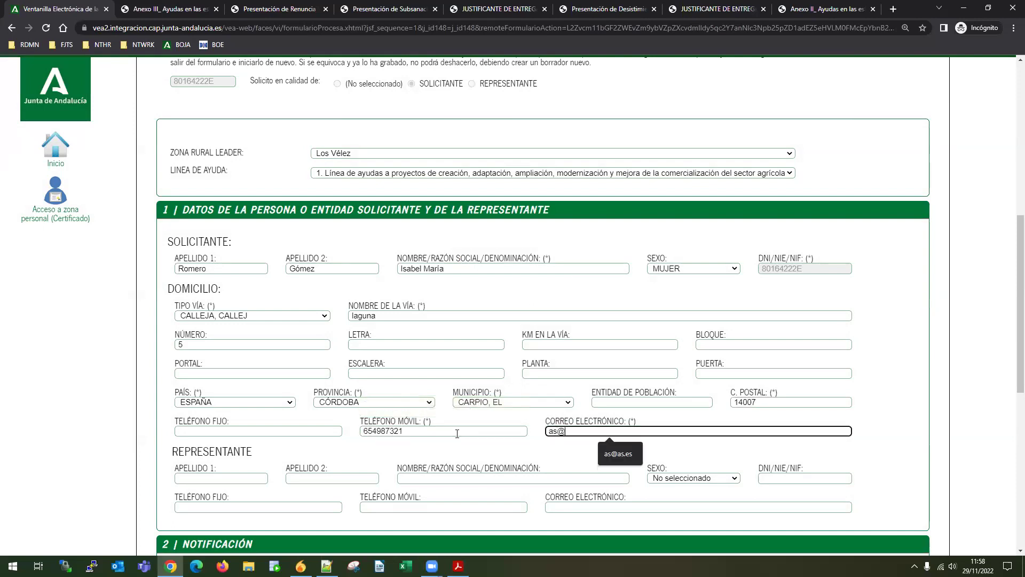
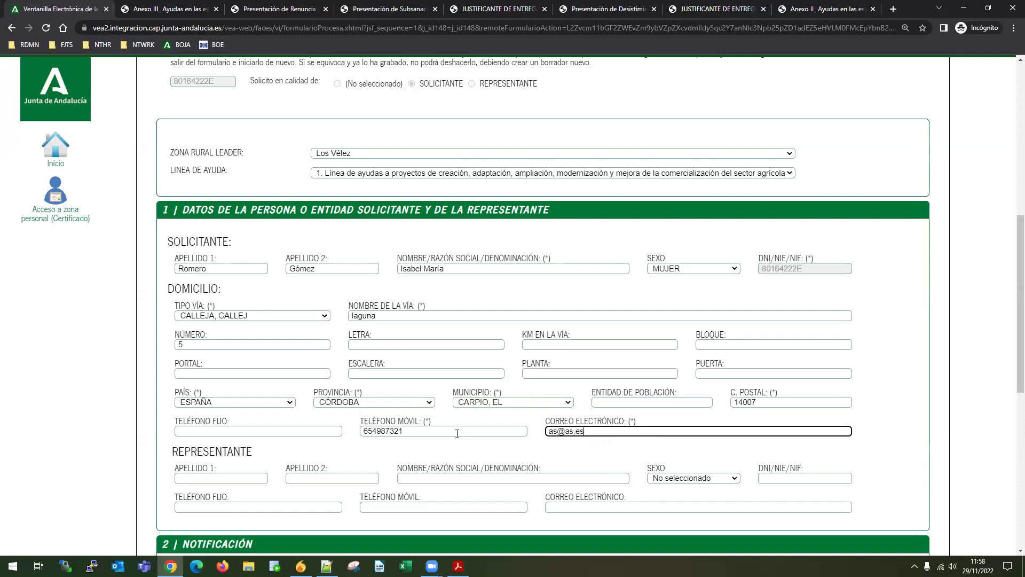
Opt in to electronic notifications and advance to page 2 of the form.
{"action": "scroll", "coordinate": [198, 258], "scroll_direction": "down", "scroll_amount": 4}
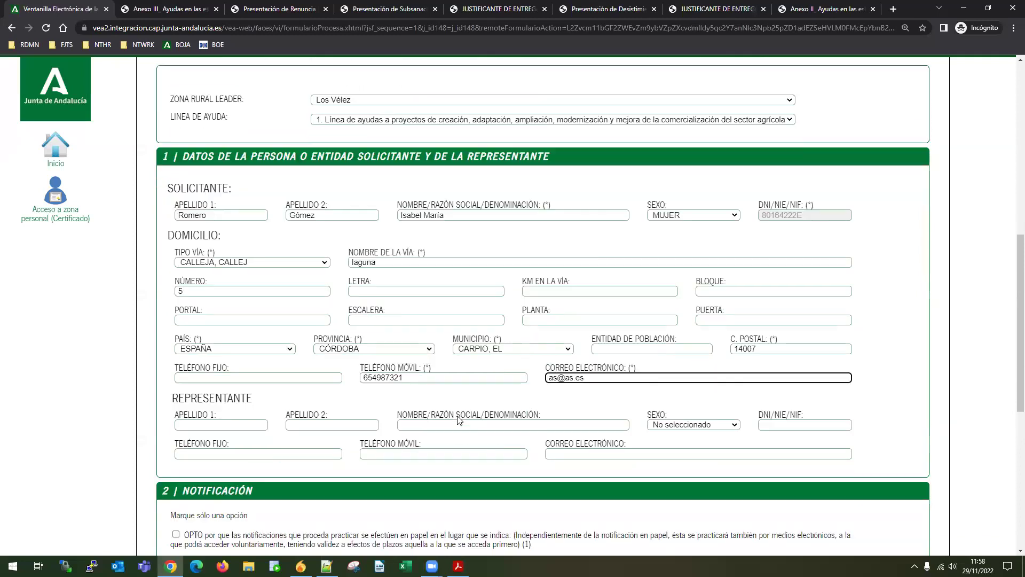
{"action": "scroll", "coordinate": [184, 326], "scroll_direction": "down", "scroll_amount": 1}
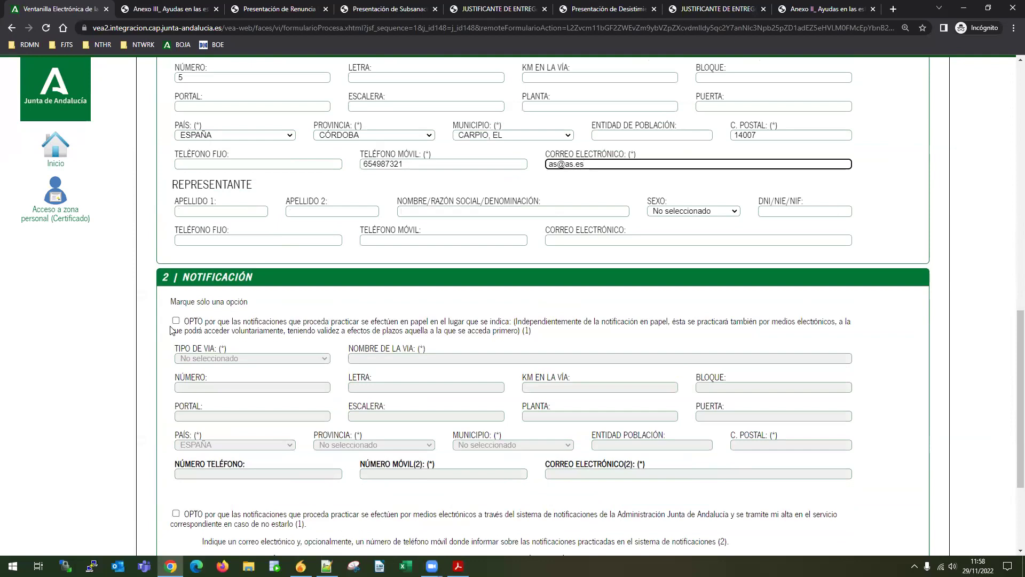
{"action": "scroll", "coordinate": [196, 332], "scroll_direction": "down", "scroll_amount": 1}
{"action": "left_click", "coordinate": [197, 466]}
{"action": "scroll", "coordinate": [630, 454], "scroll_direction": "down", "scroll_amount": 1}
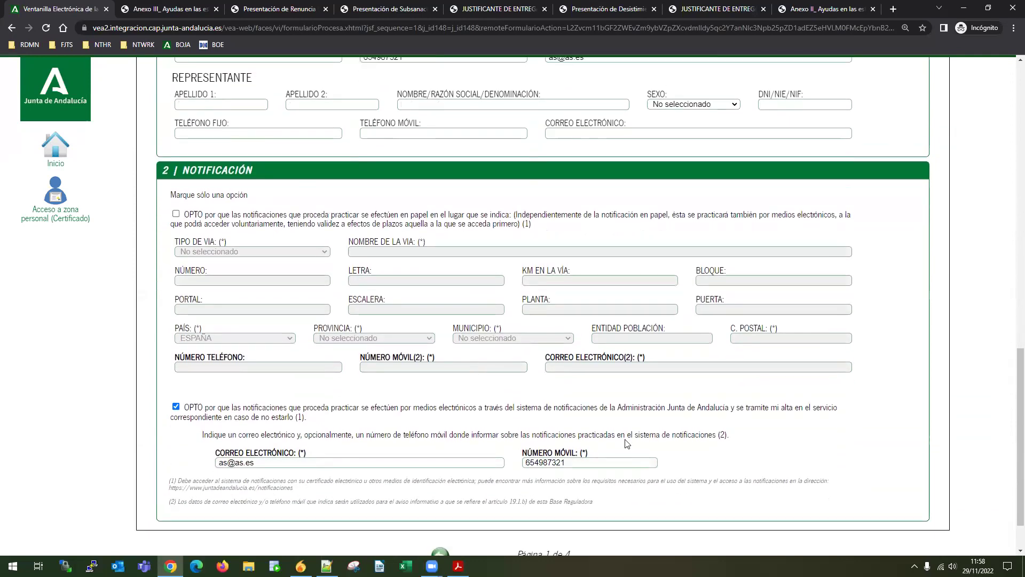
{"action": "scroll", "coordinate": [648, 460], "scroll_direction": "down", "scroll_amount": 1}
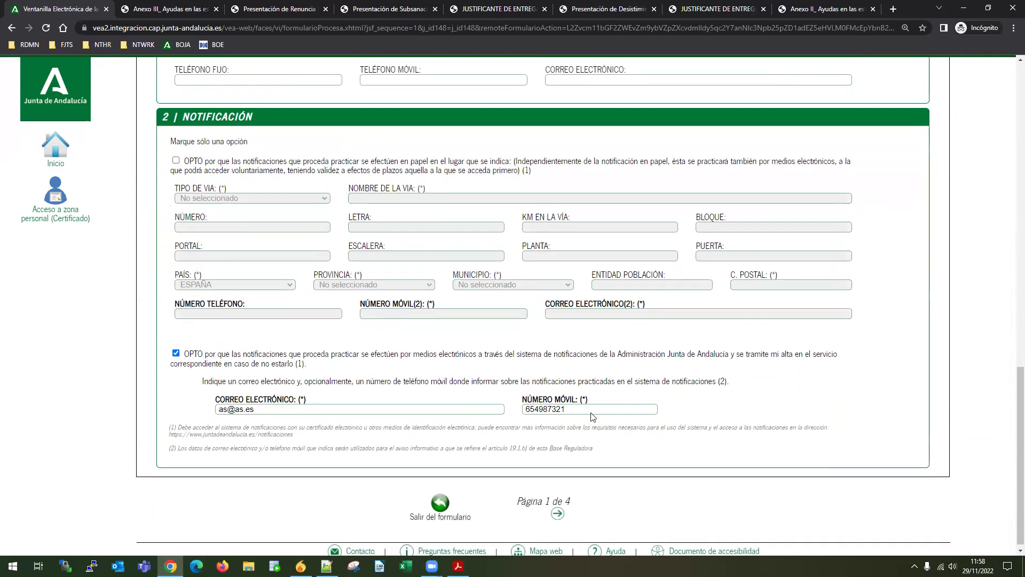
{"action": "left_click", "coordinate": [557, 516]}
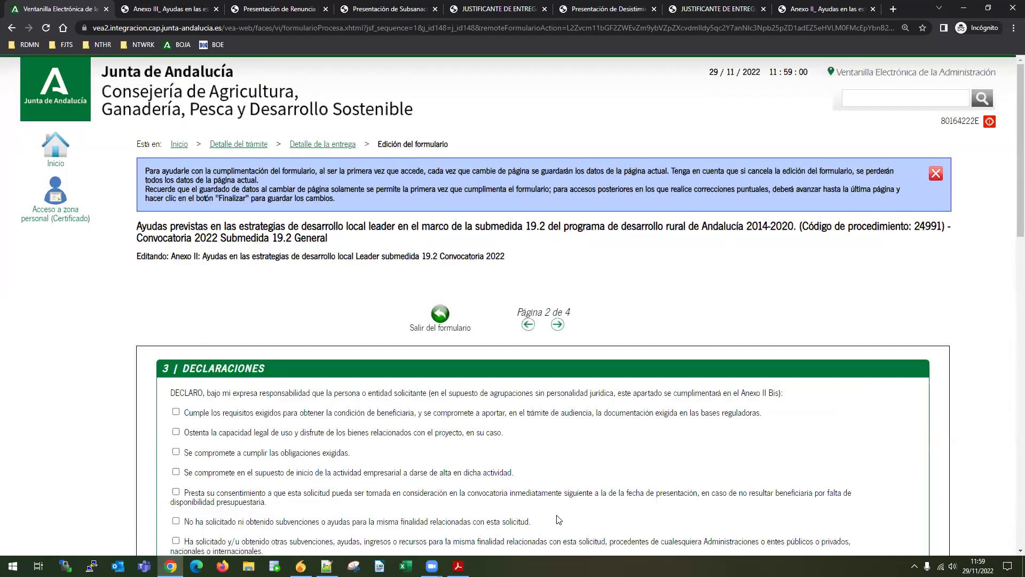
Tick the beneficiary, legal-capacity, obligations, business-registration and next-call consent declarations.
{"action": "left_click", "coordinate": [471, 413]}
{"action": "left_click", "coordinate": [470, 433]}
{"action": "scroll", "coordinate": [326, 271], "scroll_direction": "down", "scroll_amount": 2}
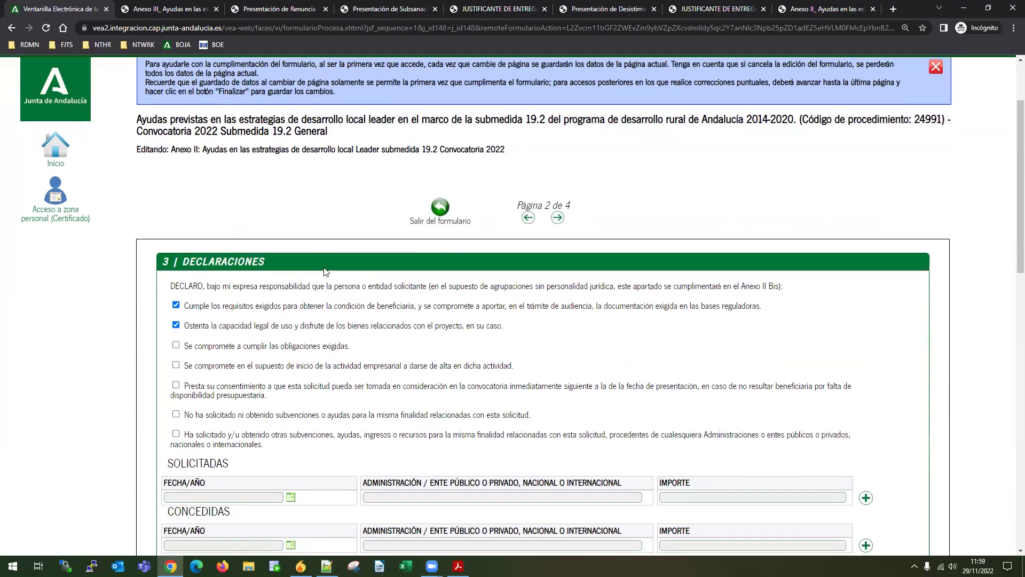
{"action": "left_click", "coordinate": [310, 346]}
{"action": "left_click", "coordinate": [283, 365]}
{"action": "left_click", "coordinate": [275, 389]}
Declare that no legal prohibitions apply and advance to page 3.
{"action": "scroll", "coordinate": [274, 308], "scroll_direction": "down", "scroll_amount": 2}
{"action": "scroll", "coordinate": [275, 310], "scroll_direction": "down", "scroll_amount": 3}
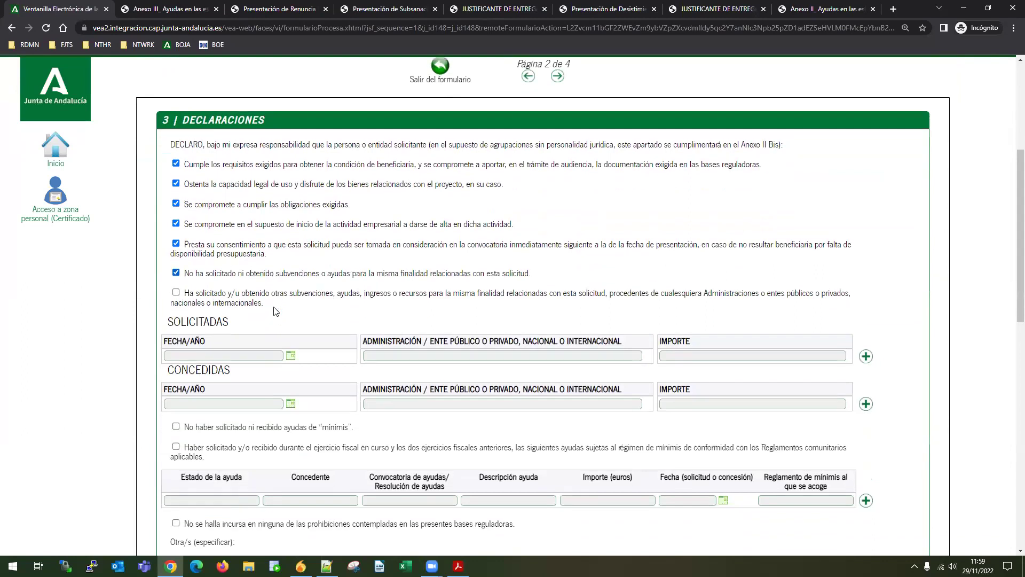
{"action": "scroll", "coordinate": [272, 306], "scroll_direction": "down", "scroll_amount": 1}
{"action": "left_click", "coordinate": [271, 345]}
{"action": "scroll", "coordinate": [271, 344], "scroll_direction": "down", "scroll_amount": 4}
{"action": "scroll", "coordinate": [271, 343], "scroll_direction": "down", "scroll_amount": 5}
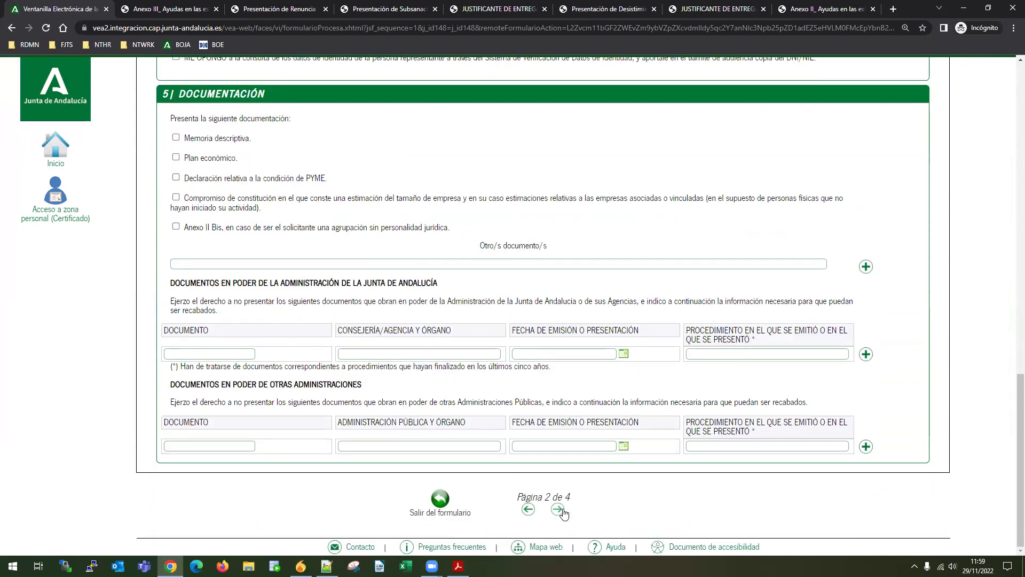
{"action": "left_click", "coordinate": [558, 509]}
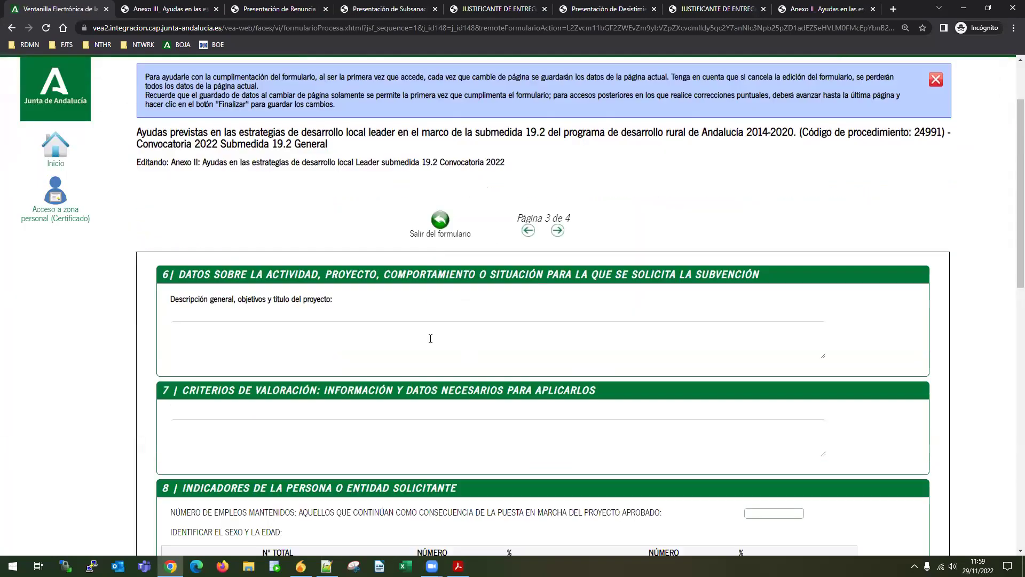
Enter 'descripción de la actividad' as description and 'criterios de valoraci' as valuation criteria.
{"action": "left_click", "coordinate": [427, 335]}
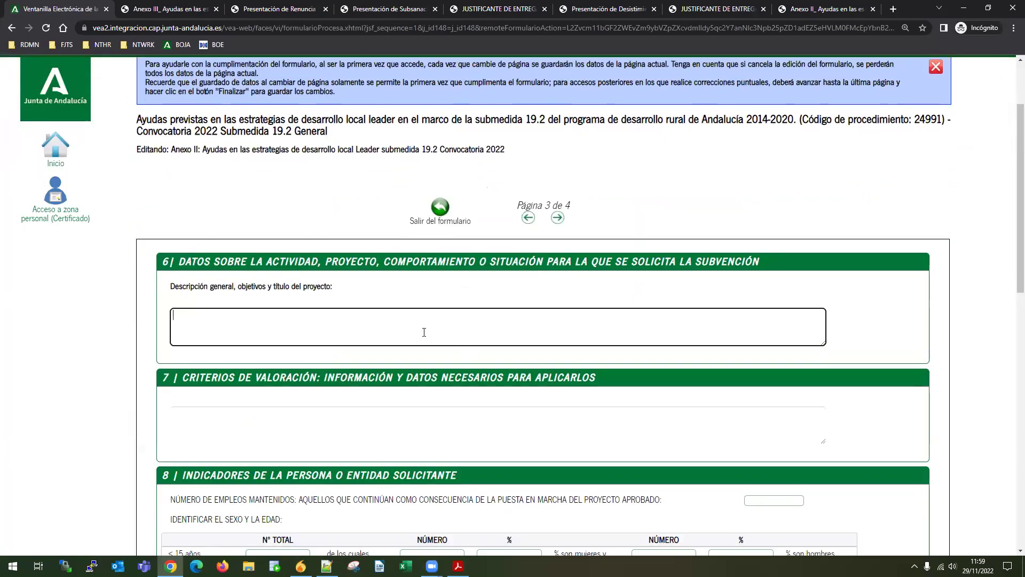
{"action": "type", "text": "descripción de la actividad"}
{"action": "key", "text": "Tab"}
{"action": "type", "text": "criterios de valoraci"}
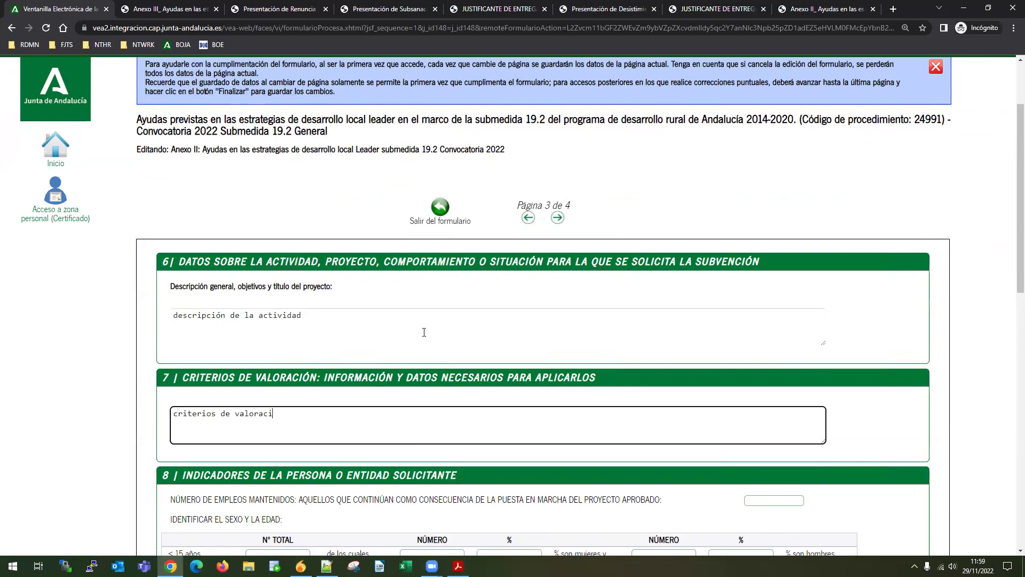
{"action": "scroll", "coordinate": [778, 327], "scroll_direction": "down", "scroll_amount": 4}
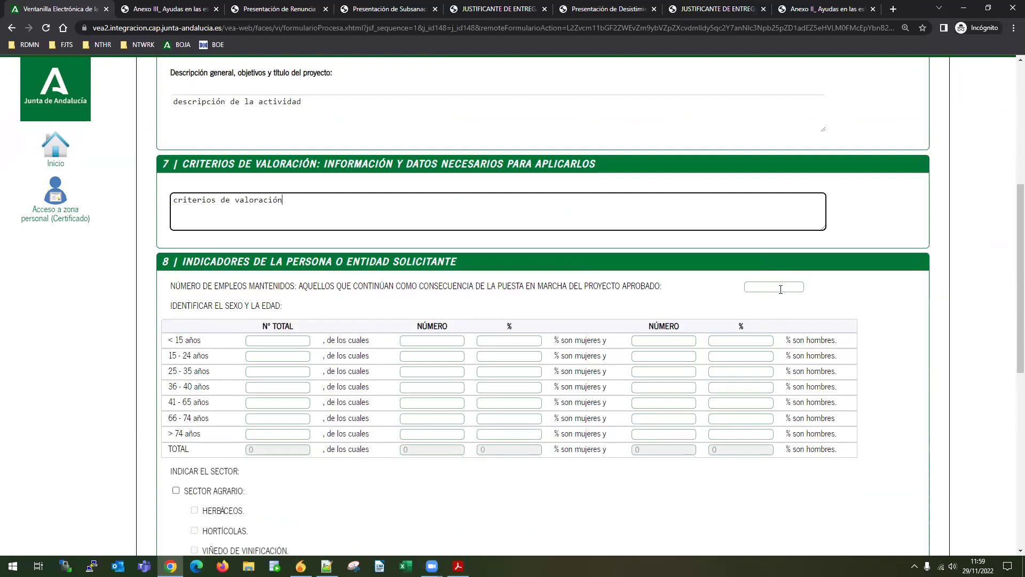
Record 4 maintained jobs: 2 women aged 25-35 and 2 women aged 36-40, no men.
{"action": "left_click", "coordinate": [780, 289]}
{"action": "type", "text": "4"}
{"action": "left_click", "coordinate": [285, 373]}
{"action": "left_click", "coordinate": [271, 391]}
{"action": "type", "text": "2"}
{"action": "left_click", "coordinate": [428, 372]}
{"action": "type", "text": "2"}
{"action": "left_click", "coordinate": [413, 388]}
{"action": "type", "text": "2"}
{"action": "left_click", "coordinate": [503, 373]}
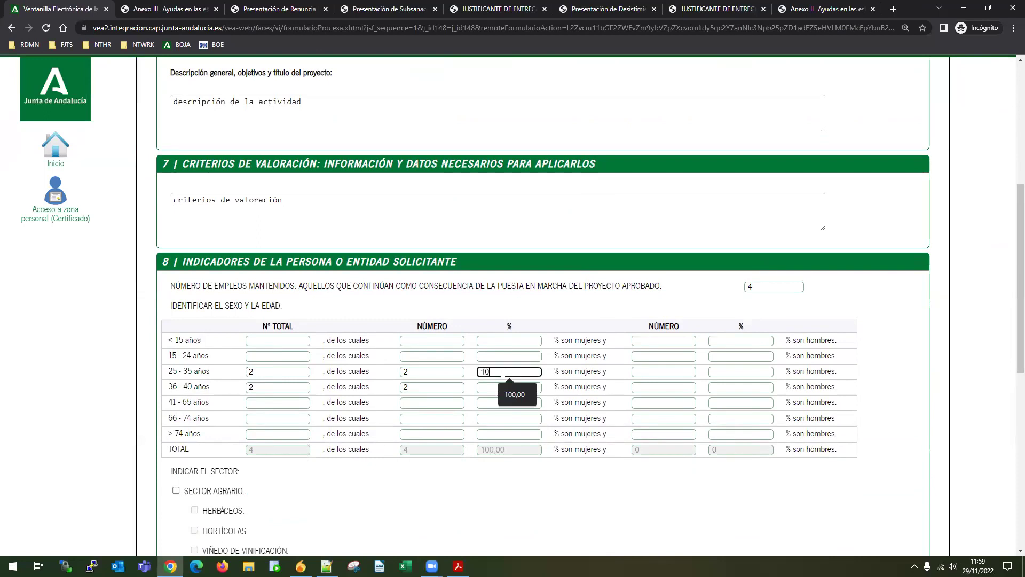
{"action": "key", "text": "Tab"}
{"action": "key", "text": "Tab"}
{"action": "type", "text": "0"}
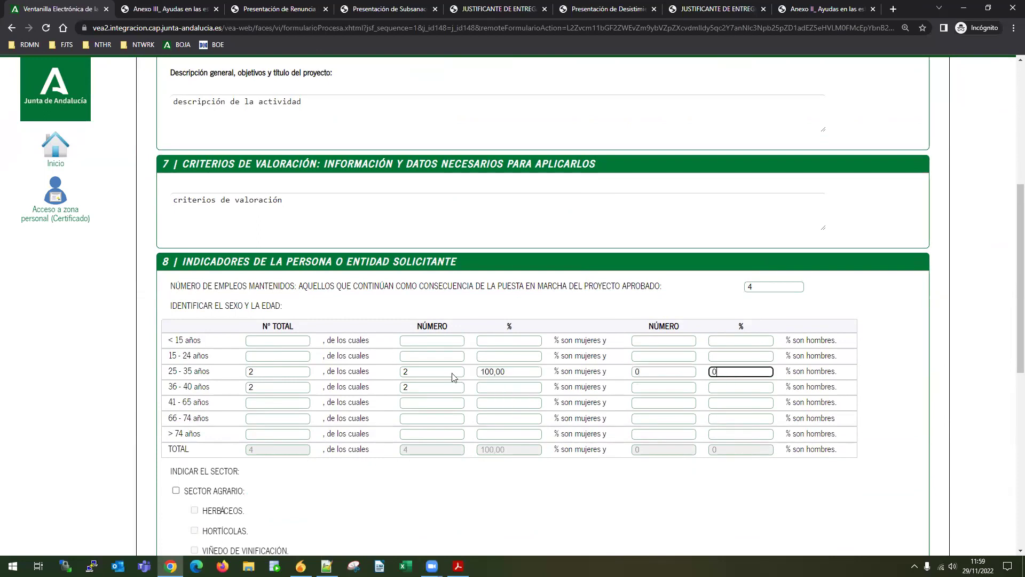
{"action": "left_click", "coordinate": [501, 387]}
{"action": "type", "text": "100"}
{"action": "key", "text": "Tab"}
{"action": "type", "text": "0"}
{"action": "key", "text": "Tab"}
{"action": "type", "text": "0"}
Tick SECTOR AGRARIO with HERBÁCEOS, HORTÍCOLAS and VIÑEDO DE VINIFICACIÓN, then go to page 4.
{"action": "scroll", "coordinate": [322, 293], "scroll_direction": "down", "scroll_amount": 4}
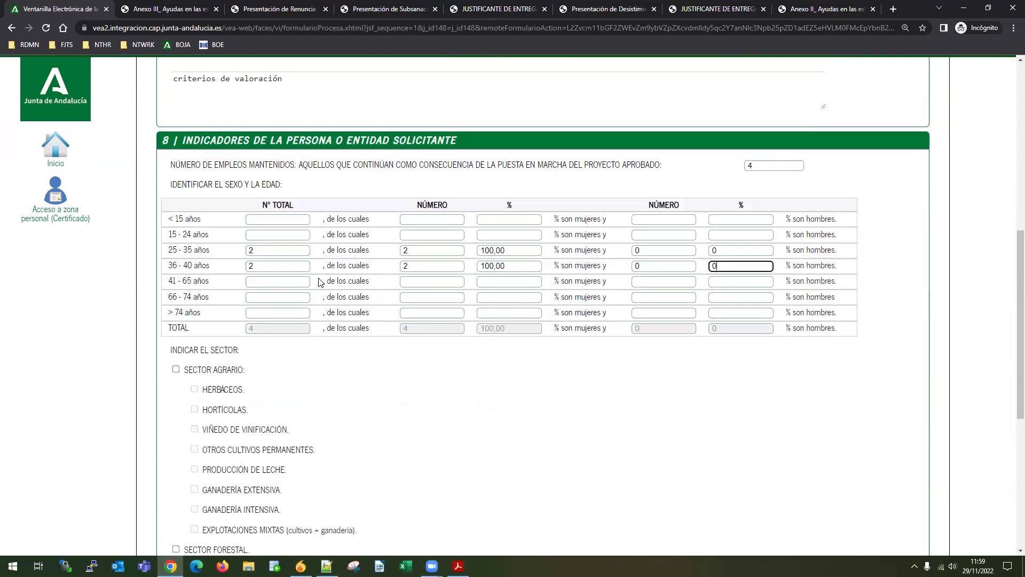
{"action": "left_click", "coordinate": [209, 277]}
{"action": "left_click", "coordinate": [219, 301]}
{"action": "left_click", "coordinate": [220, 318]}
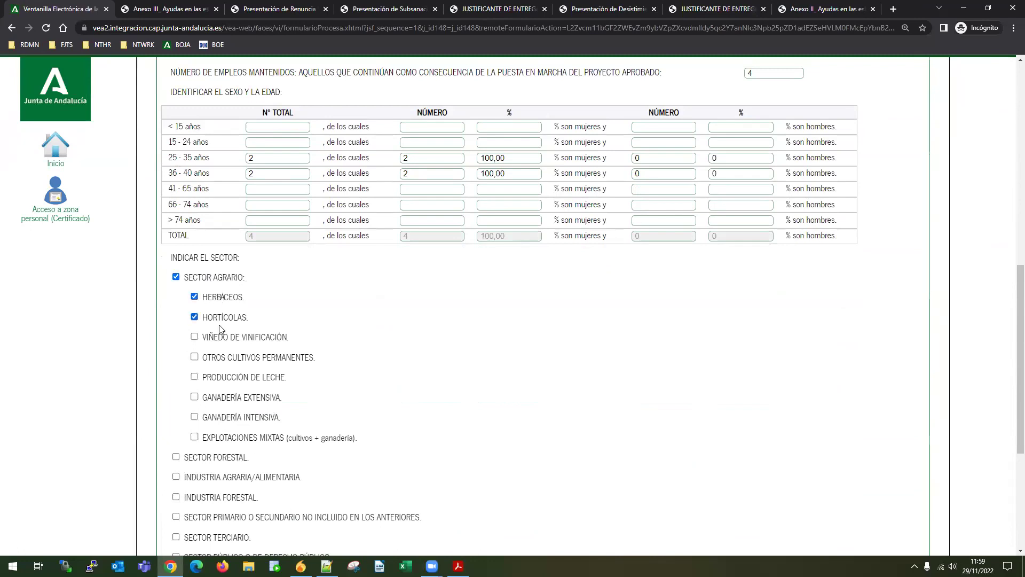
{"action": "left_click", "coordinate": [244, 336]}
{"action": "scroll", "coordinate": [498, 295], "scroll_direction": "down", "scroll_amount": 3}
{"action": "scroll", "coordinate": [498, 295], "scroll_direction": "down", "scroll_amount": 2}
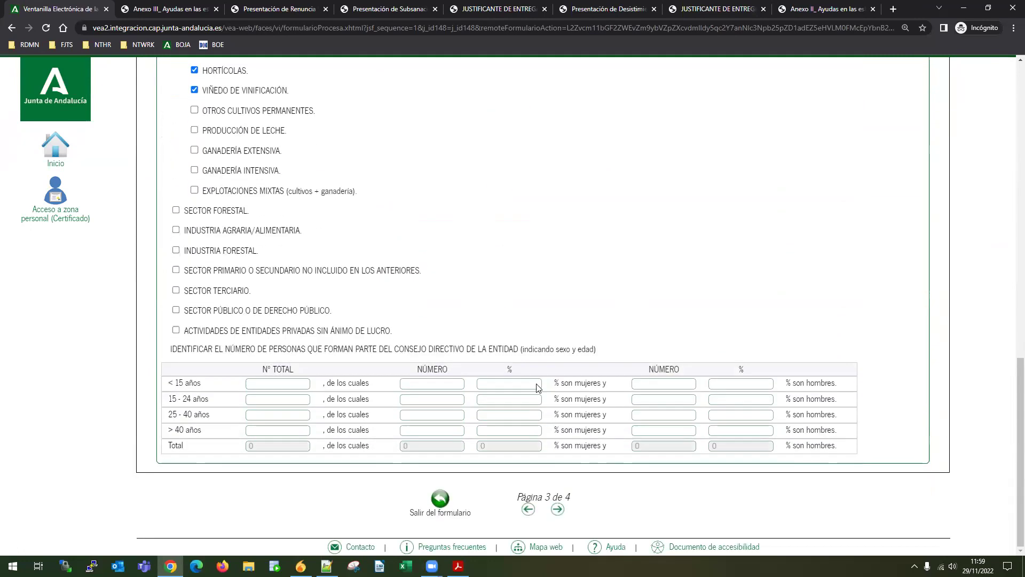
{"action": "left_click", "coordinate": [557, 509]}
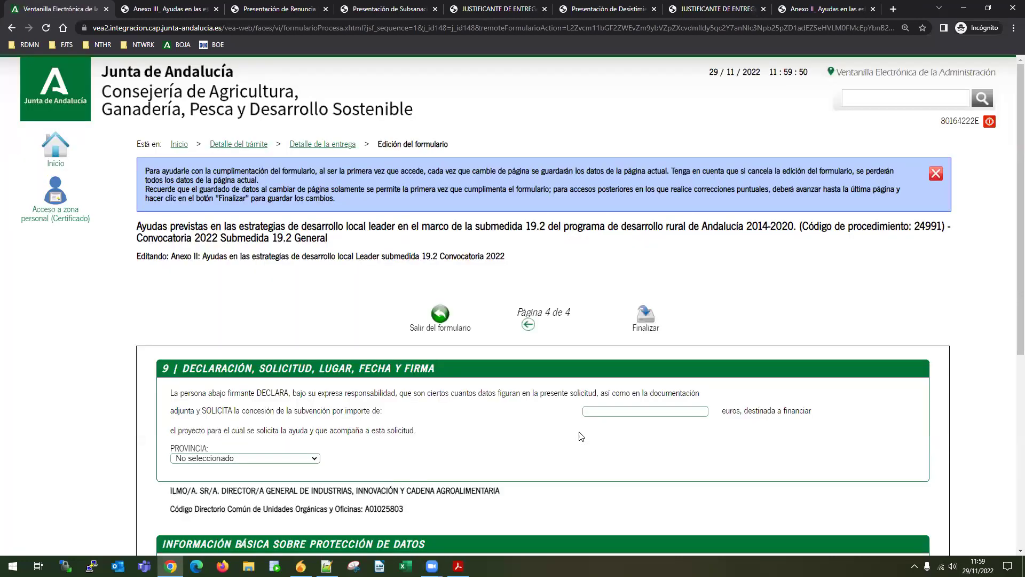
Request 1500 euros with province CÓRDOBA and finalize the Anexo II form.
{"action": "left_click", "coordinate": [593, 410]}
{"action": "type", "text": "1500"}
{"action": "left_click", "coordinate": [216, 459]}
{"action": "left_click", "coordinate": [299, 431]}
{"action": "scroll", "coordinate": [406, 373], "scroll_direction": "down", "scroll_amount": 4}
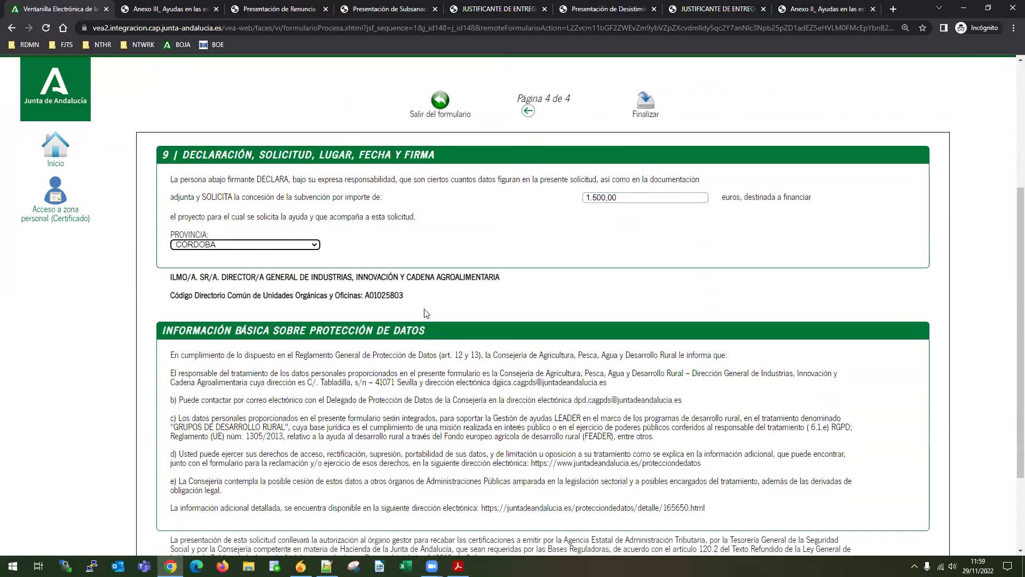
{"action": "scroll", "coordinate": [447, 340], "scroll_direction": "down", "scroll_amount": 2}
{"action": "left_click", "coordinate": [646, 511]}
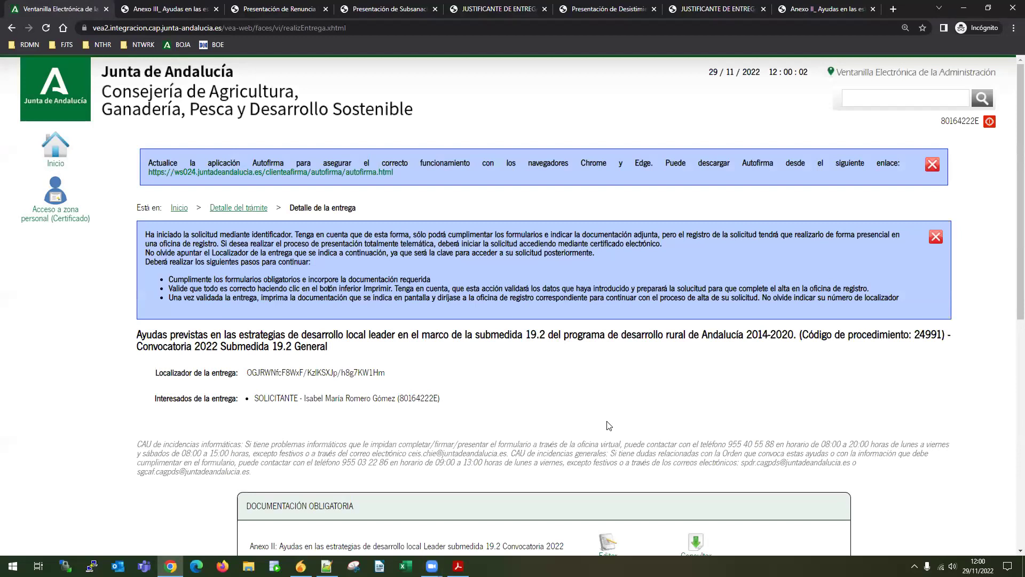
Generate the filled Anexo II PDF via Consultar, review its pages, and return to the delivery tab.
{"action": "scroll", "coordinate": [607, 422], "scroll_direction": "down", "scroll_amount": 3}
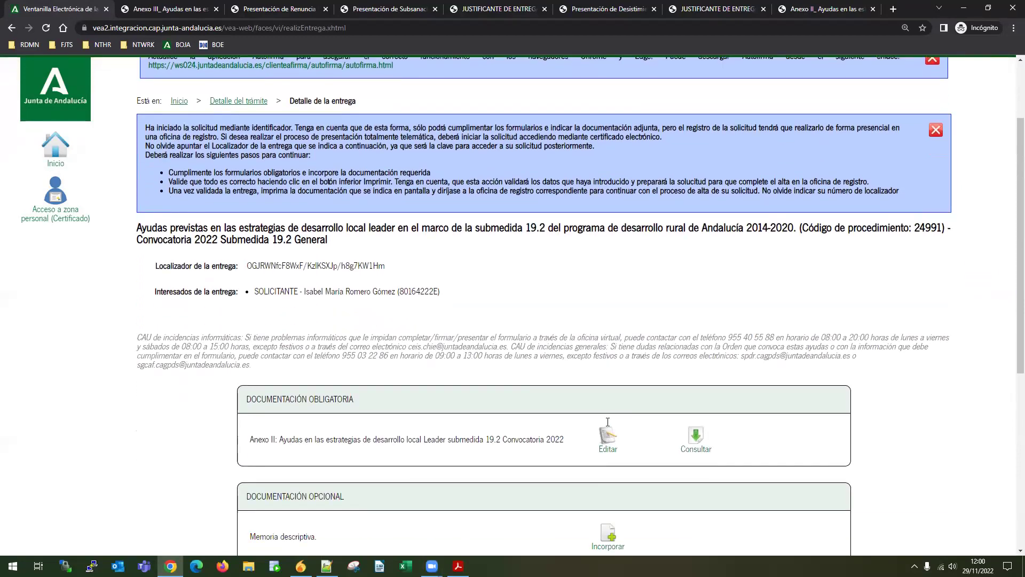
{"action": "scroll", "coordinate": [741, 349], "scroll_direction": "down", "scroll_amount": 1}
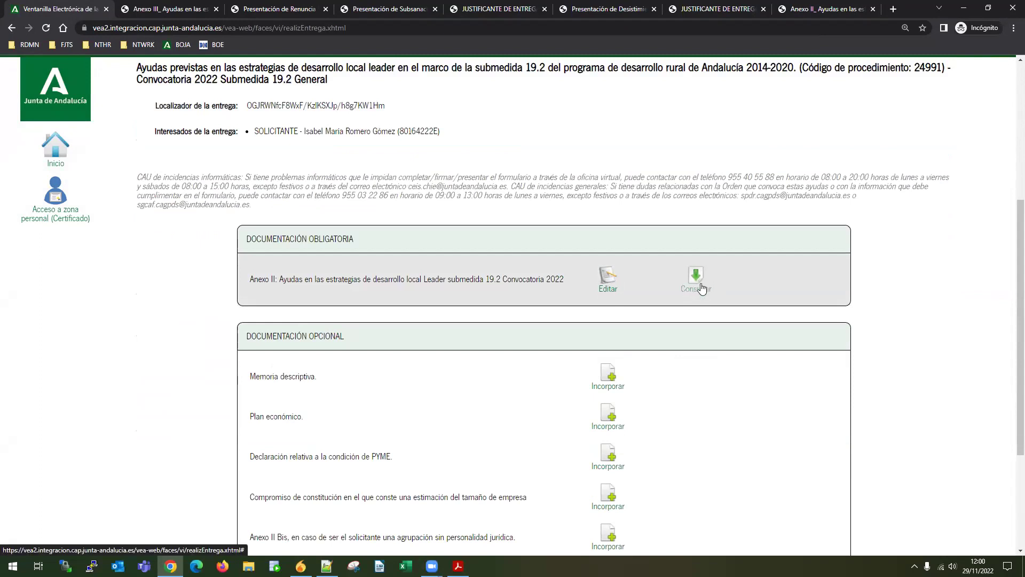
{"action": "left_click", "coordinate": [697, 277]}
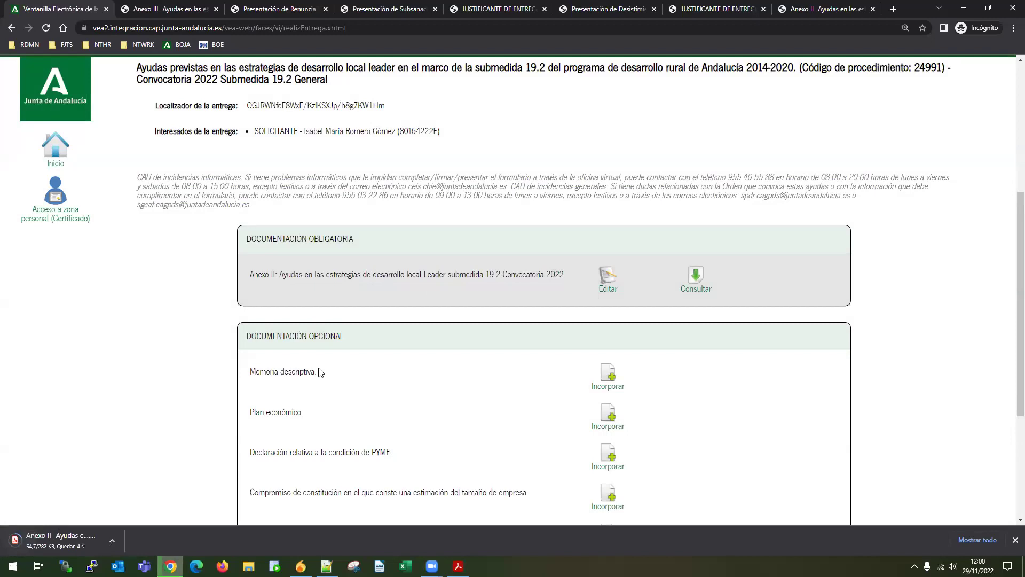
{"action": "left_click", "coordinate": [35, 544]}
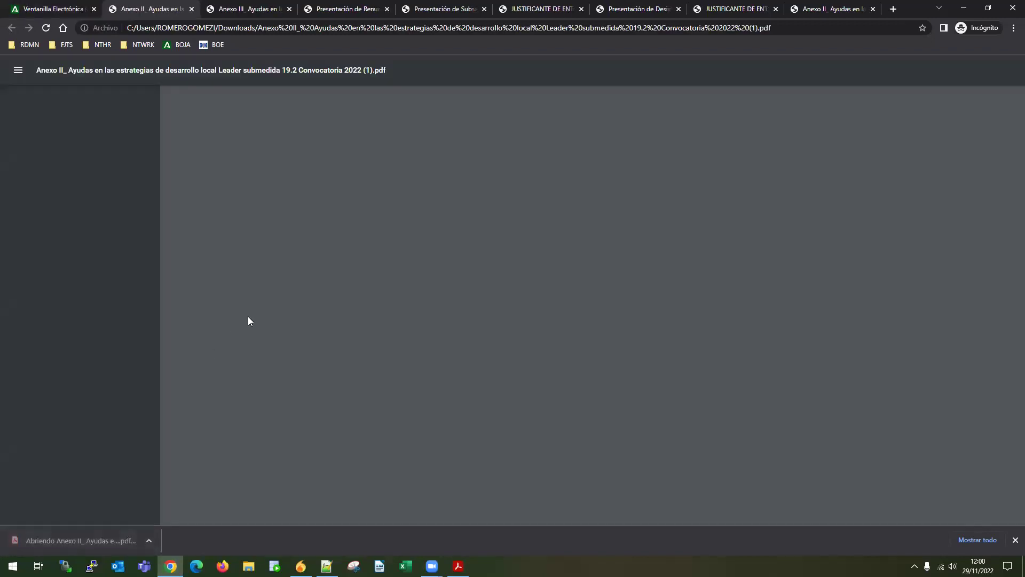
{"action": "scroll", "coordinate": [459, 352], "scroll_direction": "down", "scroll_amount": 15}
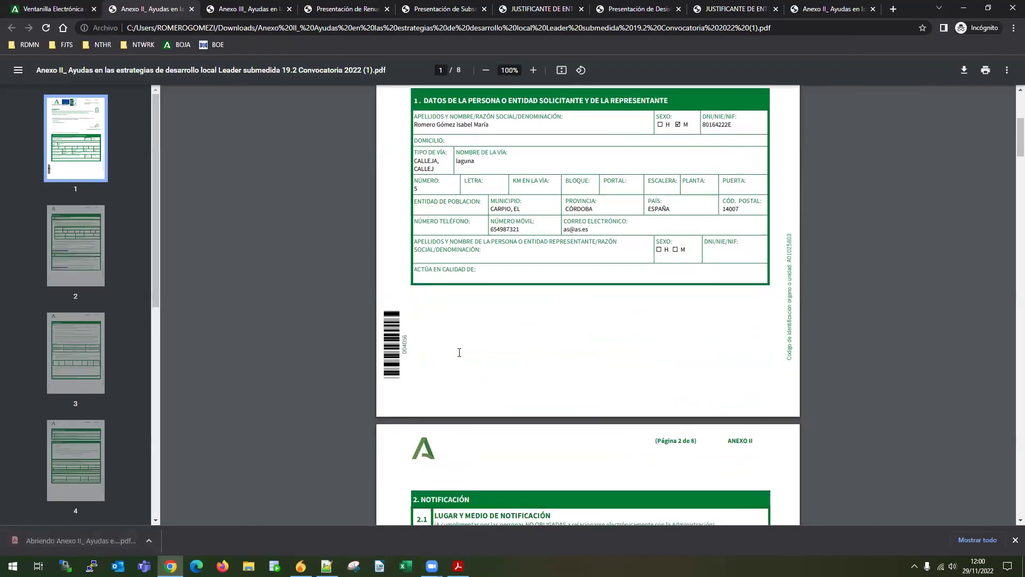
{"action": "scroll", "coordinate": [459, 353], "scroll_direction": "down", "scroll_amount": 15}
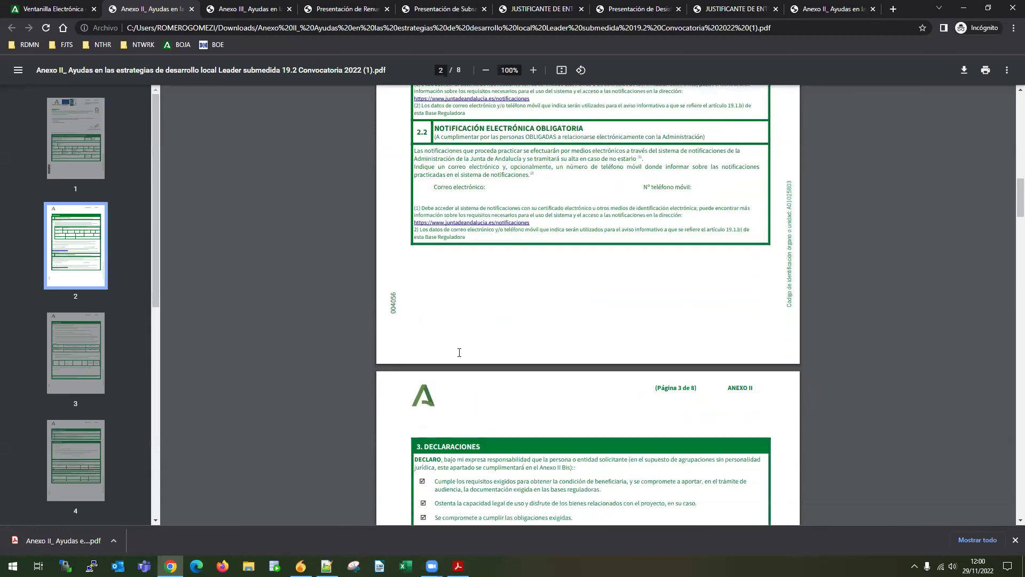
{"action": "scroll", "coordinate": [459, 353], "scroll_direction": "down", "scroll_amount": 6}
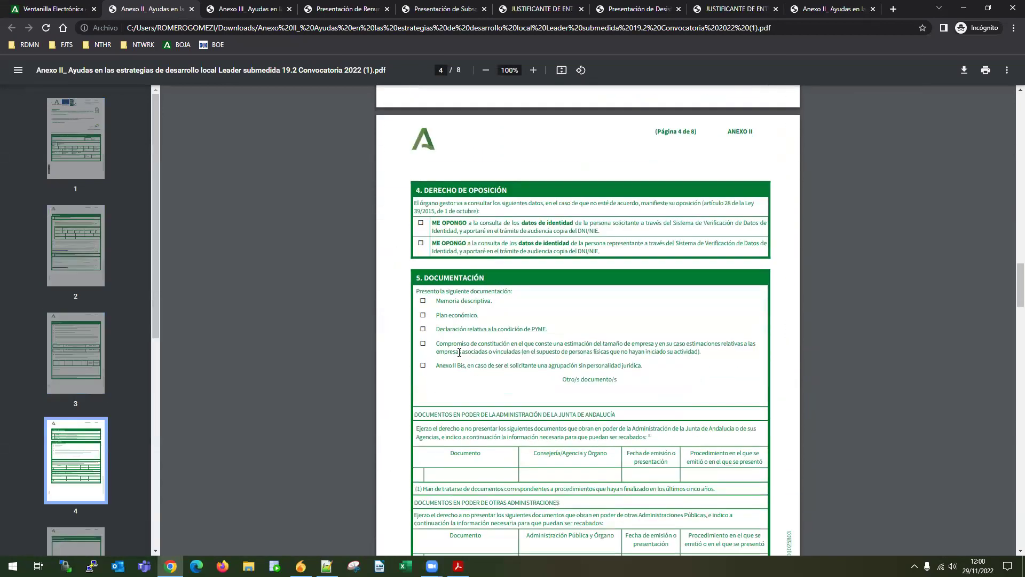
{"action": "key", "text": "ctrl+Page_Up"}
{"action": "scroll", "coordinate": [522, 275], "scroll_direction": "down", "scroll_amount": 3}
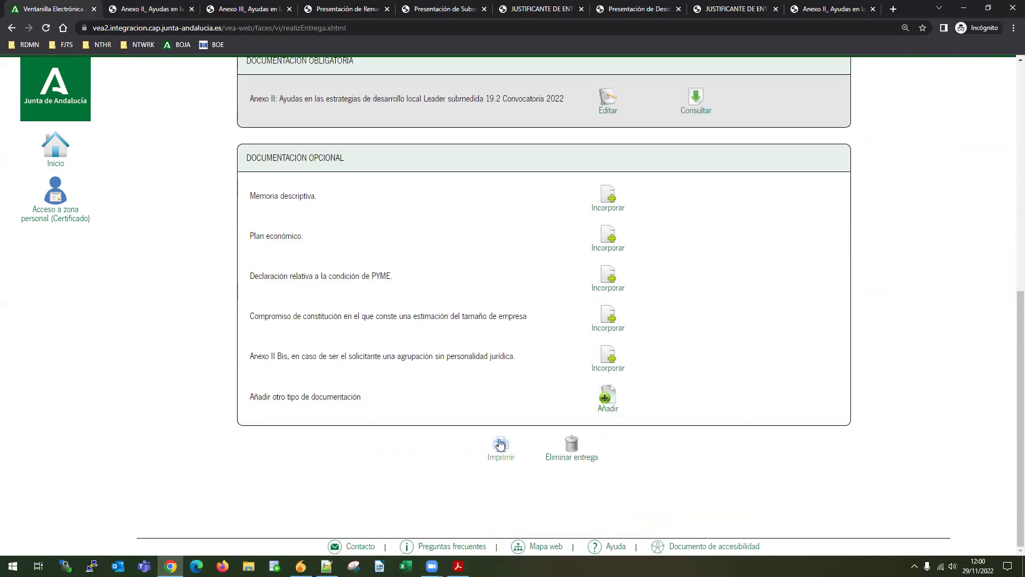
Print the delivery documentation, confirming consolidation of the draft first.
{"action": "left_click", "coordinate": [502, 446]}
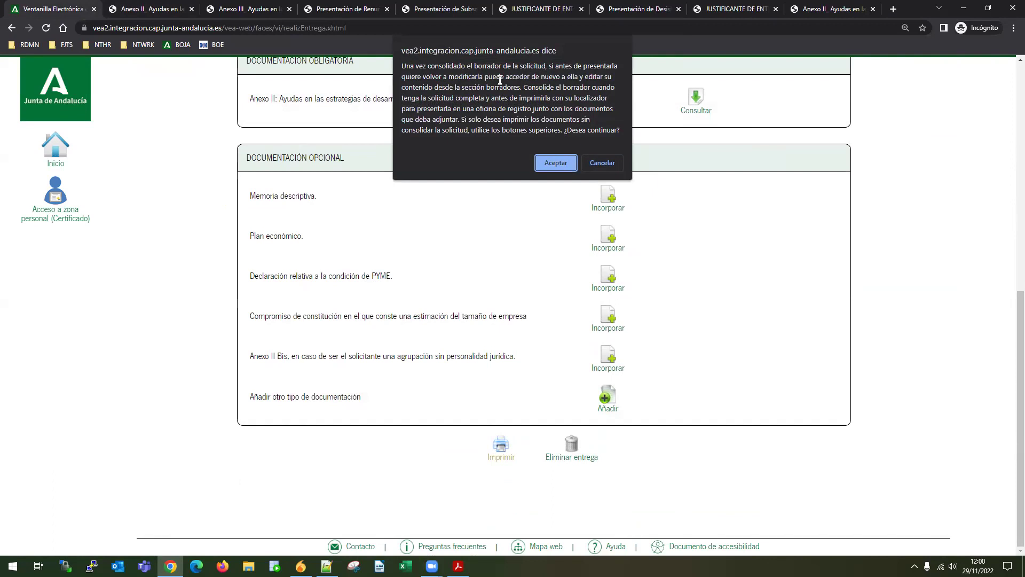
{"action": "left_click", "coordinate": [556, 163]}
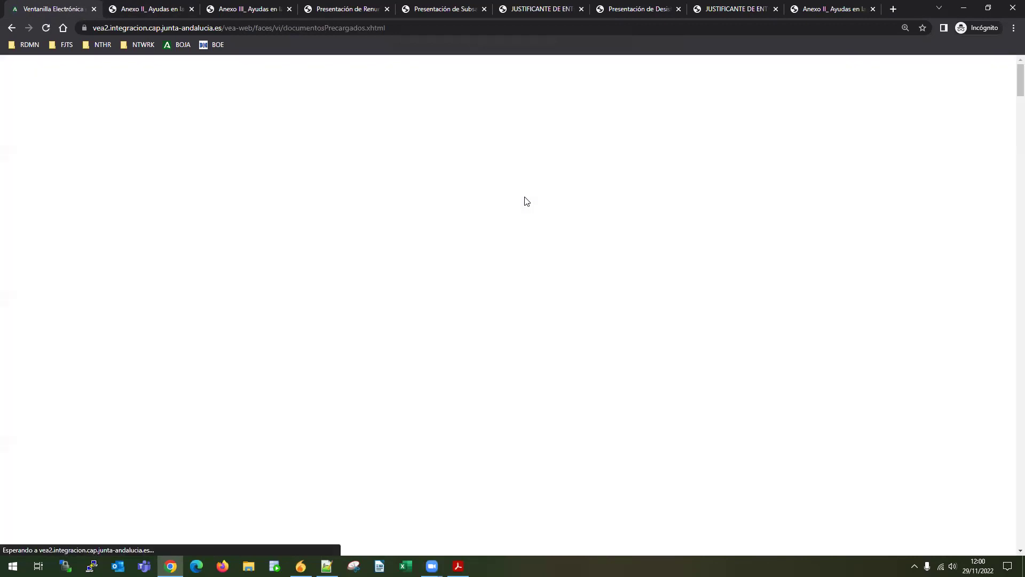
Scroll the pre-loaded Anexo II page and select the delivery's Localizador code.
{"action": "scroll", "coordinate": [200, 294], "scroll_direction": "down", "scroll_amount": 2}
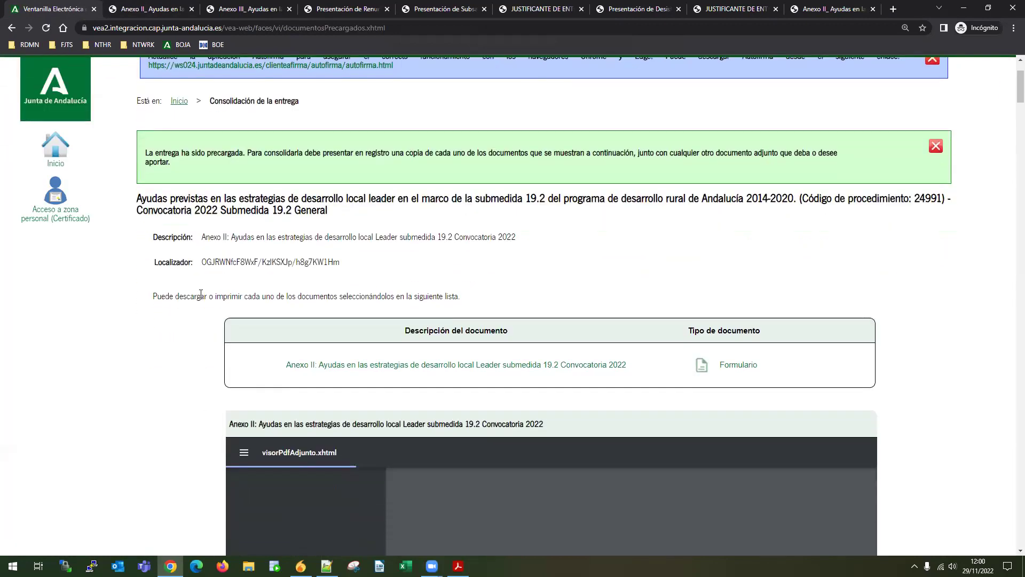
{"action": "scroll", "coordinate": [201, 294], "scroll_direction": "down", "scroll_amount": 1}
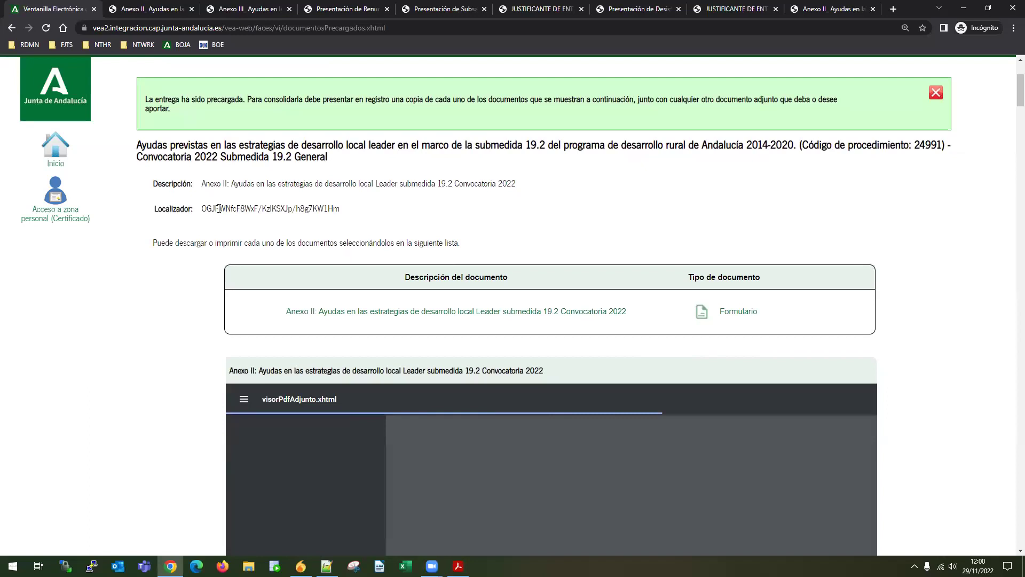
{"action": "left_click_drag", "start_coordinate": [158, 208], "coordinate": [340, 209]}
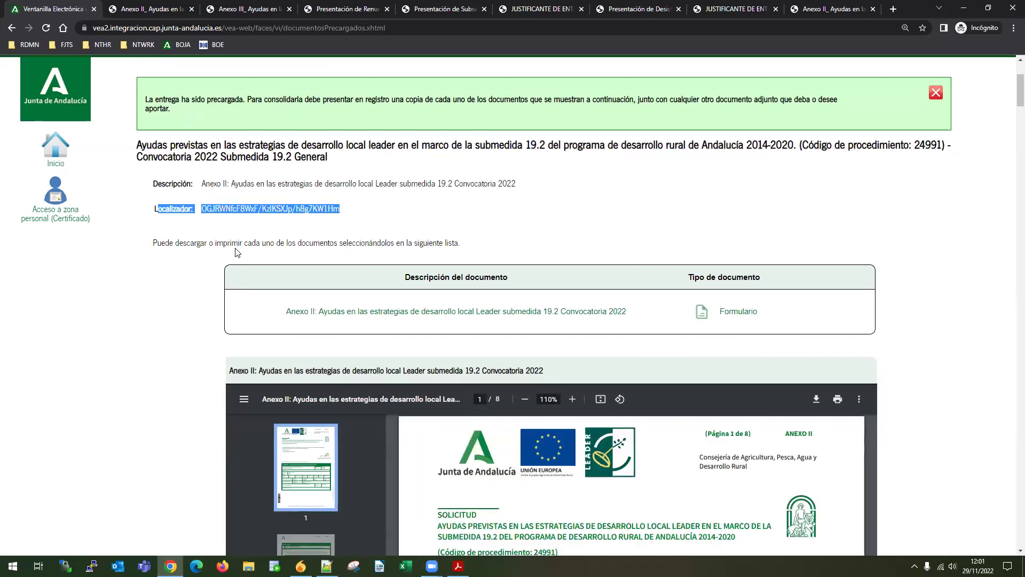
Scroll through the embedded Anexo II PDF, briefly selecting its pre-loaded request footer line.
{"action": "scroll", "coordinate": [450, 323], "scroll_direction": "down", "scroll_amount": 2}
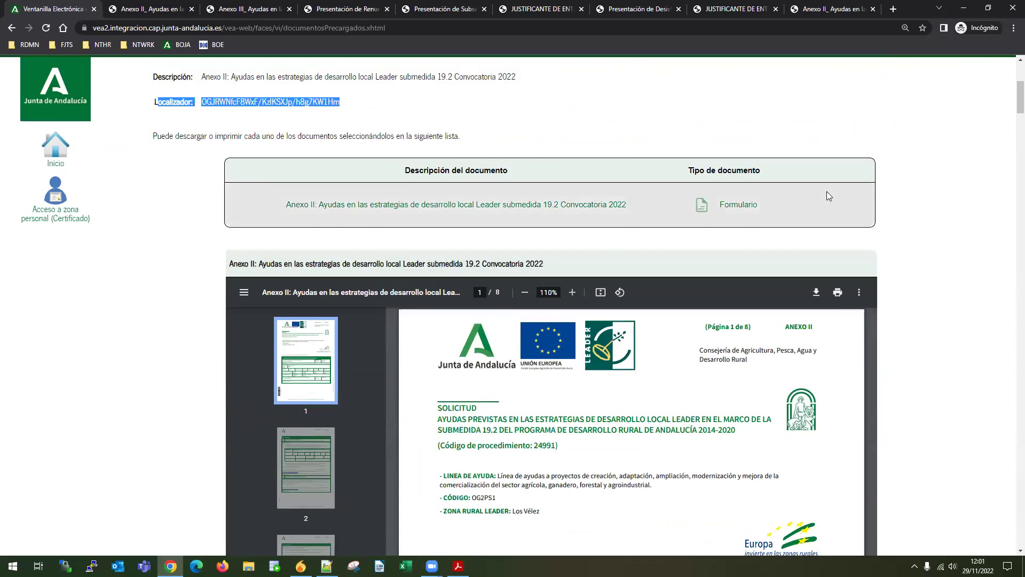
{"action": "scroll", "coordinate": [159, 379], "scroll_direction": "down", "scroll_amount": 1}
{"action": "scroll", "coordinate": [159, 380], "scroll_direction": "down", "scroll_amount": 4}
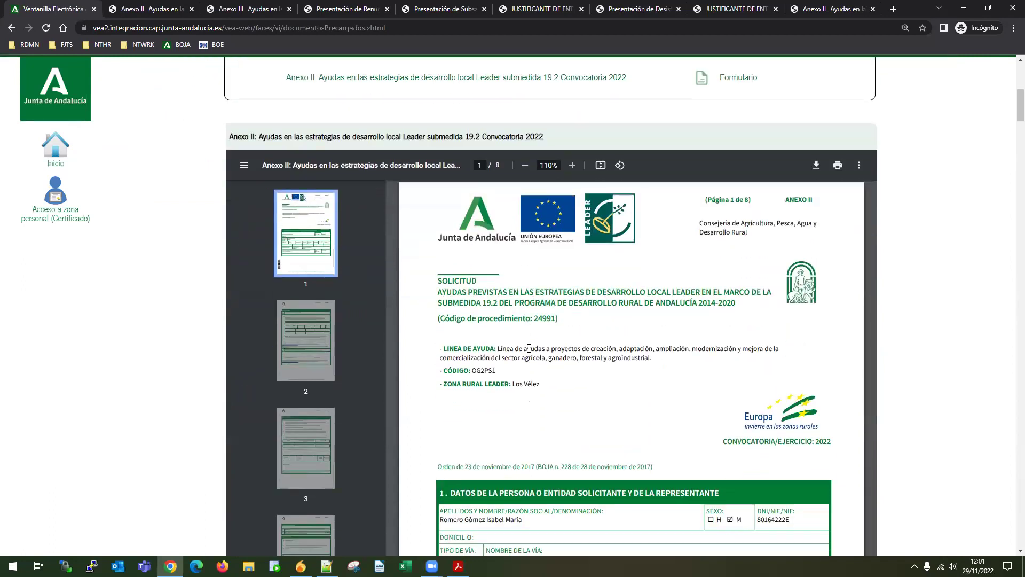
{"action": "scroll", "coordinate": [641, 321], "scroll_direction": "down", "scroll_amount": 9}
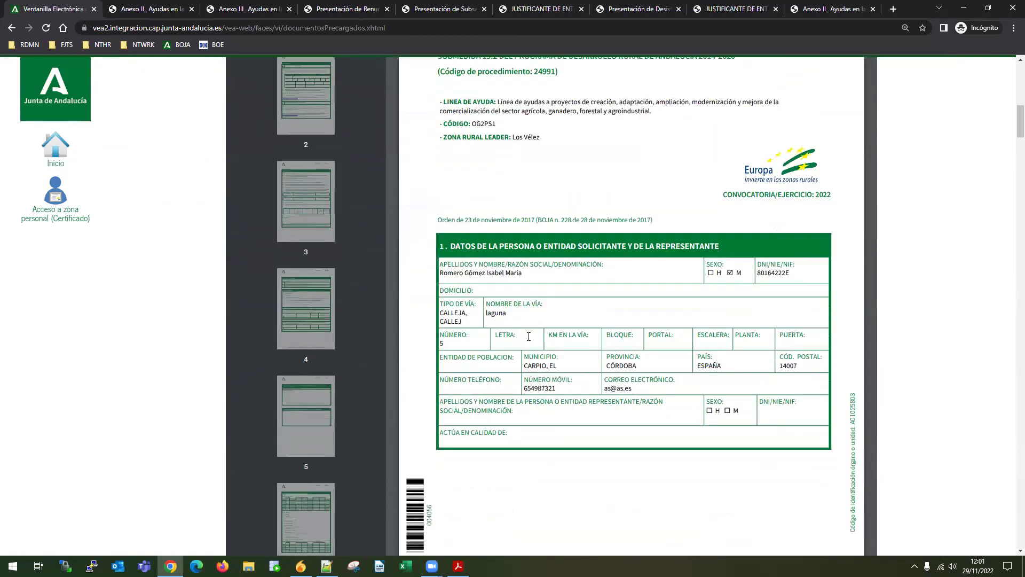
{"action": "scroll", "coordinate": [528, 336], "scroll_direction": "down", "scroll_amount": 7}
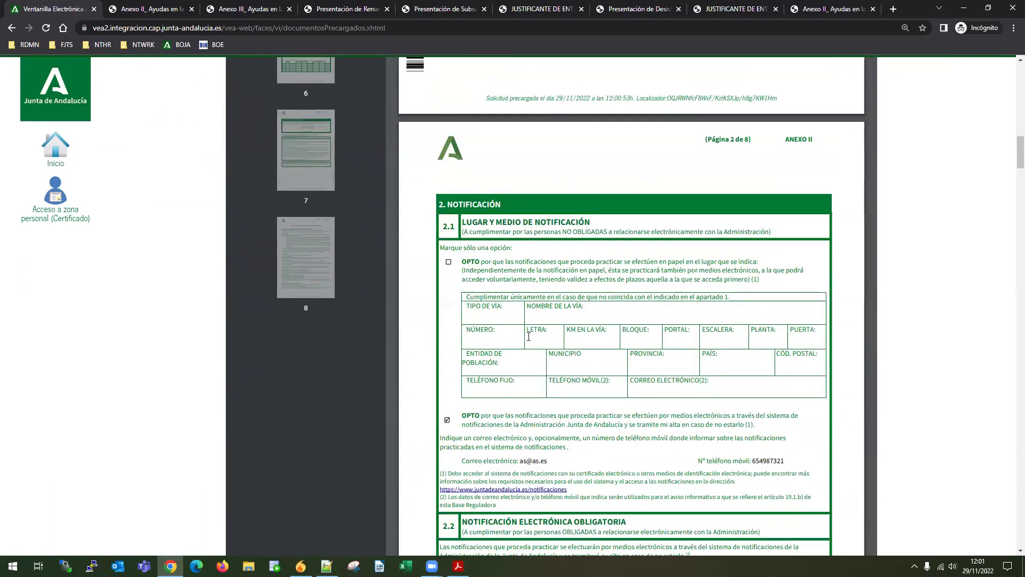
{"action": "scroll", "coordinate": [530, 336], "scroll_direction": "down", "scroll_amount": 4}
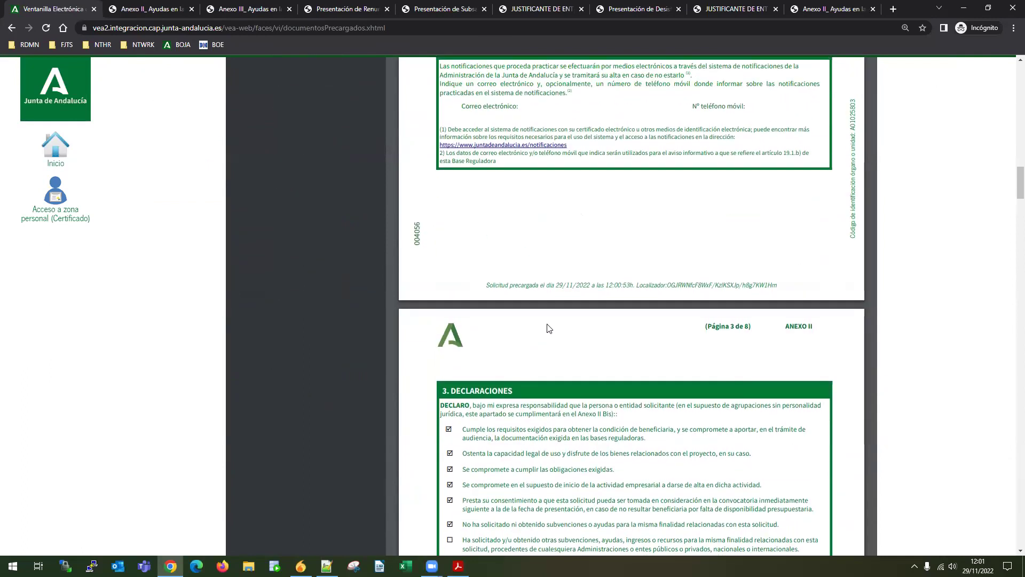
{"action": "scroll", "coordinate": [536, 312], "scroll_direction": "up", "scroll_amount": 2}
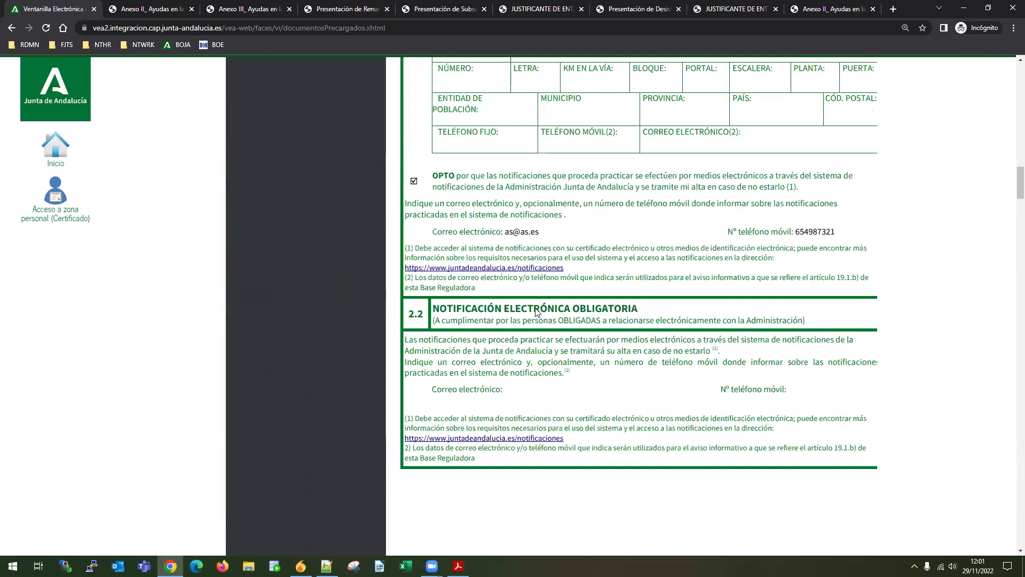
{"action": "scroll", "coordinate": [536, 310], "scroll_direction": "up", "scroll_amount": 1}
{"action": "scroll", "coordinate": [536, 309], "scroll_direction": "down", "scroll_amount": 2}
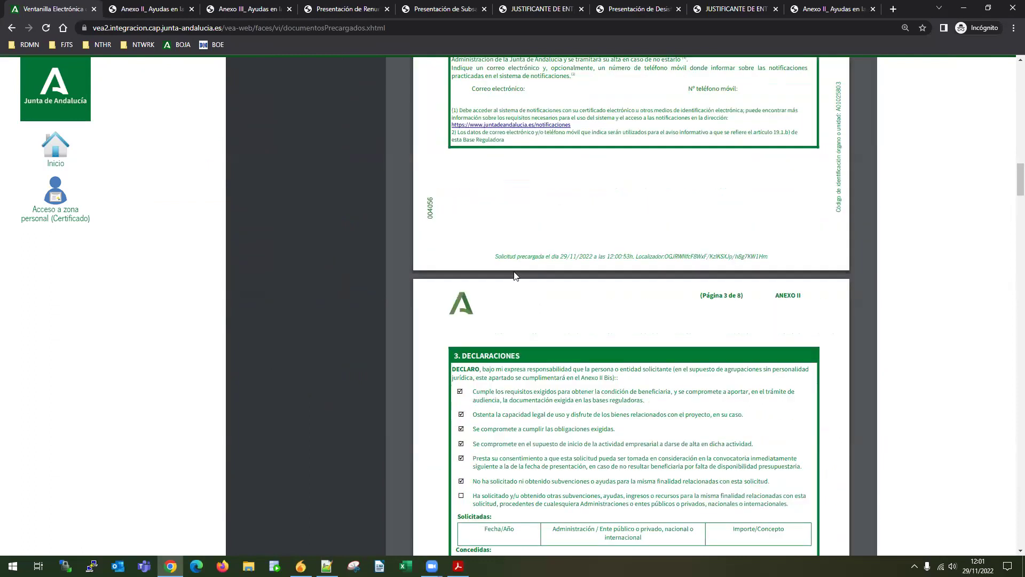
{"action": "left_click_drag", "start_coordinate": [496, 257], "coordinate": [768, 255]}
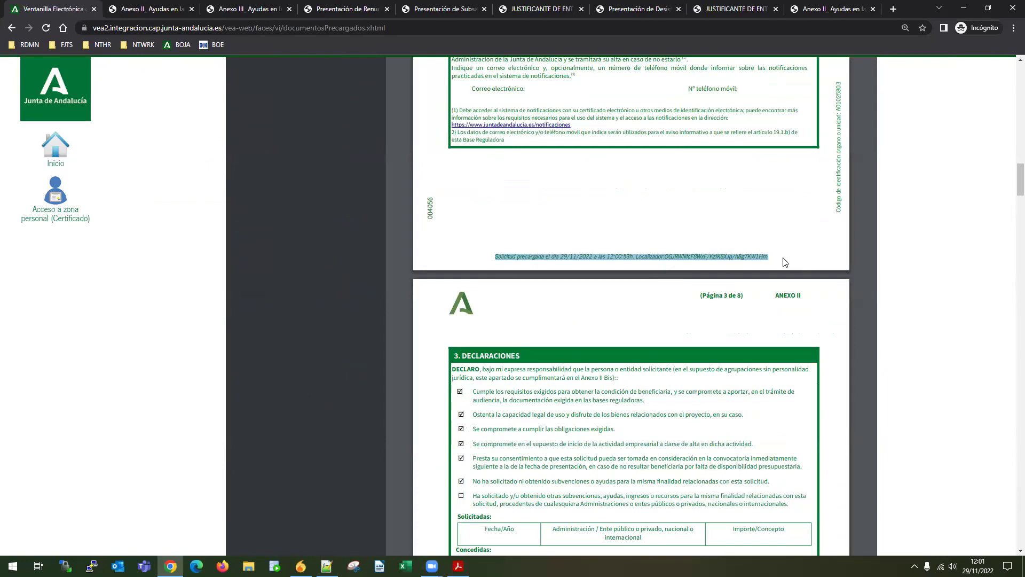
{"action": "left_click", "coordinate": [770, 257]}
Finish browsing the PDF pages and return to the Ventanilla home page.
{"action": "scroll", "coordinate": [770, 257], "scroll_direction": "up", "scroll_amount": 15}
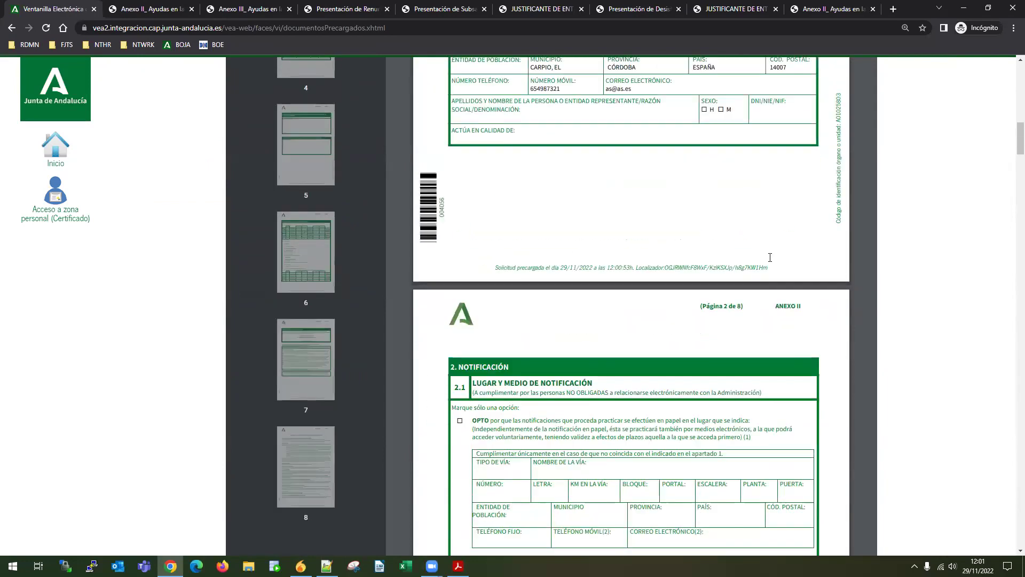
{"action": "scroll", "coordinate": [770, 257], "scroll_direction": "down", "scroll_amount": 5}
{"action": "scroll", "coordinate": [770, 257], "scroll_direction": "down", "scroll_amount": 20}
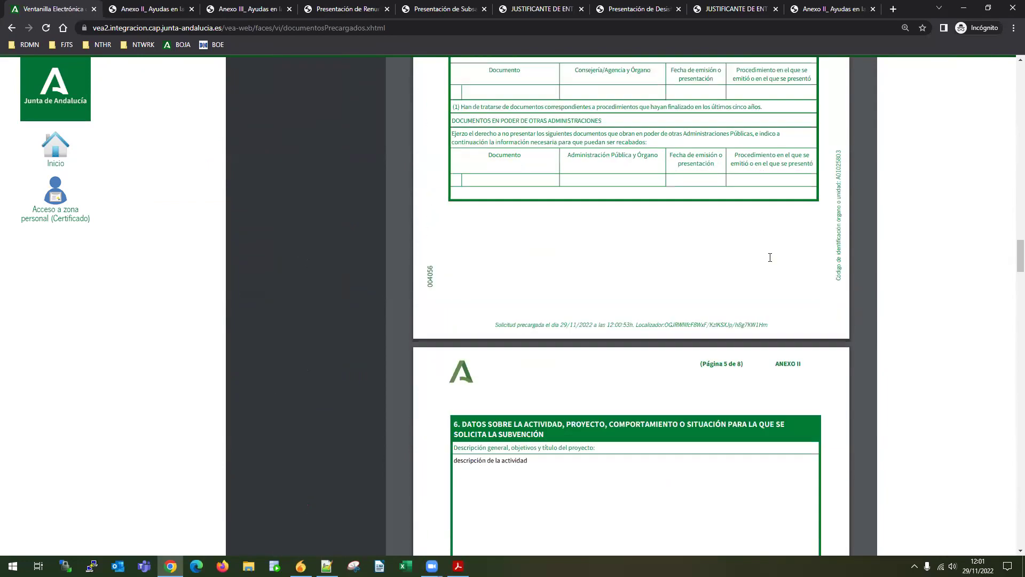
{"action": "scroll", "coordinate": [770, 257], "scroll_direction": "down", "scroll_amount": 15}
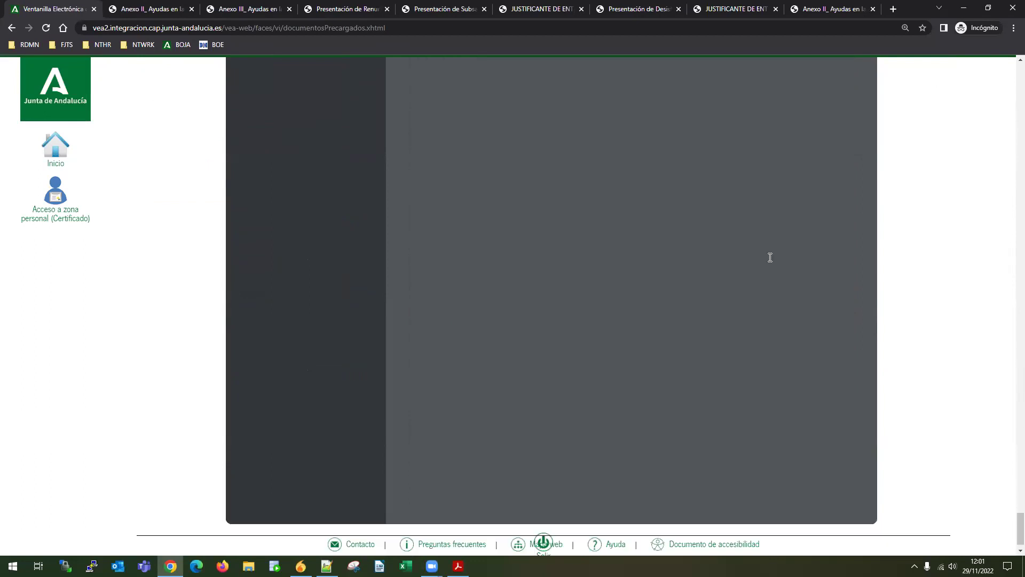
{"action": "left_click_drag", "start_coordinate": [1020, 530], "coordinate": [1004, 74]}
{"action": "left_click", "coordinate": [717, 407]}
{"action": "scroll", "coordinate": [570, 359], "scroll_direction": "down", "scroll_amount": 3}
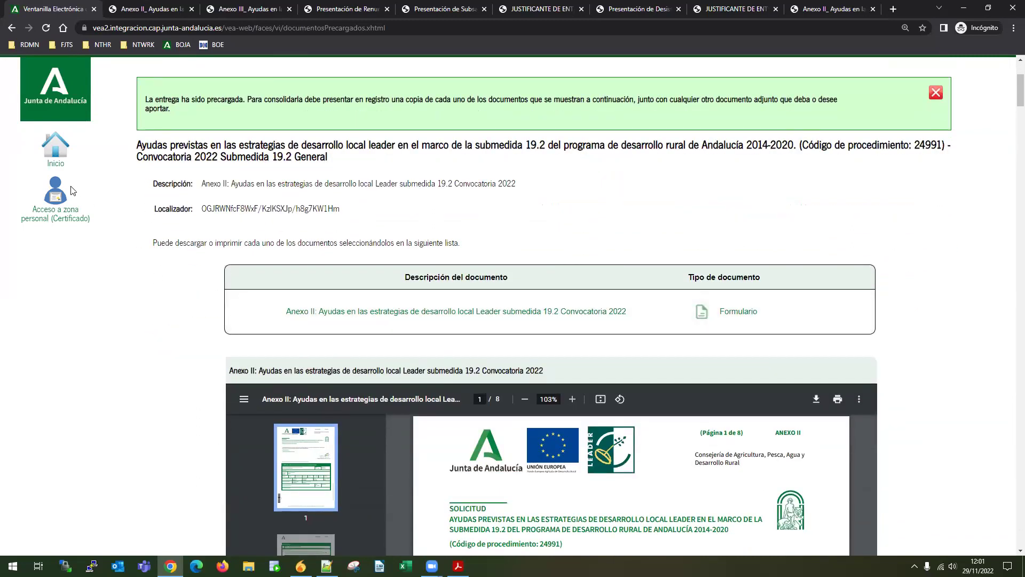
{"action": "left_click", "coordinate": [64, 147]}
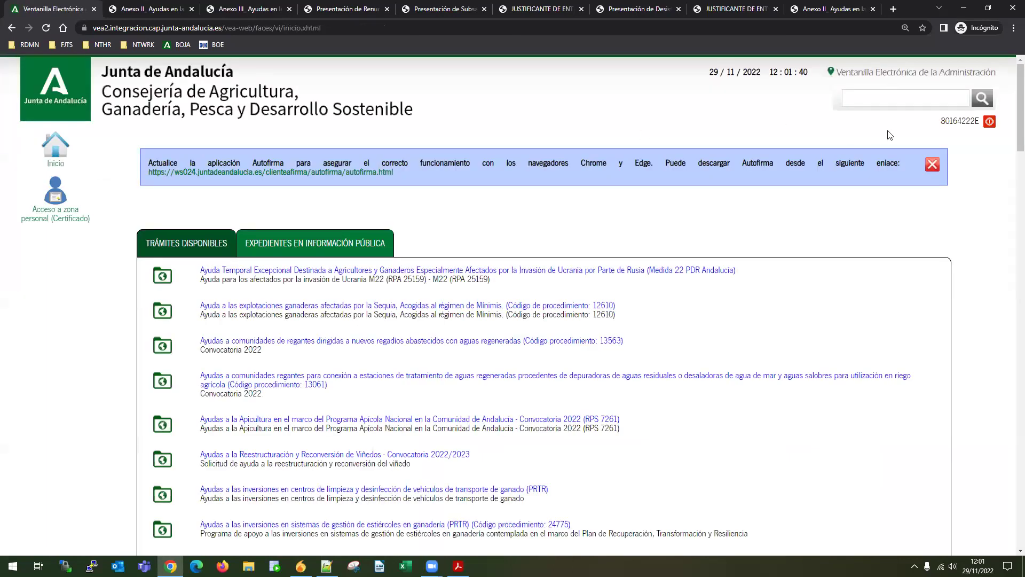
Log out, then reopen the Leader 19.2 draft by pasting its Localizador and entering the applicant's NIF/NIE.
{"action": "left_click", "coordinate": [988, 121]}
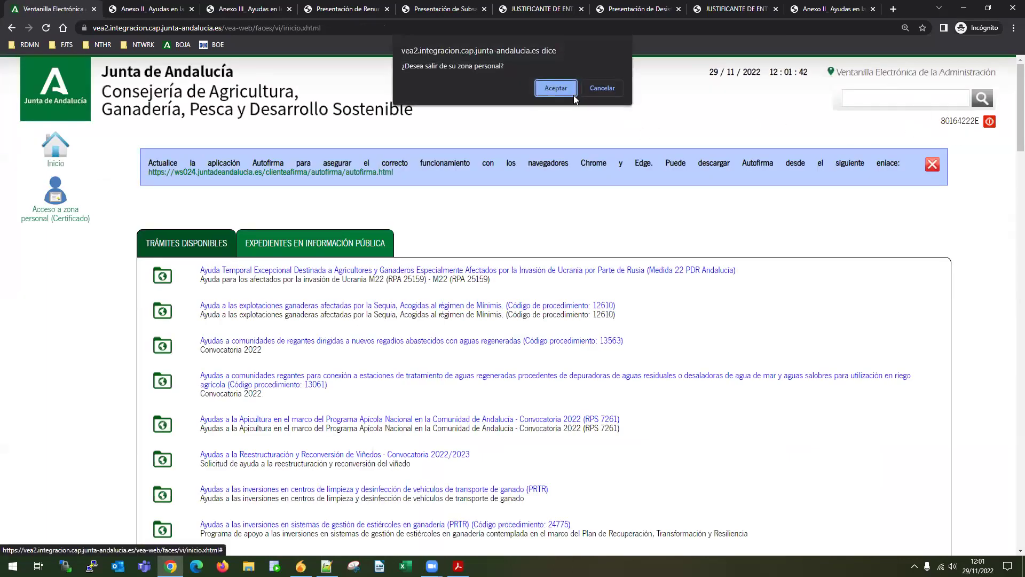
{"action": "left_click", "coordinate": [570, 92]}
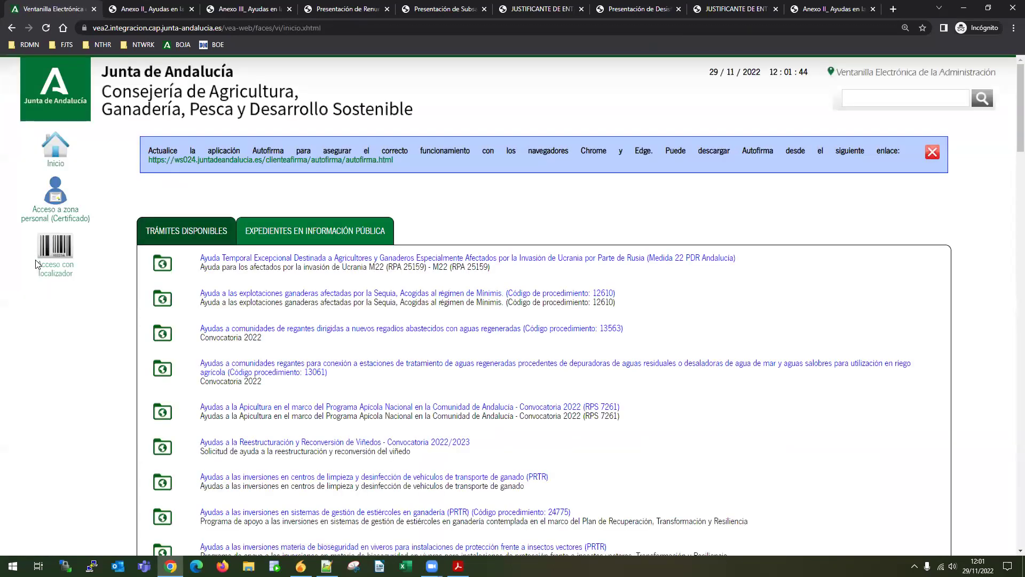
{"action": "left_click", "coordinate": [62, 257]}
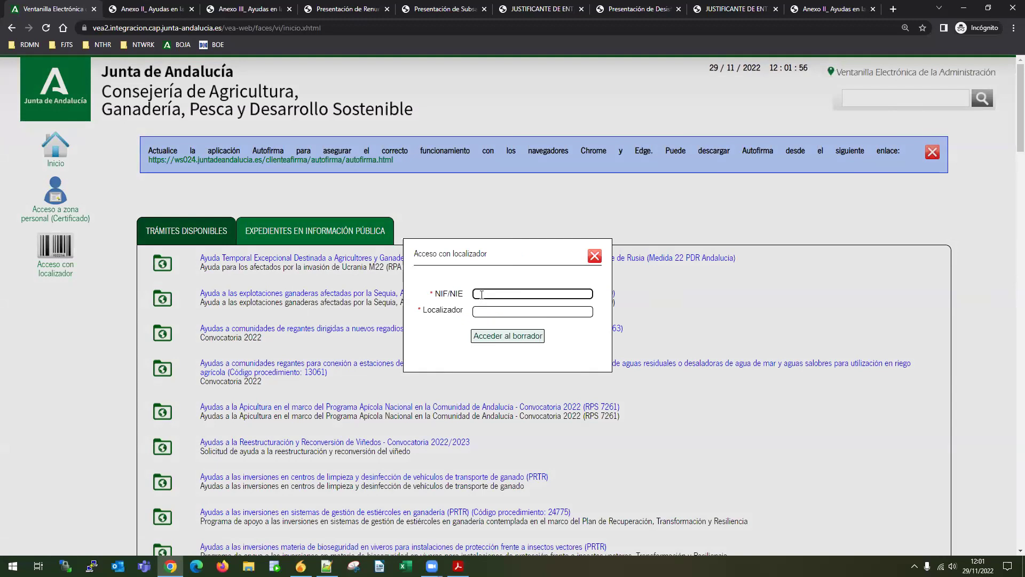
{"action": "key", "text": "alt+Tab"}
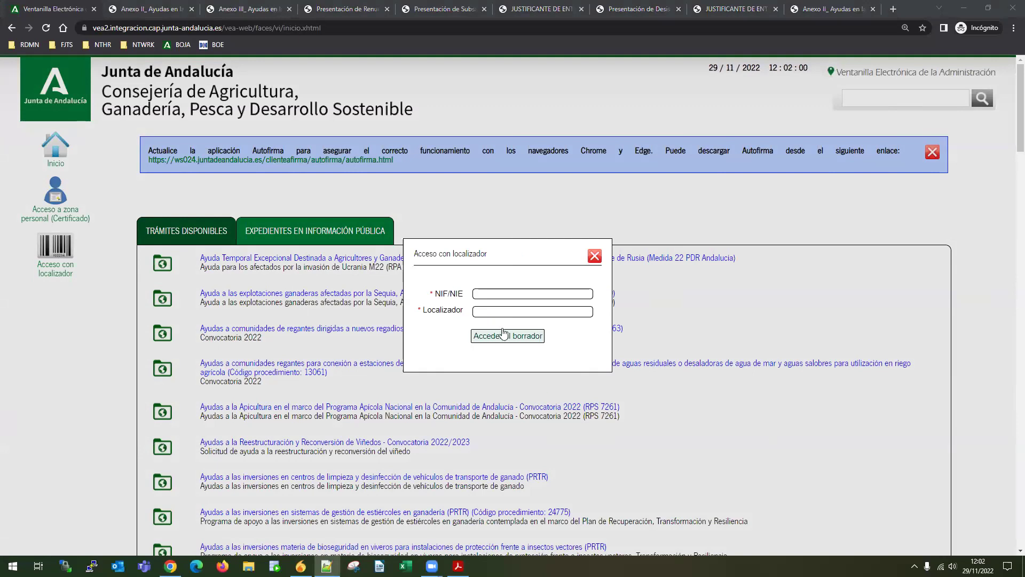
{"action": "left_click", "coordinate": [500, 311]}
{"action": "key", "text": "ctrl+v"}
{"action": "left_click", "coordinate": [500, 296]}
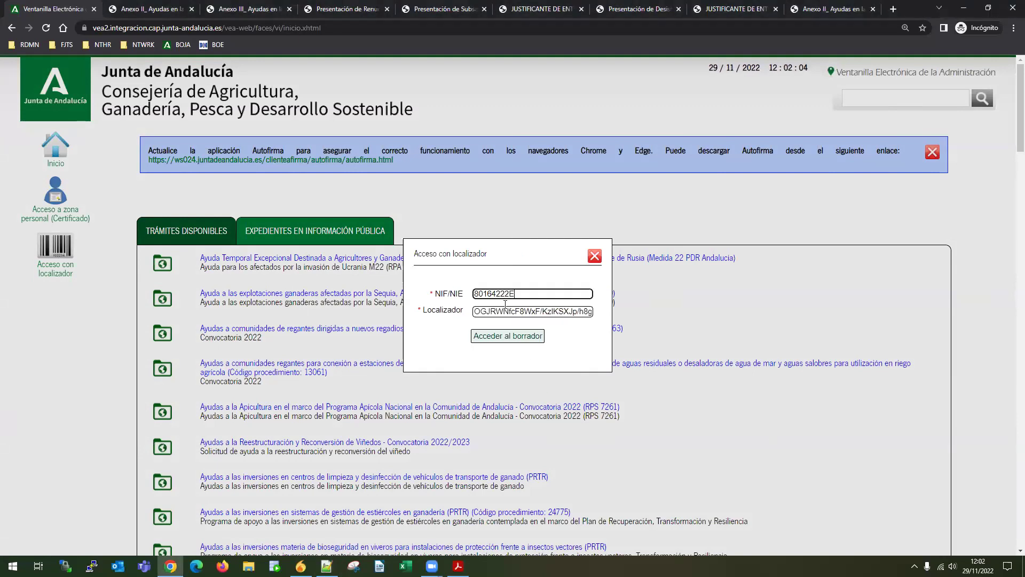
{"action": "left_click", "coordinate": [504, 338]}
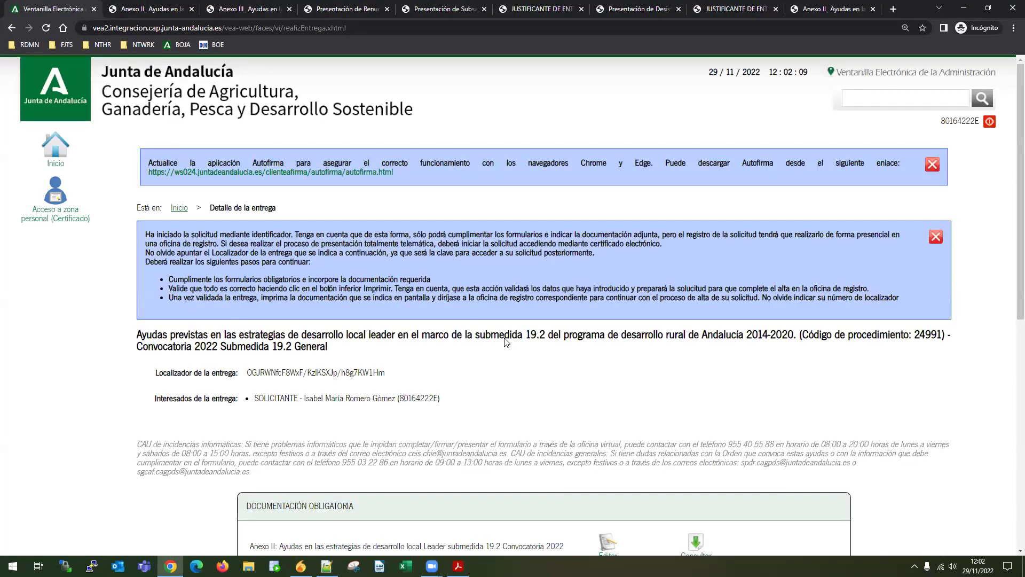
Open the Anexo II form and choose paper notification at the applicant's address.
{"action": "scroll", "coordinate": [506, 341], "scroll_direction": "down", "scroll_amount": 5}
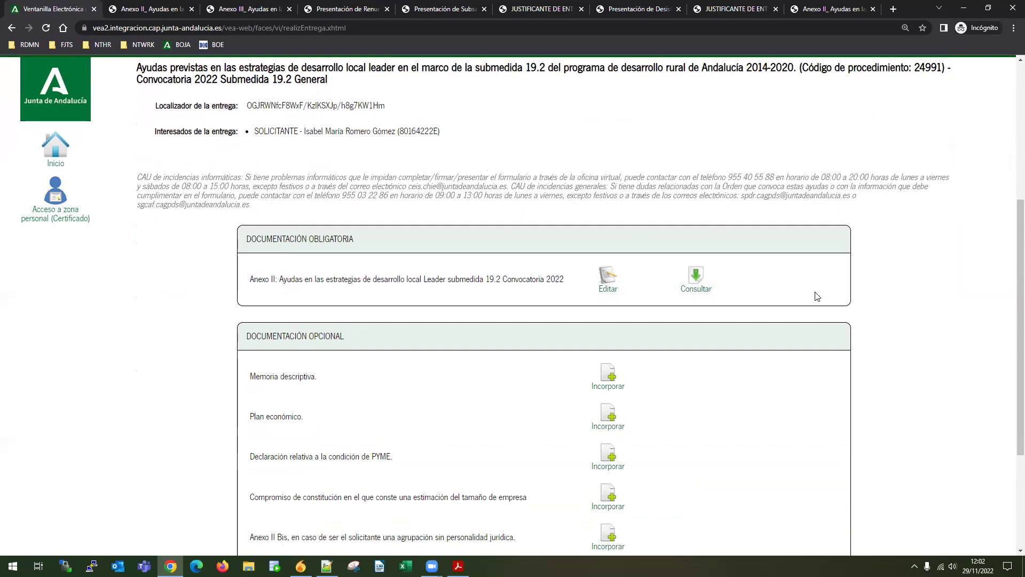
{"action": "left_click", "coordinate": [608, 284]}
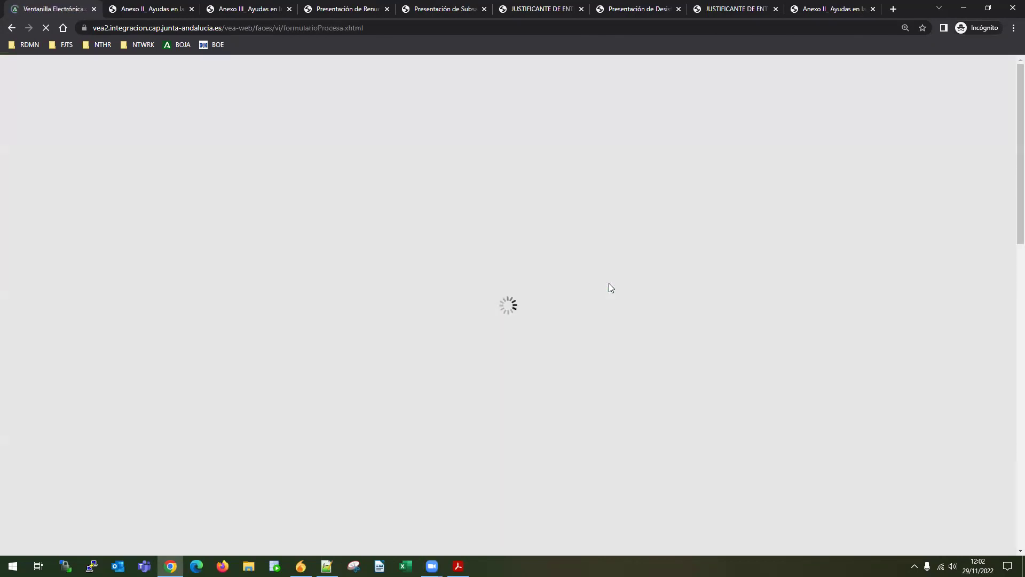
{"action": "scroll", "coordinate": [604, 272], "scroll_direction": "down", "scroll_amount": 6}
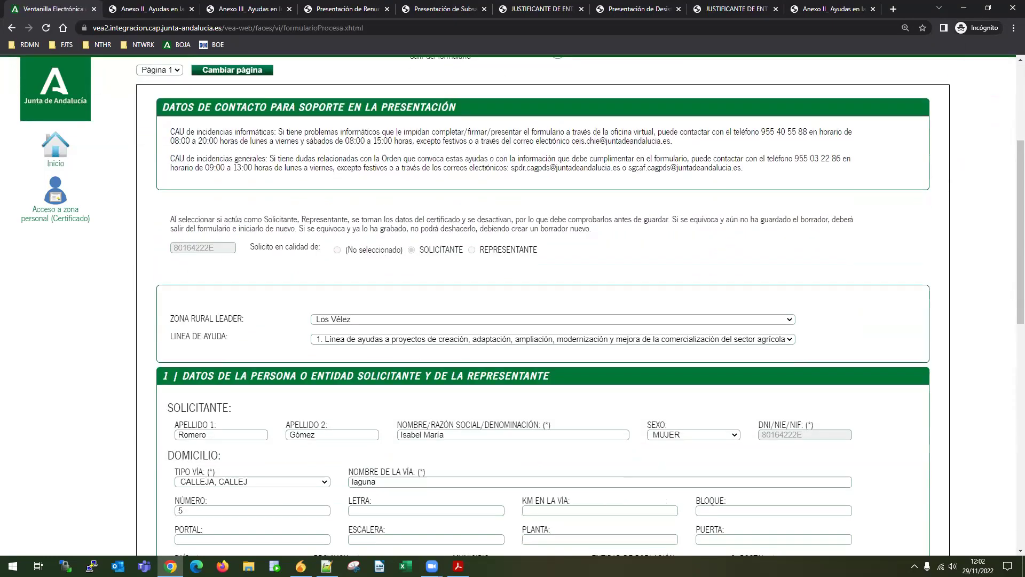
{"action": "scroll", "coordinate": [510, 414], "scroll_direction": "up", "scroll_amount": 4}
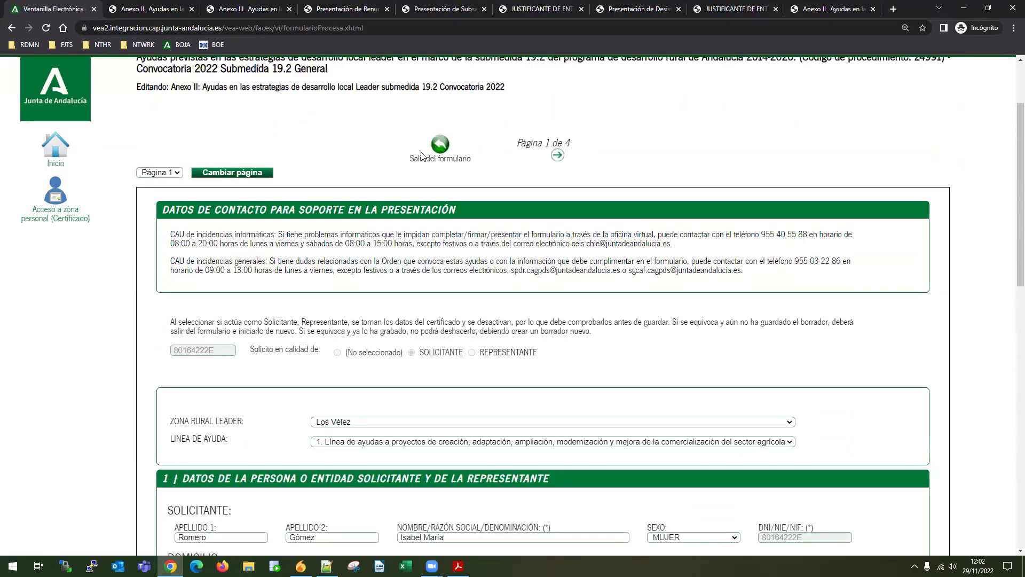
{"action": "scroll", "coordinate": [416, 324], "scroll_direction": "down", "scroll_amount": 1}
{"action": "scroll", "coordinate": [416, 325], "scroll_direction": "down", "scroll_amount": 11}
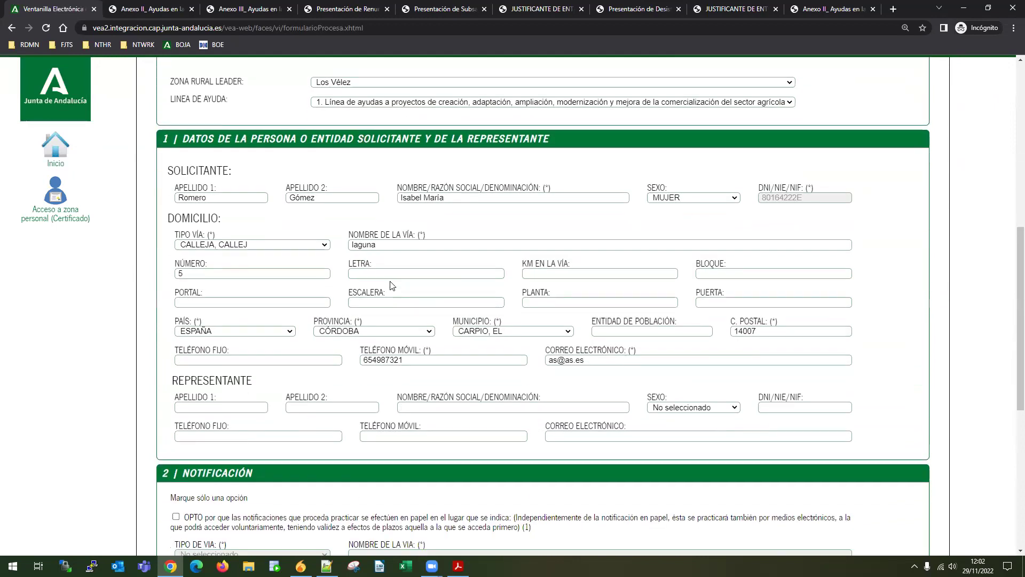
{"action": "scroll", "coordinate": [302, 390], "scroll_direction": "down", "scroll_amount": 2}
{"action": "left_click", "coordinate": [175, 232]}
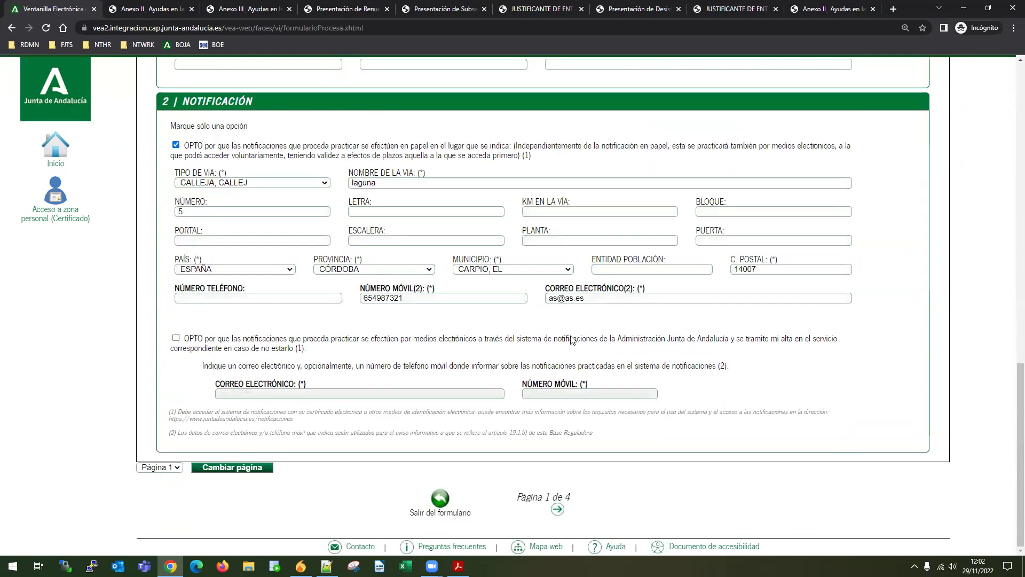
Page through the form to Página 4 and press Finalizar.
{"action": "left_click", "coordinate": [558, 508]}
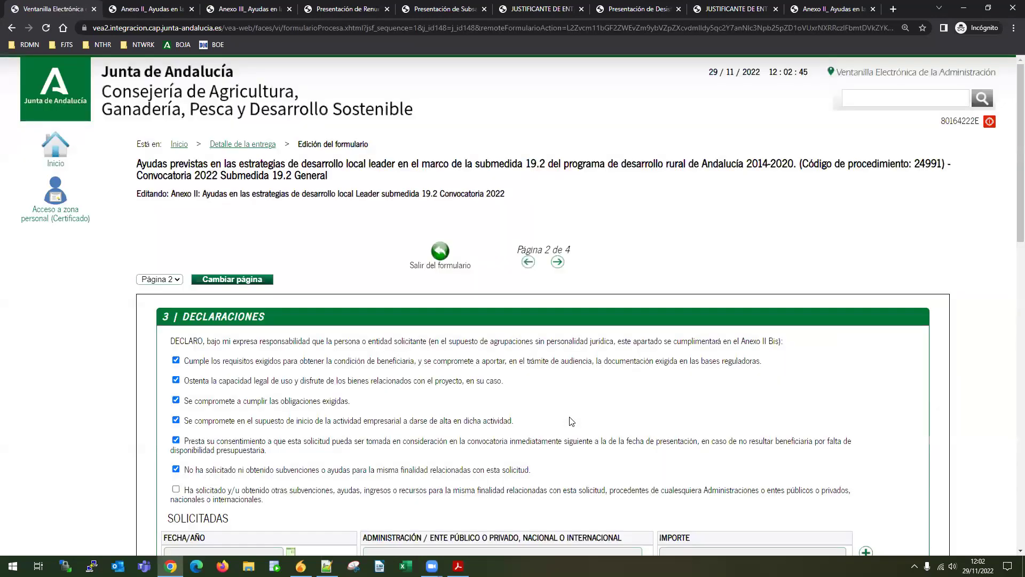
{"action": "scroll", "coordinate": [569, 417], "scroll_direction": "down", "scroll_amount": 7}
{"action": "scroll", "coordinate": [571, 416], "scroll_direction": "down", "scroll_amount": 10}
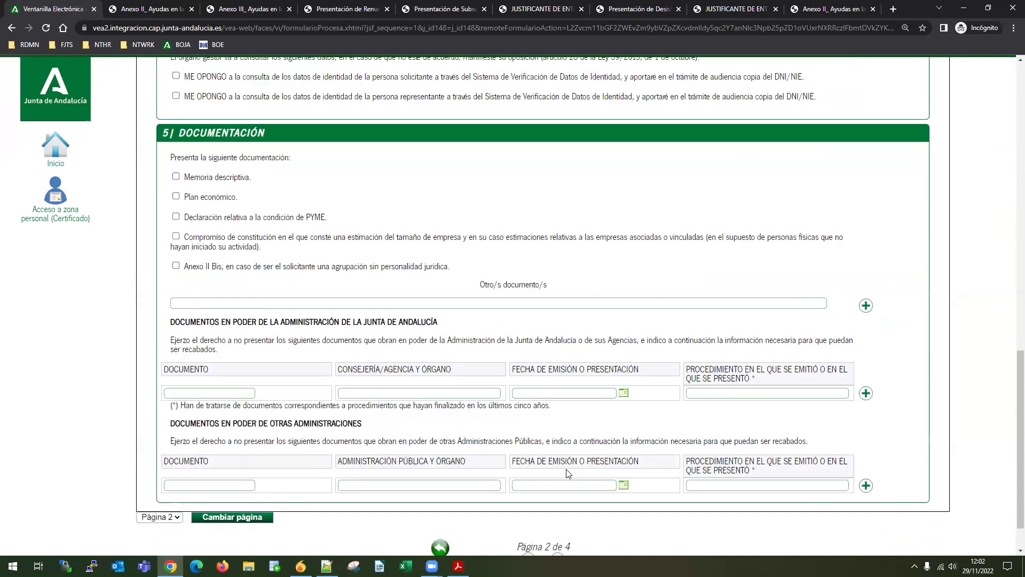
{"action": "left_click", "coordinate": [558, 509]}
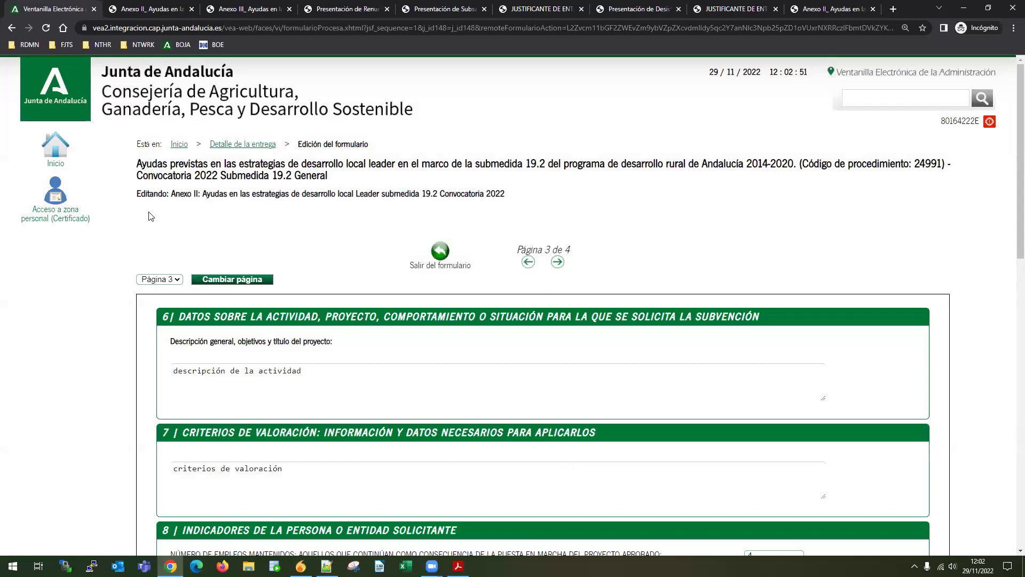
{"action": "left_click", "coordinate": [155, 280]}
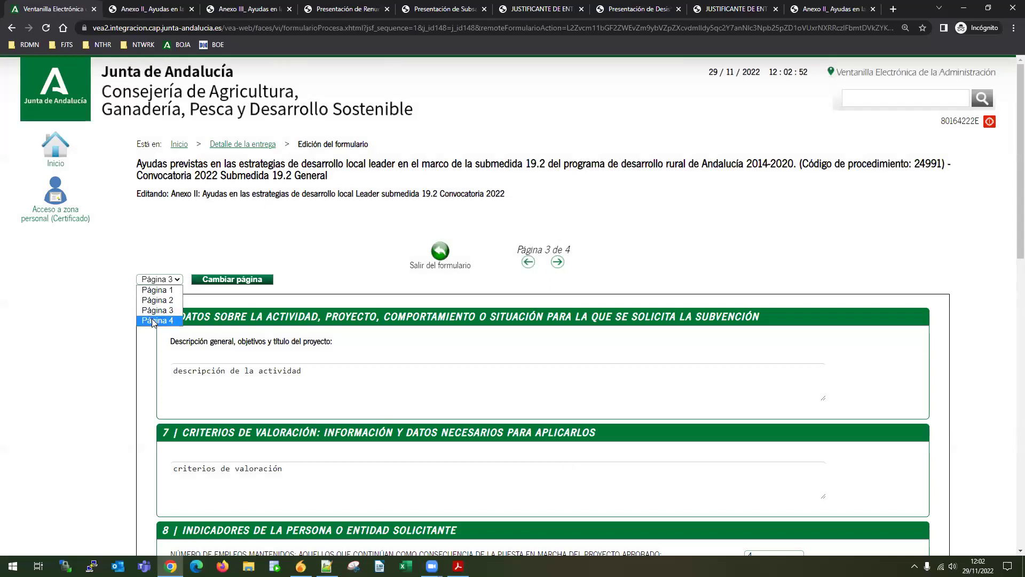
{"action": "left_click", "coordinate": [299, 291]}
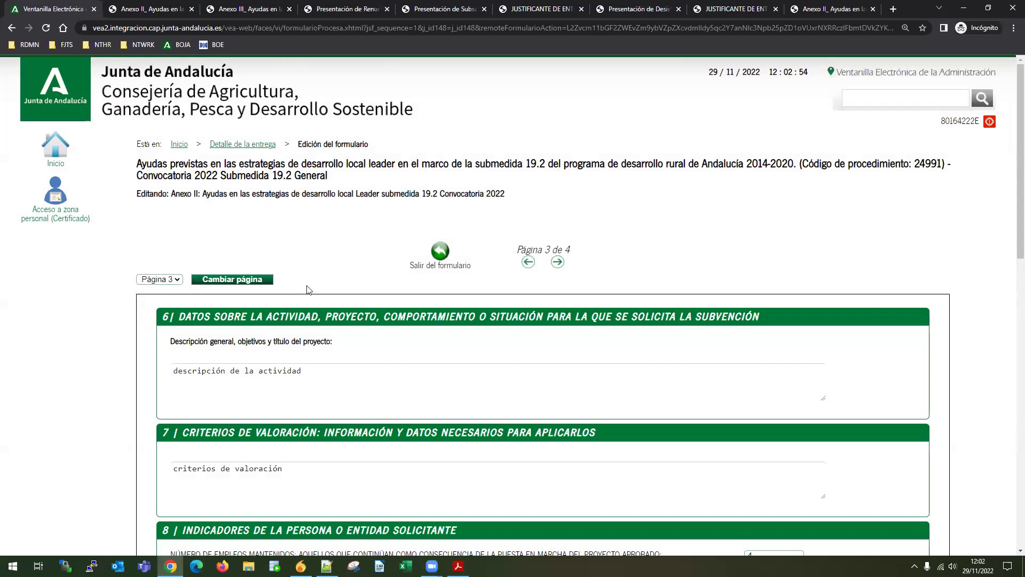
{"action": "left_click", "coordinate": [556, 265]}
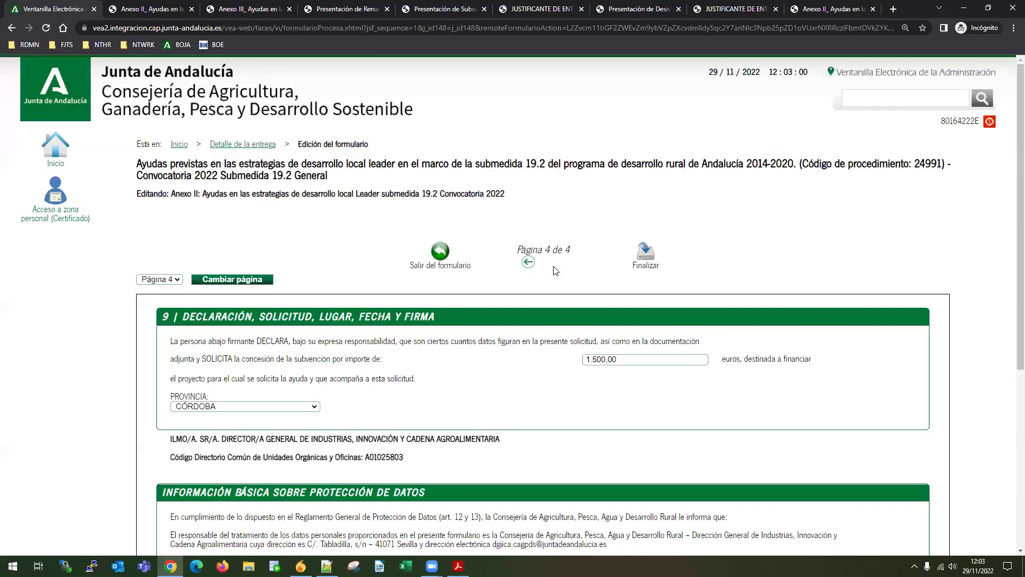
{"action": "left_click", "coordinate": [645, 252]}
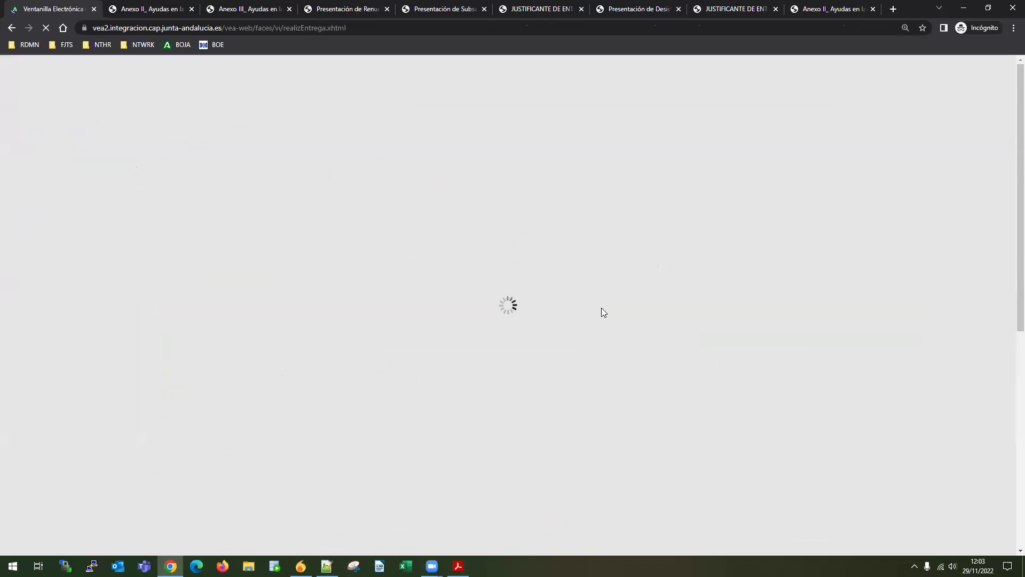
Pre-register the delivery with Imprimir and confirm its consolidation.
{"action": "scroll", "coordinate": [694, 369], "scroll_direction": "down", "scroll_amount": 1}
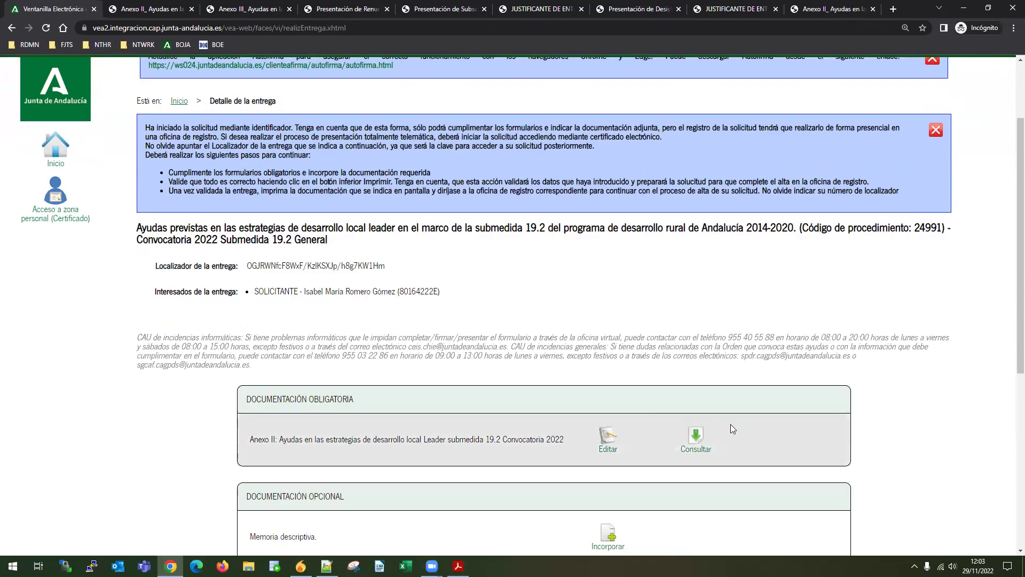
{"action": "scroll", "coordinate": [732, 427], "scroll_direction": "down", "scroll_amount": 5}
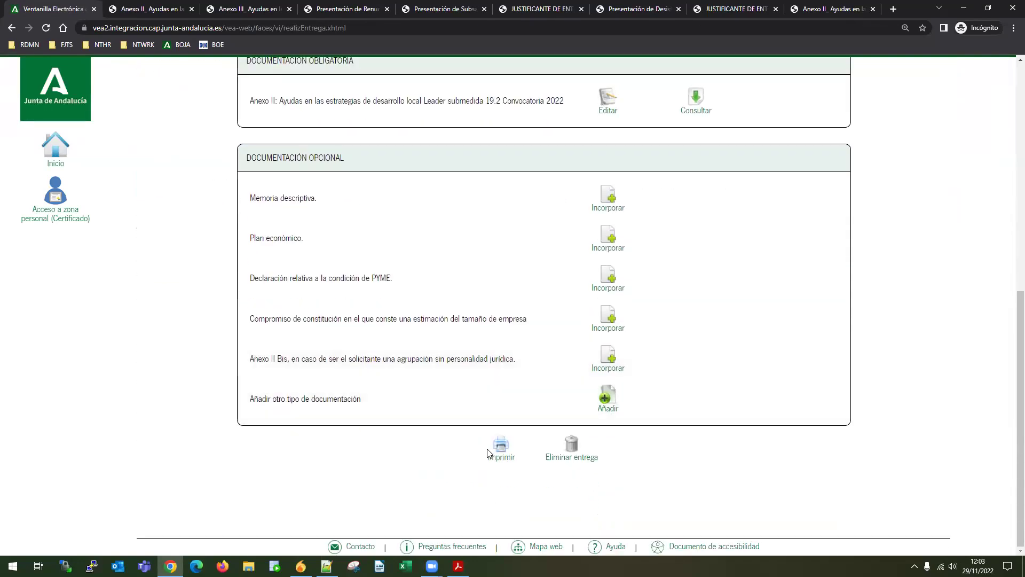
{"action": "left_click", "coordinate": [488, 453]}
{"action": "left_click", "coordinate": [556, 163]}
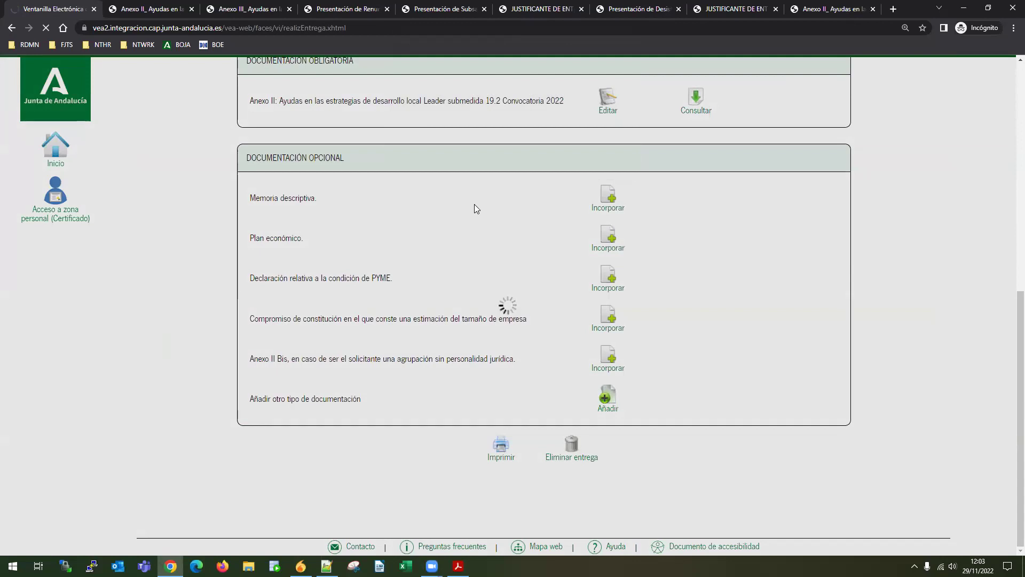
Scroll through the generated eight-page Anexo II application PDF.
{"action": "scroll", "coordinate": [519, 437], "scroll_direction": "down", "scroll_amount": 5}
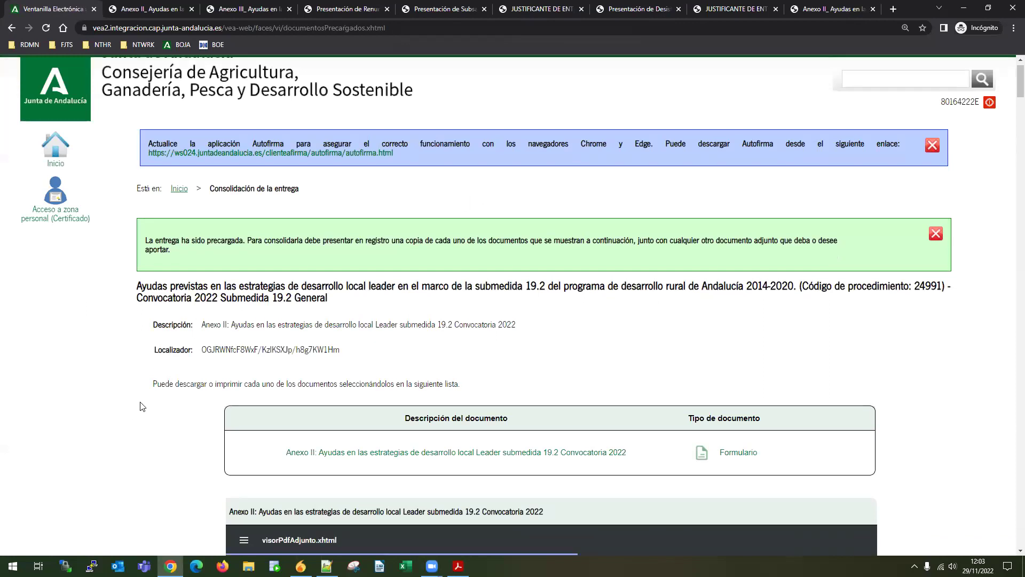
{"action": "scroll", "coordinate": [665, 415], "scroll_direction": "down", "scroll_amount": 10}
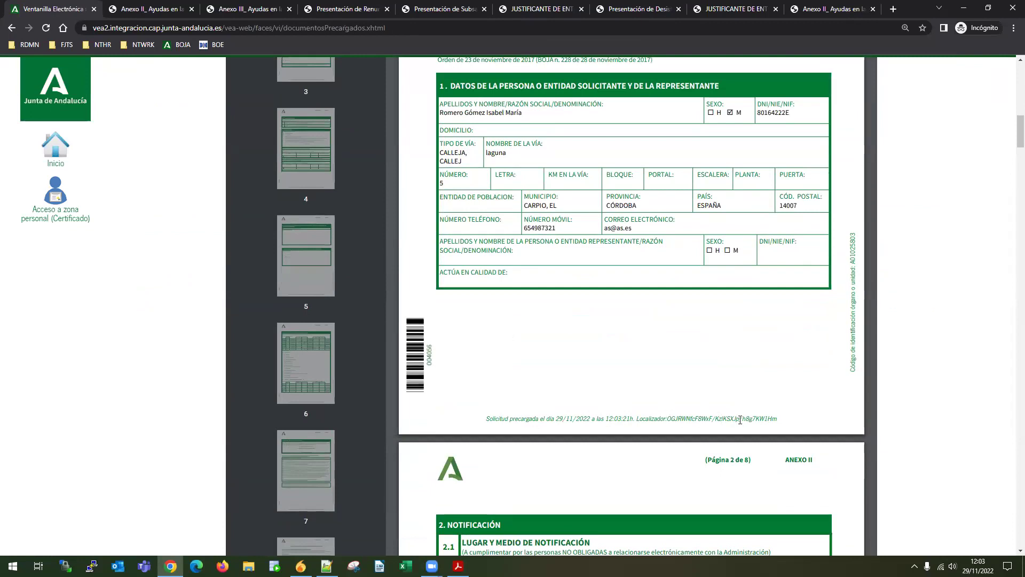
{"action": "scroll", "coordinate": [221, 407], "scroll_direction": "up", "scroll_amount": 5}
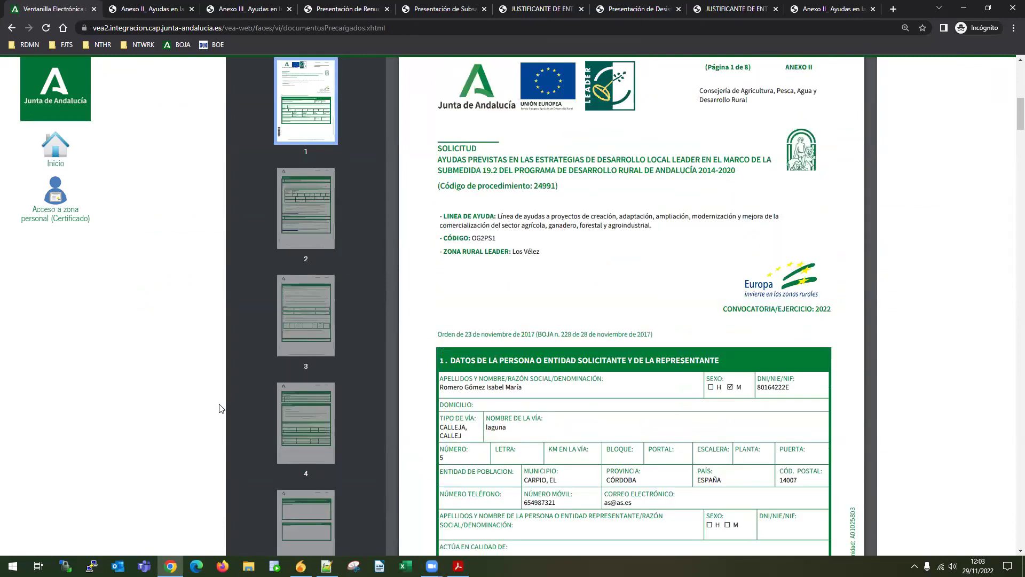
{"action": "scroll", "coordinate": [219, 408], "scroll_direction": "up", "scroll_amount": 10}
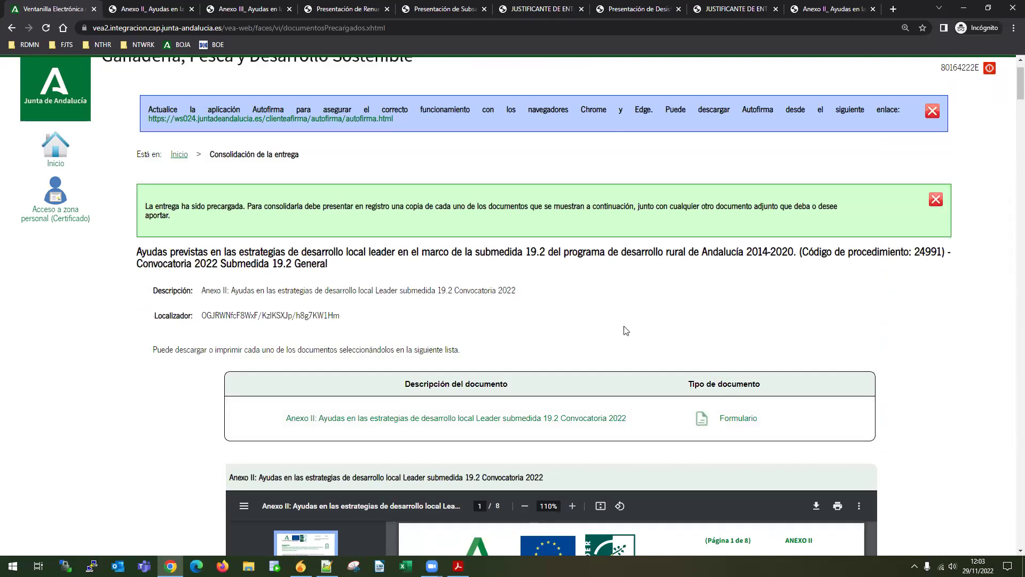
{"action": "scroll", "coordinate": [626, 330], "scroll_direction": "up", "scroll_amount": 1}
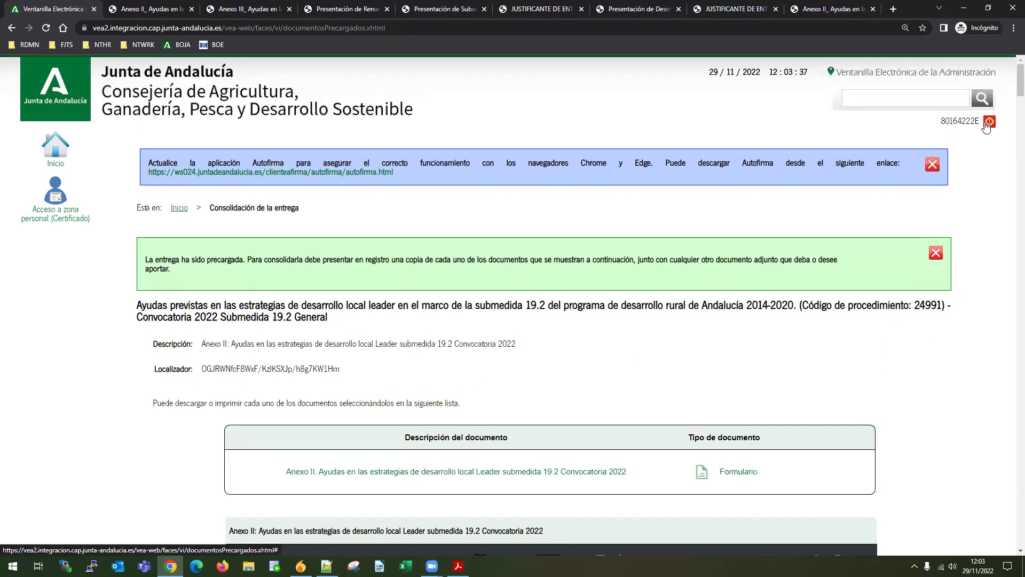
Log out and sign back into the personal area with the digital certificate.
{"action": "left_click", "coordinate": [988, 123]}
{"action": "left_click", "coordinate": [554, 90]}
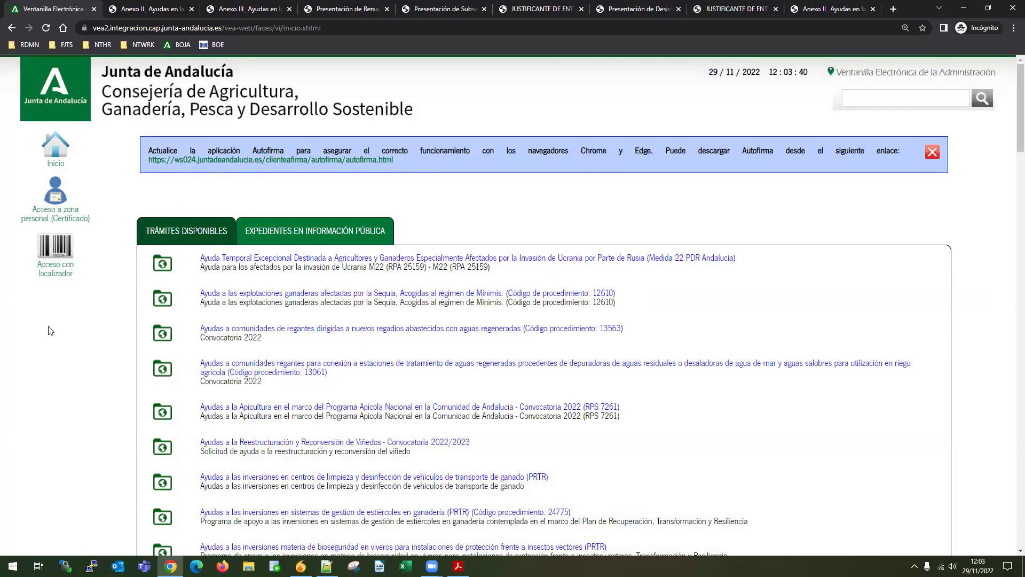
{"action": "left_click", "coordinate": [55, 209]}
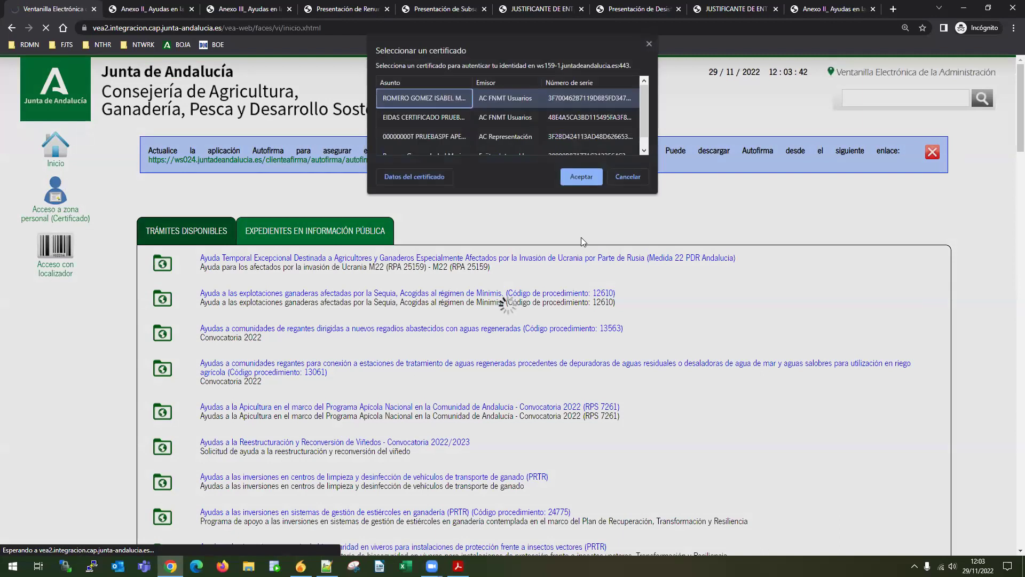
{"action": "left_click", "coordinate": [581, 176]}
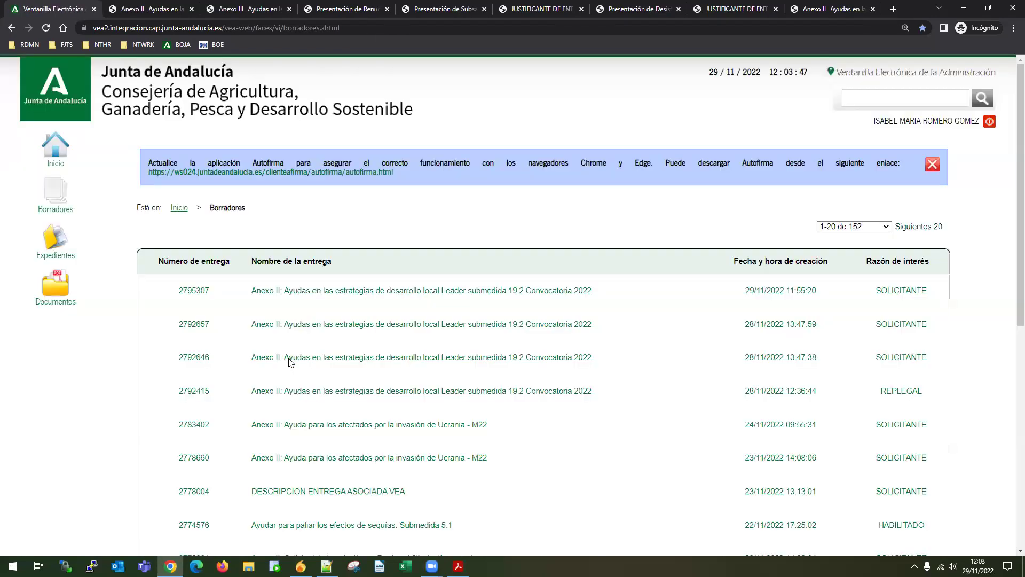
Download the ALEGACION expediente's full documentation with Descargar documentación and open the PDF.
{"action": "left_click", "coordinate": [60, 235]}
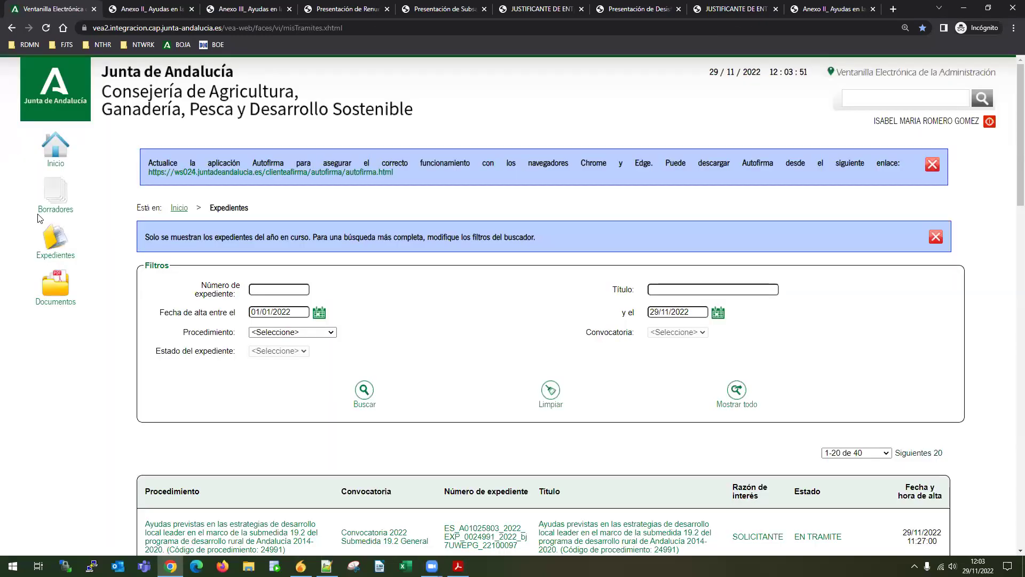
{"action": "scroll", "coordinate": [306, 287], "scroll_direction": "down", "scroll_amount": 5}
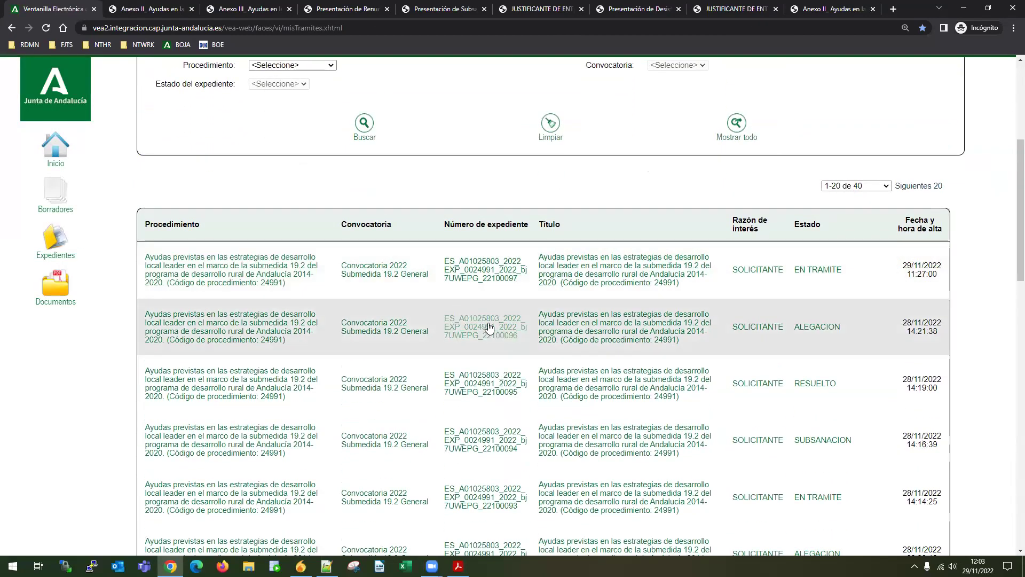
{"action": "left_click", "coordinate": [486, 330]}
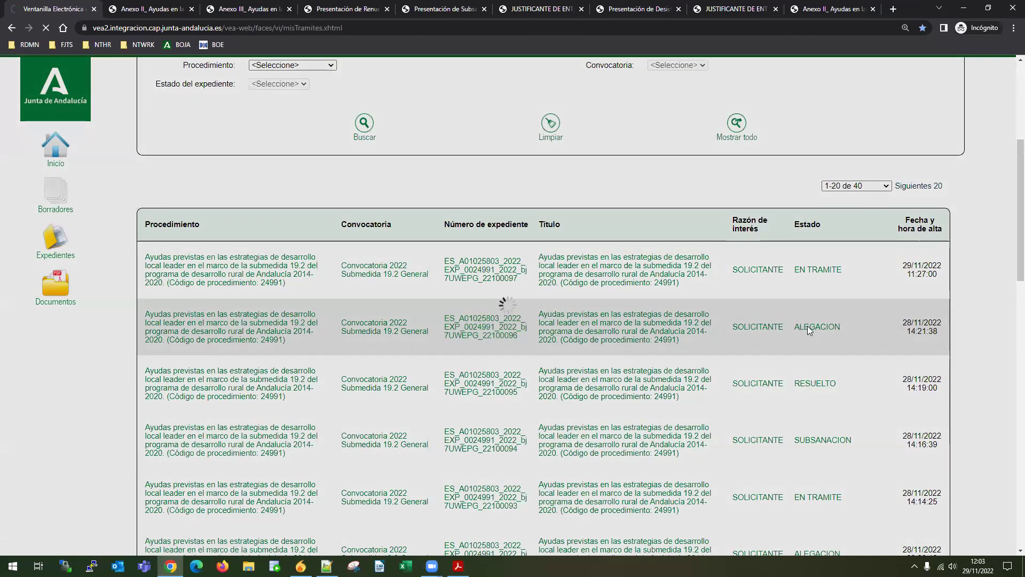
{"action": "scroll", "coordinate": [454, 275], "scroll_direction": "down", "scroll_amount": 2}
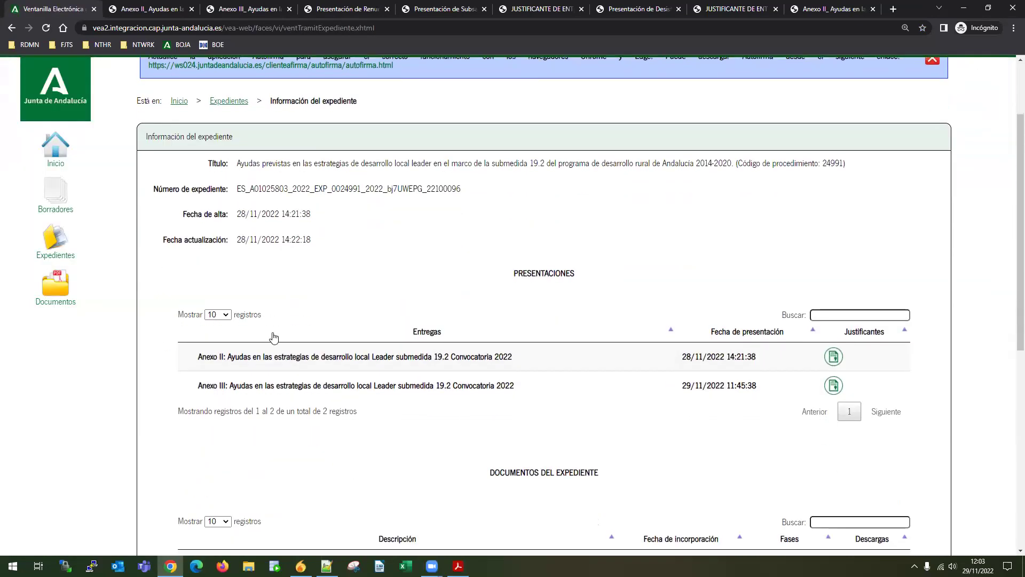
{"action": "left_click_drag", "start_coordinate": [197, 333], "coordinate": [214, 330]}
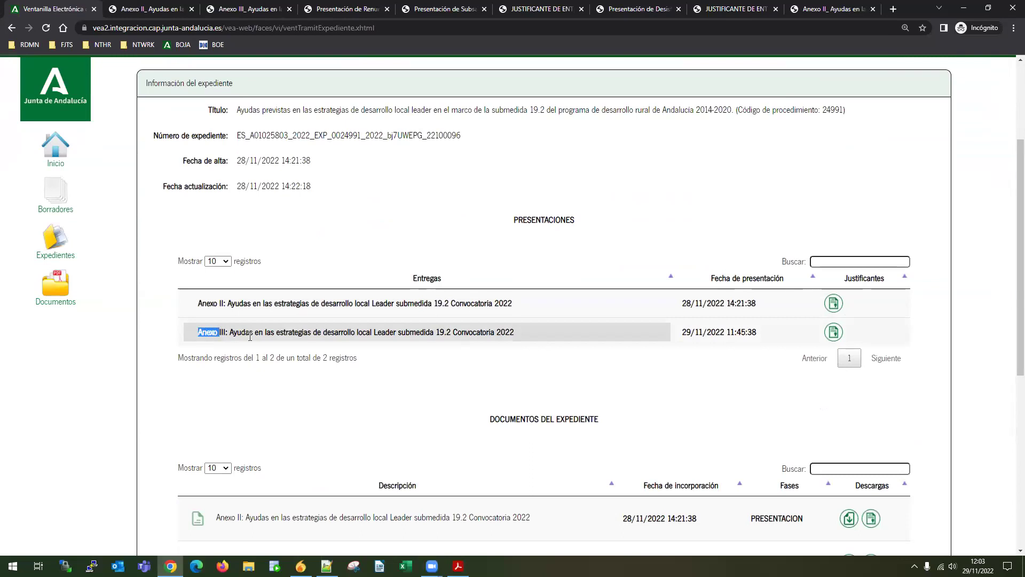
{"action": "scroll", "coordinate": [250, 336], "scroll_direction": "down", "scroll_amount": 5}
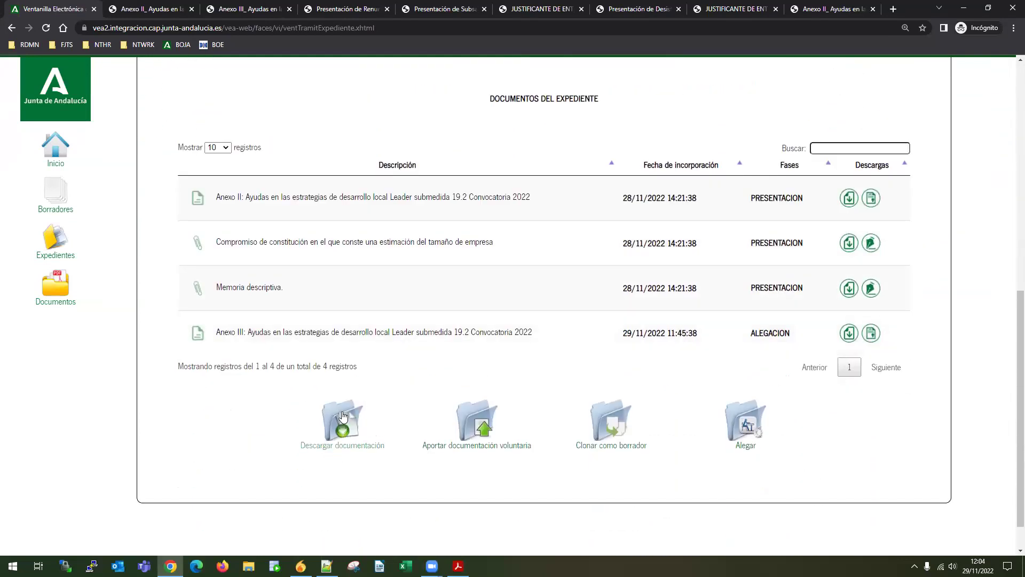
{"action": "left_click", "coordinate": [336, 419]}
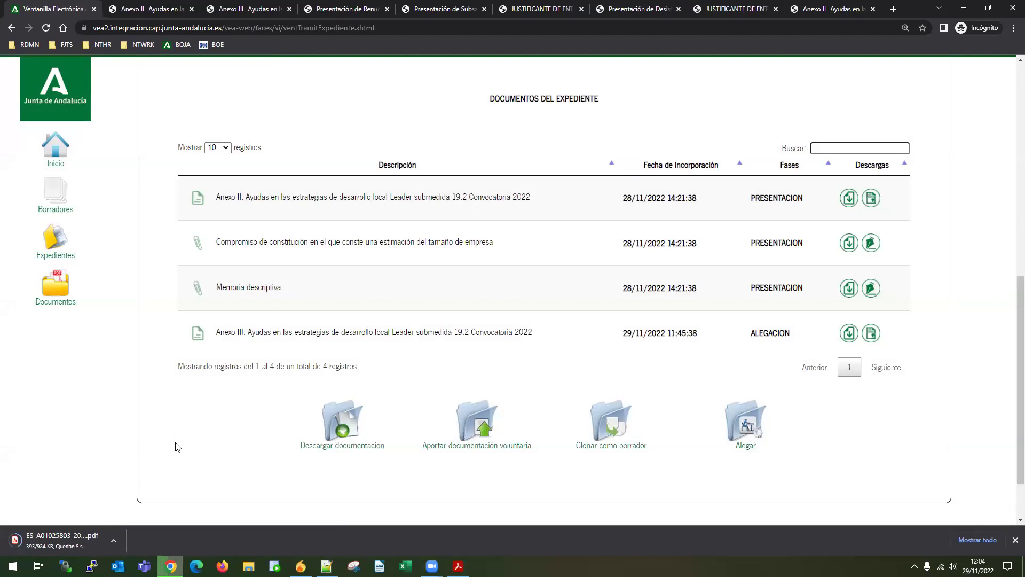
{"action": "left_click", "coordinate": [69, 540]}
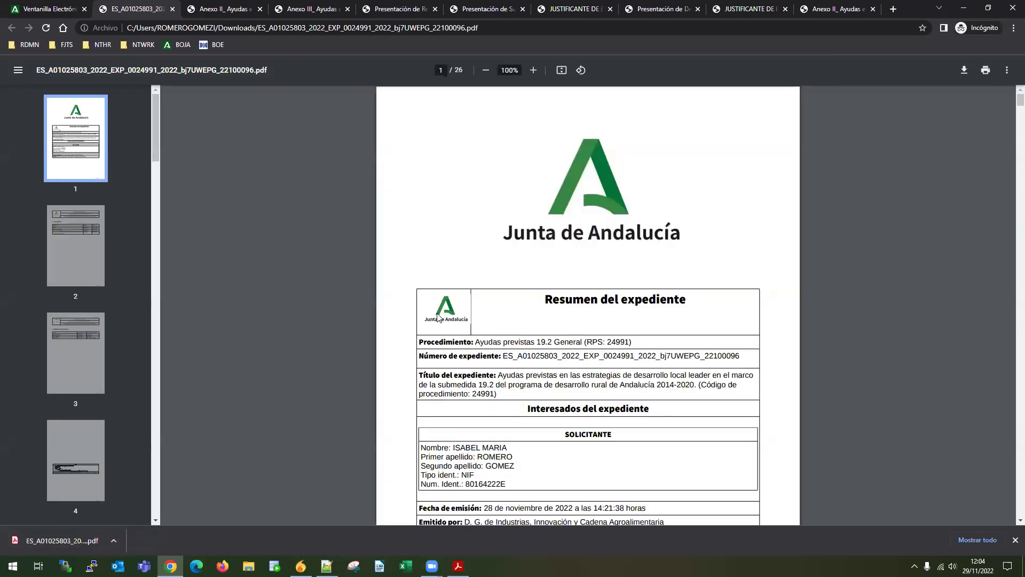
Scroll through all 26 pages of the expediente PDF, including the filled Anexo II, then jump back to page 1.
{"action": "left_click", "coordinate": [1015, 539]}
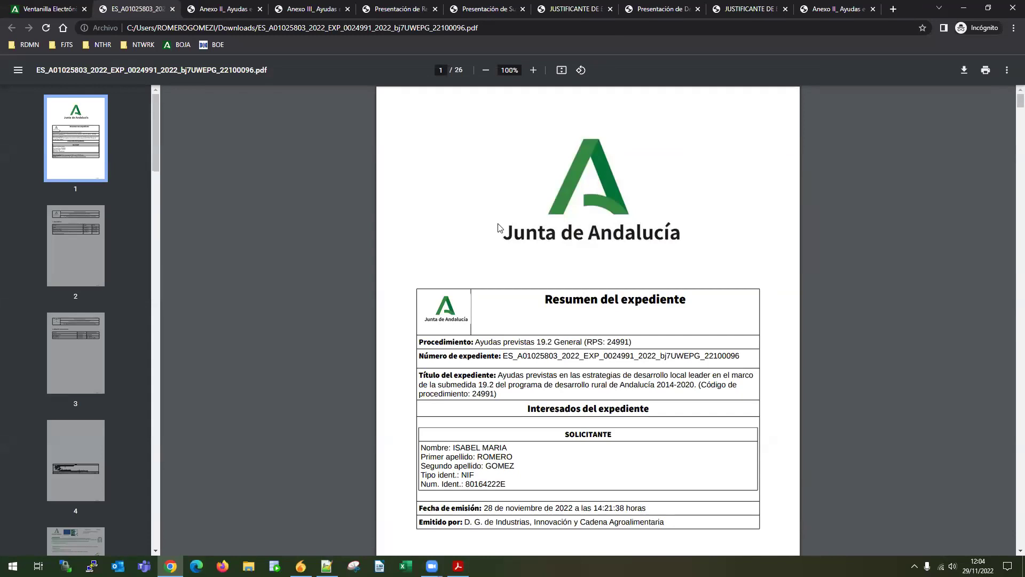
{"action": "scroll", "coordinate": [596, 302], "scroll_direction": "down", "scroll_amount": 2}
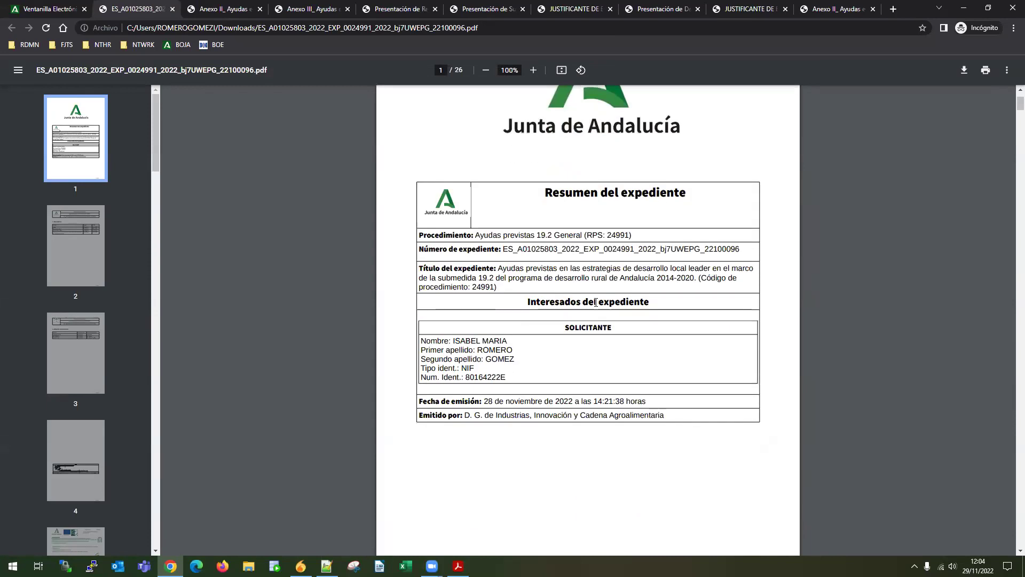
{"action": "scroll", "coordinate": [595, 302], "scroll_direction": "down", "scroll_amount": 2}
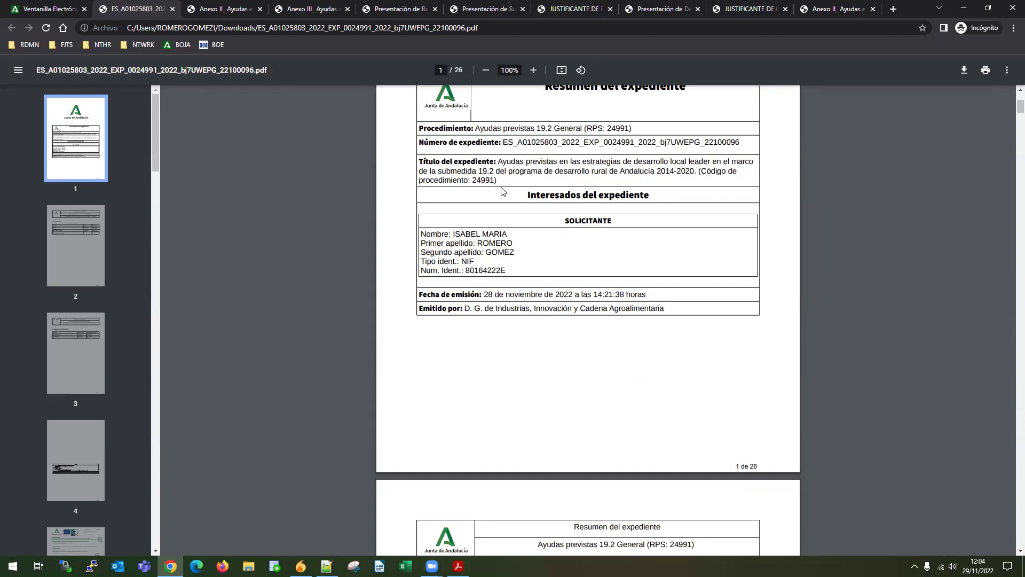
{"action": "scroll", "coordinate": [502, 191], "scroll_direction": "down", "scroll_amount": 1}
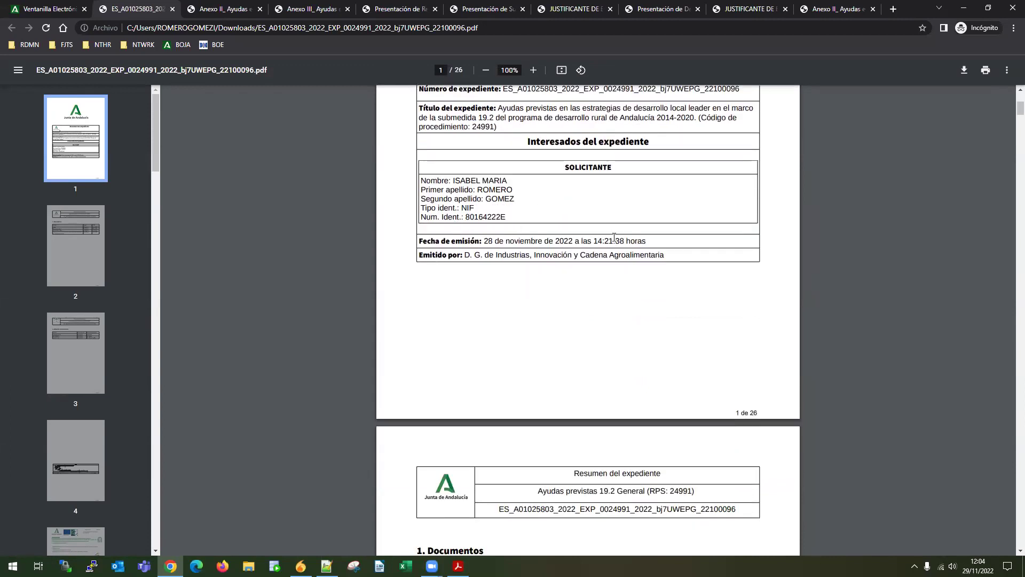
{"action": "scroll", "coordinate": [607, 218], "scroll_direction": "down", "scroll_amount": 1}
{"action": "scroll", "coordinate": [543, 203], "scroll_direction": "down", "scroll_amount": 1}
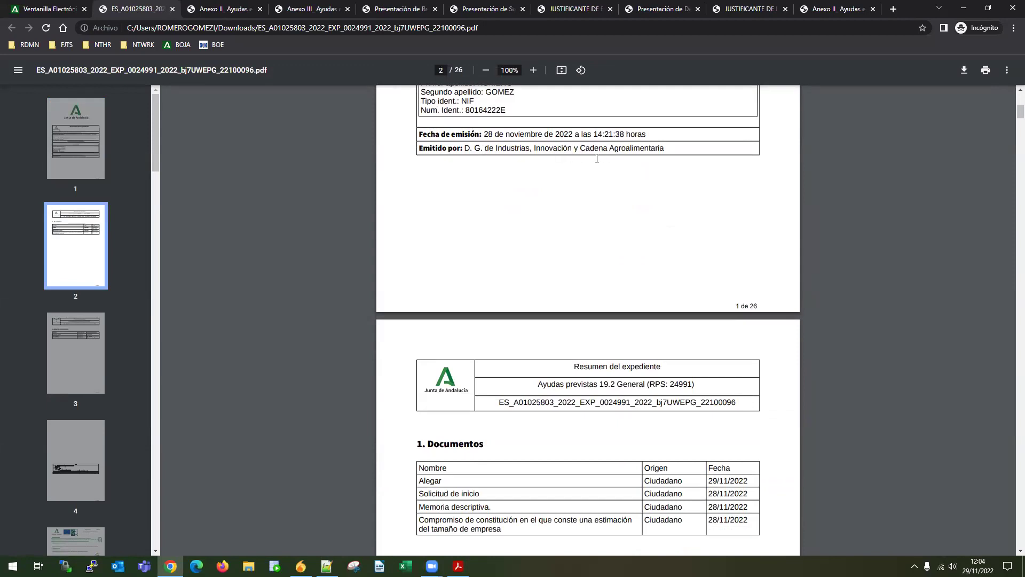
{"action": "scroll", "coordinate": [597, 158], "scroll_direction": "down", "scroll_amount": 3}
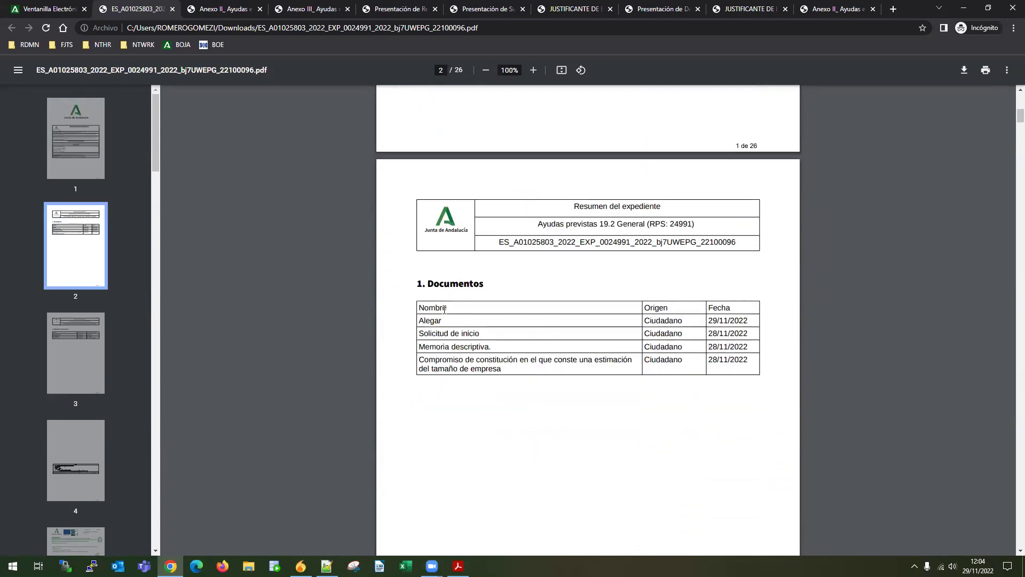
{"action": "scroll", "coordinate": [539, 346], "scroll_direction": "down", "scroll_amount": 10}
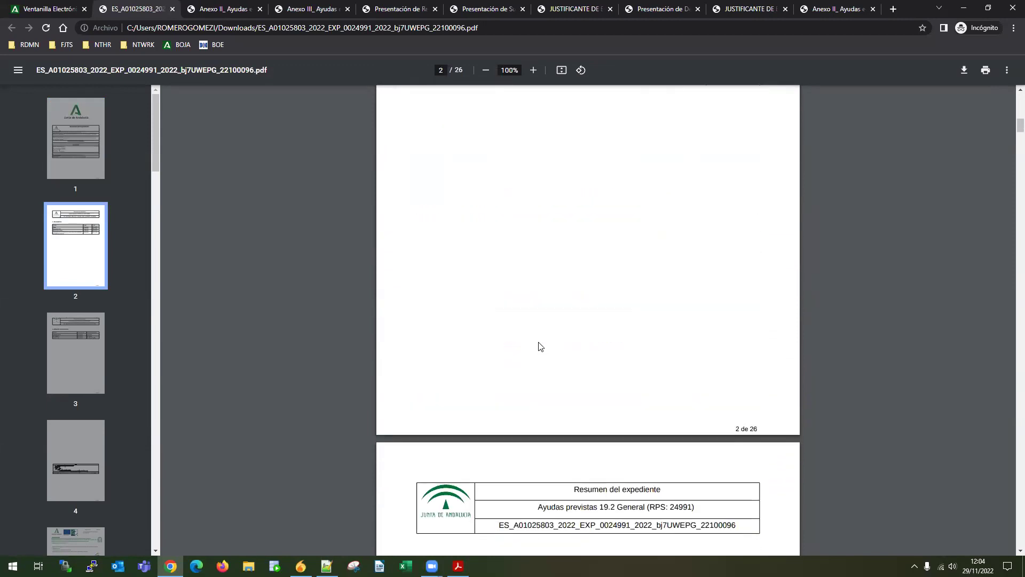
{"action": "scroll", "coordinate": [538, 346], "scroll_direction": "down", "scroll_amount": 5}
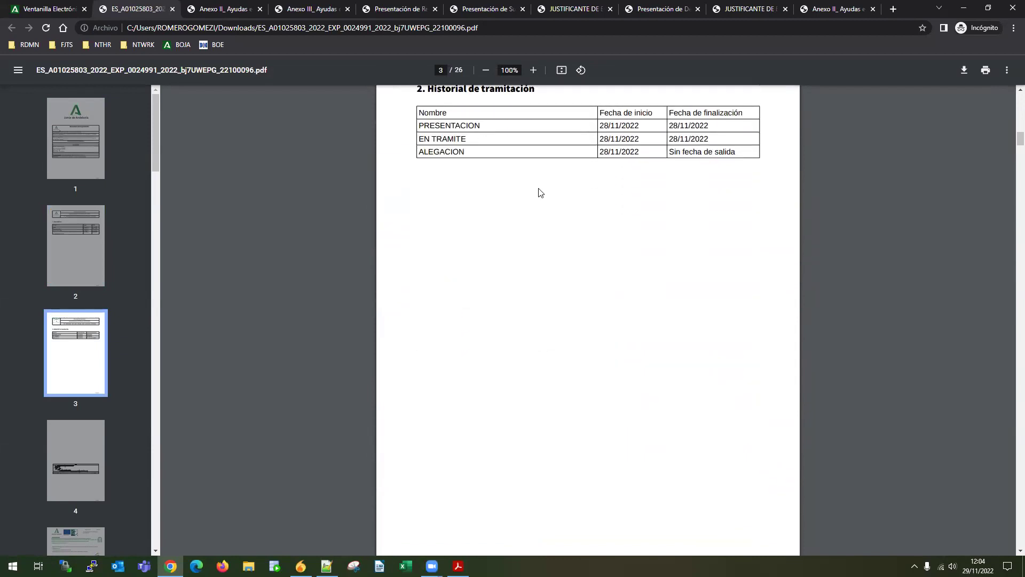
{"action": "scroll", "coordinate": [540, 213], "scroll_direction": "down", "scroll_amount": 10}
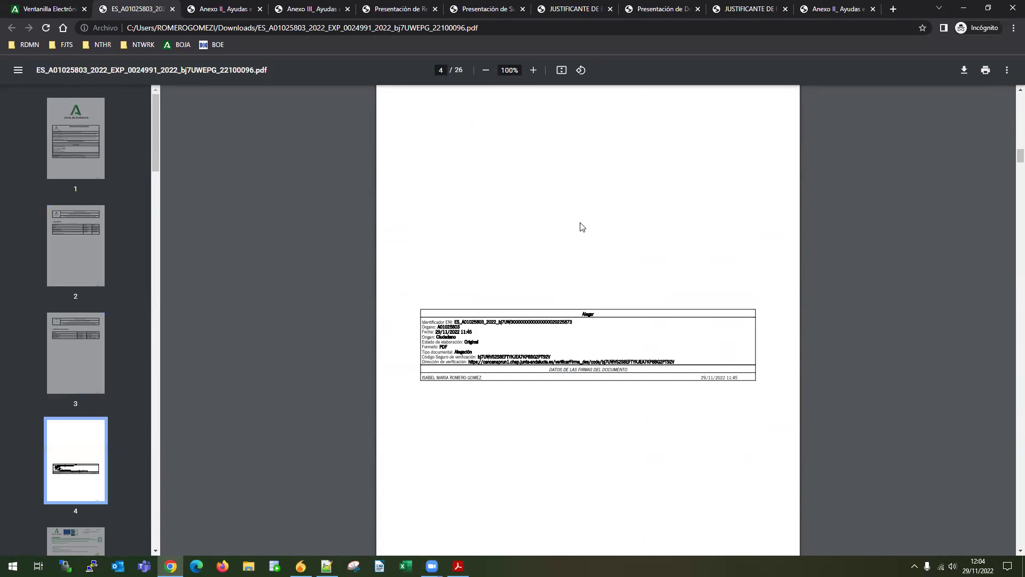
{"action": "scroll", "coordinate": [593, 232], "scroll_direction": "down", "scroll_amount": 2}
{"action": "scroll", "coordinate": [668, 249], "scroll_direction": "up", "scroll_amount": 2, "text": "ctrl"}
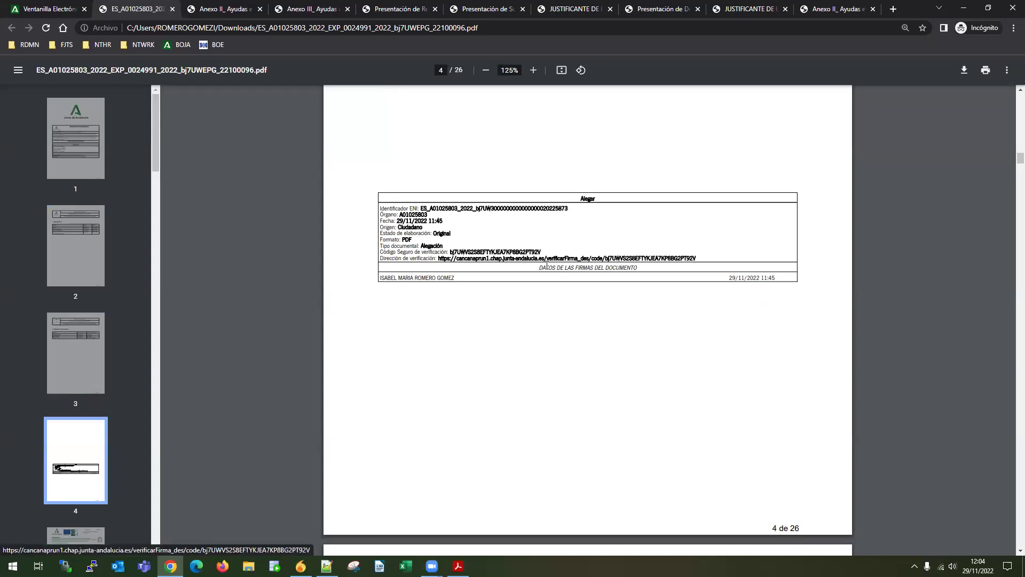
{"action": "scroll", "coordinate": [550, 265], "scroll_direction": "down", "scroll_amount": 2, "text": "ctrl"}
{"action": "scroll", "coordinate": [553, 270], "scroll_direction": "down", "scroll_amount": 2}
{"action": "scroll", "coordinate": [552, 270], "scroll_direction": "down", "scroll_amount": 2}
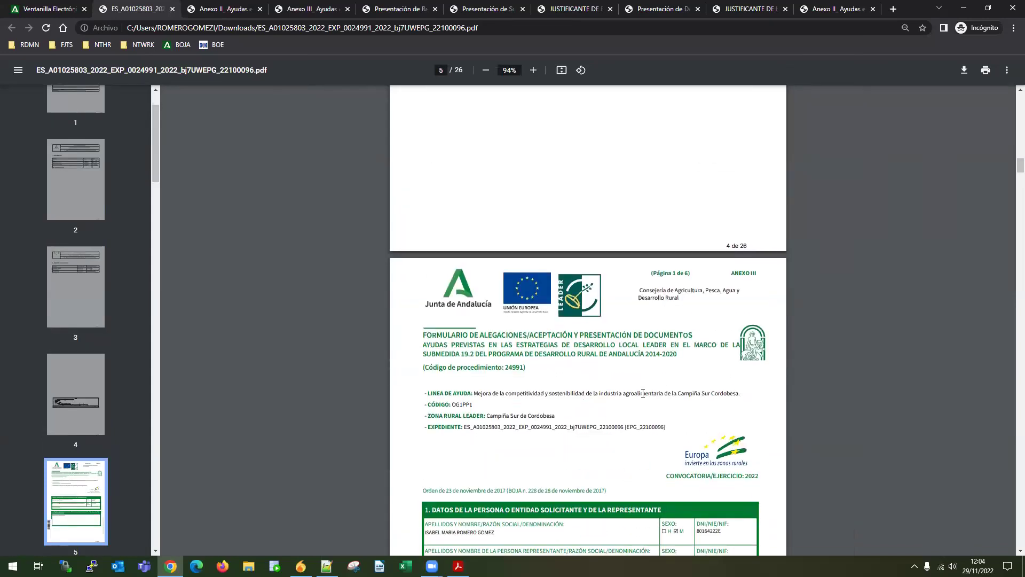
{"action": "scroll", "coordinate": [643, 393], "scroll_direction": "down", "scroll_amount": 2}
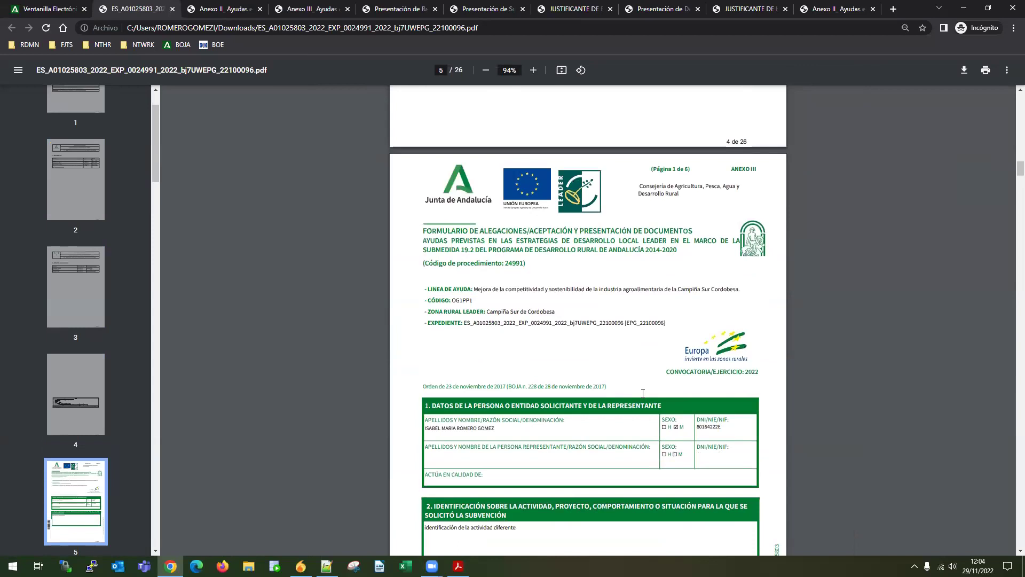
{"action": "scroll", "coordinate": [643, 393], "scroll_direction": "down", "scroll_amount": 18}
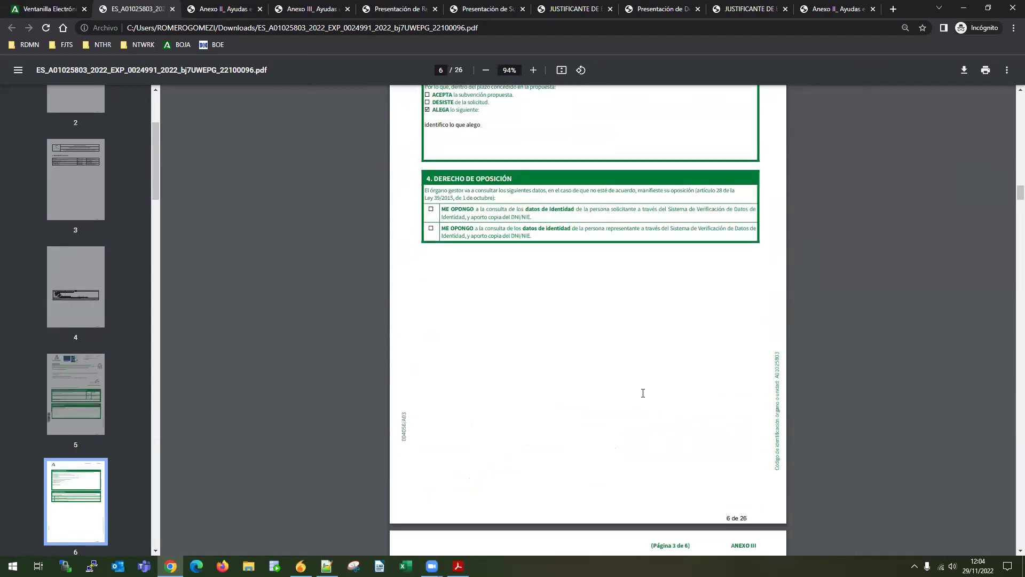
{"action": "scroll", "coordinate": [643, 393], "scroll_direction": "down", "scroll_amount": 18}
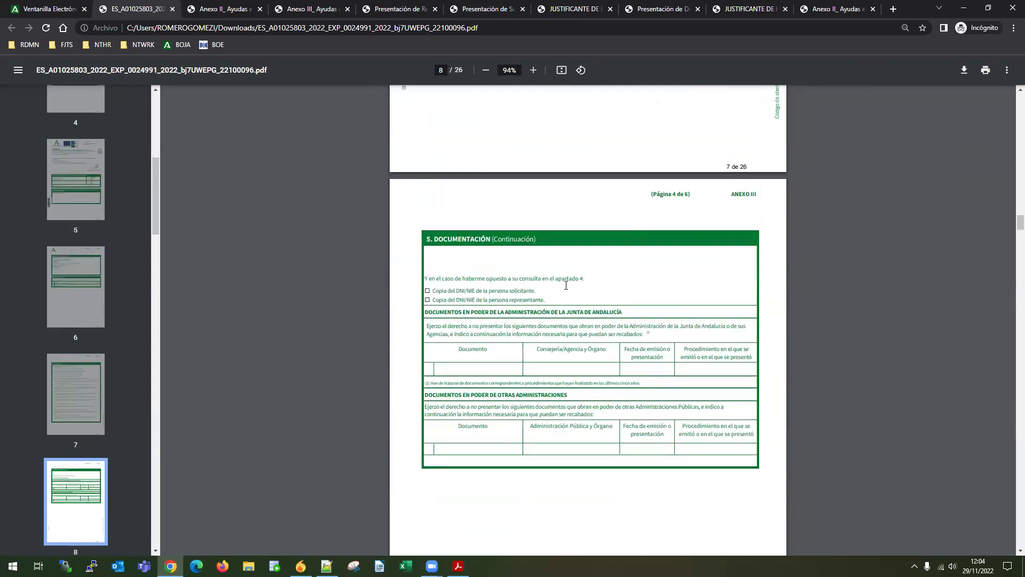
{"action": "scroll", "coordinate": [566, 285], "scroll_direction": "down", "scroll_amount": 20}
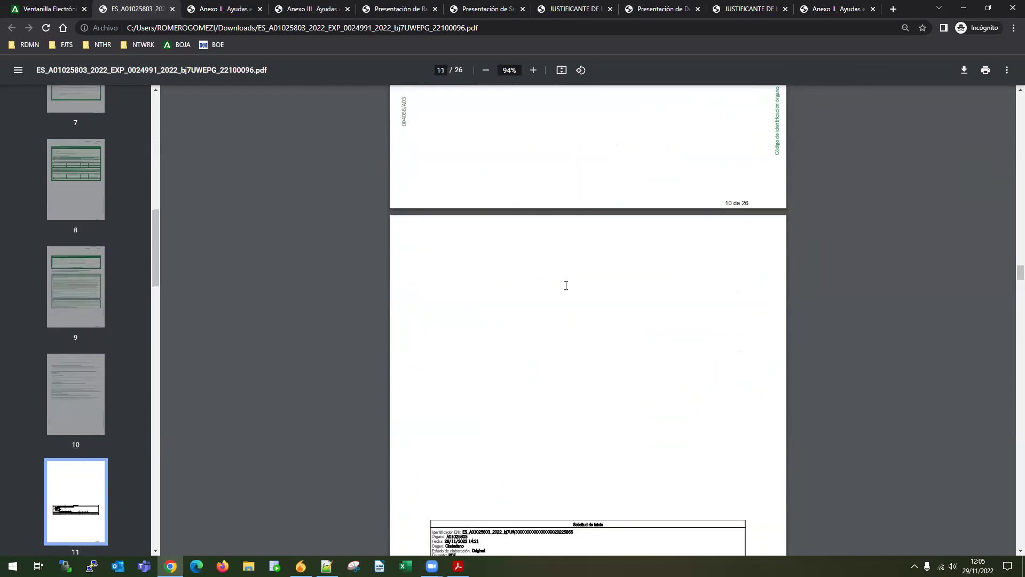
{"action": "scroll", "coordinate": [598, 240], "scroll_direction": "down", "scroll_amount": 1}
{"action": "scroll", "coordinate": [609, 170], "scroll_direction": "up", "scroll_amount": 2}
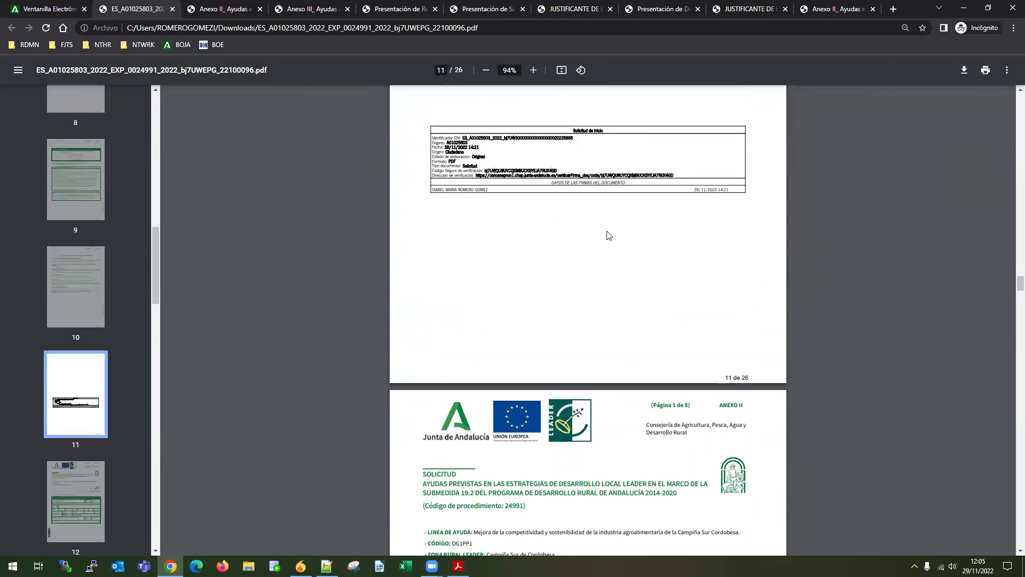
{"action": "scroll", "coordinate": [571, 262], "scroll_direction": "down", "scroll_amount": 2}
{"action": "scroll", "coordinate": [545, 310], "scroll_direction": "down", "scroll_amount": 20}
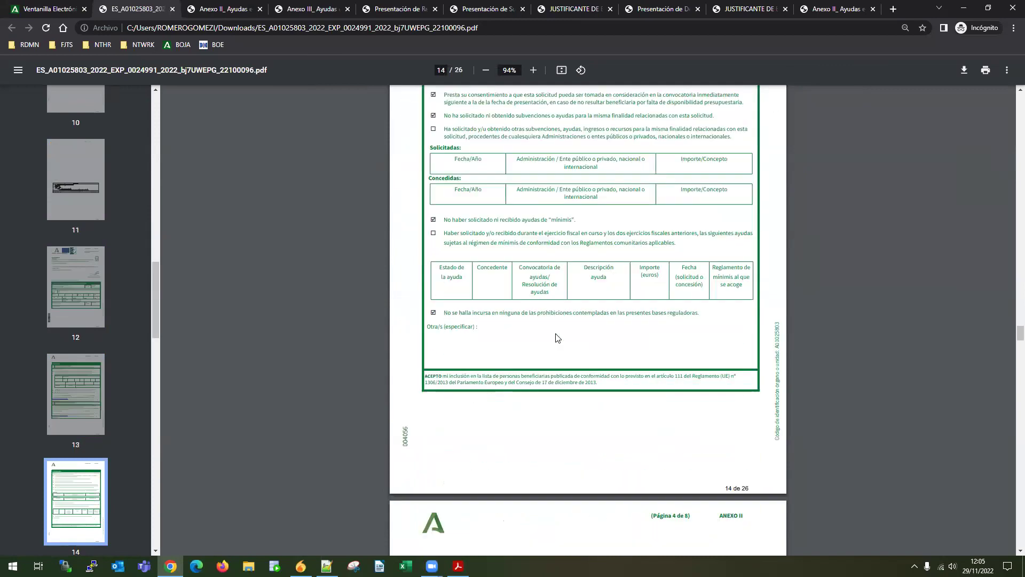
{"action": "scroll", "coordinate": [555, 337], "scroll_direction": "down", "scroll_amount": 20}
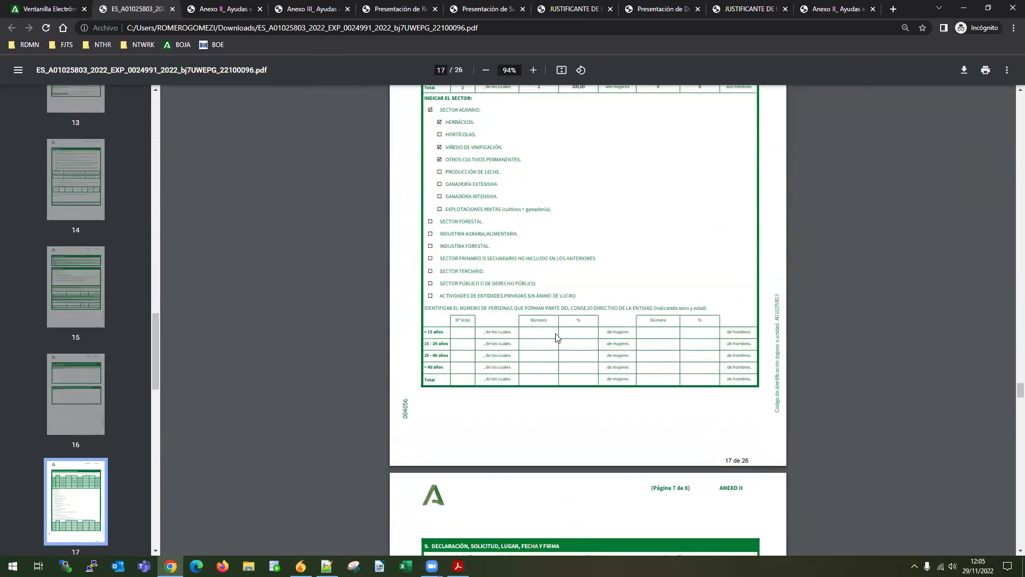
{"action": "scroll", "coordinate": [556, 336], "scroll_direction": "down", "scroll_amount": 20}
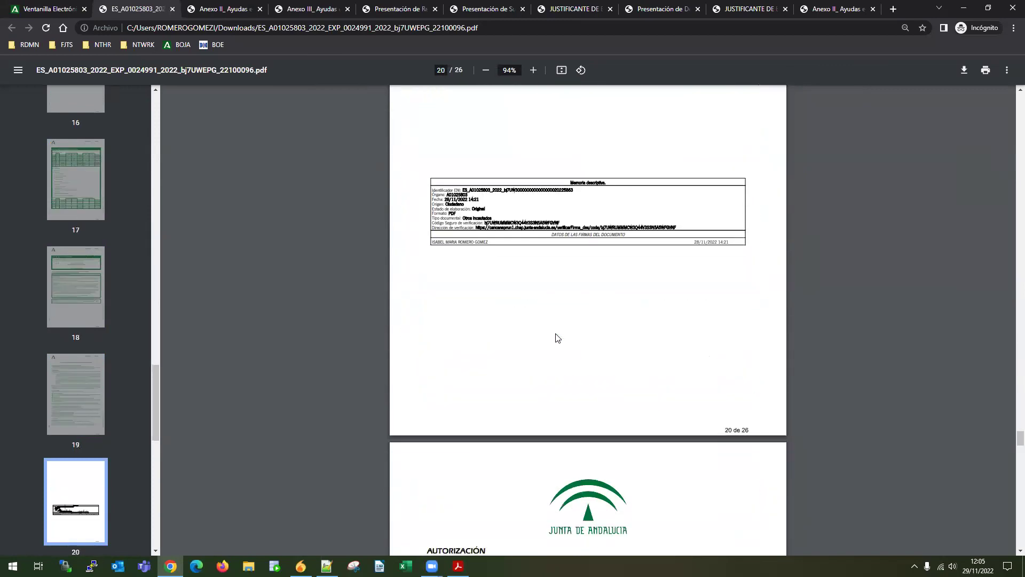
{"action": "scroll", "coordinate": [560, 262], "scroll_direction": "down", "scroll_amount": 5}
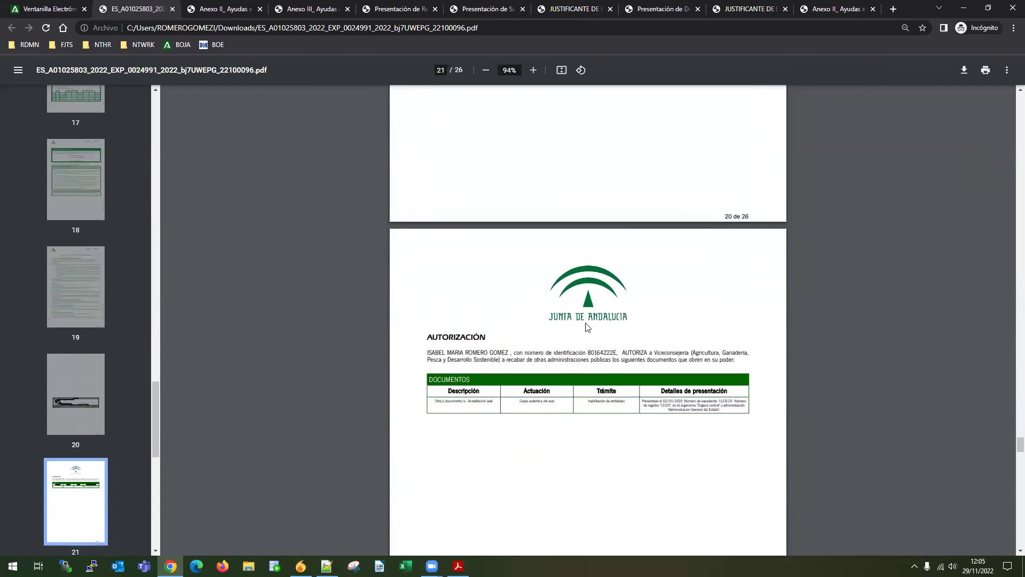
{"action": "scroll", "coordinate": [658, 328], "scroll_direction": "down", "scroll_amount": 6}
{"action": "scroll", "coordinate": [659, 328], "scroll_direction": "down", "scroll_amount": 11}
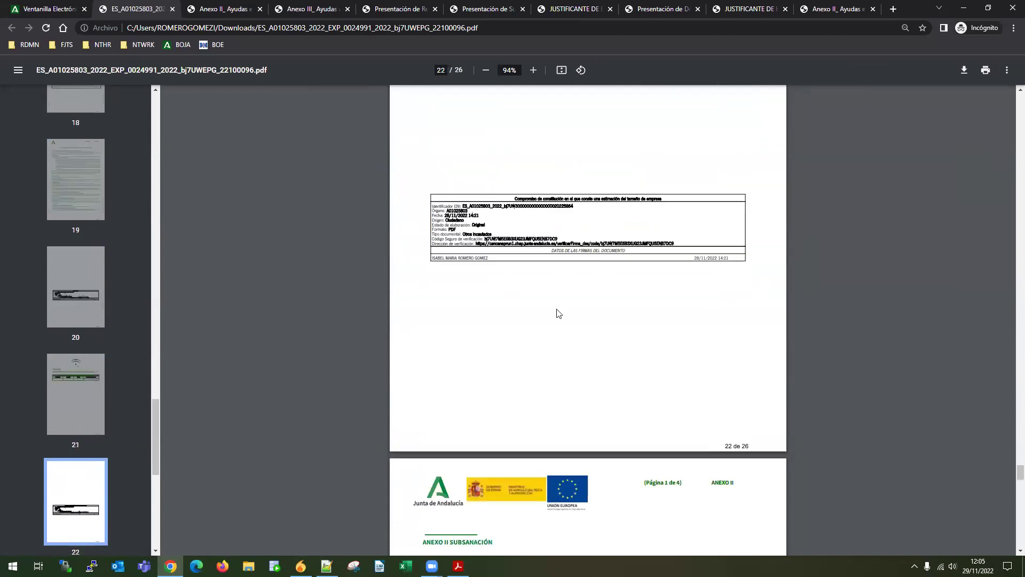
{"action": "scroll", "coordinate": [557, 310], "scroll_direction": "down", "scroll_amount": 1}
{"action": "scroll", "coordinate": [577, 180], "scroll_direction": "up", "scroll_amount": 3, "text": "ctrl"}
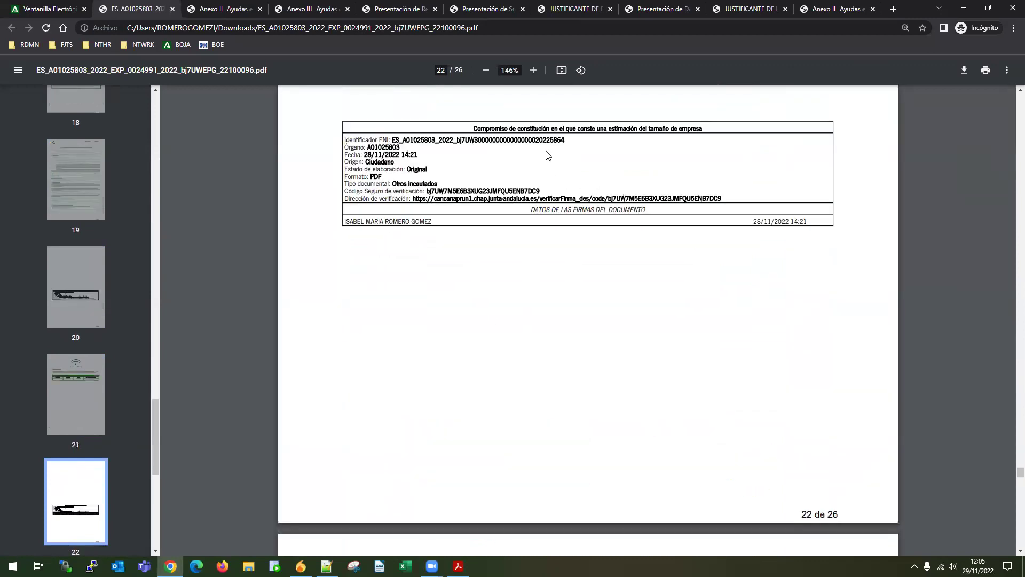
{"action": "scroll", "coordinate": [630, 199], "scroll_direction": "down", "scroll_amount": 6}
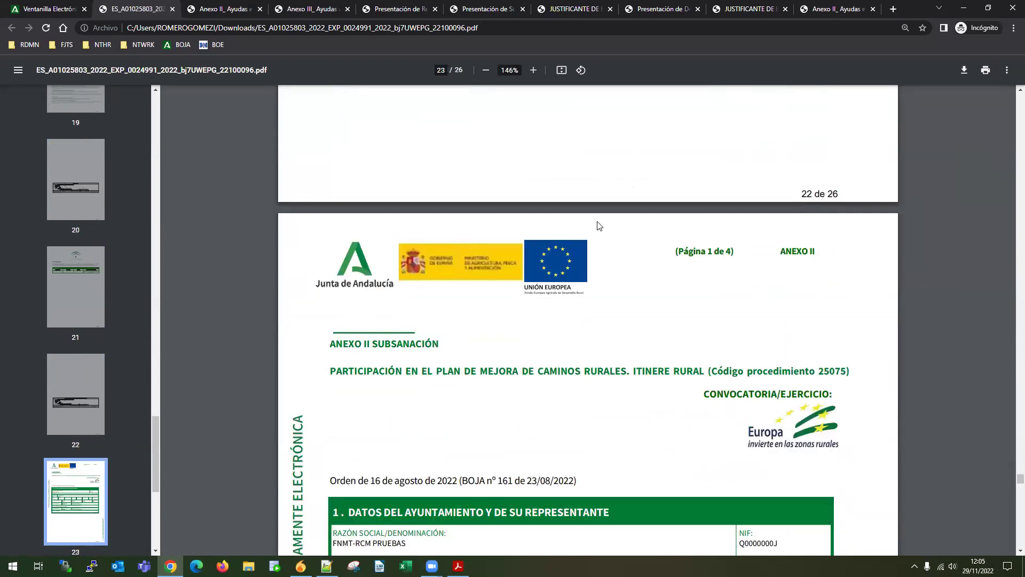
{"action": "scroll", "coordinate": [598, 226], "scroll_direction": "down", "scroll_amount": 3}
{"action": "scroll", "coordinate": [514, 248], "scroll_direction": "down", "scroll_amount": 3, "text": "ctrl"}
{"action": "scroll", "coordinate": [515, 246], "scroll_direction": "down", "scroll_amount": 15}
{"action": "scroll", "coordinate": [538, 256], "scroll_direction": "down", "scroll_amount": 10}
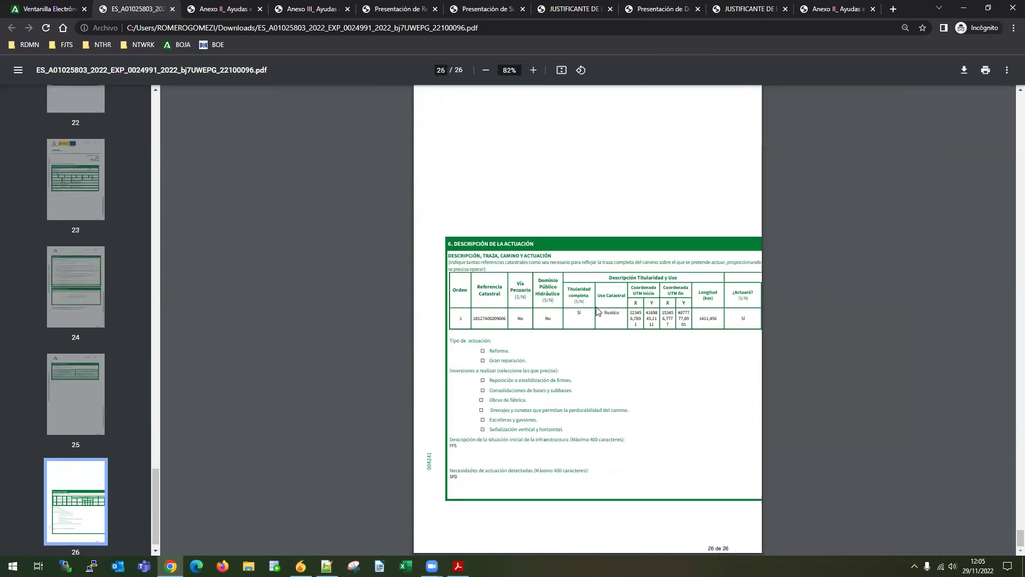
{"action": "scroll", "coordinate": [596, 306], "scroll_direction": "up", "scroll_amount": 20}
{"action": "scroll", "coordinate": [923, 406], "scroll_direction": "up", "scroll_amount": 20}
{"action": "scroll", "coordinate": [1005, 118], "scroll_direction": "up", "scroll_amount": 8}
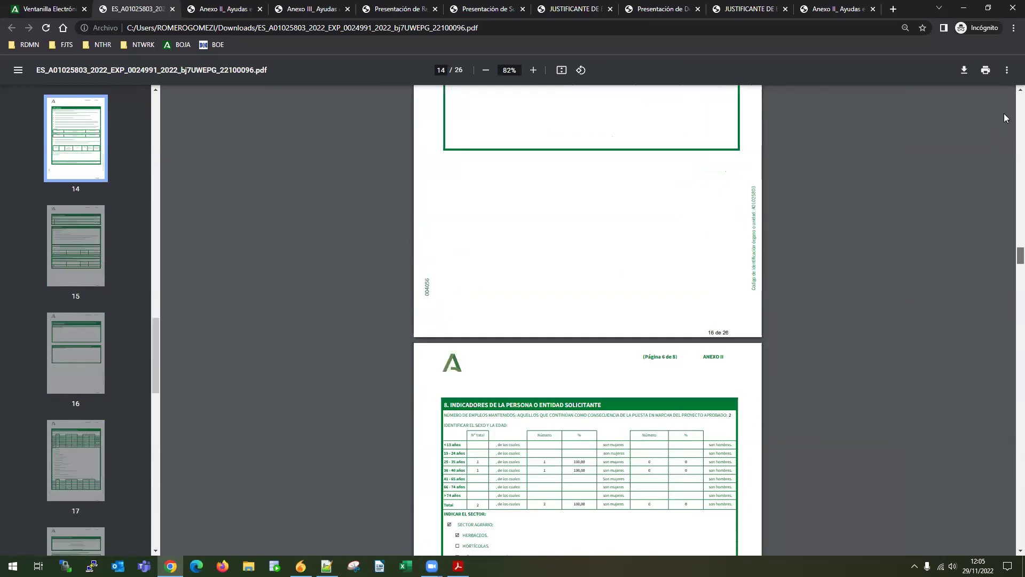
{"action": "key", "text": "Home"}
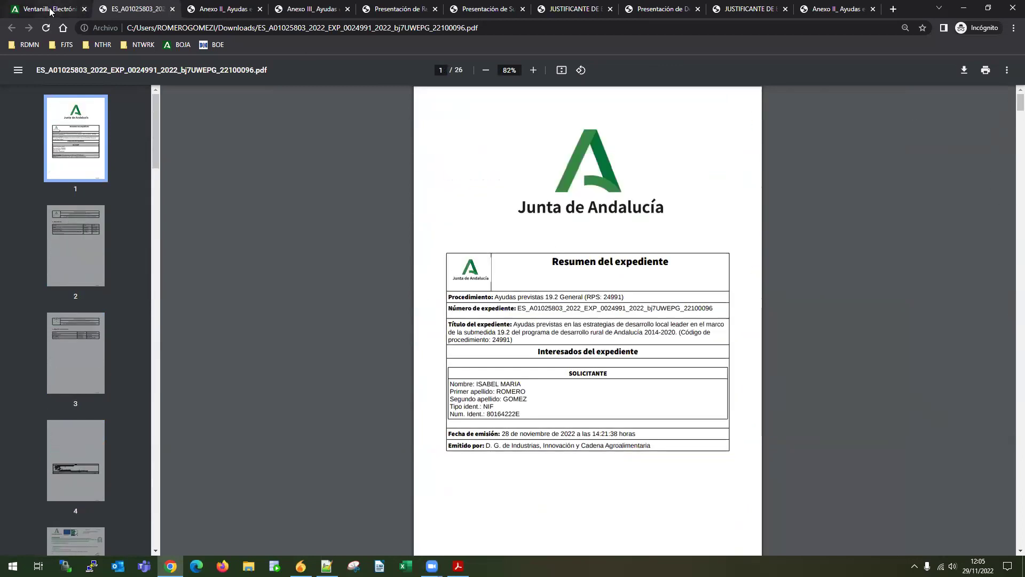
Return to the expediente page in Ventanilla and scroll back to its top.
{"action": "left_click", "coordinate": [54, 9]}
{"action": "scroll", "coordinate": [718, 374], "scroll_direction": "up", "scroll_amount": 1}
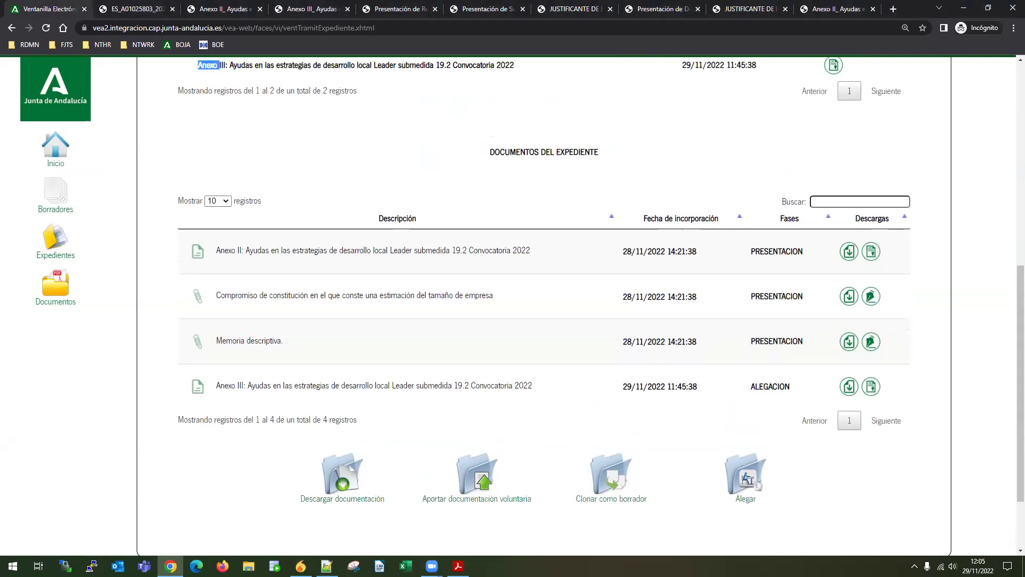
{"action": "scroll", "coordinate": [476, 338], "scroll_direction": "up", "scroll_amount": 8}
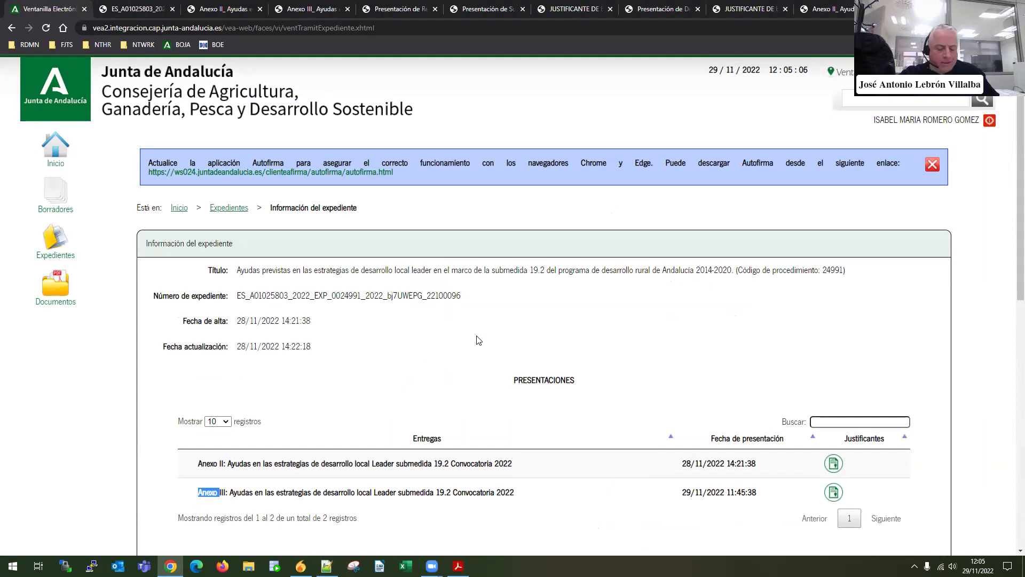
Reset the page zoom to 100% and bring up the 'Sesiones formativas VeA-GMA' slides in Impress.
{"action": "key", "text": "alt+Tab"}
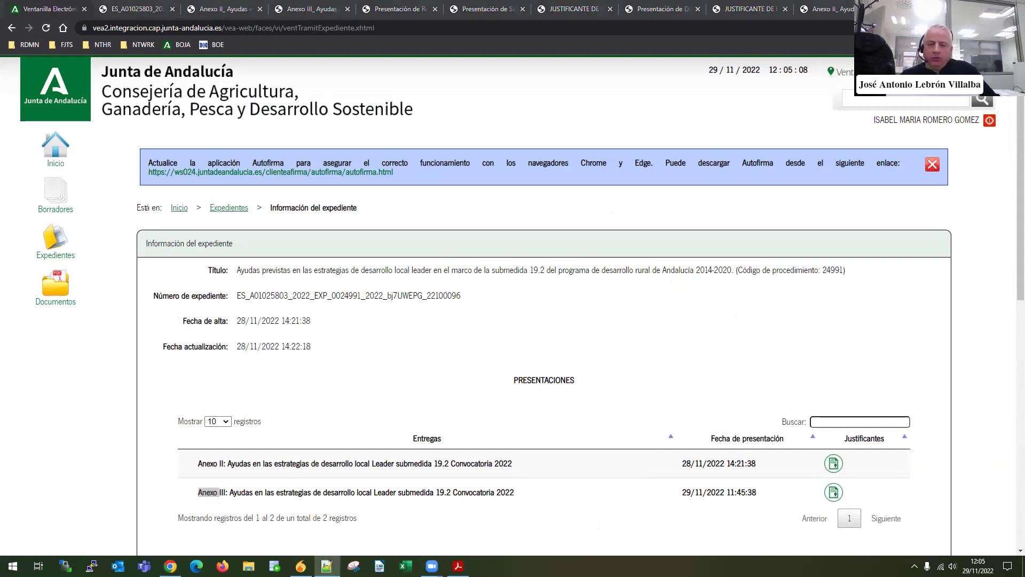
{"action": "scroll", "coordinate": [669, 383], "scroll_direction": "down", "scroll_amount": 1}
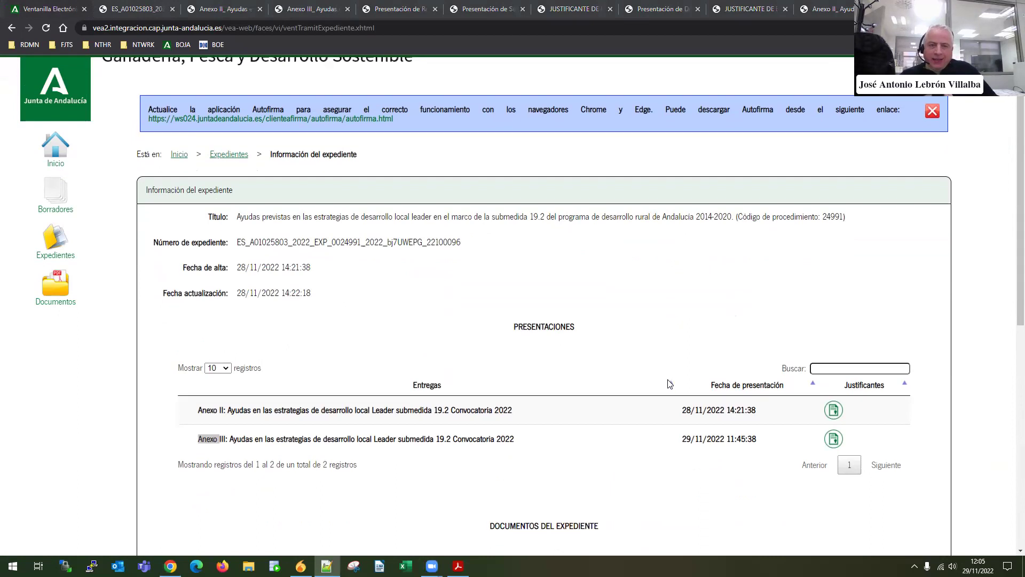
{"action": "key", "text": "ctrl+minus"}
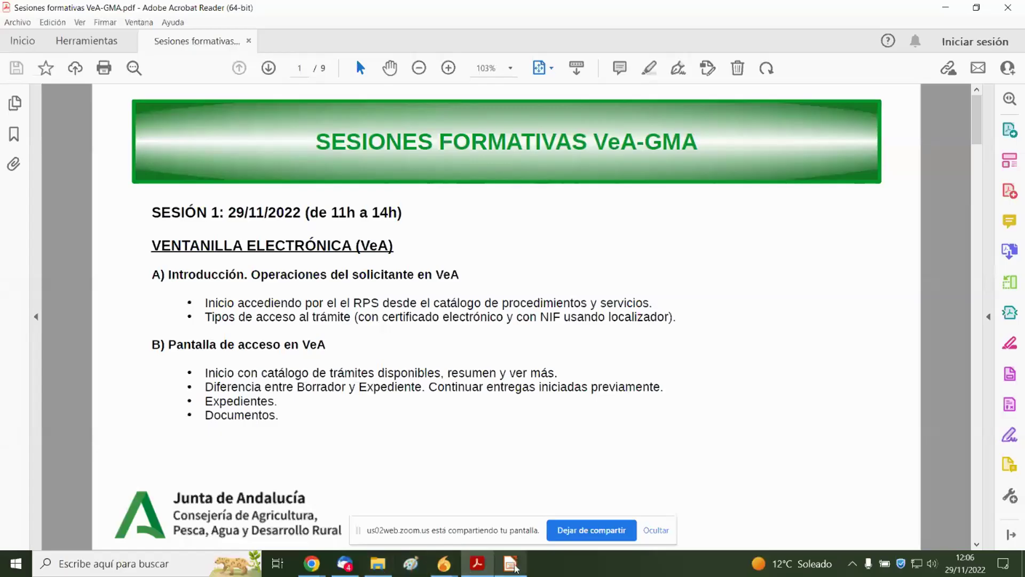
{"action": "left_click", "coordinate": [511, 565]}
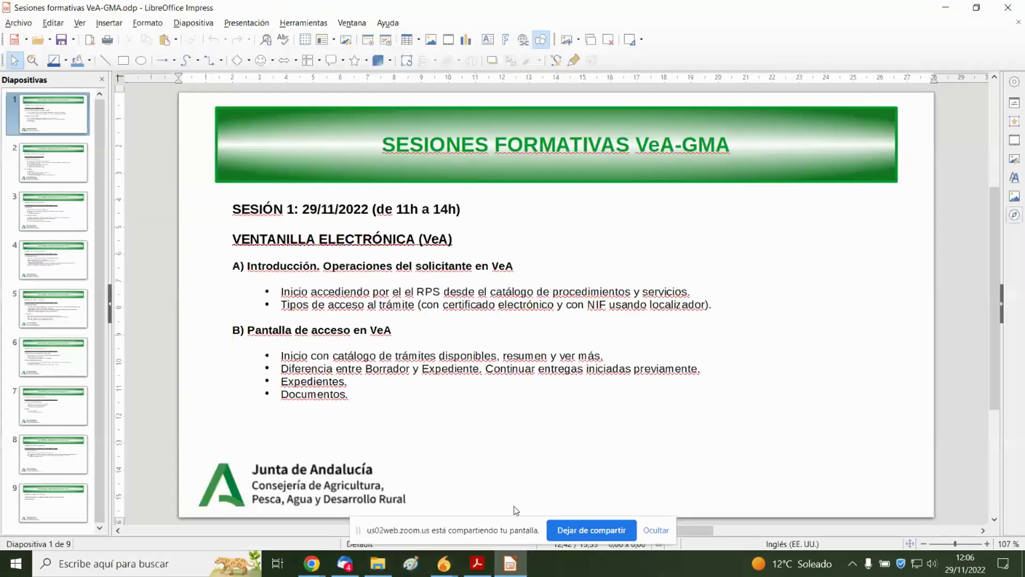
{"action": "left_click", "coordinate": [313, 570]}
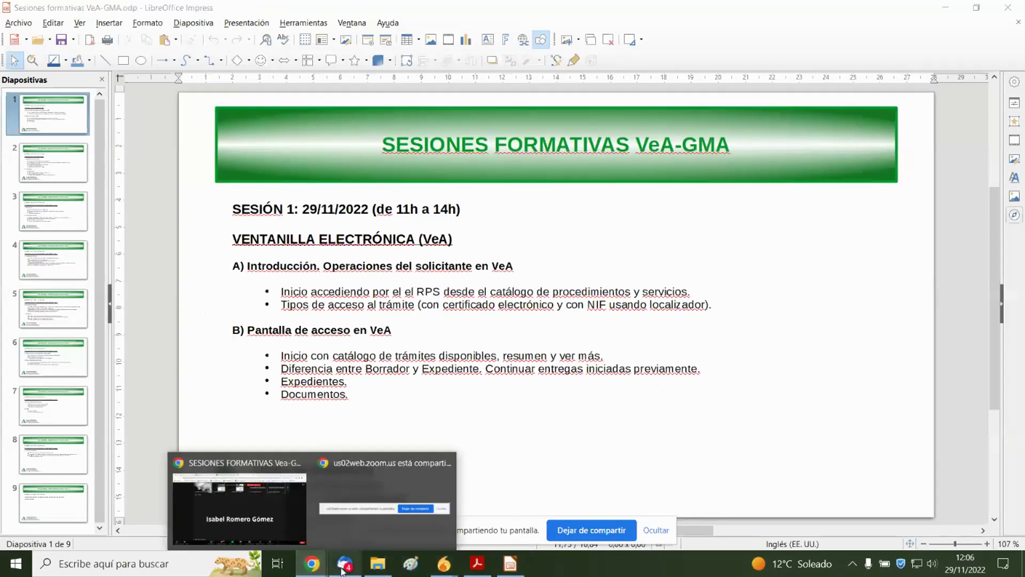
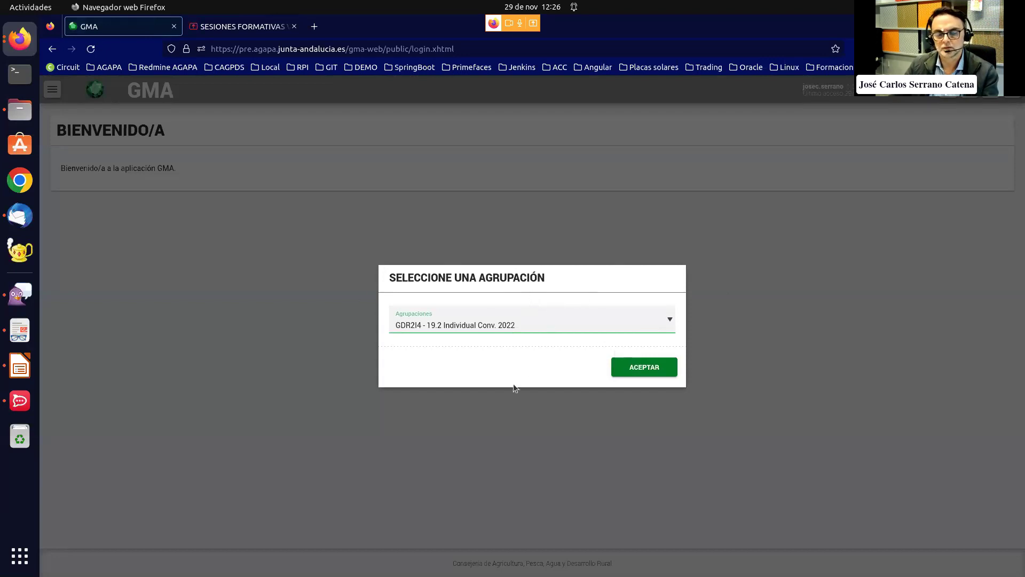
Enter GMA under the 'PRU - Agrupacion PRUEBA para GMA' procedure group.
{"action": "left_click", "coordinate": [528, 330]}
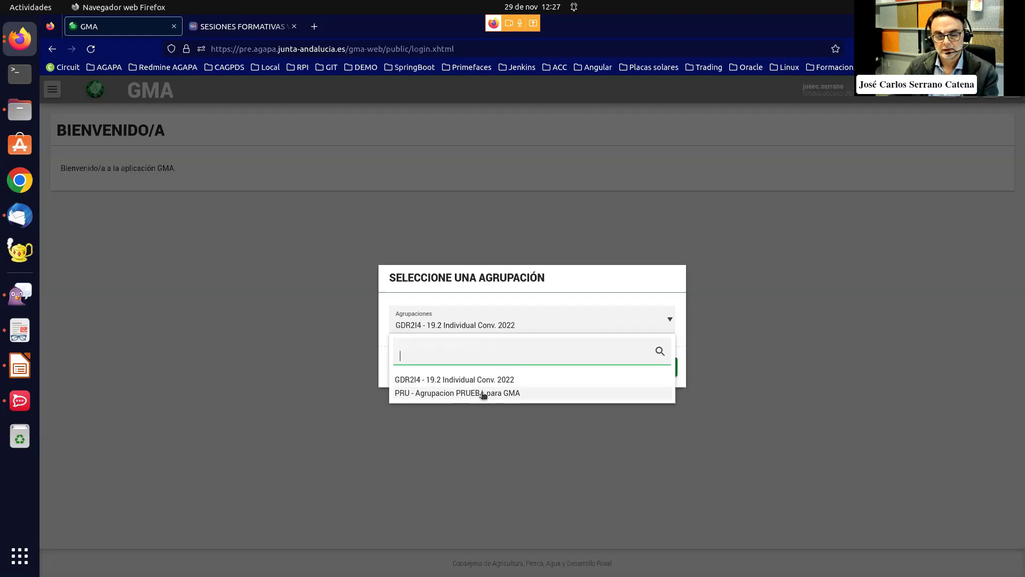
{"action": "left_click", "coordinate": [483, 394]}
{"action": "left_click", "coordinate": [644, 372]}
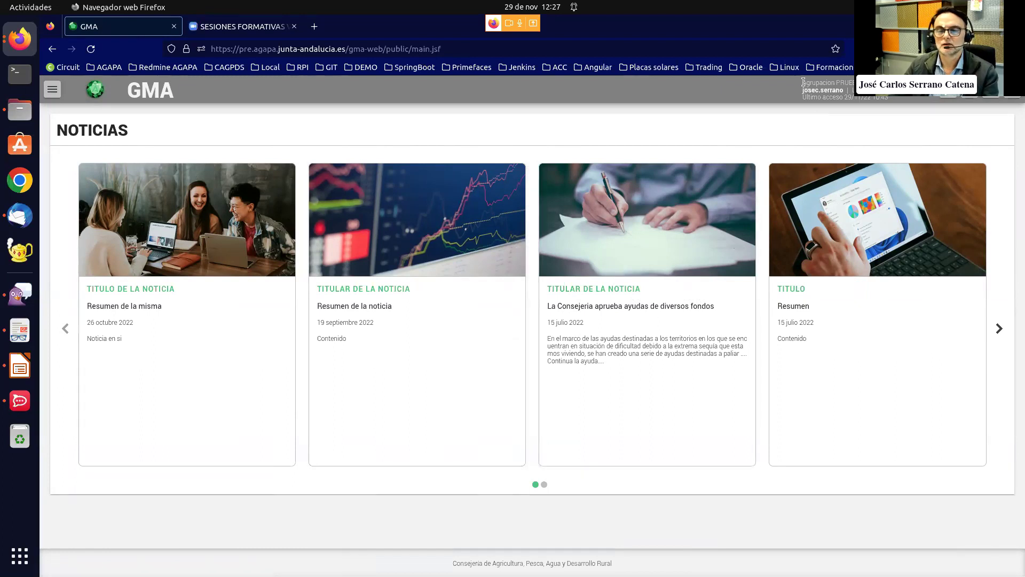
{"action": "left_click_drag", "start_coordinate": [805, 83], "coordinate": [857, 84]}
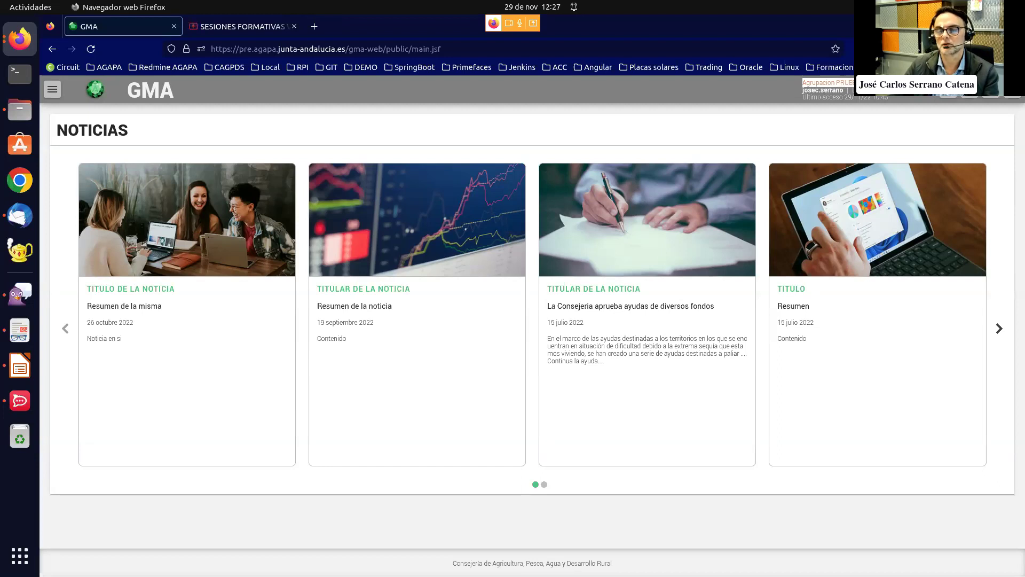
{"action": "left_click_drag", "start_coordinate": [802, 90], "coordinate": [842, 90]}
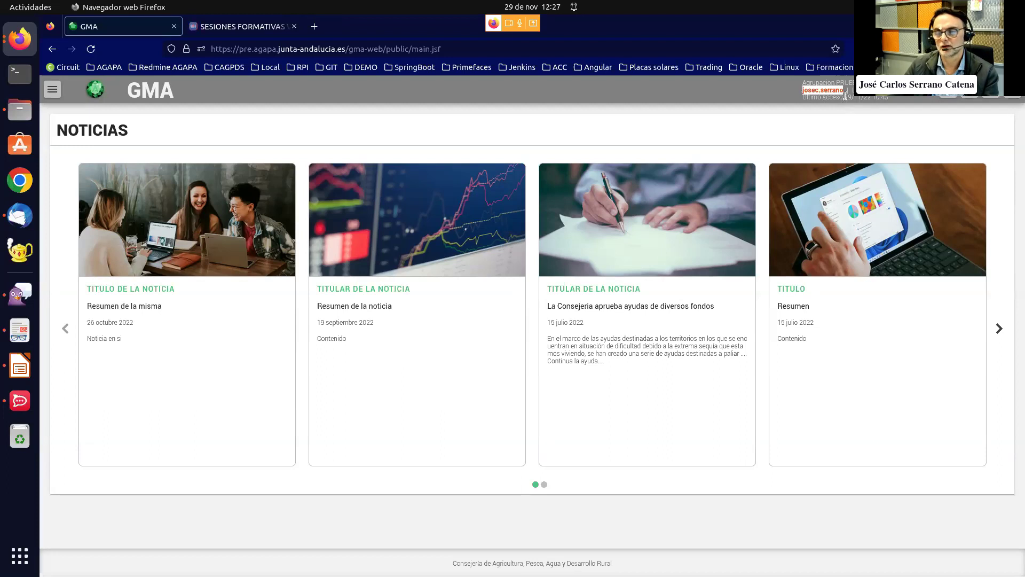
{"action": "left_click", "coordinate": [853, 91]}
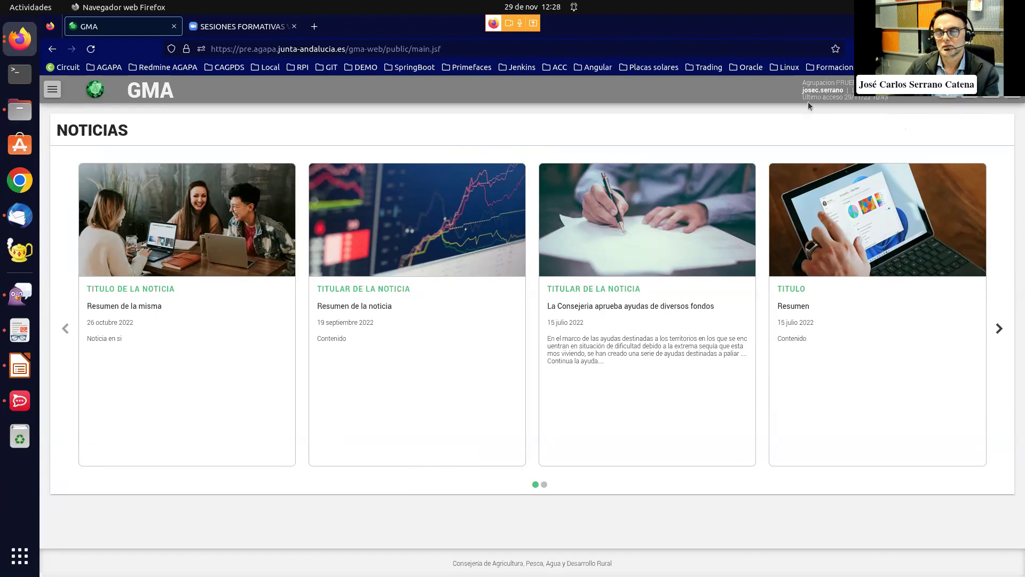
{"action": "left_click_drag", "start_coordinate": [804, 95], "coordinate": [891, 100]}
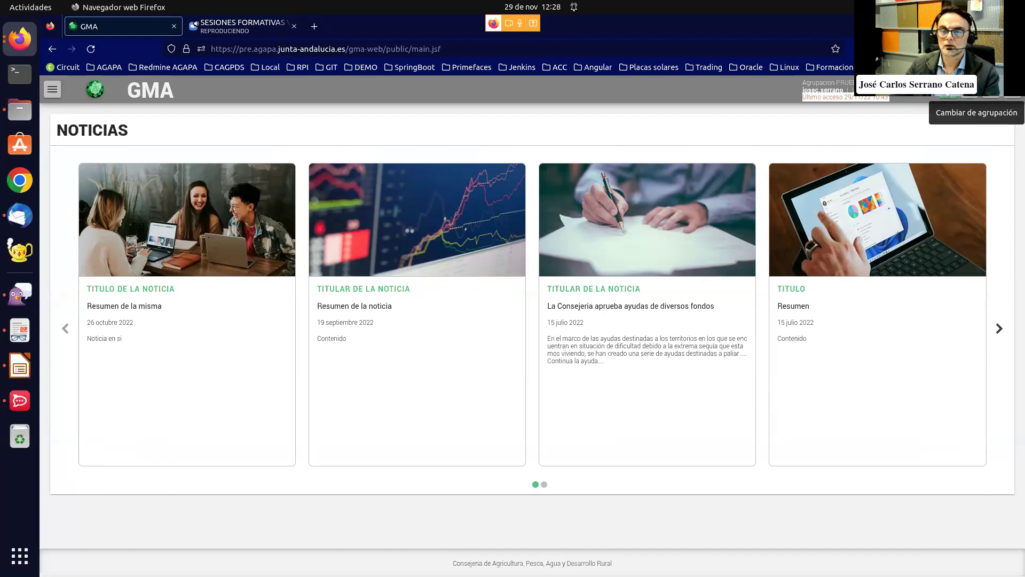
Change the active group to 'GDR2I4 - 19.2 Individual Conv. 2022' and highlight its header name.
{"action": "left_click", "coordinate": [992, 91]}
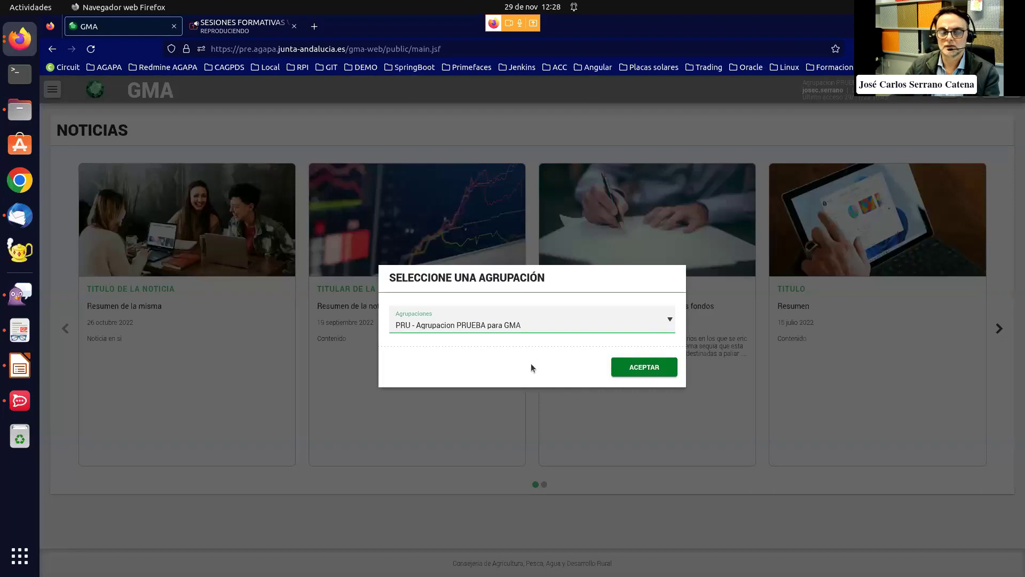
{"action": "left_click", "coordinate": [472, 330]}
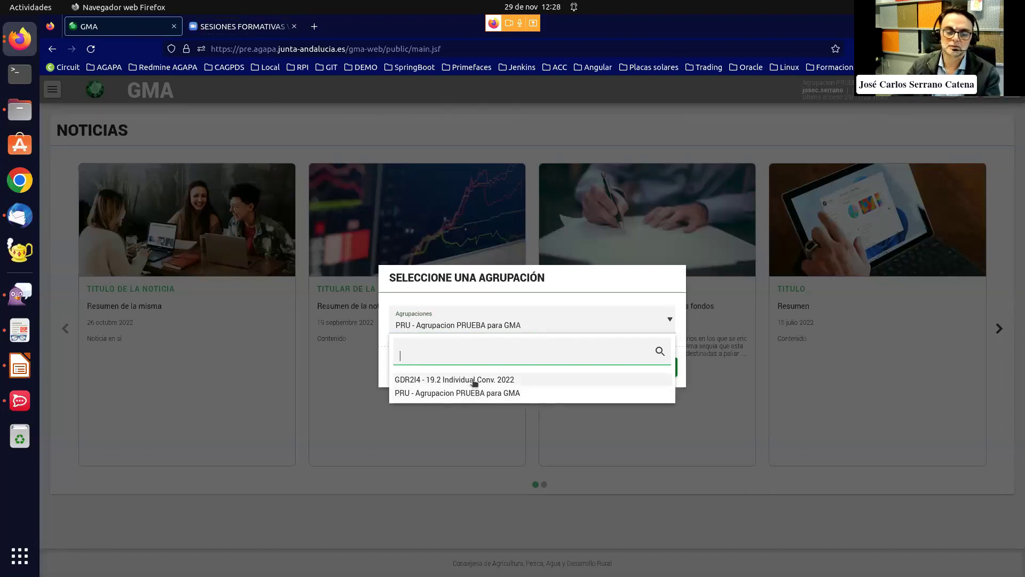
{"action": "left_click", "coordinate": [506, 381]}
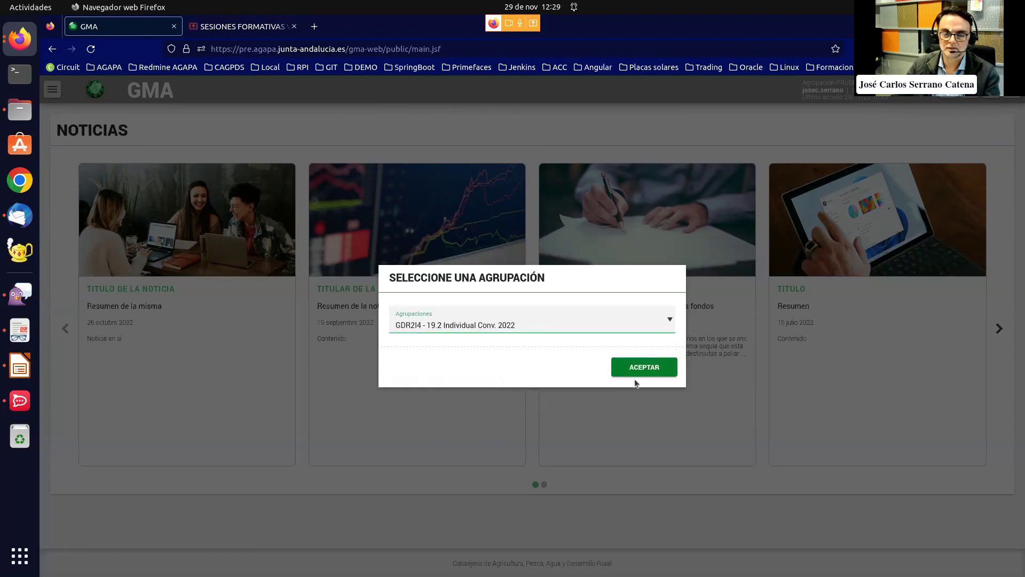
{"action": "left_click", "coordinate": [649, 368]}
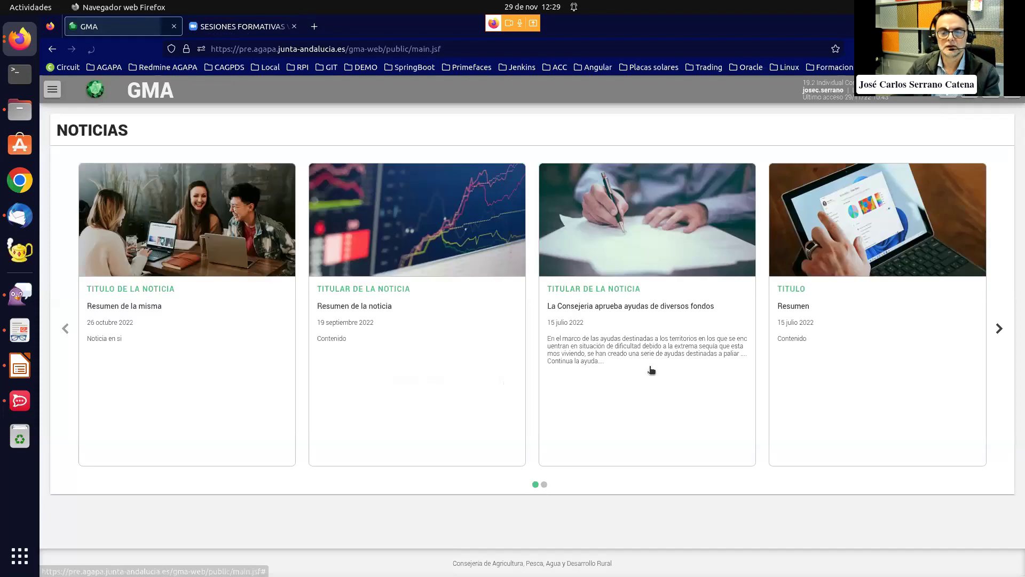
{"action": "left_click_drag", "start_coordinate": [803, 83], "coordinate": [865, 83]}
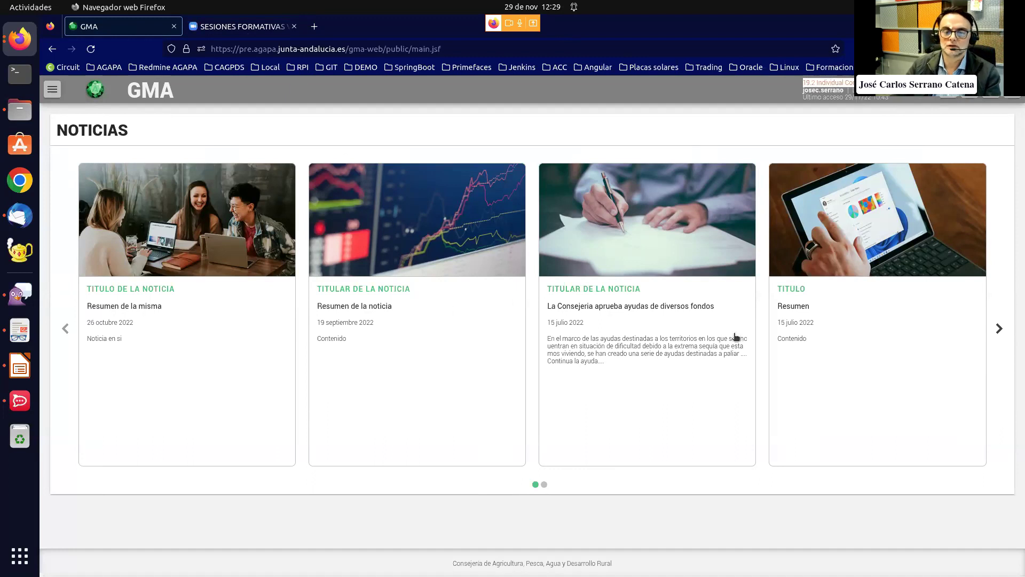
Open Configuración del usuario to see personal details and roles like PRU_NOTICIAS.
{"action": "left_click", "coordinate": [960, 128]}
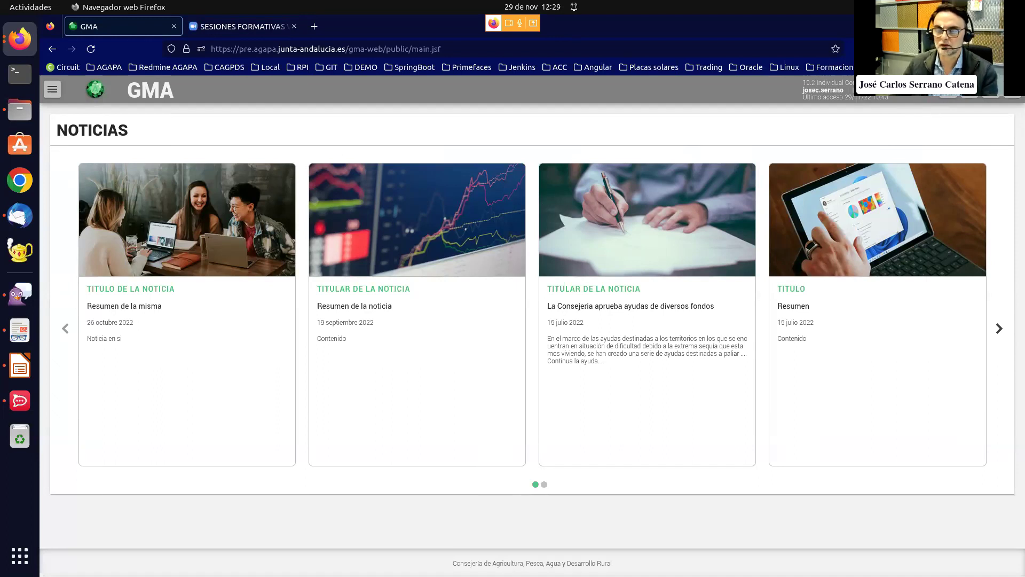
{"action": "left_click", "coordinate": [970, 98]}
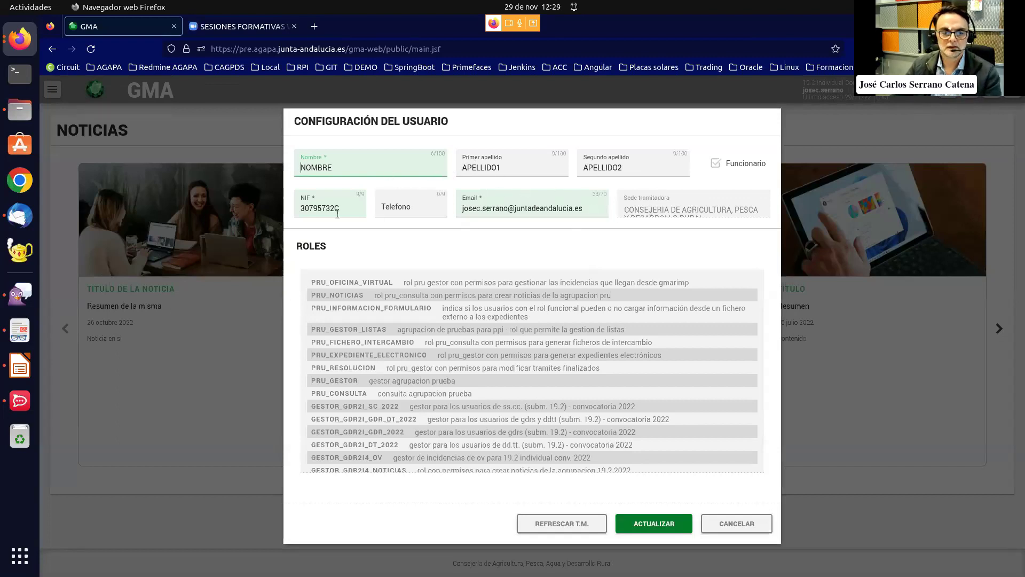
Check the Telefono and Email fields and point out roles PRU_NOTICIAS, PRU_GESTOR and PRU_CONSULTA.
{"action": "left_click", "coordinate": [421, 207]}
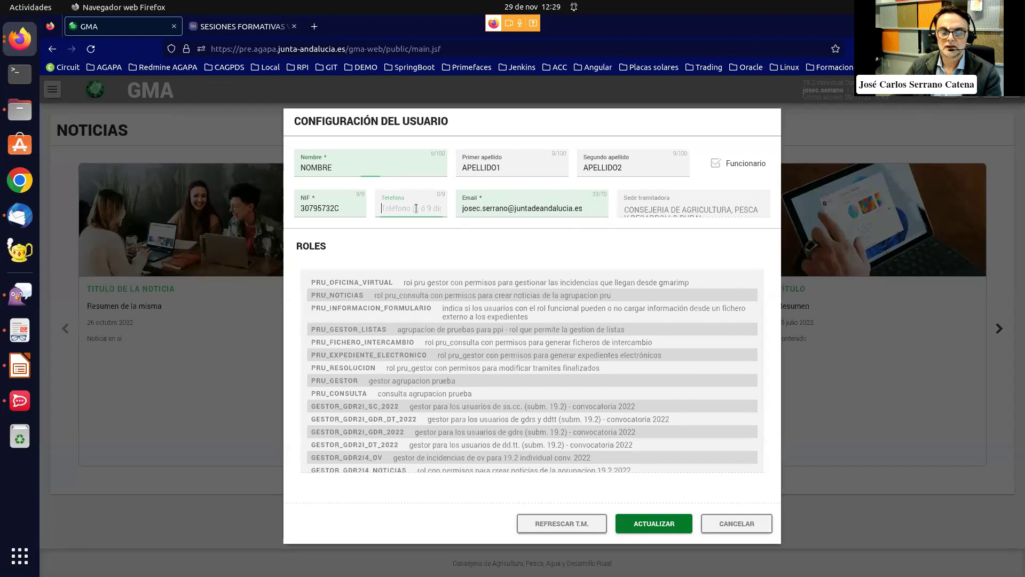
{"action": "left_click", "coordinate": [510, 208]}
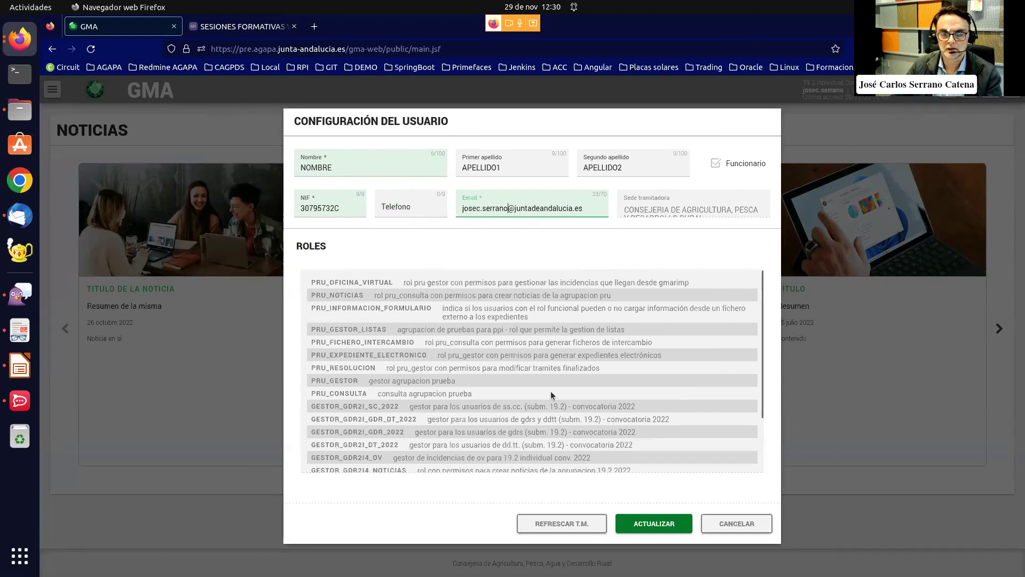
{"action": "left_click_drag", "start_coordinate": [331, 248], "coordinate": [295, 247]}
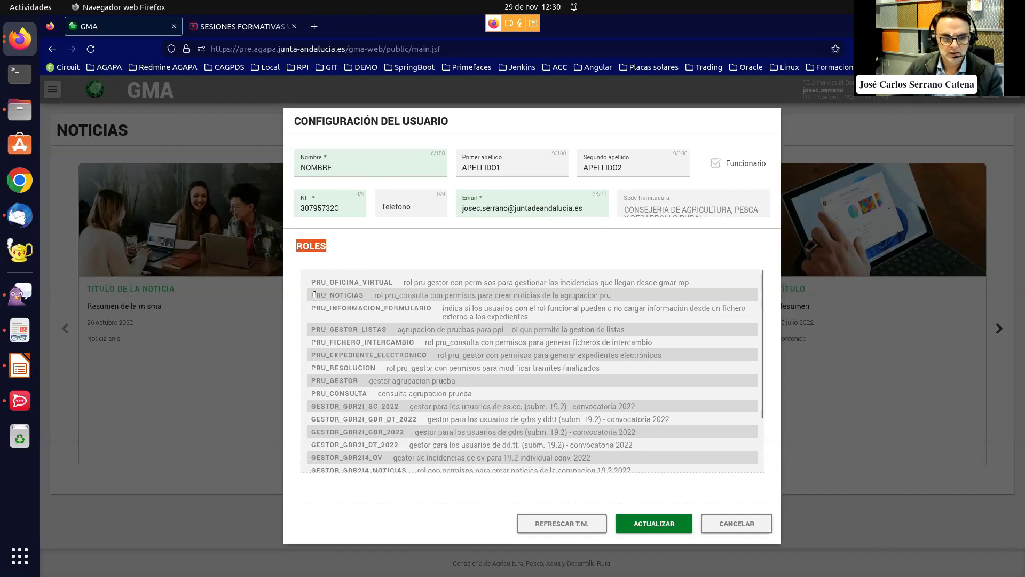
{"action": "left_click_drag", "start_coordinate": [312, 294], "coordinate": [439, 295]}
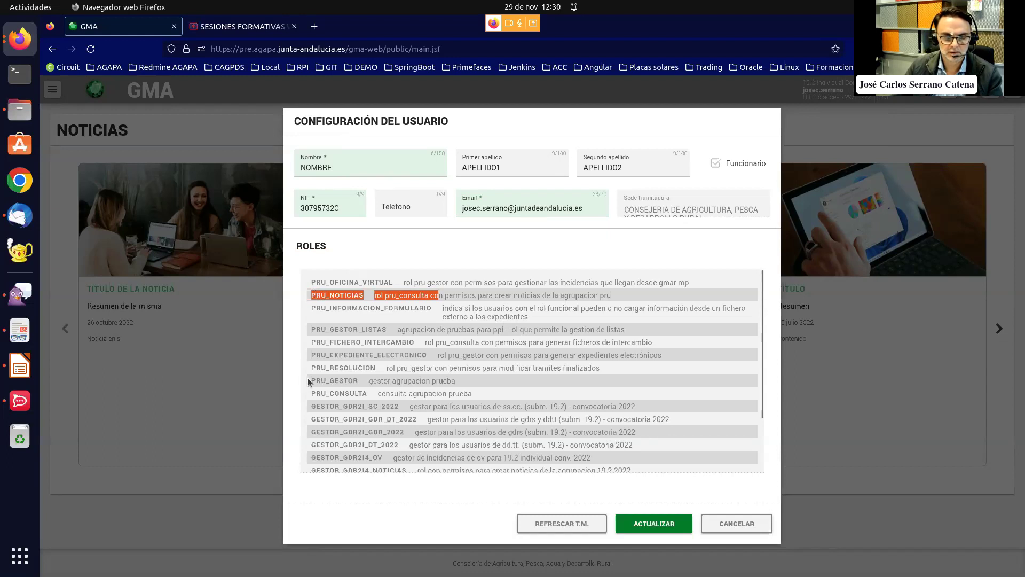
{"action": "left_click_drag", "start_coordinate": [309, 381], "coordinate": [491, 382]}
{"action": "left_click_drag", "start_coordinate": [311, 394], "coordinate": [377, 388]}
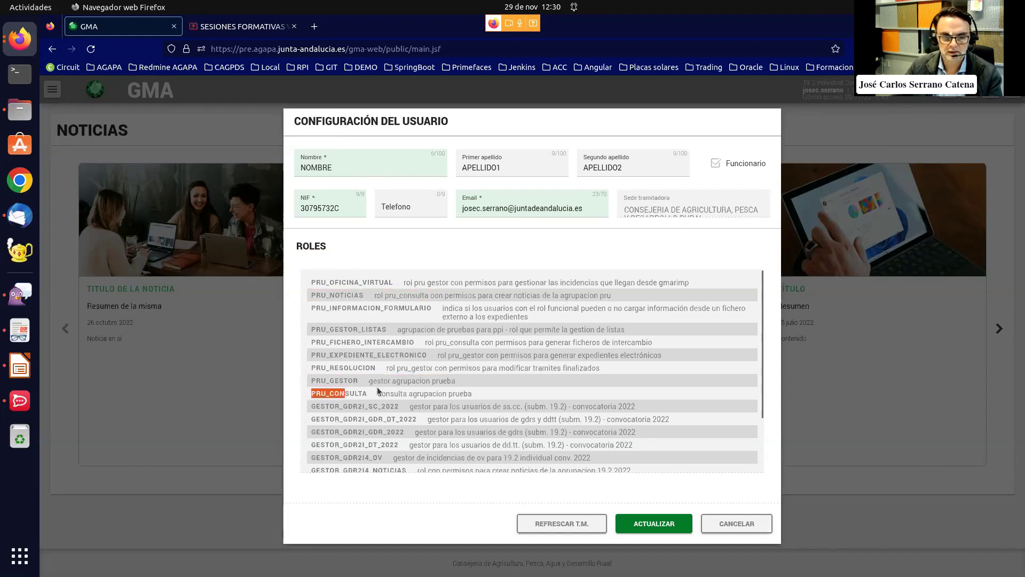
{"action": "left_click_drag", "start_coordinate": [494, 391], "coordinate": [501, 392]}
Scroll the roles to point out GESTOR_GDR2I_GDR_DT_2022, then cancel the dialog unchanged.
{"action": "scroll", "coordinate": [499, 392], "scroll_direction": "down", "scroll_amount": 2}
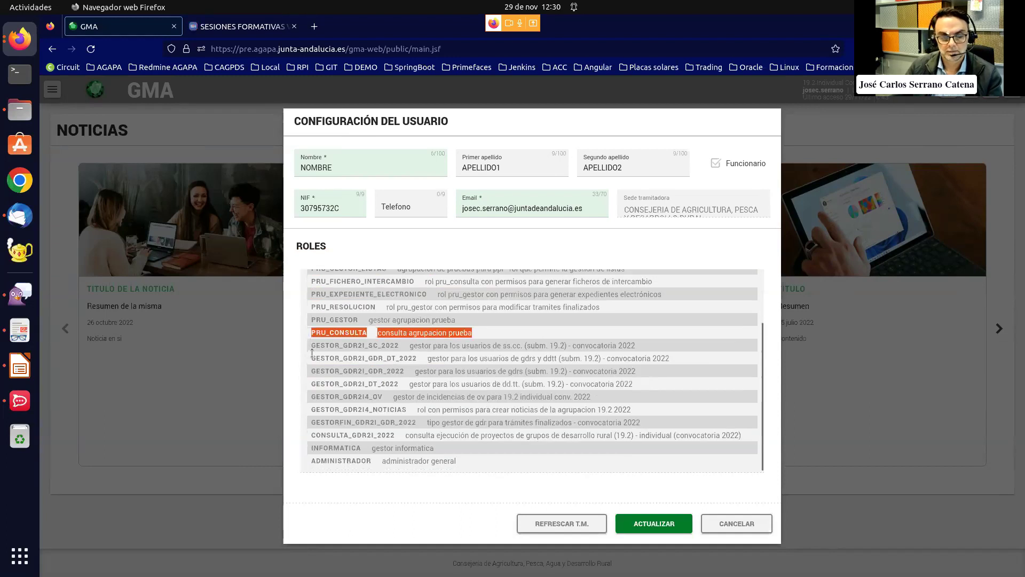
{"action": "left_click_drag", "start_coordinate": [311, 360], "coordinate": [430, 360]}
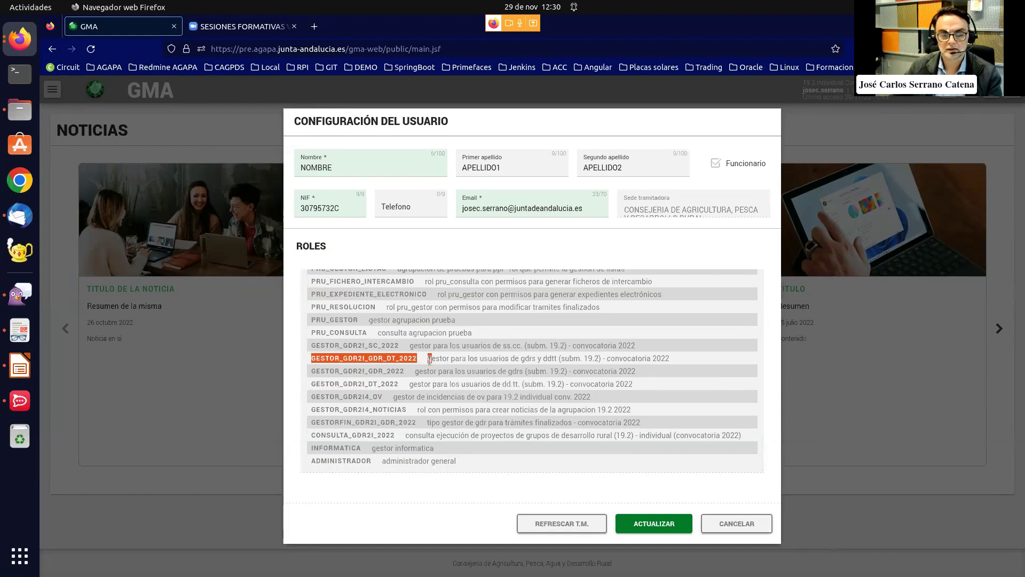
{"action": "scroll", "coordinate": [526, 354], "scroll_direction": "down", "scroll_amount": 1}
{"action": "scroll", "coordinate": [454, 406], "scroll_direction": "up", "scroll_amount": 2}
{"action": "scroll", "coordinate": [374, 454], "scroll_direction": "down", "scroll_amount": 2}
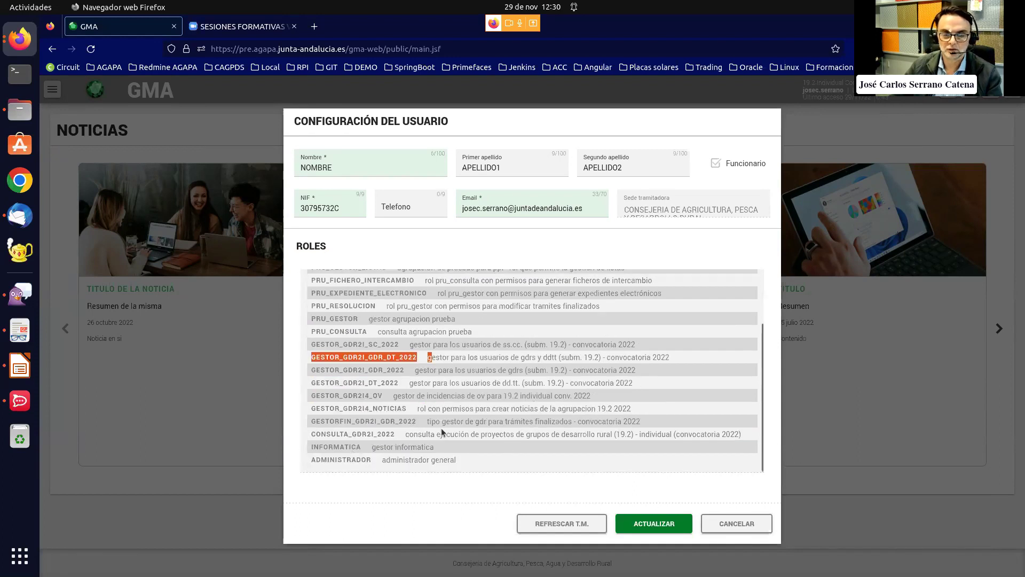
{"action": "scroll", "coordinate": [441, 428], "scroll_direction": "up", "scroll_amount": 2}
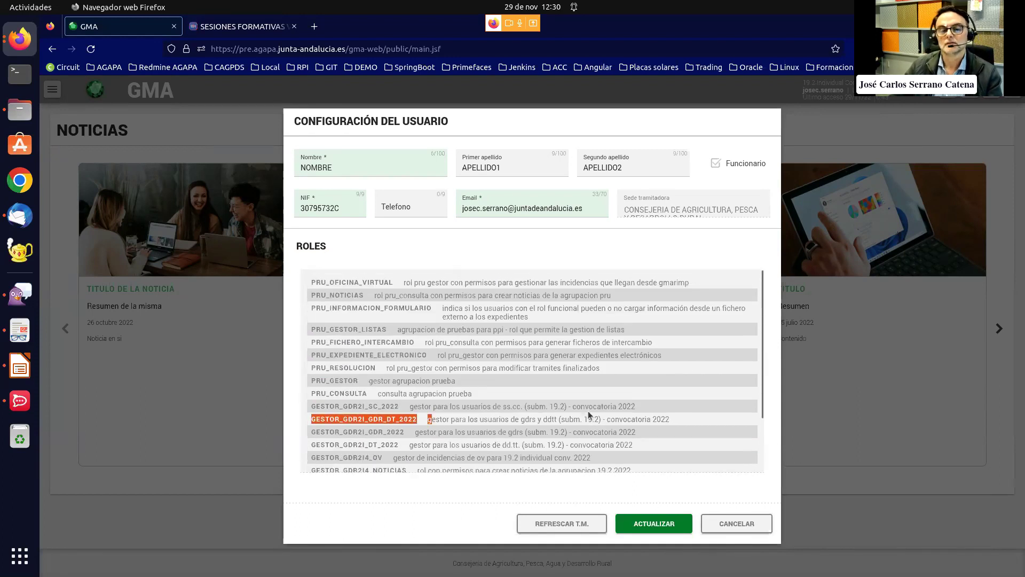
{"action": "left_click", "coordinate": [727, 524]}
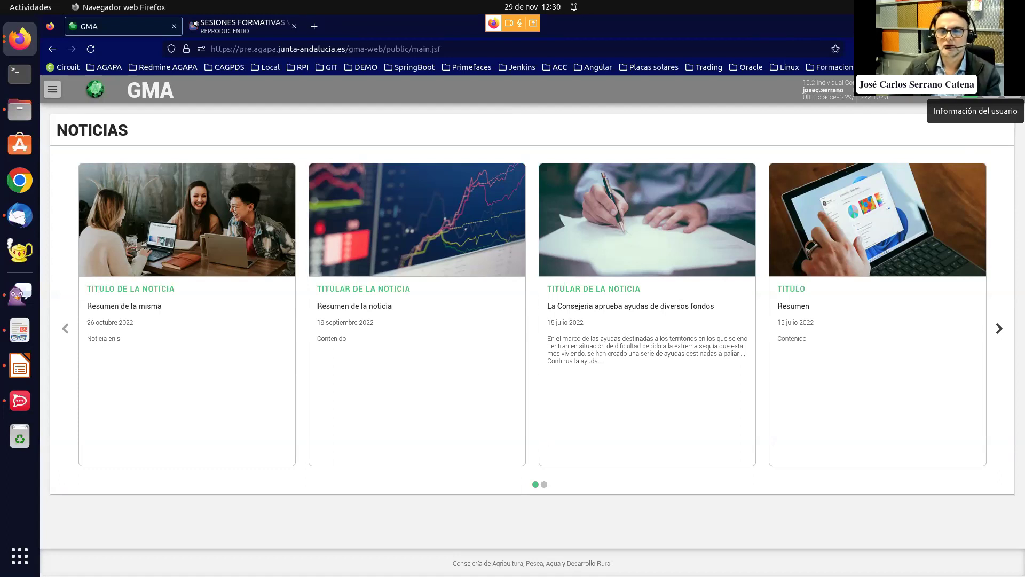
Dismiss the stray desktop menu and open the GMA support wiki from the header help icon.
{"action": "left_click", "coordinate": [1007, 7]}
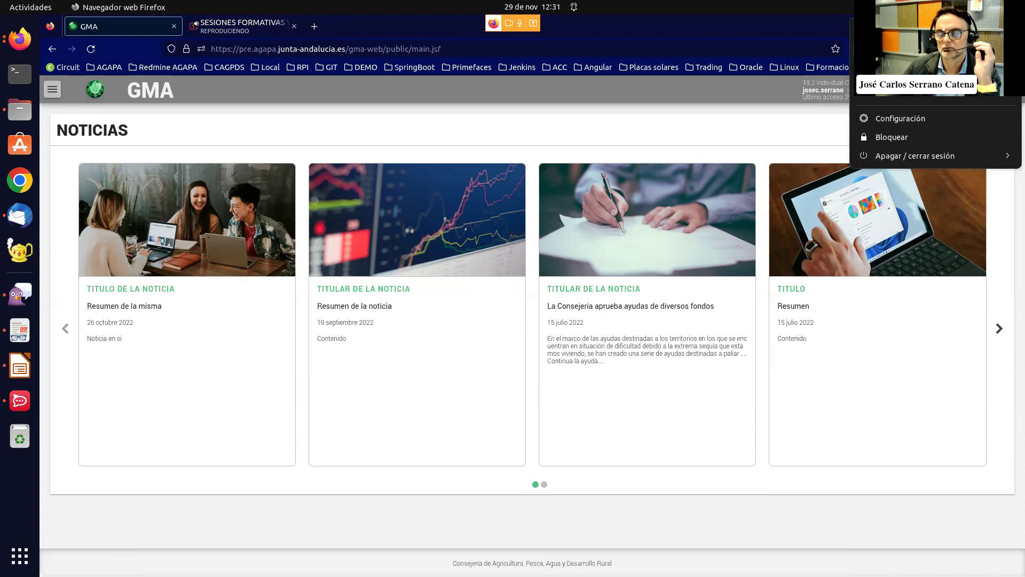
{"action": "key", "text": "Escape"}
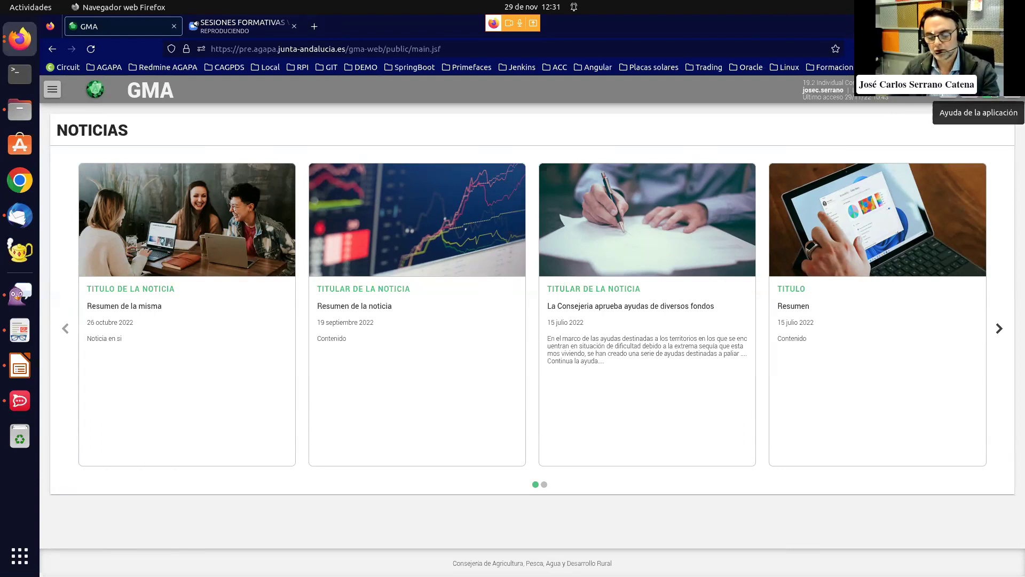
{"action": "left_click", "coordinate": [1011, 91]}
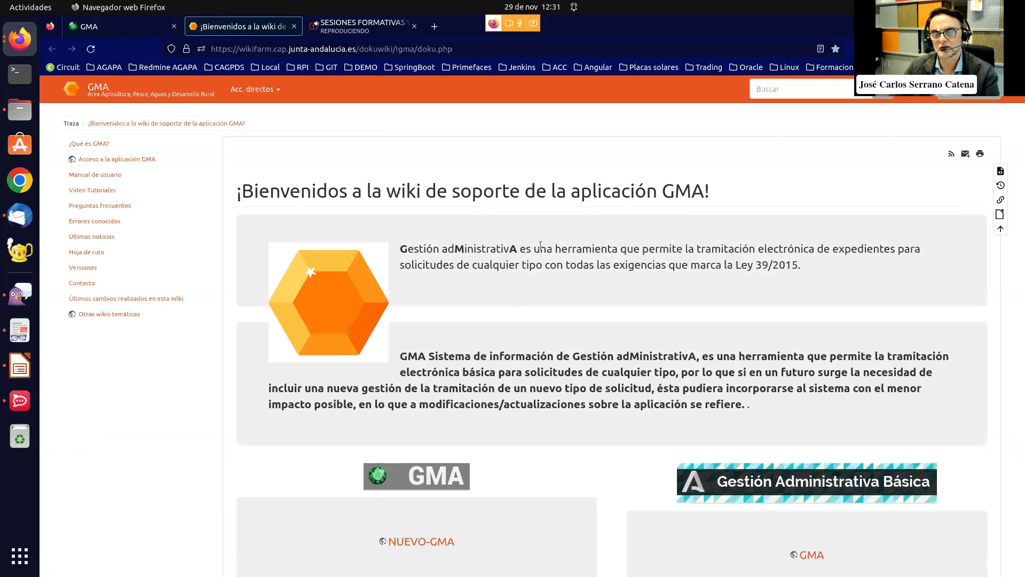
Go from Manual de usuario through Manual de GMA - Producto to the Gestión de expedientes modules.
{"action": "left_click", "coordinate": [112, 178]}
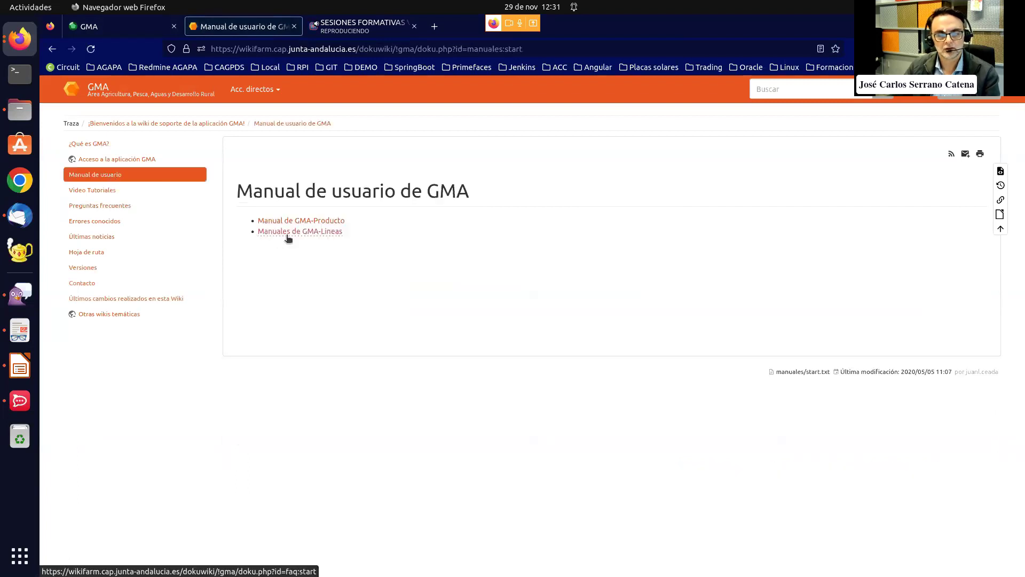
{"action": "left_click", "coordinate": [298, 221]}
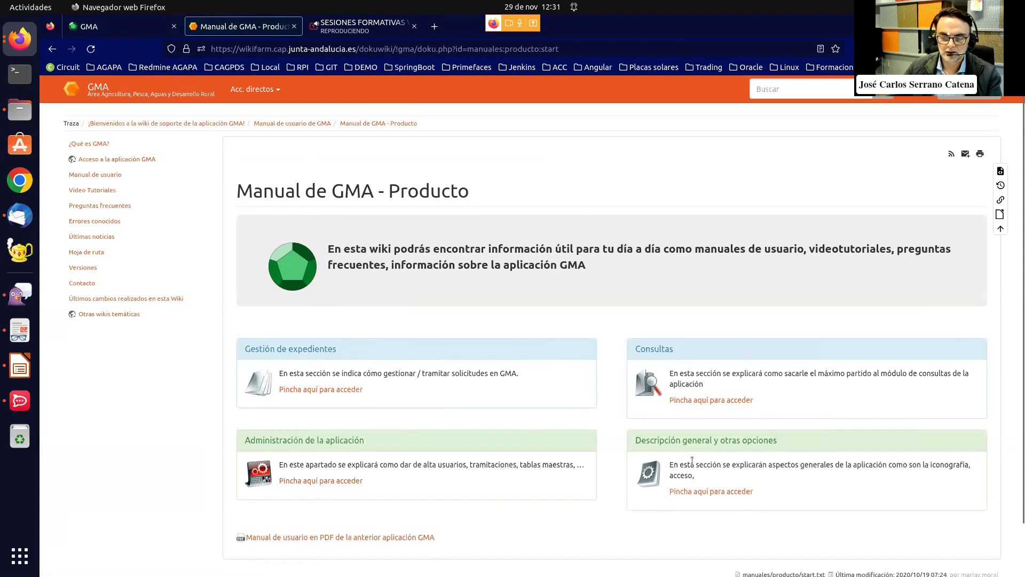
{"action": "left_click", "coordinate": [335, 389]}
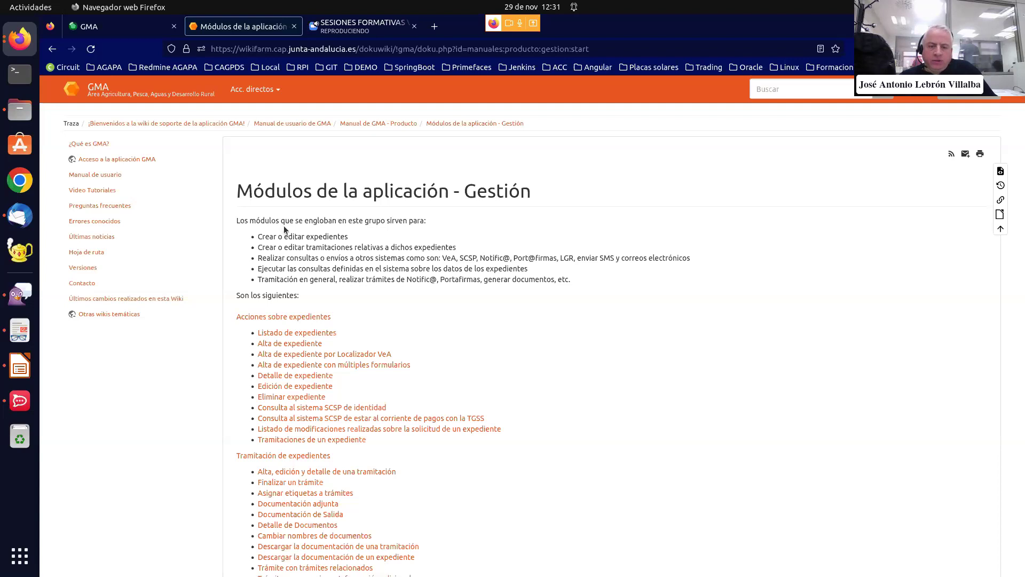
Skim the Gestión modules list and open the Listado de expedientes help page.
{"action": "scroll", "coordinate": [297, 257], "scroll_direction": "down", "scroll_amount": 4}
{"action": "scroll", "coordinate": [298, 258], "scroll_direction": "down", "scroll_amount": 2}
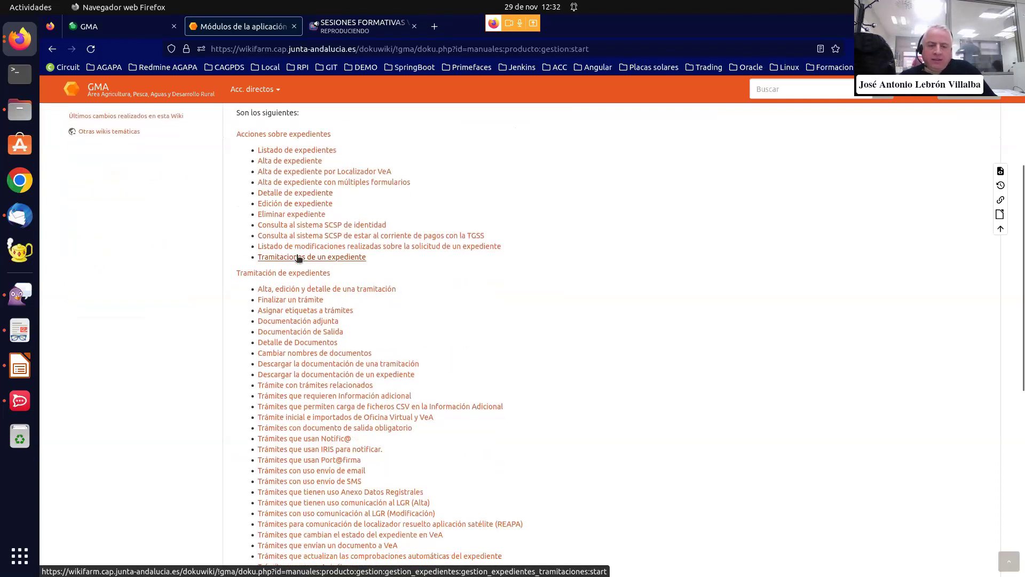
{"action": "scroll", "coordinate": [298, 258], "scroll_direction": "down", "scroll_amount": 2}
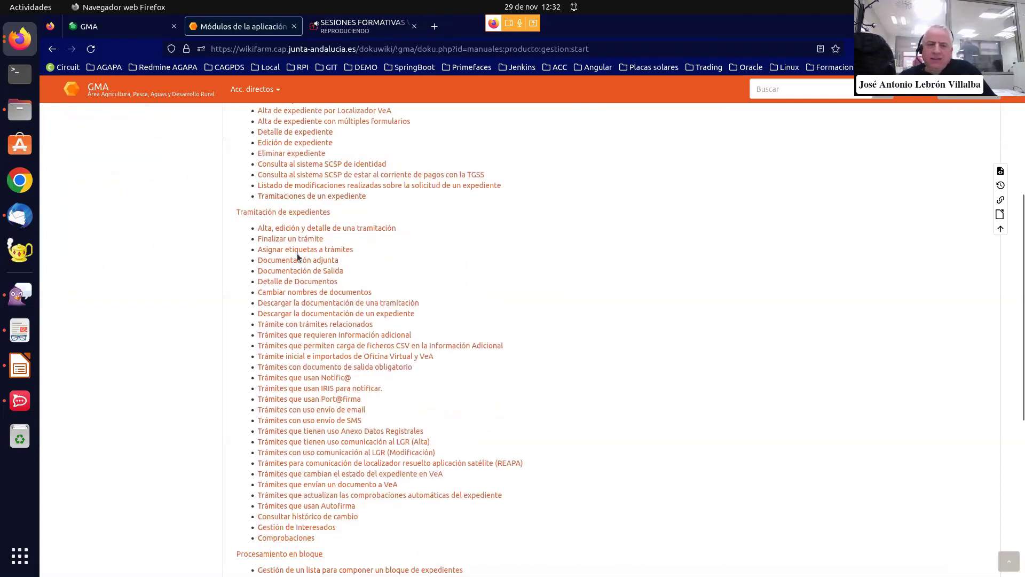
{"action": "scroll", "coordinate": [298, 258], "scroll_direction": "up", "scroll_amount": 2}
{"action": "scroll", "coordinate": [298, 256], "scroll_direction": "up", "scroll_amount": 6}
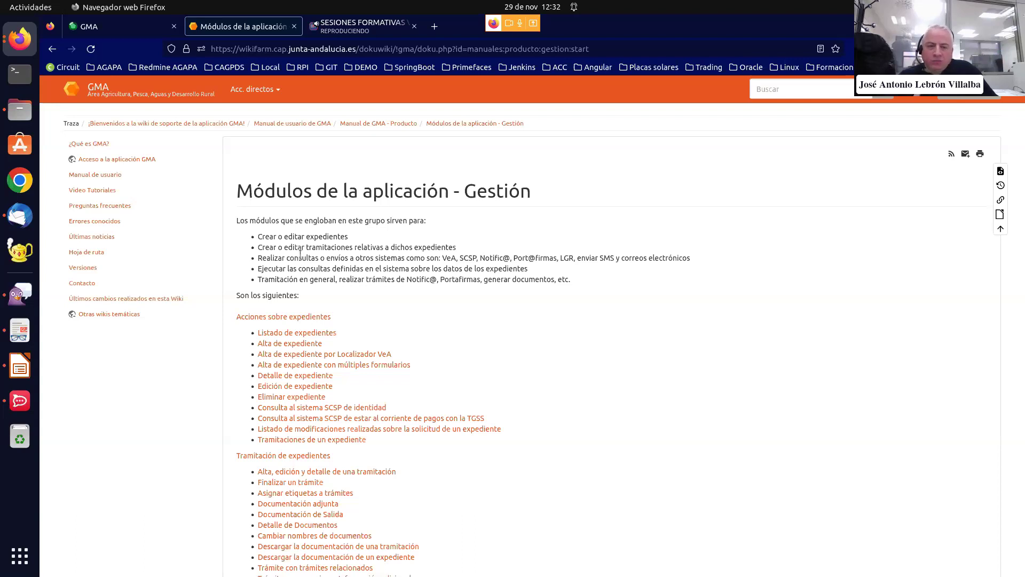
{"action": "left_click", "coordinate": [303, 332]}
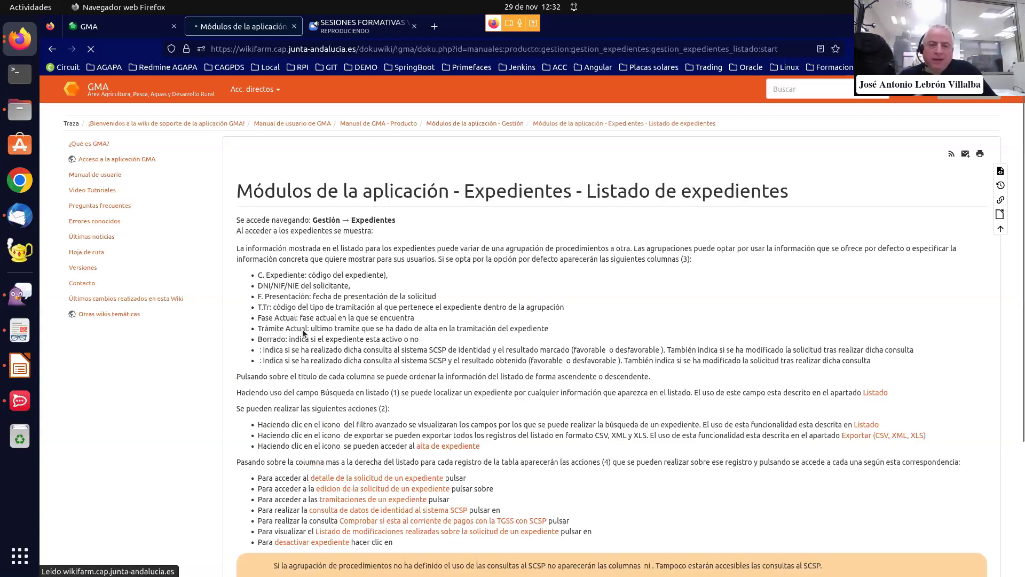
Skim the Listado de expedientes help, then go to the Video Tutoriales page.
{"action": "scroll", "coordinate": [303, 300], "scroll_direction": "down", "scroll_amount": 5}
{"action": "scroll", "coordinate": [304, 299], "scroll_direction": "down", "scroll_amount": 5}
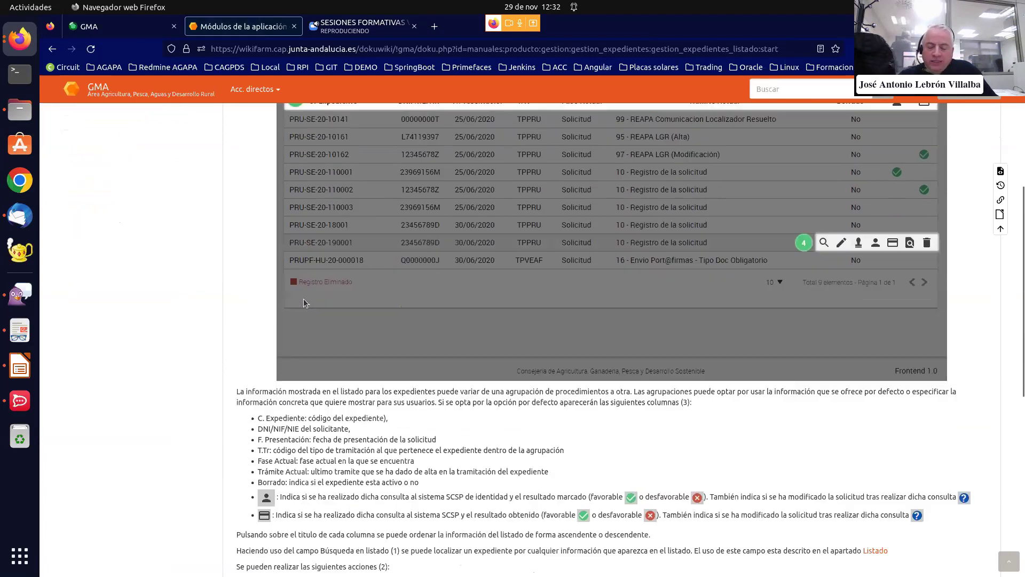
{"action": "scroll", "coordinate": [303, 300], "scroll_direction": "down", "scroll_amount": 3}
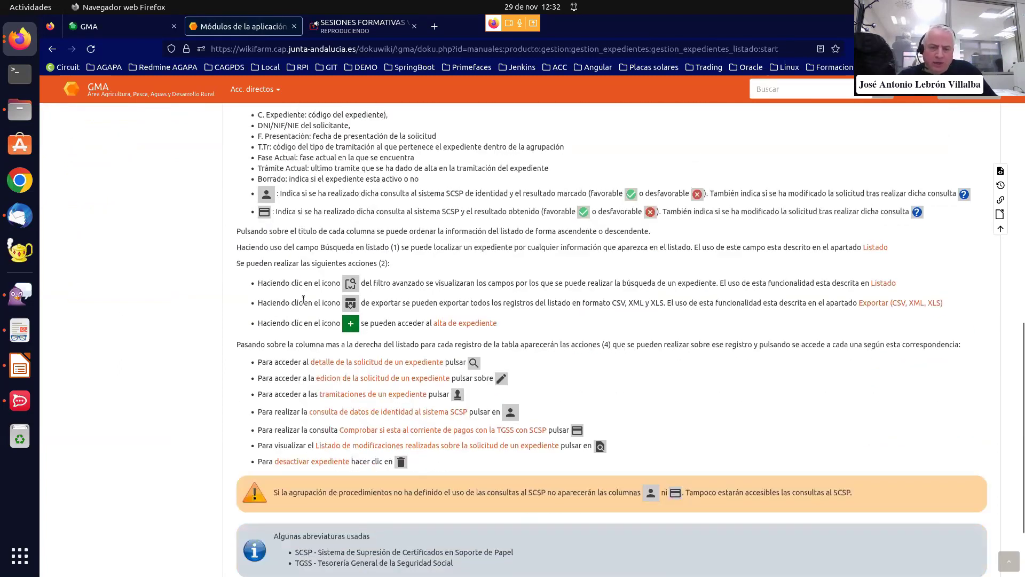
{"action": "scroll", "coordinate": [303, 299], "scroll_direction": "up", "scroll_amount": 10}
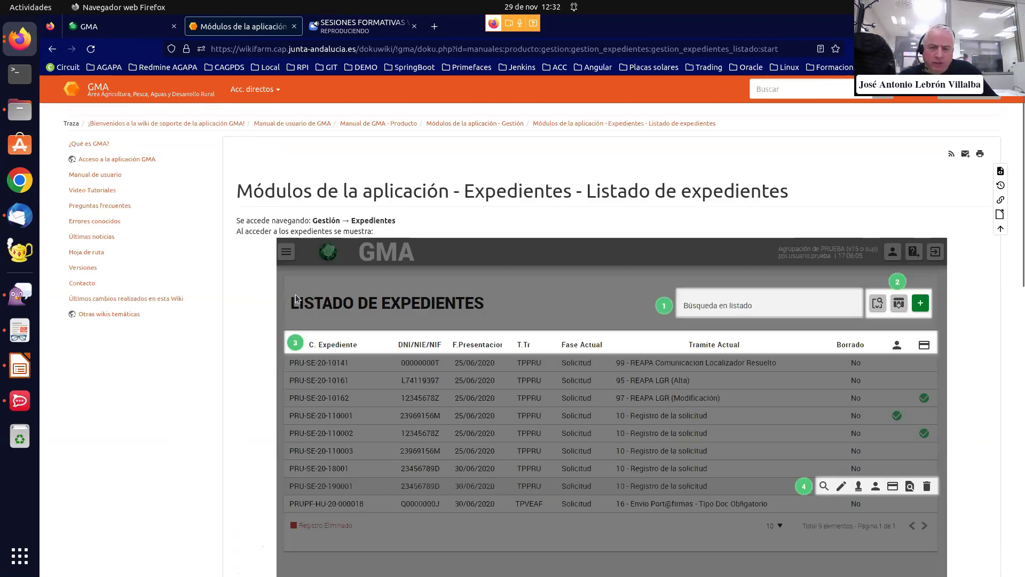
{"action": "left_click", "coordinate": [101, 190]}
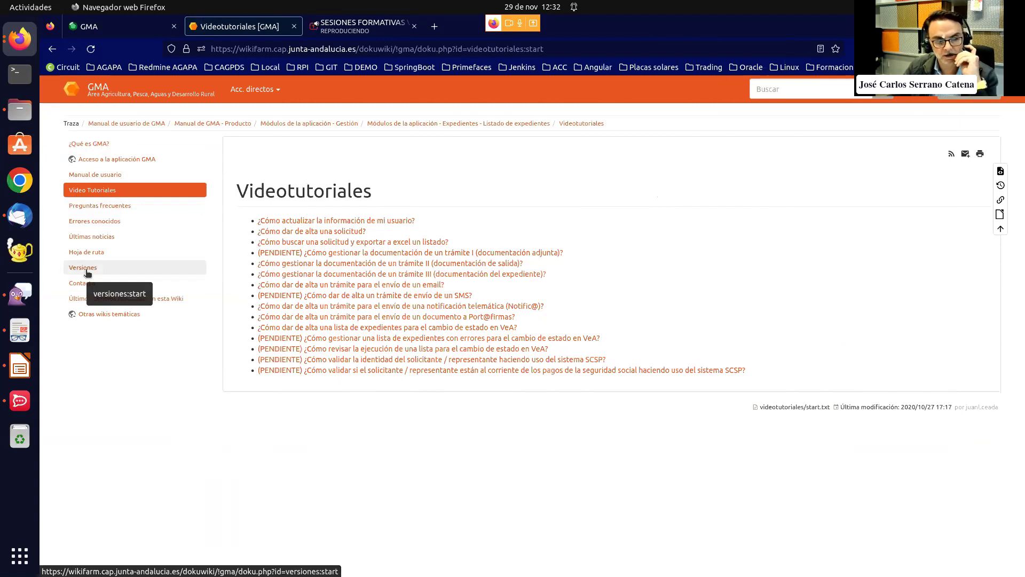
Read the Versiones page, expand Versión 1900 notes, and return to the GMA tab.
{"action": "left_click", "coordinate": [88, 273]}
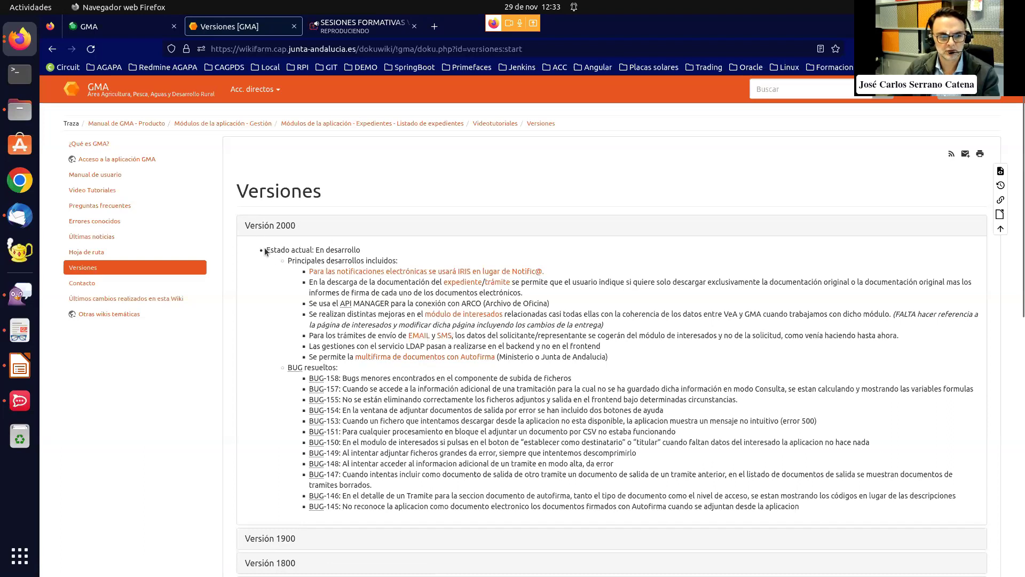
{"action": "left_click_drag", "start_coordinate": [379, 247], "coordinate": [233, 255]}
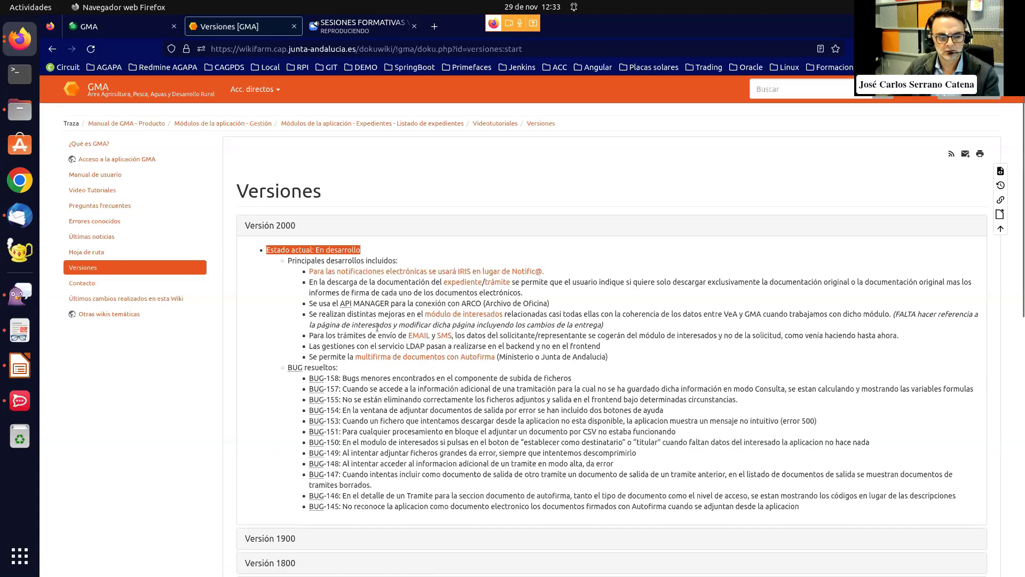
{"action": "scroll", "coordinate": [377, 327], "scroll_direction": "down", "scroll_amount": 3}
{"action": "left_click", "coordinate": [294, 357]}
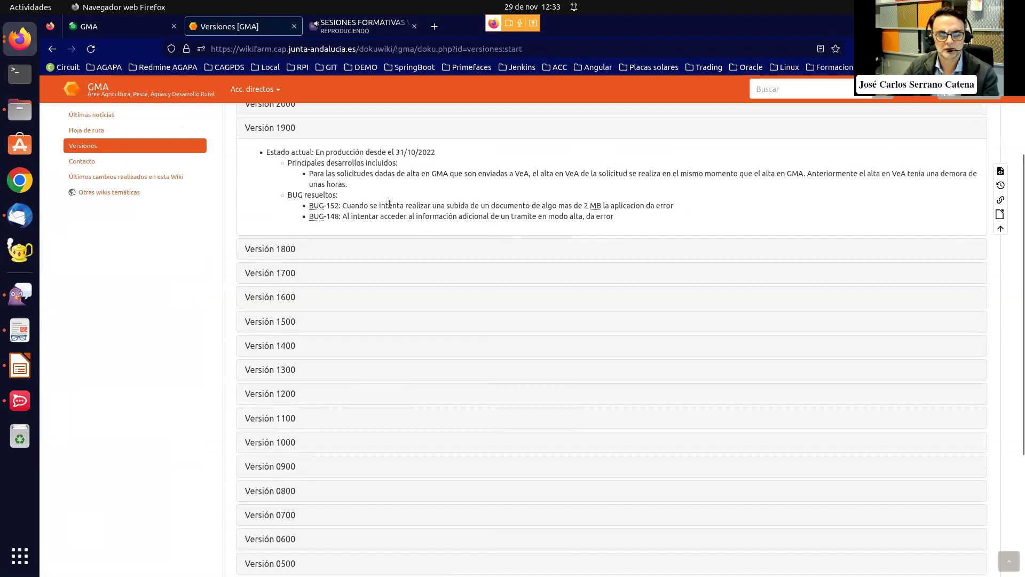
{"action": "left_click", "coordinate": [131, 32]}
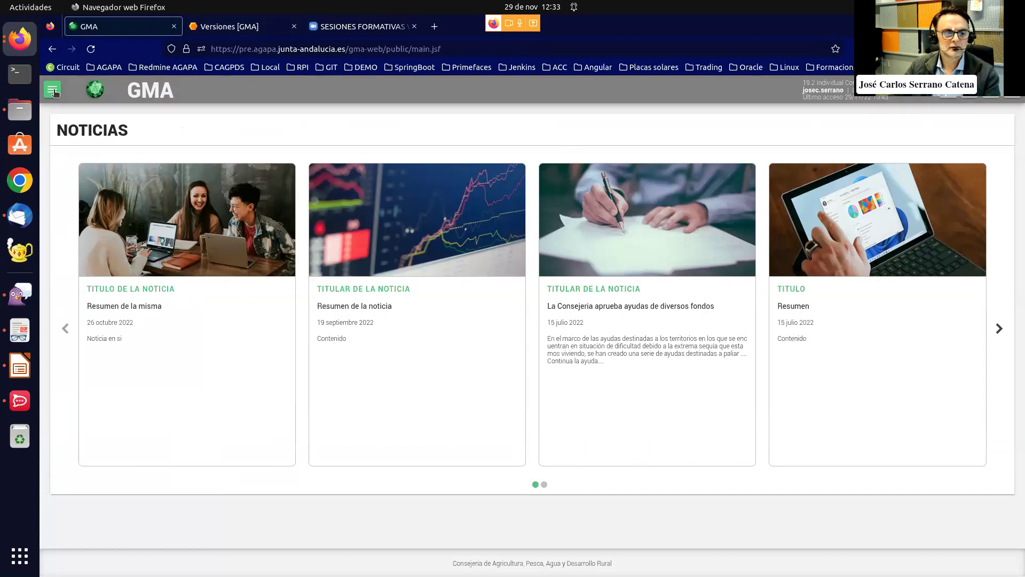
Open Noticias from the main menu, select the 15/07/2022 news row, and focus the list search.
{"action": "left_click", "coordinate": [52, 90]}
{"action": "left_click", "coordinate": [54, 227]}
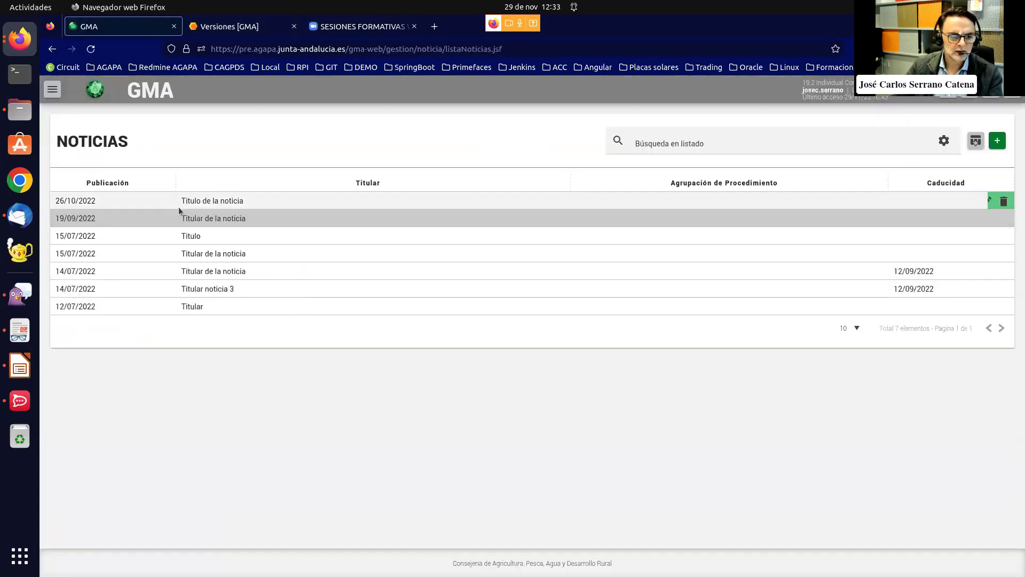
{"action": "left_click_drag", "start_coordinate": [130, 145], "coordinate": [57, 142]}
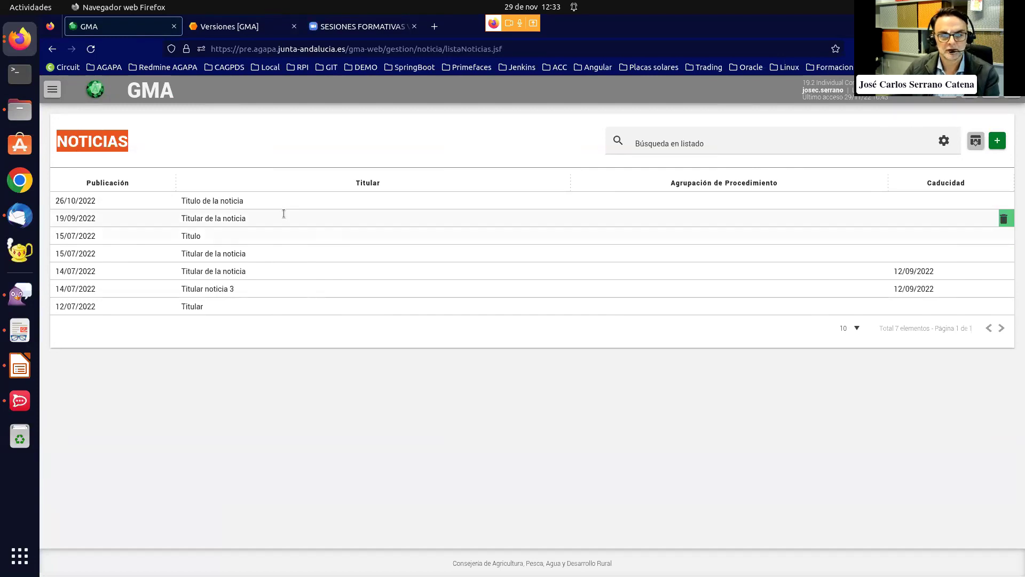
{"action": "mouse_move", "coordinate": [986, 202]}
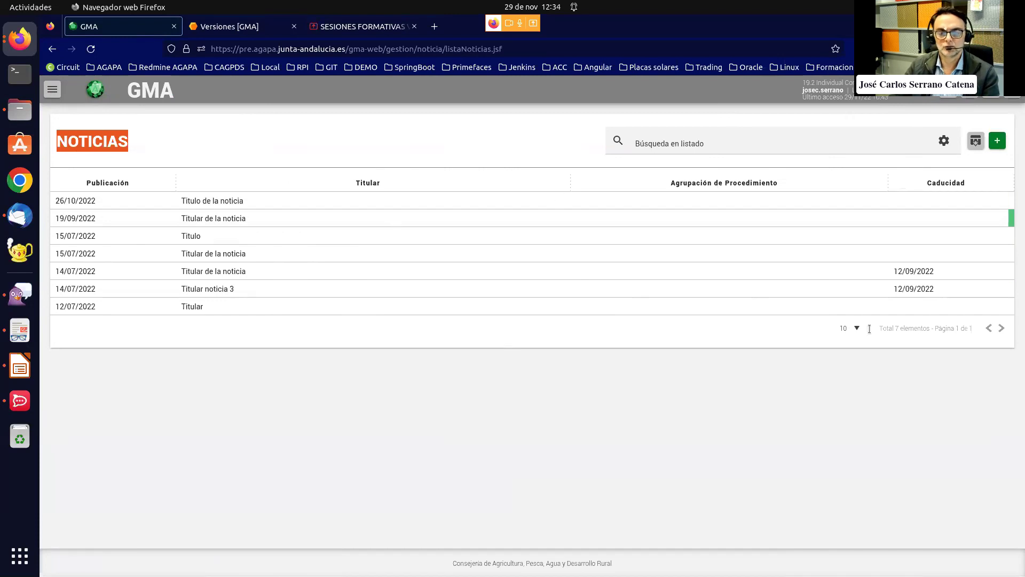
{"action": "left_click", "coordinate": [731, 252]}
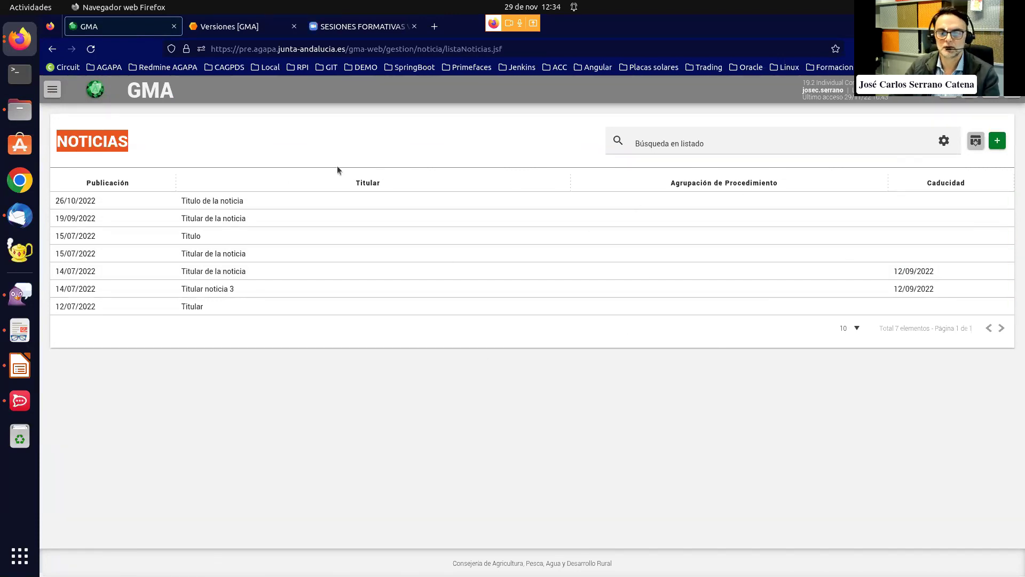
{"action": "left_click", "coordinate": [669, 144]}
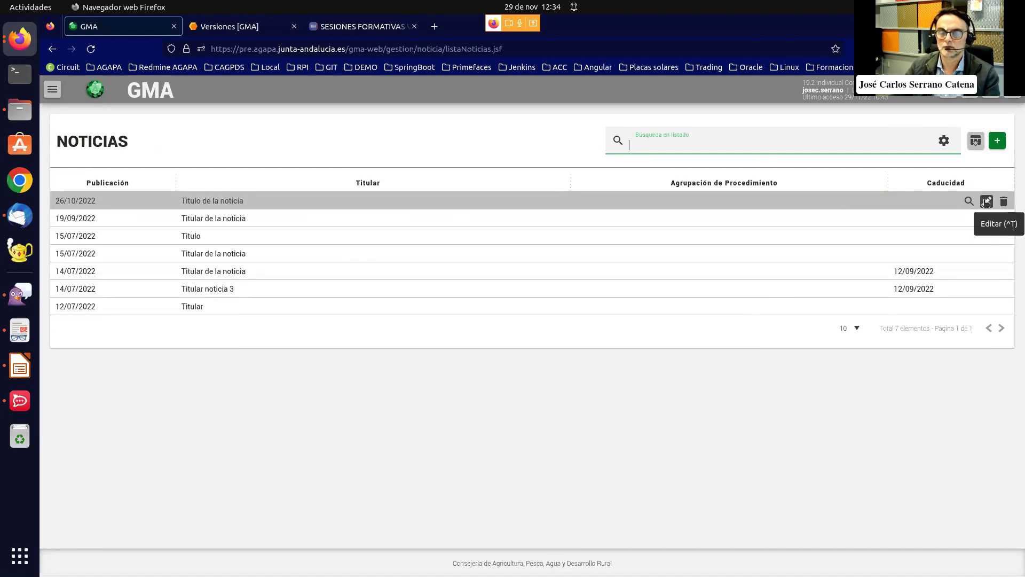
Open the 'Titulo de la noticia' news item and set Agrupación to 19.2 Individual Conv. 2022.
{"action": "left_click", "coordinate": [985, 202]}
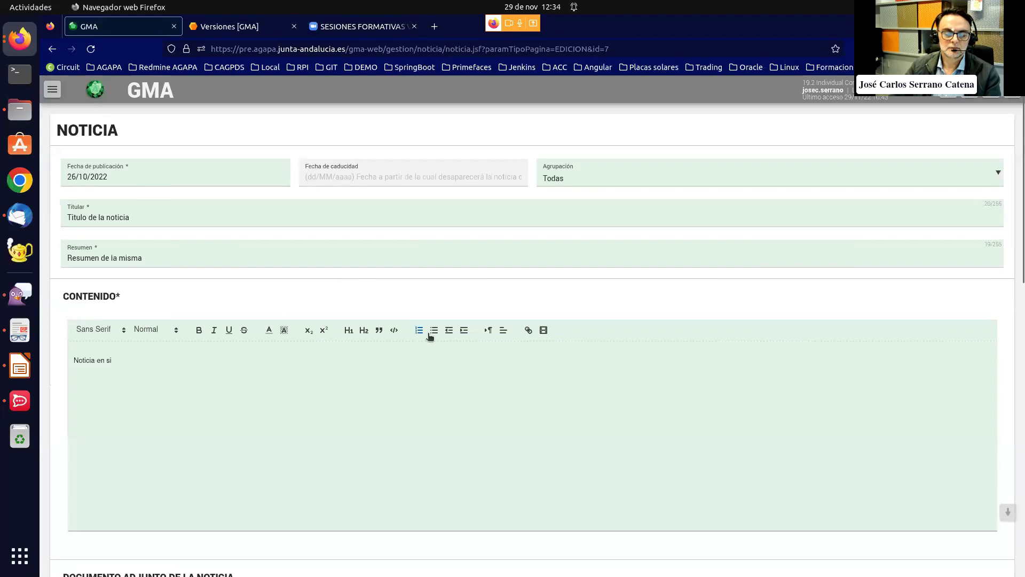
{"action": "left_click", "coordinate": [97, 177]}
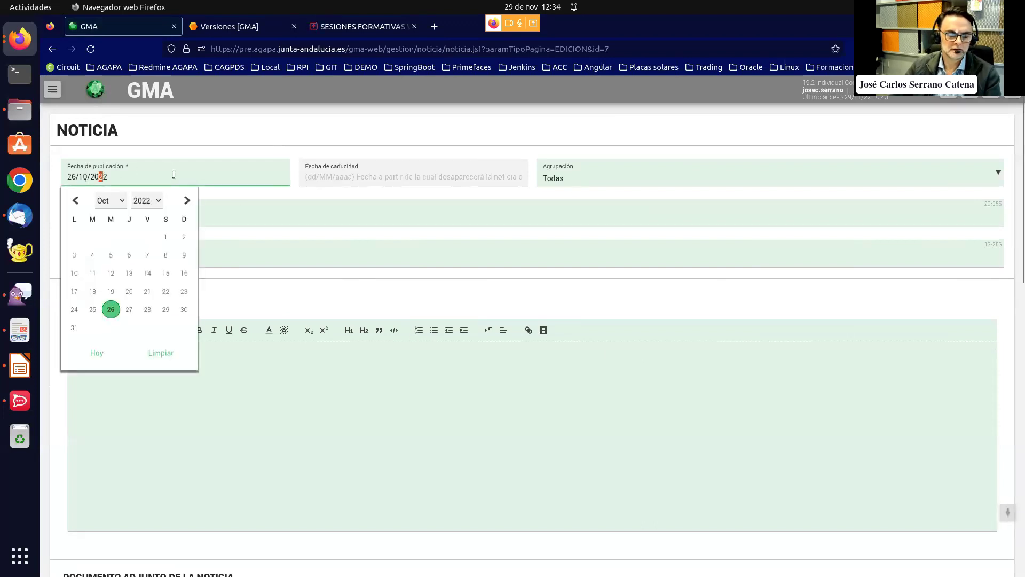
{"action": "left_click", "coordinate": [372, 177]}
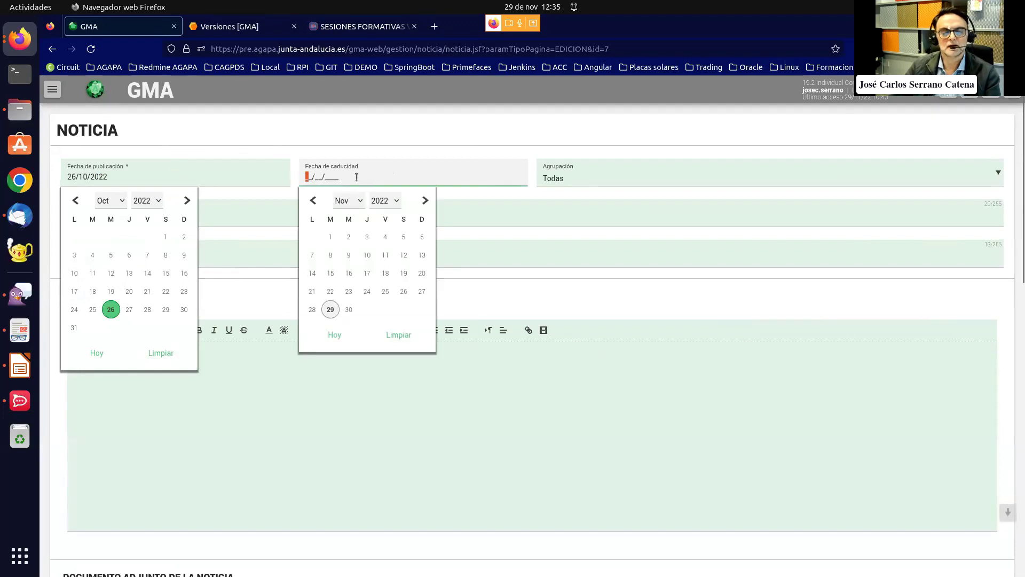
{"action": "left_click", "coordinate": [577, 179]}
{"action": "left_click", "coordinate": [334, 217]}
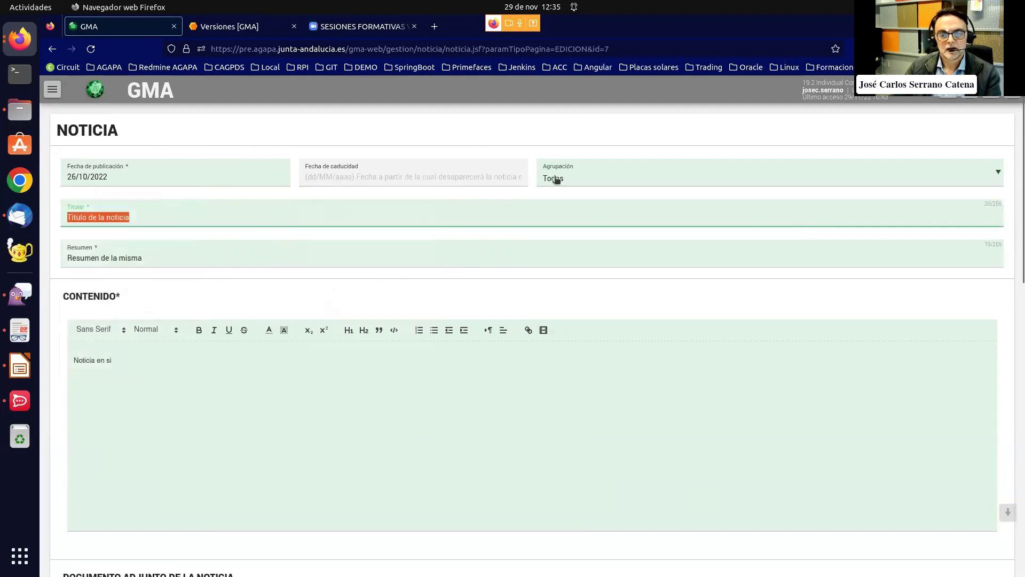
{"action": "left_click", "coordinate": [565, 179]}
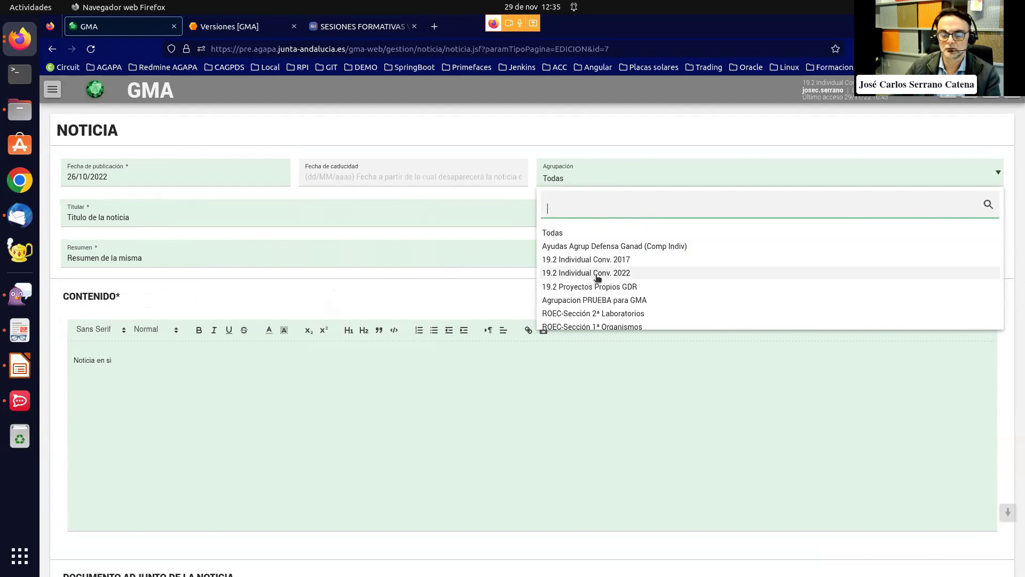
{"action": "left_click", "coordinate": [597, 274]}
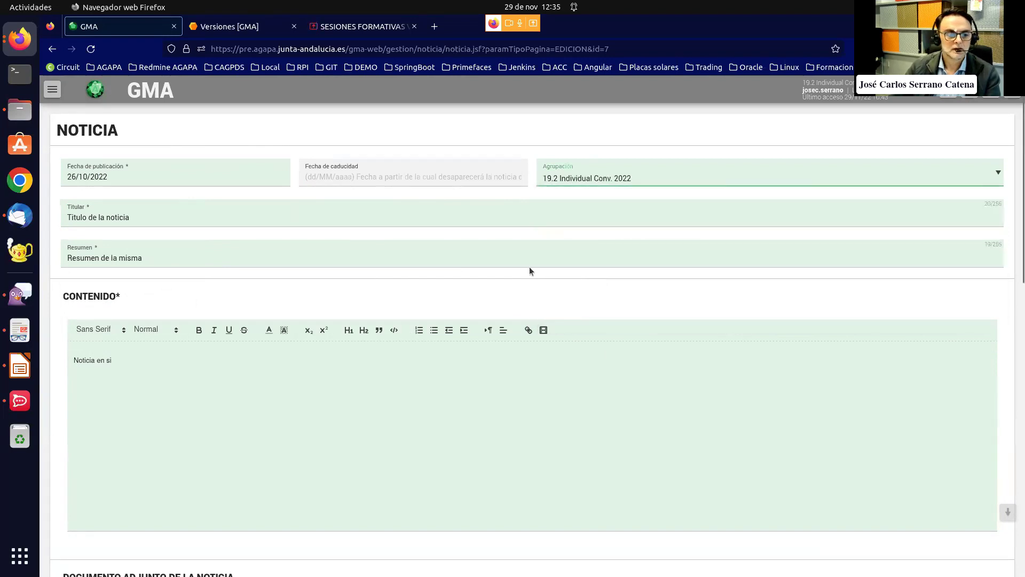
Append ' (modificado)' to the news headline and save the item.
{"action": "triple_click", "coordinate": [96, 222]}
{"action": "left_click", "coordinate": [95, 258]}
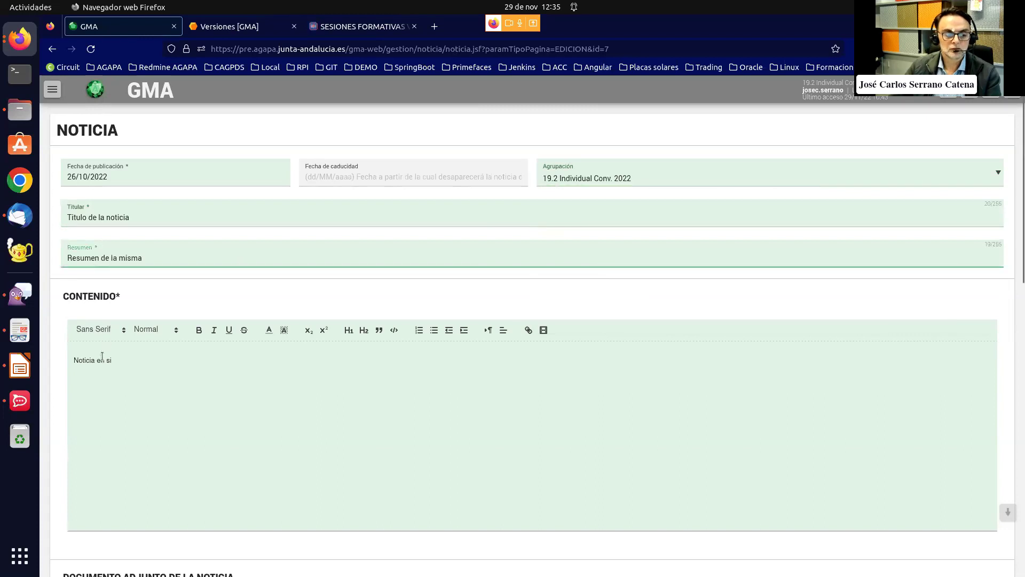
{"action": "scroll", "coordinate": [100, 352], "scroll_direction": "down", "scroll_amount": 6}
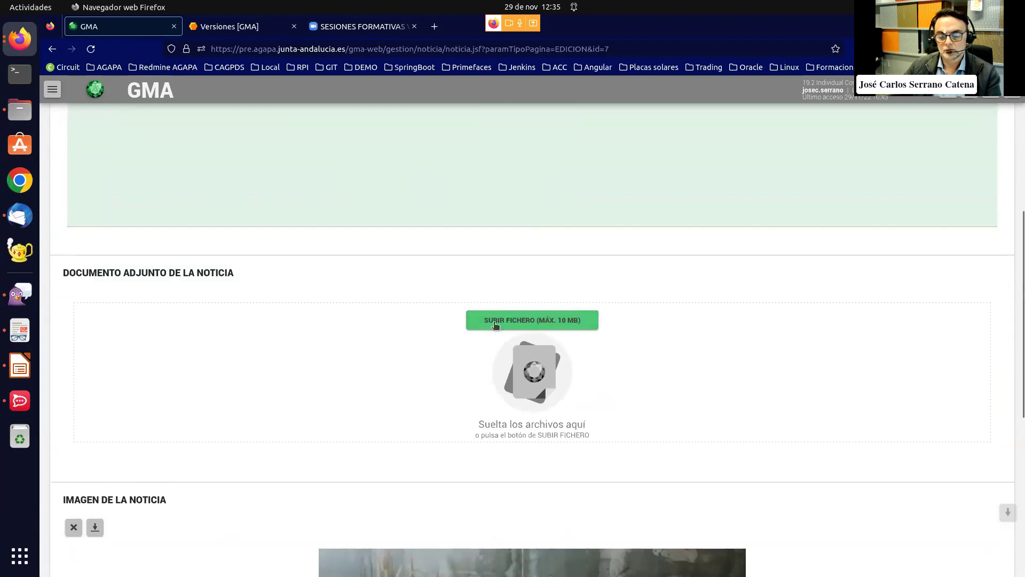
{"action": "scroll", "coordinate": [536, 324], "scroll_direction": "down", "scroll_amount": 5}
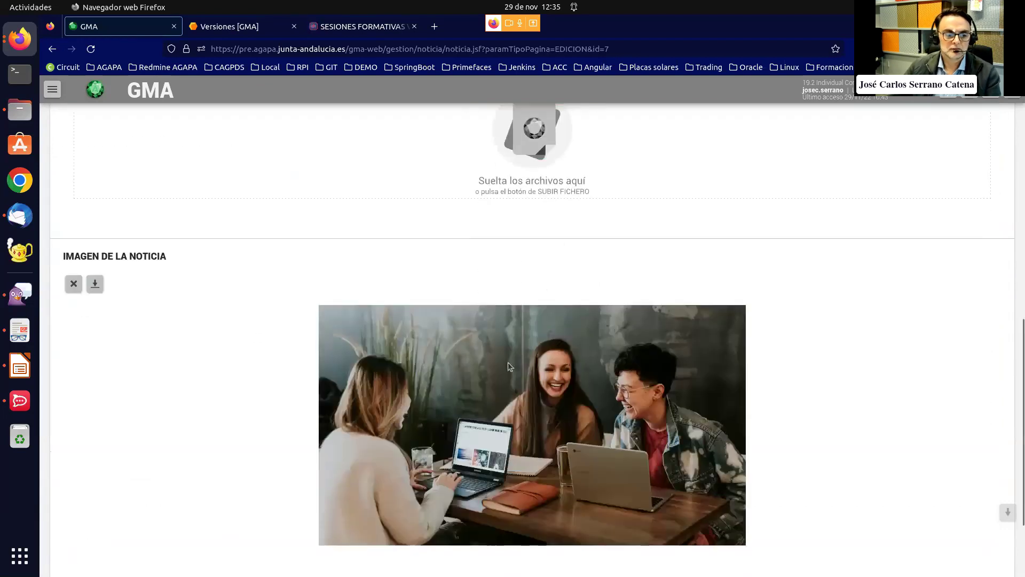
{"action": "scroll", "coordinate": [495, 368], "scroll_direction": "down", "scroll_amount": 3}
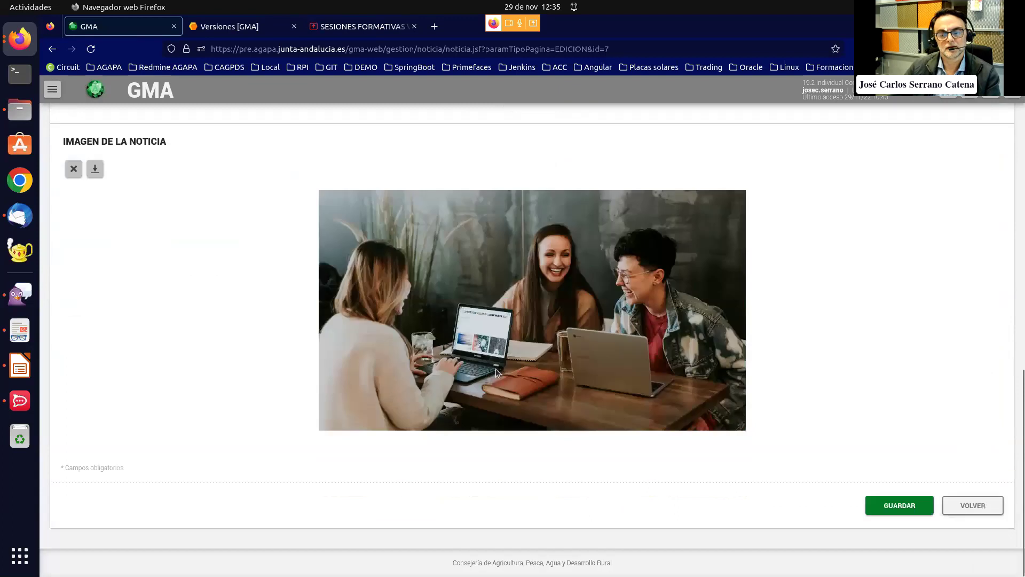
{"action": "scroll", "coordinate": [755, 393], "scroll_direction": "up", "scroll_amount": 15}
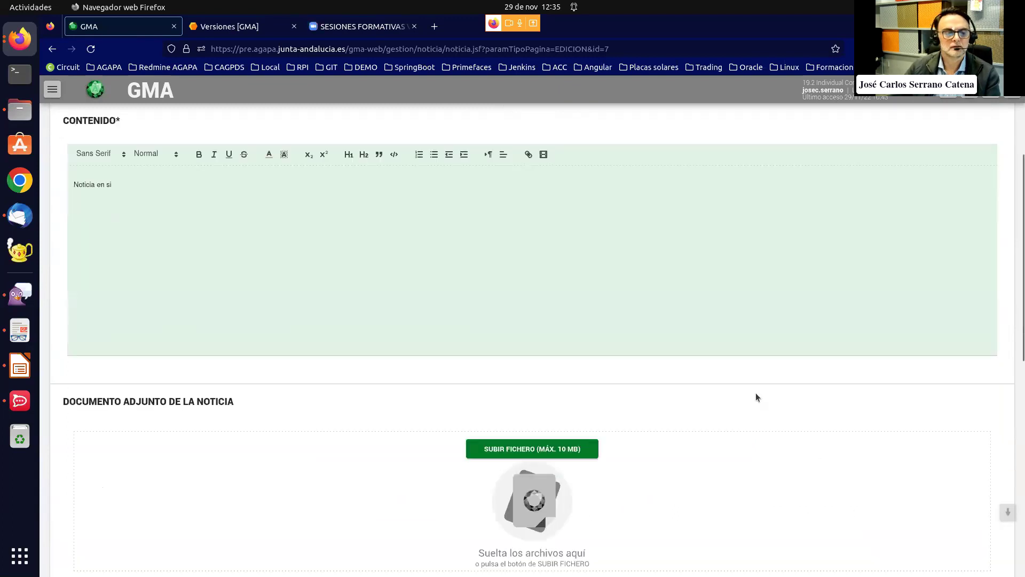
{"action": "triple_click", "coordinate": [148, 213]}
{"action": "key", "text": "Right"}
{"action": "type", "text": "(modificado)"}
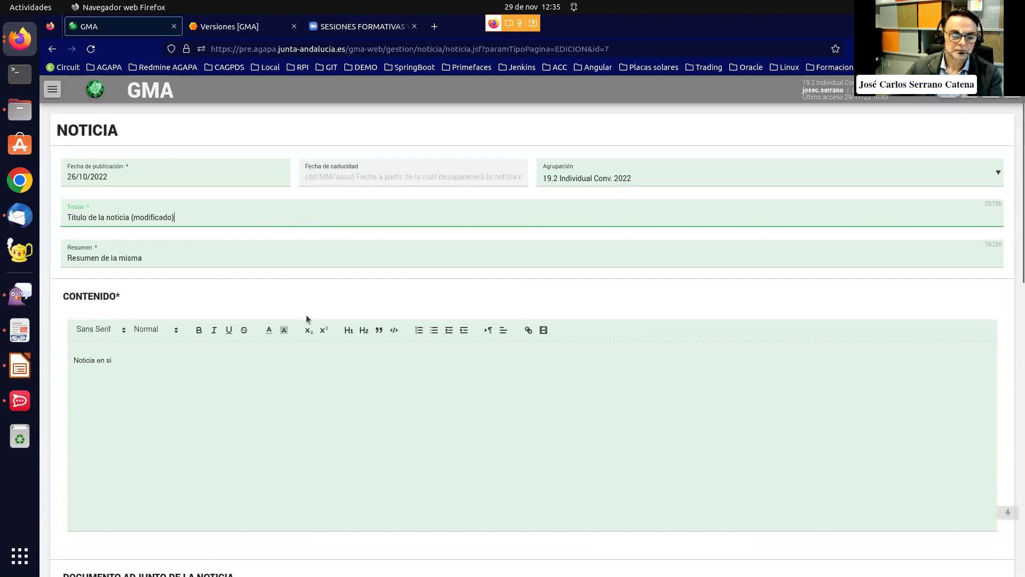
{"action": "scroll", "coordinate": [458, 315], "scroll_direction": "down", "scroll_amount": 7}
{"action": "scroll", "coordinate": [822, 472], "scroll_direction": "down", "scroll_amount": 5}
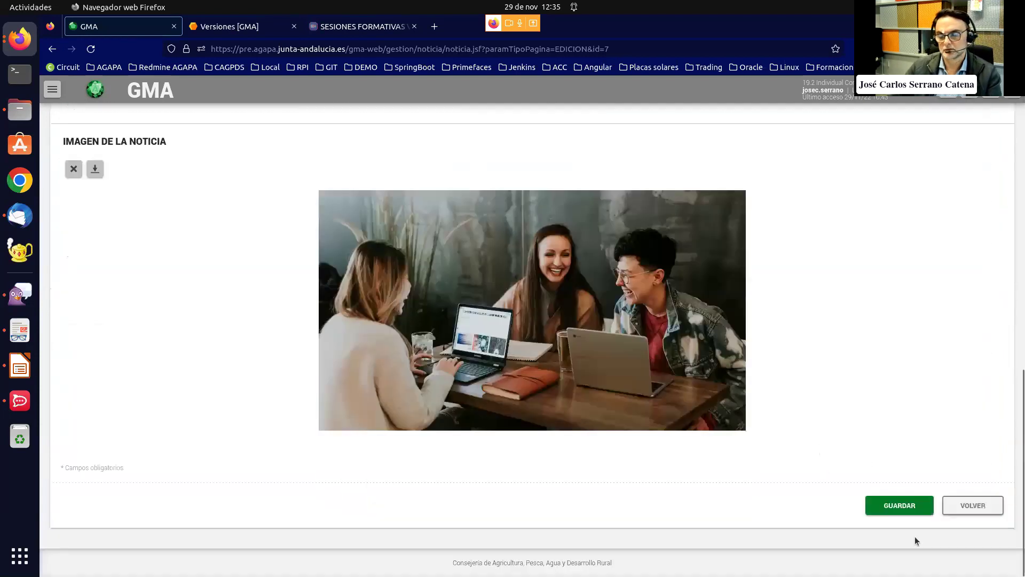
{"action": "left_click", "coordinate": [906, 505]}
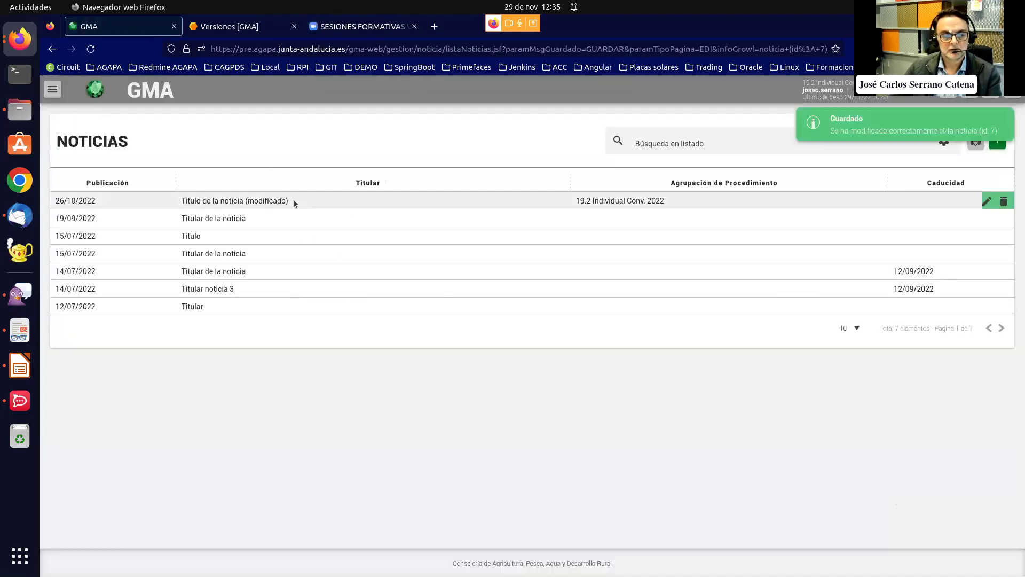
On the home page, open the 'Titulo de la noticia (modificado)' carousel card, then browse the carousel.
{"action": "left_click_drag", "start_coordinate": [292, 199], "coordinate": [104, 200]}
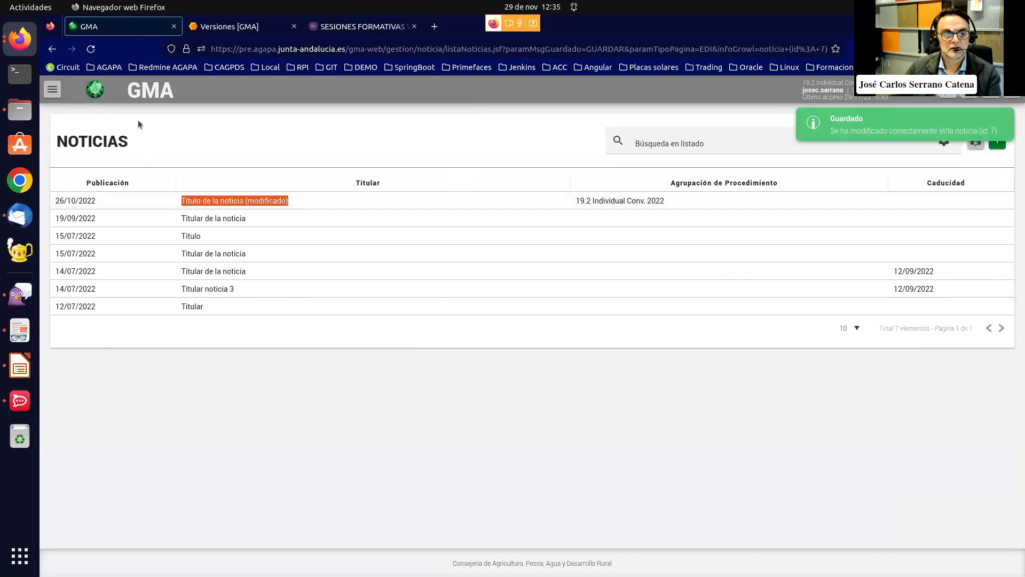
{"action": "left_click", "coordinate": [144, 91]}
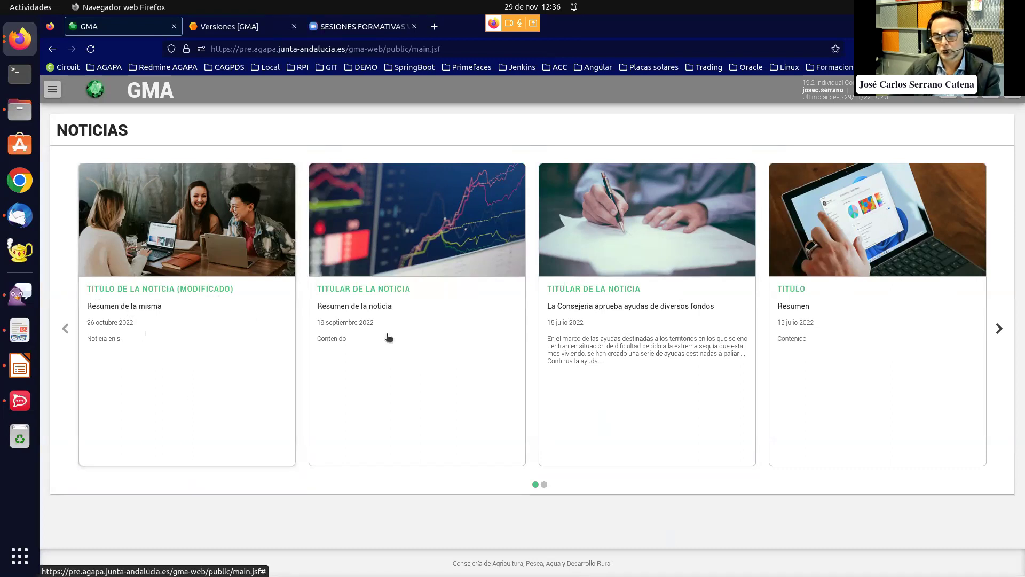
{"action": "left_click", "coordinate": [210, 226]}
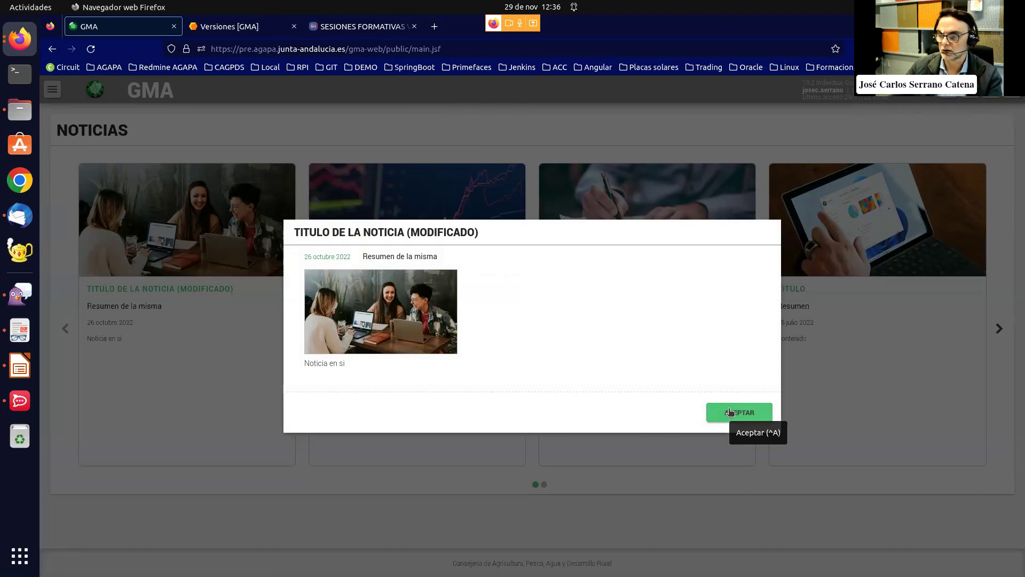
{"action": "left_click", "coordinate": [729, 412]}
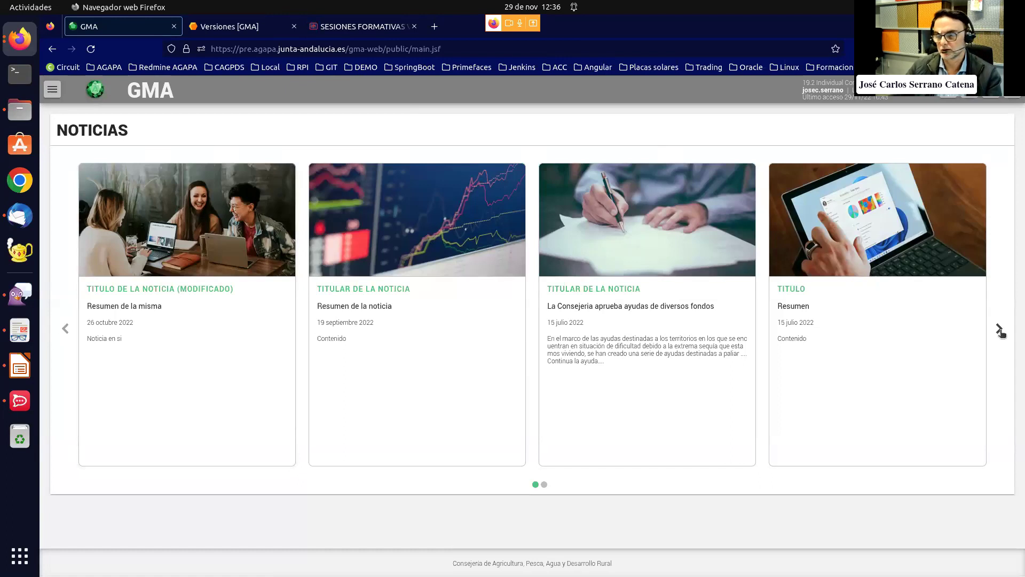
{"action": "left_click", "coordinate": [1000, 329]}
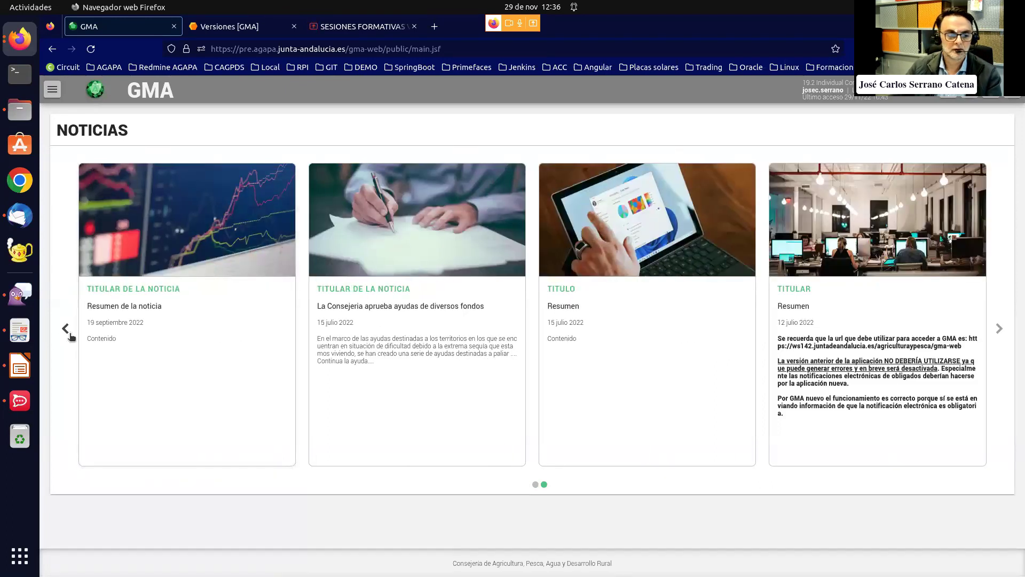
{"action": "left_click", "coordinate": [66, 329]}
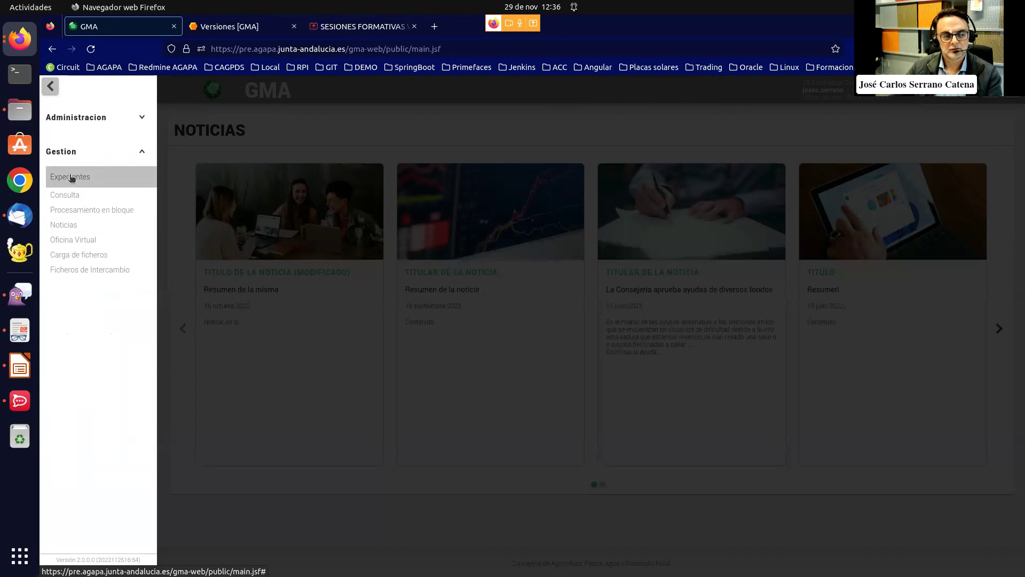
Go to Administración > Tramitador > Agrp. Procedimientos in the side menu.
{"action": "left_click", "coordinate": [88, 175]}
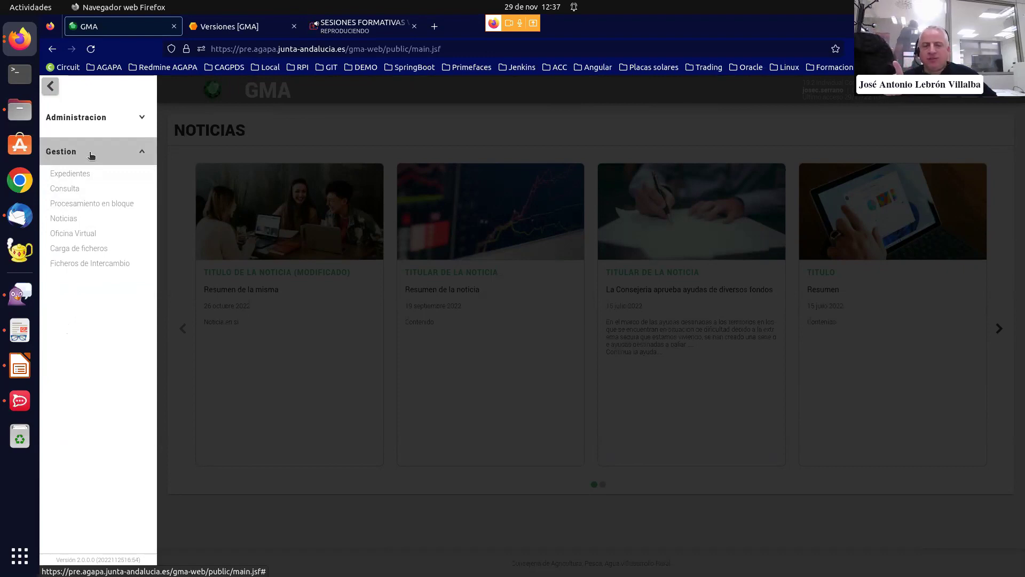
{"action": "left_click", "coordinate": [89, 119]}
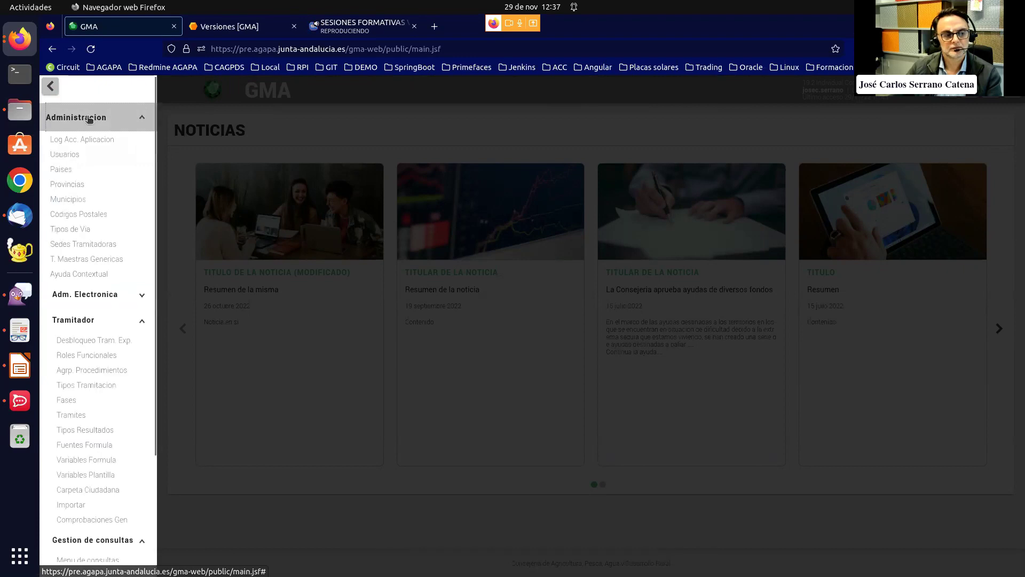
{"action": "left_click", "coordinate": [114, 542]}
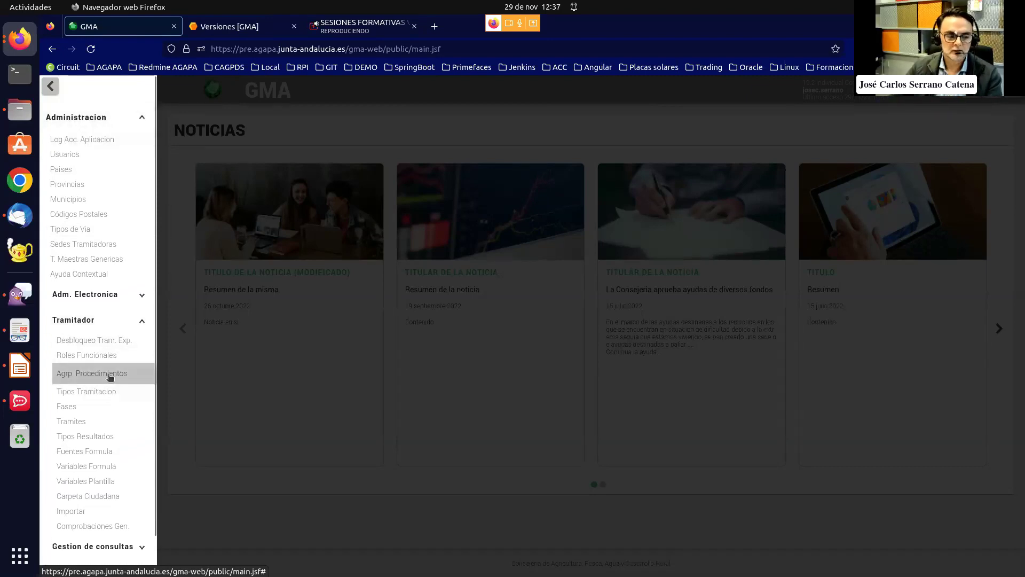
{"action": "left_click", "coordinate": [108, 376]}
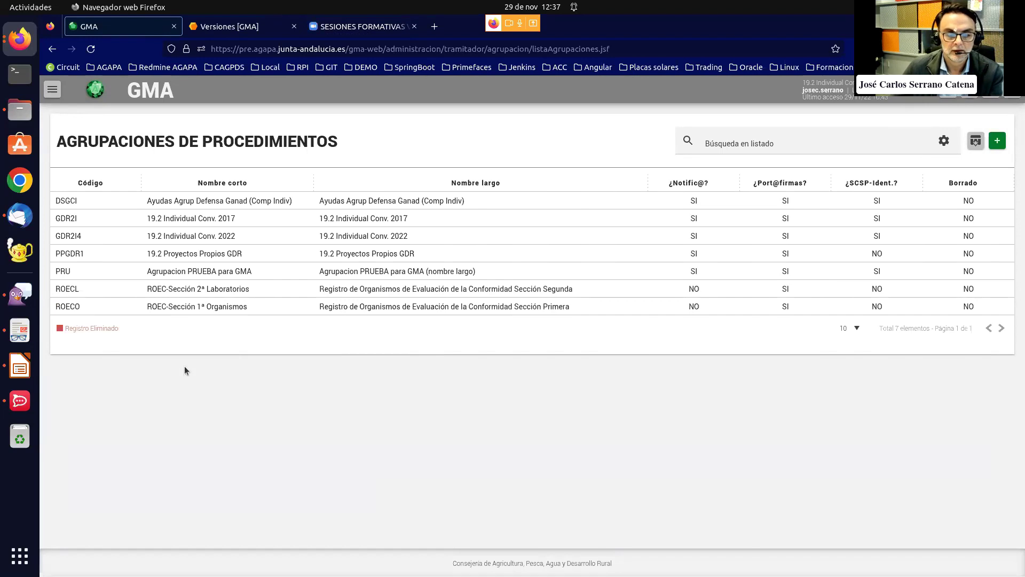
Open PRU's detail view and review its Notific@ code 3454, Port@firmas code GMA and SCSP purpose code.
{"action": "left_click", "coordinate": [479, 277]}
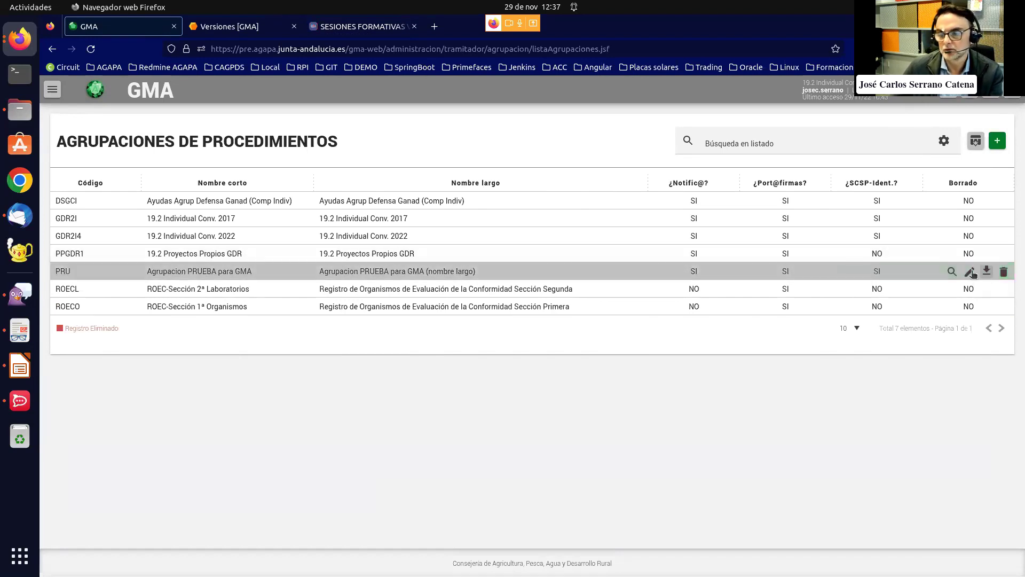
{"action": "left_click", "coordinate": [952, 271]}
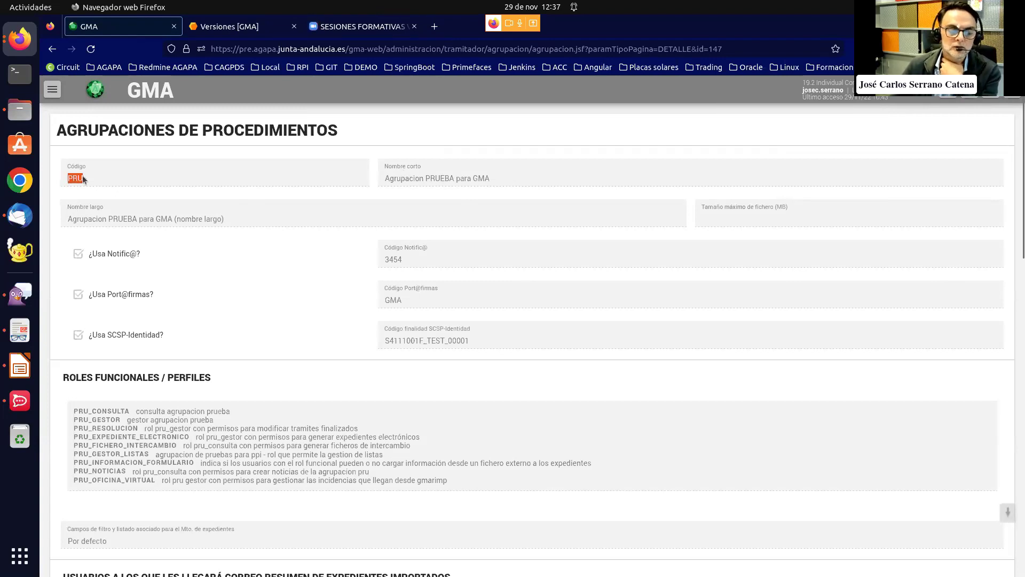
{"action": "triple_click", "coordinate": [474, 179]}
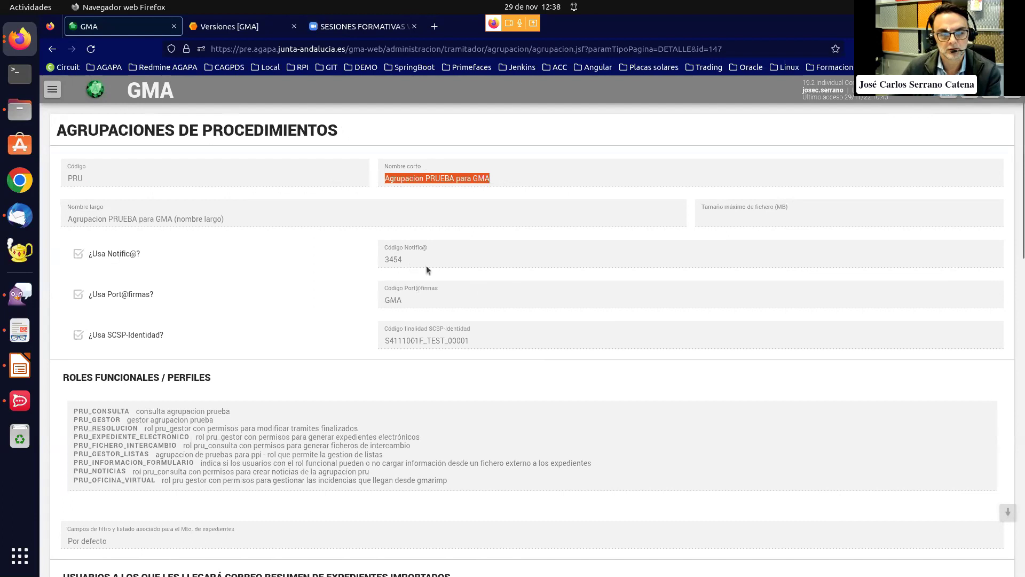
{"action": "left_click_drag", "start_coordinate": [406, 258], "coordinate": [384, 257]}
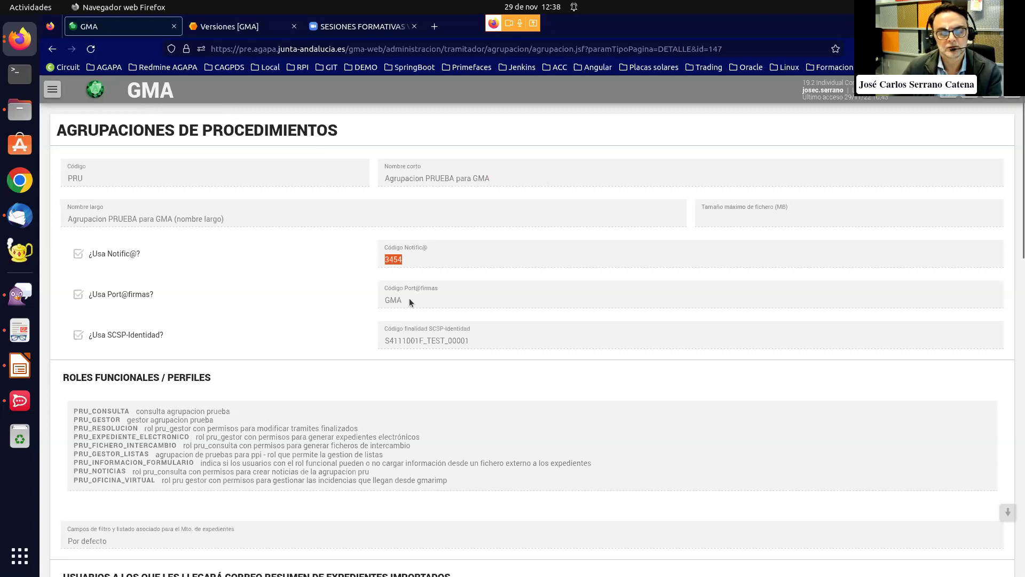
{"action": "left_click_drag", "start_coordinate": [410, 298], "coordinate": [387, 299]}
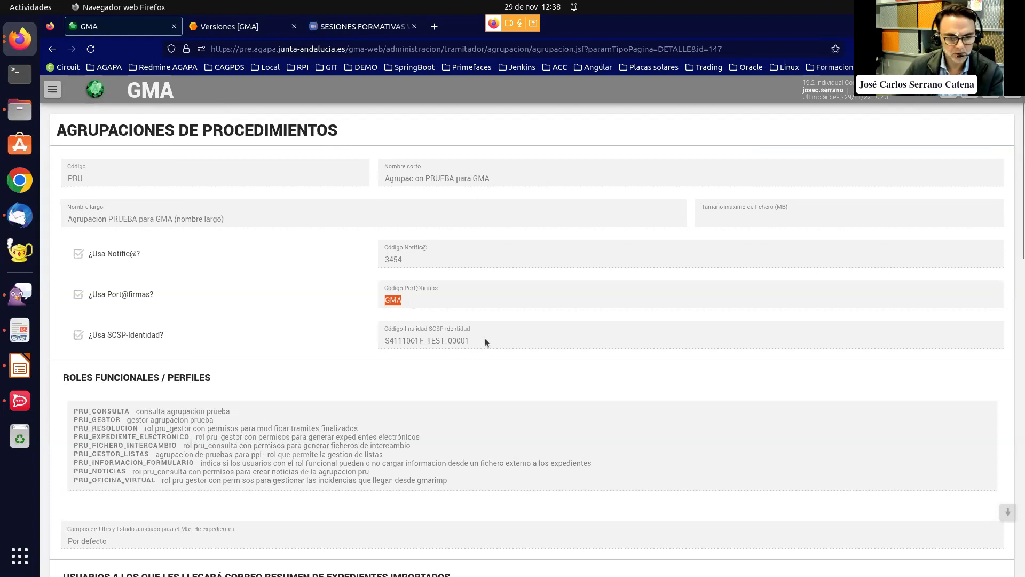
{"action": "left_click_drag", "start_coordinate": [471, 340], "coordinate": [371, 339]}
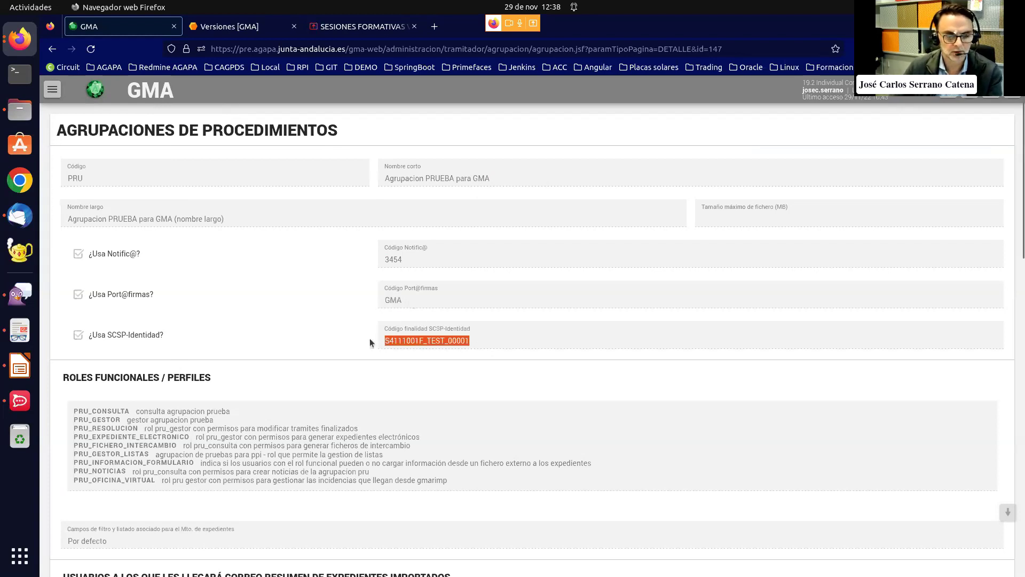
Review PRU's functional roles list and scroll to the import summary.
{"action": "scroll", "coordinate": [297, 416], "scroll_direction": "down", "scroll_amount": 3}
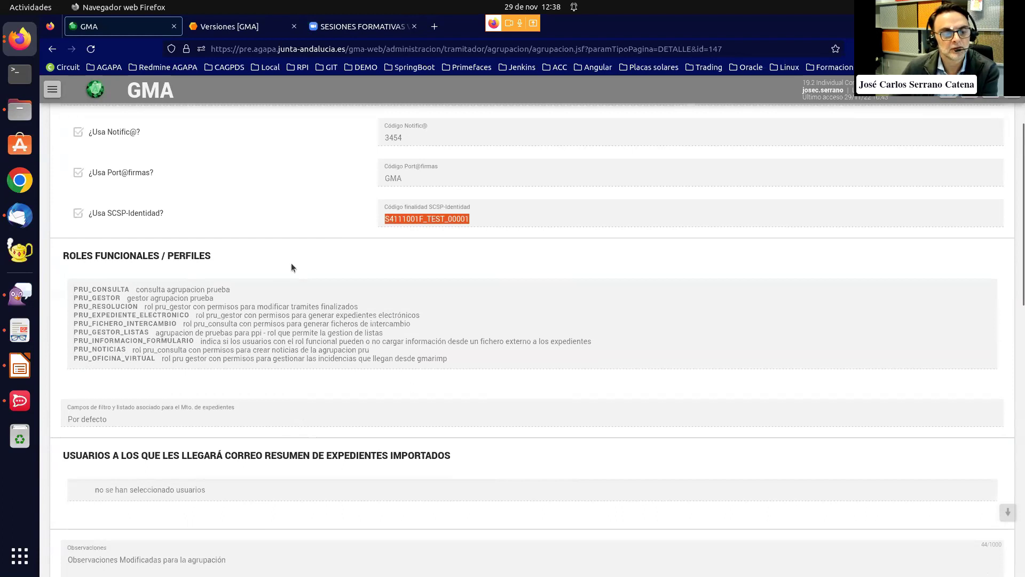
{"action": "left_click_drag", "start_coordinate": [76, 286], "coordinate": [211, 333]}
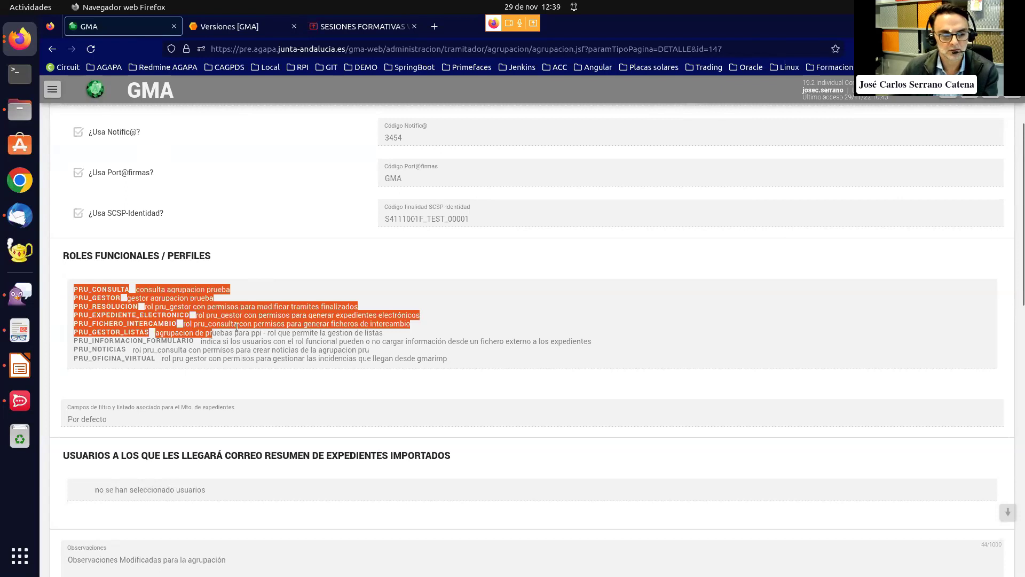
{"action": "scroll", "coordinate": [235, 299], "scroll_direction": "down", "scroll_amount": 2}
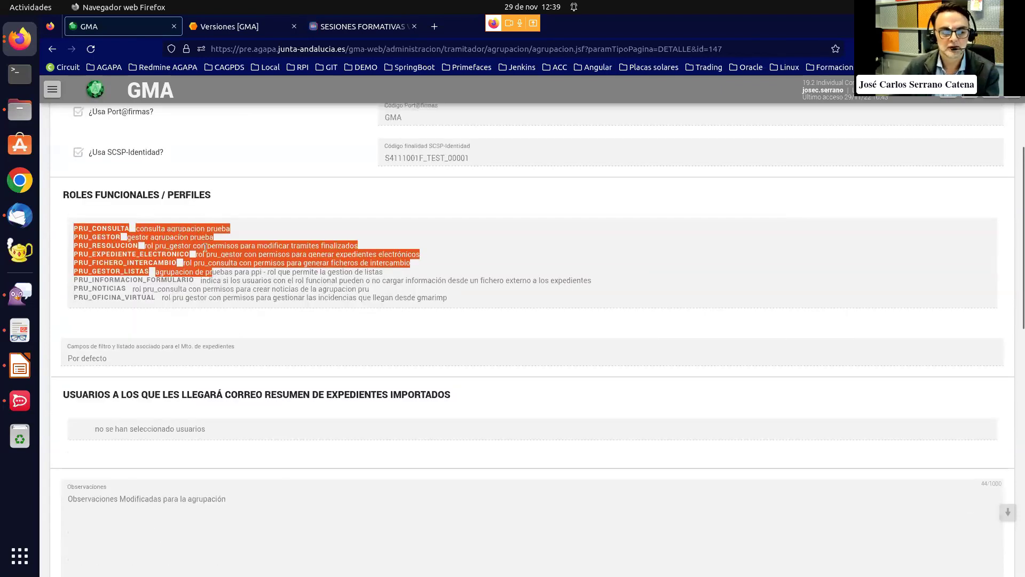
{"action": "scroll", "coordinate": [117, 354], "scroll_direction": "down", "scroll_amount": 2}
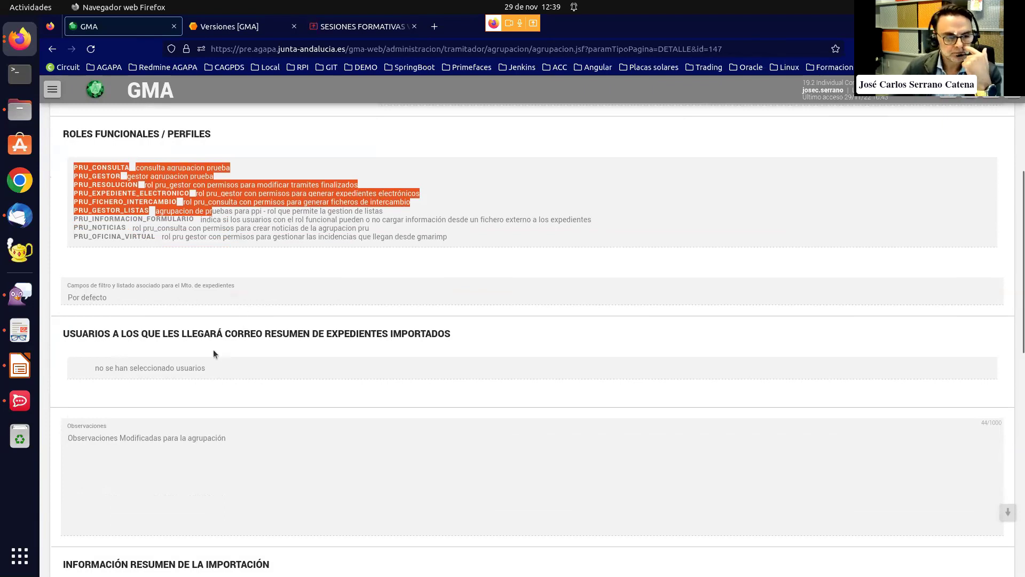
{"action": "scroll", "coordinate": [217, 350], "scroll_direction": "down", "scroll_amount": 3}
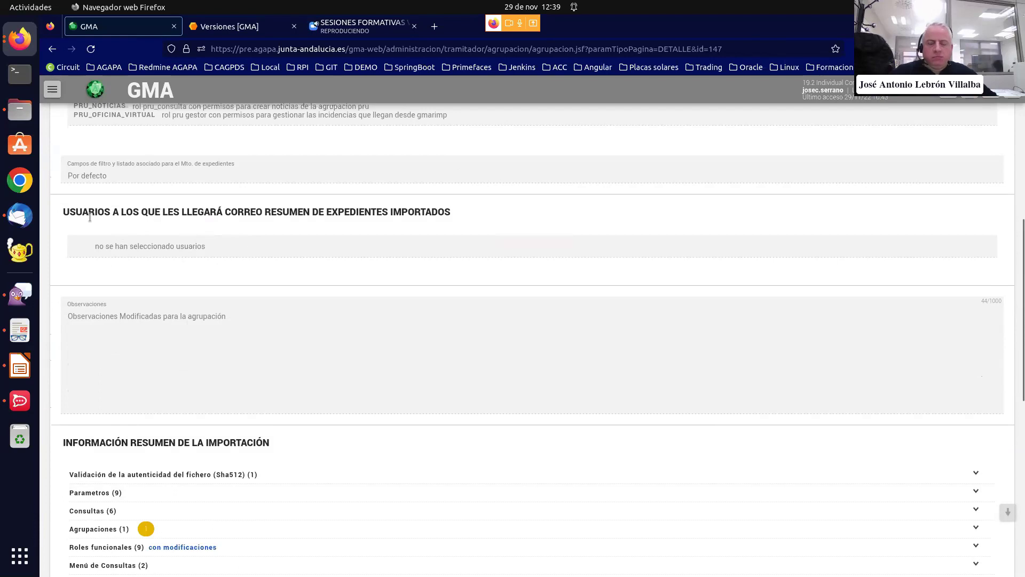
Expand Tablas Maestras to view its three tables, then go back with VOLVER.
{"action": "scroll", "coordinate": [164, 261], "scroll_direction": "down", "scroll_amount": 7}
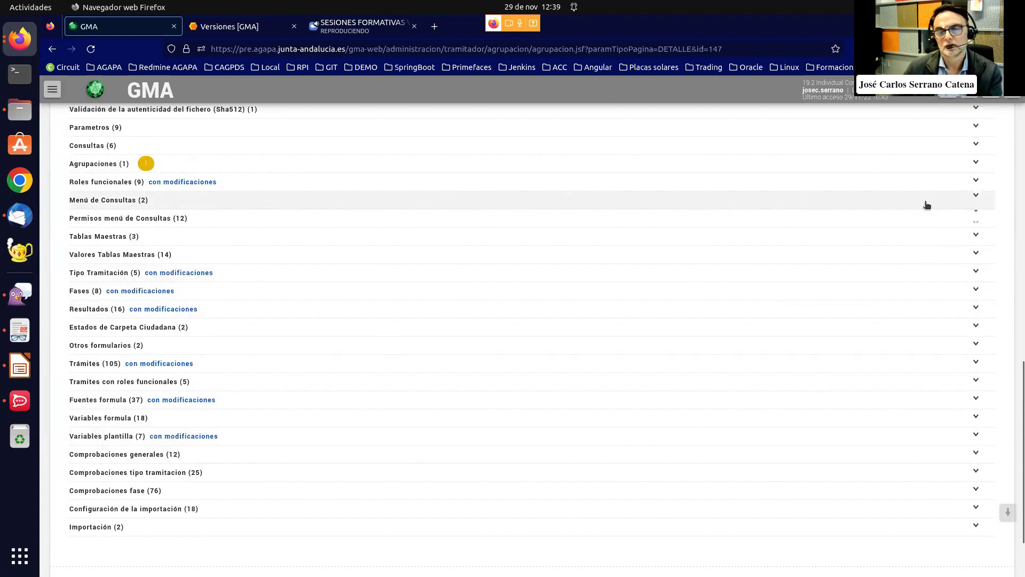
{"action": "left_click", "coordinate": [978, 201]}
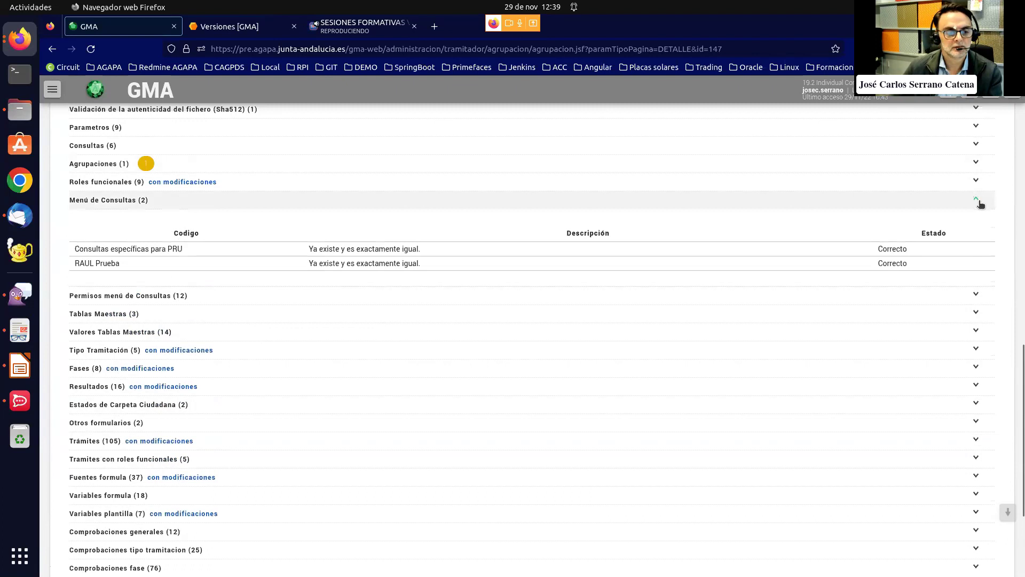
{"action": "left_click", "coordinate": [978, 201]}
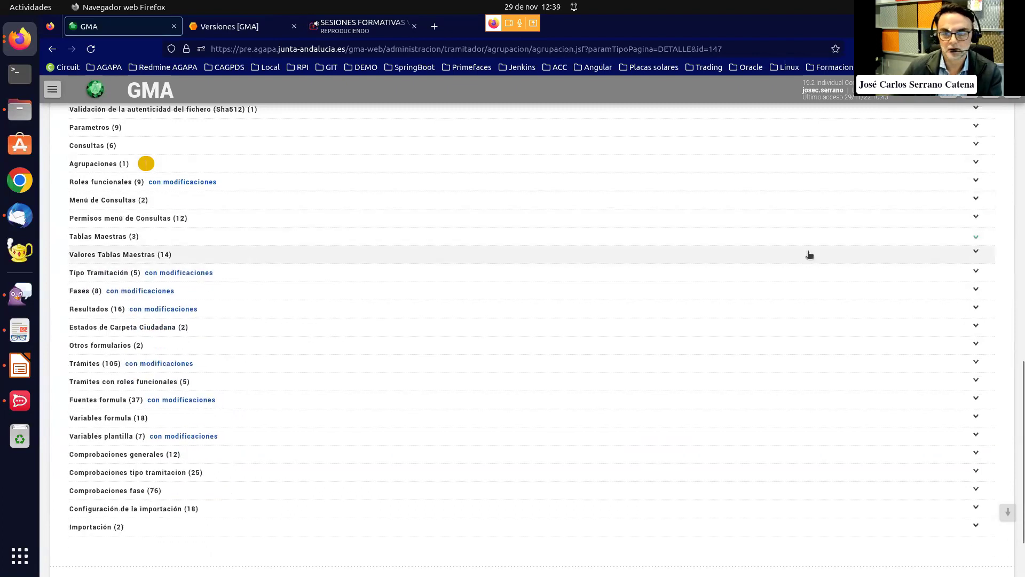
{"action": "left_click", "coordinate": [976, 236]}
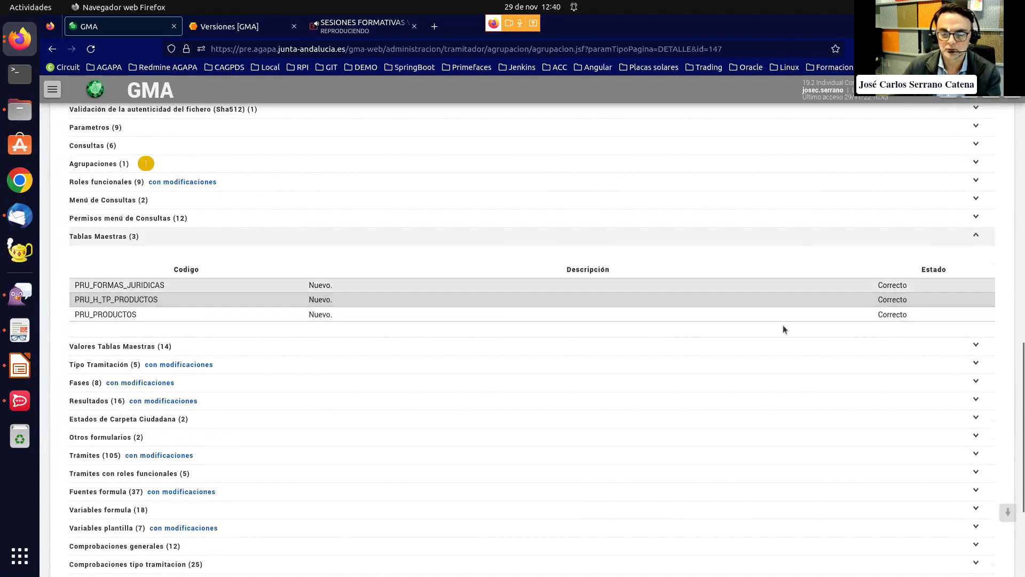
{"action": "left_click", "coordinate": [1007, 510]}
{"action": "left_click", "coordinate": [973, 505]}
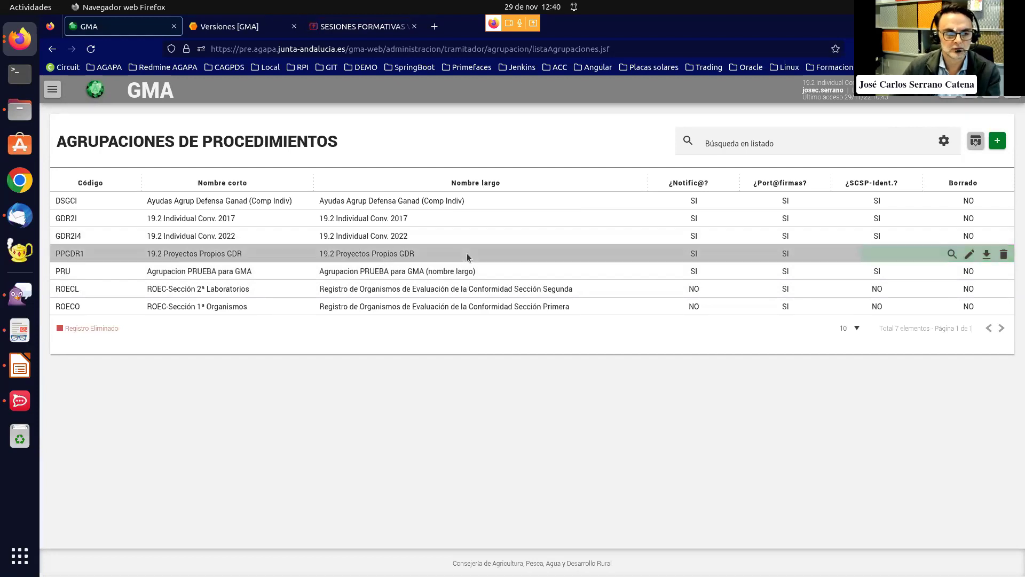
Open Tramitador > Tipos Tramitación and point out the TPPRU and EPGI4 processing types.
{"action": "left_click", "coordinate": [52, 89]}
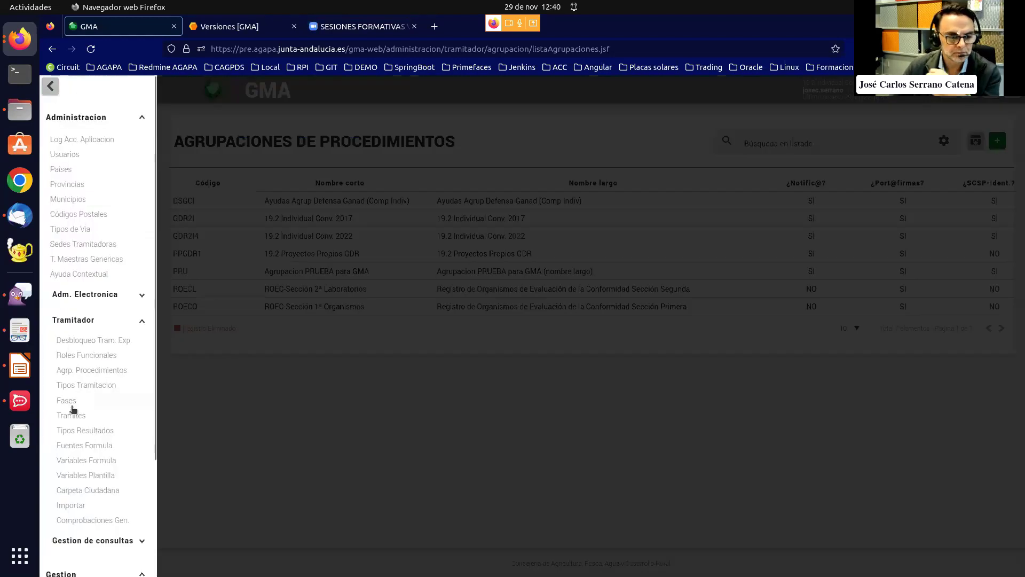
{"action": "left_click", "coordinate": [78, 388]}
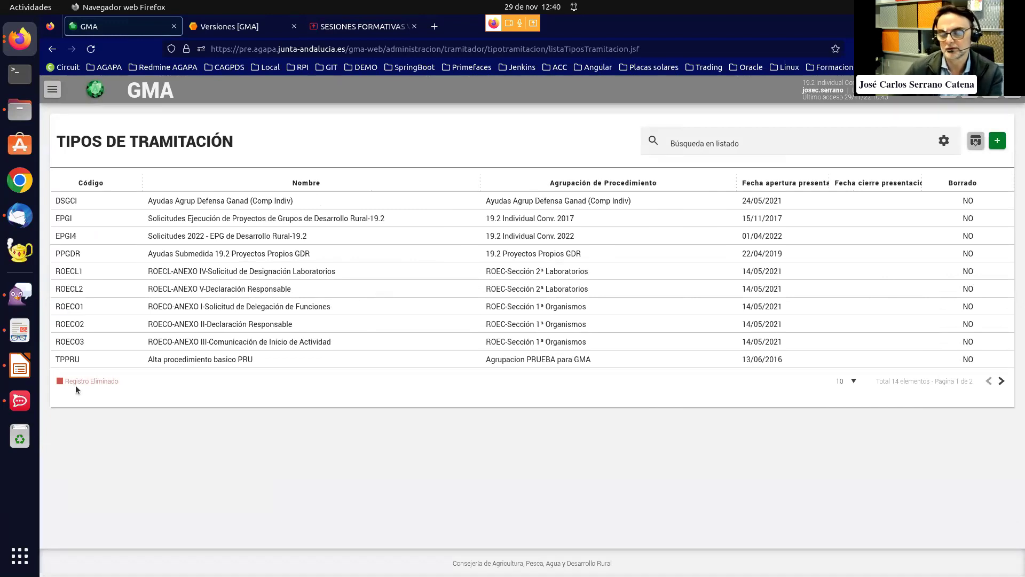
{"action": "mouse_move", "coordinate": [884, 363]}
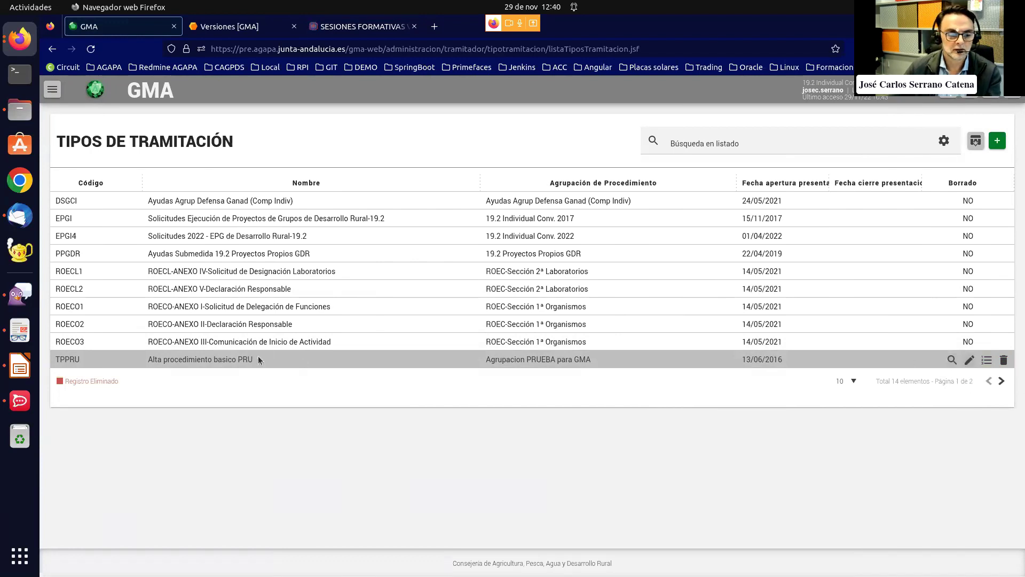
{"action": "left_click_drag", "start_coordinate": [258, 355], "coordinate": [170, 359]}
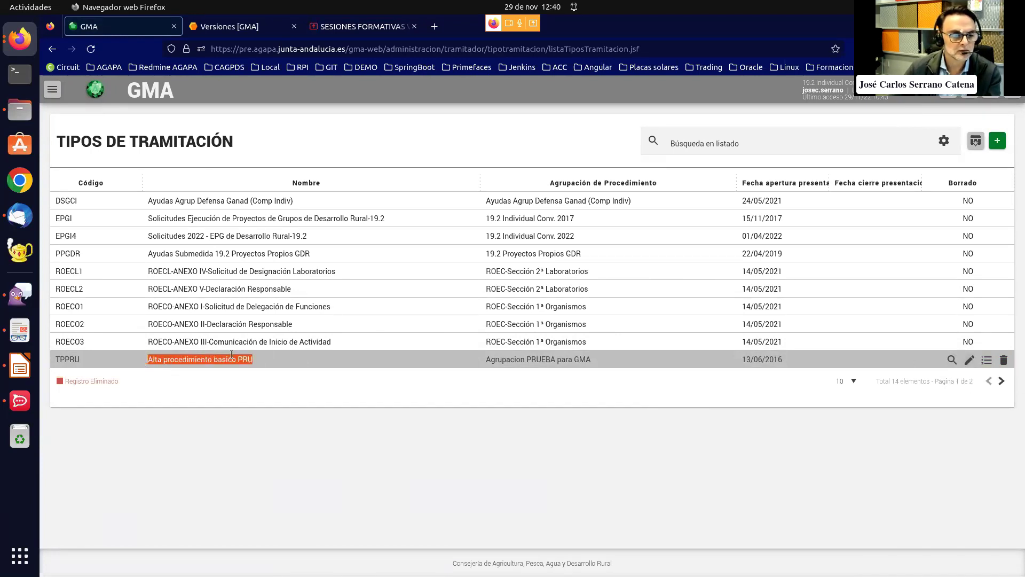
{"action": "left_click_drag", "start_coordinate": [314, 235], "coordinate": [149, 239]}
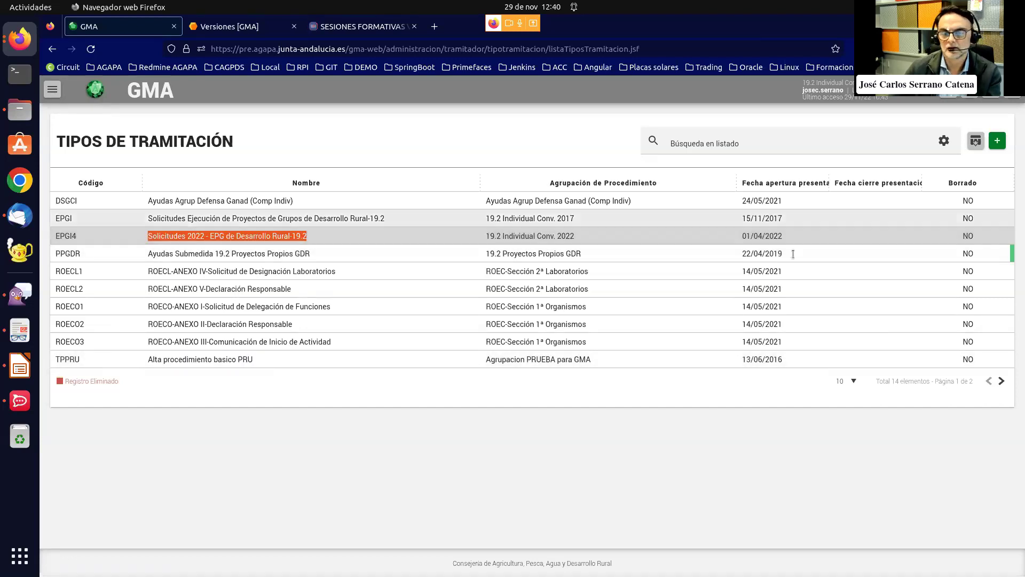
Edit EPGI4 and review code, form GMA_EPG_SOLICITUD_I_2022, opening date, DIR3 A01025803 and RPA fields.
{"action": "left_click", "coordinate": [969, 236]}
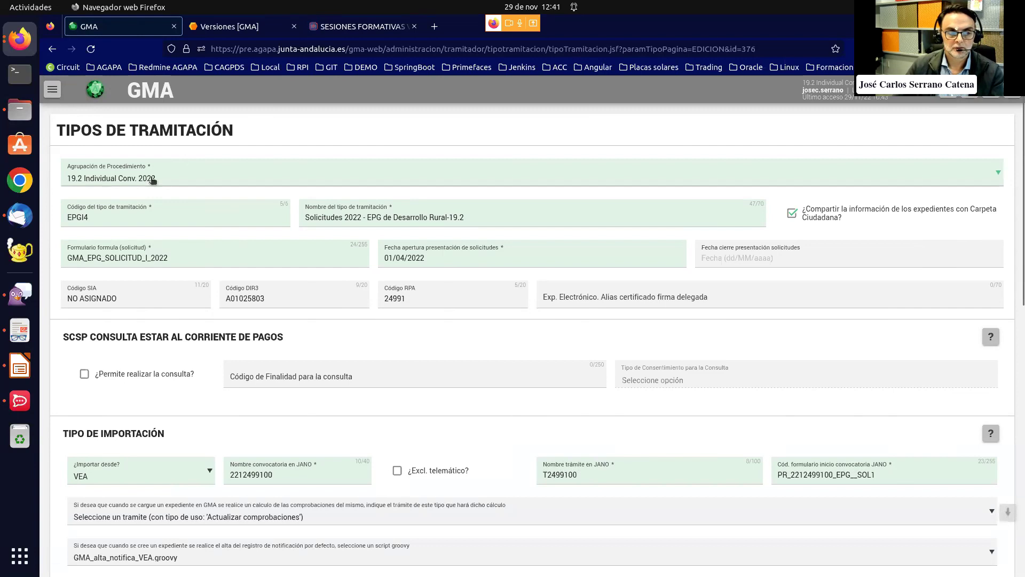
{"action": "left_click_drag", "start_coordinate": [89, 217], "coordinate": [66, 217]}
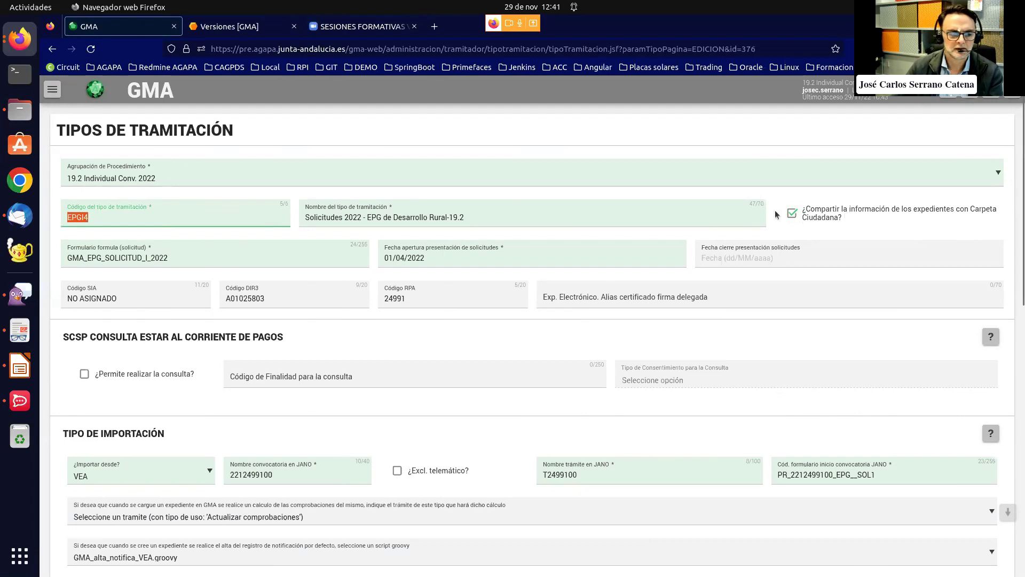
{"action": "left_click_drag", "start_coordinate": [170, 258], "coordinate": [63, 260]}
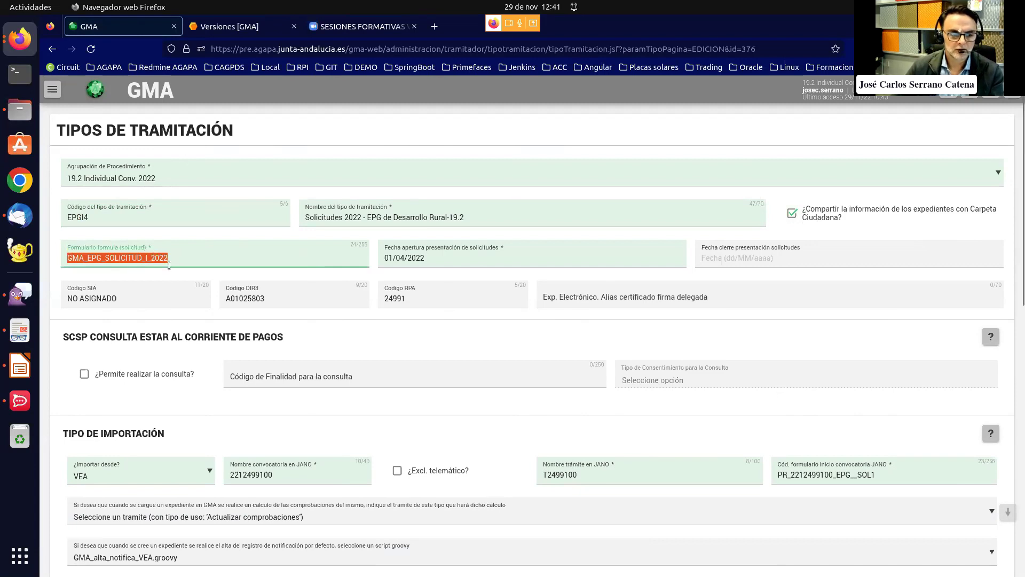
{"action": "key", "text": "Tab"}
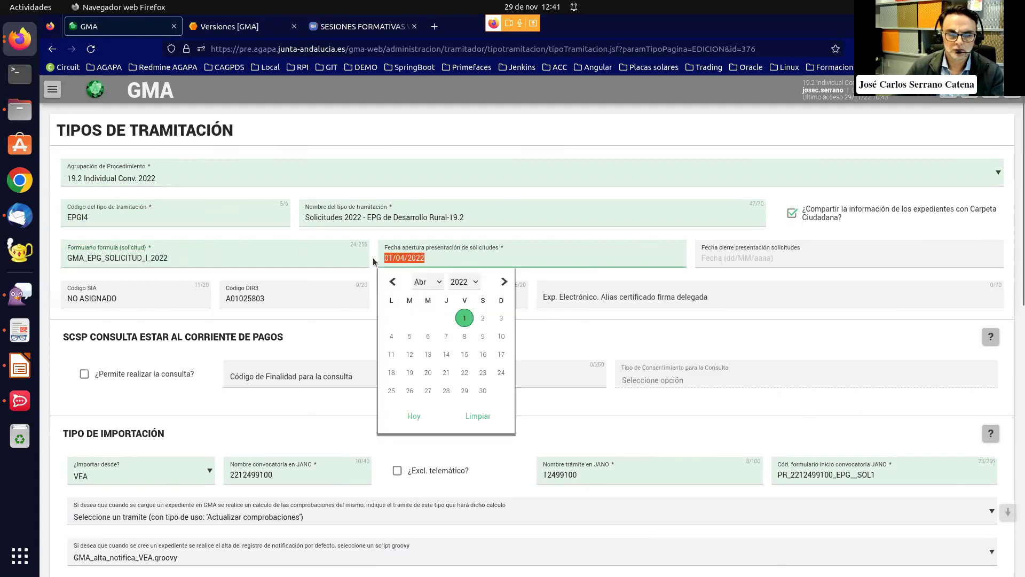
{"action": "left_click", "coordinate": [357, 277]}
{"action": "left_click", "coordinate": [98, 297]}
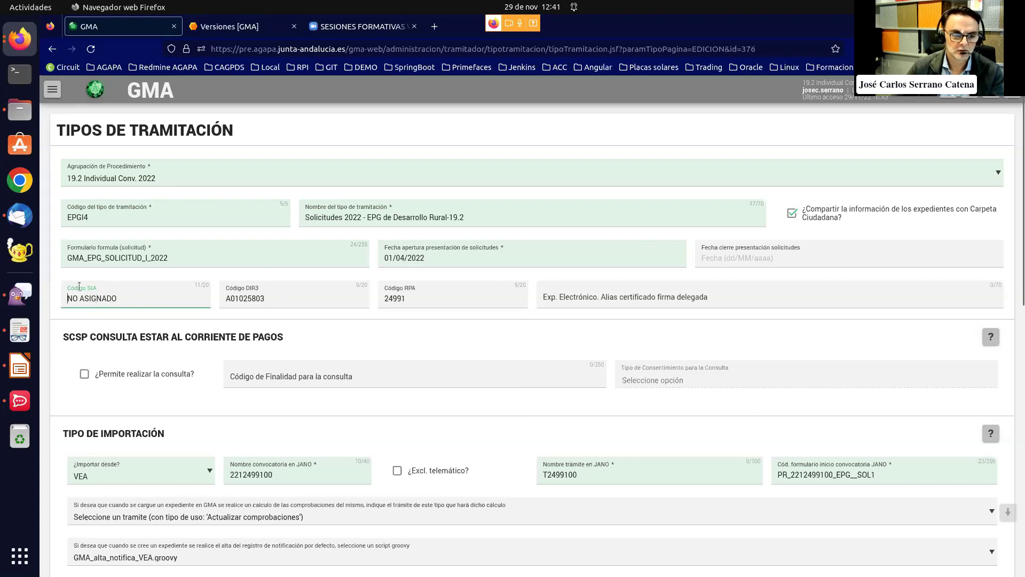
{"action": "left_click_drag", "start_coordinate": [266, 299], "coordinate": [220, 301]}
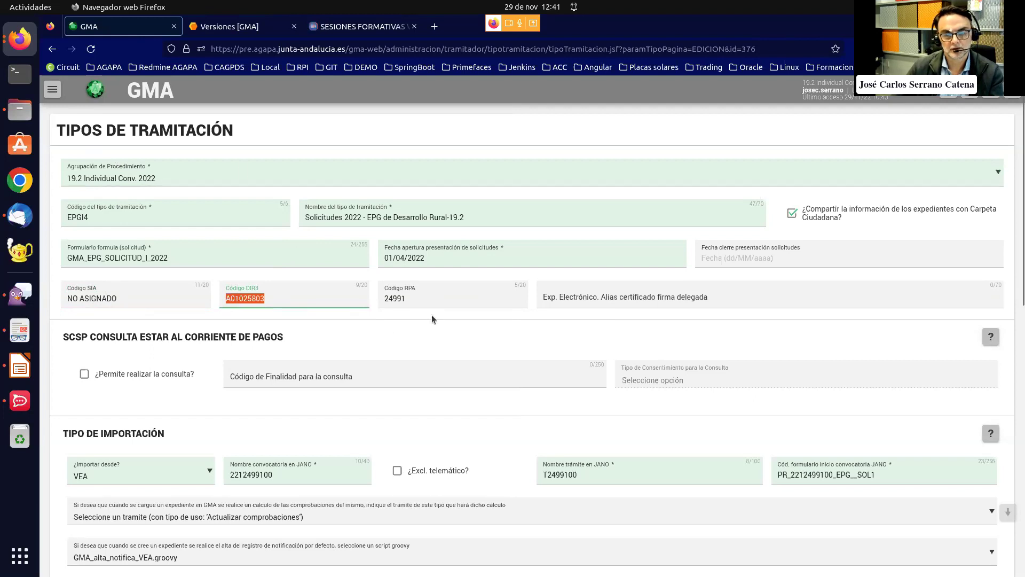
{"action": "key", "text": "Tab"}
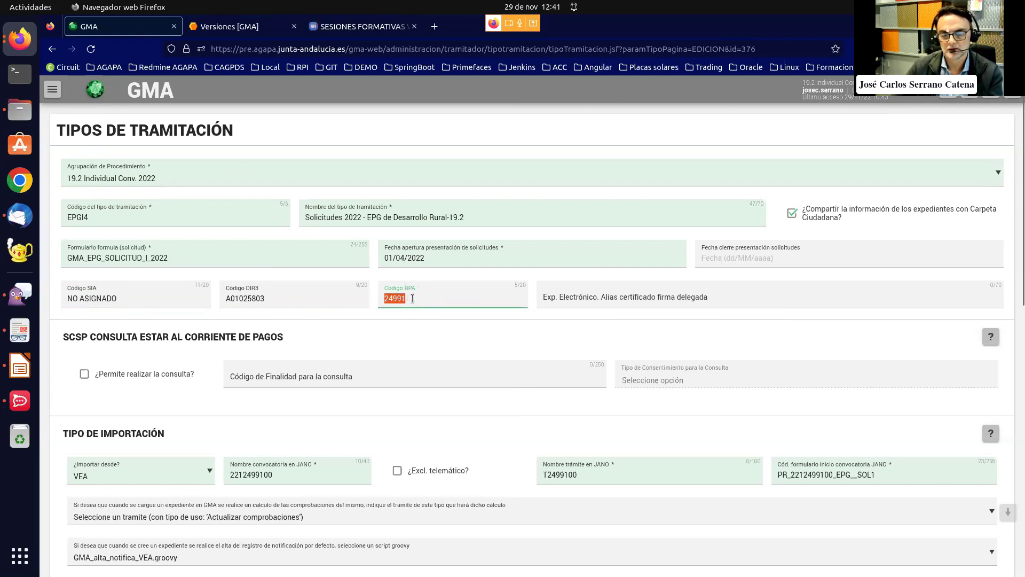
Download the EPGI4 flowchart Flujograma_19_2_Indiv_2022_0101.pdf from the Flujograma section.
{"action": "scroll", "coordinate": [419, 323], "scroll_direction": "down", "scroll_amount": 2}
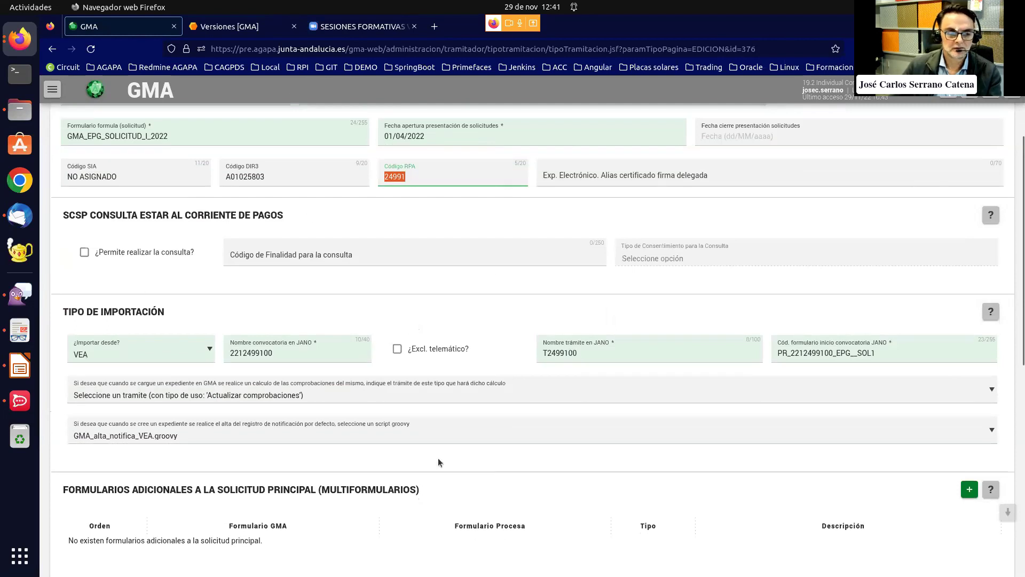
{"action": "scroll", "coordinate": [547, 306], "scroll_direction": "down", "scroll_amount": 2}
{"action": "scroll", "coordinate": [547, 306], "scroll_direction": "down", "scroll_amount": 3}
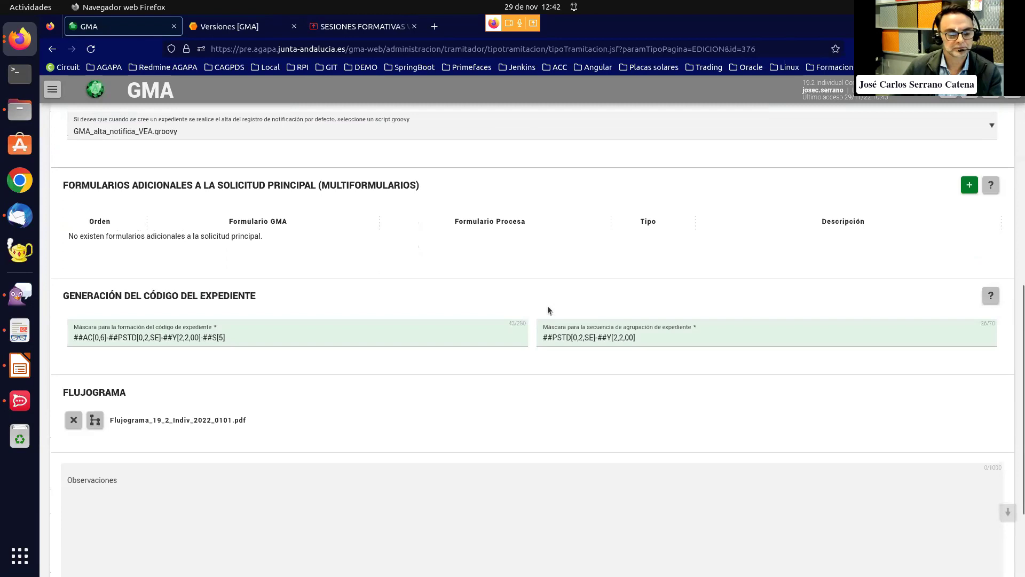
{"action": "scroll", "coordinate": [547, 306], "scroll_direction": "down", "scroll_amount": 2}
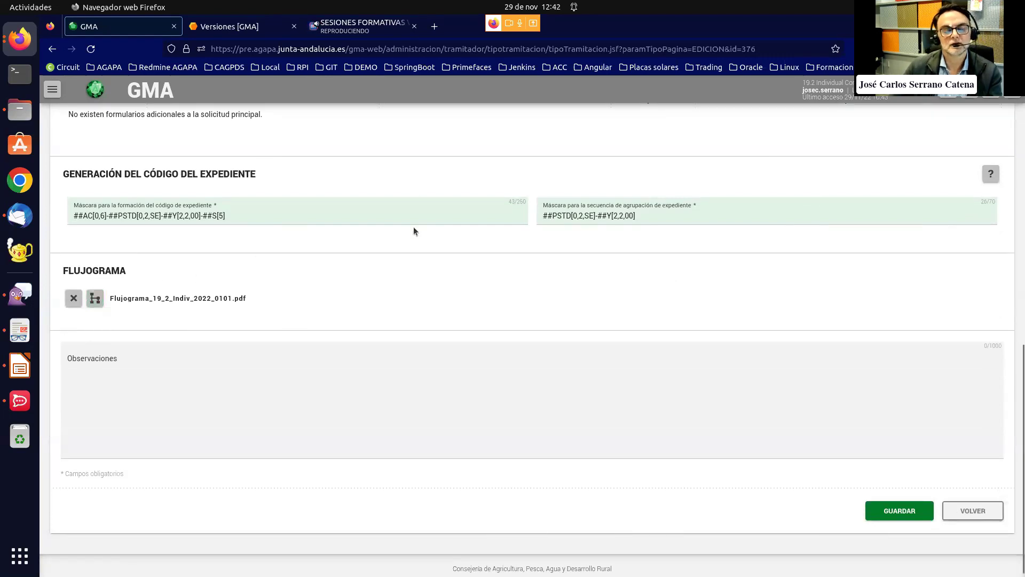
{"action": "left_click", "coordinate": [93, 302]}
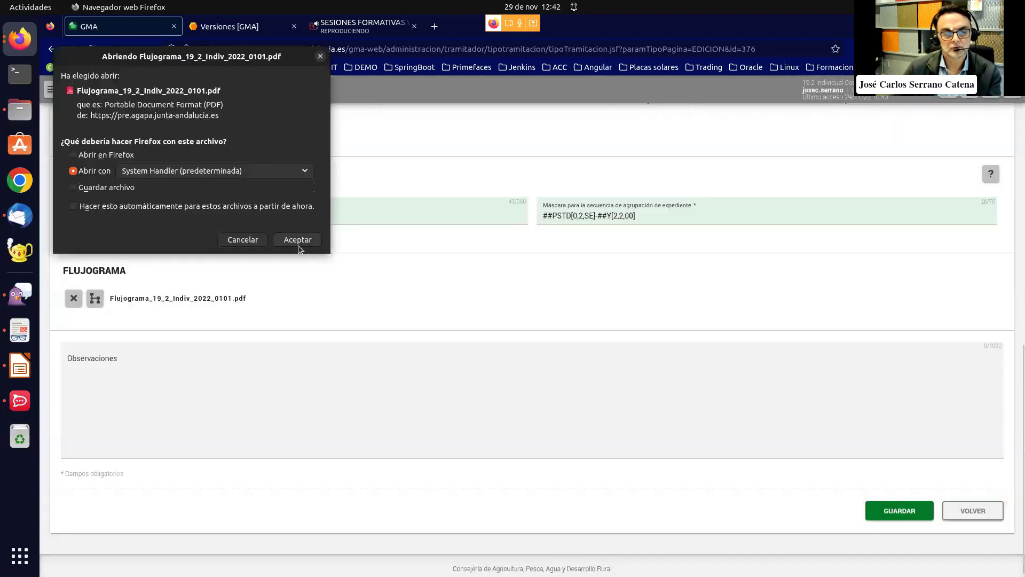
Open the flowchart PDF in an enlarged Visor de documentos window and scroll through its six pages.
{"action": "left_click", "coordinate": [298, 240]}
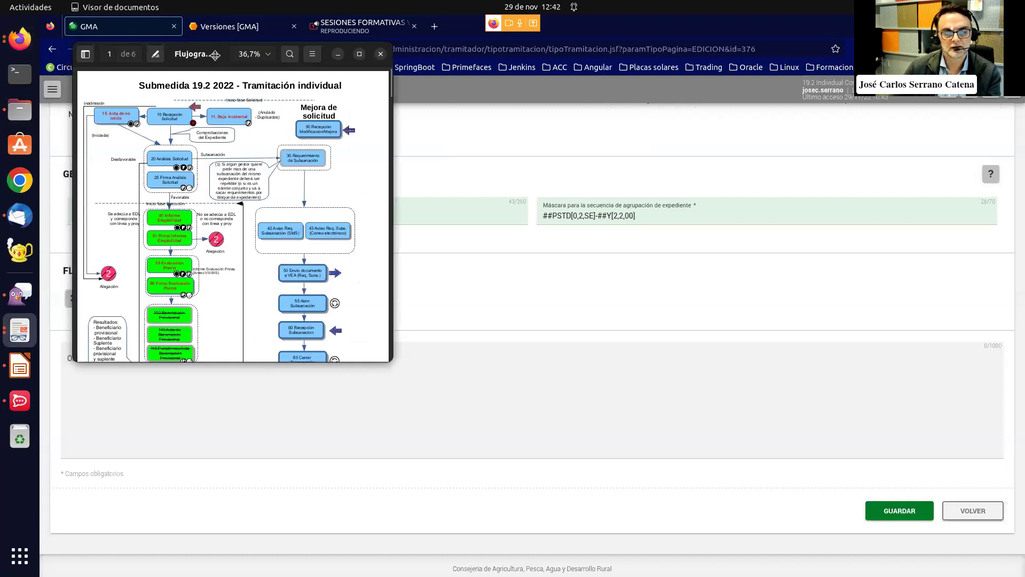
{"action": "left_click_drag", "start_coordinate": [593, 390], "coordinate": [831, 529]}
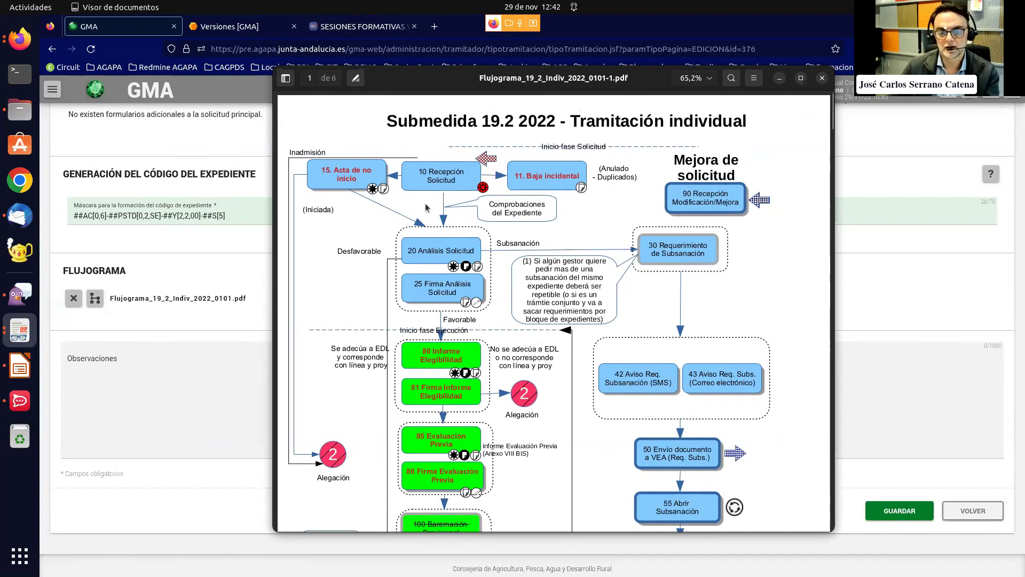
{"action": "scroll", "coordinate": [428, 196], "scroll_direction": "down", "scroll_amount": 5}
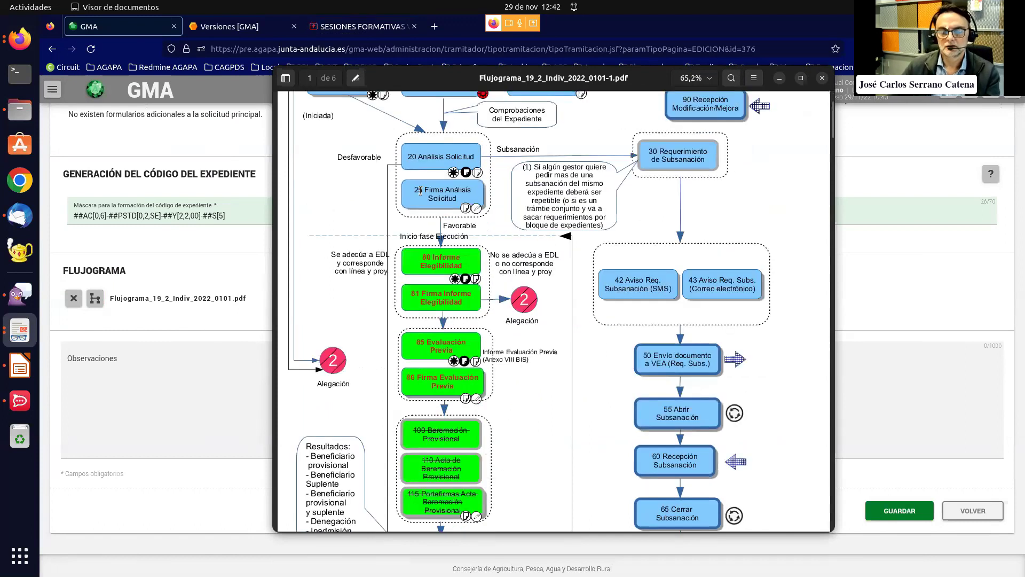
{"action": "scroll", "coordinate": [413, 182], "scroll_direction": "down", "scroll_amount": 10}
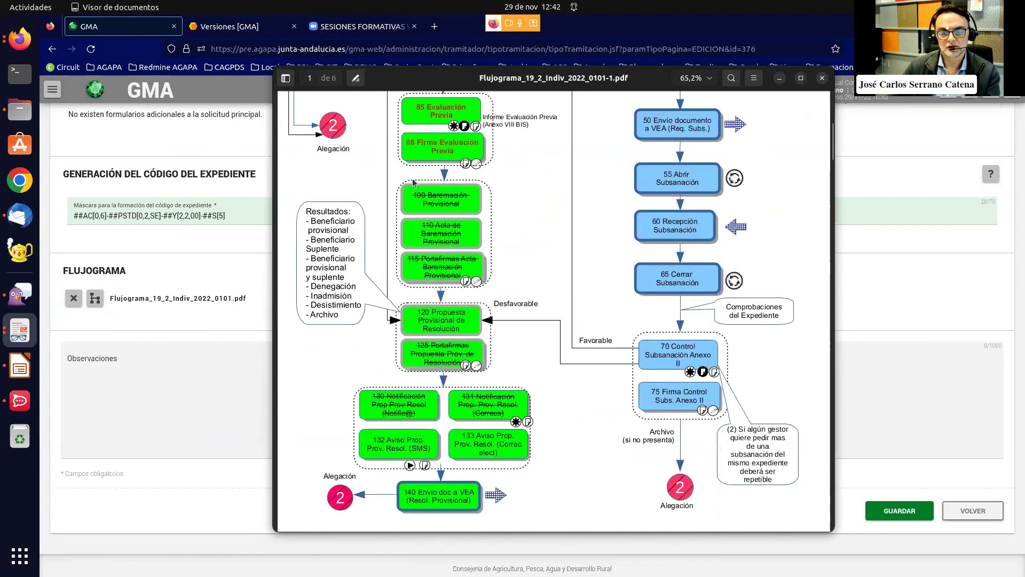
{"action": "scroll", "coordinate": [412, 172], "scroll_direction": "down", "scroll_amount": 4}
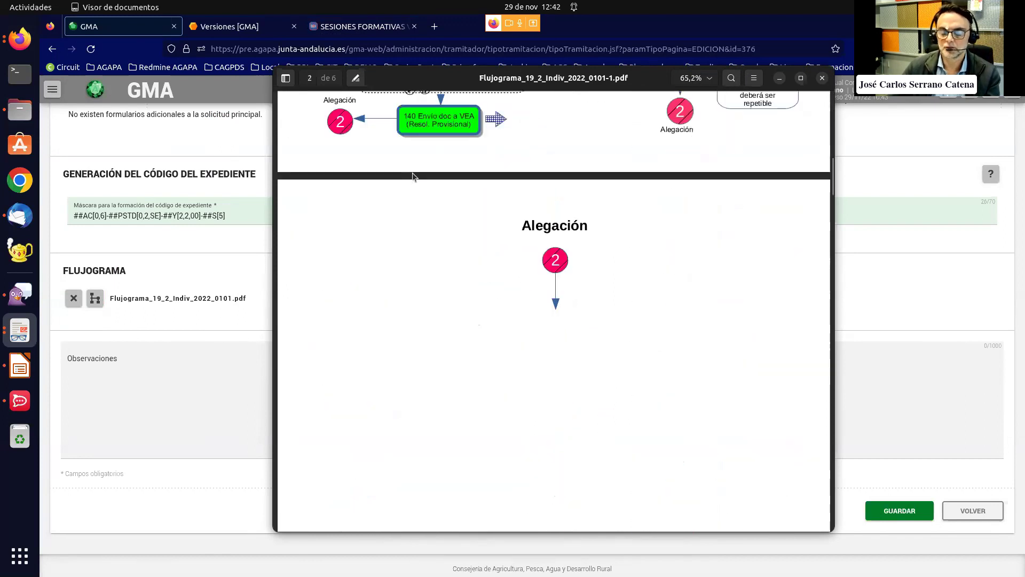
{"action": "scroll", "coordinate": [412, 168], "scroll_direction": "down", "scroll_amount": 2}
{"action": "scroll", "coordinate": [409, 172], "scroll_direction": "down", "scroll_amount": 10}
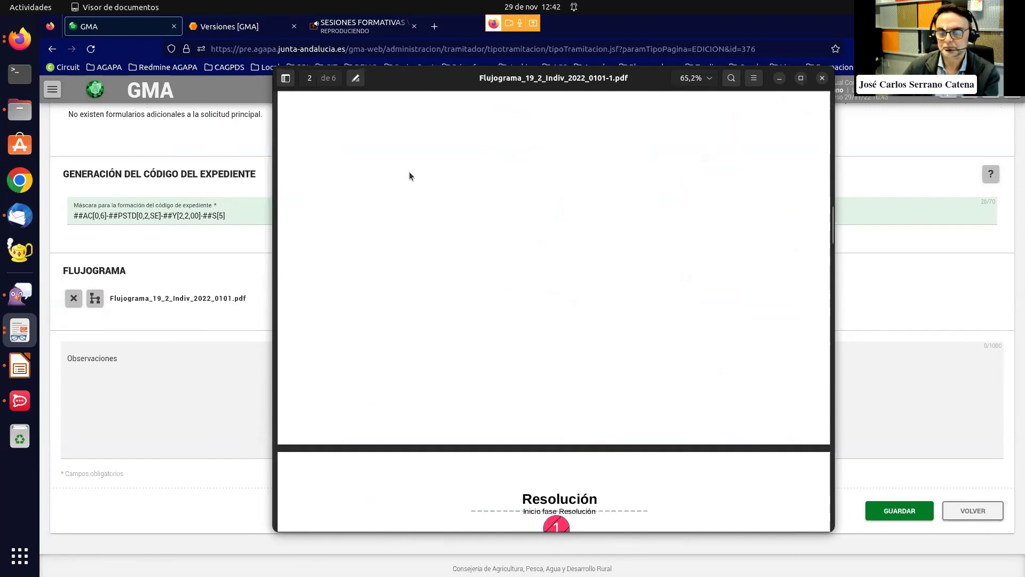
{"action": "scroll", "coordinate": [405, 163], "scroll_direction": "up", "scroll_amount": 15}
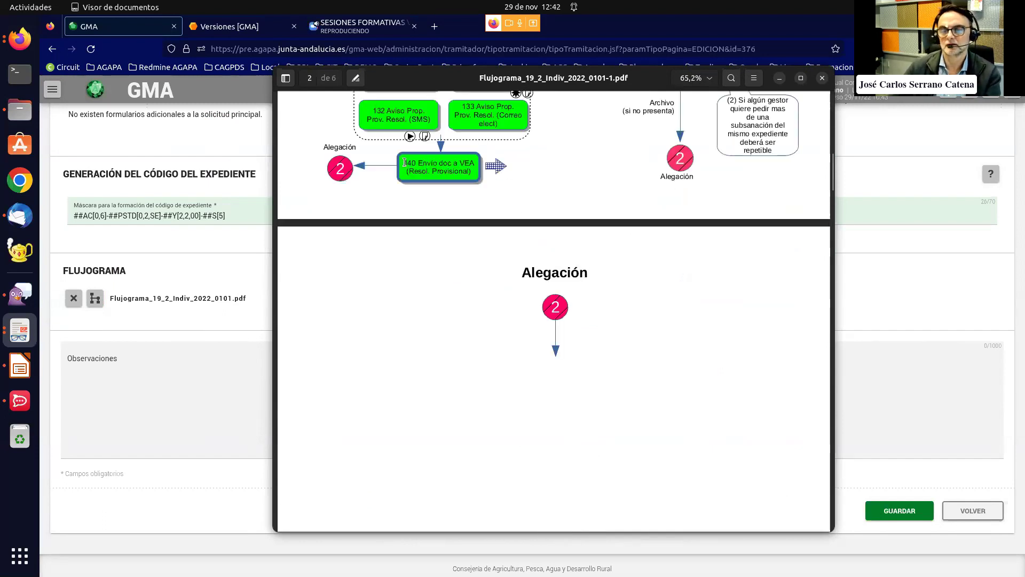
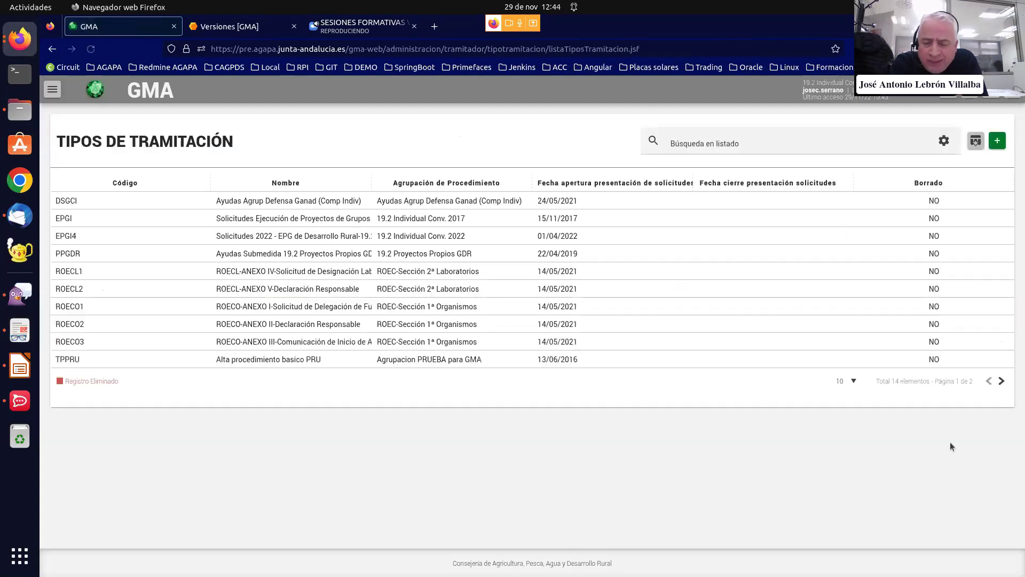
Open the GMA side menu from the Tipos de Tramitación administration list.
{"action": "left_click", "coordinate": [51, 89]}
Collapse Administración and go to Gestión > Expedientes.
{"action": "left_click", "coordinate": [69, 122]}
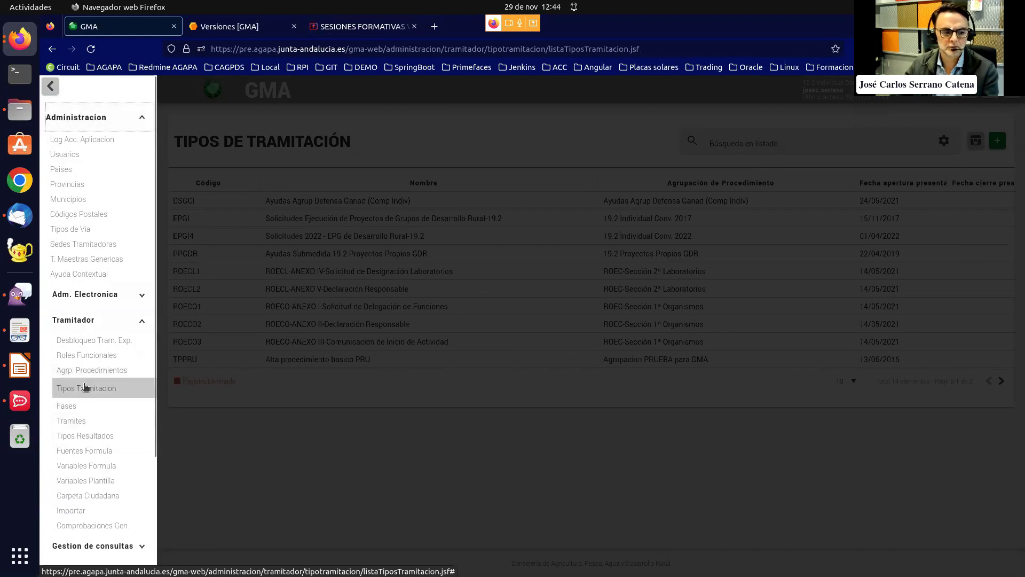
{"action": "left_click", "coordinate": [80, 121]}
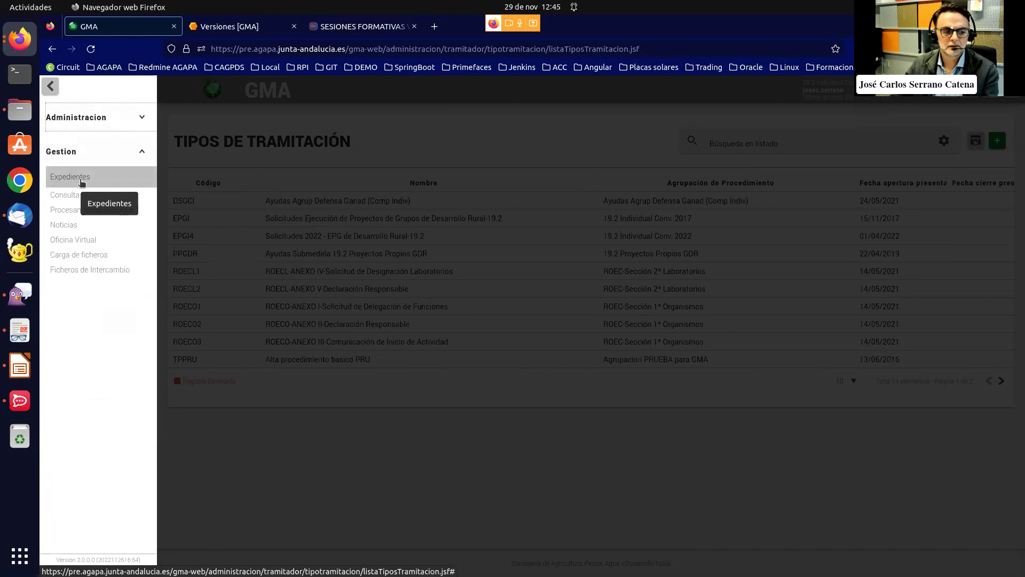
{"action": "left_click", "coordinate": [82, 183]}
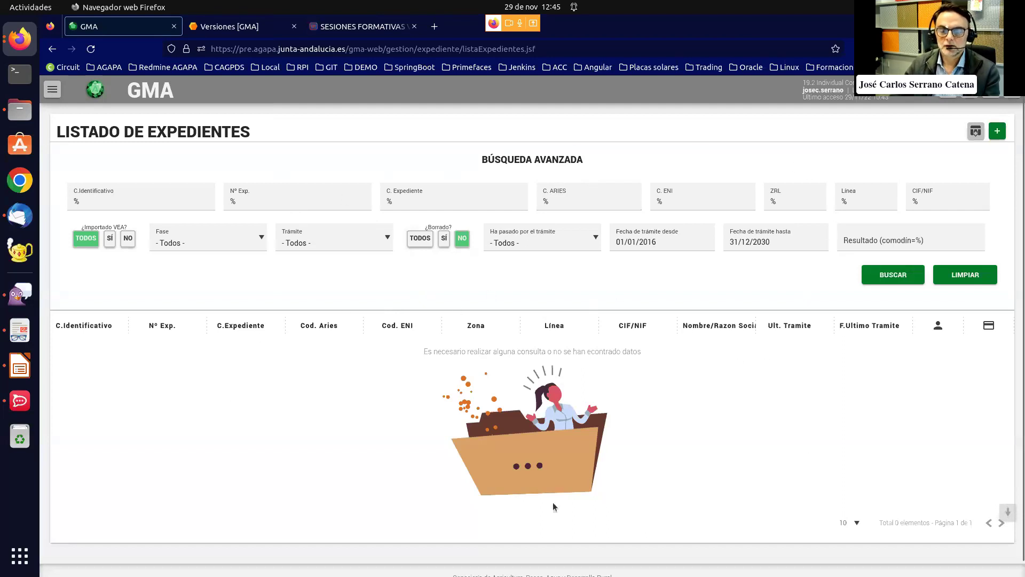
Clear the search, filter C. Expediente by 47, search, then start a new expediente.
{"action": "left_click", "coordinate": [913, 275]}
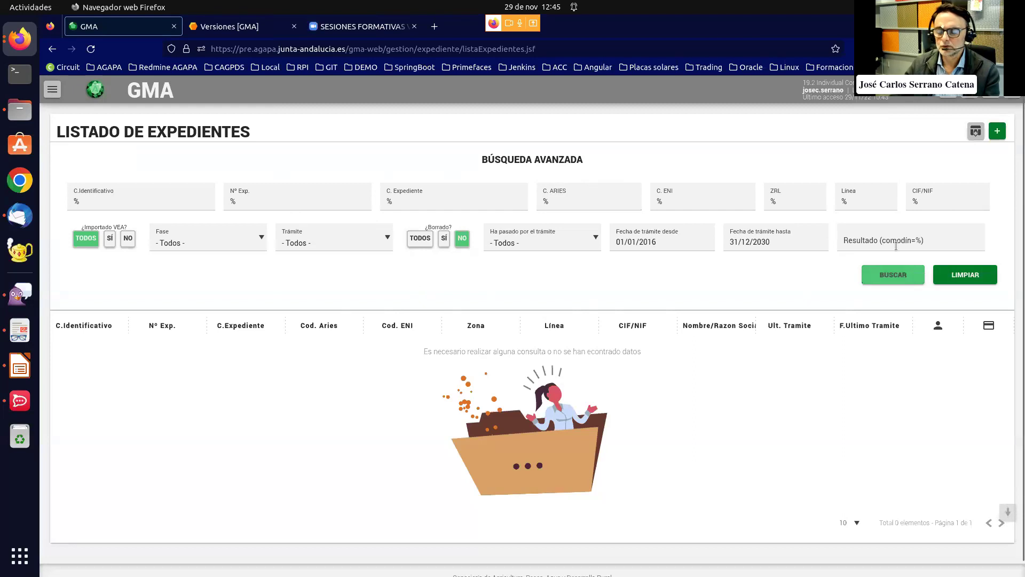
{"action": "left_click", "coordinate": [959, 274]}
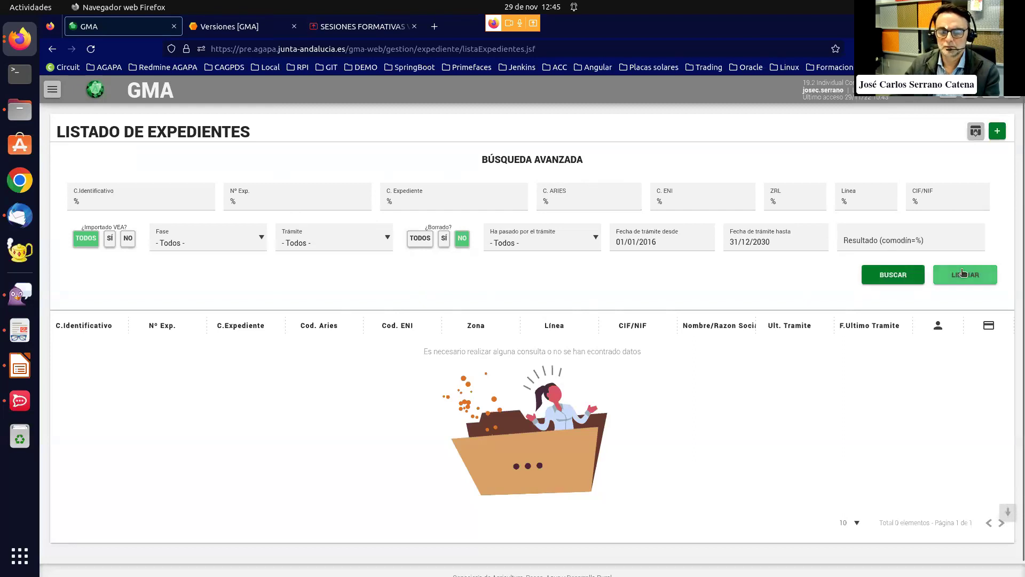
{"action": "left_click", "coordinate": [230, 202]}
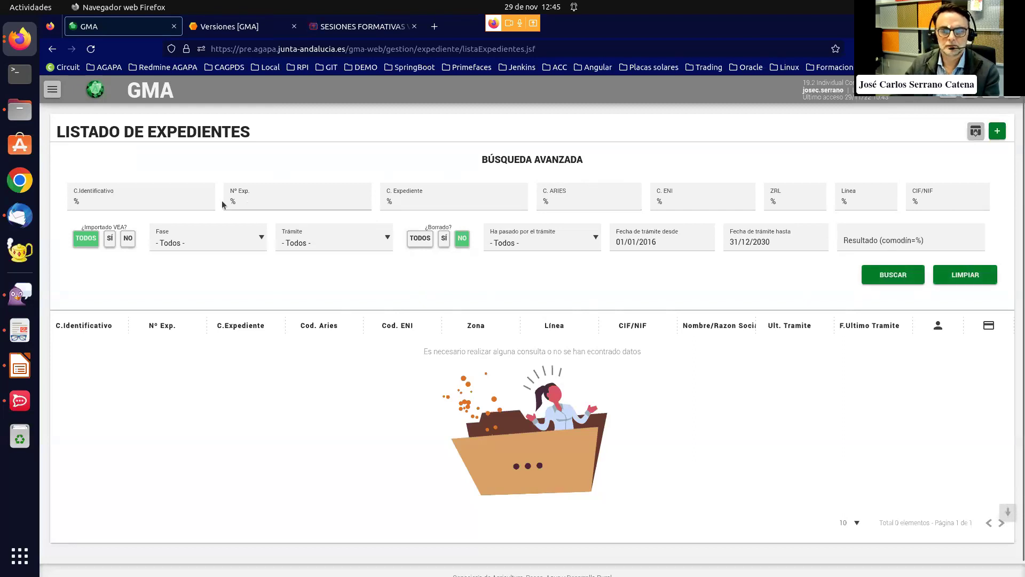
{"action": "left_click", "coordinate": [453, 202]}
{"action": "type", "text": "47"}
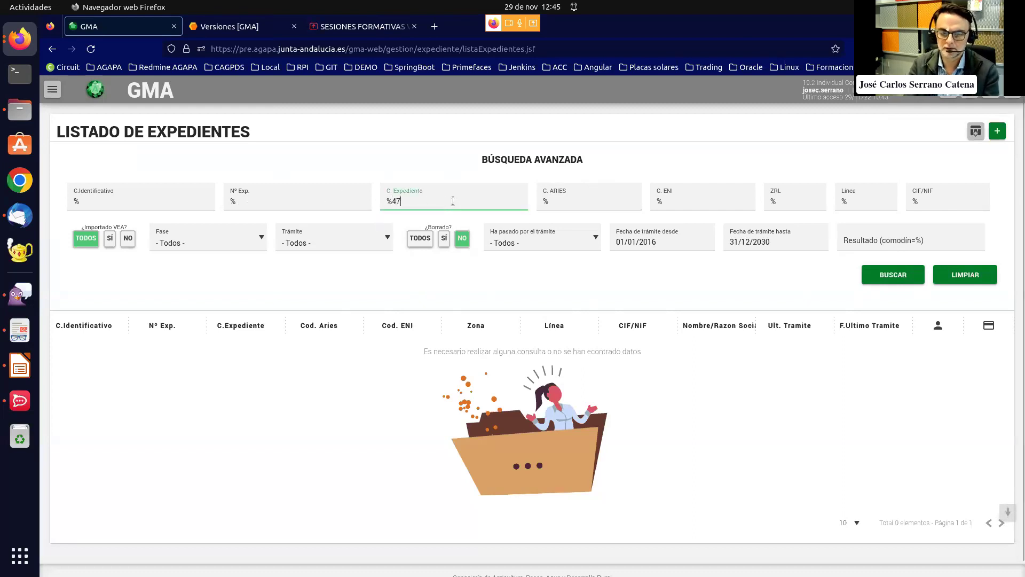
{"action": "left_click", "coordinate": [889, 275]}
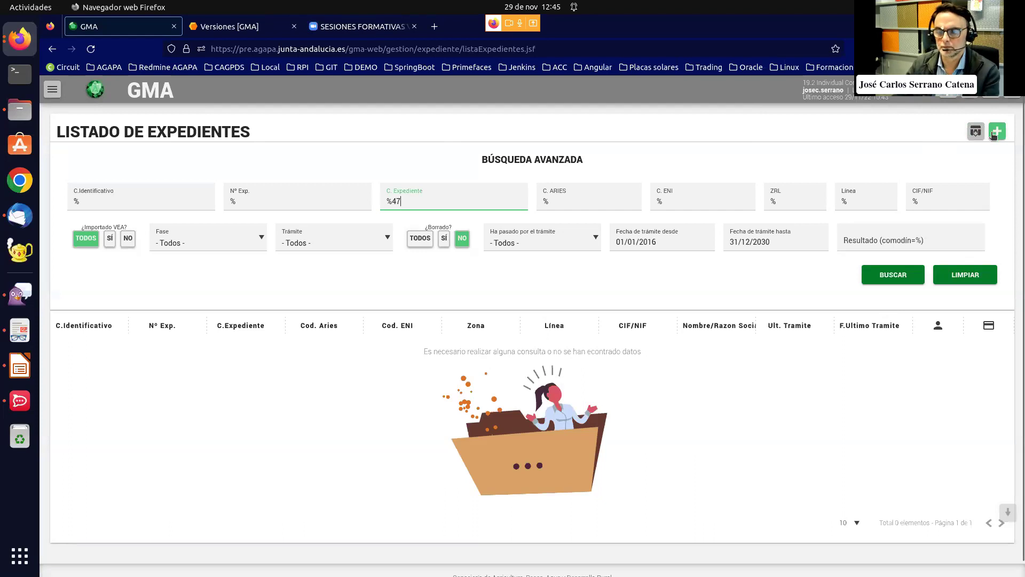
{"action": "left_click", "coordinate": [999, 135]}
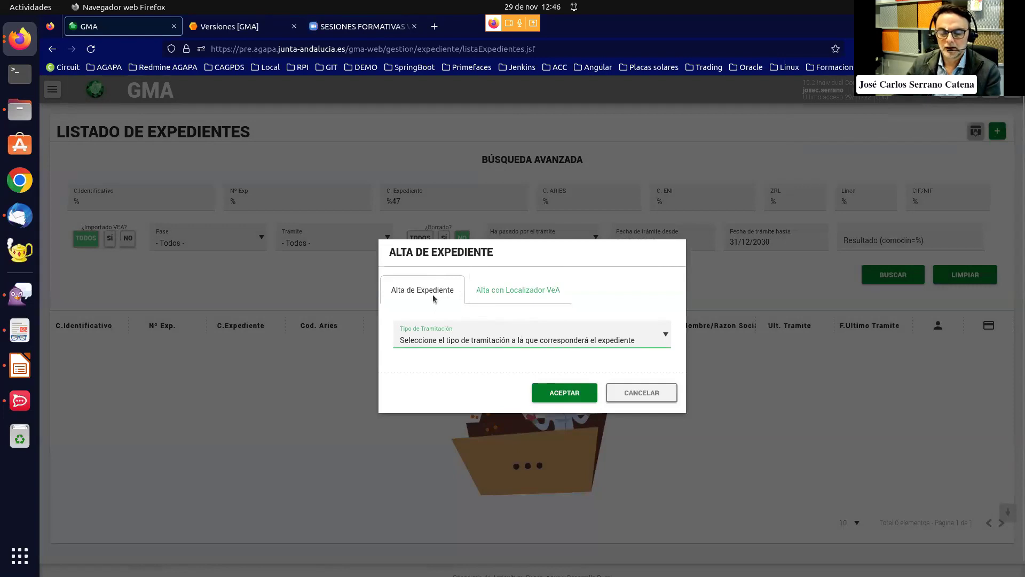
Create the expediente with Tipo de Tramitación EPGI4 - Solicitudes 2022 - EPG de Desarrollo Rural-19.2.
{"action": "left_click", "coordinate": [469, 341]}
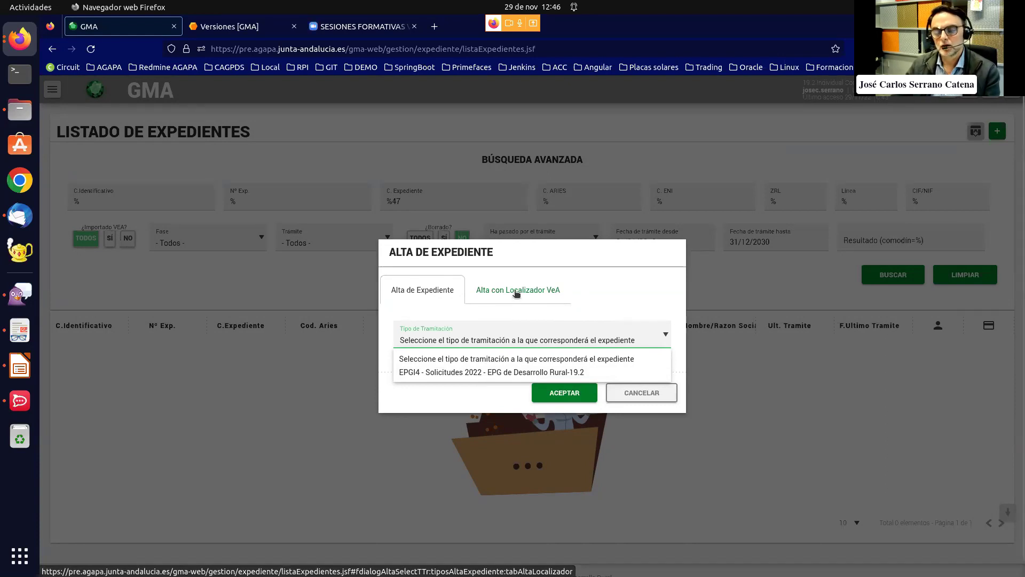
{"action": "left_click", "coordinate": [517, 294]}
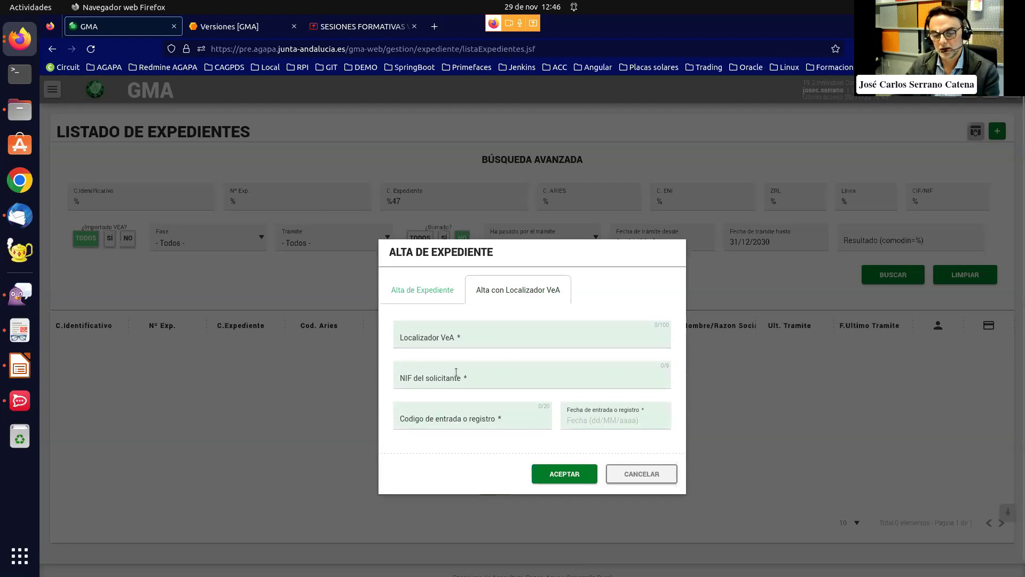
{"action": "left_click", "coordinate": [630, 416]}
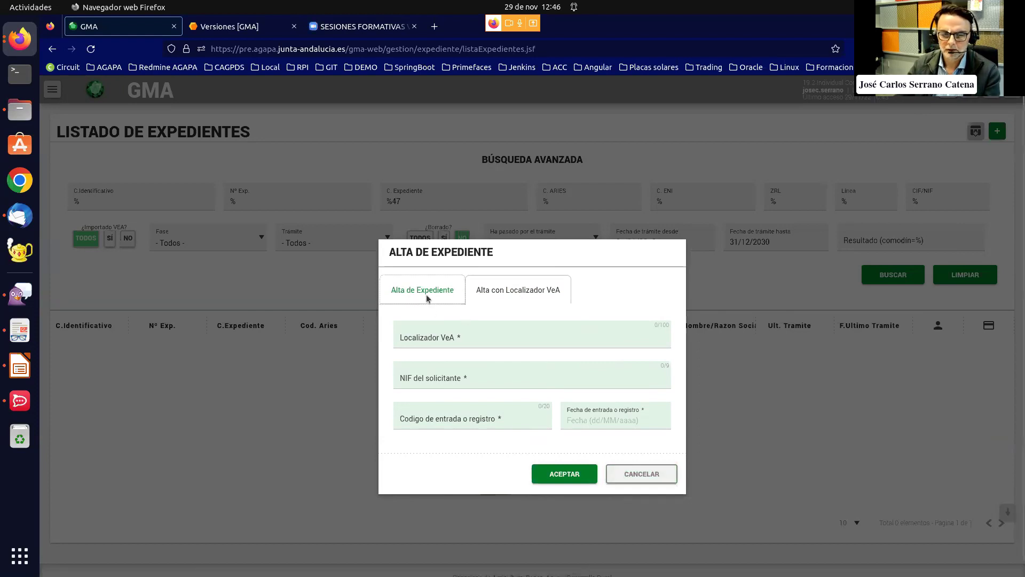
{"action": "left_click", "coordinate": [426, 295]}
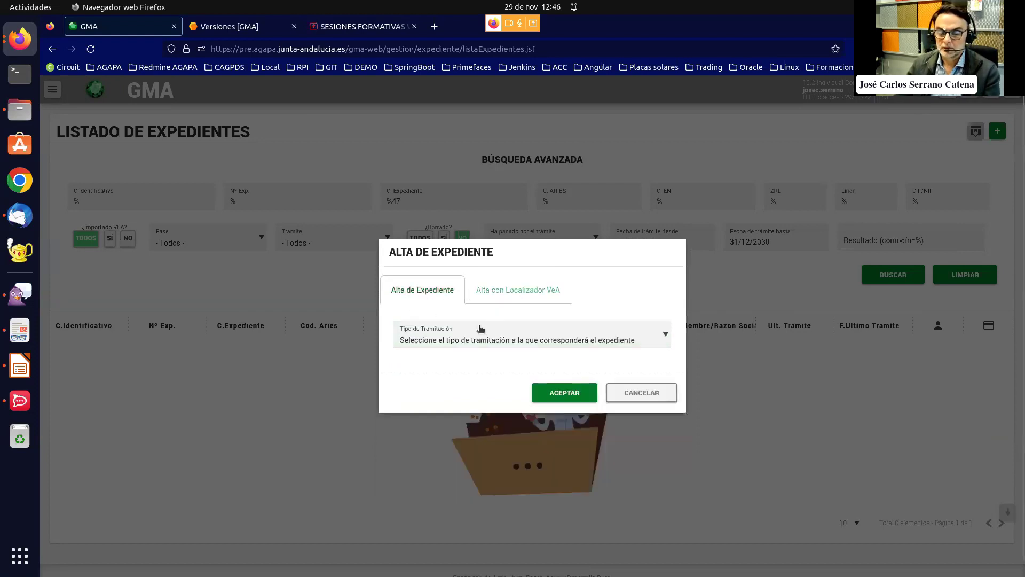
{"action": "left_click", "coordinate": [491, 343]}
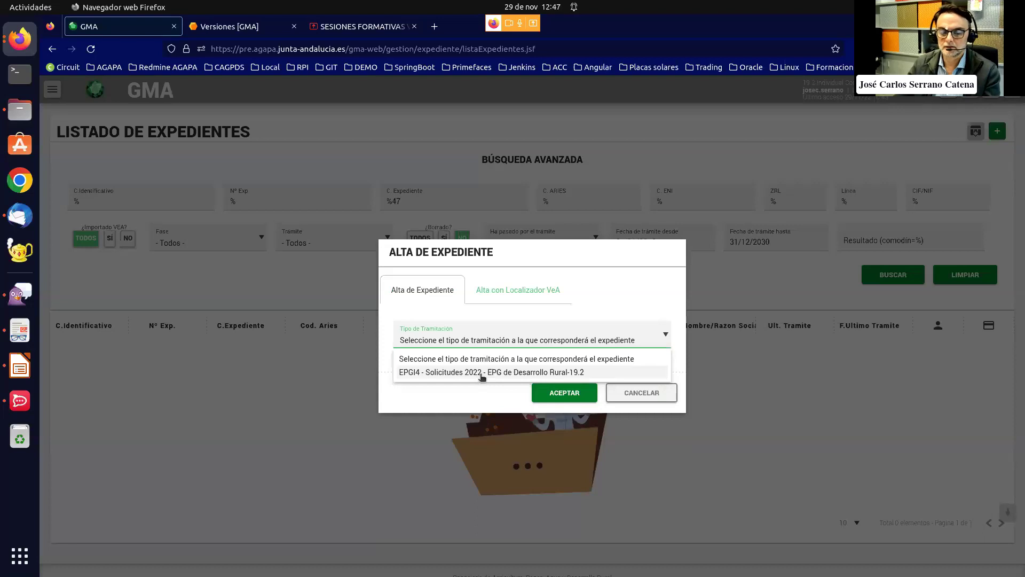
{"action": "left_click", "coordinate": [482, 376]}
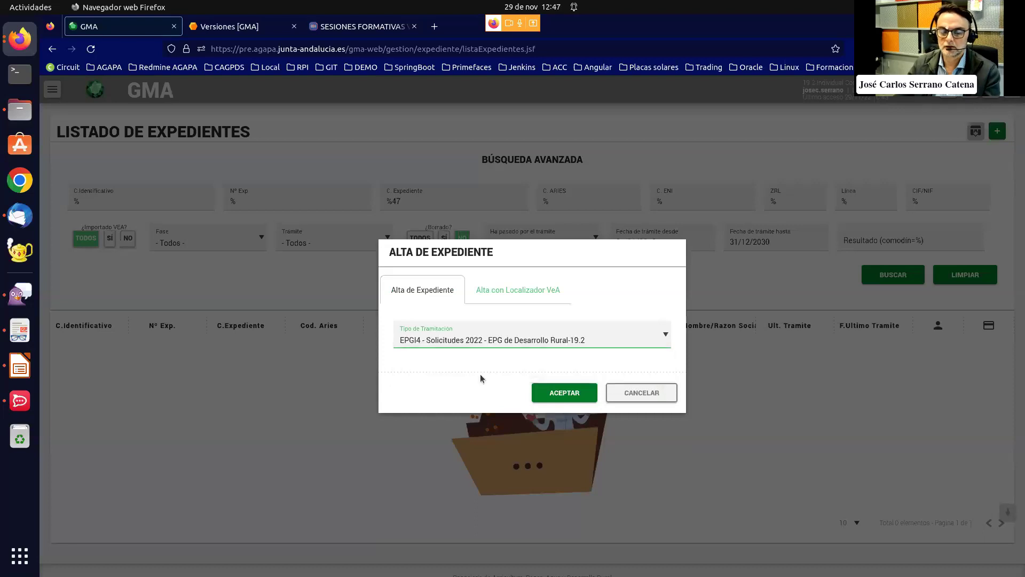
{"action": "left_click", "coordinate": [562, 398]}
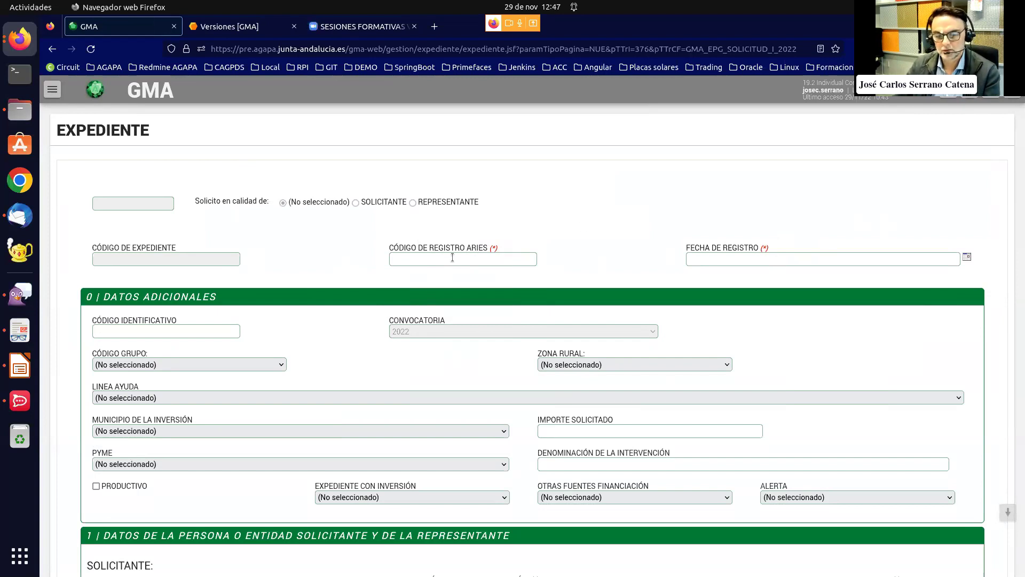
Enter ARIES code ARIES12122, registration date 01/01/2022 and código identificativo CODIGOINT111.
{"action": "left_click", "coordinate": [425, 259]}
{"action": "left_click", "coordinate": [764, 265]}
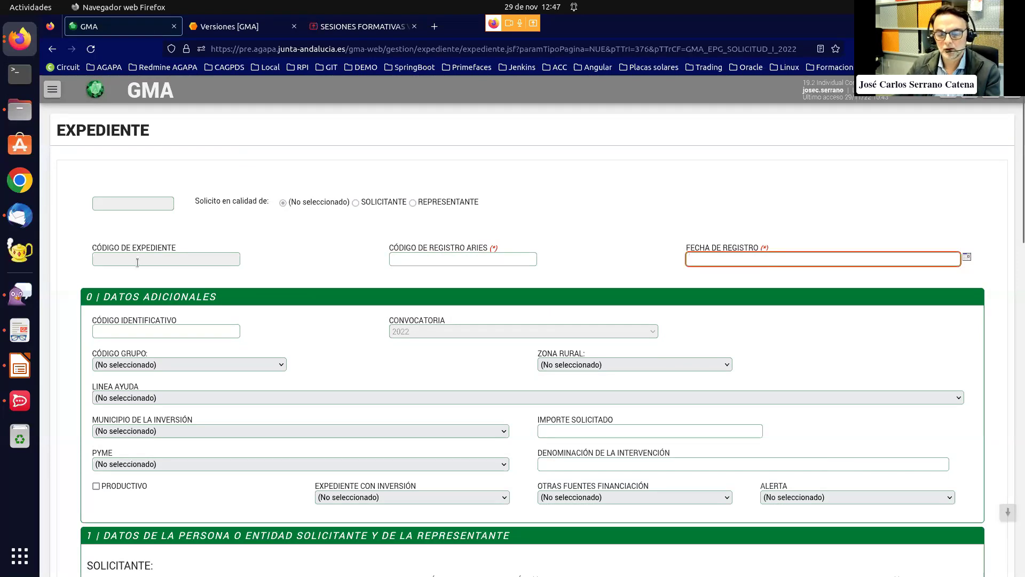
{"action": "left_click", "coordinate": [429, 256]}
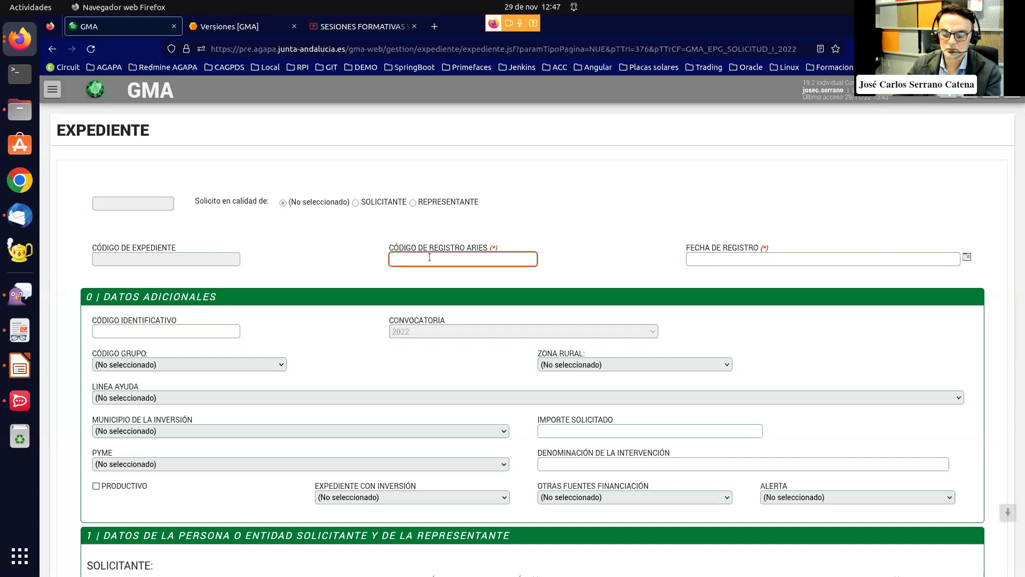
{"action": "type", "text": "AR"}
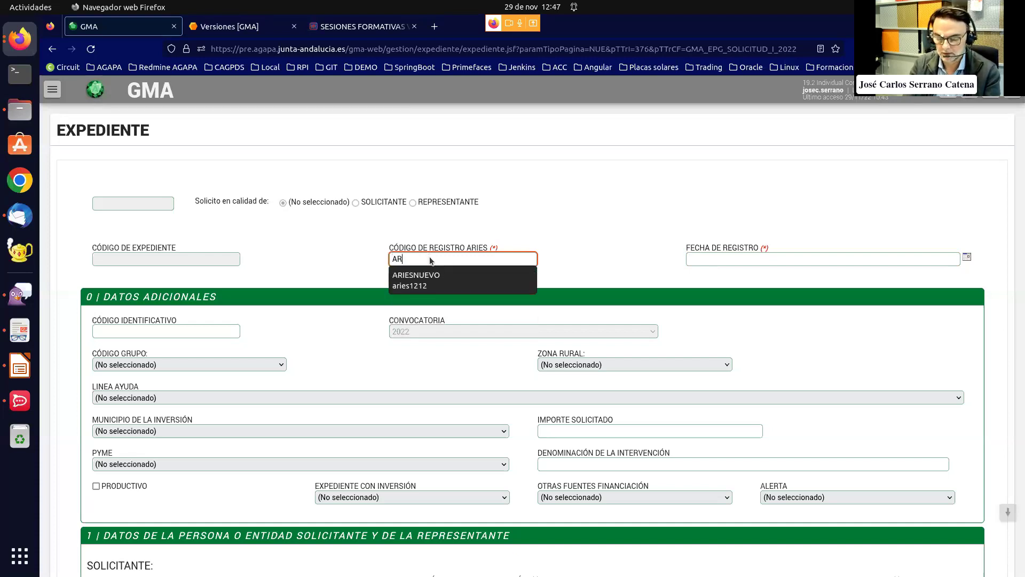
{"action": "type", "text": "IES1212"}
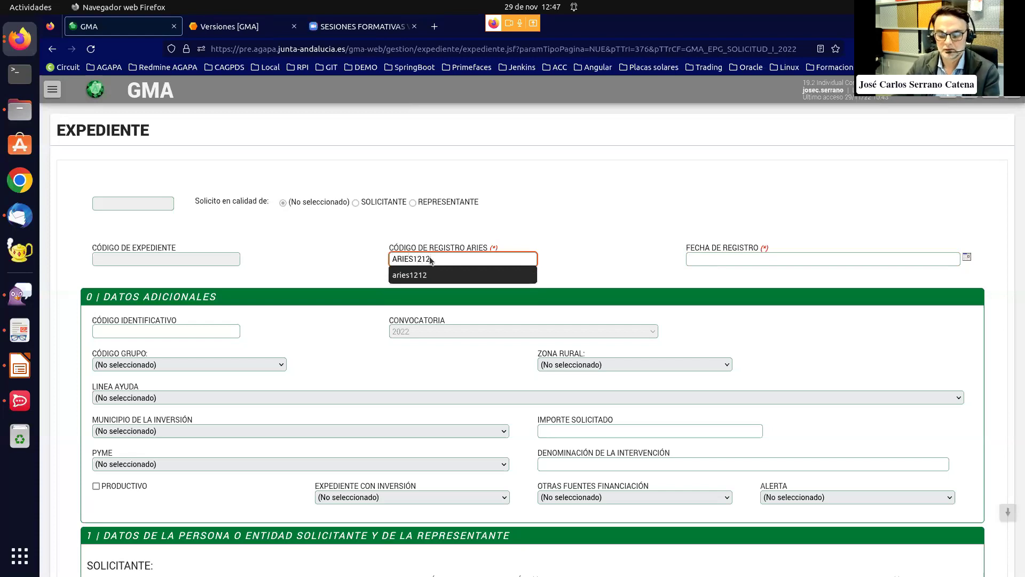
{"action": "type", "text": "2"}
{"action": "left_click", "coordinate": [785, 259]}
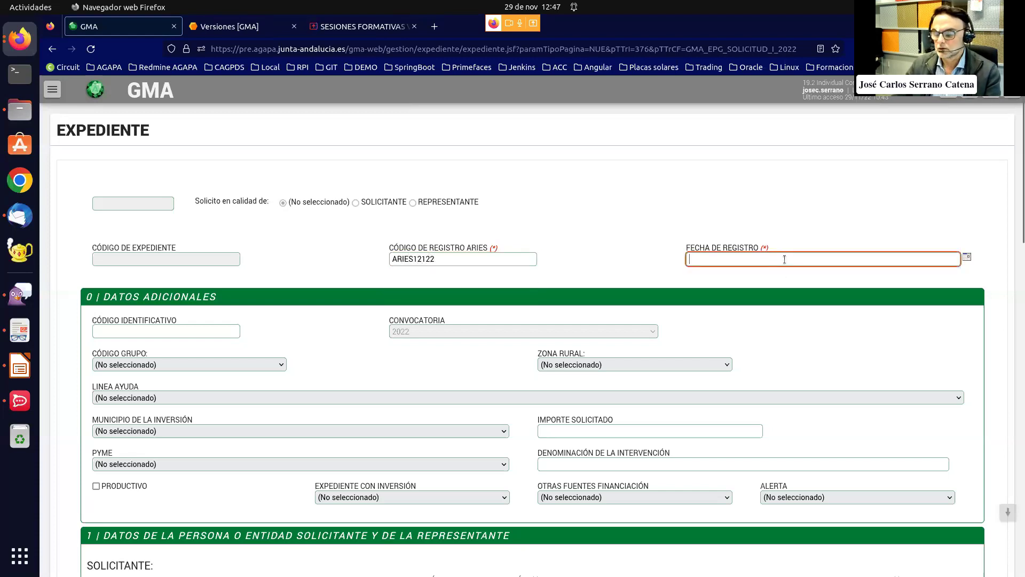
{"action": "type", "text": "01/"}
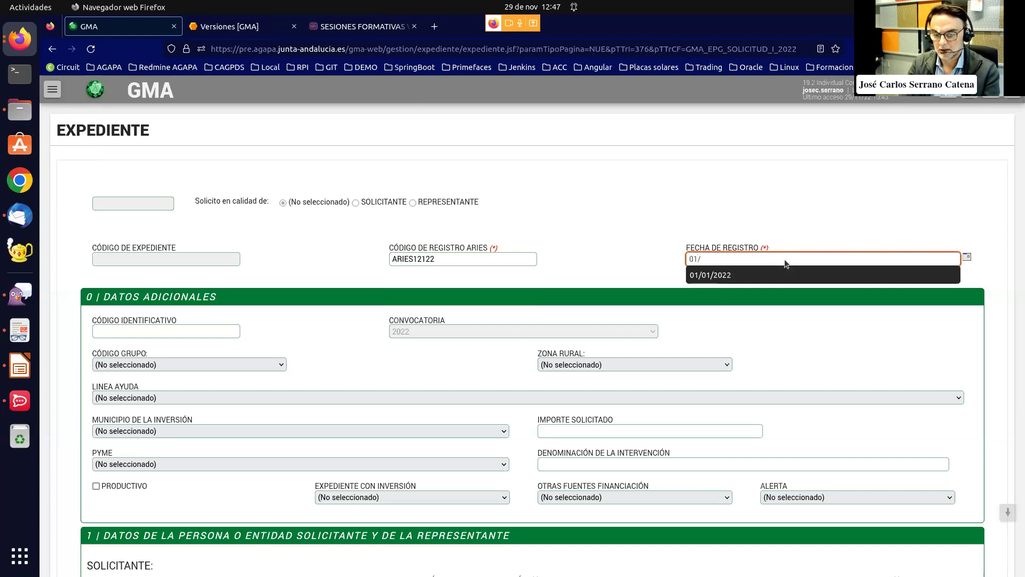
{"action": "key", "text": "Return"}
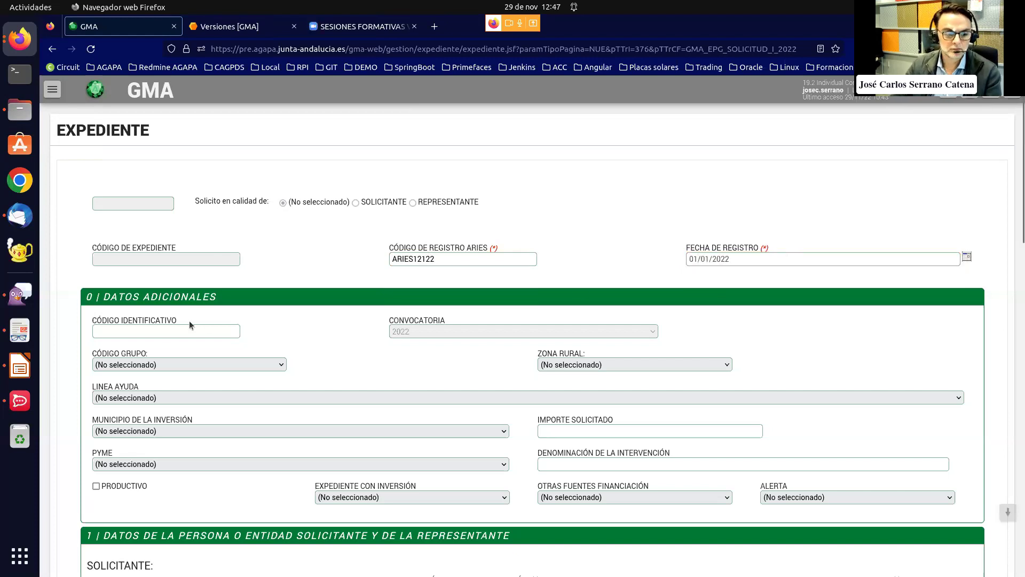
{"action": "left_click", "coordinate": [150, 335]}
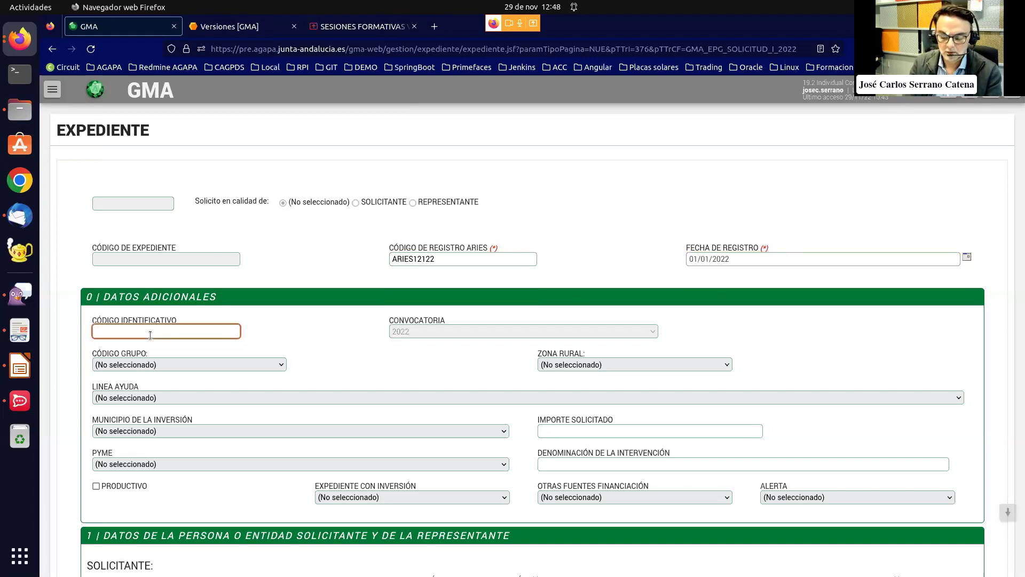
{"action": "type", "text": "CODIGO"}
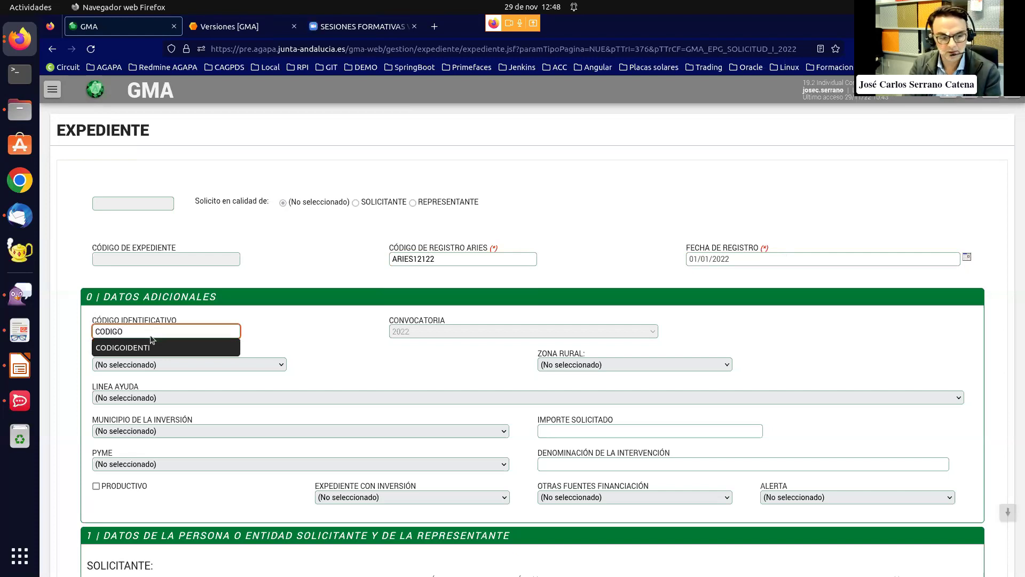
{"action": "type", "text": "IN"}
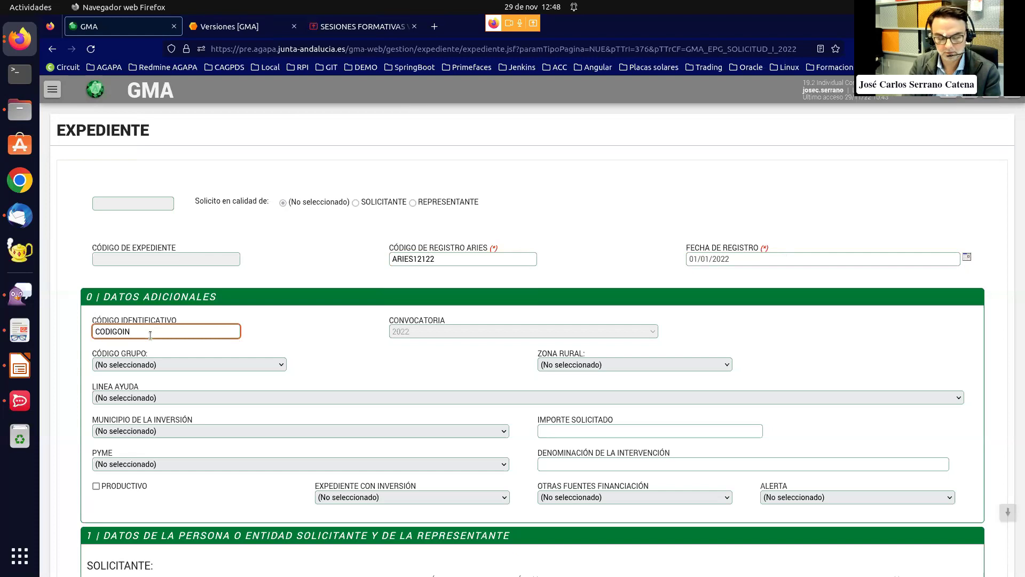
{"action": "type", "text": "T111"}
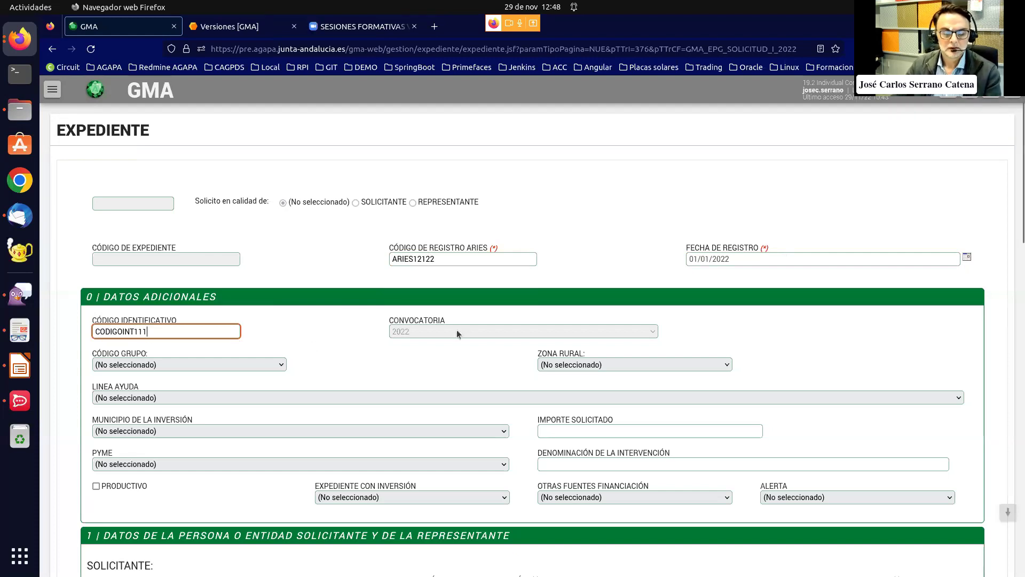
Choose group CO01 Campiña Sur, zone Campiña Sur de Cordobesa, aid line 03-OG3PP1, Montemayor, importe 10000.
{"action": "left_click", "coordinate": [268, 366]}
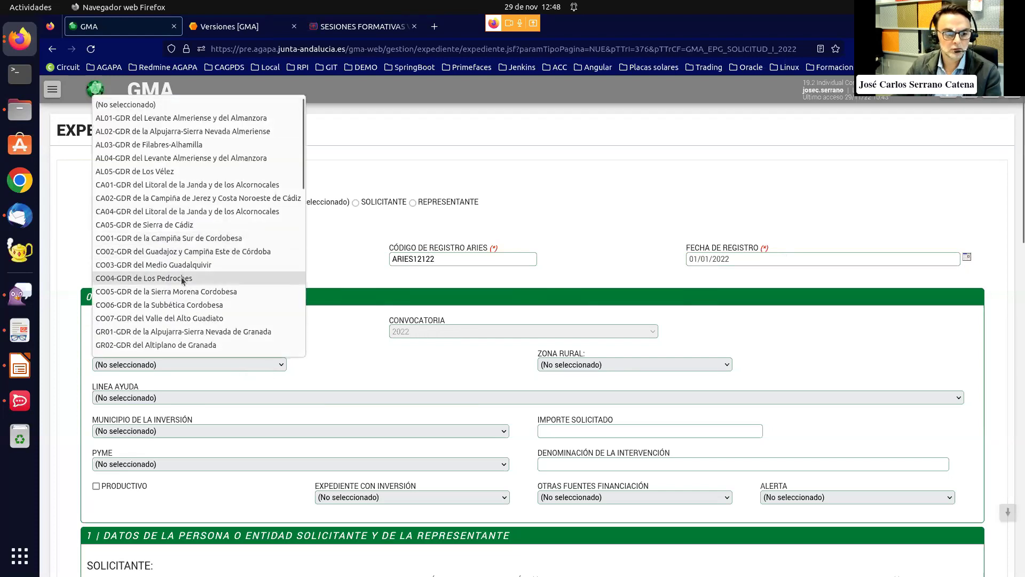
{"action": "left_click", "coordinate": [152, 238]}
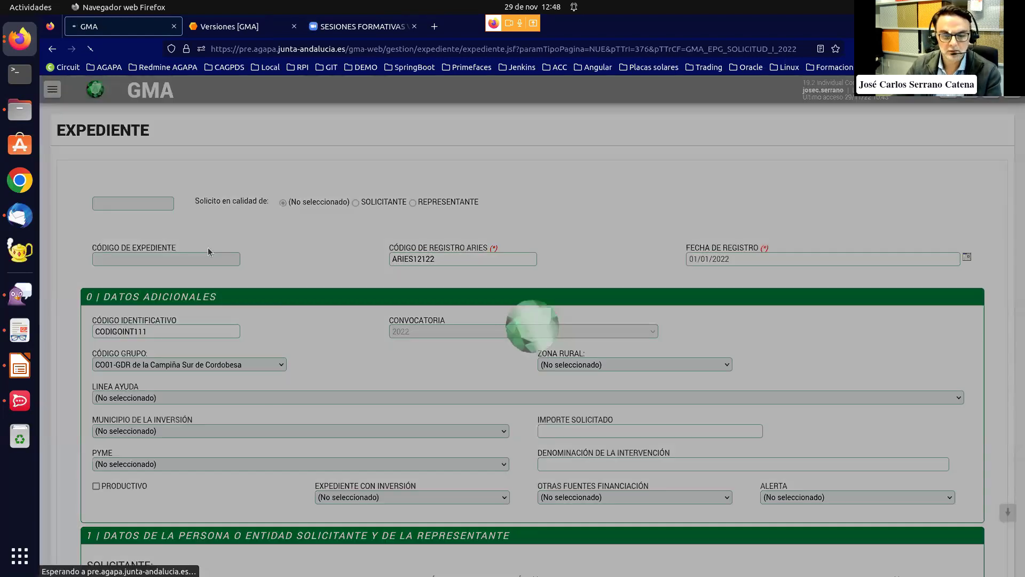
{"action": "left_click", "coordinate": [558, 366]}
{"action": "left_click", "coordinate": [557, 397]}
{"action": "left_click", "coordinate": [126, 398]}
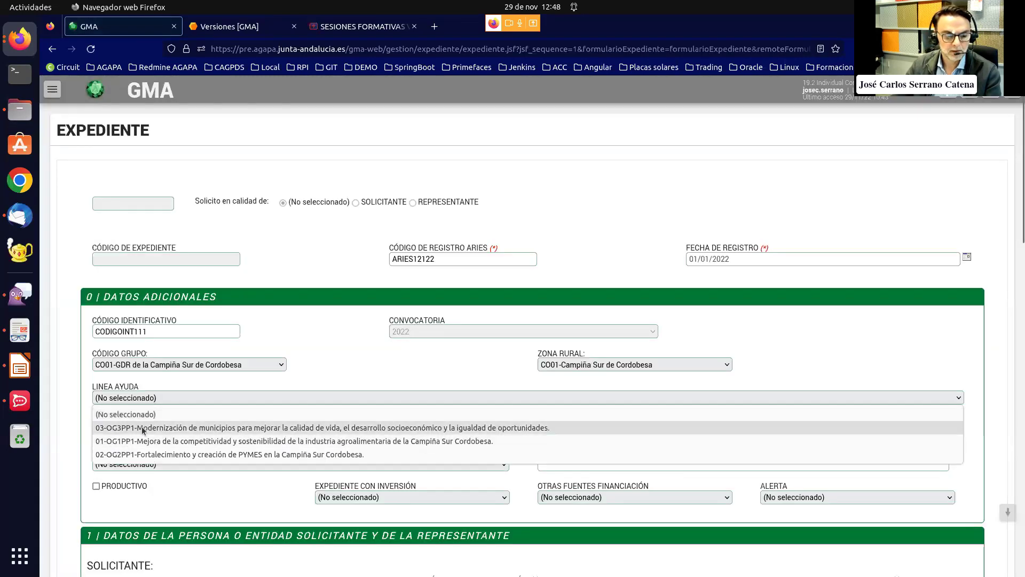
{"action": "left_click", "coordinate": [144, 428]}
{"action": "left_click", "coordinate": [142, 431]}
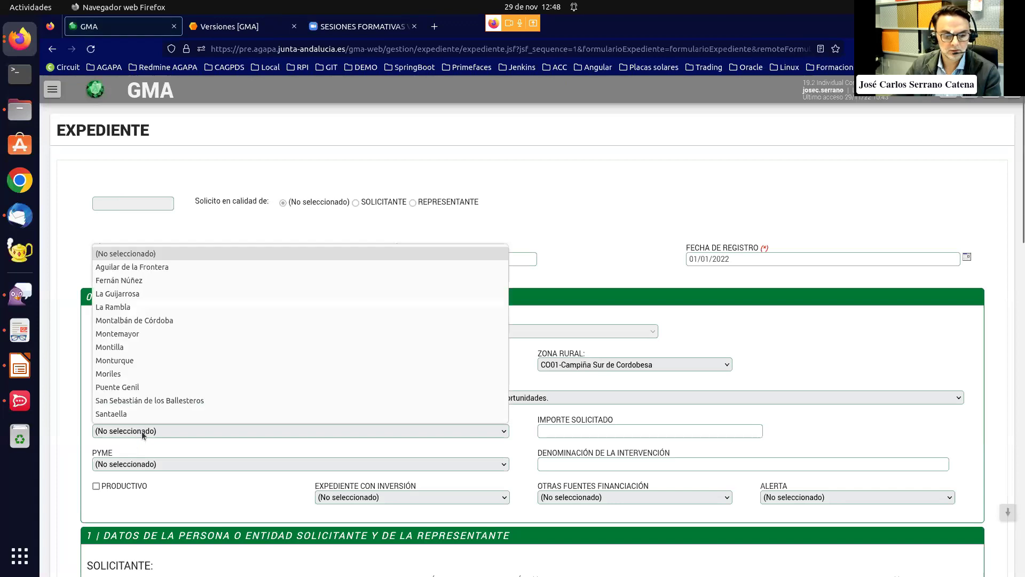
{"action": "left_click", "coordinate": [131, 332]}
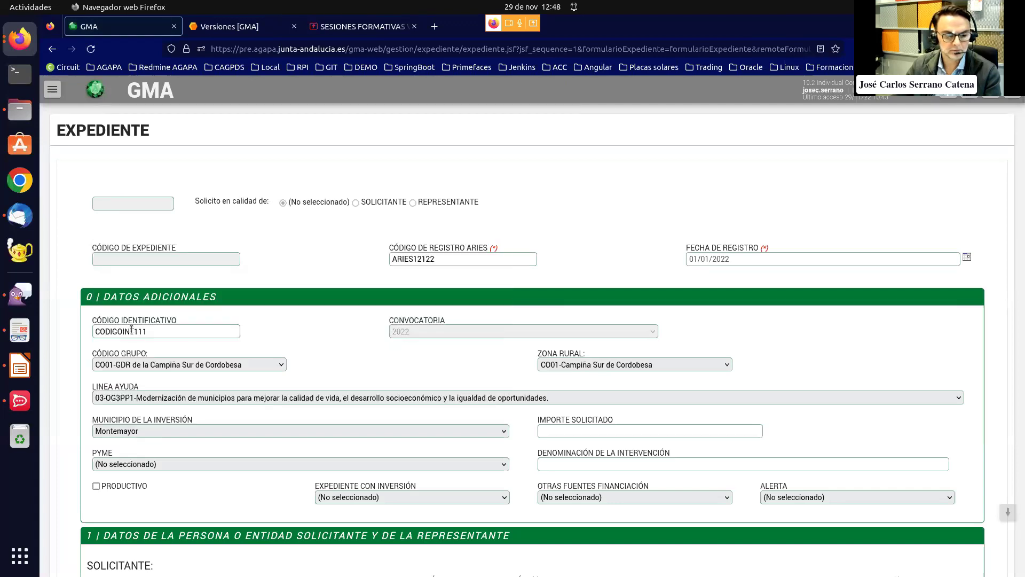
{"action": "left_click", "coordinate": [568, 431]}
{"action": "type", "text": "10000"}
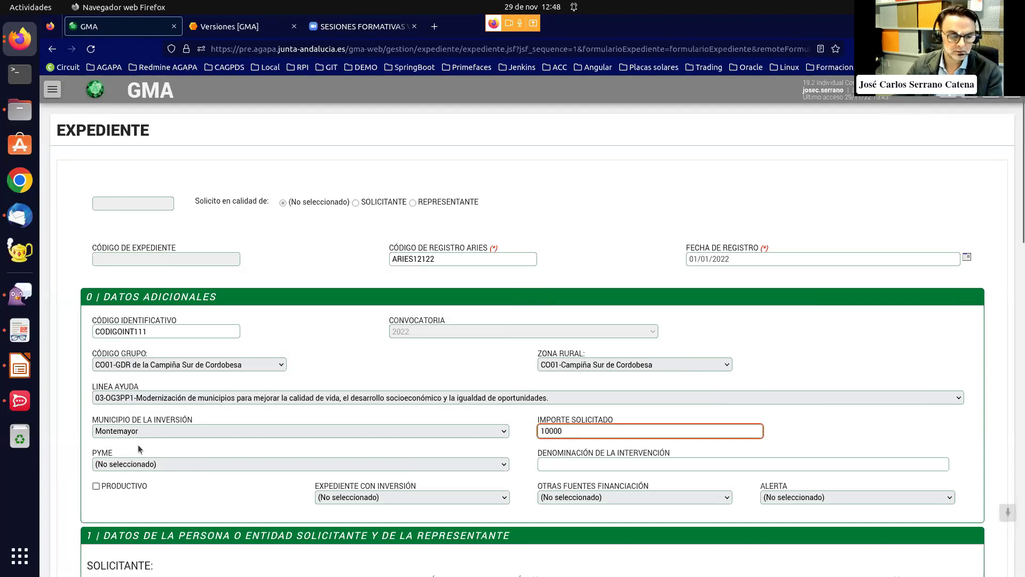
Set PYME SÍ, denominación 'denominacion', investment SÍ, other funding SÍ and alert NO.
{"action": "left_click", "coordinate": [146, 469]}
{"action": "left_click", "coordinate": [127, 492]}
{"action": "left_click", "coordinate": [577, 464]}
{"action": "type", "text": "denominacion"}
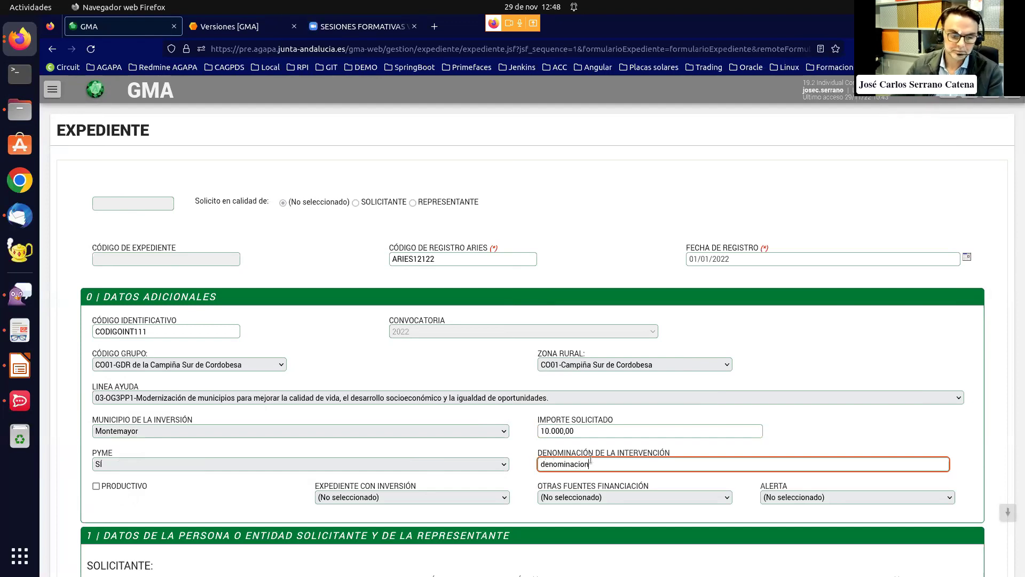
{"action": "left_click", "coordinate": [321, 499]}
{"action": "left_click", "coordinate": [361, 526]}
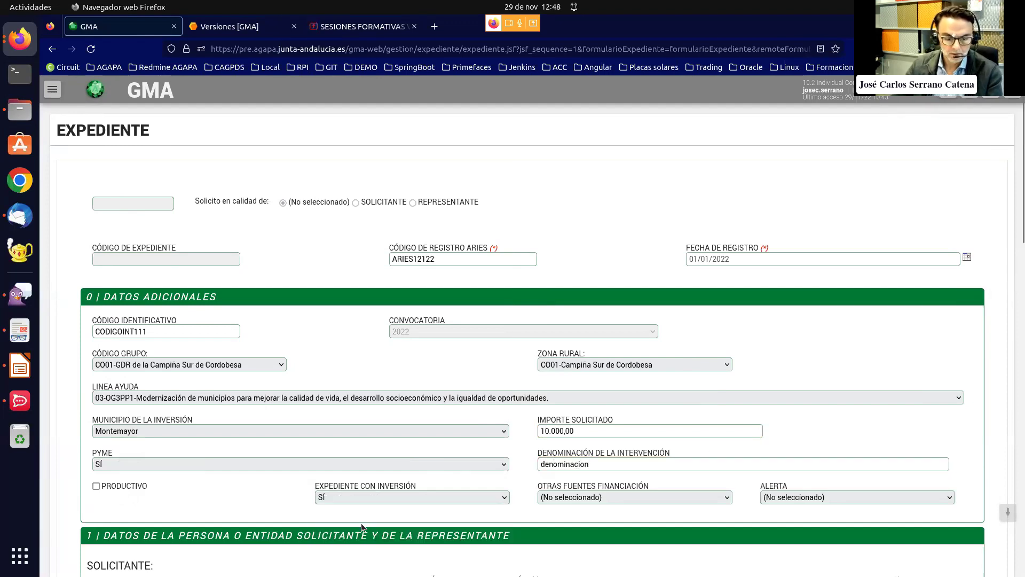
{"action": "left_click", "coordinate": [590, 496]}
{"action": "left_click", "coordinate": [559, 521]}
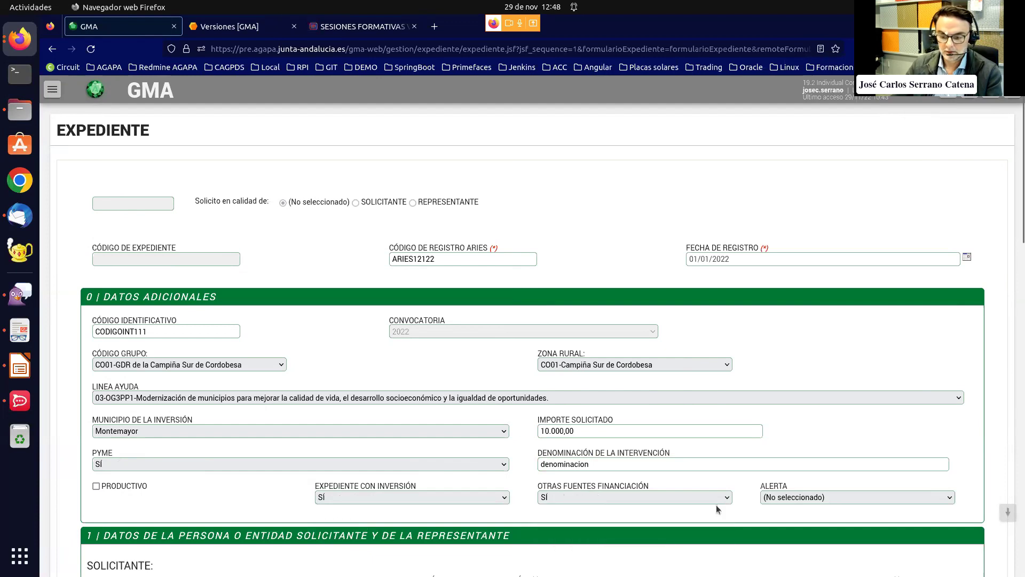
{"action": "left_click", "coordinate": [774, 497]}
{"action": "left_click", "coordinate": [768, 546]}
Enter applicant Apellido1, Apellido2, Nombre, sex HOMBRE and the suggested ID number.
{"action": "scroll", "coordinate": [628, 411], "scroll_direction": "down", "scroll_amount": 3}
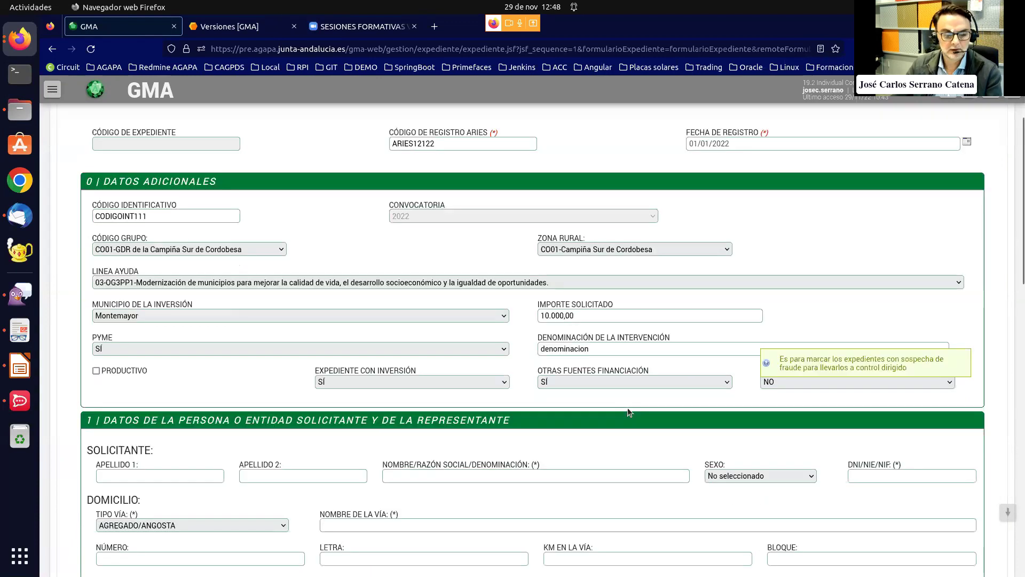
{"action": "scroll", "coordinate": [628, 409], "scroll_direction": "down", "scroll_amount": 5}
{"action": "left_click", "coordinate": [132, 286]}
{"action": "type", "text": "Apellido1"}
{"action": "key", "text": "Tab"}
{"action": "type", "text": "Apellido2"}
{"action": "key", "text": "Tab"}
{"action": "type", "text": "Nombre"}
{"action": "key", "text": "Tab"}
{"action": "left_click", "coordinate": [737, 289]}
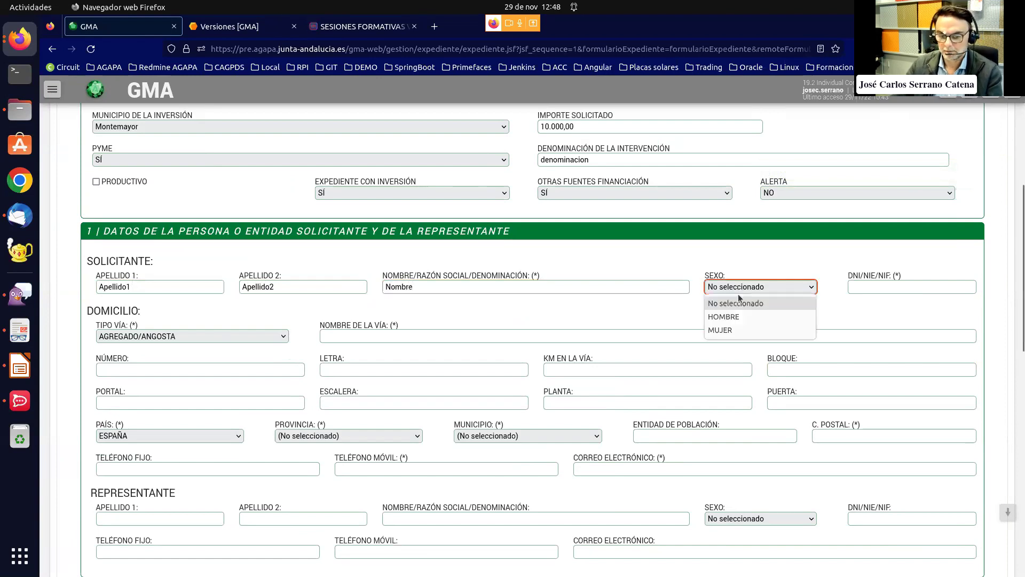
{"action": "left_click", "coordinate": [740, 316]}
{"action": "key", "text": "Tab"}
{"action": "key", "text": "Down"}
{"action": "key", "text": "Down"}
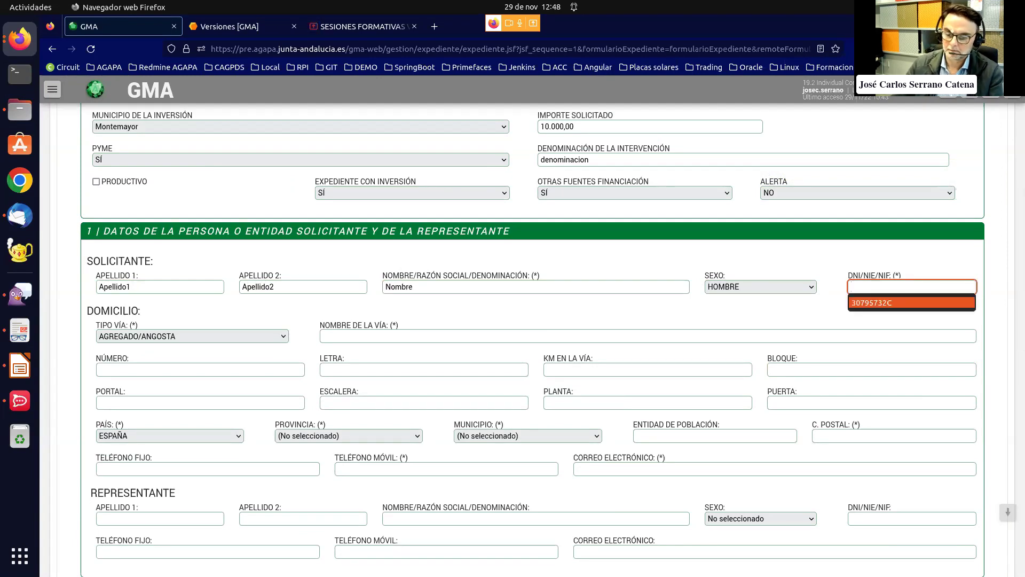
{"action": "left_click", "coordinate": [870, 304]}
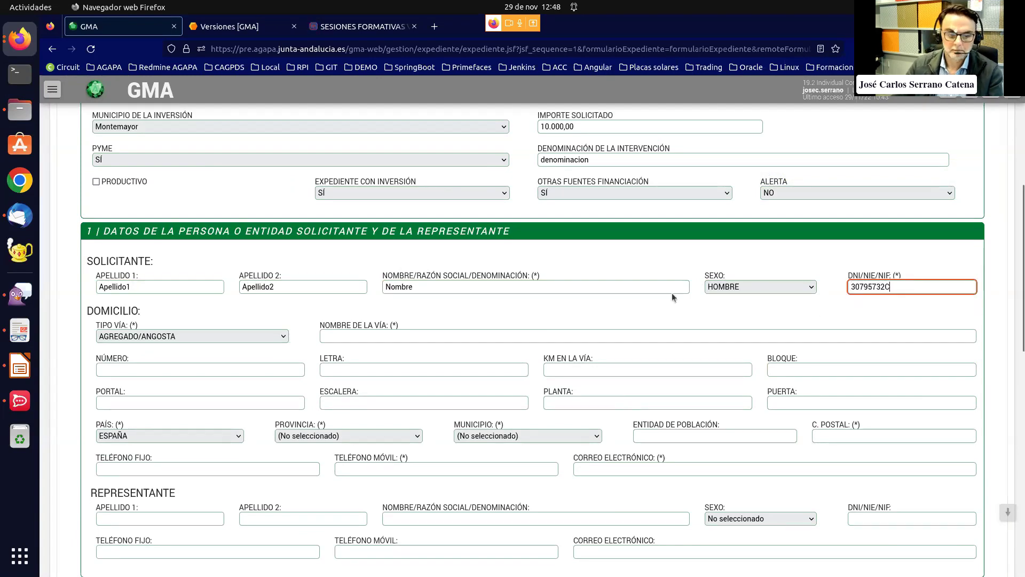
Set the address to CALLE 'Nombre calle', CABRA, CORDOBA, postcode 14001.
{"action": "left_click", "coordinate": [218, 338]}
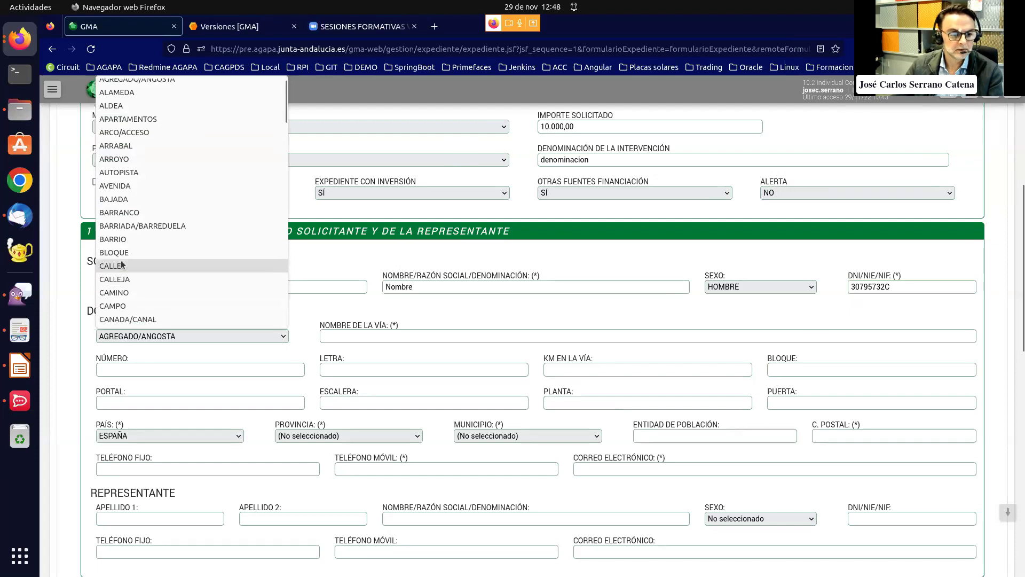
{"action": "left_click", "coordinate": [140, 263]}
{"action": "left_click", "coordinate": [415, 334]}
{"action": "type", "text": "Nombre calle"}
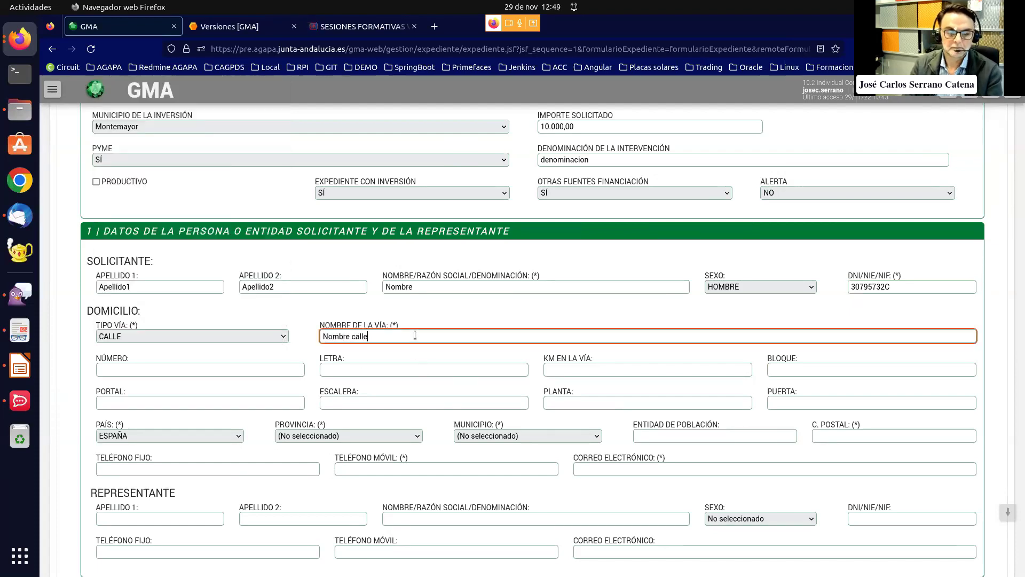
{"action": "left_click", "coordinate": [315, 437]}
{"action": "left_click", "coordinate": [303, 393]}
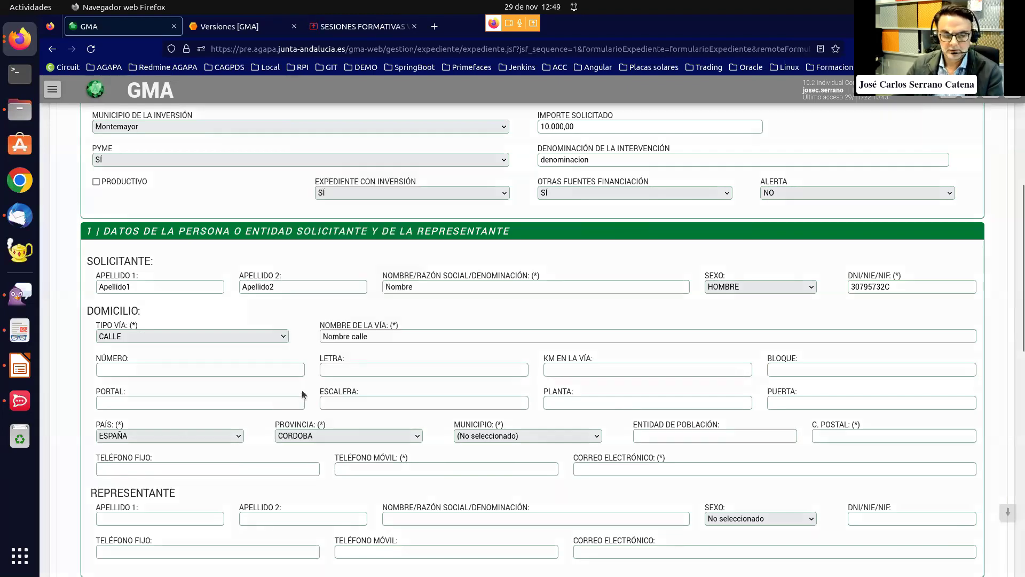
{"action": "scroll", "coordinate": [509, 445], "scroll_direction": "down", "scroll_amount": 6}
{"action": "left_click", "coordinate": [501, 376]}
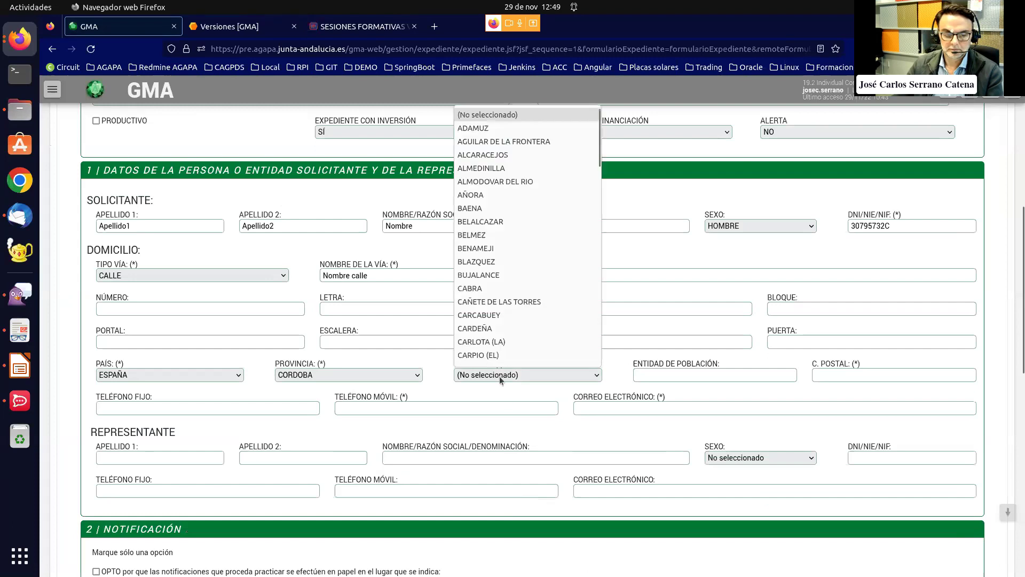
{"action": "left_click", "coordinate": [480, 289]}
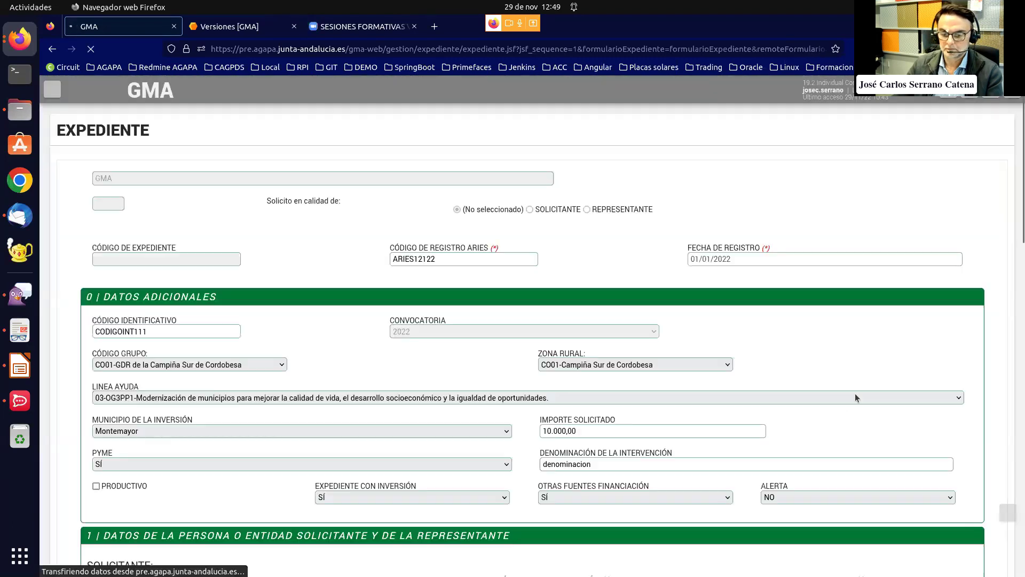
{"action": "scroll", "coordinate": [799, 479], "scroll_direction": "down", "scroll_amount": 5}
{"action": "scroll", "coordinate": [870, 392], "scroll_direction": "down", "scroll_amount": 3}
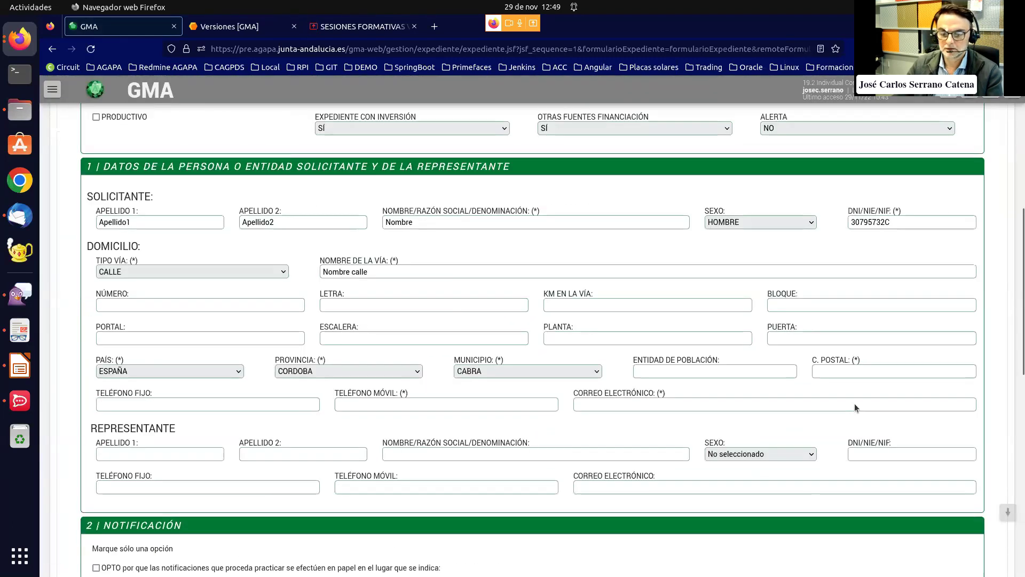
{"action": "left_click", "coordinate": [879, 315]}
{"action": "type", "text": "1400"}
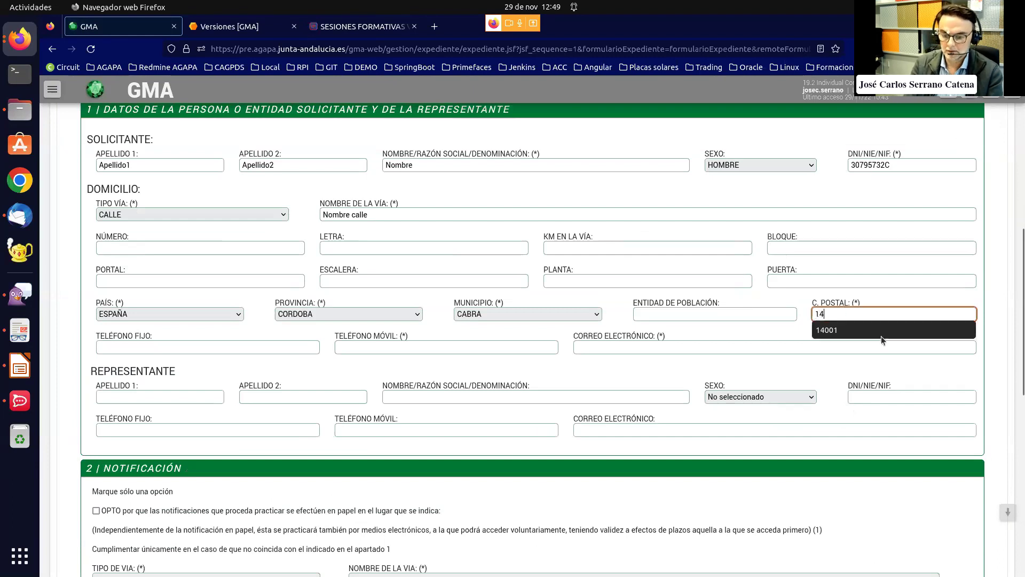
{"action": "left_click", "coordinate": [858, 330]}
Fill in the applicant's mobile number and a saved e-mail address.
{"action": "left_click", "coordinate": [415, 348]}
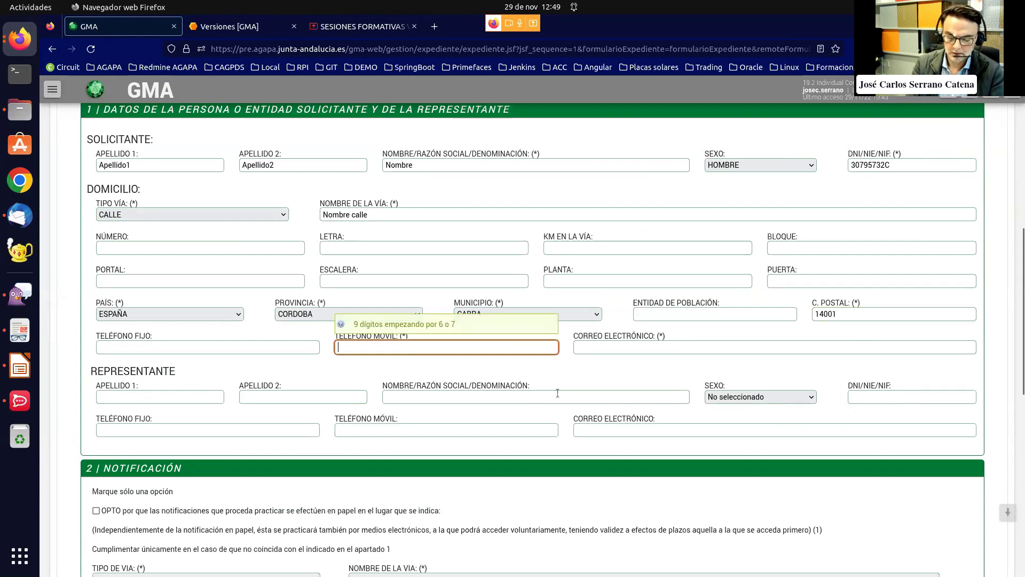
{"action": "type", "text": "611"}
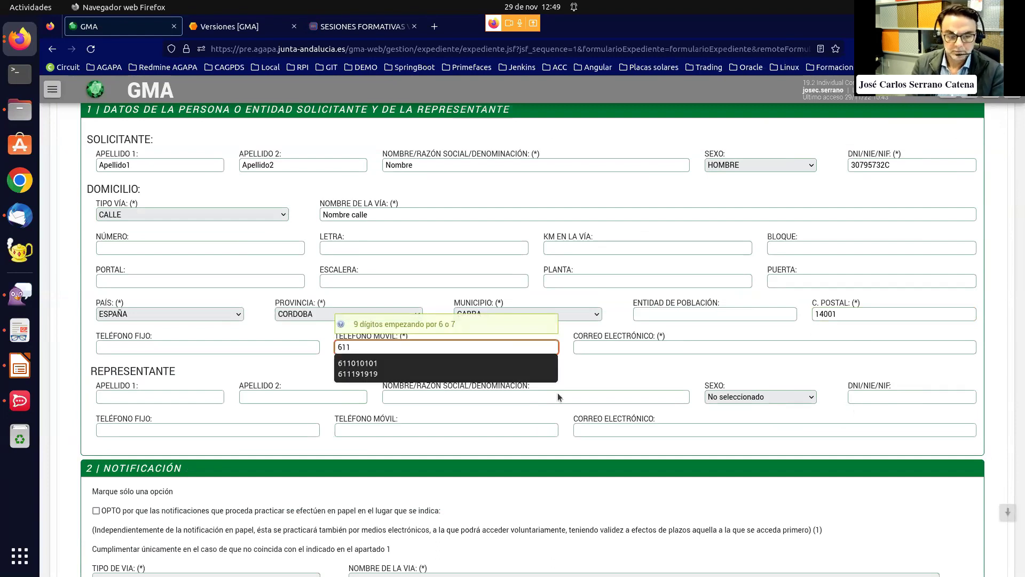
{"action": "type", "text": "1212"}
{"action": "left_click", "coordinate": [661, 347]}
{"action": "type", "text": "corr"}
{"action": "key", "text": "Down"}
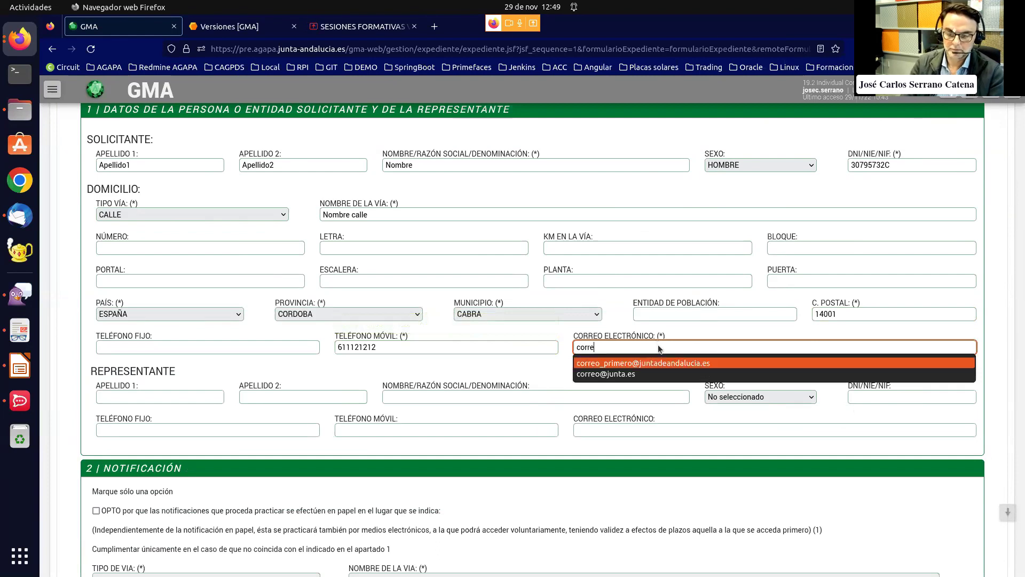
{"action": "key", "text": "Tab"}
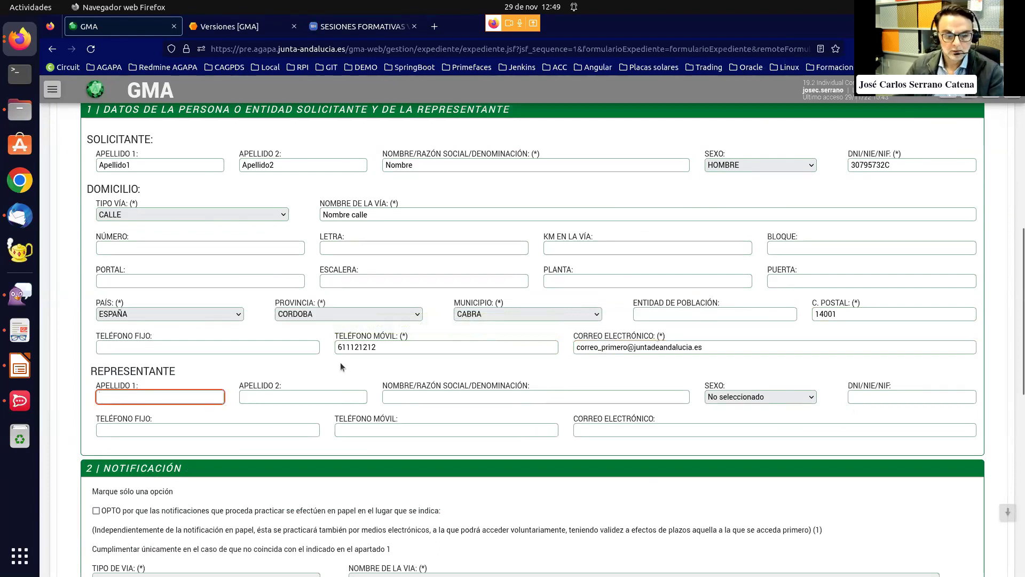
{"action": "scroll", "coordinate": [341, 362], "scroll_direction": "down", "scroll_amount": 3}
{"action": "scroll", "coordinate": [340, 364], "scroll_direction": "down", "scroll_amount": 2}
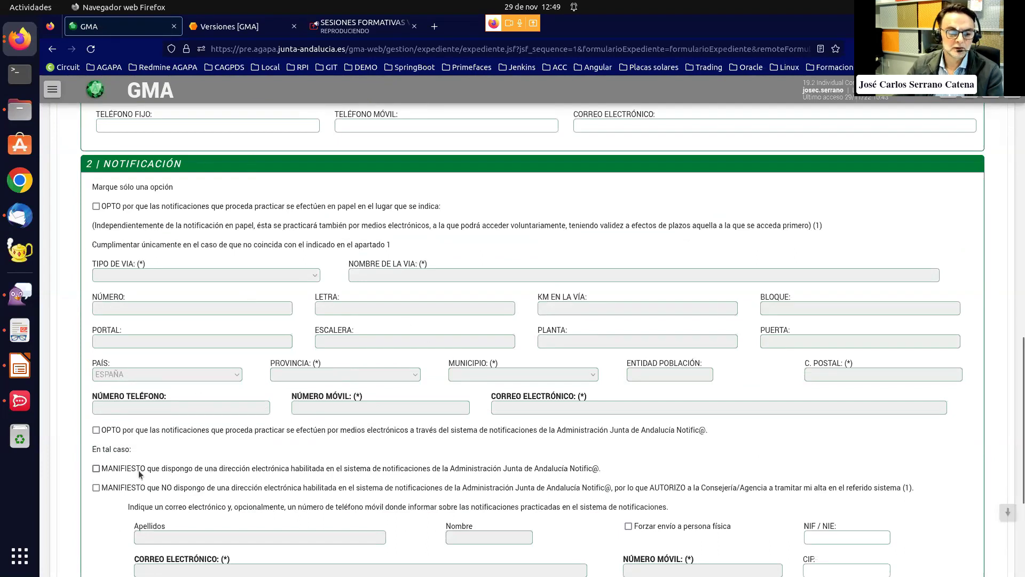
Opt for electronic notification, tick 'MANIFIESTO que NO', and advance to Declaraciones.
{"action": "left_click", "coordinate": [96, 431]}
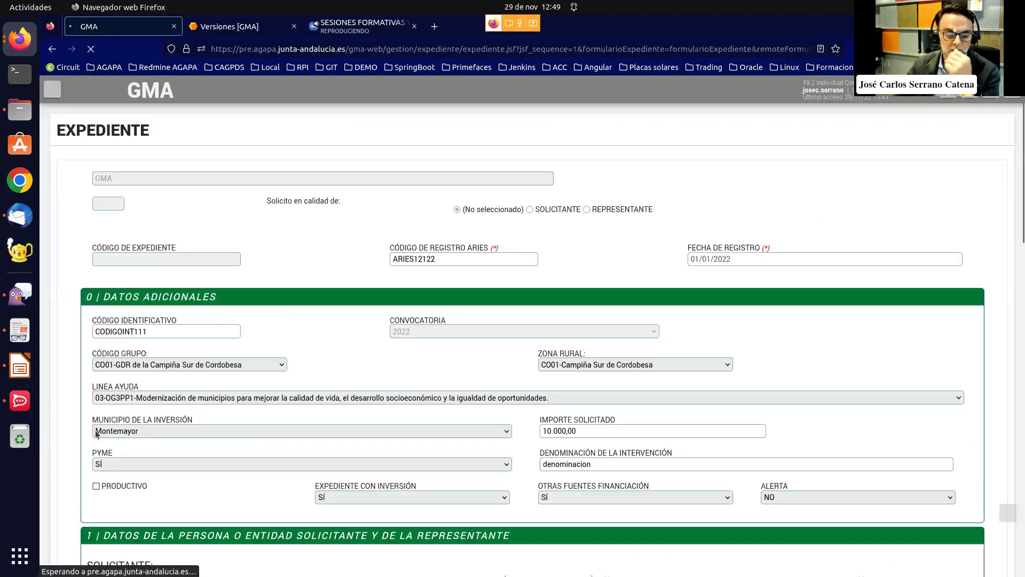
{"action": "scroll", "coordinate": [222, 393], "scroll_direction": "down", "scroll_amount": 6}
{"action": "scroll", "coordinate": [222, 394], "scroll_direction": "down", "scroll_amount": 7}
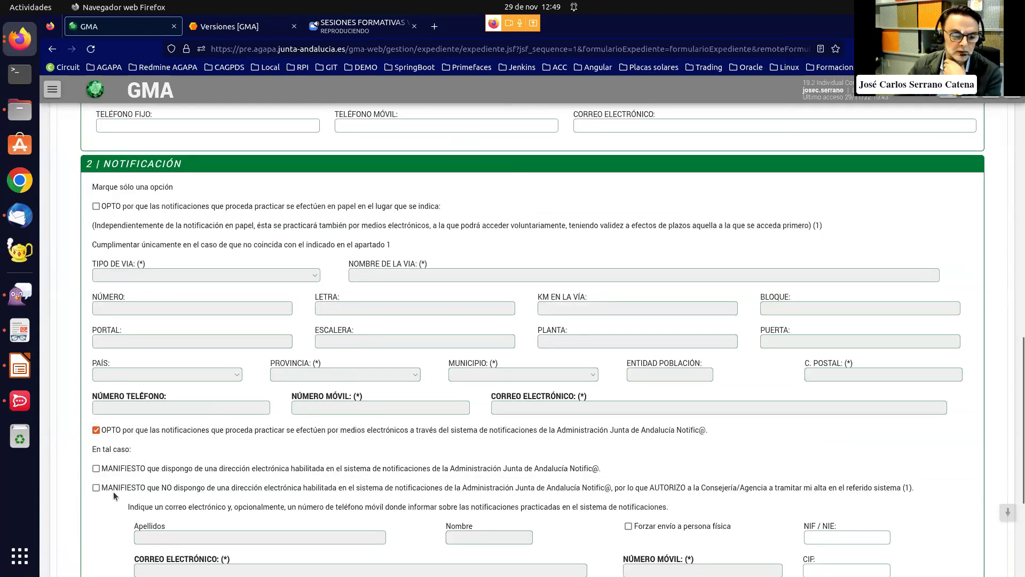
{"action": "left_click", "coordinate": [96, 488]}
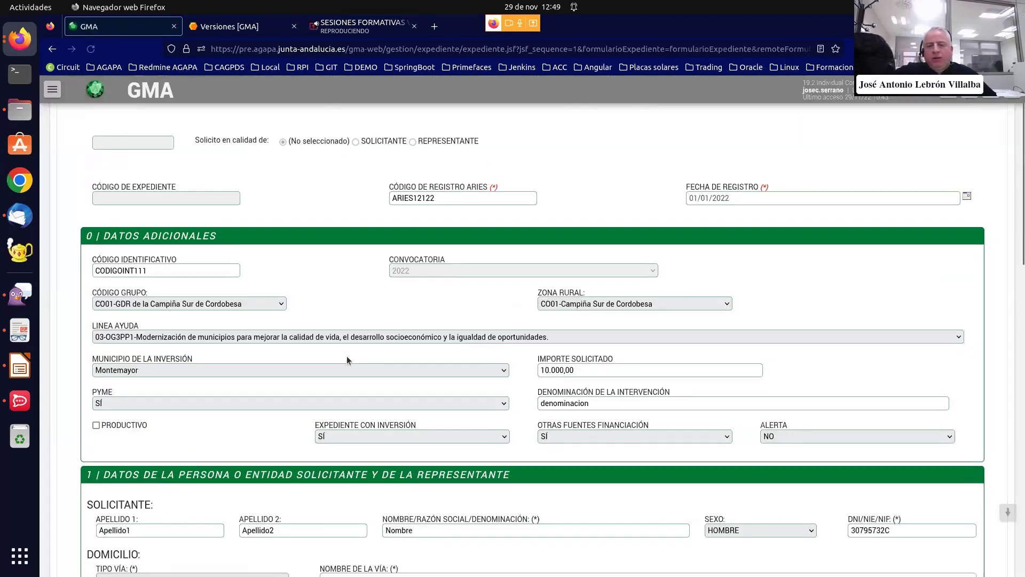
{"action": "scroll", "coordinate": [346, 355], "scroll_direction": "down", "scroll_amount": 16}
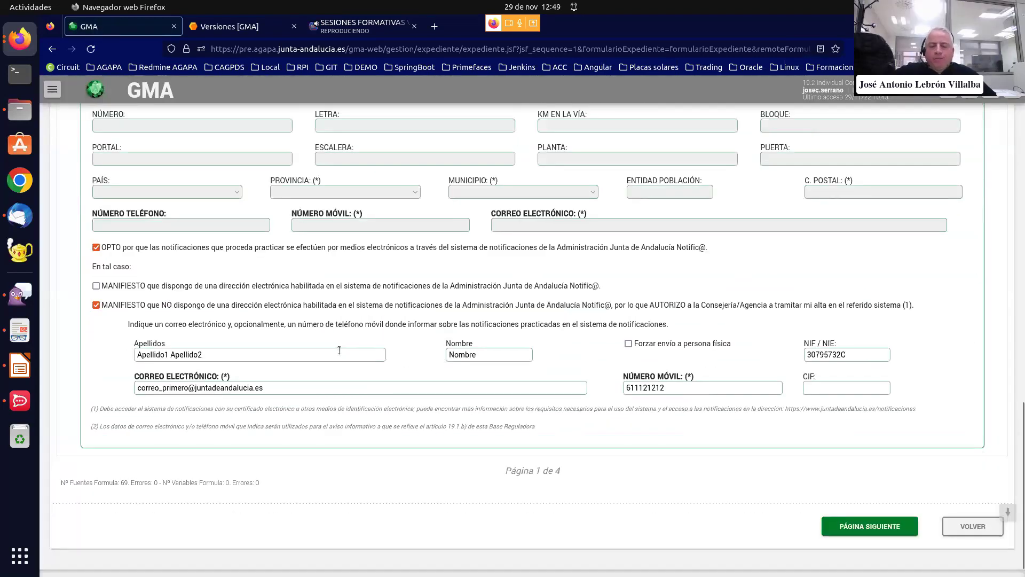
{"action": "left_click", "coordinate": [884, 527]}
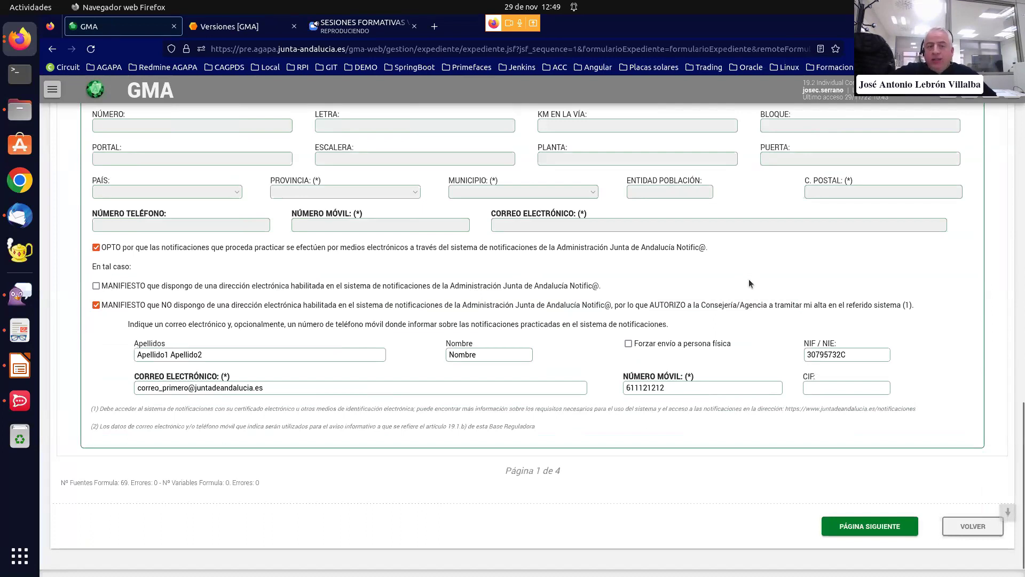
{"action": "left_click", "coordinate": [862, 528]}
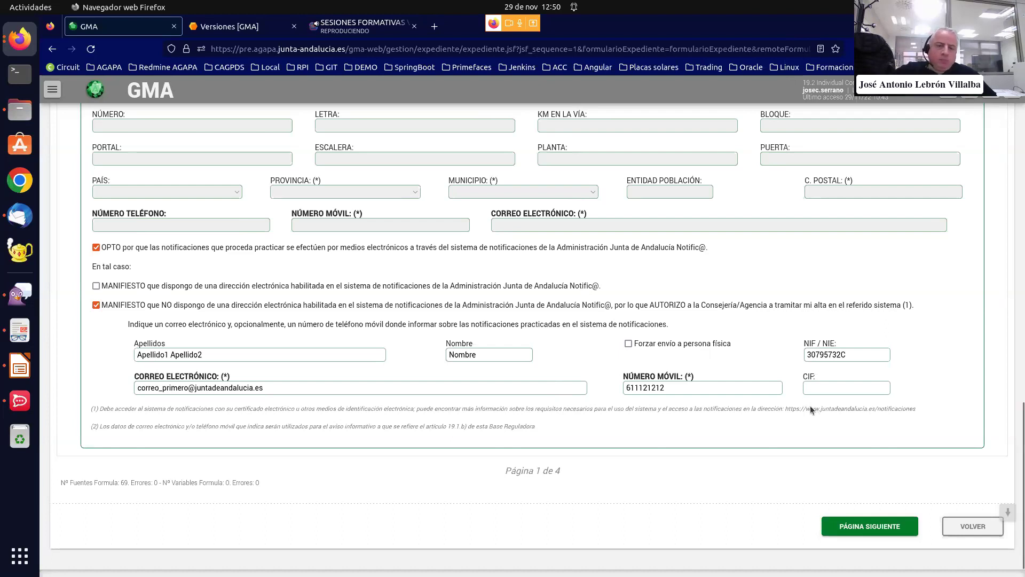
{"action": "left_click", "coordinate": [885, 527]}
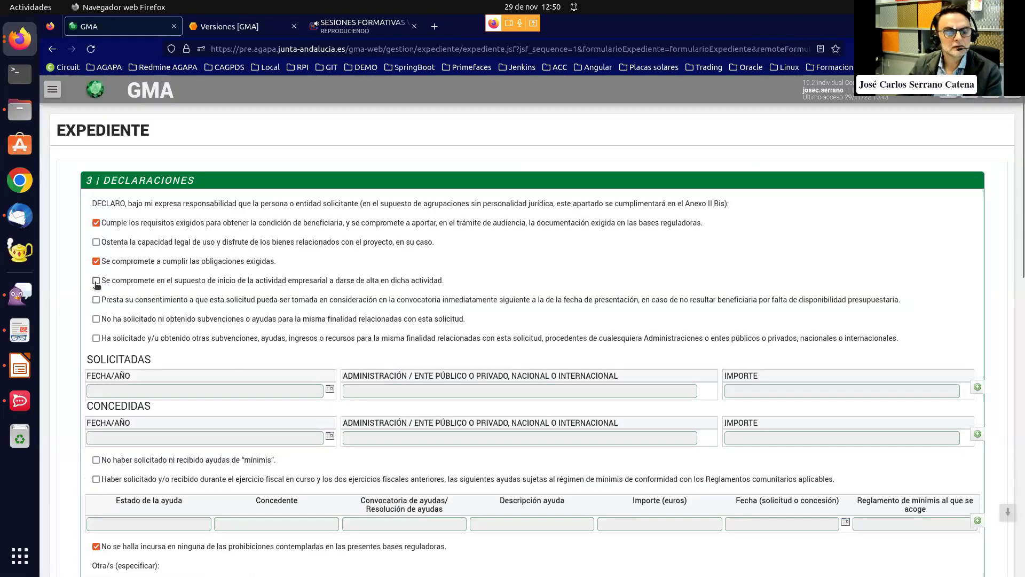
Tick the next-call, no-other-aid, no-minimis and Memoria descriptiva boxes, then go to the next page.
{"action": "left_click", "coordinate": [97, 300]}
{"action": "left_click", "coordinate": [96, 319]}
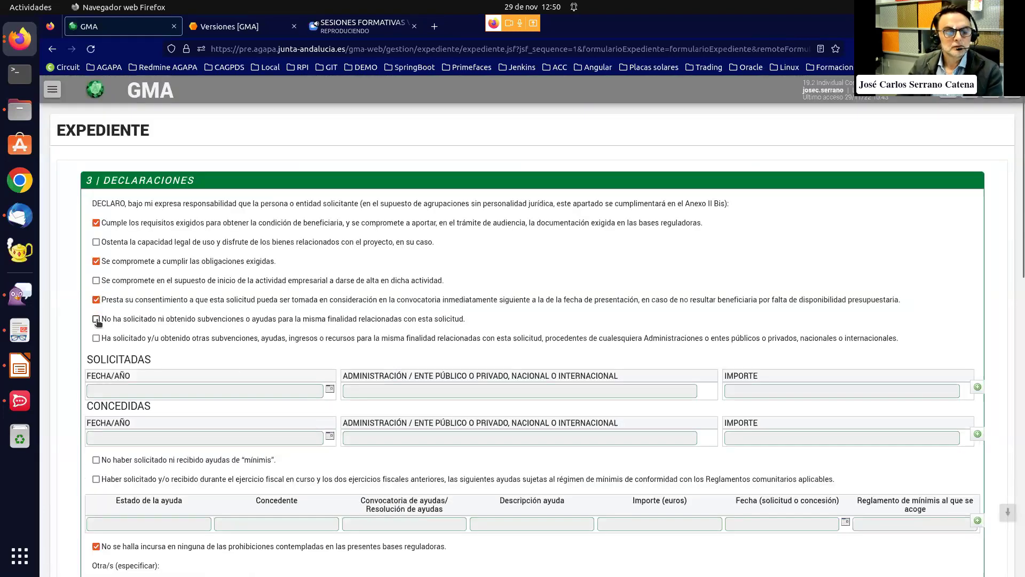
{"action": "scroll", "coordinate": [136, 364], "scroll_direction": "down", "scroll_amount": 3}
{"action": "left_click", "coordinate": [100, 277]}
{"action": "scroll", "coordinate": [121, 315], "scroll_direction": "down", "scroll_amount": 7}
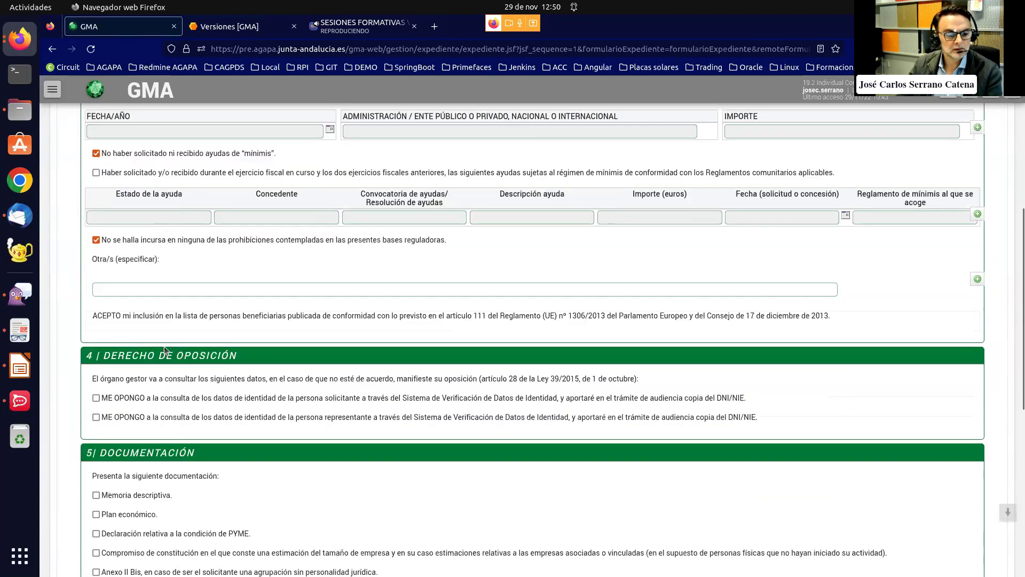
{"action": "left_click", "coordinate": [96, 193]}
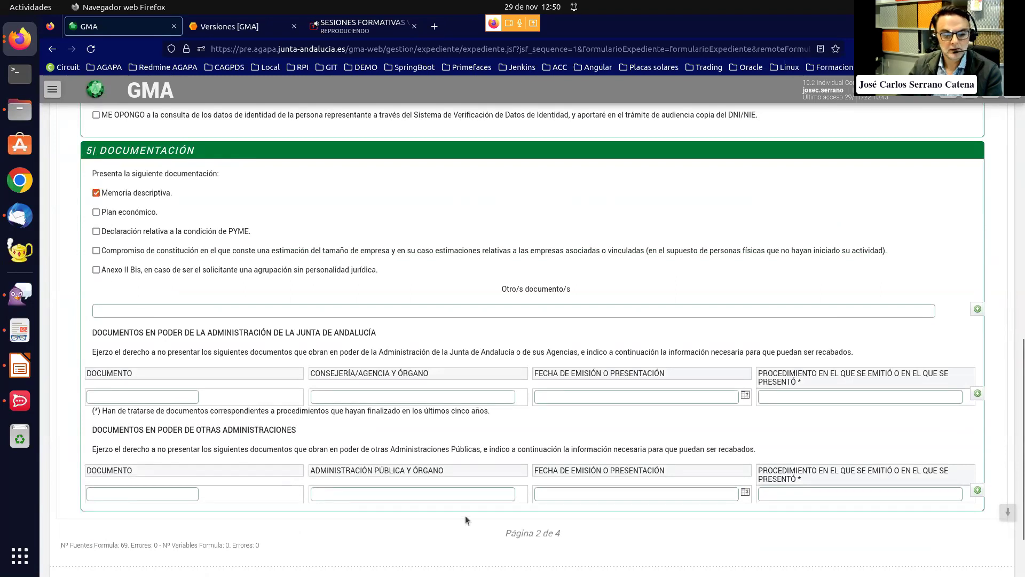
{"action": "scroll", "coordinate": [466, 522], "scroll_direction": "down", "scroll_amount": 2}
{"action": "left_click", "coordinate": [874, 505]}
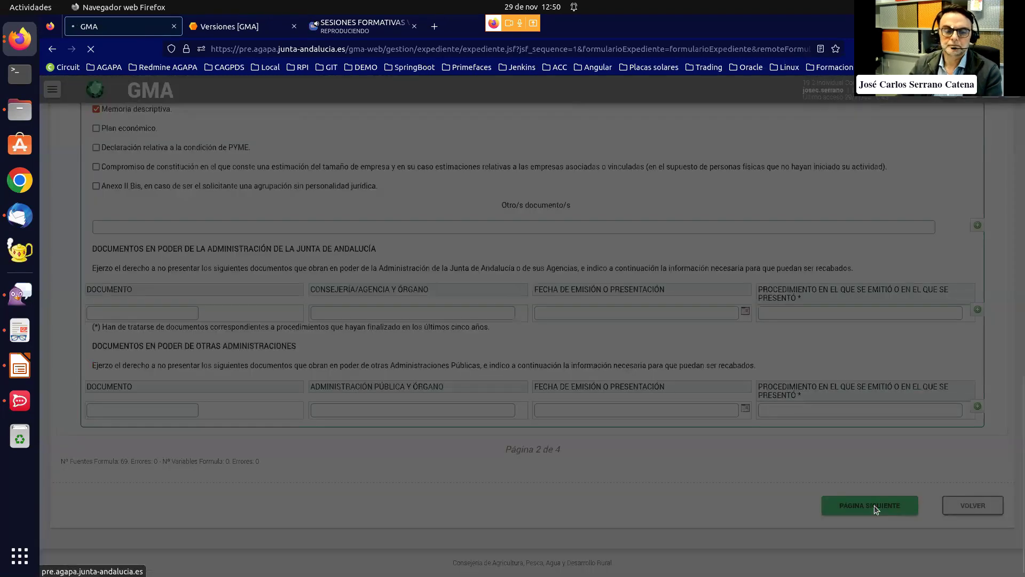
Record two women aged 15–24 and two aged 25–35, each at 100% women.
{"action": "scroll", "coordinate": [622, 428], "scroll_direction": "down", "scroll_amount": 2}
{"action": "scroll", "coordinate": [600, 411], "scroll_direction": "down", "scroll_amount": 3}
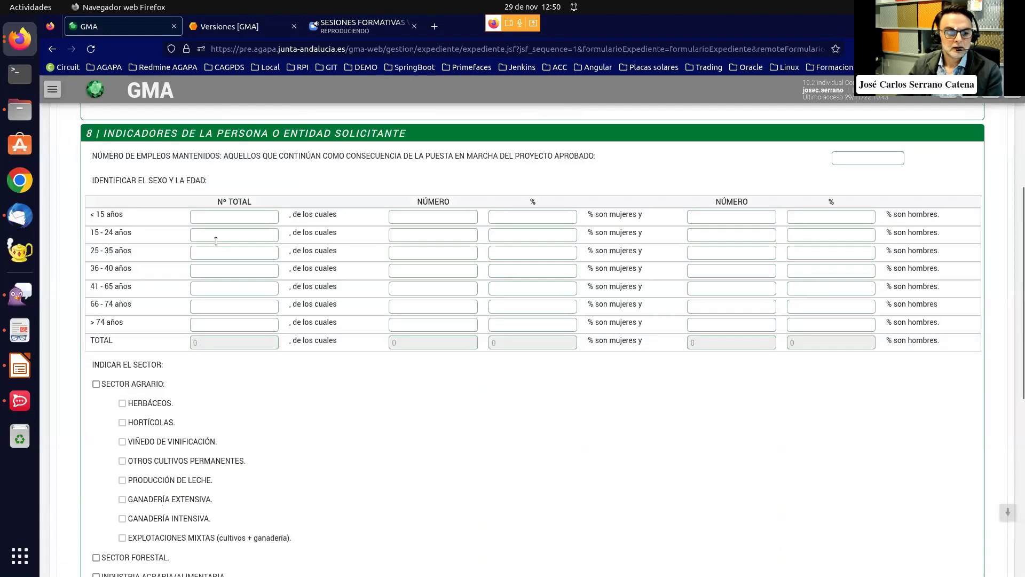
{"action": "left_click", "coordinate": [214, 233]}
{"action": "type", "text": "2"}
{"action": "left_click", "coordinate": [219, 252]}
{"action": "type", "text": "2"}
{"action": "left_click", "coordinate": [426, 234]}
{"action": "type", "text": "2"}
{"action": "left_click", "coordinate": [435, 252]}
{"action": "type", "text": "2"}
{"action": "left_click", "coordinate": [518, 236]}
{"action": "type", "text": "100"}
{"action": "key", "text": "Tab"}
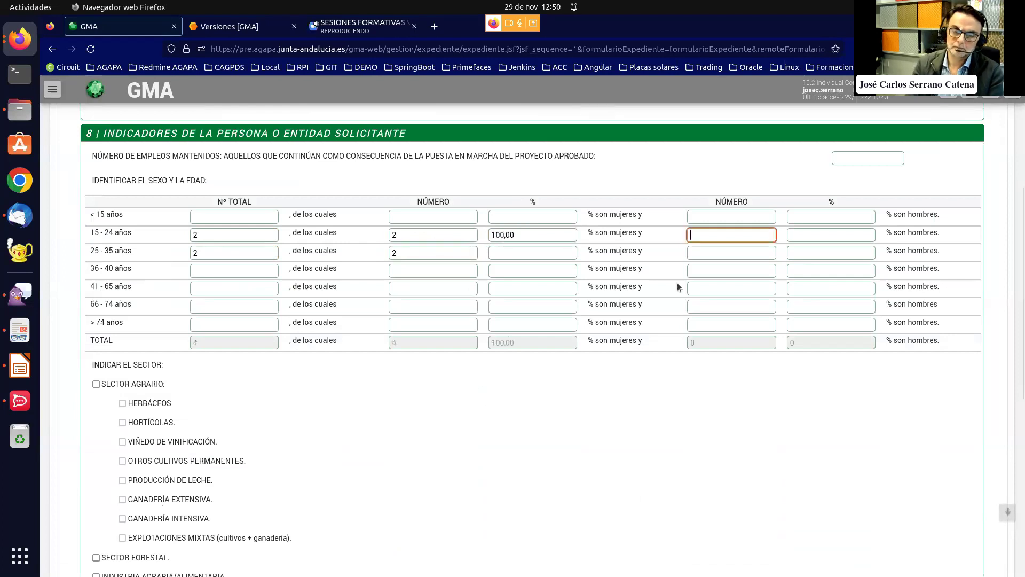
{"action": "type", "text": "0"}
{"action": "key", "text": "Tab"}
{"action": "type", "text": "0"}
{"action": "key", "text": "Tab"}
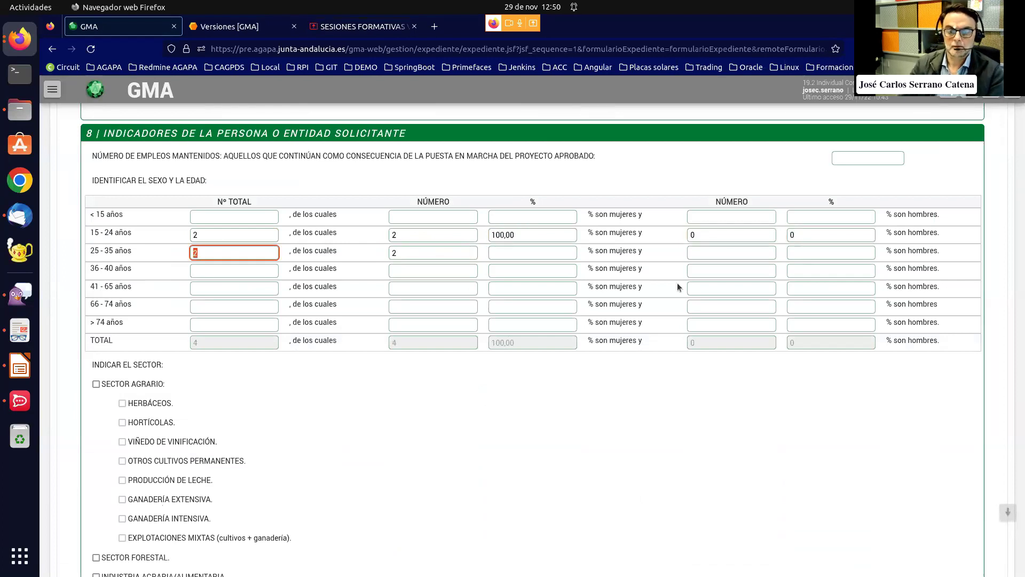
{"action": "left_click", "coordinate": [534, 248]}
{"action": "type", "text": "00"}
{"action": "key", "text": "Tab"}
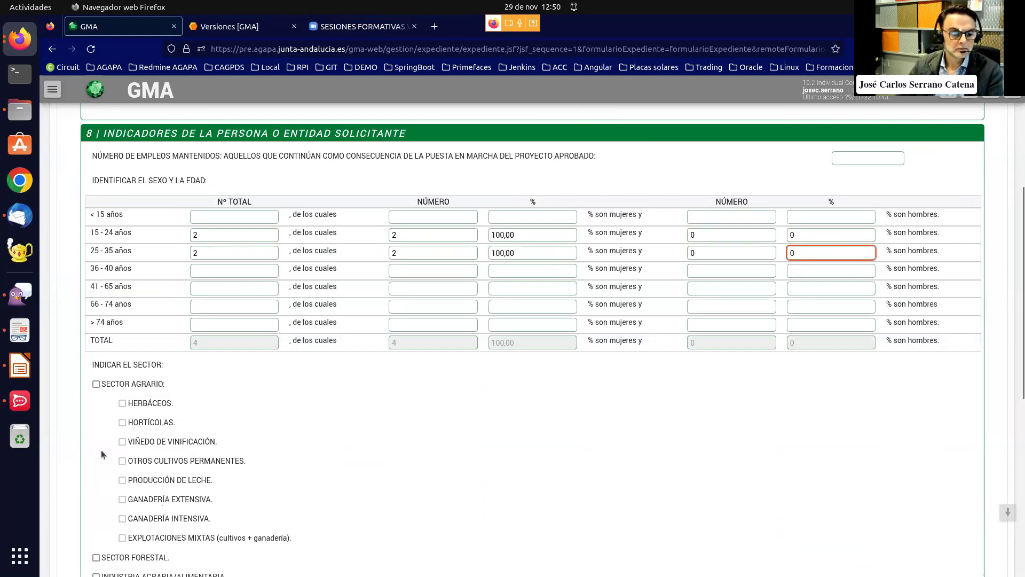
Tick Sector Forestal and Industria Forestal and continue to the last page.
{"action": "scroll", "coordinate": [114, 460], "scroll_direction": "down", "scroll_amount": 4}
{"action": "left_click", "coordinate": [96, 435]}
{"action": "left_click", "coordinate": [97, 474]}
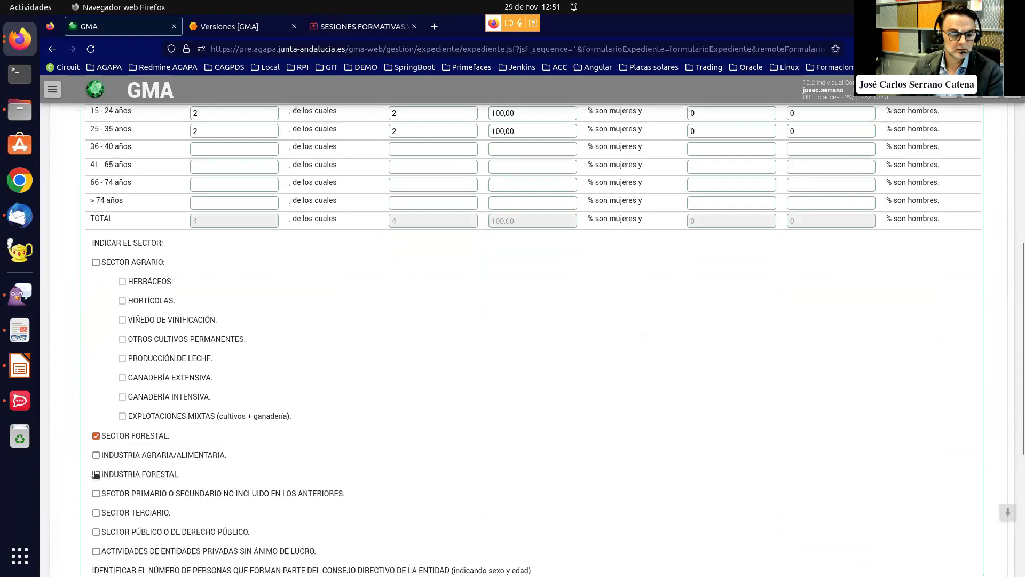
{"action": "scroll", "coordinate": [176, 456], "scroll_direction": "down", "scroll_amount": 8}
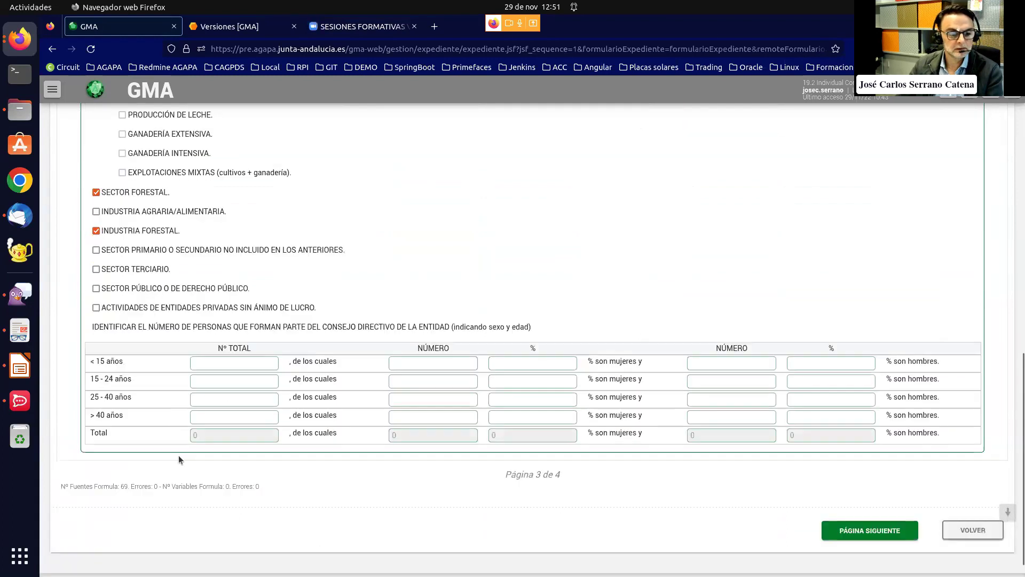
{"action": "left_click", "coordinate": [870, 531]}
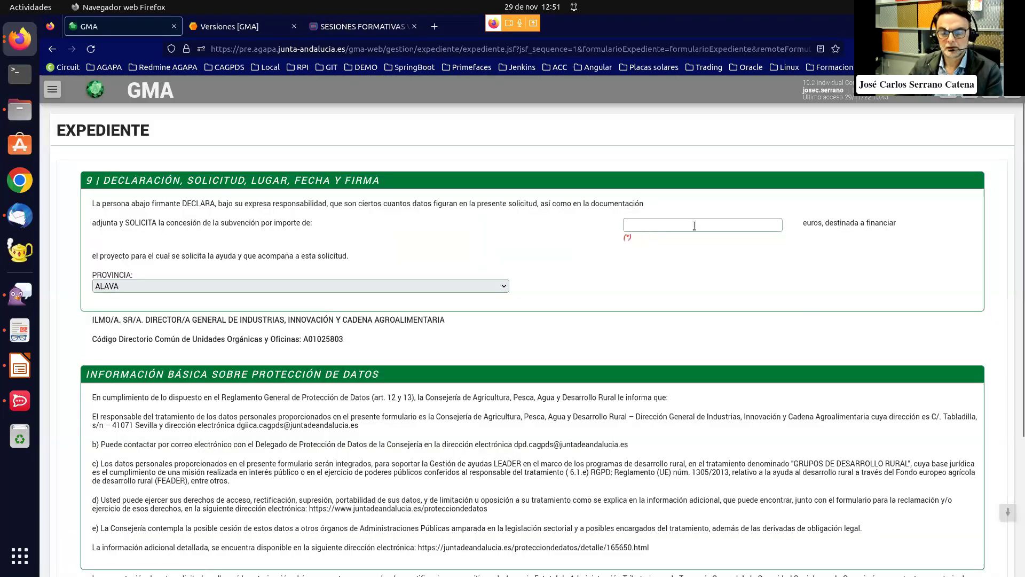
Request 1.400,00 euros, choose province CORDOBA, and save and finish the application.
{"action": "left_click", "coordinate": [695, 225]}
{"action": "type", "text": "1400"}
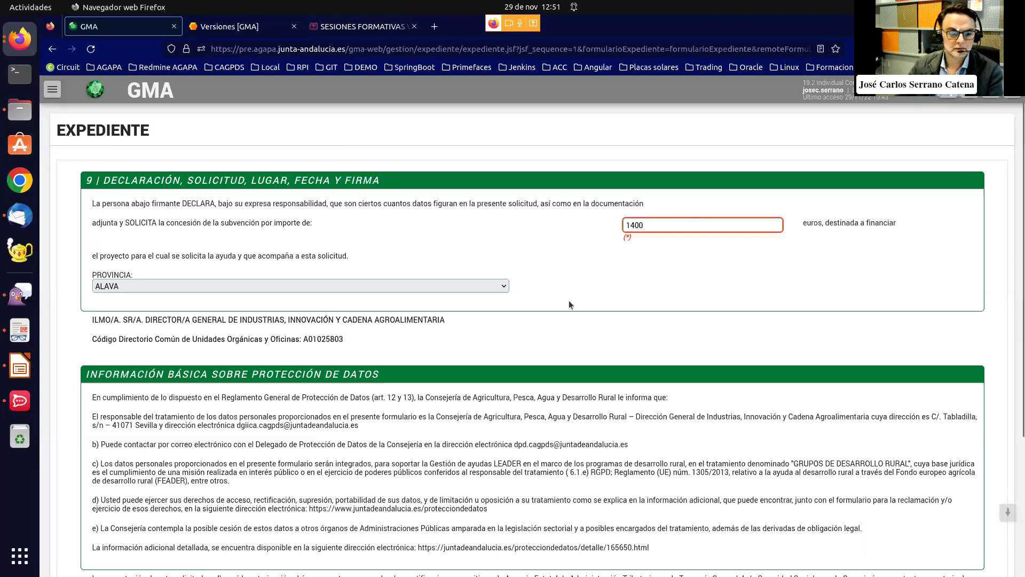
{"action": "left_click", "coordinate": [438, 287]}
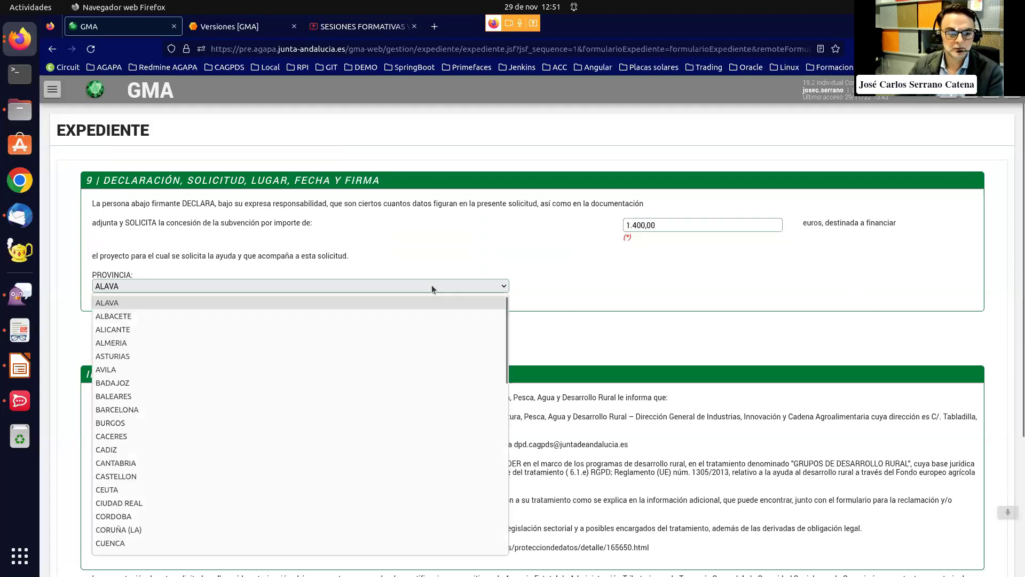
{"action": "left_click", "coordinate": [156, 517]}
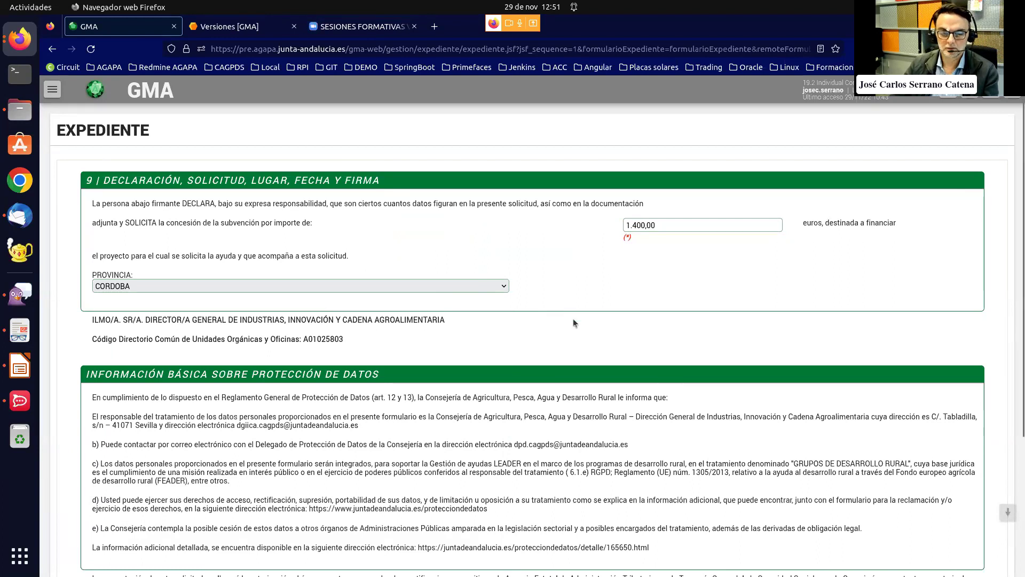
{"action": "scroll", "coordinate": [573, 319], "scroll_direction": "down", "scroll_amount": 2}
{"action": "scroll", "coordinate": [574, 316], "scroll_direction": "down", "scroll_amount": 2}
{"action": "scroll", "coordinate": [575, 316], "scroll_direction": "down", "scroll_amount": 2}
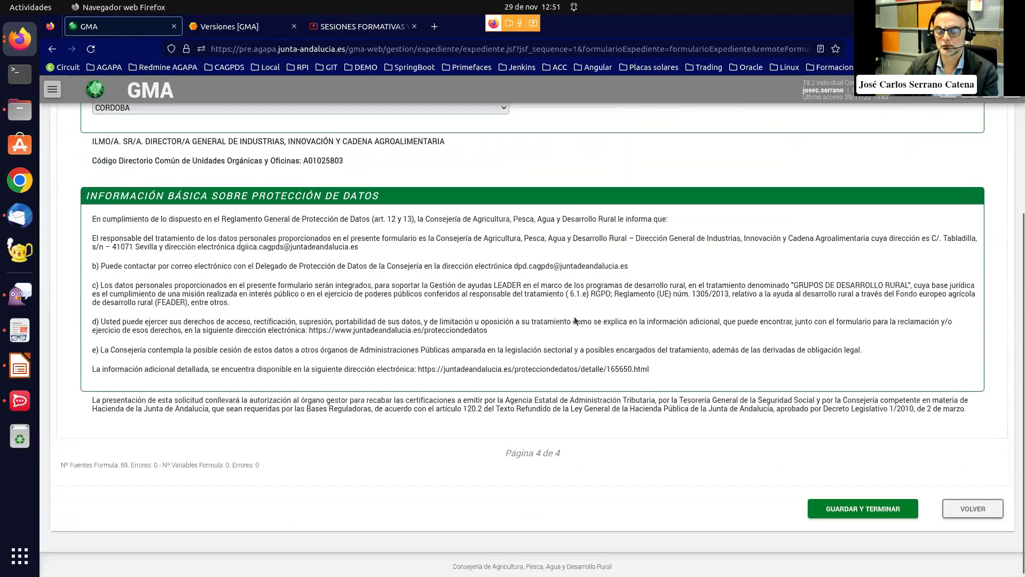
{"action": "left_click", "coordinate": [848, 506]}
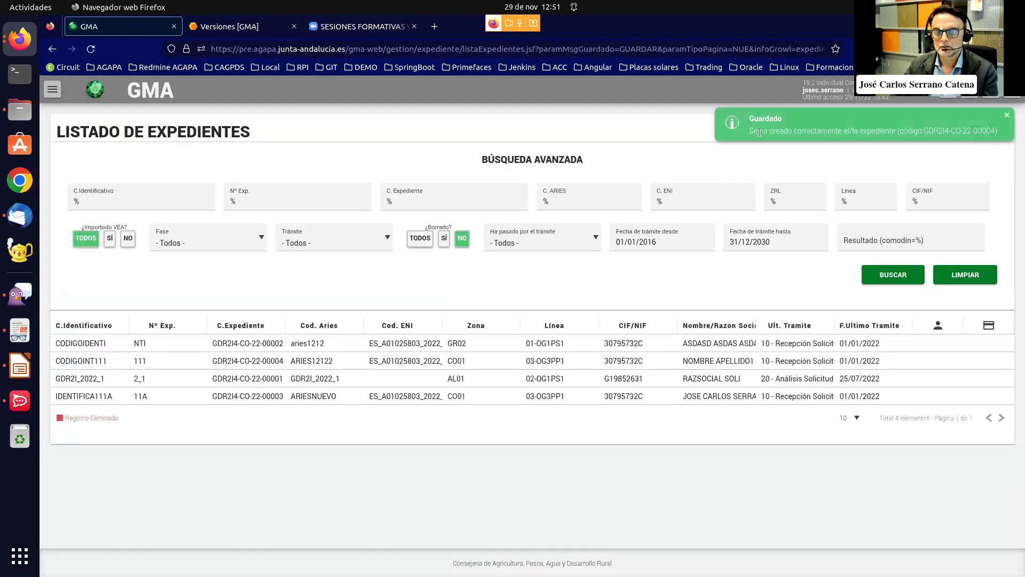
Select the code GDR2I4-CO-22-00004 in the Guardado confirmation message.
{"action": "left_click_drag", "start_coordinate": [752, 132], "coordinate": [1005, 138]}
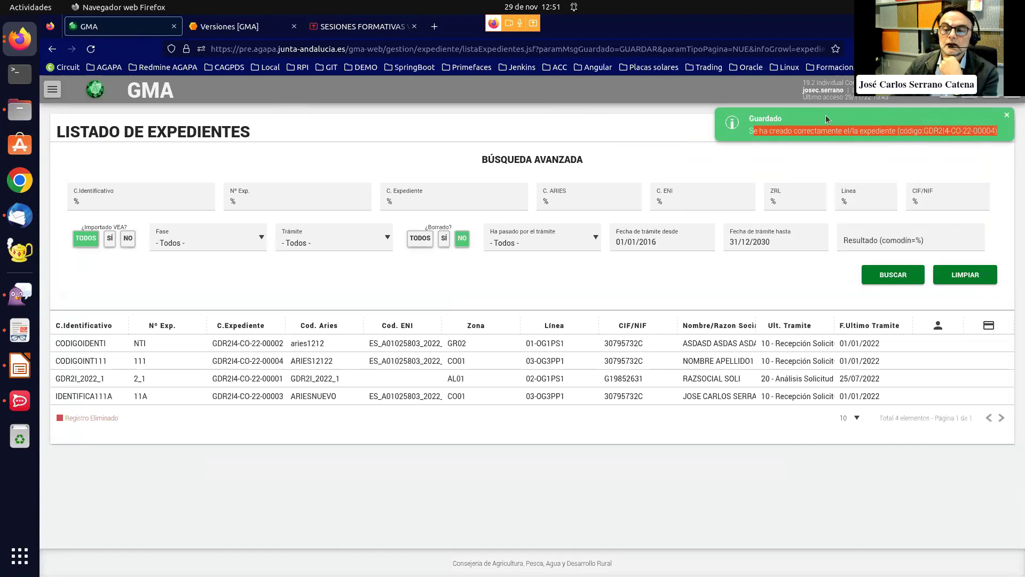
{"action": "left_click", "coordinate": [754, 131], "text": "shift"}
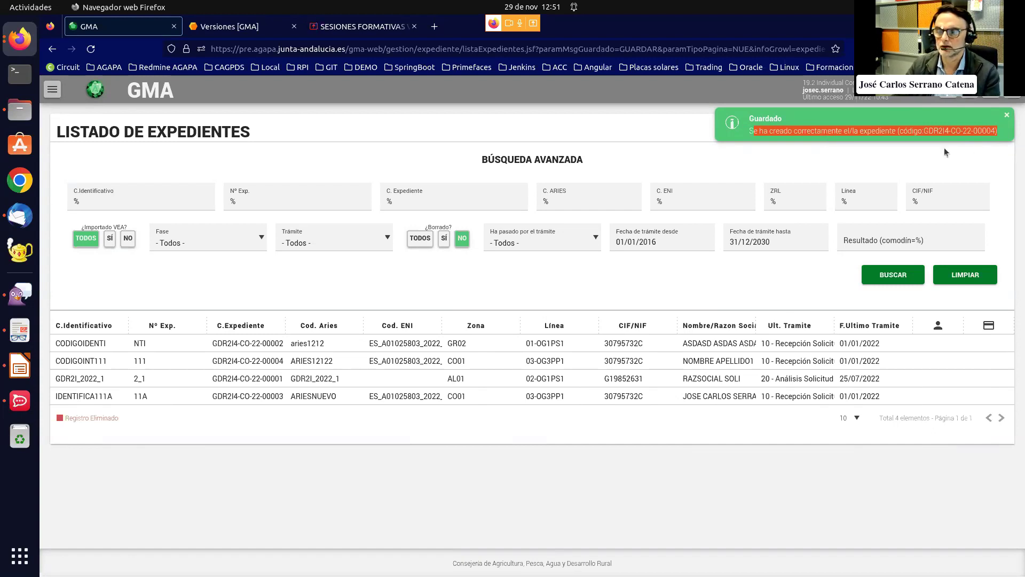
{"action": "left_click", "coordinate": [927, 131]}
{"action": "left_click_drag", "start_coordinate": [924, 131], "coordinate": [995, 131]}
{"action": "key", "text": "ctrl+c"}
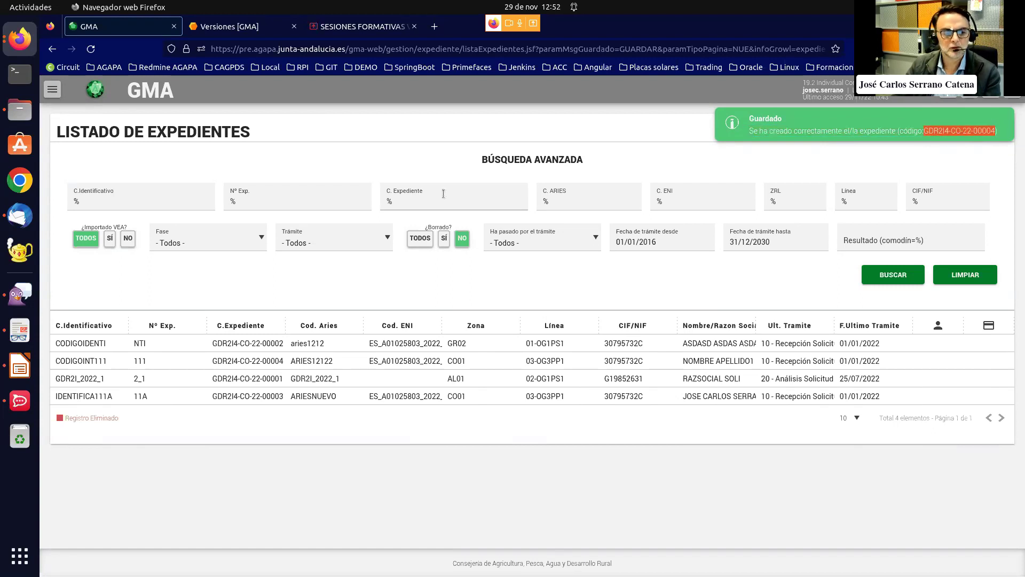
{"action": "left_click", "coordinate": [248, 203]}
{"action": "key", "text": "ctrl+v"}
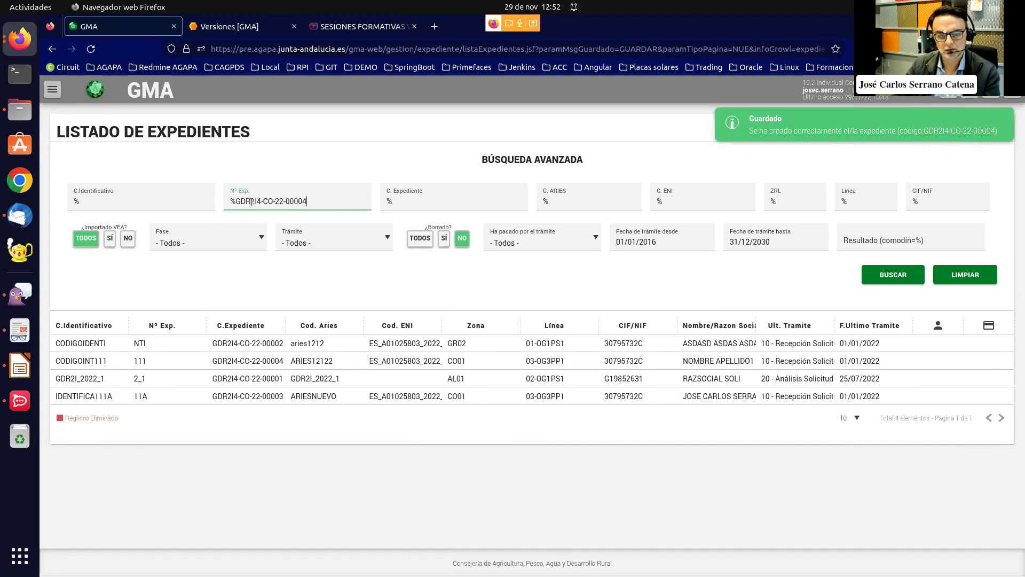
{"action": "left_click", "coordinate": [896, 280]}
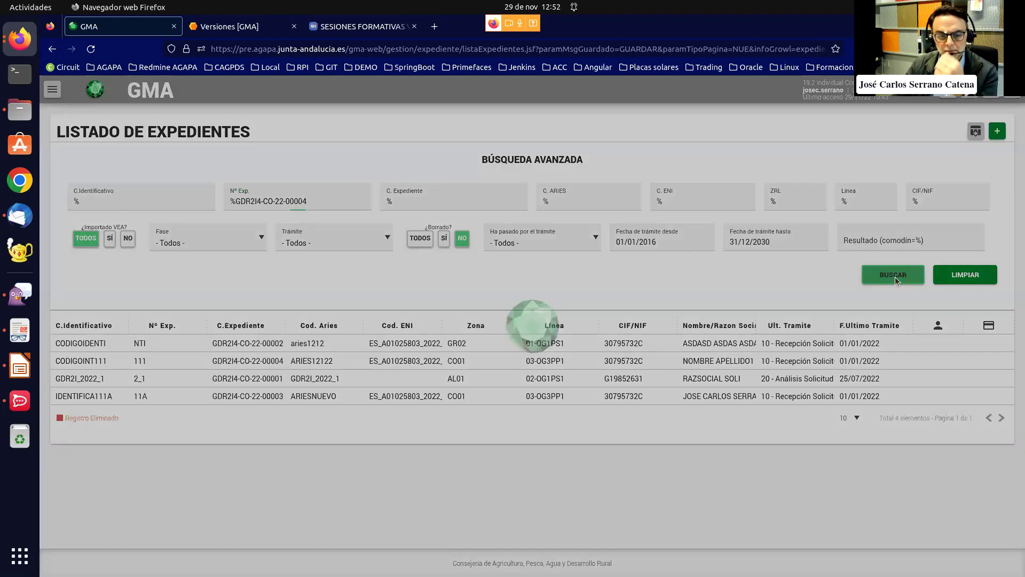
{"action": "left_click", "coordinate": [330, 203]}
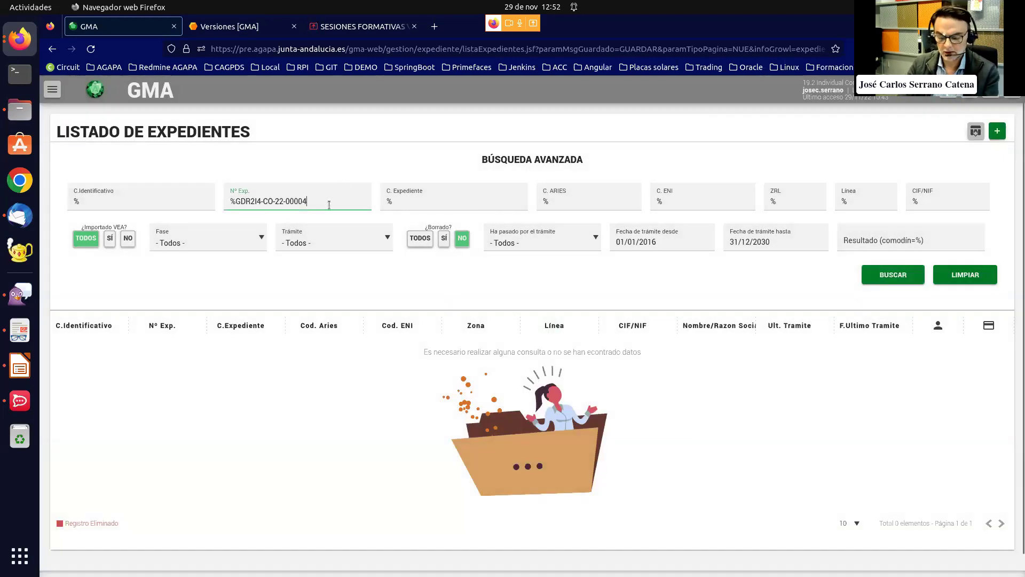
{"action": "type", "text": "%"}
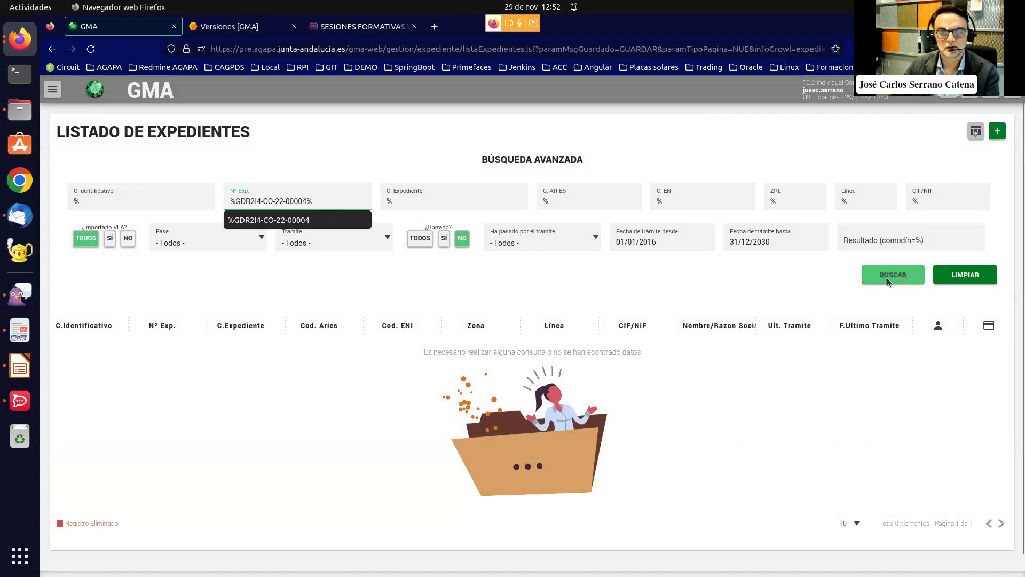
{"action": "left_click_drag", "start_coordinate": [320, 202], "coordinate": [178, 202]}
{"action": "key", "text": "ctrl+c"}
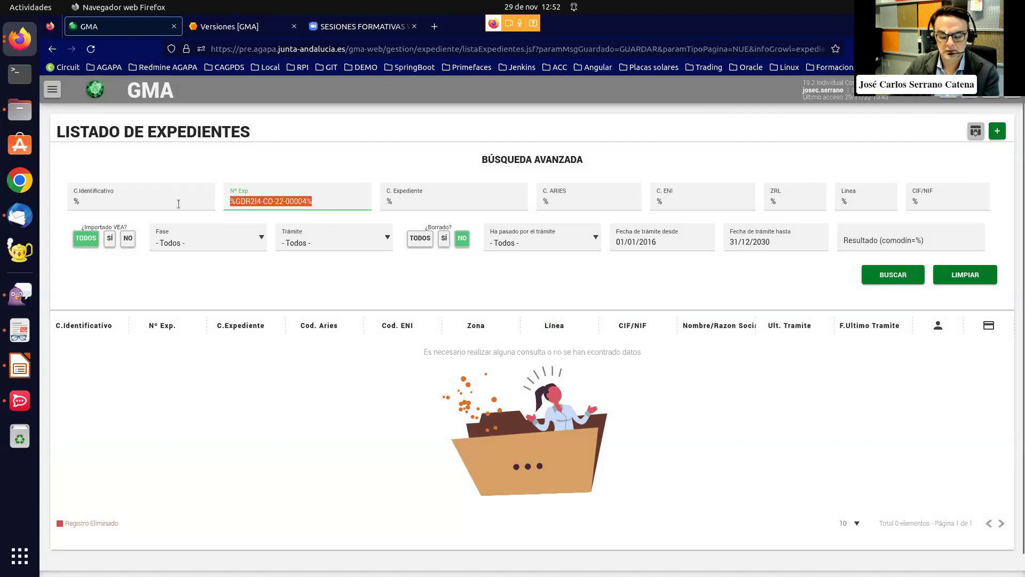
{"action": "key", "text": "BackSpace"}
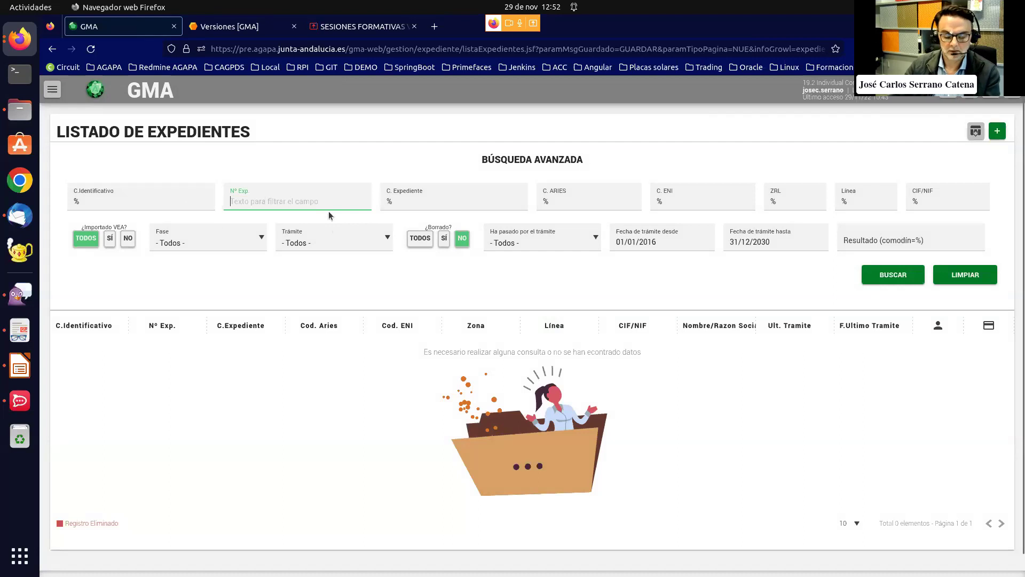
{"action": "left_click", "coordinate": [421, 202]}
{"action": "key", "text": "ctrl+v"}
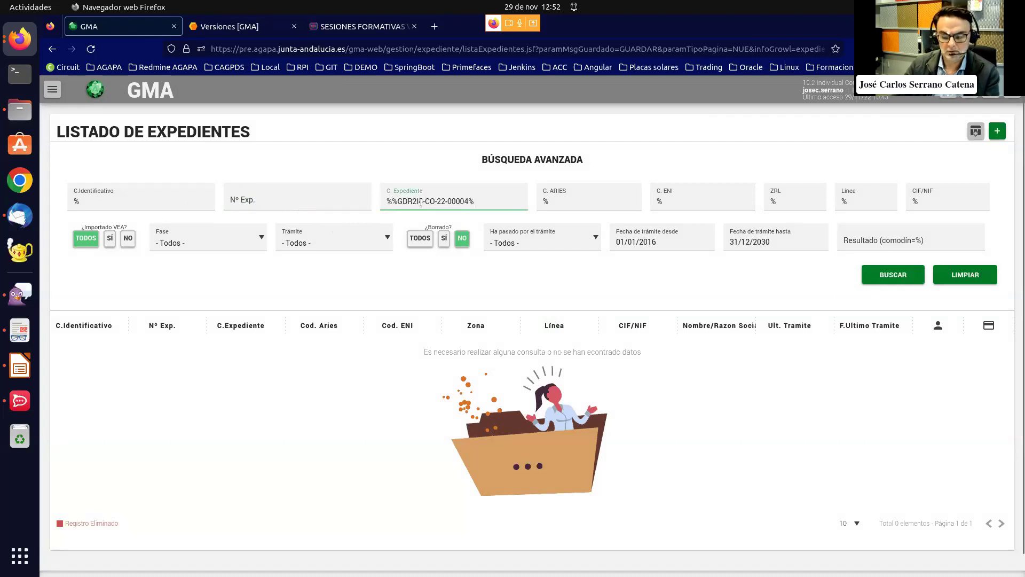
{"action": "left_click", "coordinate": [873, 278]}
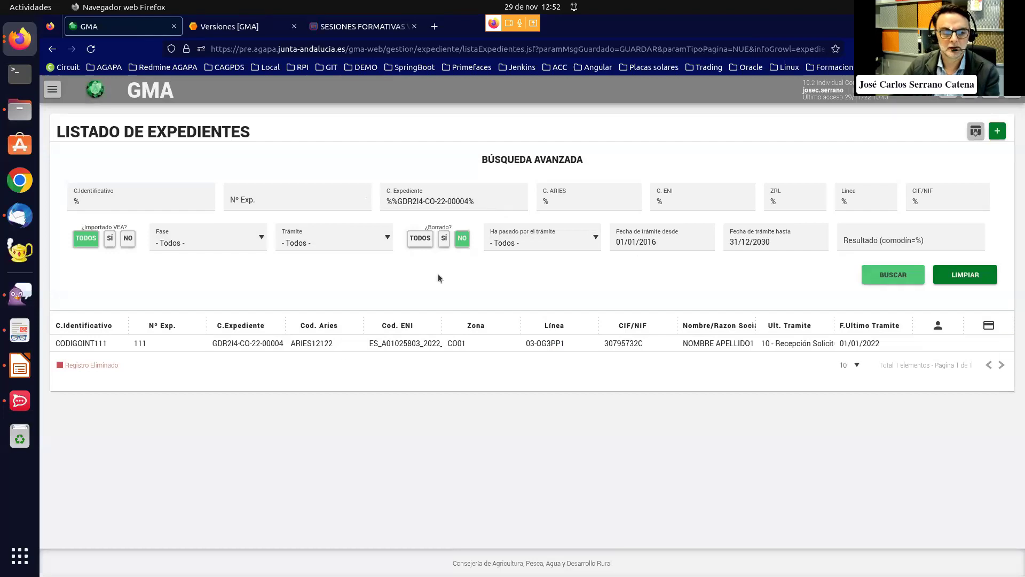
{"action": "mouse_move", "coordinate": [873, 344]}
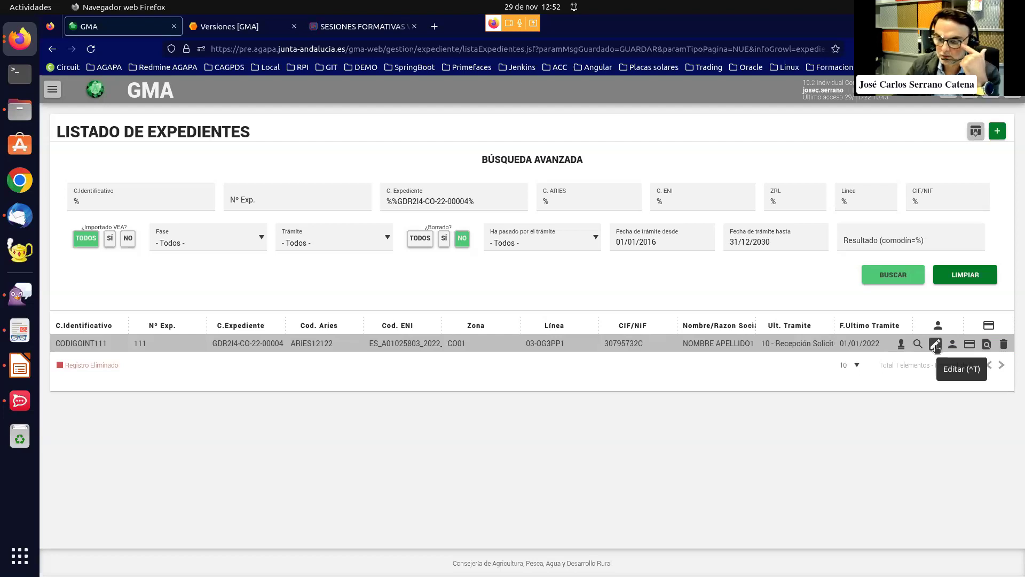
{"action": "left_click", "coordinate": [935, 345]}
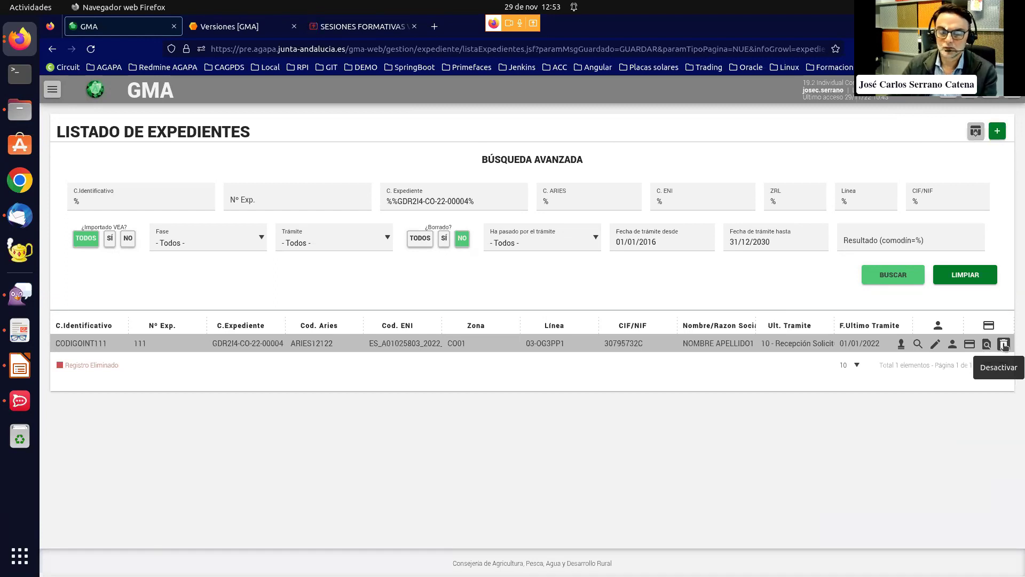
{"action": "left_click", "coordinate": [1004, 345]}
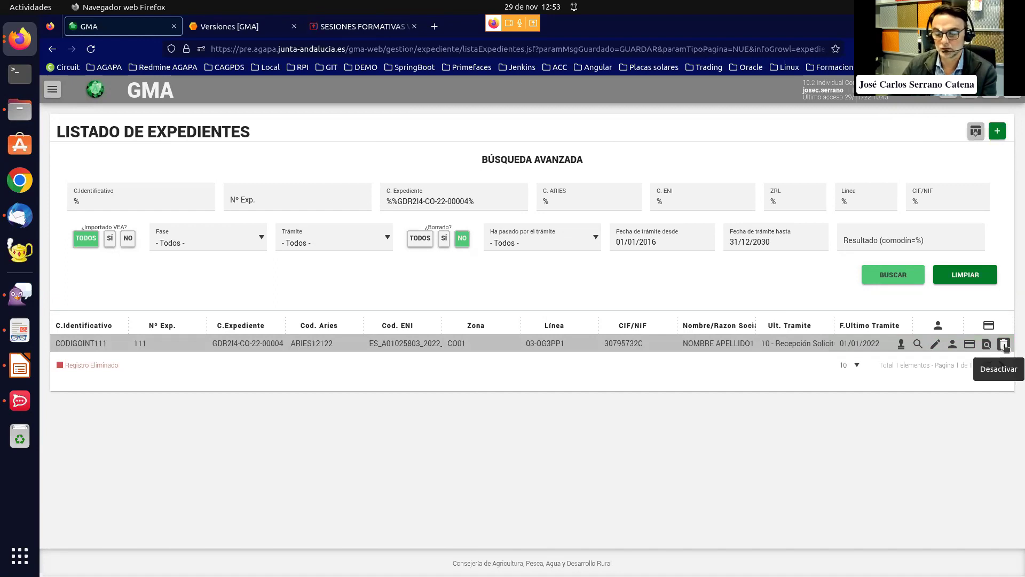
{"action": "left_click", "coordinate": [1005, 346]}
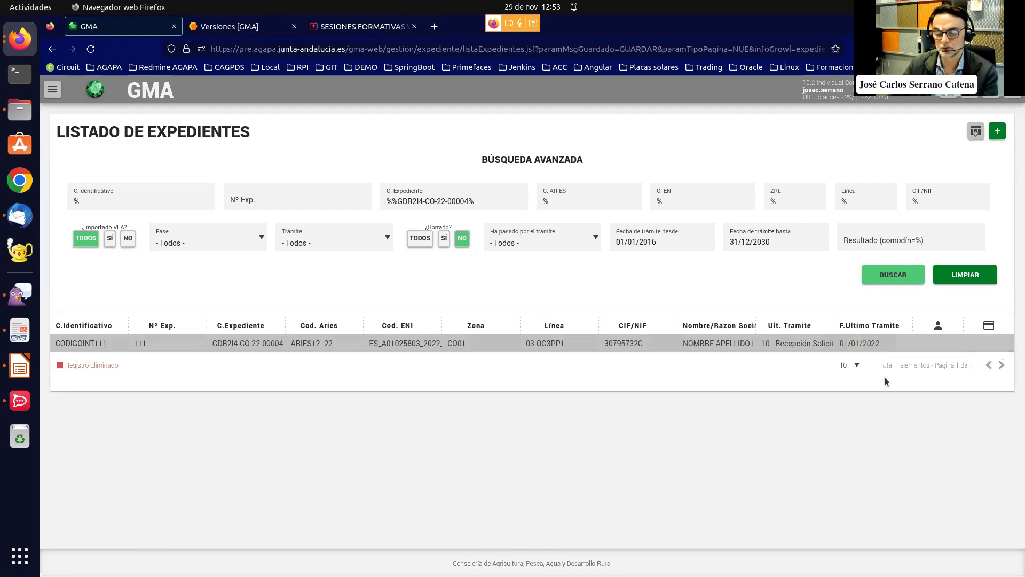
{"action": "mouse_move", "coordinate": [895, 355]}
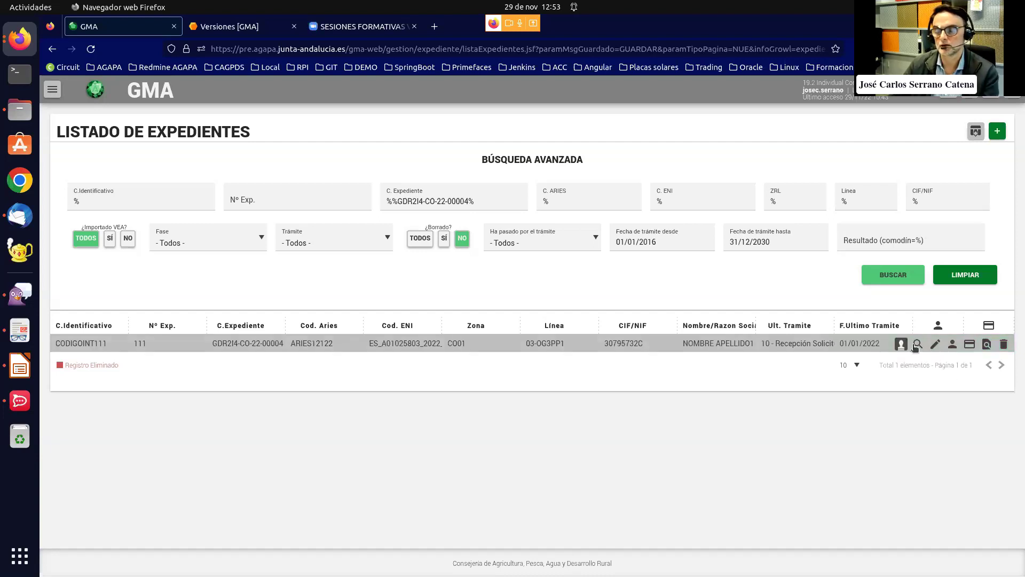
{"action": "left_click", "coordinate": [918, 344]}
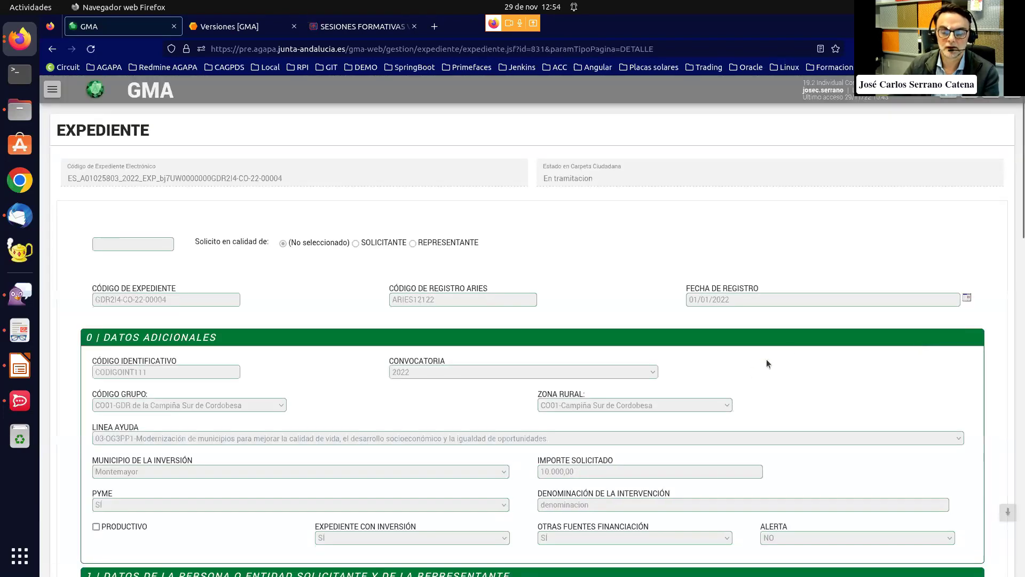
{"action": "scroll", "coordinate": [751, 365], "scroll_direction": "down", "scroll_amount": 10}
{"action": "scroll", "coordinate": [742, 358], "scroll_direction": "down", "scroll_amount": 7}
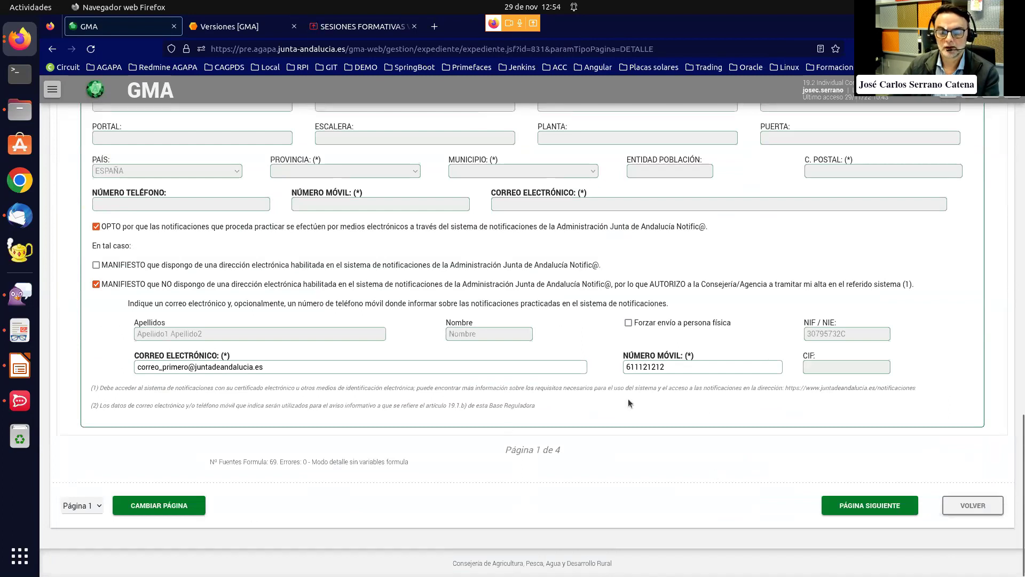
{"action": "left_click", "coordinate": [96, 505]}
{"action": "left_click", "coordinate": [81, 537]}
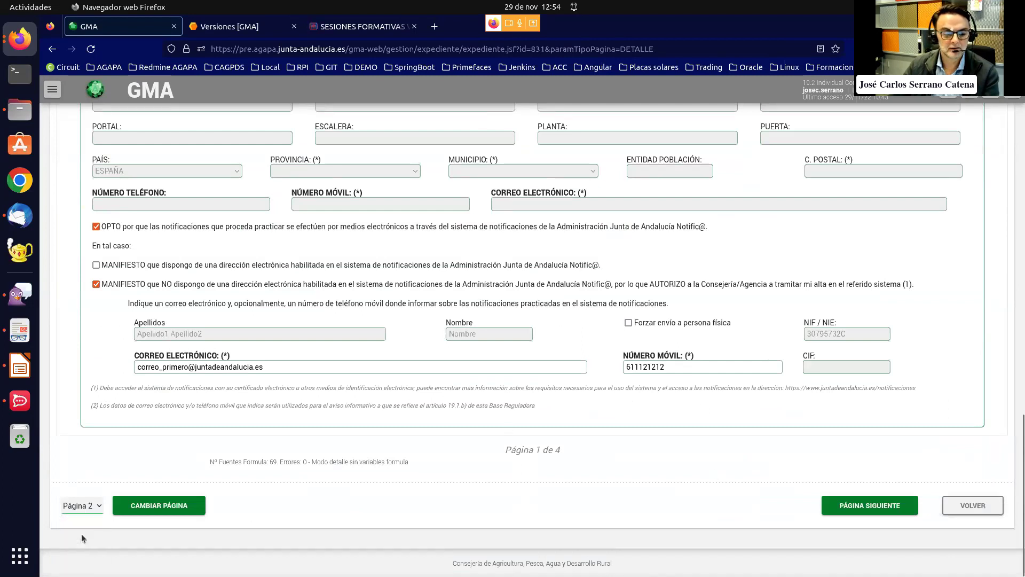
{"action": "left_click", "coordinate": [142, 505]}
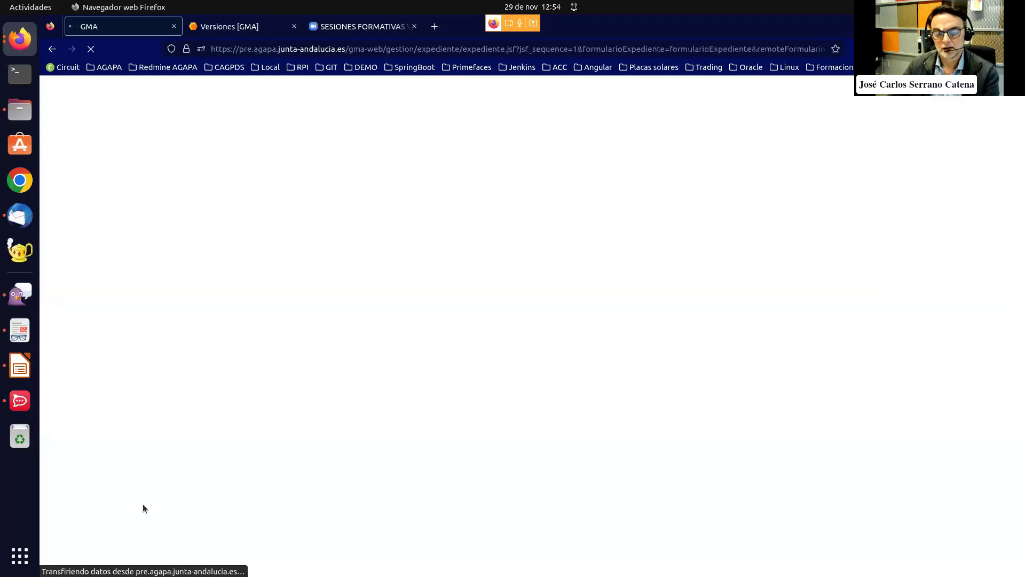
{"action": "scroll", "coordinate": [153, 483], "scroll_direction": "down", "scroll_amount": 10}
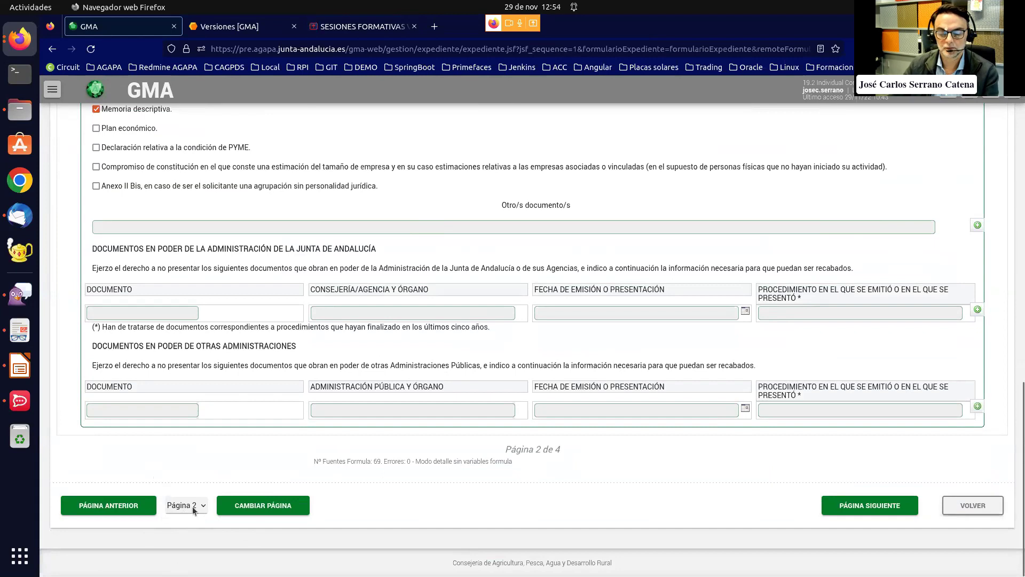
{"action": "left_click", "coordinate": [879, 508]}
{"action": "scroll", "coordinate": [822, 488], "scroll_direction": "down", "scroll_amount": 15}
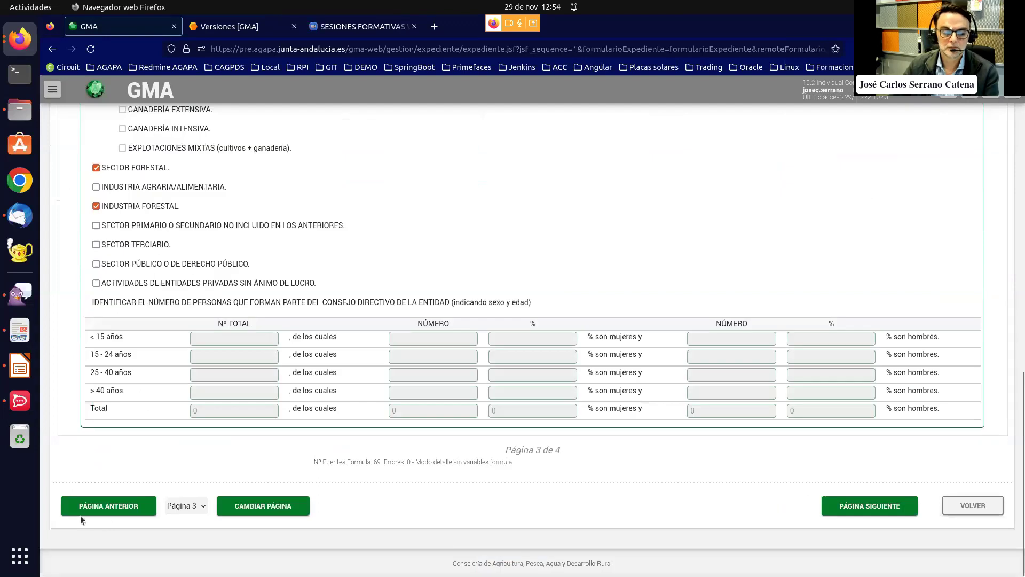
{"action": "left_click", "coordinate": [188, 506]}
{"action": "left_click", "coordinate": [462, 484]}
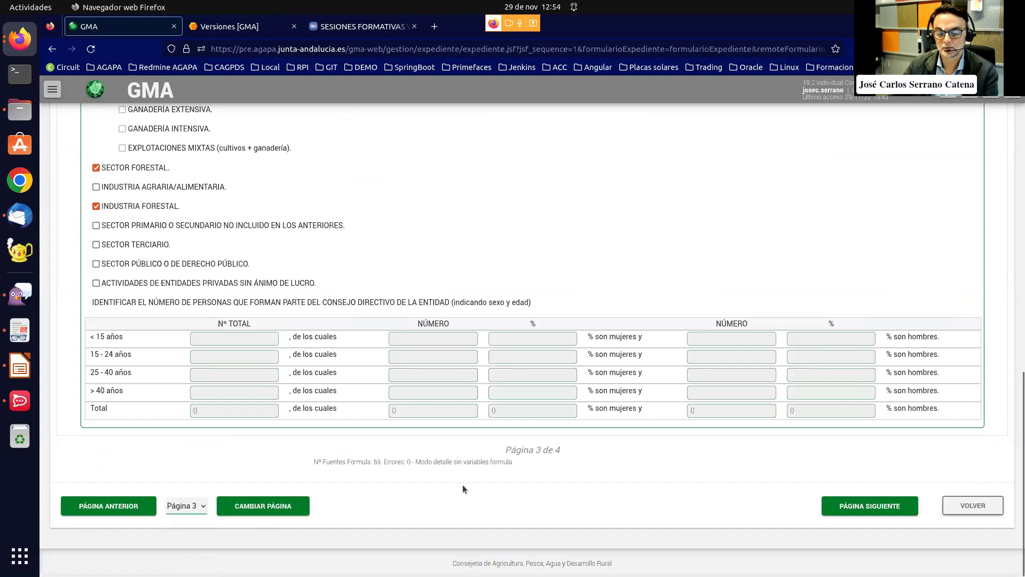
{"action": "left_click", "coordinate": [956, 505]}
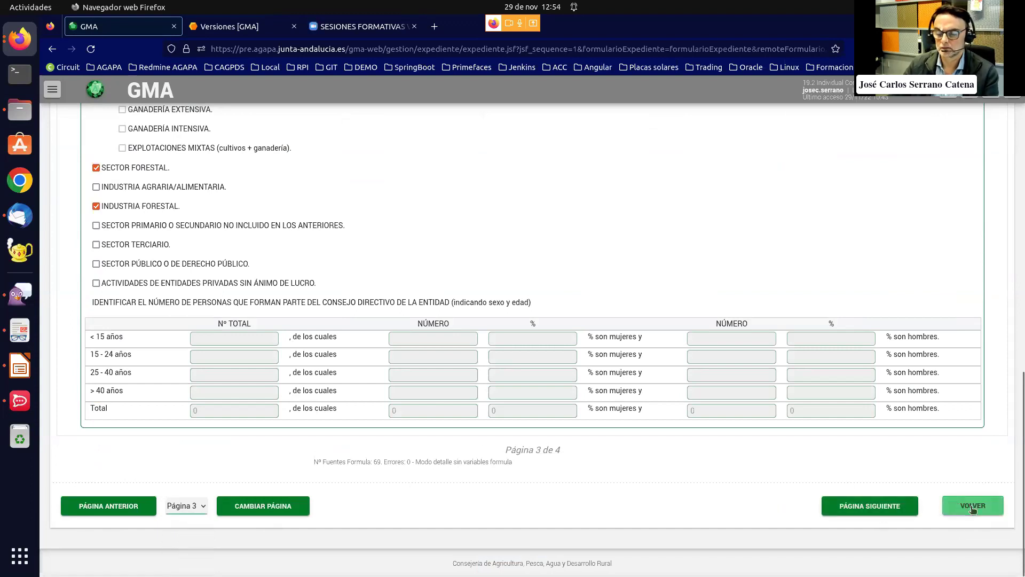
{"action": "left_click", "coordinate": [206, 506]}
{"action": "left_click", "coordinate": [179, 563]}
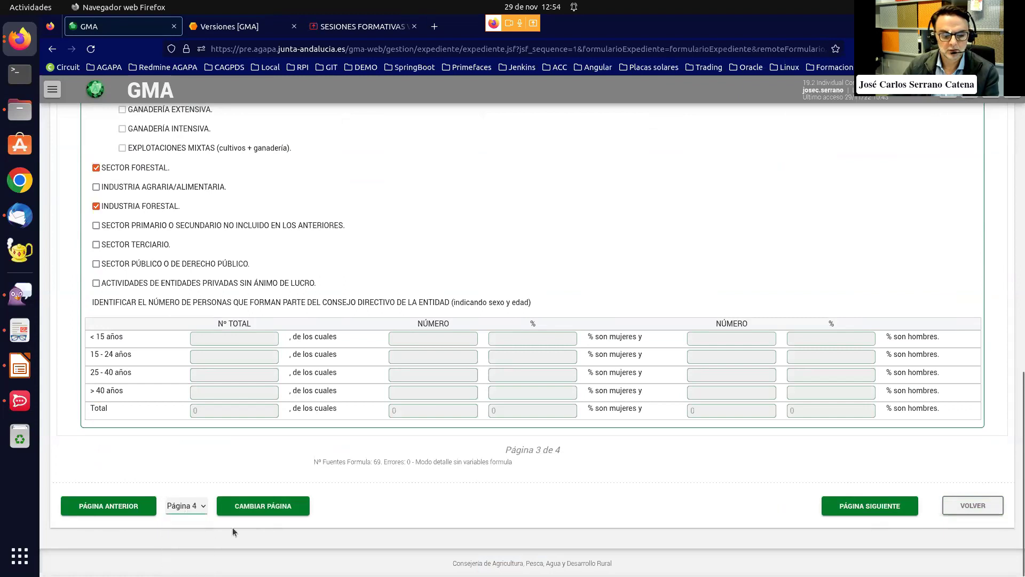
{"action": "left_click", "coordinate": [274, 508]}
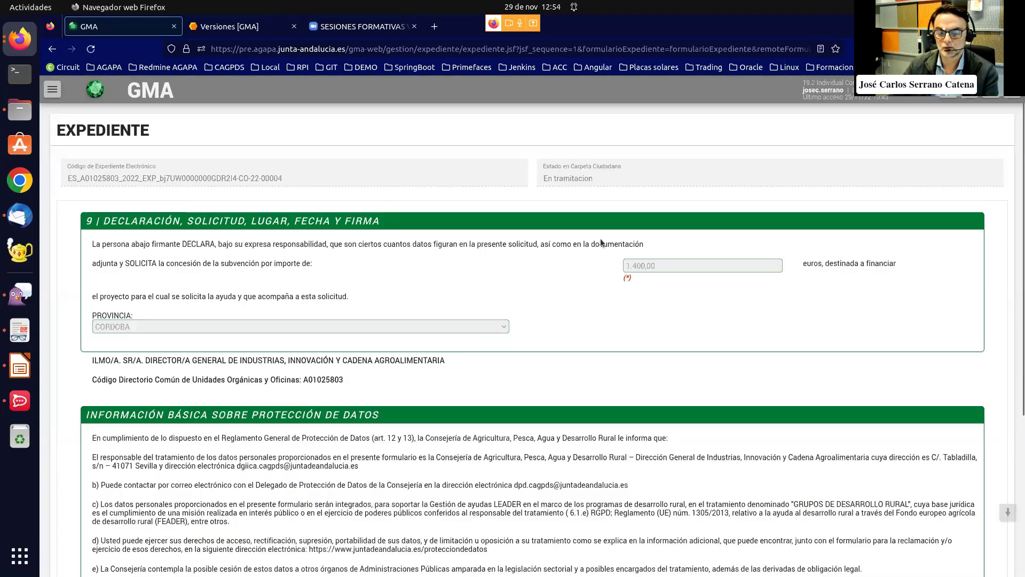
{"action": "scroll", "coordinate": [593, 357], "scroll_direction": "down", "scroll_amount": 5}
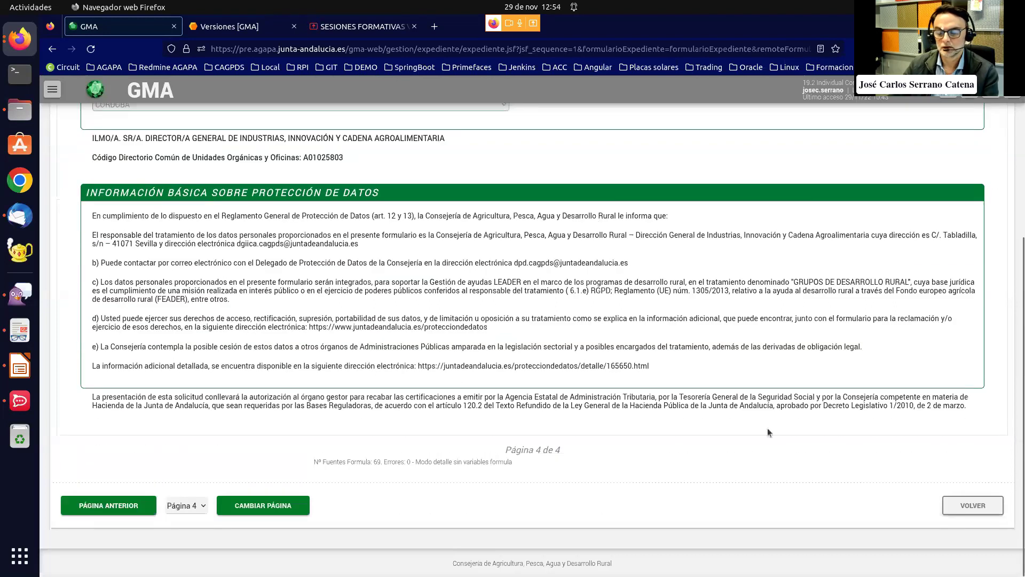
{"action": "left_click", "coordinate": [995, 510]}
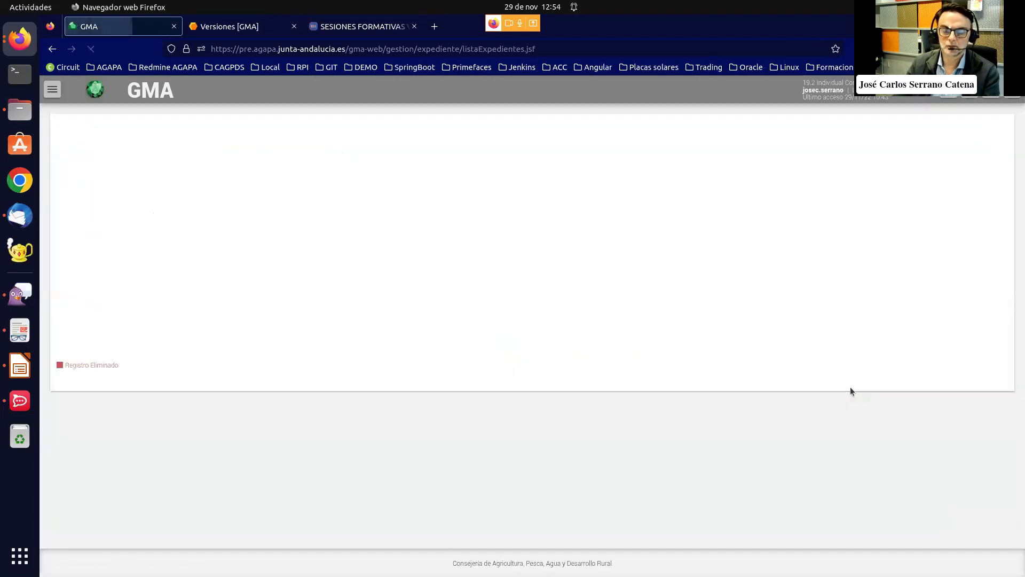
Open the expediente for editing and append 11 to APELLIDO 1 and 22 to APELLIDO 2.
{"action": "mouse_move", "coordinate": [910, 342]}
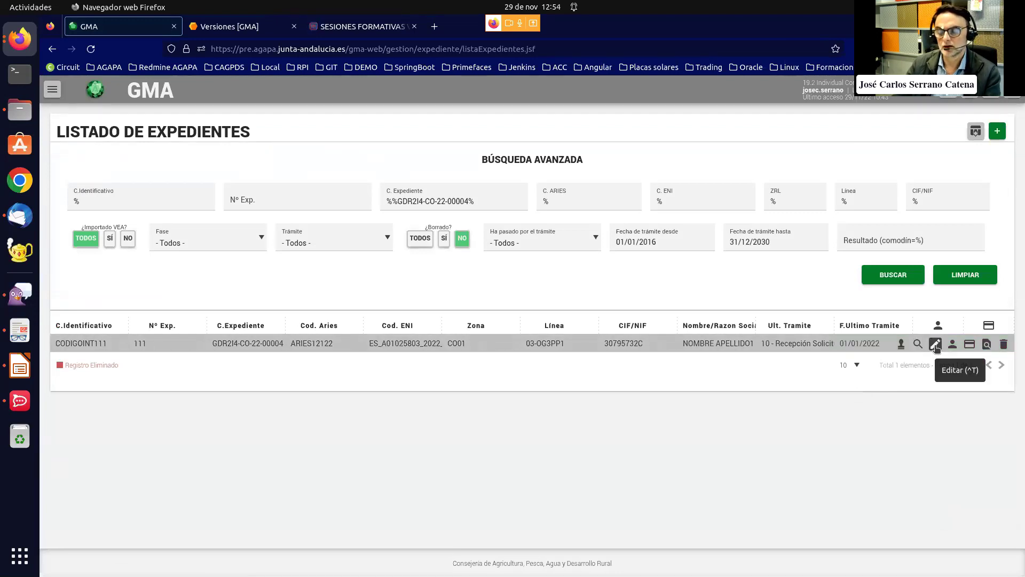
{"action": "left_click", "coordinate": [935, 345]}
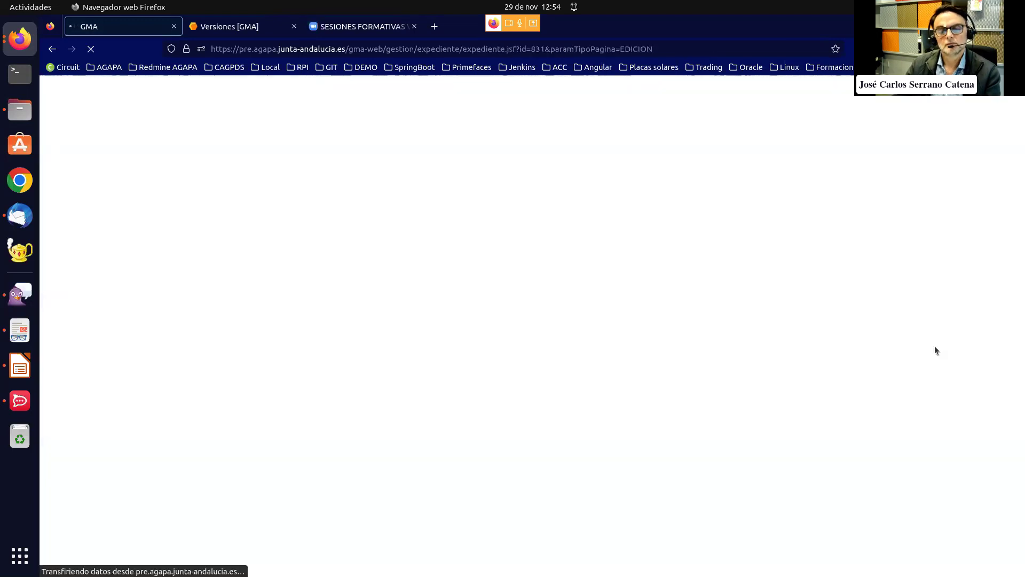
{"action": "scroll", "coordinate": [418, 370], "scroll_direction": "down", "scroll_amount": 3}
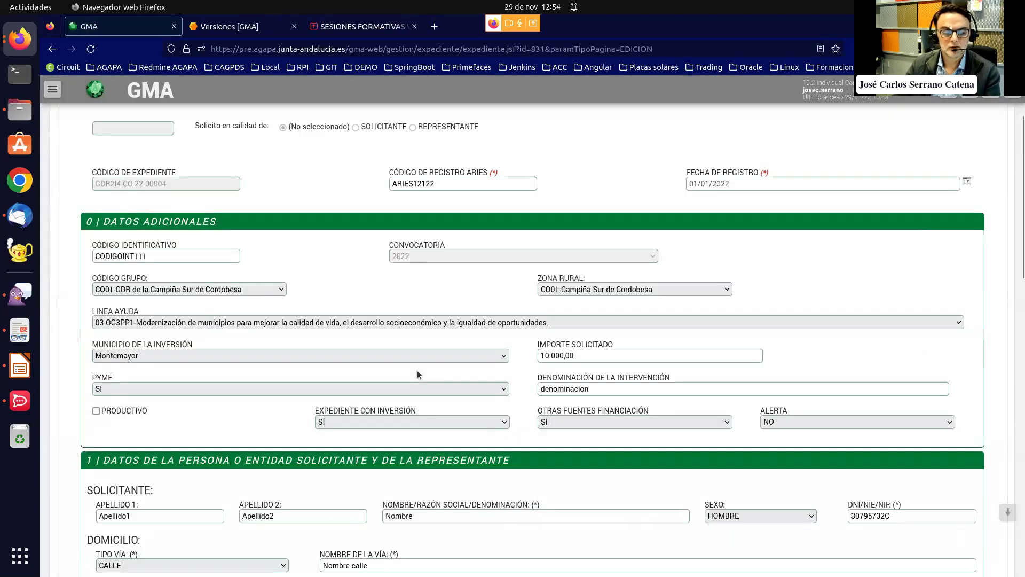
{"action": "scroll", "coordinate": [417, 372], "scroll_direction": "down", "scroll_amount": 3}
{"action": "left_click", "coordinate": [340, 328]}
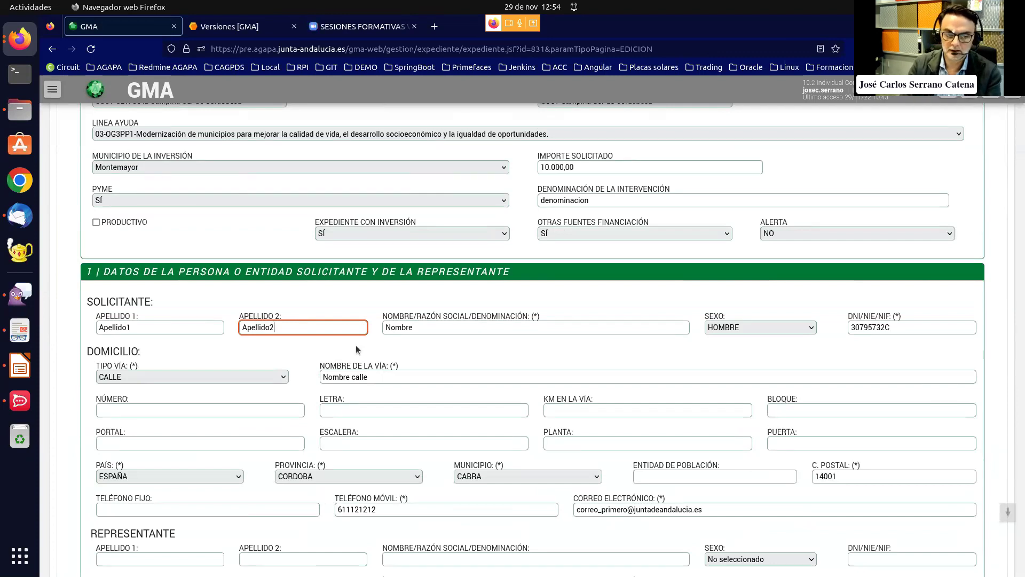
{"action": "type", "text": "22"}
{"action": "left_click", "coordinate": [158, 325]}
{"action": "type", "text": "11"}
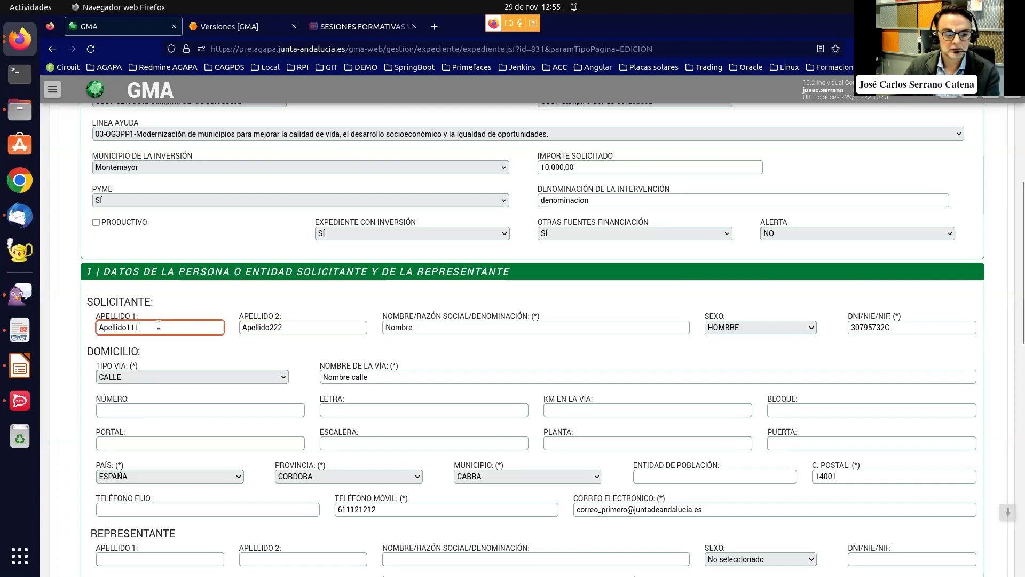
Jump the edit form to its final page, Página 4 of 4.
{"action": "scroll", "coordinate": [678, 367], "scroll_direction": "down", "scroll_amount": 15}
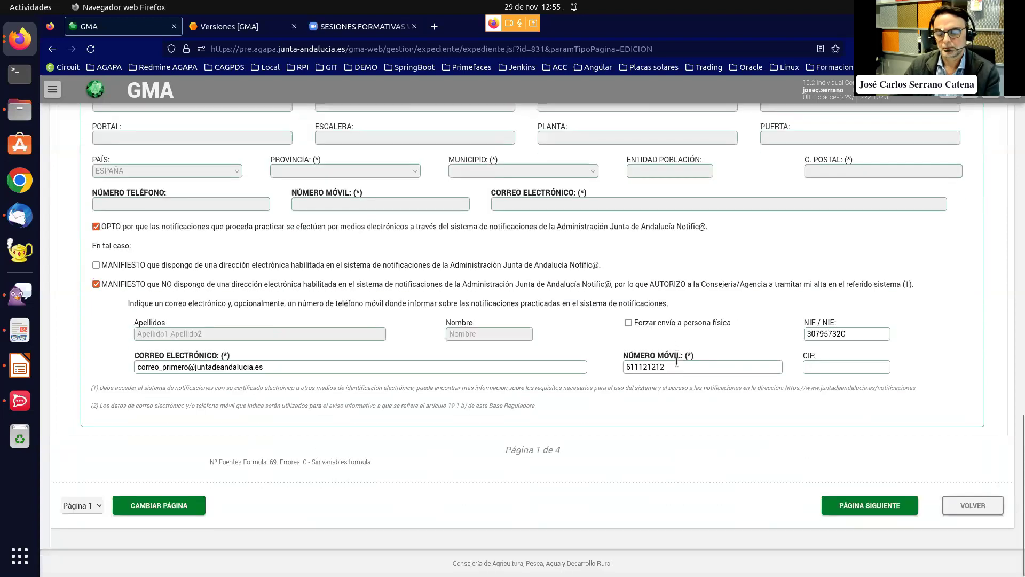
{"action": "left_click", "coordinate": [94, 505]}
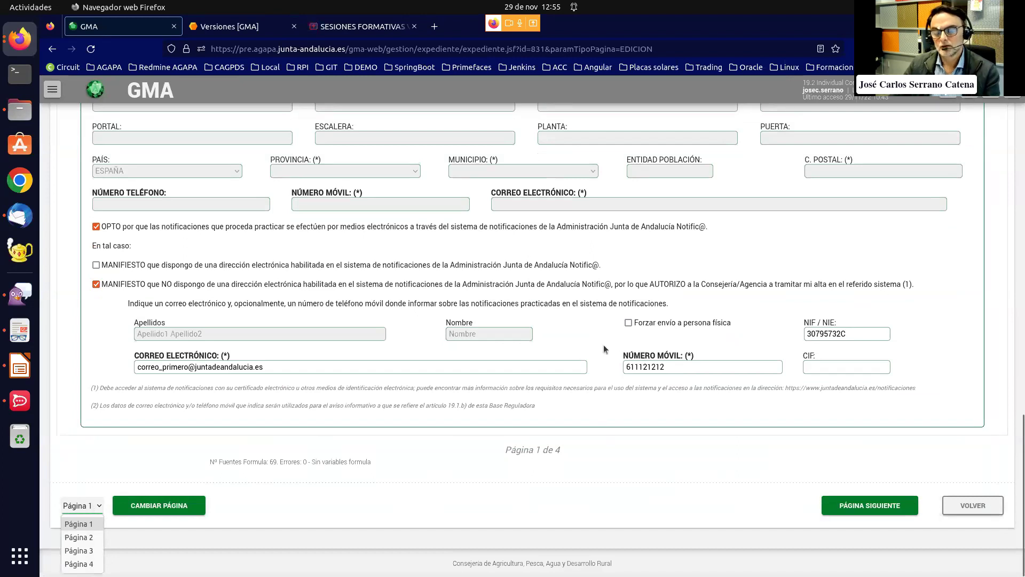
{"action": "left_click", "coordinate": [79, 565]}
{"action": "left_click", "coordinate": [180, 509]}
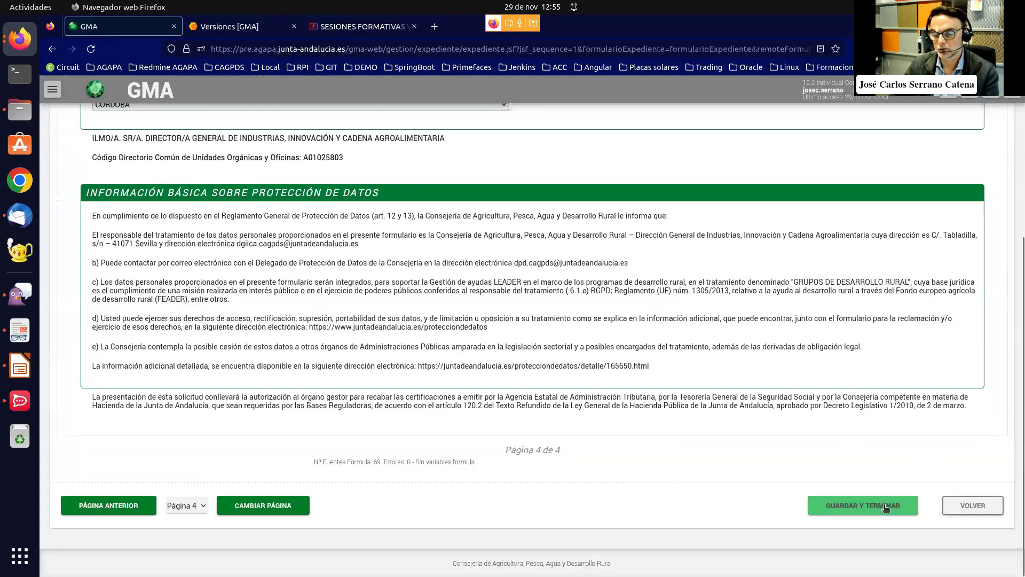
Save and finish the edit, confirming with the reason 'Motivo de ejemplo'.
{"action": "left_click", "coordinate": [884, 506]}
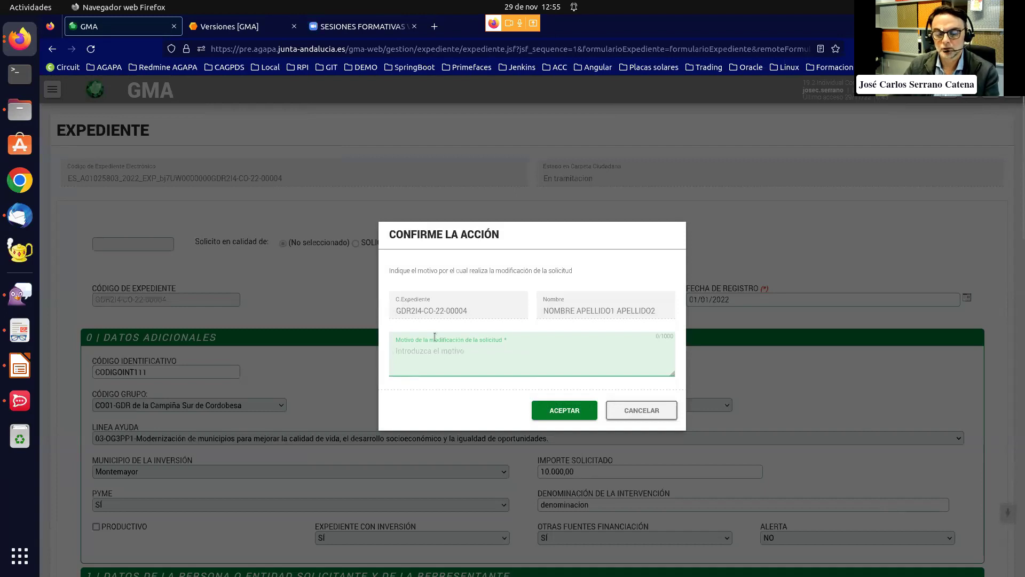
{"action": "type", "text": "Motivo de ejemplo"}
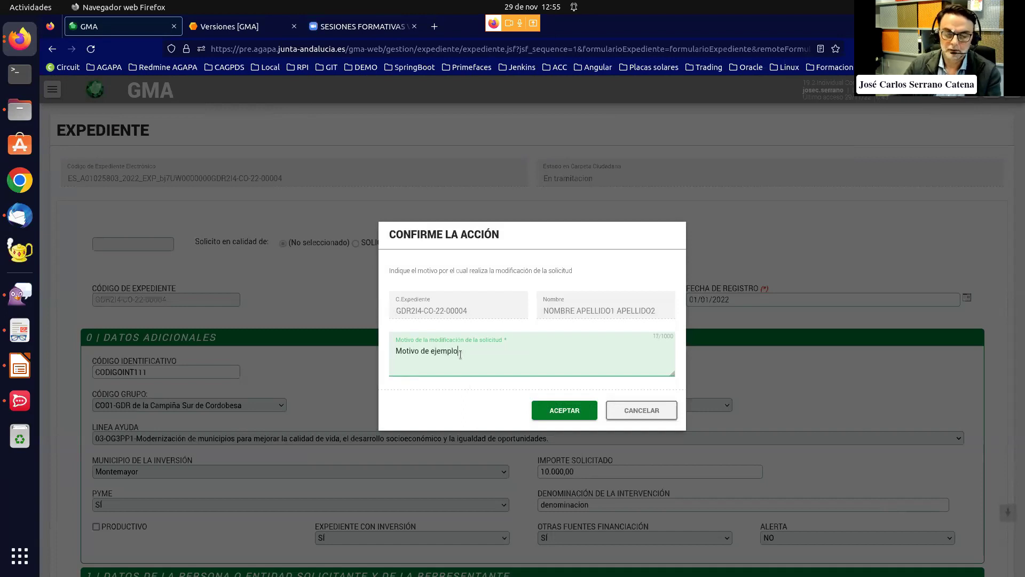
{"action": "left_click", "coordinate": [564, 416]}
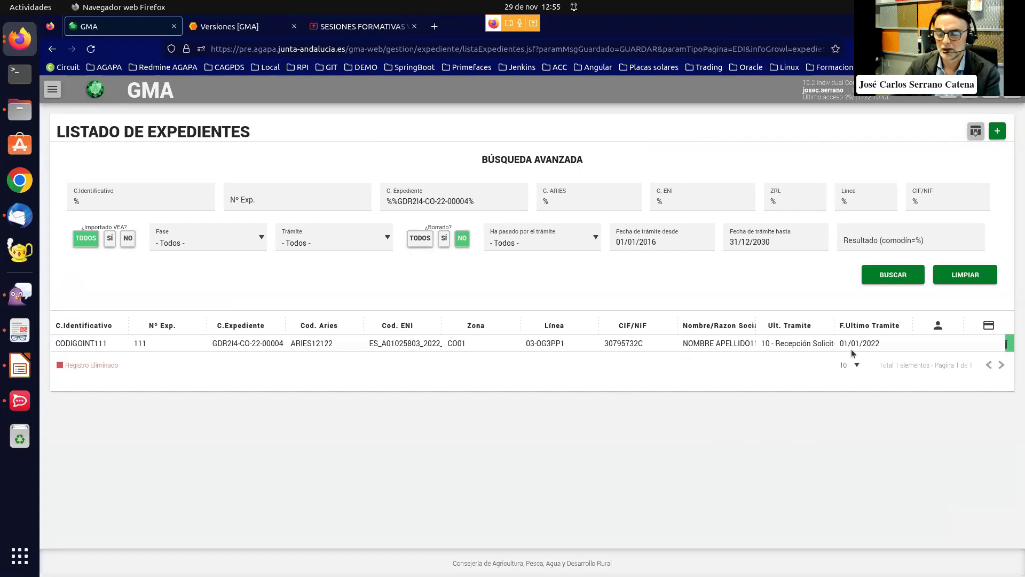
{"action": "mouse_move", "coordinate": [954, 346]}
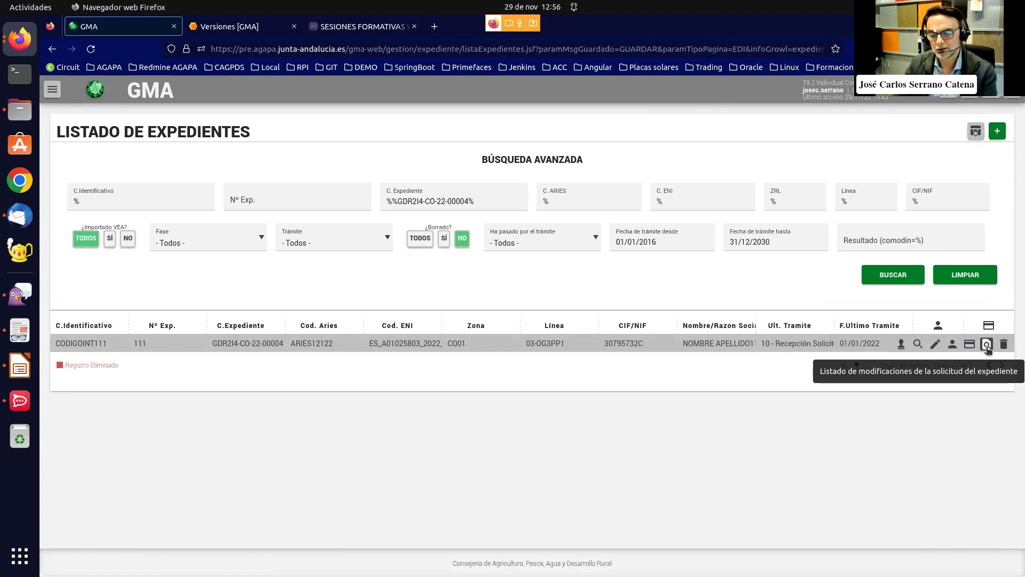
{"action": "left_click", "coordinate": [987, 345]}
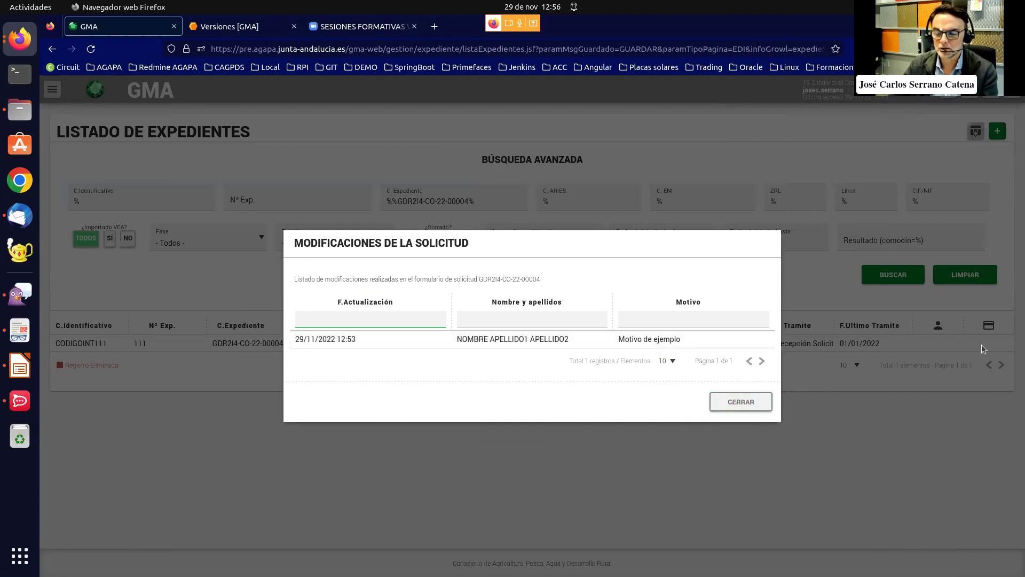
{"action": "left_click_drag", "start_coordinate": [293, 339], "coordinate": [700, 339]}
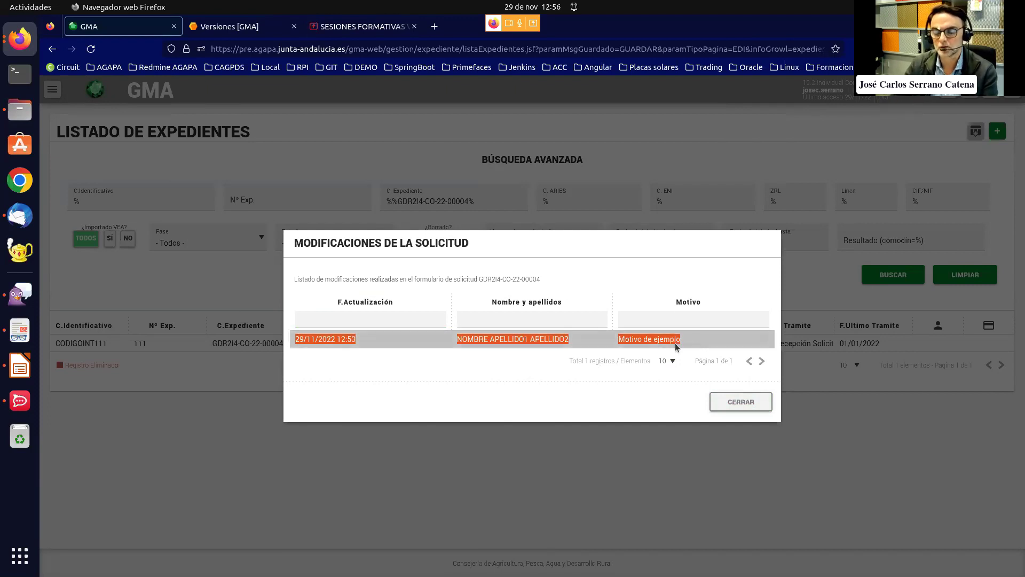
{"action": "left_click", "coordinate": [741, 404]}
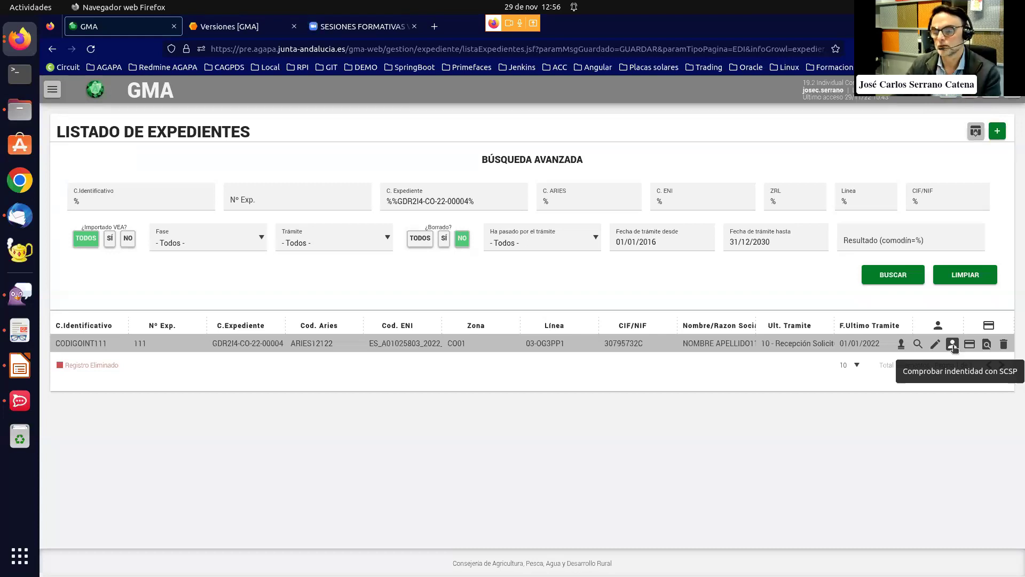
Request and confirm an SCSP identity check of the applicant, and rerun the expediente search.
{"action": "left_click", "coordinate": [953, 344]}
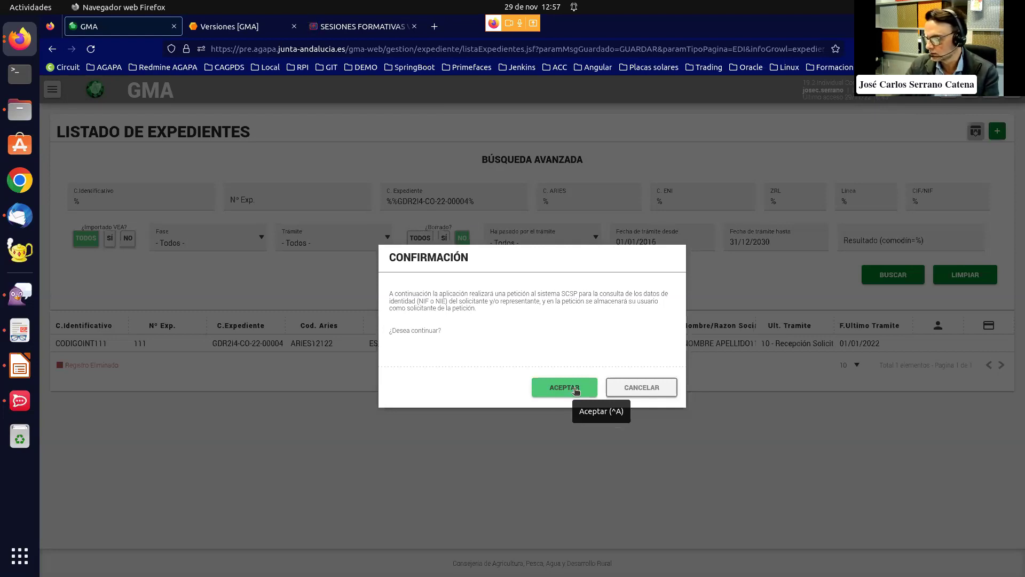
{"action": "left_click", "coordinate": [575, 391]}
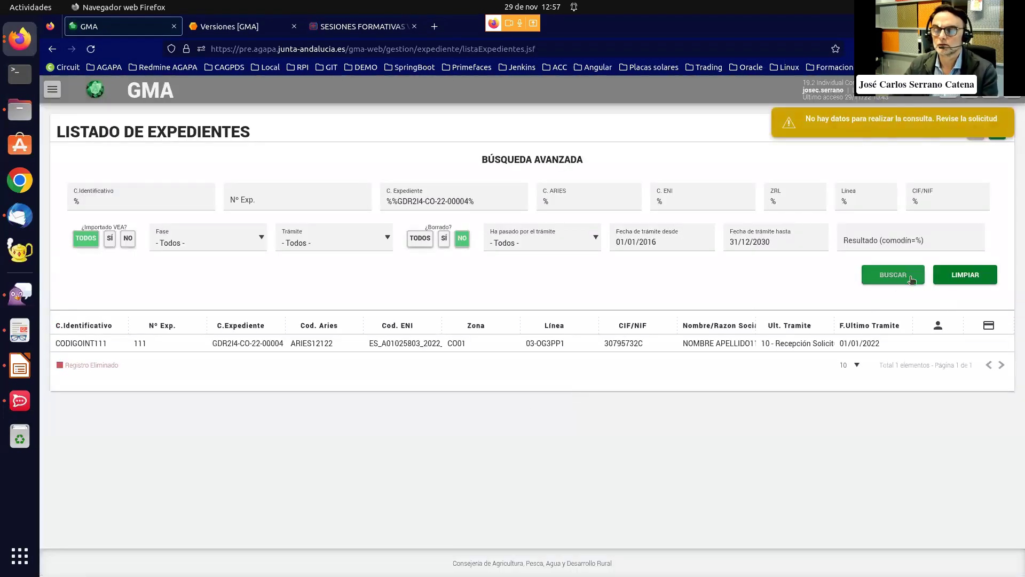
{"action": "left_click", "coordinate": [891, 283]}
Request the holder's Social Security payment check and dismiss the resulting 500 server error.
{"action": "mouse_move", "coordinate": [961, 348]}
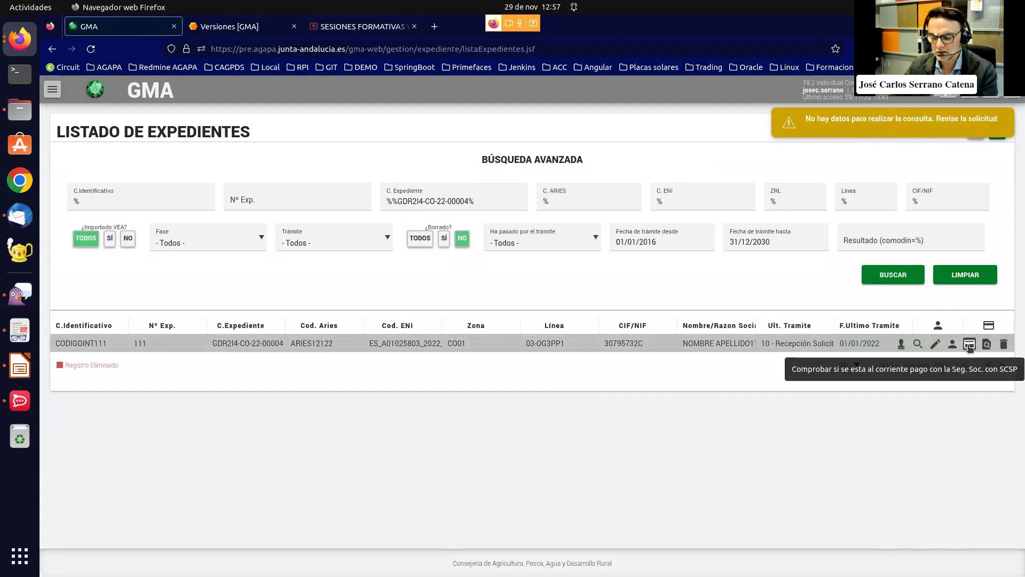
{"action": "left_click", "coordinate": [969, 345]}
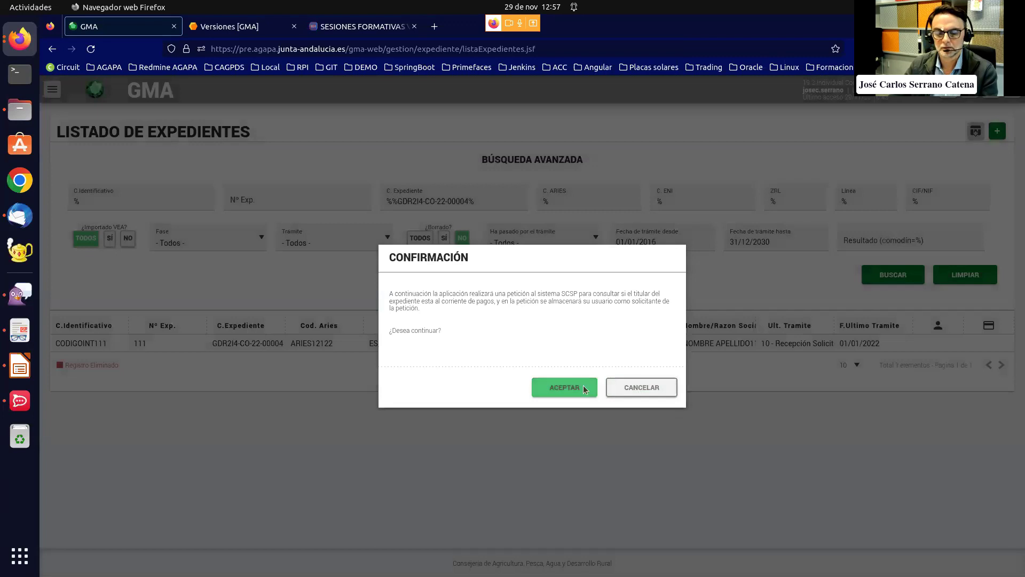
{"action": "left_click", "coordinate": [584, 386]}
{"action": "mouse_move", "coordinate": [494, 129]}
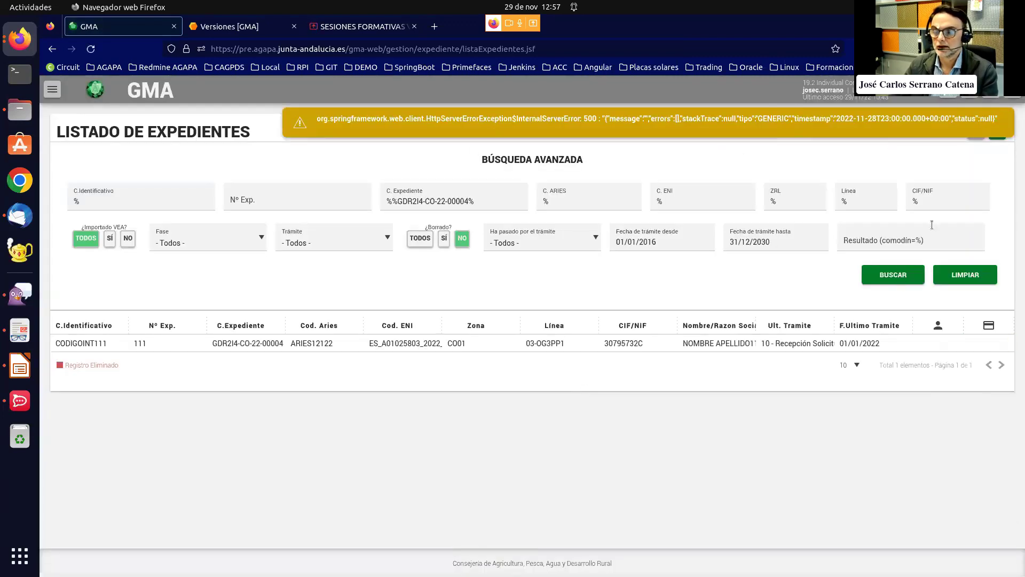
{"action": "left_click", "coordinate": [1007, 115]}
{"action": "mouse_move", "coordinate": [970, 345]}
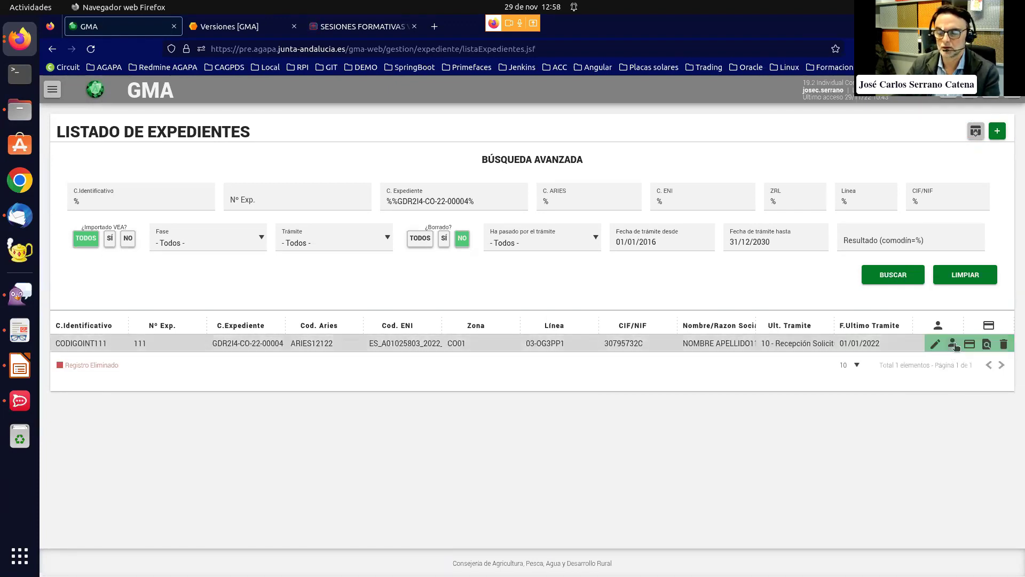
Clear all search filters back to % and list all four expedientes.
{"action": "left_click", "coordinate": [953, 344]}
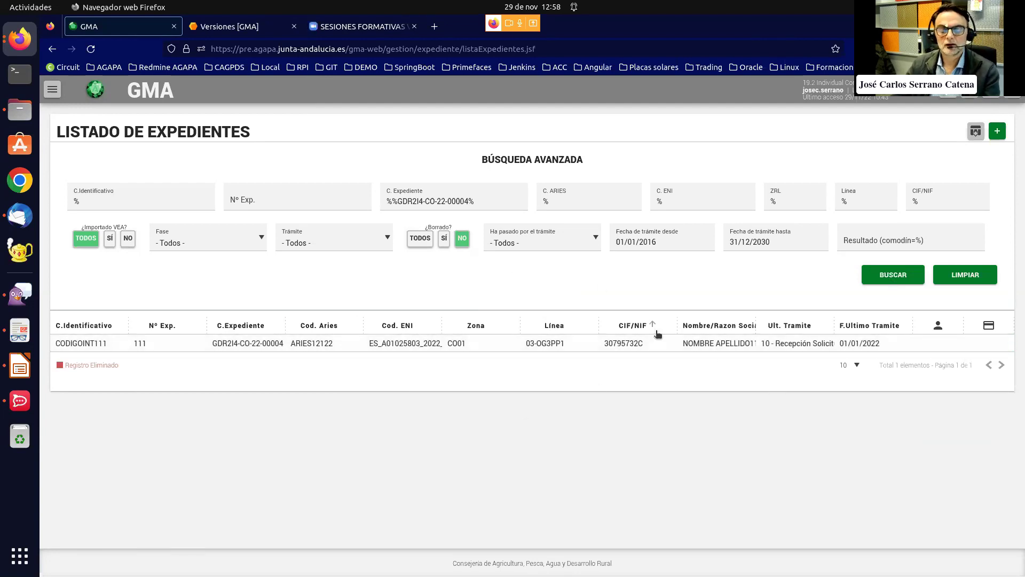
{"action": "mouse_move", "coordinate": [908, 346]}
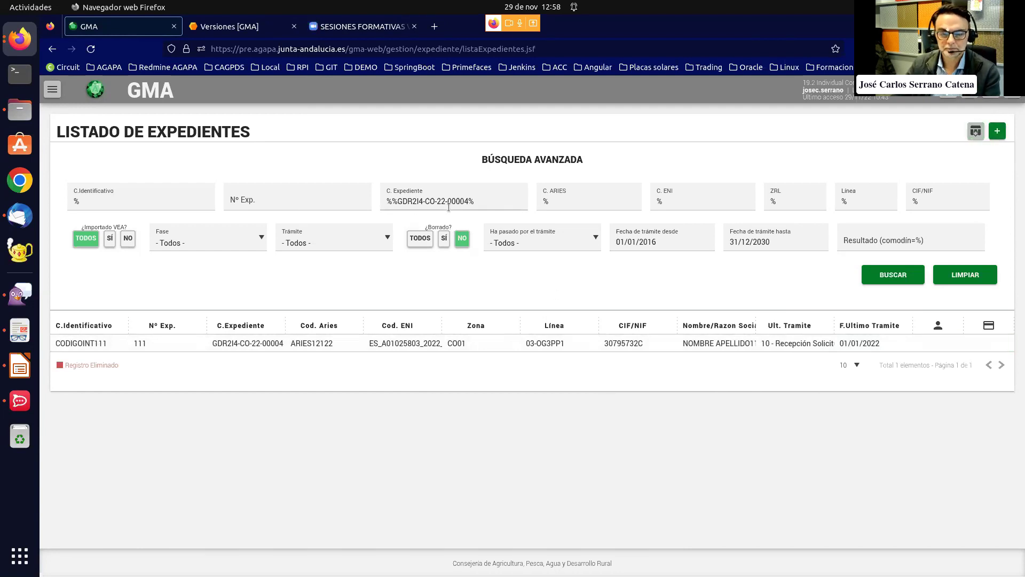
{"action": "left_click", "coordinate": [966, 279]}
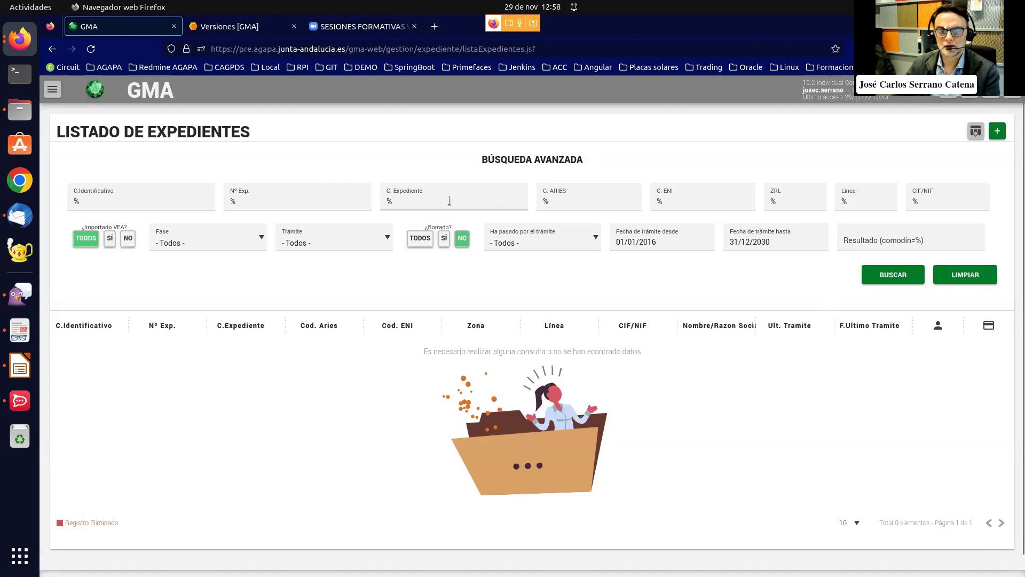
{"action": "left_click", "coordinate": [882, 274]}
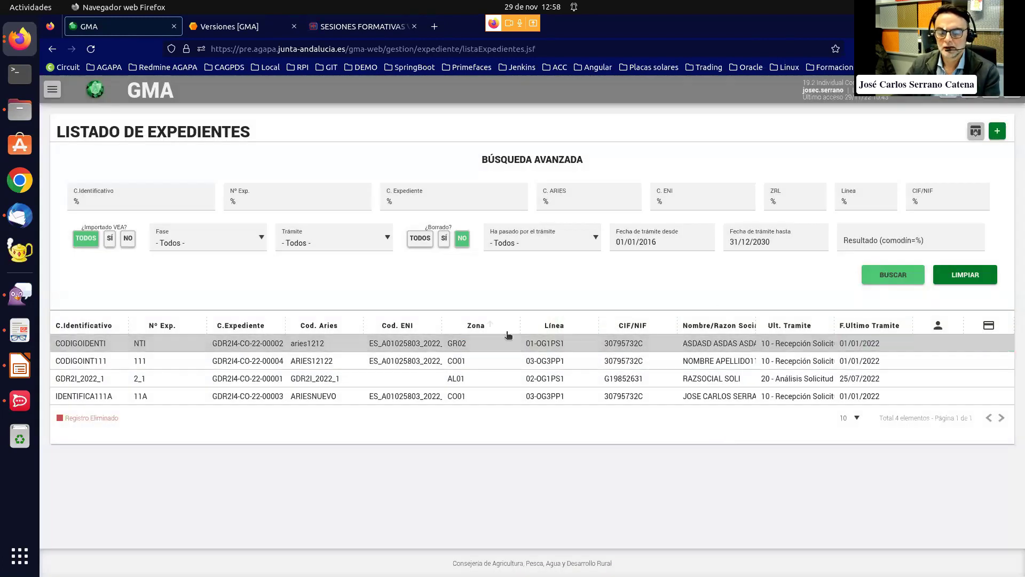
Sort the list by several columns, finishing ascending by Cod. Aries.
{"action": "mouse_move", "coordinate": [642, 395]}
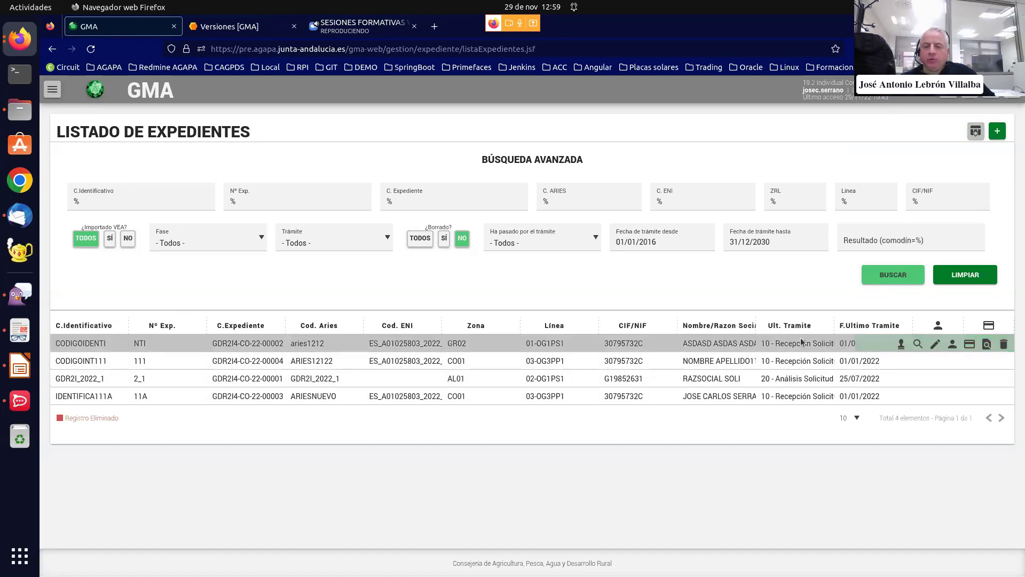
{"action": "left_click", "coordinate": [860, 326]}
{"action": "left_click", "coordinate": [863, 325]}
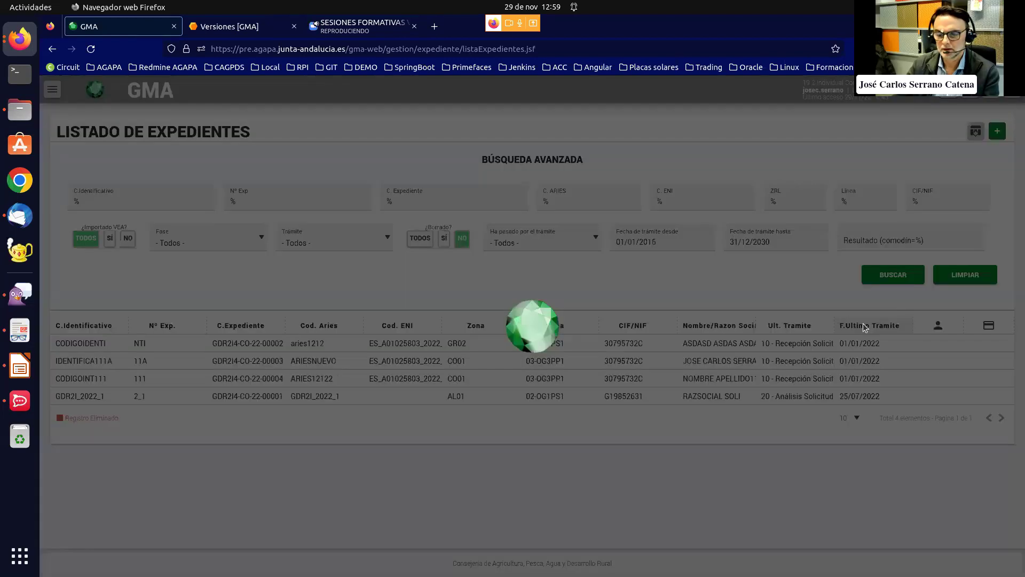
{"action": "left_click", "coordinate": [865, 325]}
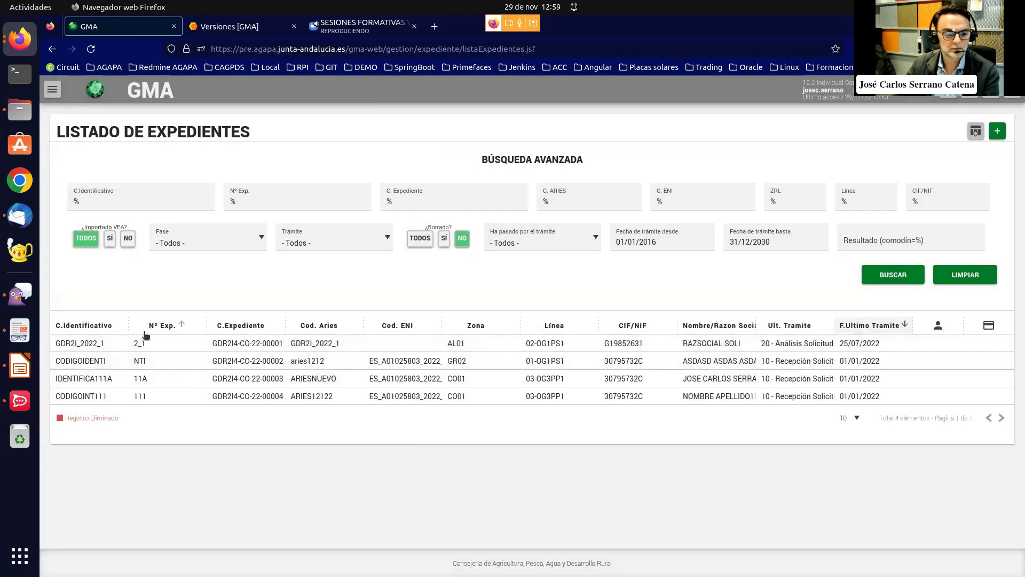
{"action": "left_click", "coordinate": [99, 327]}
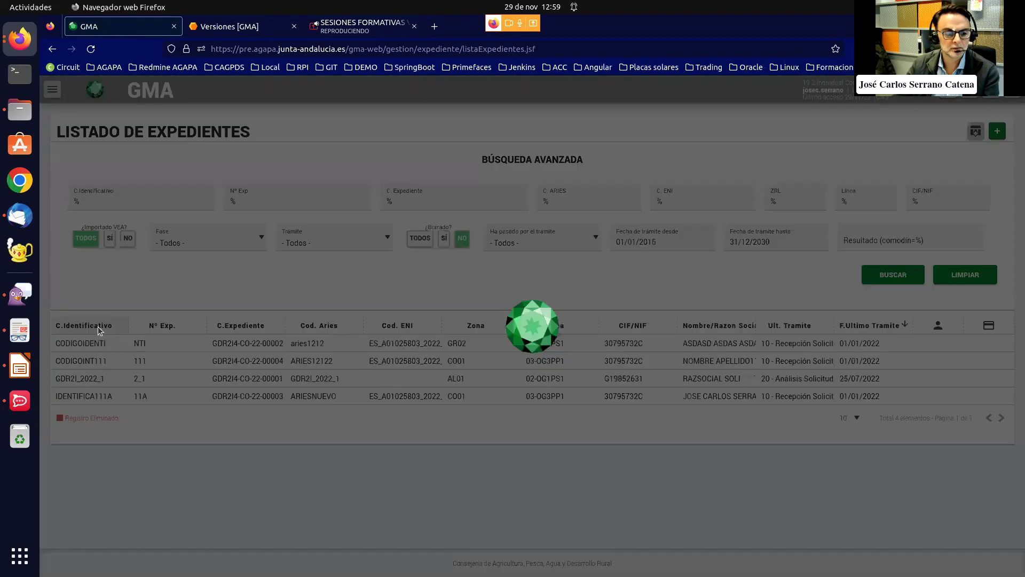
{"action": "left_click", "coordinate": [91, 325]}
{"action": "left_click", "coordinate": [230, 328]}
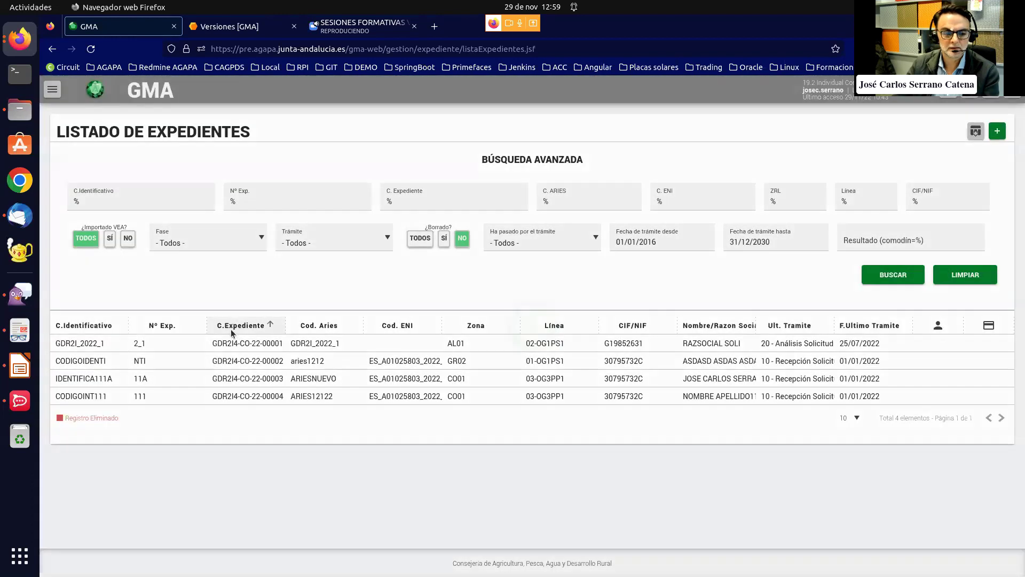
{"action": "left_click", "coordinate": [328, 326]}
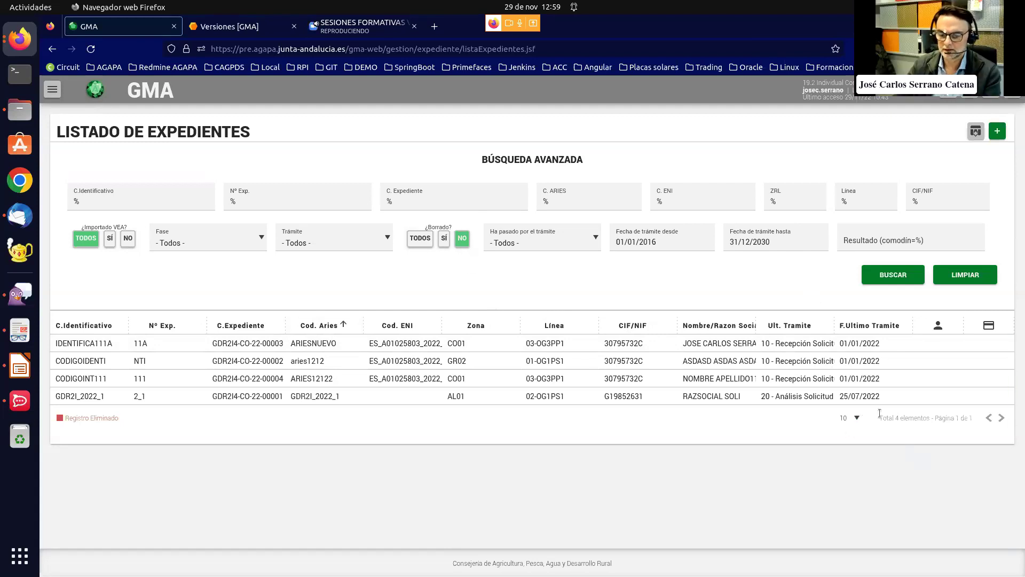
Check the rows-per-page choices without changing them and highlight the total expediente count.
{"action": "left_click", "coordinate": [844, 418]}
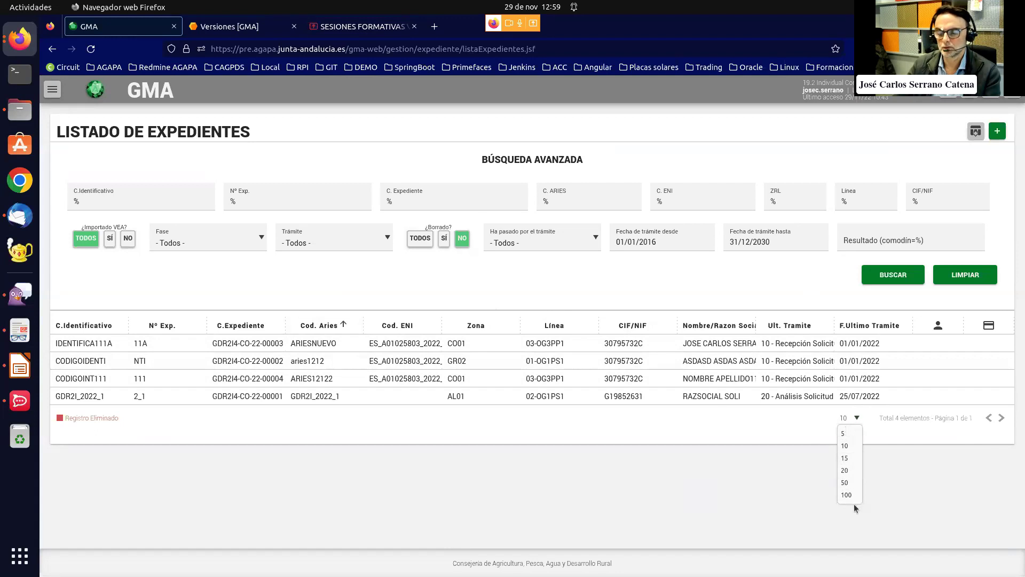
{"action": "left_click", "coordinate": [924, 436]}
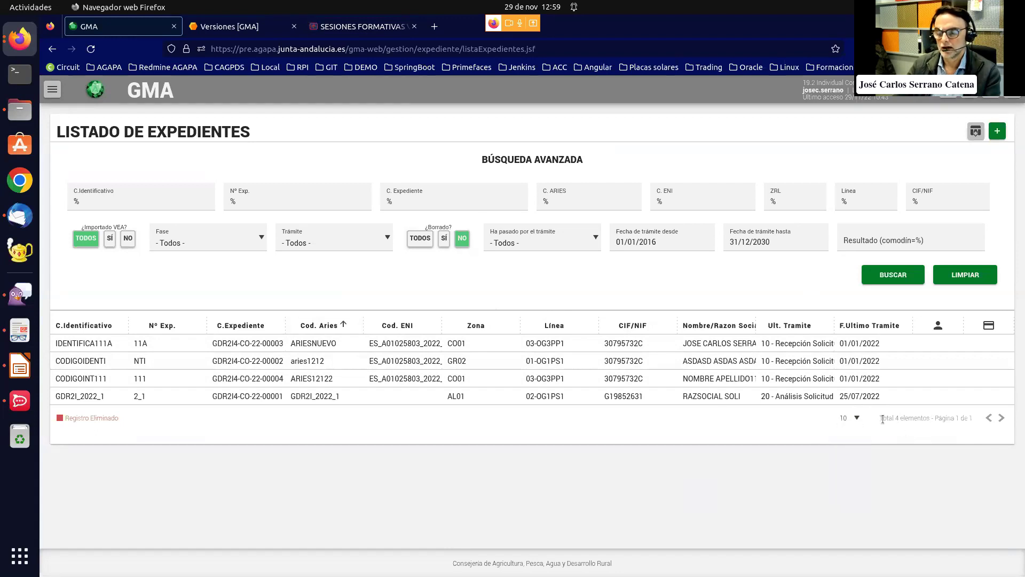
{"action": "left_click_drag", "start_coordinate": [880, 418], "coordinate": [929, 420]}
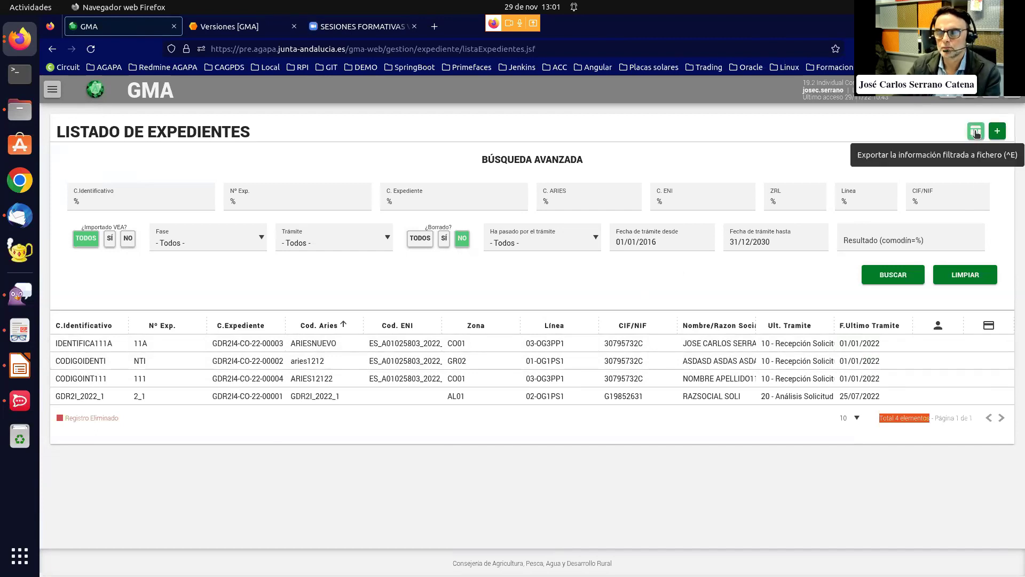
Export the filtered list as CSV and show listado(11).csv in the Descargas folder.
{"action": "left_click", "coordinate": [976, 133]}
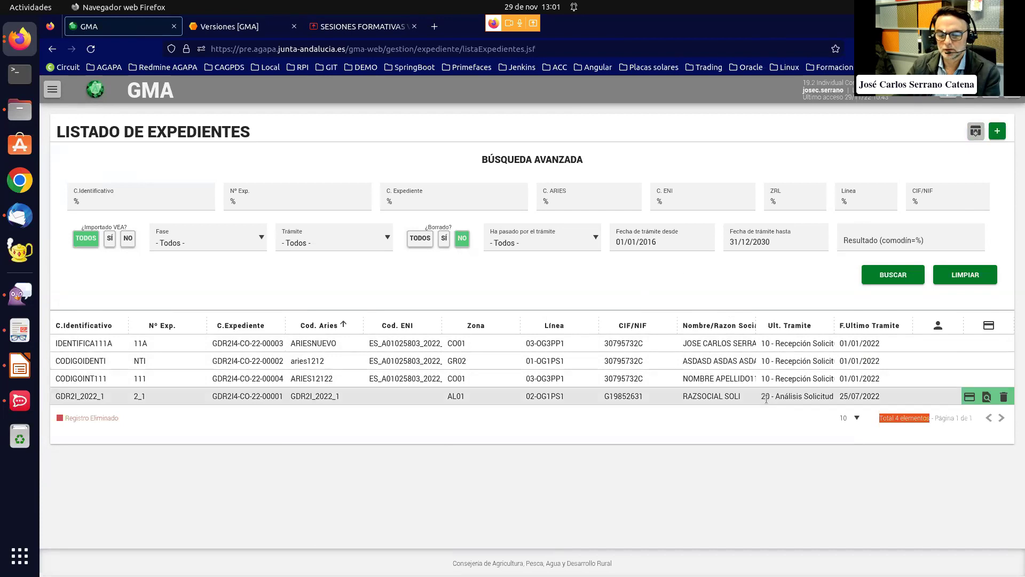
{"action": "left_click", "coordinate": [976, 133]}
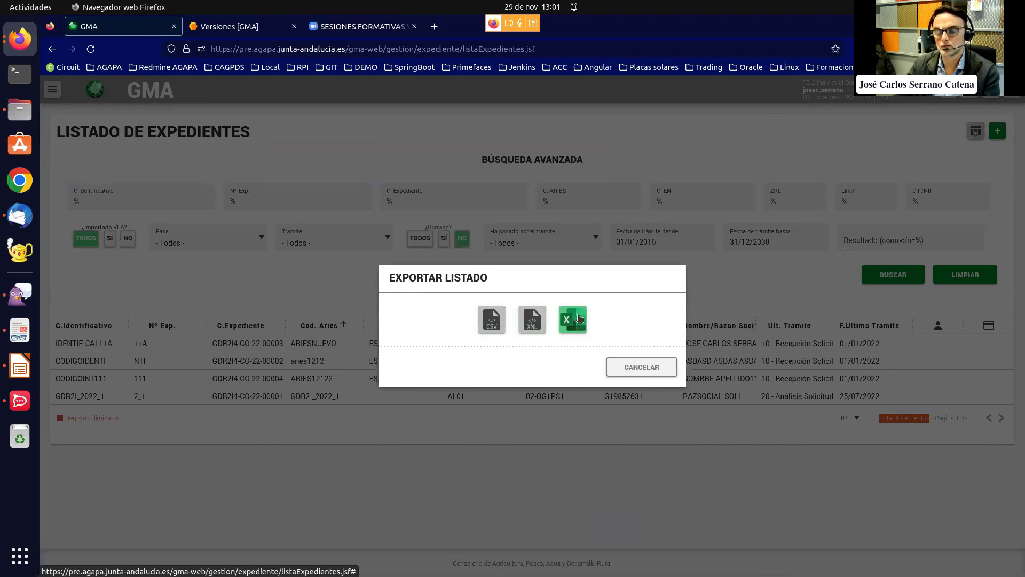
{"action": "left_click", "coordinate": [493, 322]}
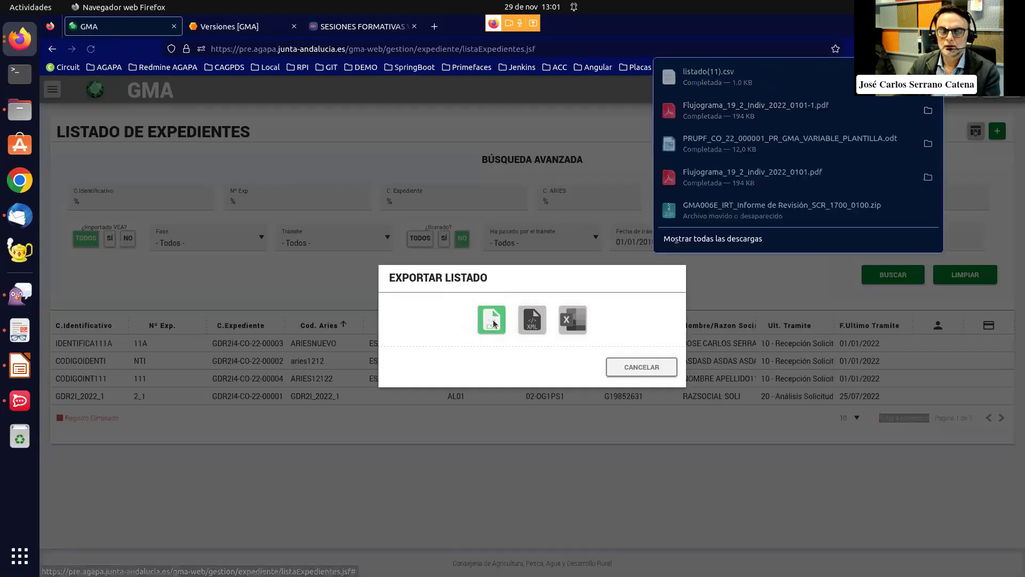
{"action": "left_click", "coordinate": [929, 77]}
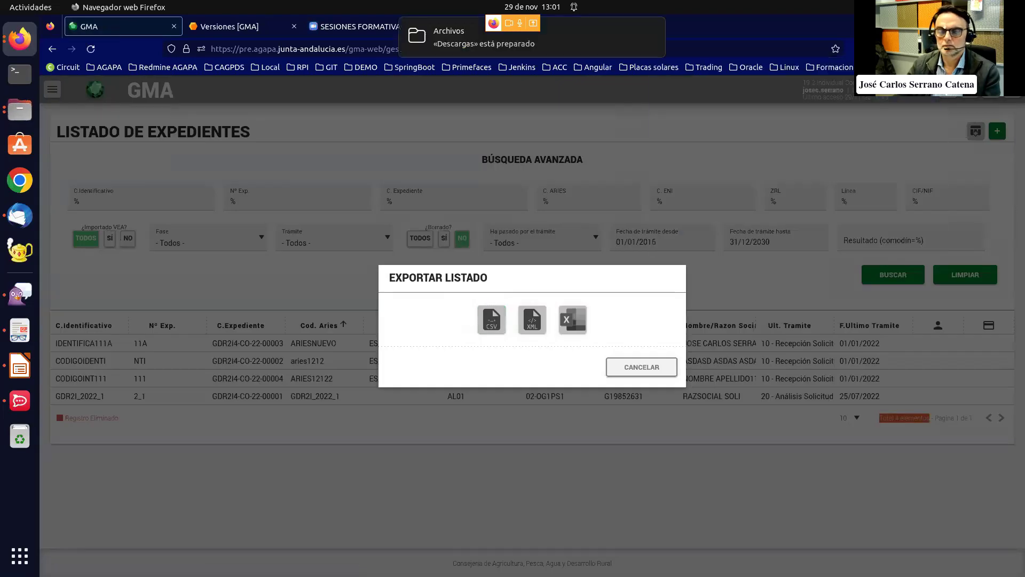
{"action": "left_click", "coordinate": [532, 37]}
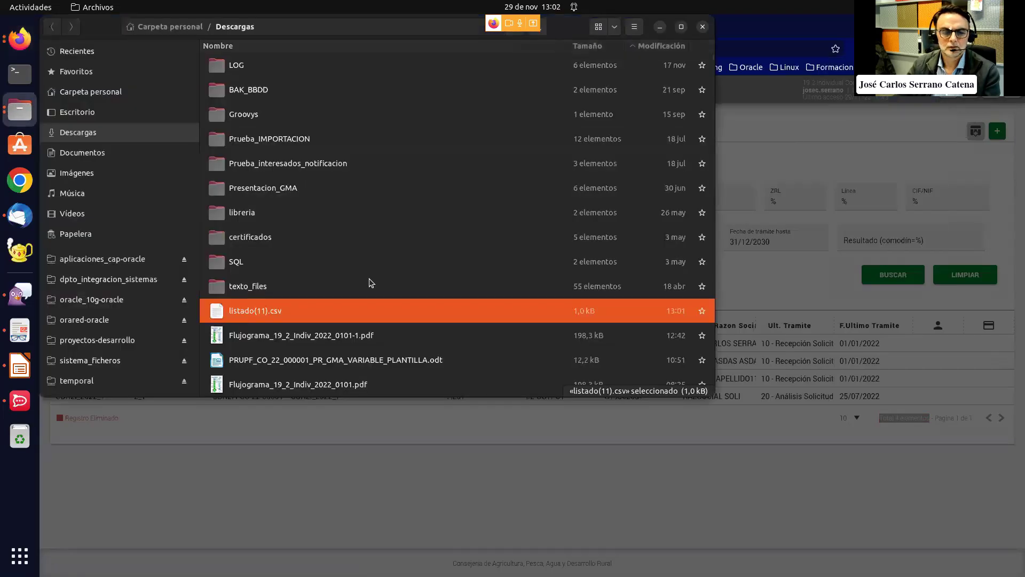
Preview listado(11).csv, cancel the text import, close Files, and dismiss the export dialog.
{"action": "double_click", "coordinate": [300, 318]}
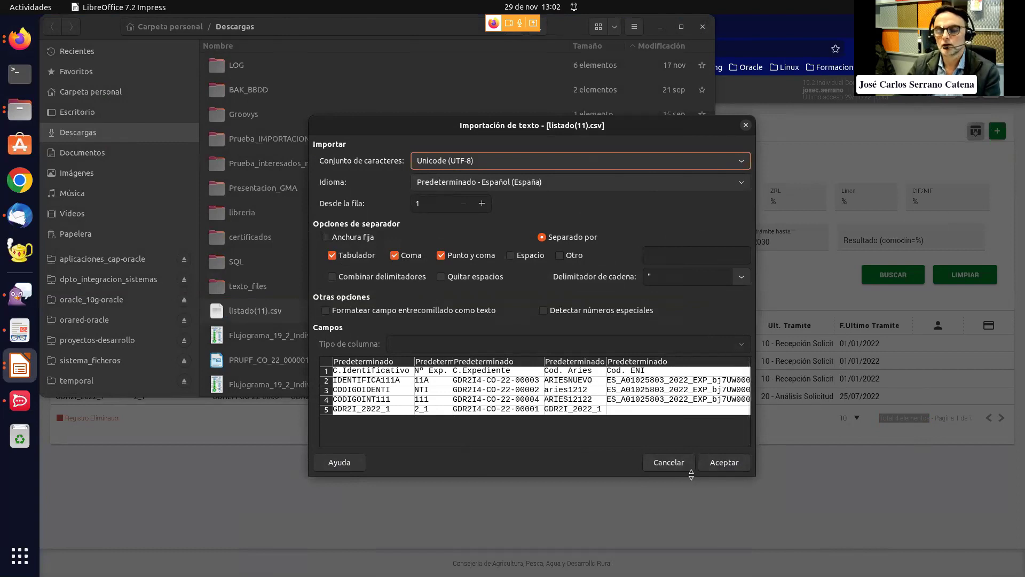
{"action": "left_click", "coordinate": [678, 460]}
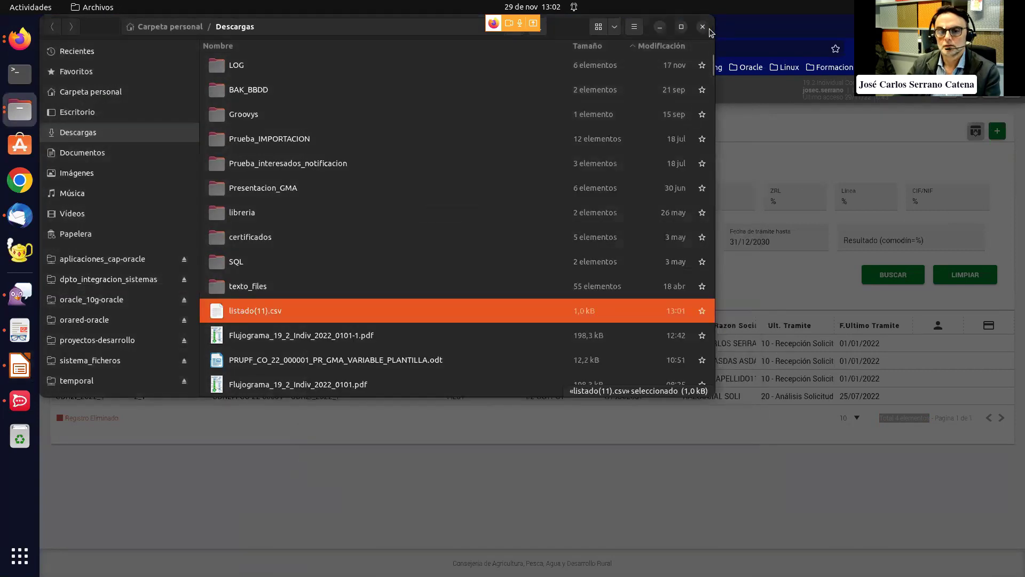
{"action": "left_click", "coordinate": [703, 27]}
{"action": "left_click", "coordinate": [668, 366]}
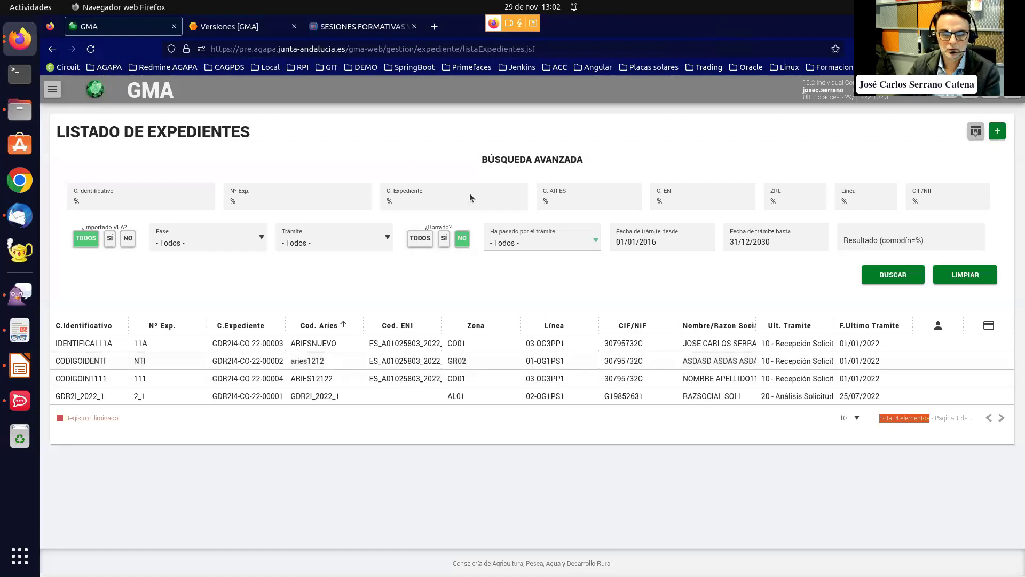
Filter expedientes by C. Expediente %3% and export the one-record result as CSV.
{"action": "left_click", "coordinate": [406, 193]}
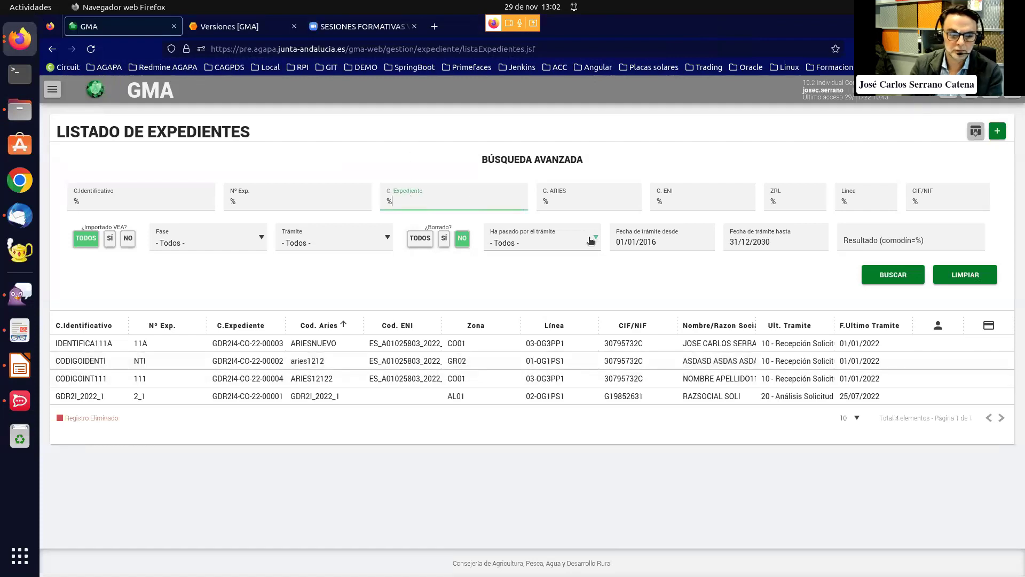
{"action": "type", "text": "3"}
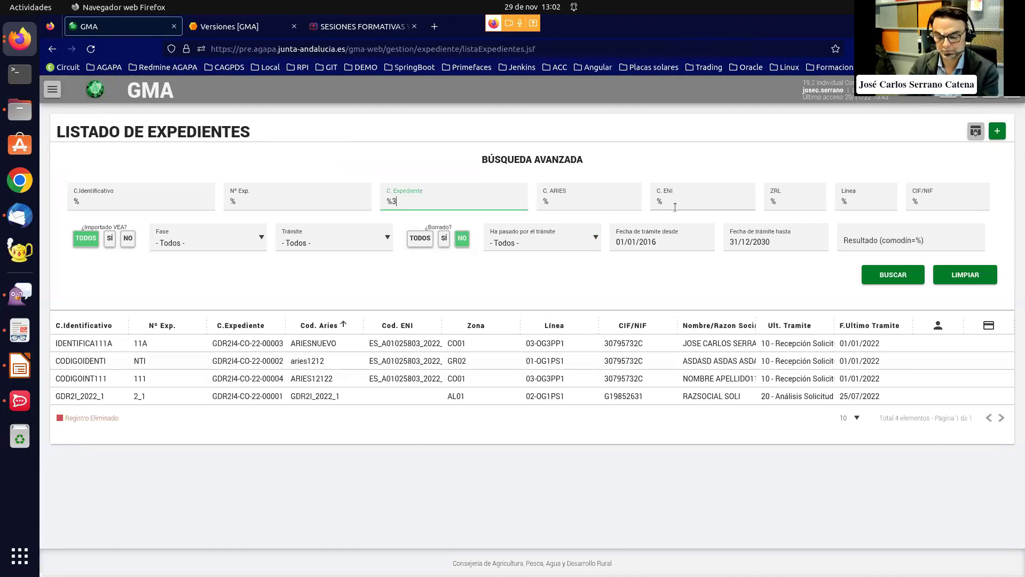
{"action": "type", "text": "%"}
{"action": "left_click", "coordinate": [876, 278]}
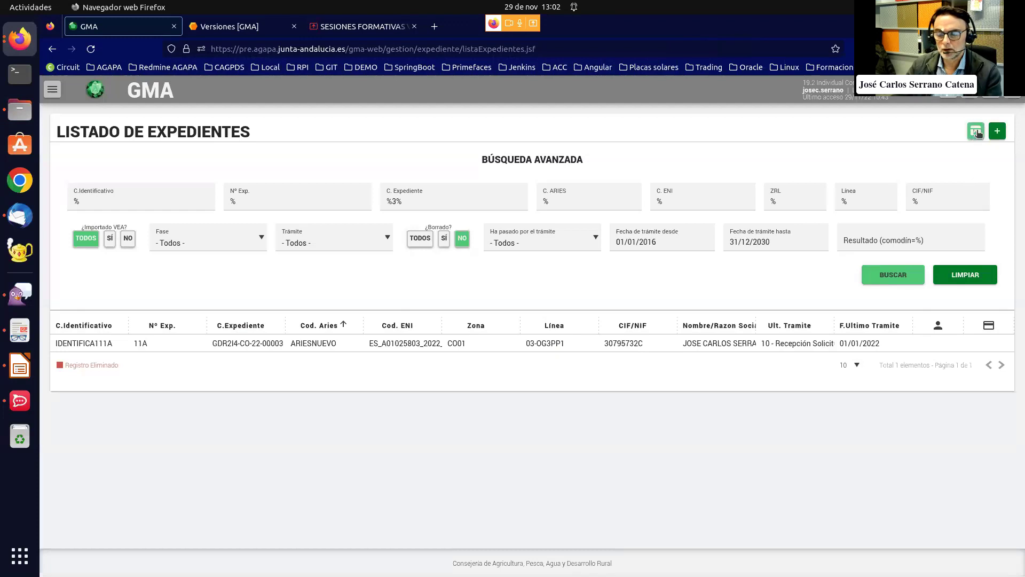
{"action": "left_click", "coordinate": [977, 132]}
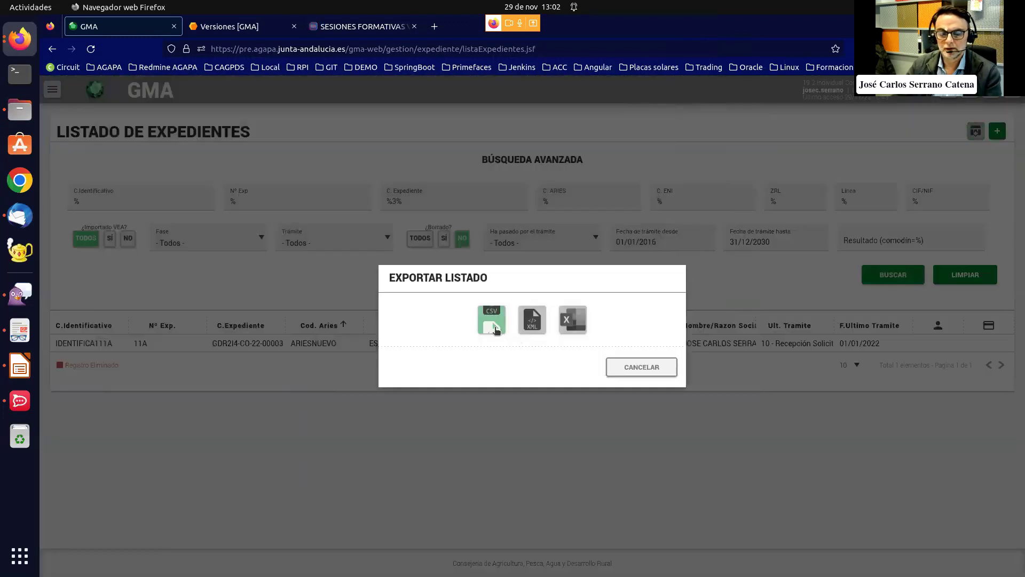
{"action": "left_click", "coordinate": [496, 330]}
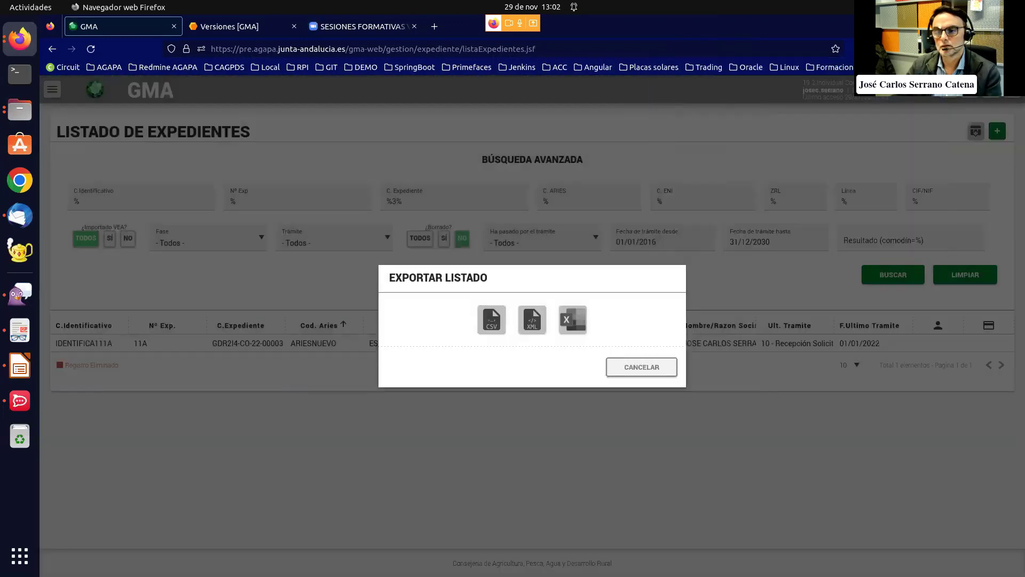
Open listado(12).csv from Descargas, cancel the import preview, and close Files and the export dialog.
{"action": "left_click", "coordinate": [540, 51]}
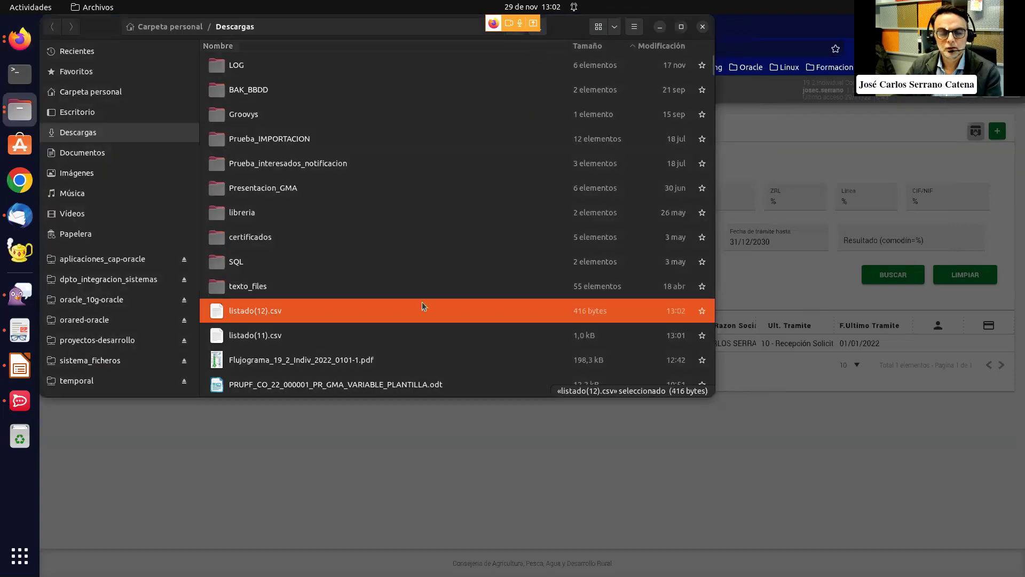
{"action": "double_click", "coordinate": [372, 309]}
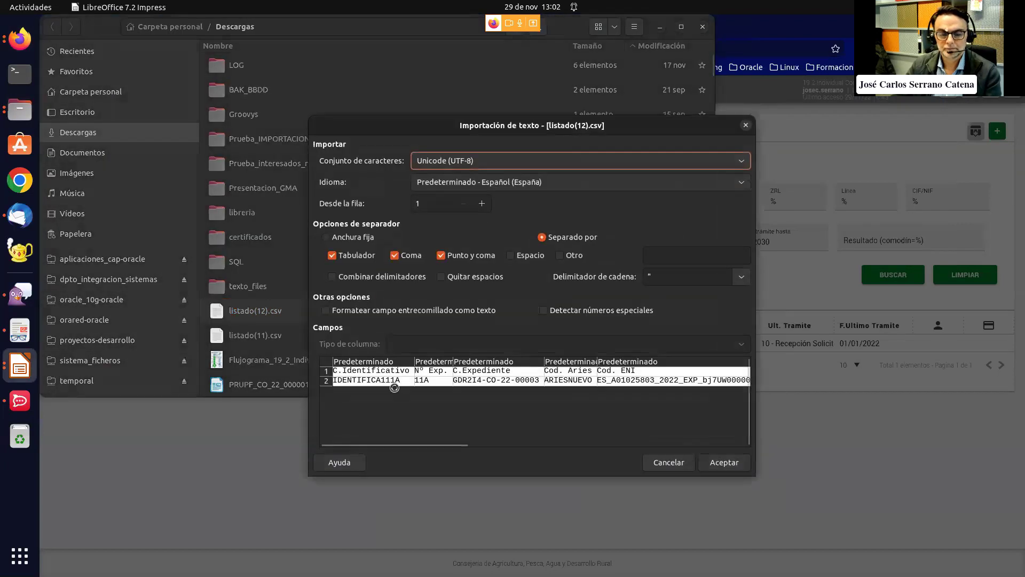
{"action": "left_click", "coordinate": [667, 462]}
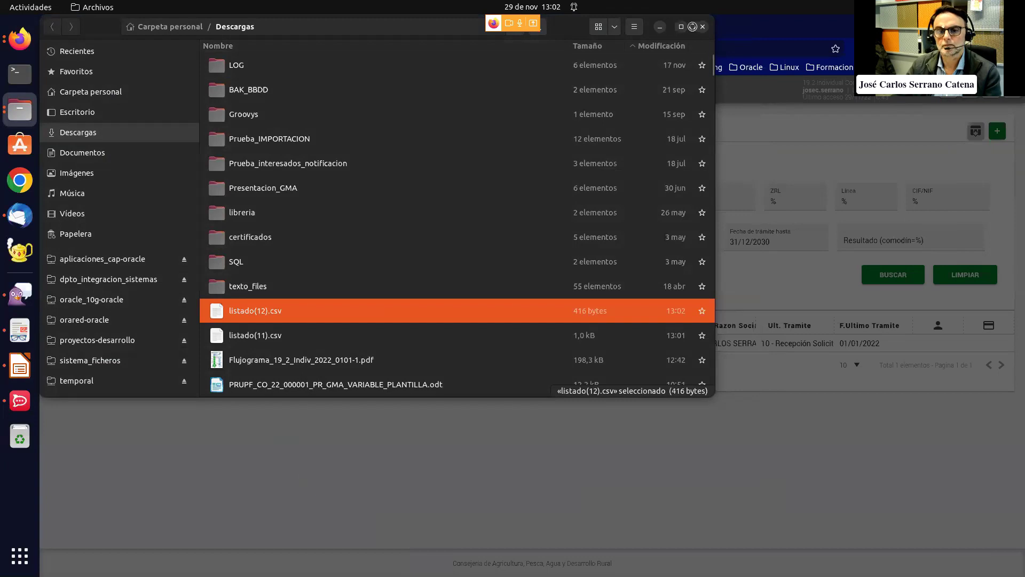
{"action": "left_click", "coordinate": [702, 28]}
{"action": "left_click", "coordinate": [633, 367]}
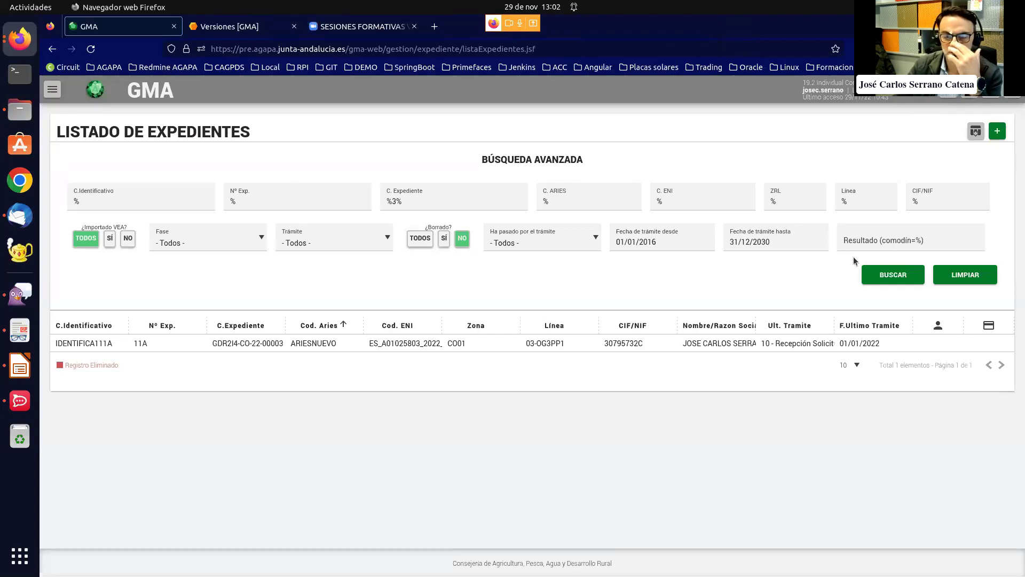
Open the Tramitación page for IDENTIFICA111A (GDR2I4-CO-22-00003).
{"action": "mouse_move", "coordinate": [901, 346]}
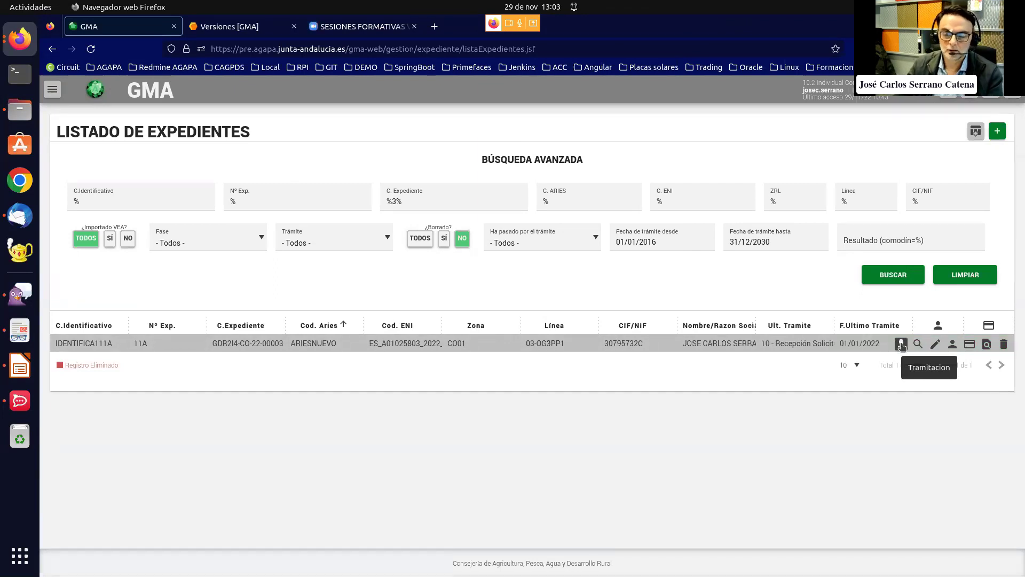
{"action": "left_click", "coordinate": [901, 345]}
{"action": "left_click", "coordinate": [901, 344]}
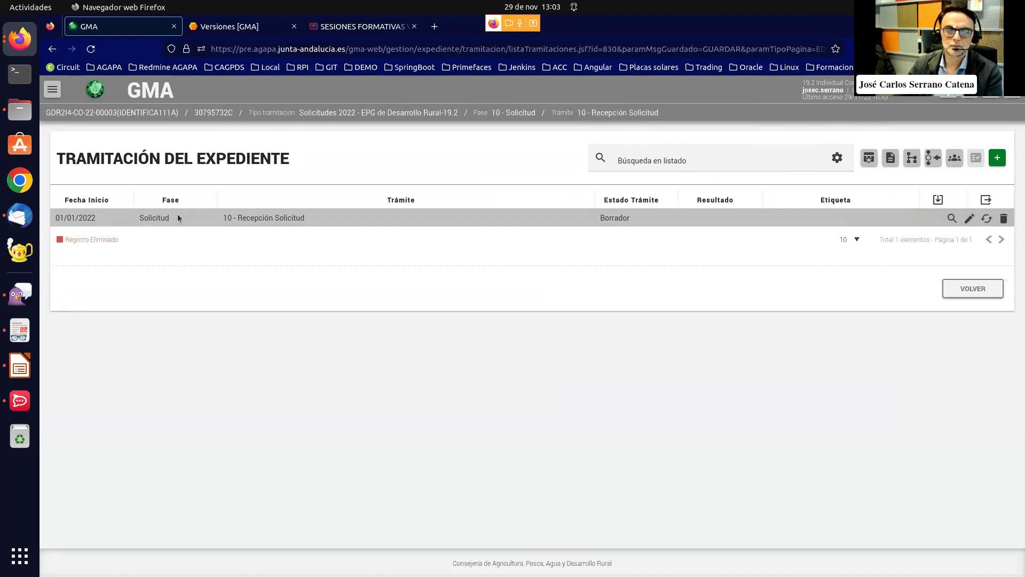
{"action": "left_click_drag", "start_coordinate": [49, 216], "coordinate": [800, 211]}
{"action": "left_click", "coordinate": [800, 215]}
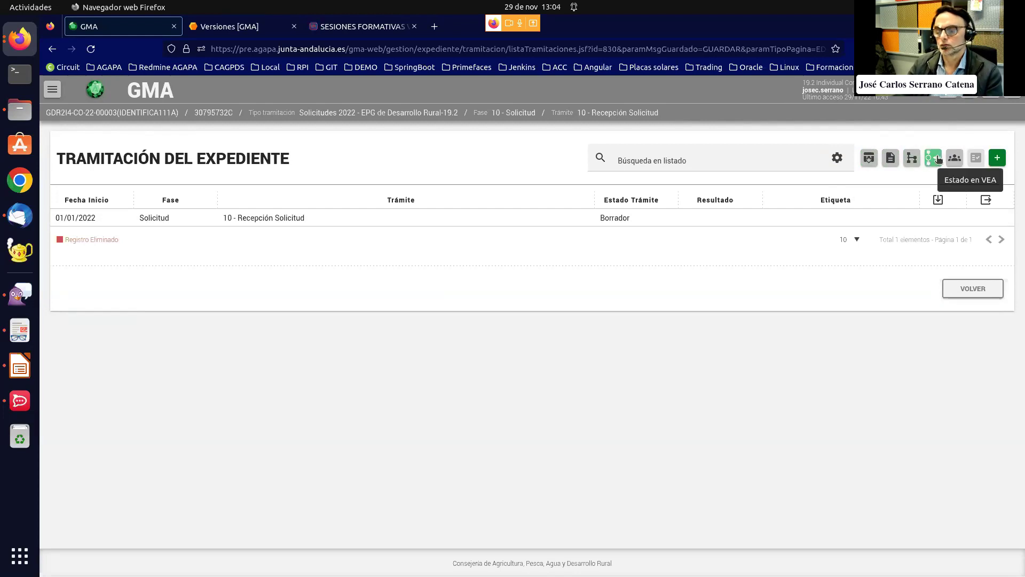
{"action": "mouse_move", "coordinate": [865, 222]}
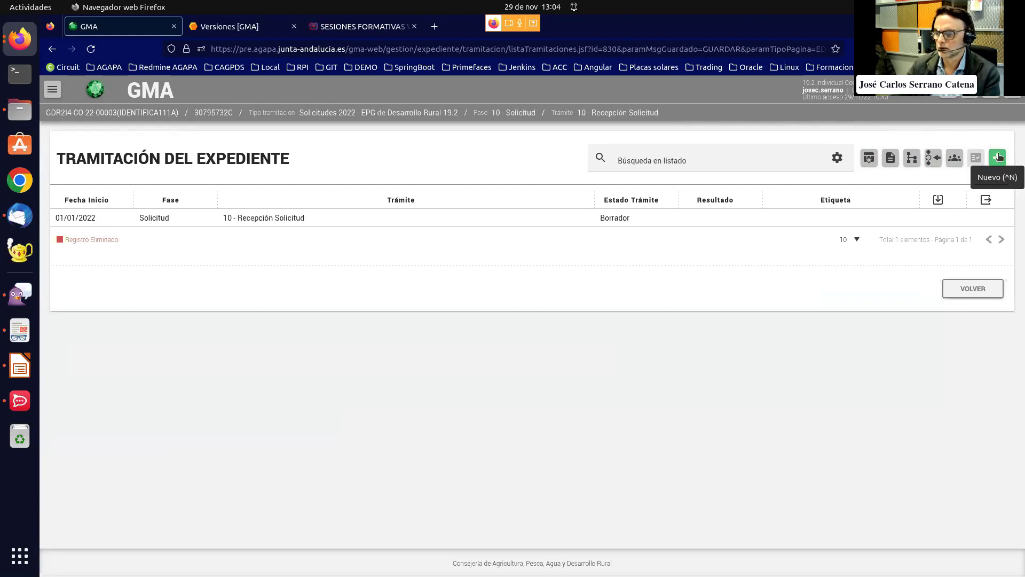
{"action": "left_click", "coordinate": [997, 158]}
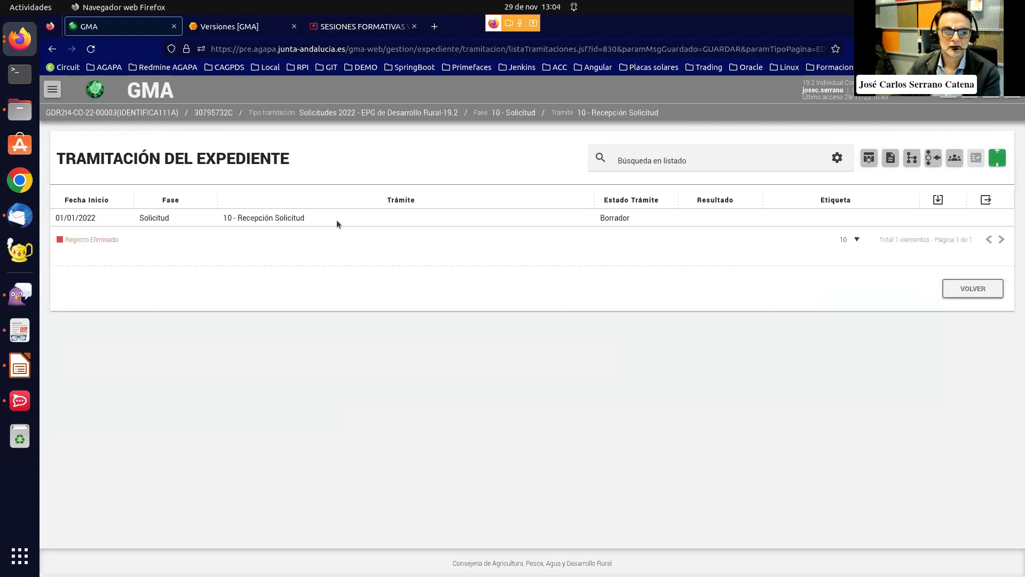
{"action": "left_click_drag", "start_coordinate": [49, 218], "coordinate": [241, 213]}
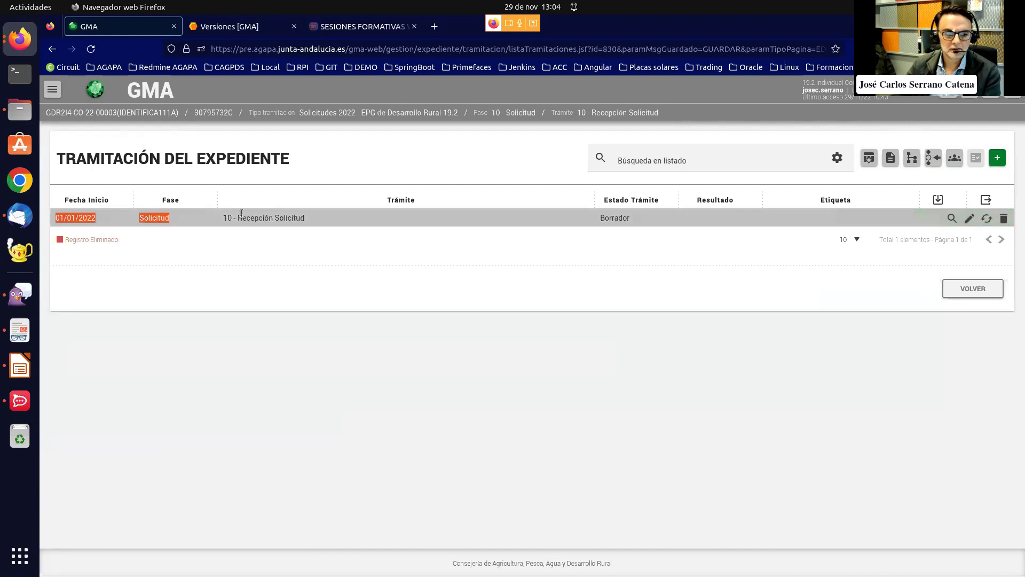
{"action": "left_click_drag", "start_coordinate": [481, 215], "coordinate": [629, 214]}
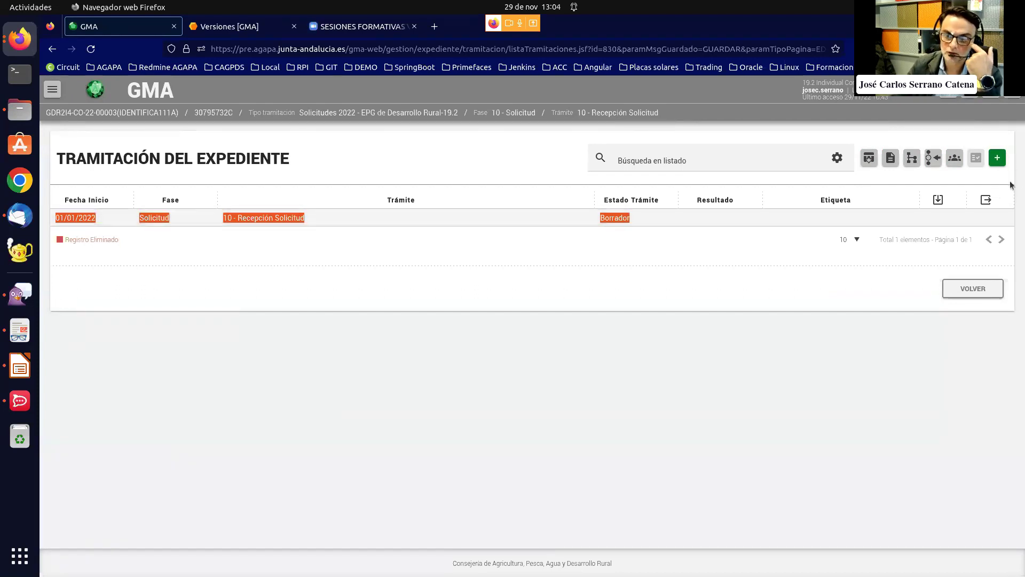
Start a new trámite and browse phase 10 - Solicitud and the available trámites.
{"action": "left_click", "coordinate": [997, 158]}
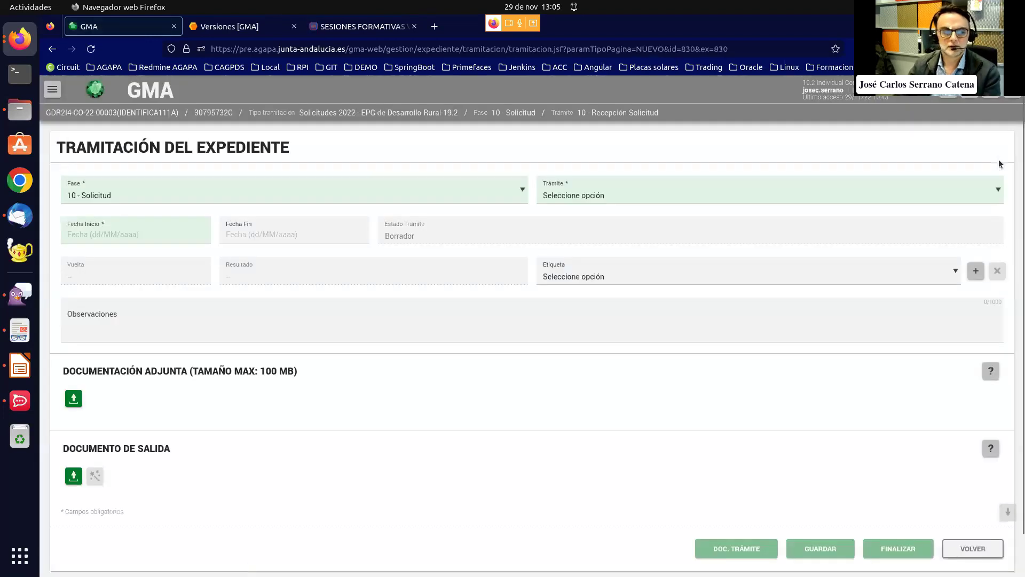
{"action": "left_click", "coordinate": [107, 197]}
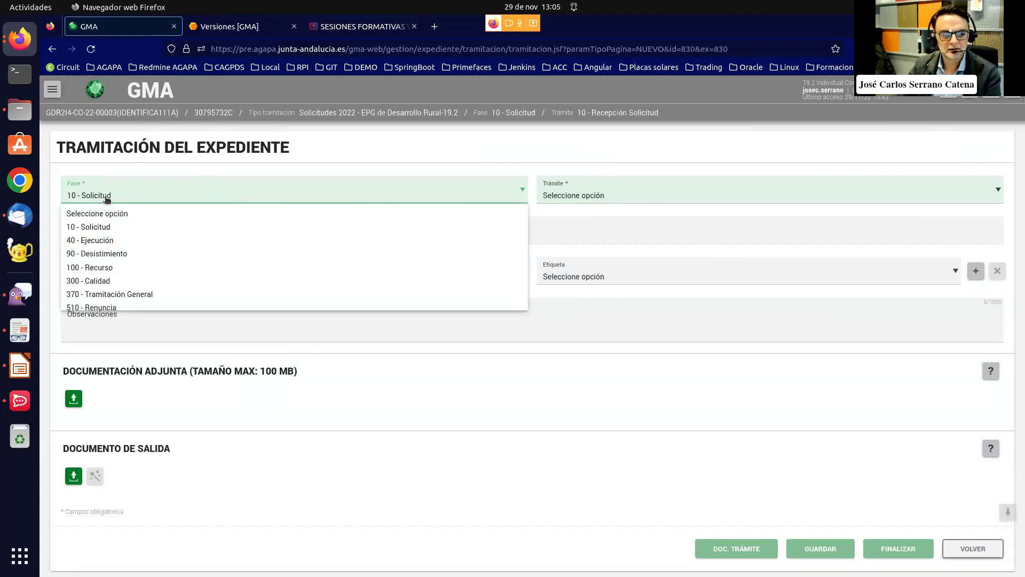
{"action": "left_click", "coordinate": [201, 167]}
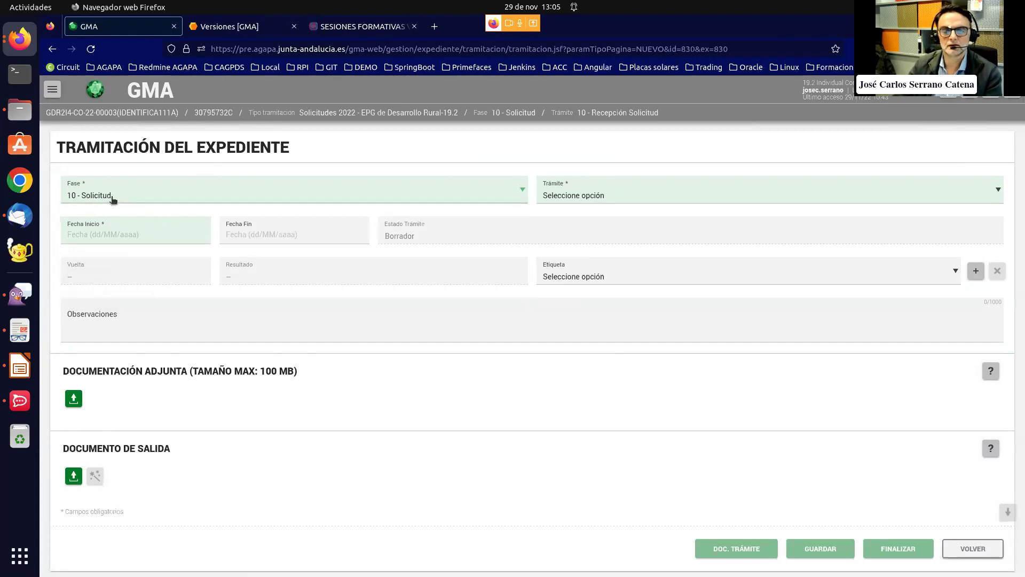
{"action": "left_click", "coordinate": [595, 199]}
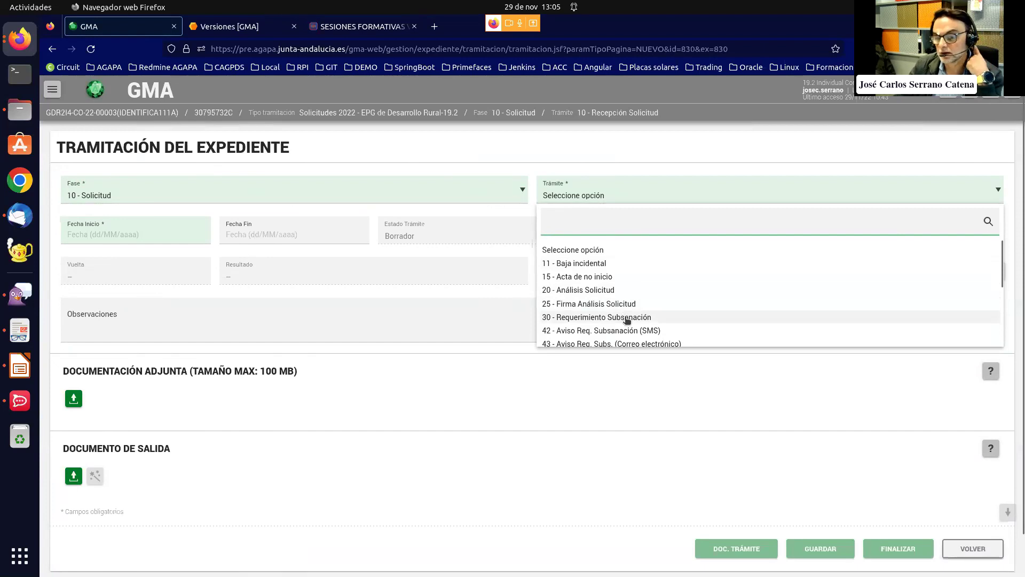
{"action": "scroll", "coordinate": [627, 319], "scroll_direction": "down", "scroll_amount": 5}
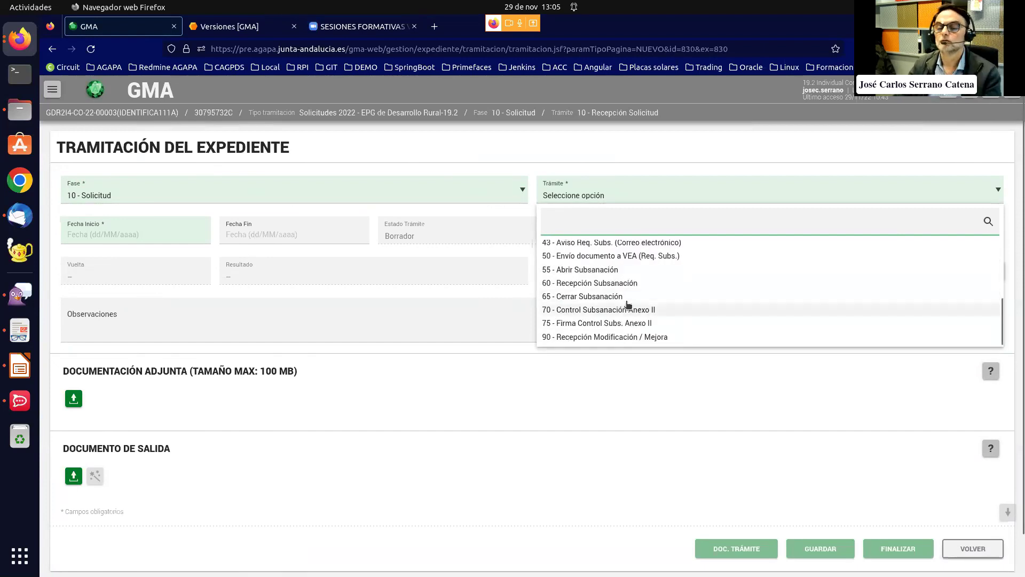
{"action": "scroll", "coordinate": [633, 329], "scroll_direction": "up", "scroll_amount": 5}
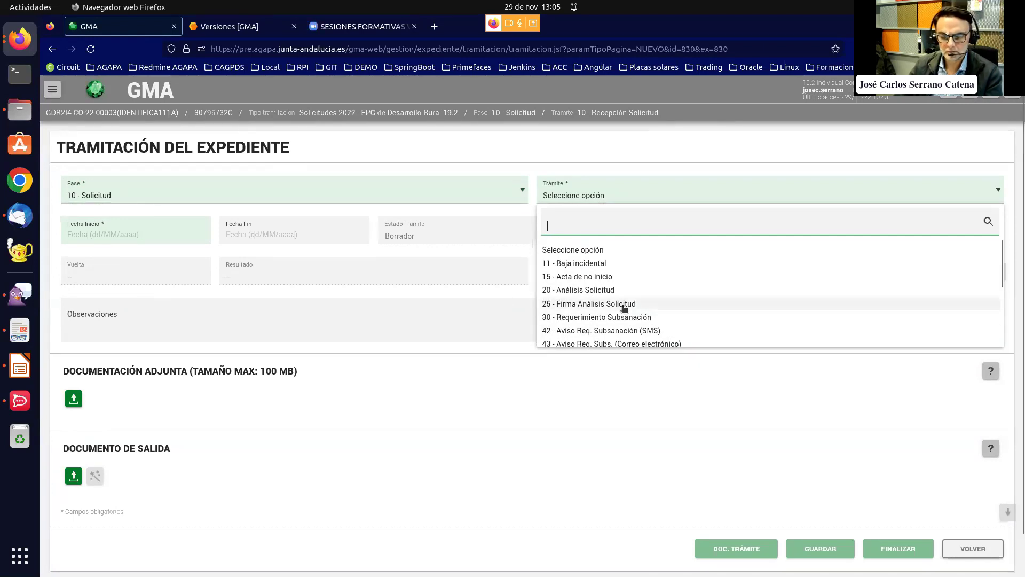
{"action": "scroll", "coordinate": [624, 309], "scroll_direction": "down", "scroll_amount": 4}
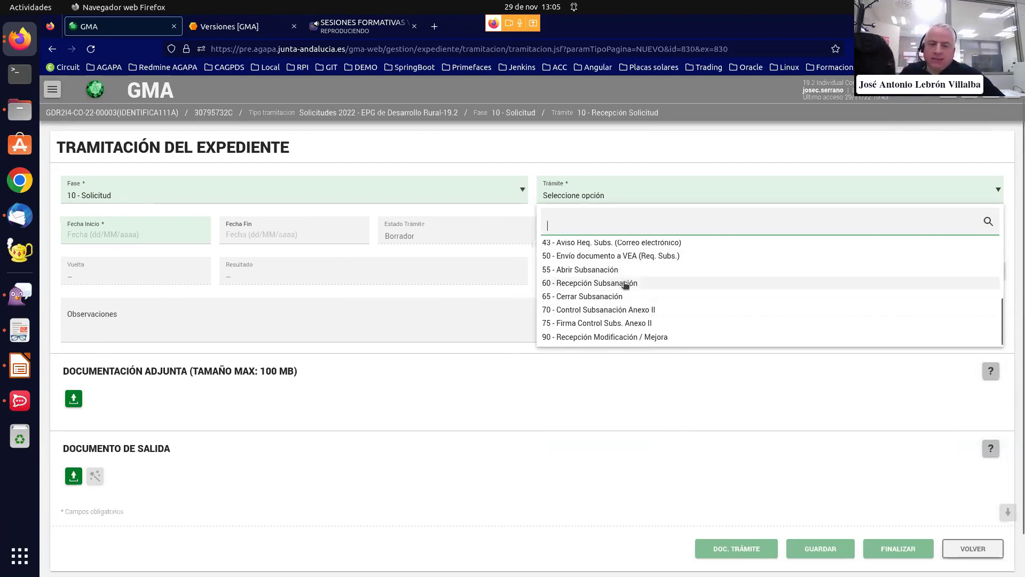
Return to the tramitación list and open the Submedida 19.2 flujograma PDF.
{"action": "left_click", "coordinate": [959, 549]}
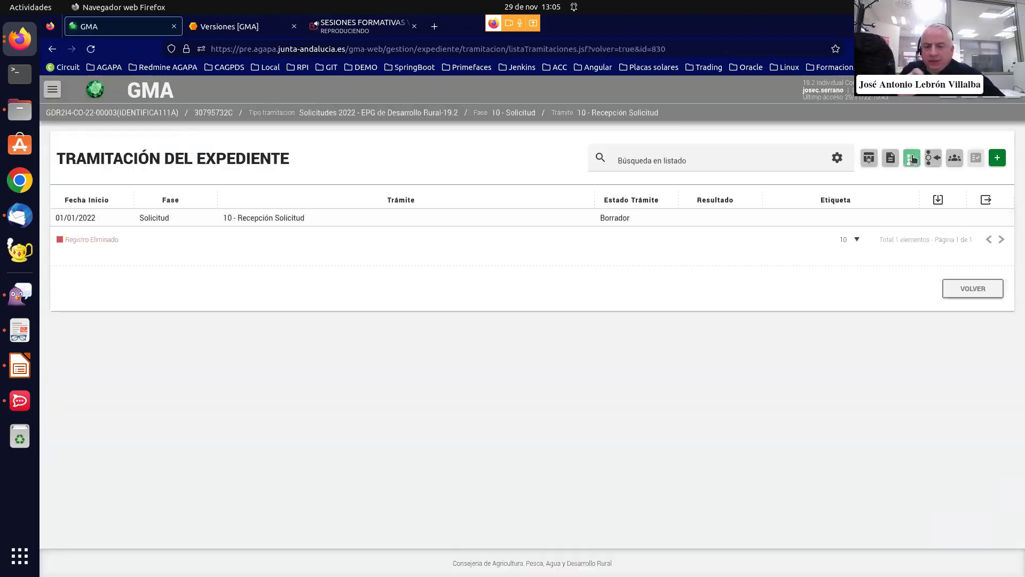
{"action": "left_click", "coordinate": [913, 158]}
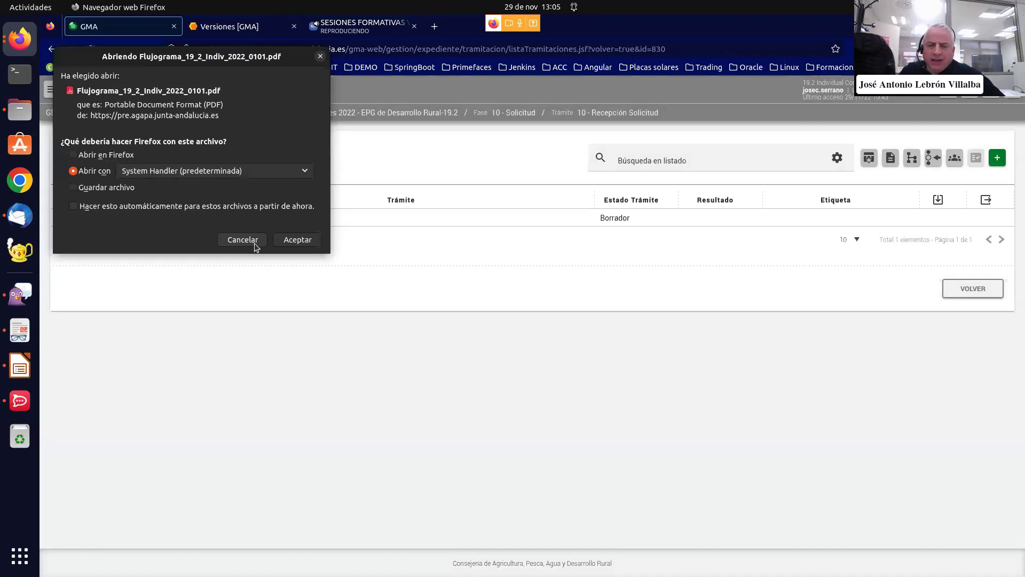
{"action": "left_click", "coordinate": [254, 239]}
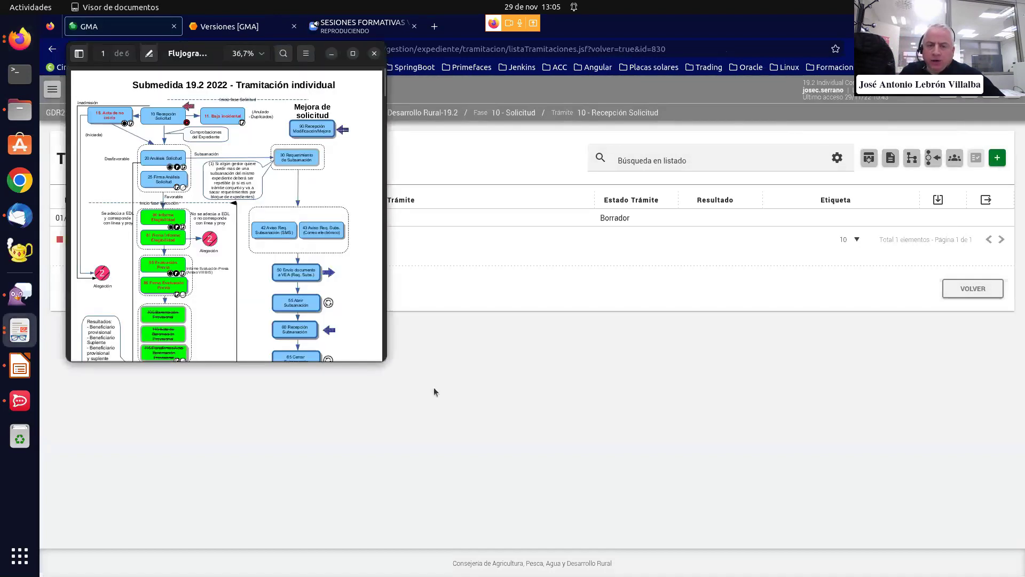
Enlarge and reposition the Flujograma_19_2_Indiv_2022_0101-2.pdf viewer window, then scroll down to the Subsanación steps.
{"action": "left_click_drag", "start_coordinate": [387, 363], "coordinate": [688, 494]}
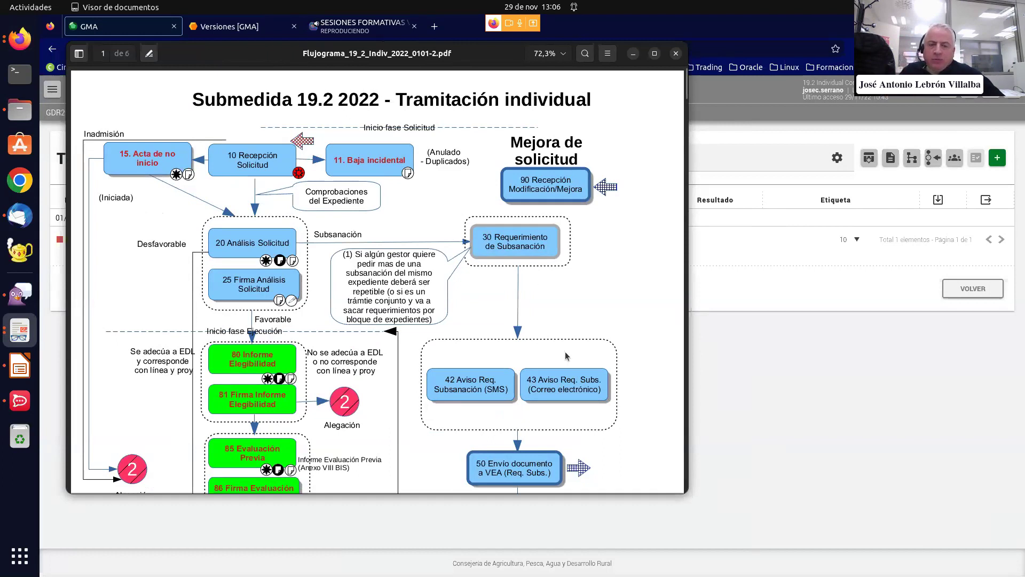
{"action": "left_click_drag", "start_coordinate": [375, 61], "coordinate": [511, 69]}
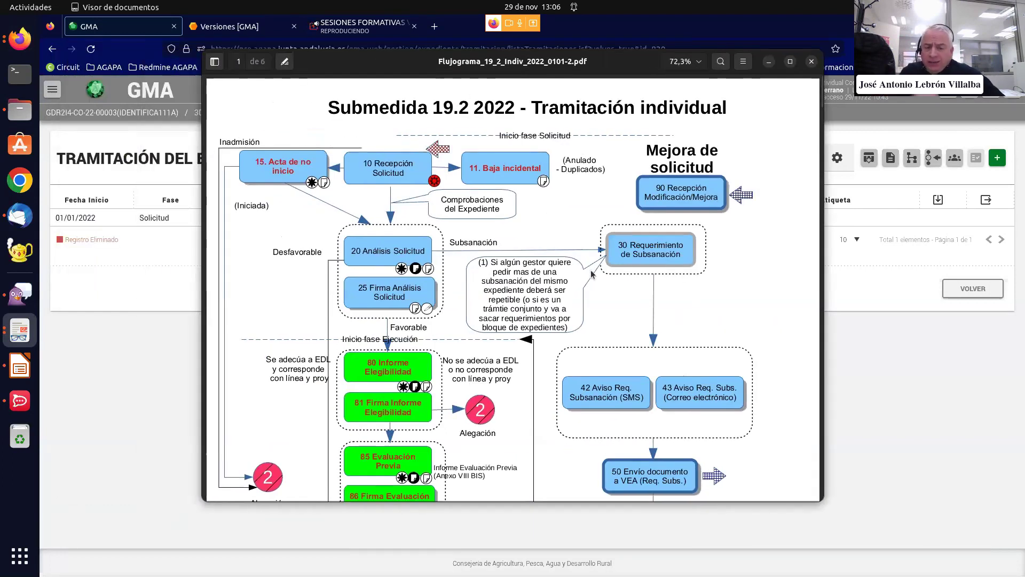
{"action": "left_click_drag", "start_coordinate": [502, 62], "coordinate": [539, 75]}
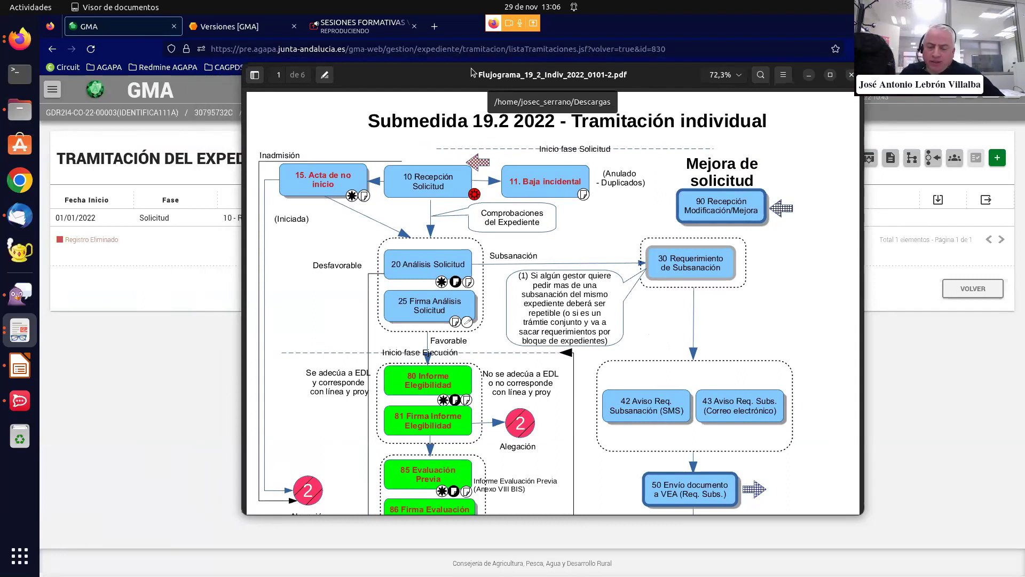
{"action": "scroll", "coordinate": [537, 214], "scroll_direction": "down", "scroll_amount": 10}
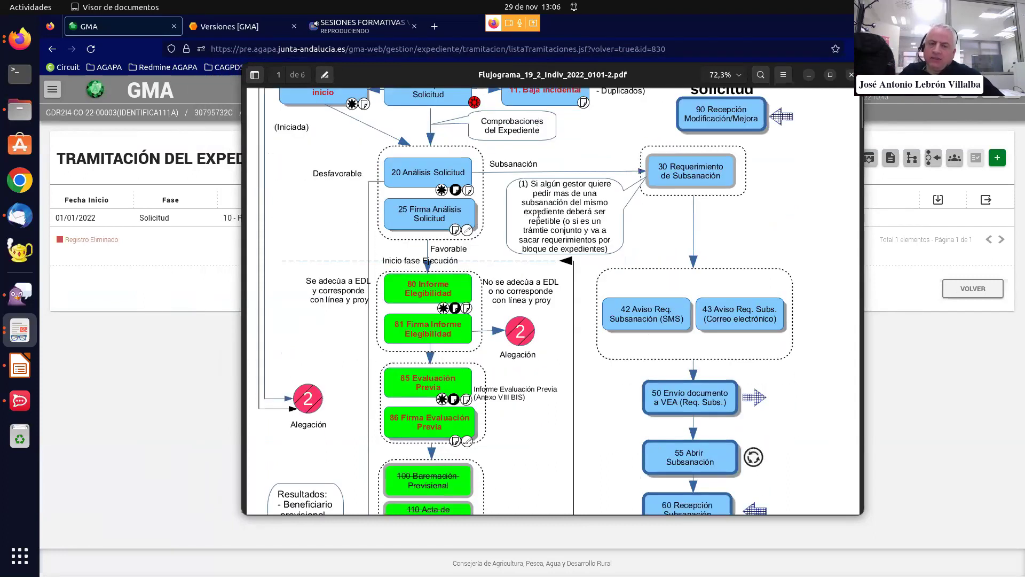
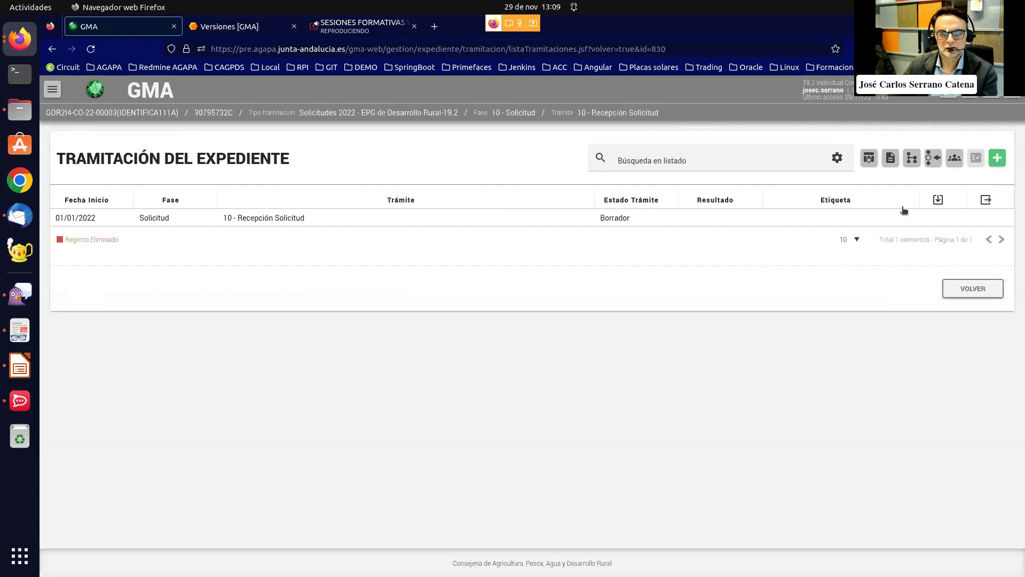
Add a new tramitación under phase 10 - Solicitud with trámite 20 - Análisis Solicitud.
{"action": "left_click", "coordinate": [995, 158]}
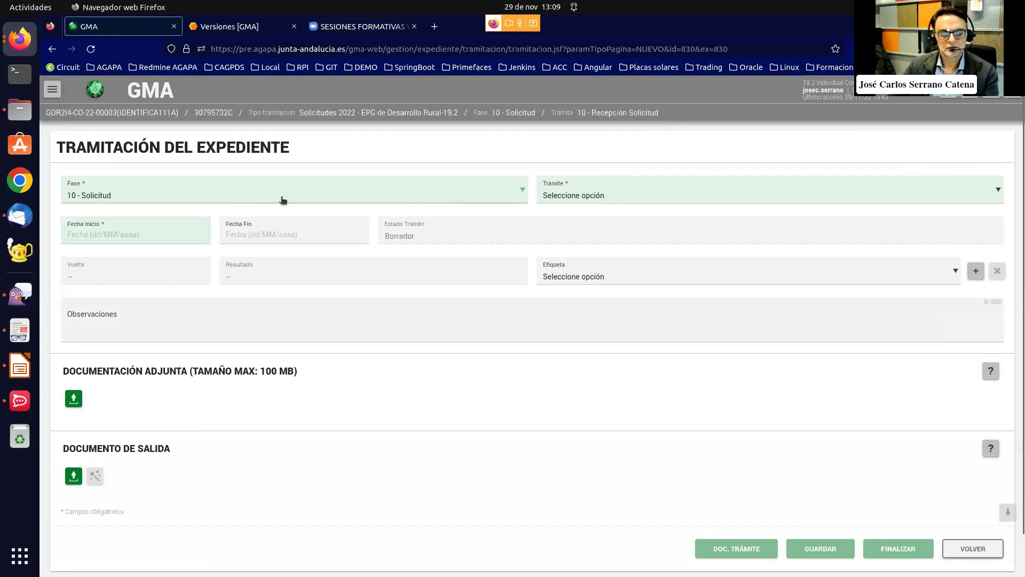
{"action": "left_click", "coordinate": [588, 194]}
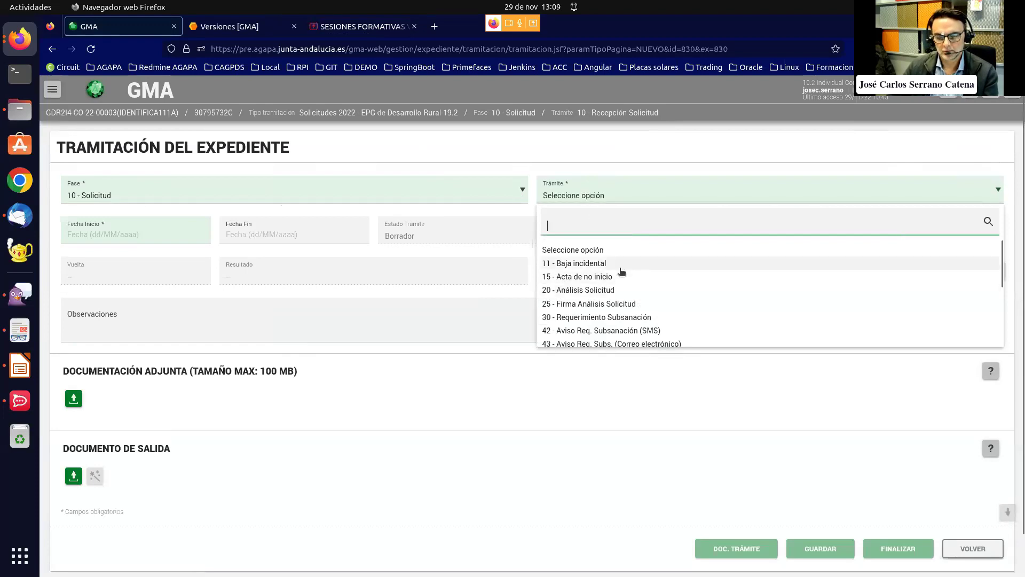
{"action": "left_click", "coordinate": [615, 291]}
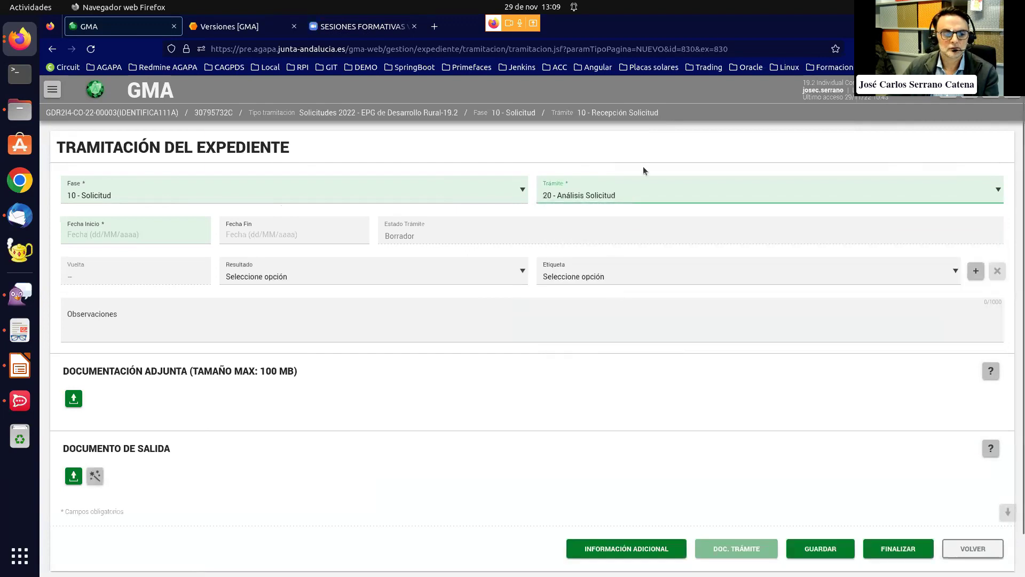
{"action": "left_click", "coordinate": [81, 237]}
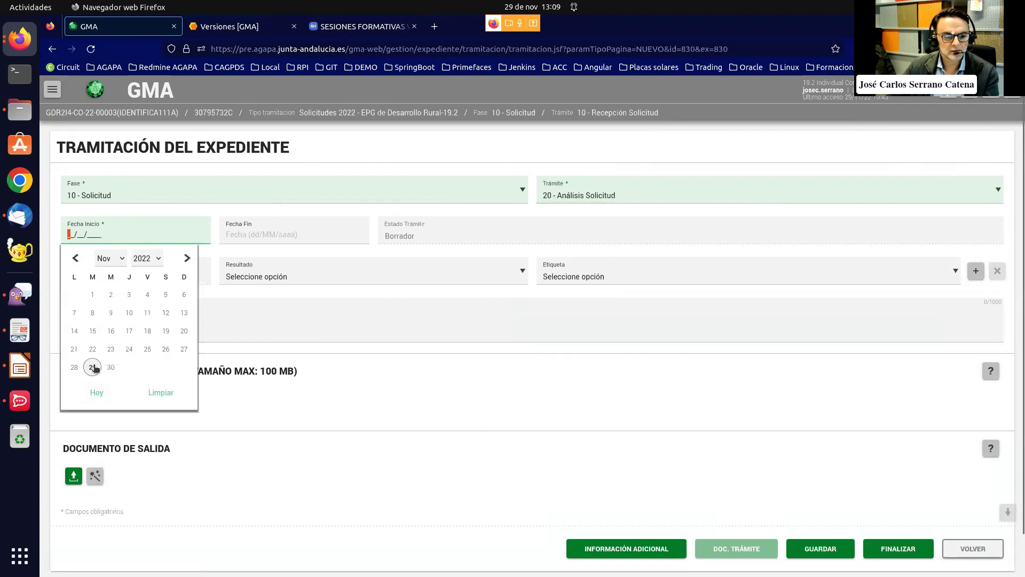
Set Fecha Inicio to 29/11/2022 and check the Resultado list without choosing a result.
{"action": "left_click", "coordinate": [93, 366]}
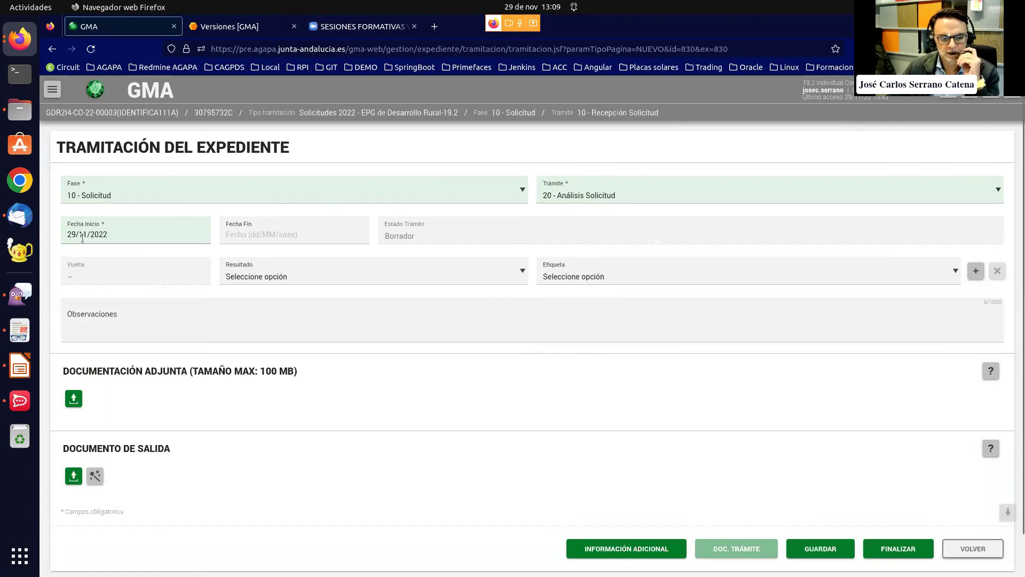
{"action": "left_click", "coordinate": [255, 235]}
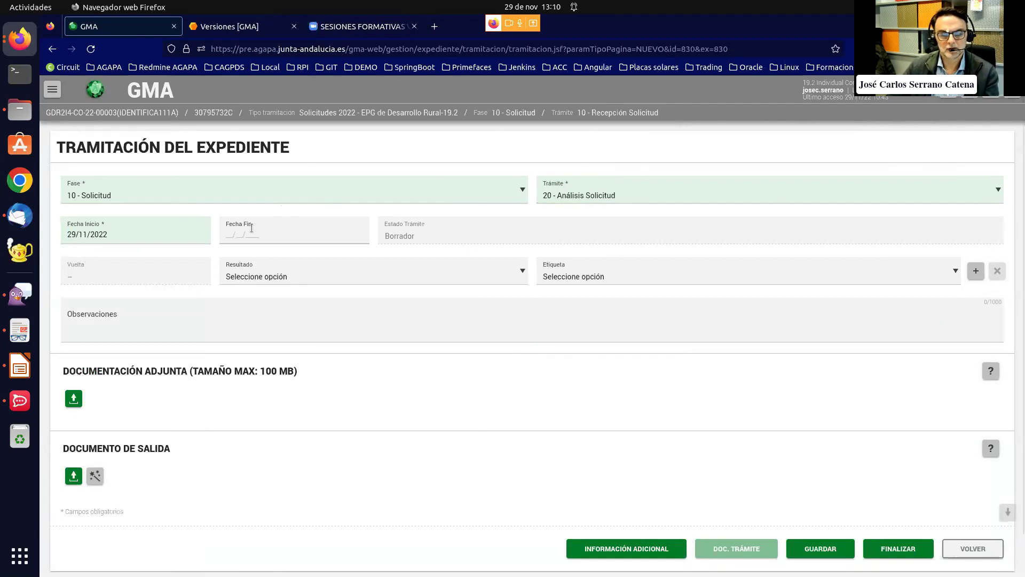
{"action": "left_click_drag", "start_coordinate": [421, 236], "coordinate": [382, 239]}
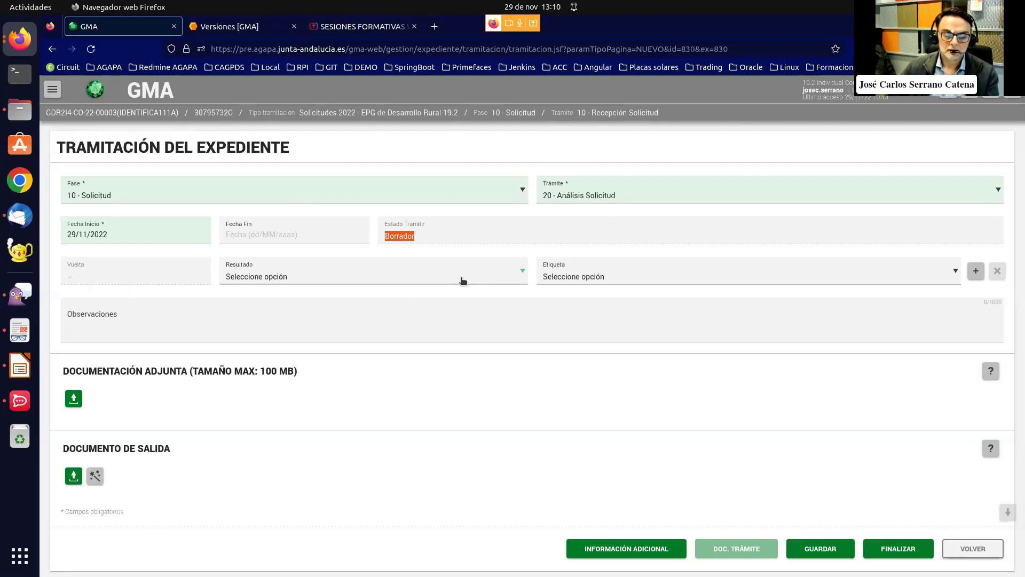
{"action": "left_click", "coordinate": [462, 280]}
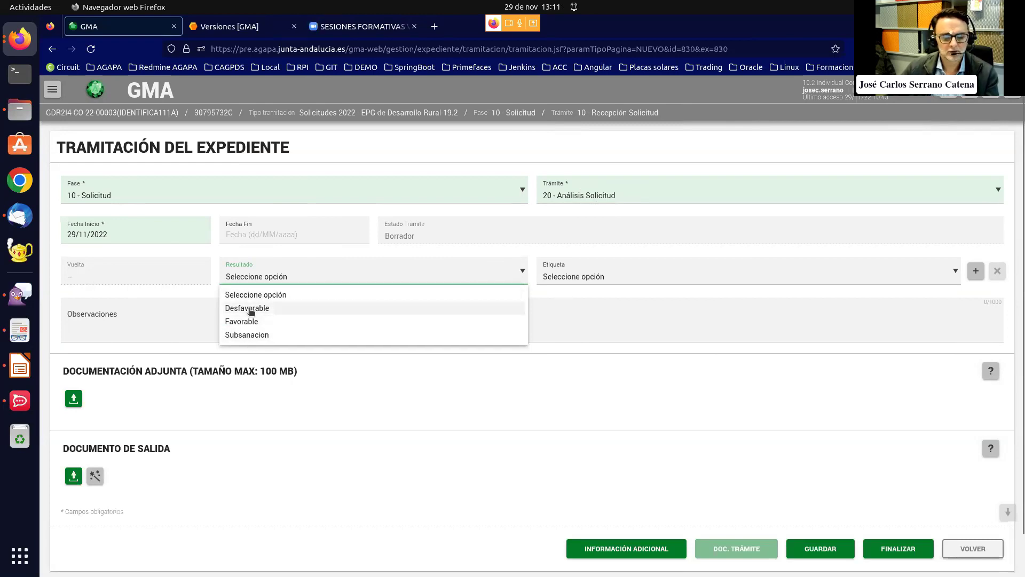
{"action": "left_click", "coordinate": [592, 291]}
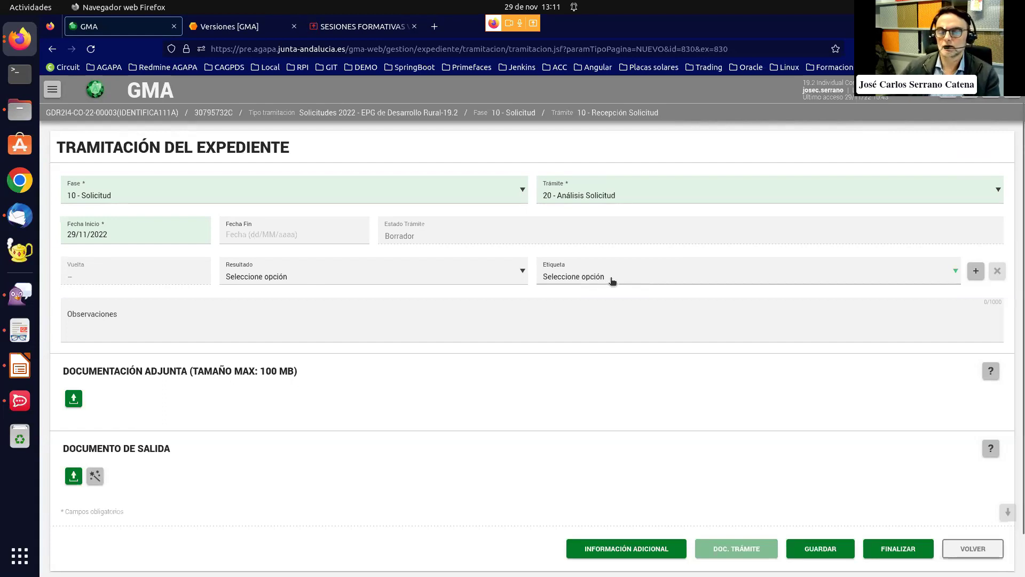
Create a new Etiqueta with text 'PAGO PRIMERO' and accept it for the tramitación.
{"action": "left_click", "coordinate": [615, 278]}
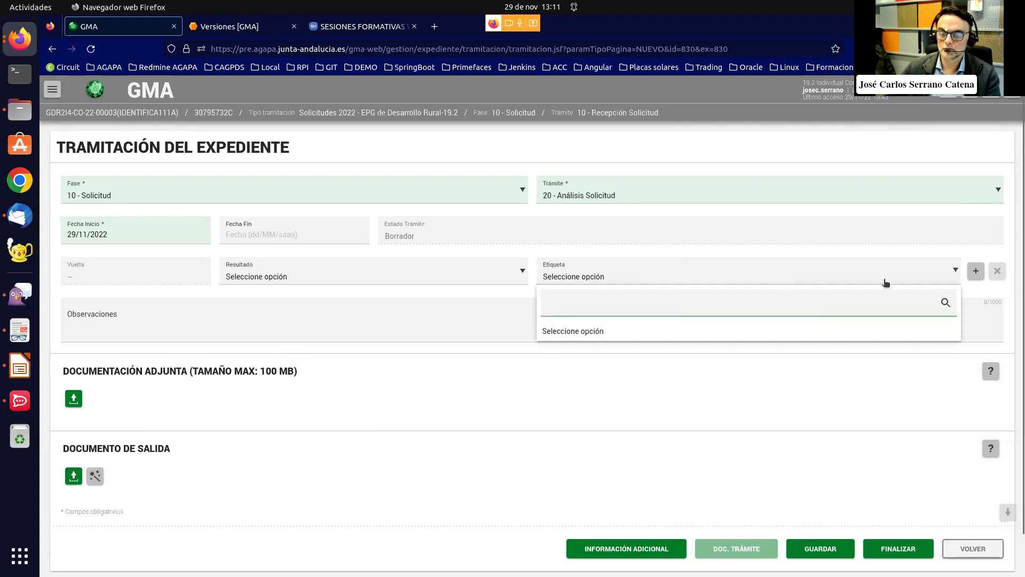
{"action": "left_click", "coordinate": [975, 272]}
{"action": "left_click", "coordinate": [975, 274]}
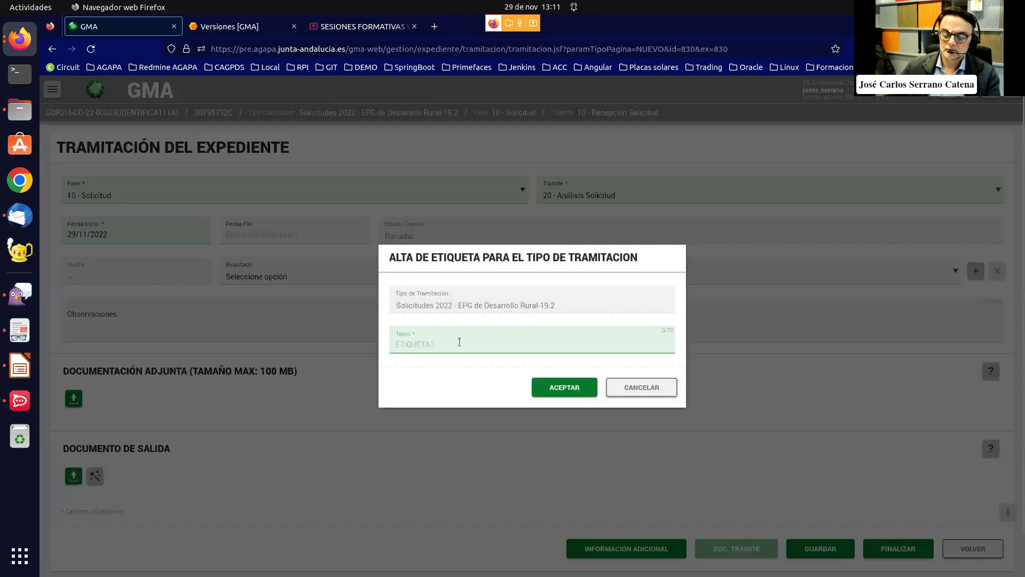
{"action": "type", "text": "PAGO"}
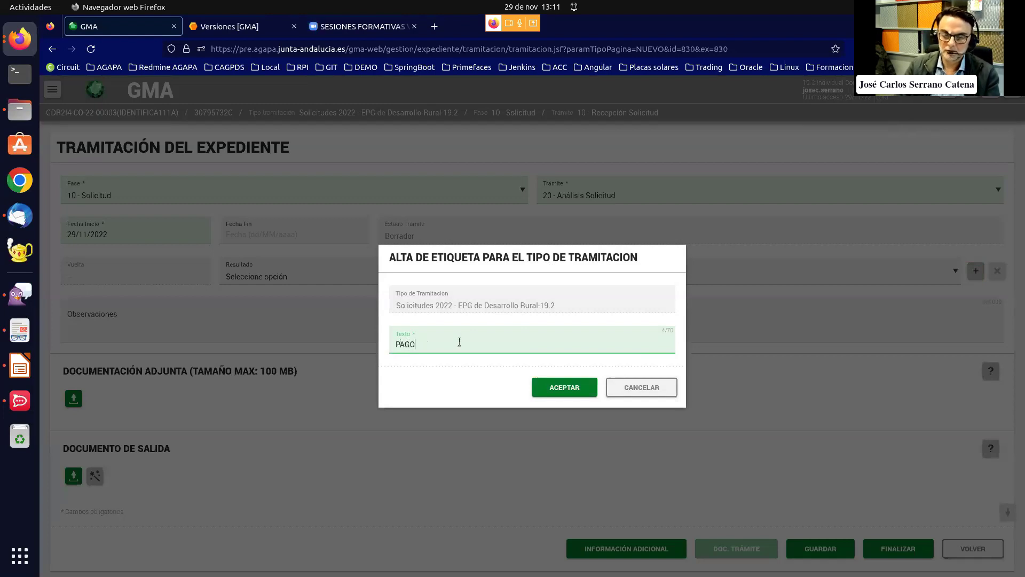
{"action": "type", "text": " PRIMERO"}
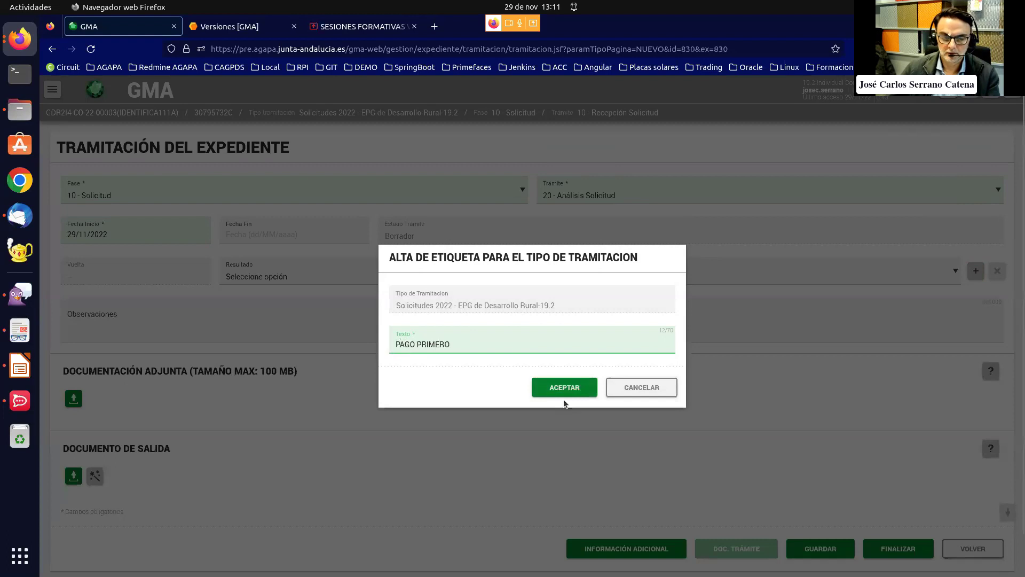
{"action": "left_click", "coordinate": [565, 394]}
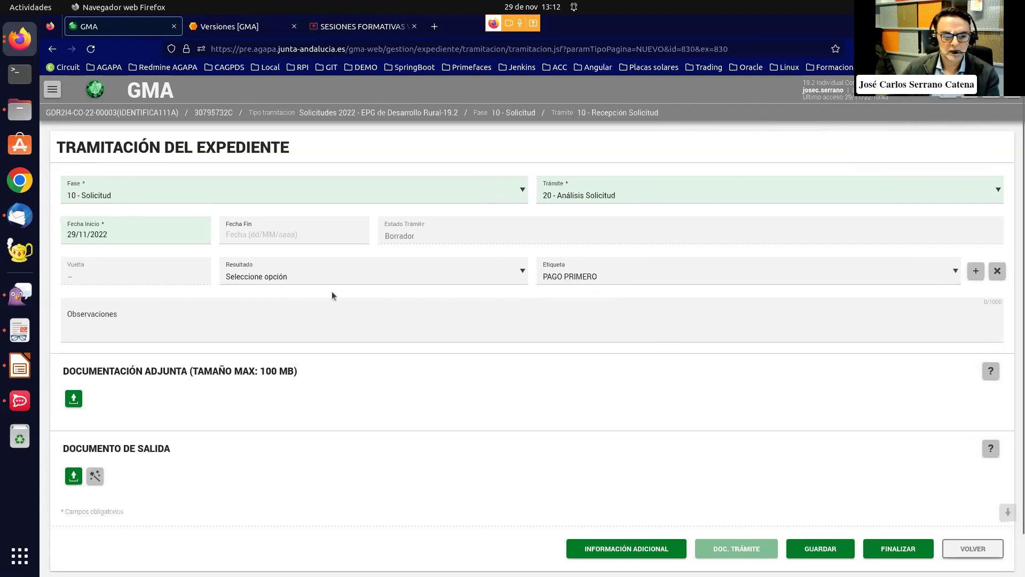
Write 'Observaciones.' in the tramitación's Observaciones field.
{"action": "left_click", "coordinate": [212, 316]}
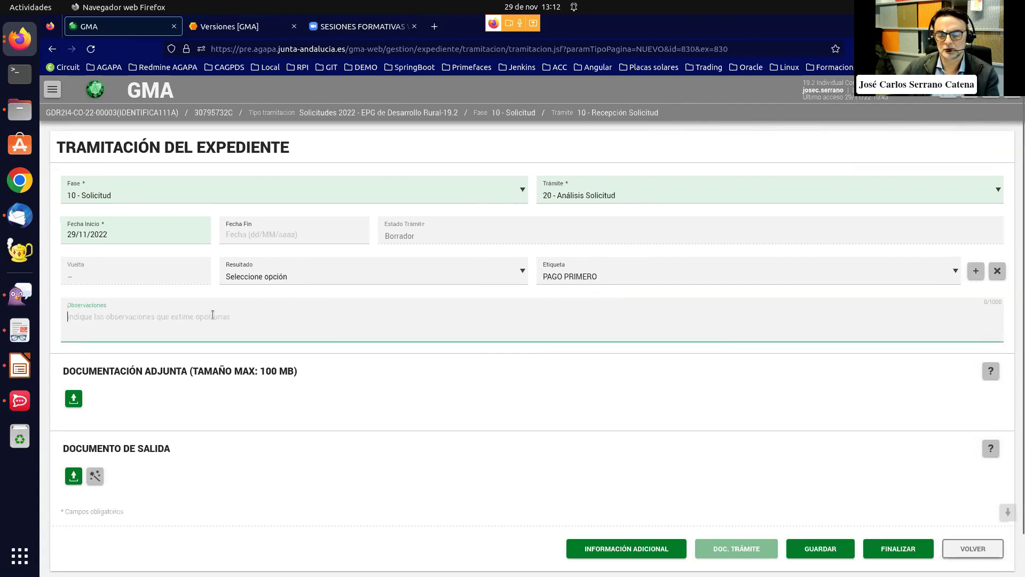
{"action": "type", "text": "Observaciones."}
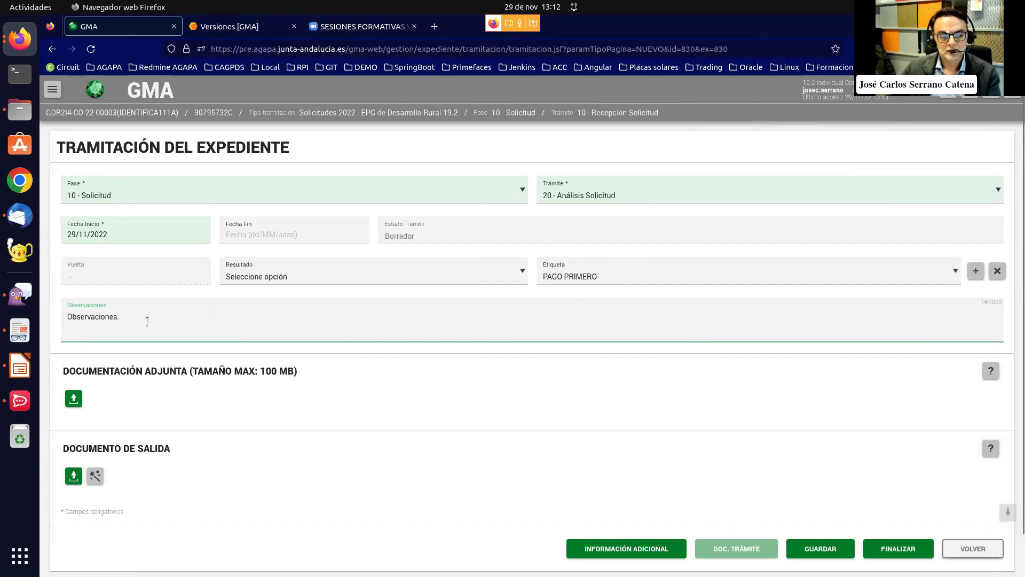
{"action": "left_click_drag", "start_coordinate": [143, 318], "coordinate": [62, 317]}
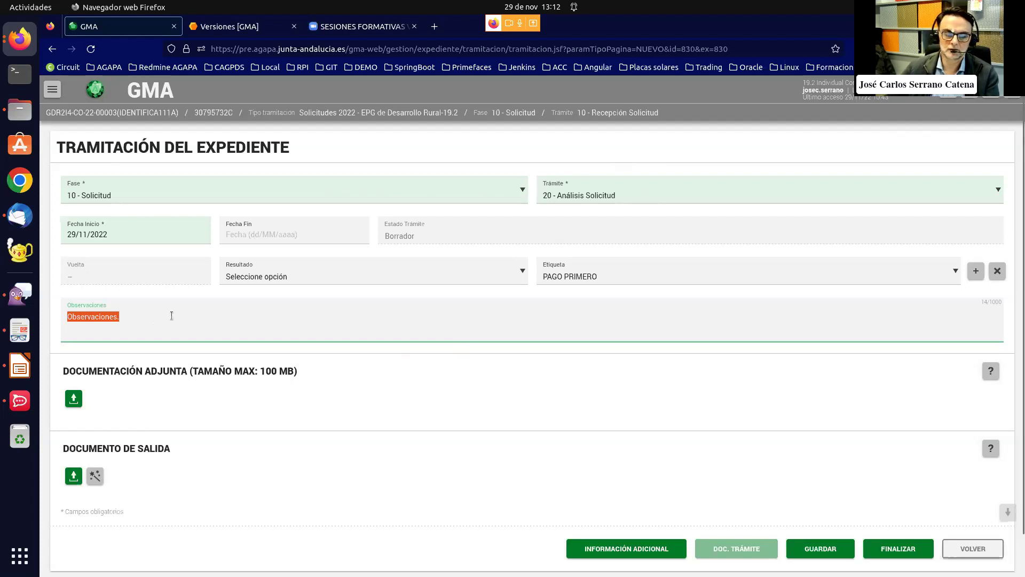
{"action": "left_click_drag", "start_coordinate": [187, 314], "coordinate": [61, 318]}
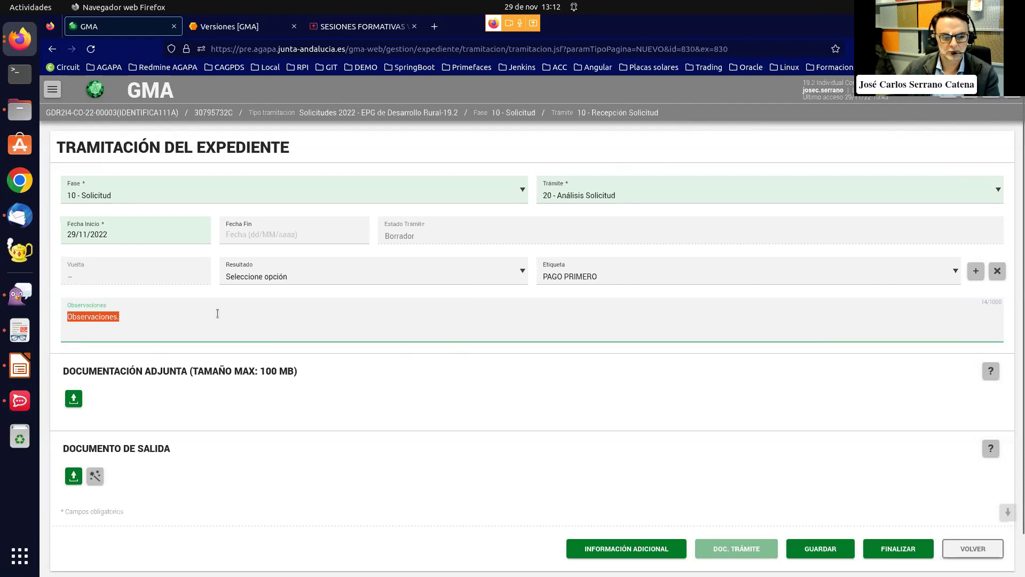
{"action": "scroll", "coordinate": [147, 377], "scroll_direction": "down", "scroll_amount": 1}
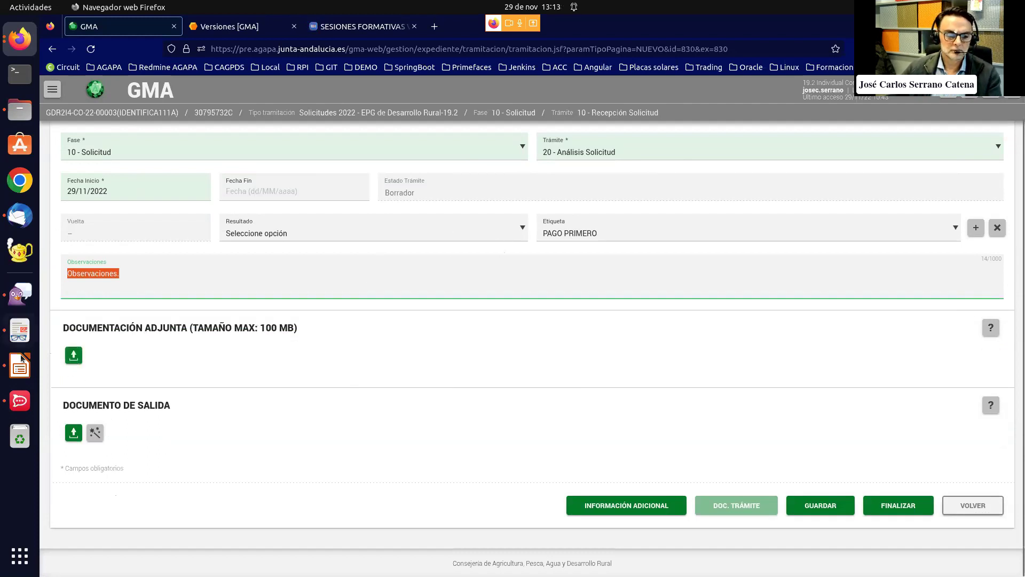
Upload documento_en_blanco.pdf from the file manager under Documentación Adjunta.
{"action": "left_click", "coordinate": [74, 355]}
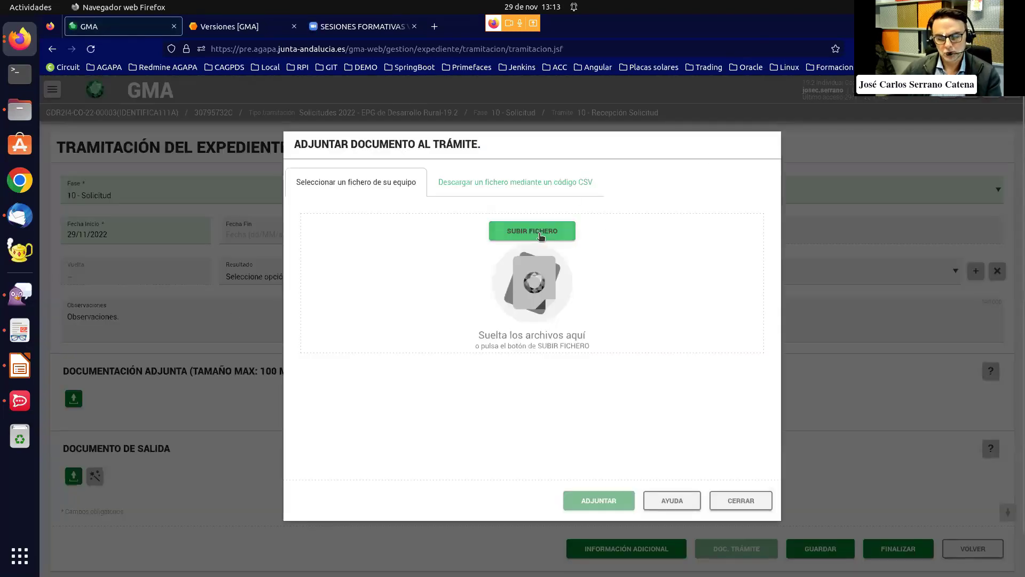
{"action": "left_click", "coordinate": [8, 111]}
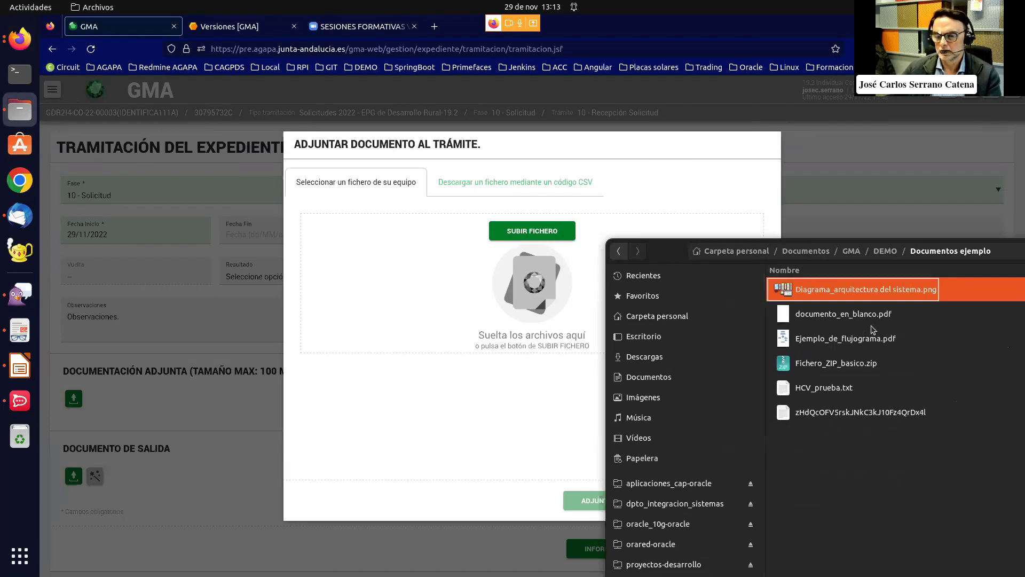
{"action": "left_click_drag", "start_coordinate": [861, 318], "coordinate": [535, 283]}
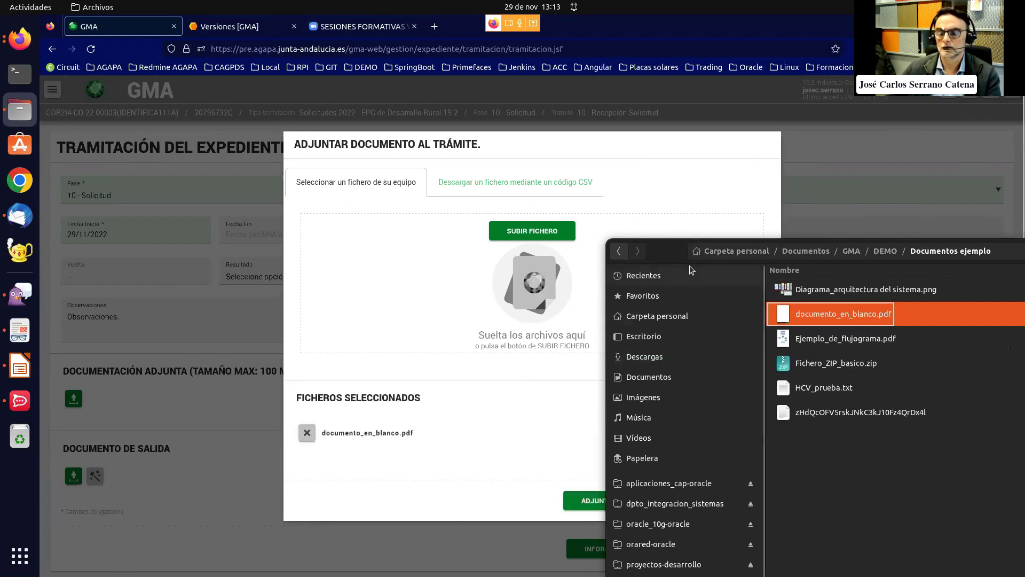
{"action": "left_click", "coordinate": [601, 256]}
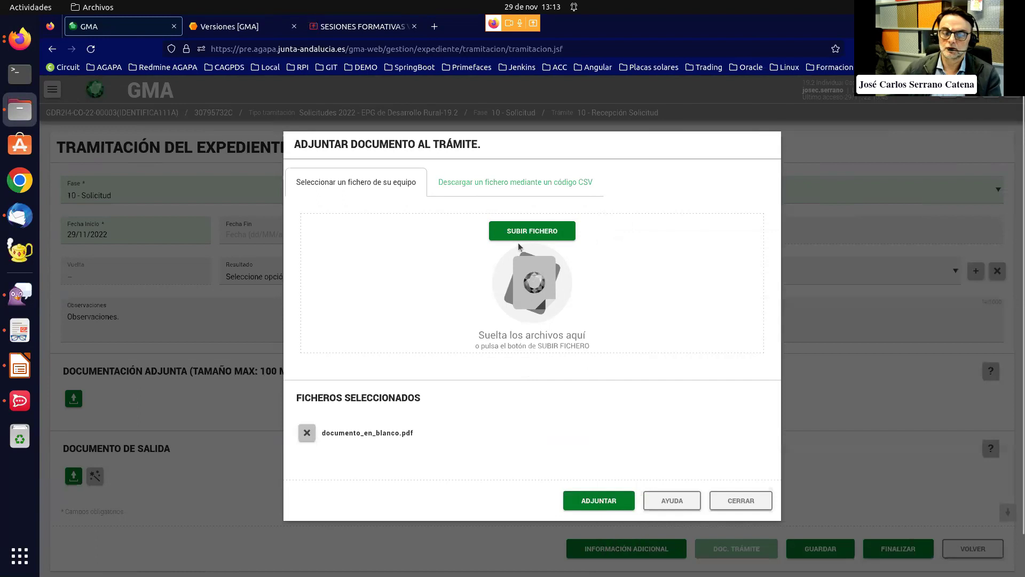
{"action": "left_click", "coordinate": [588, 502]}
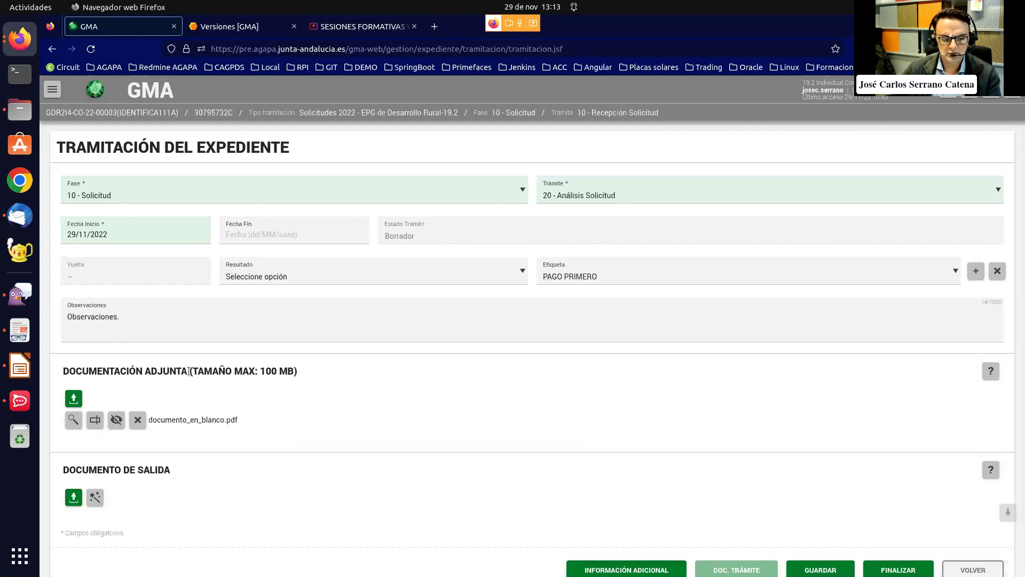
Fill in a saved CSV verification code for another attachment, then close the dialog without attaching.
{"action": "left_click", "coordinate": [73, 398]}
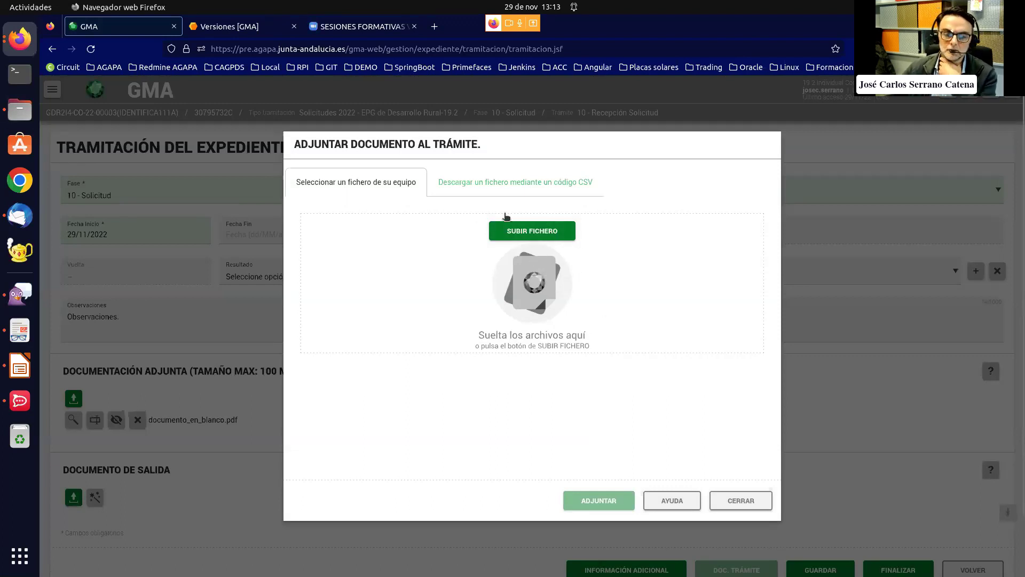
{"action": "left_click", "coordinate": [501, 184]}
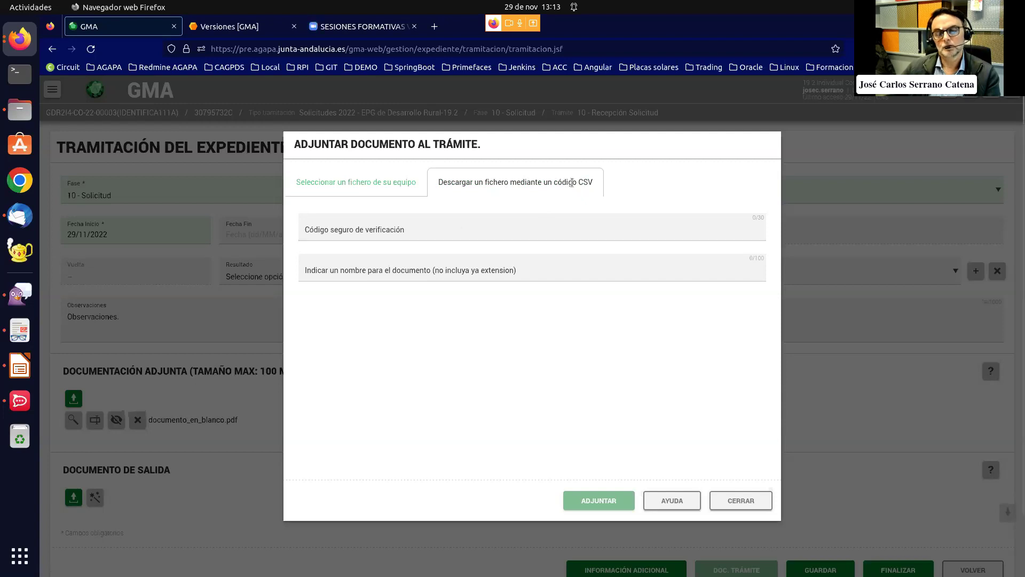
{"action": "left_click_drag", "start_coordinate": [581, 182], "coordinate": [591, 187]}
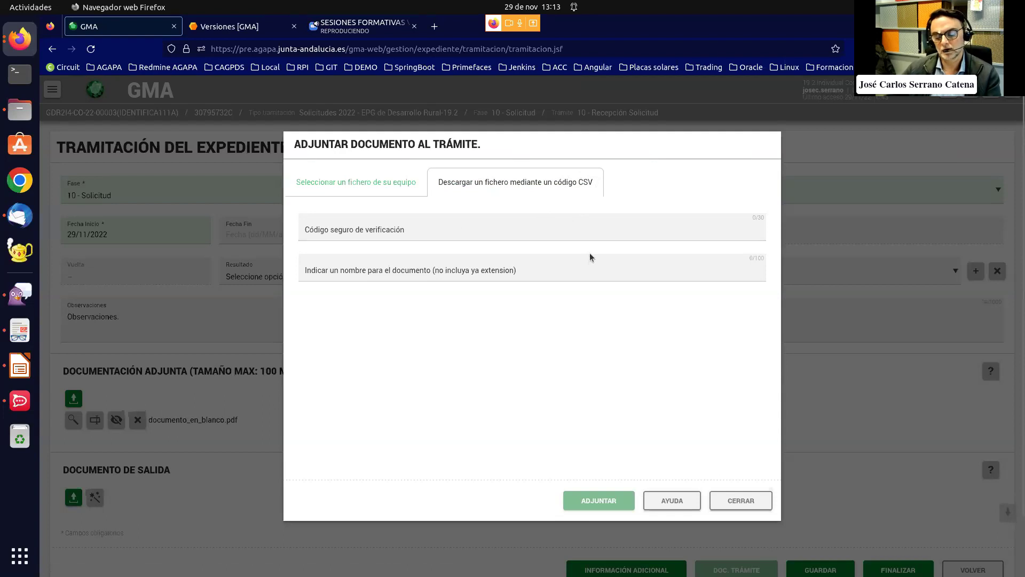
{"action": "left_click", "coordinate": [385, 230]}
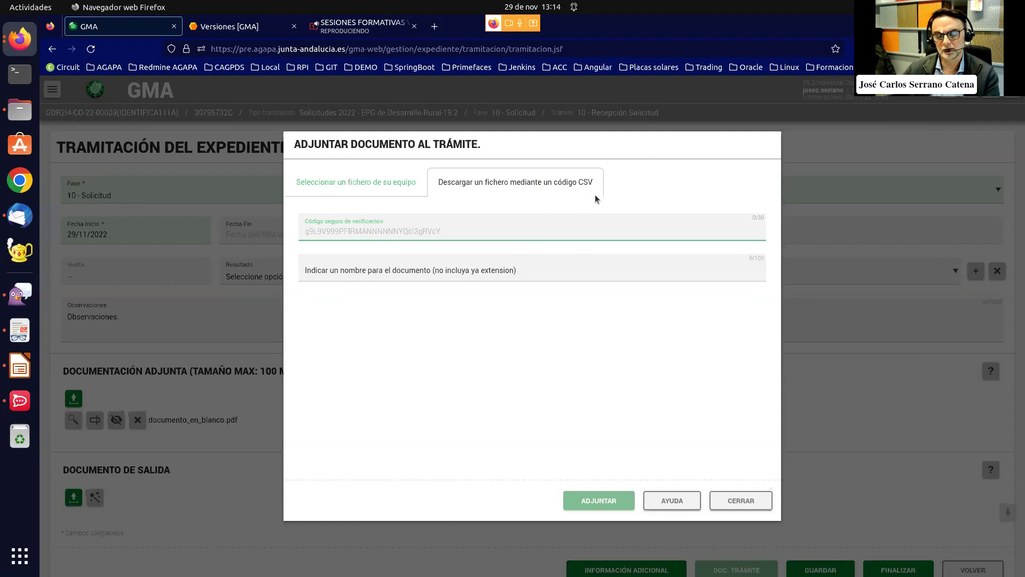
{"action": "left_click", "coordinate": [365, 235]}
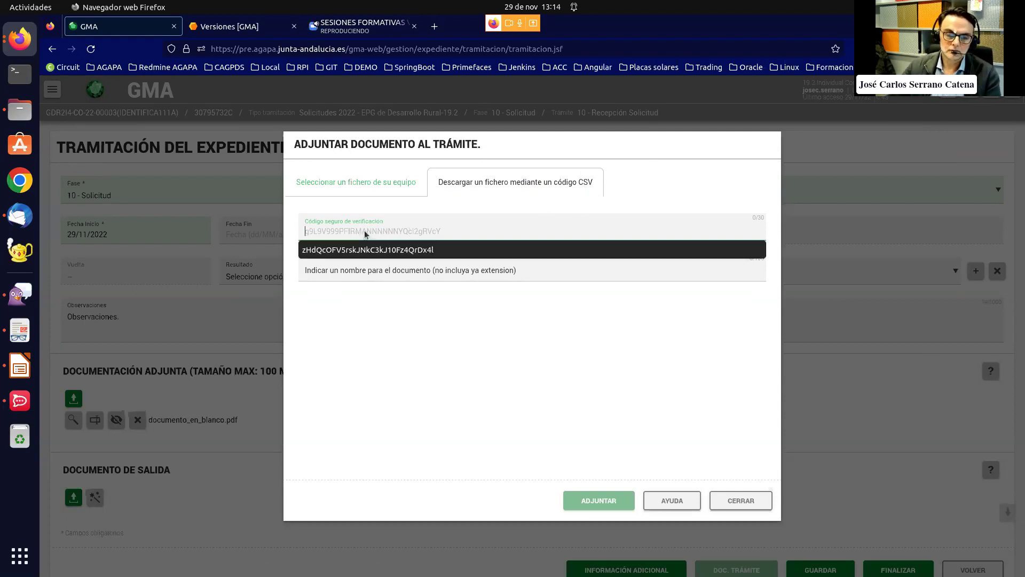
{"action": "left_click", "coordinate": [362, 252]}
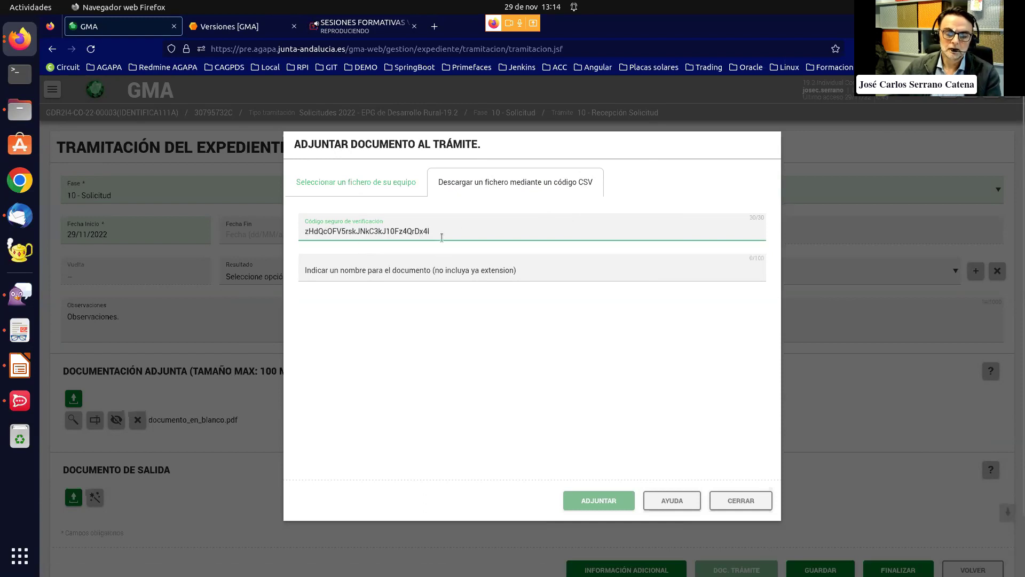
{"action": "left_click_drag", "start_coordinate": [442, 233], "coordinate": [298, 234]}
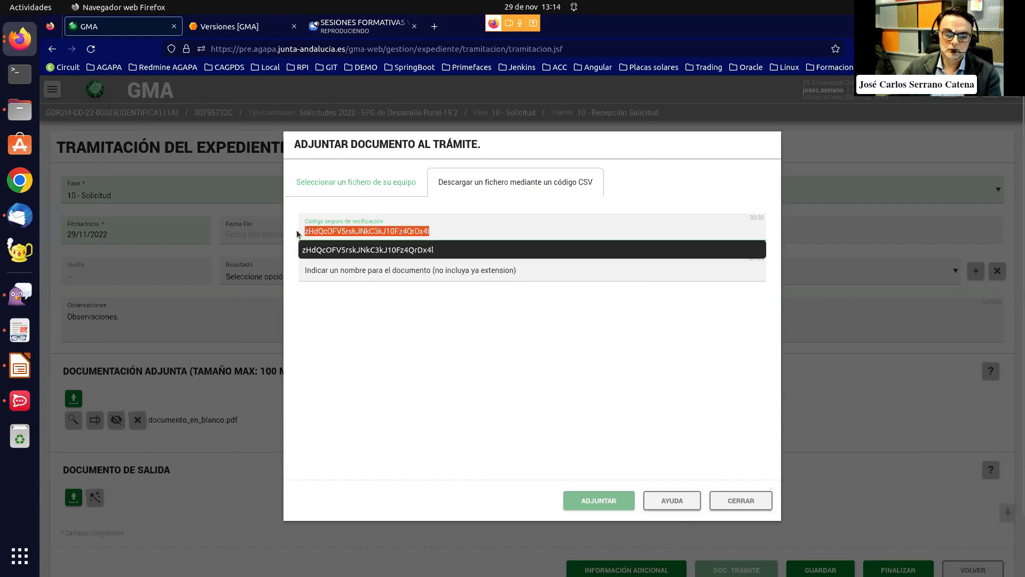
{"action": "left_click", "coordinate": [366, 269]}
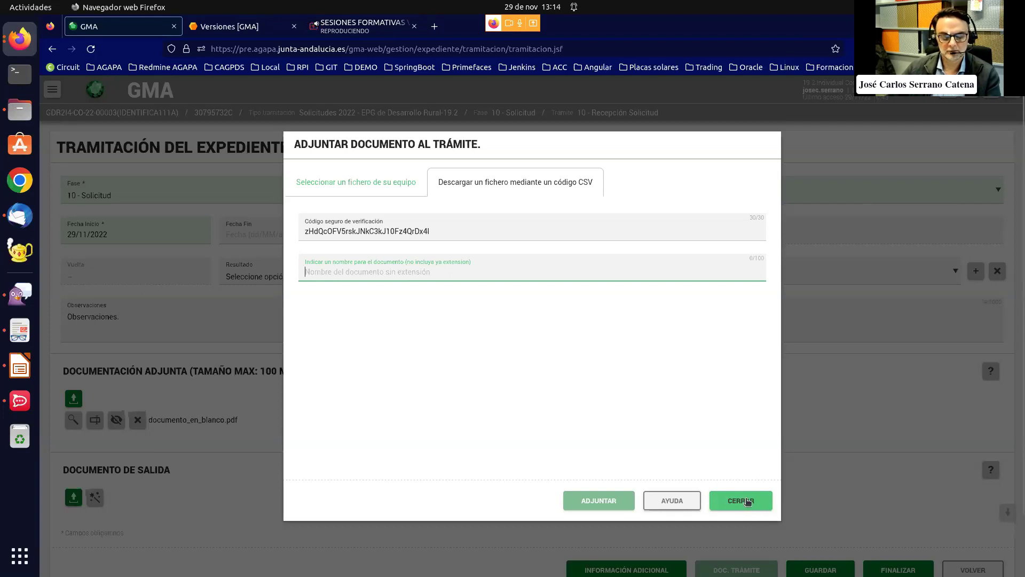
{"action": "left_click", "coordinate": [745, 505]}
{"action": "scroll", "coordinate": [60, 307], "scroll_direction": "down", "scroll_amount": 2}
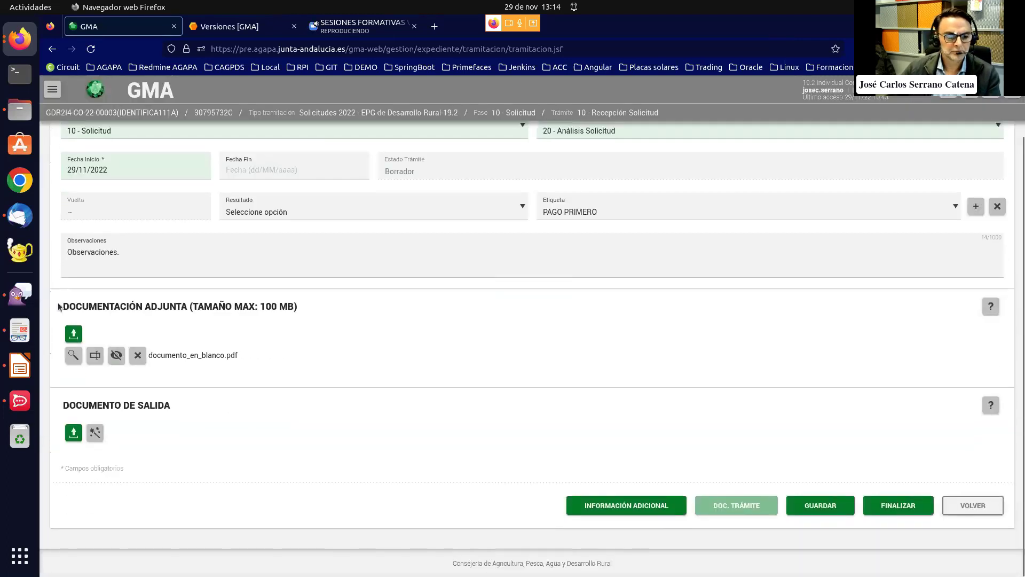
{"action": "left_click_drag", "start_coordinate": [57, 308], "coordinate": [333, 309]}
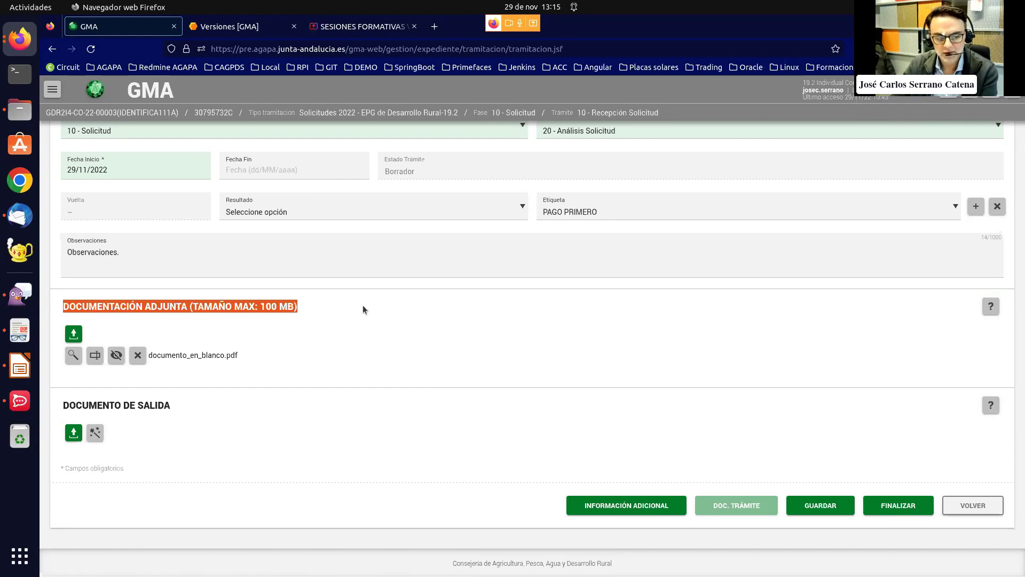
{"action": "scroll", "coordinate": [339, 324], "scroll_direction": "up", "scroll_amount": 2}
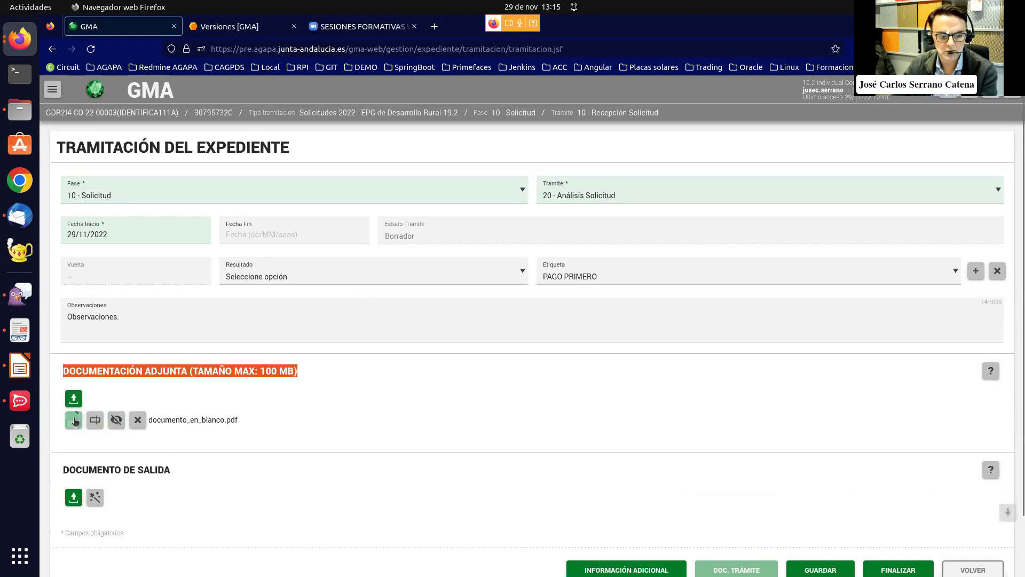
{"action": "left_click", "coordinate": [73, 419]}
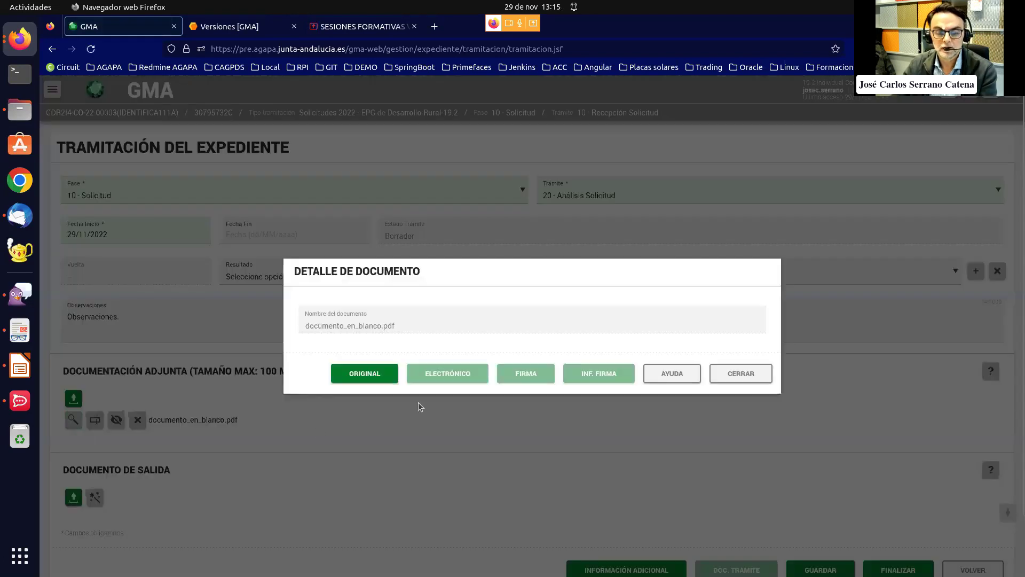
{"action": "left_click_drag", "start_coordinate": [400, 328], "coordinate": [299, 328]}
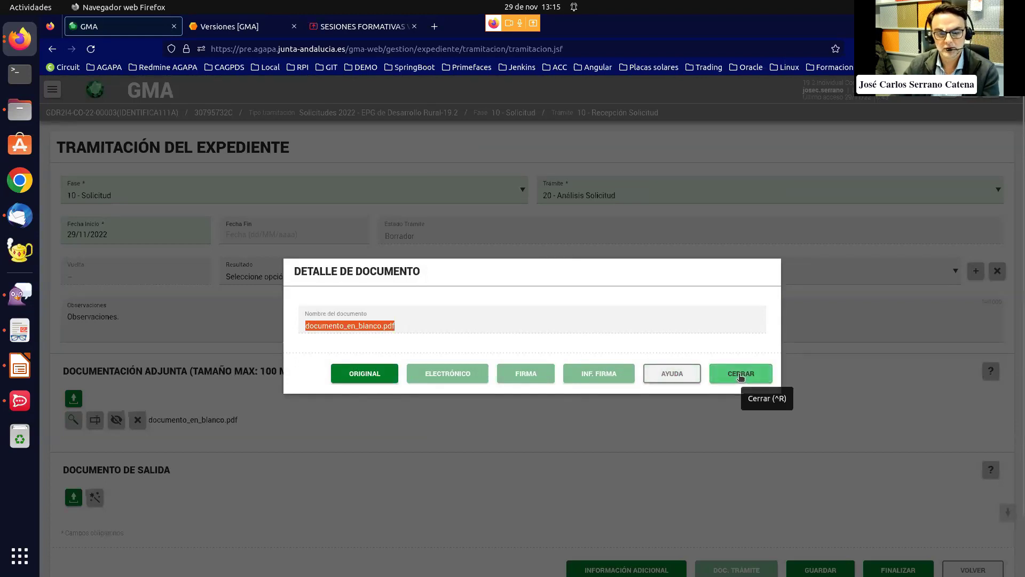
{"action": "left_click", "coordinate": [740, 377]}
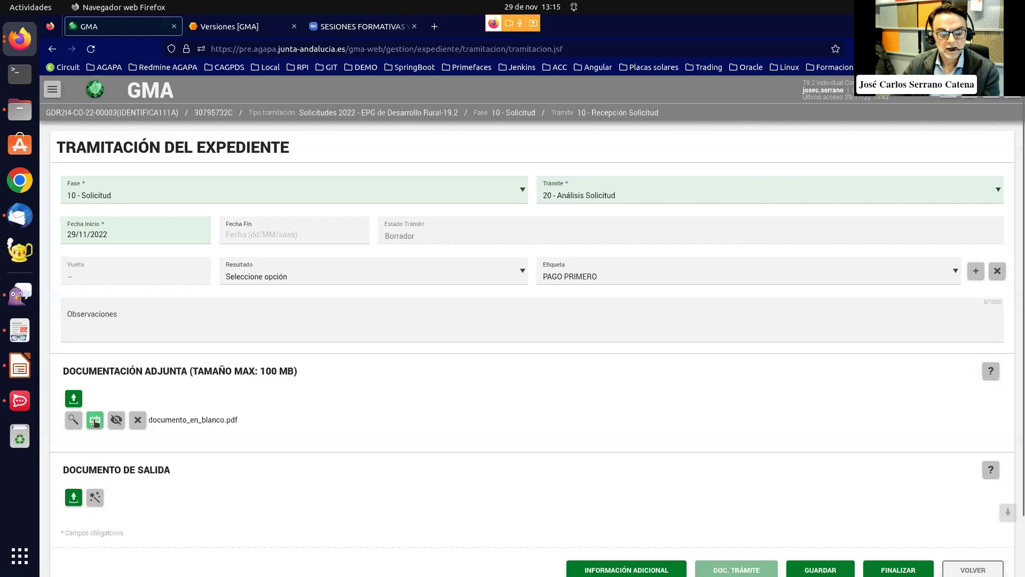
Rename the attachment documento_en_blanco.pdf to documento.pdf.
{"action": "left_click", "coordinate": [95, 420]}
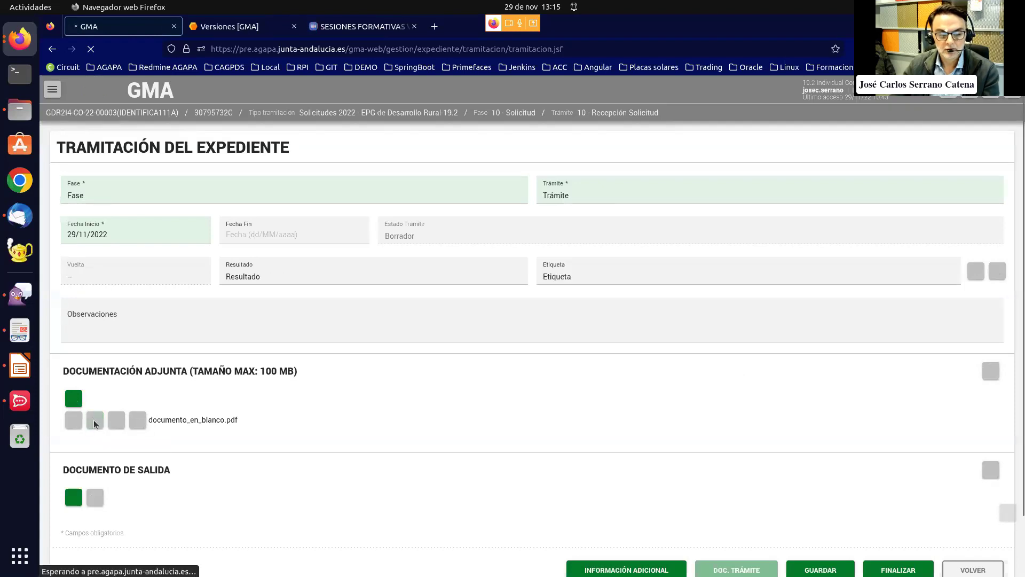
{"action": "left_click", "coordinate": [529, 350]}
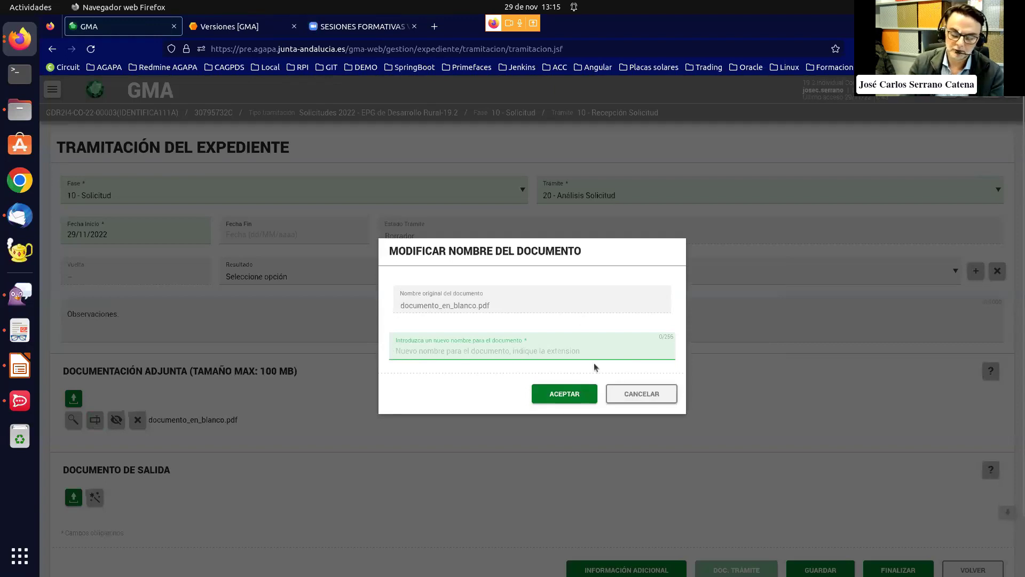
{"action": "type", "text": "documento.pd"}
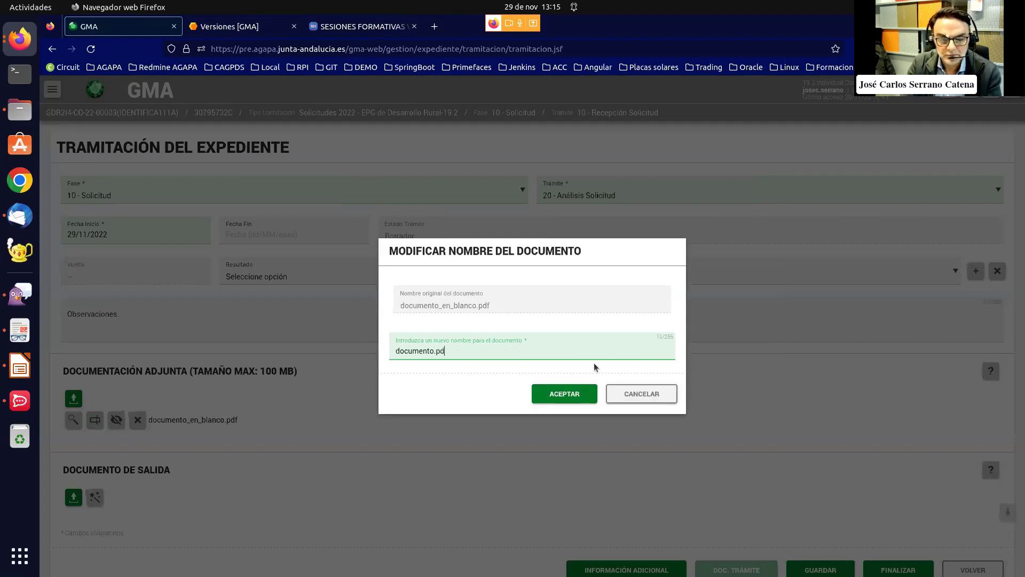
{"action": "type", "text": "fr"}
{"action": "key", "text": "BackSpace"}
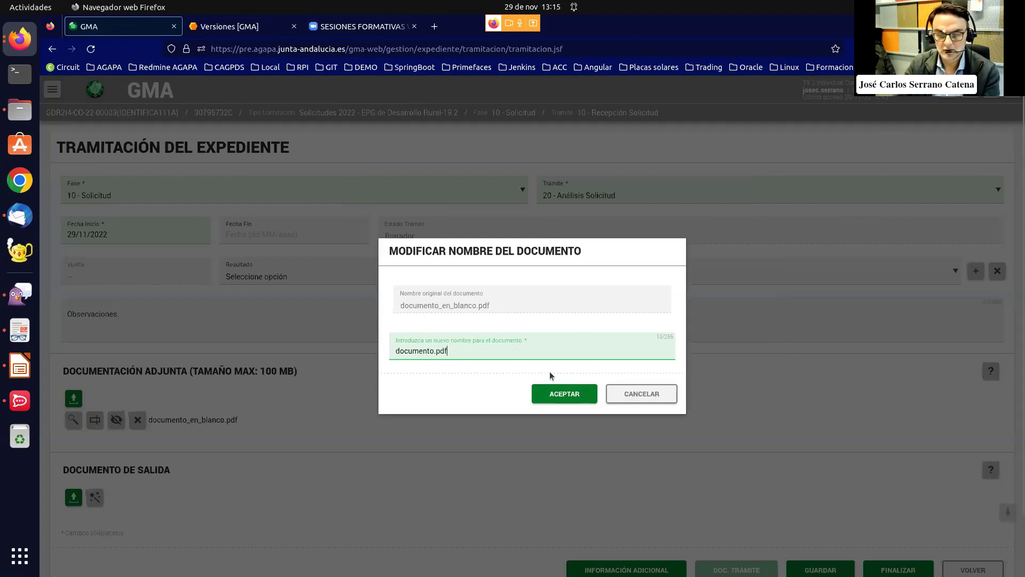
{"action": "left_click", "coordinate": [553, 390]}
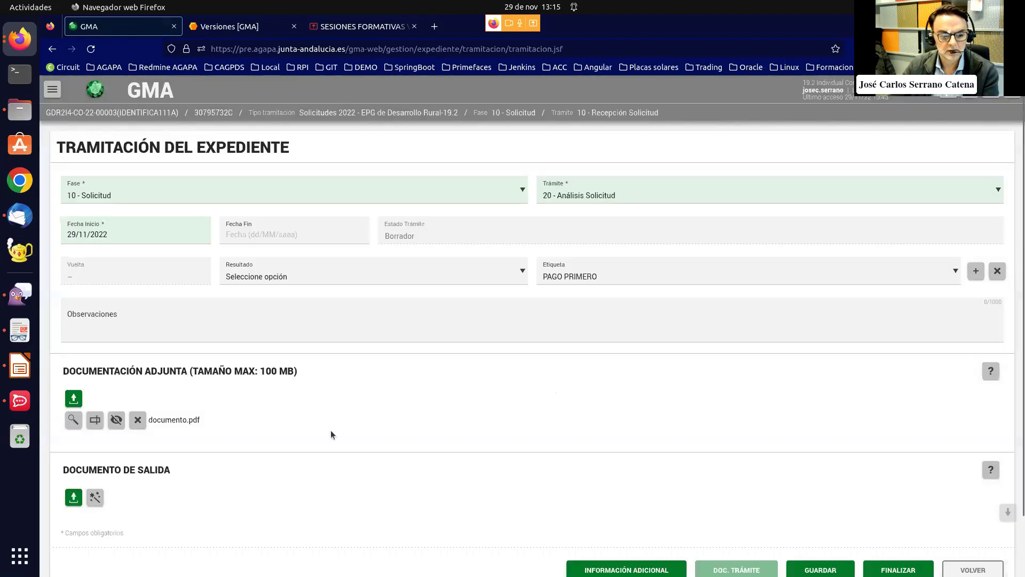
{"action": "left_click", "coordinate": [115, 419]}
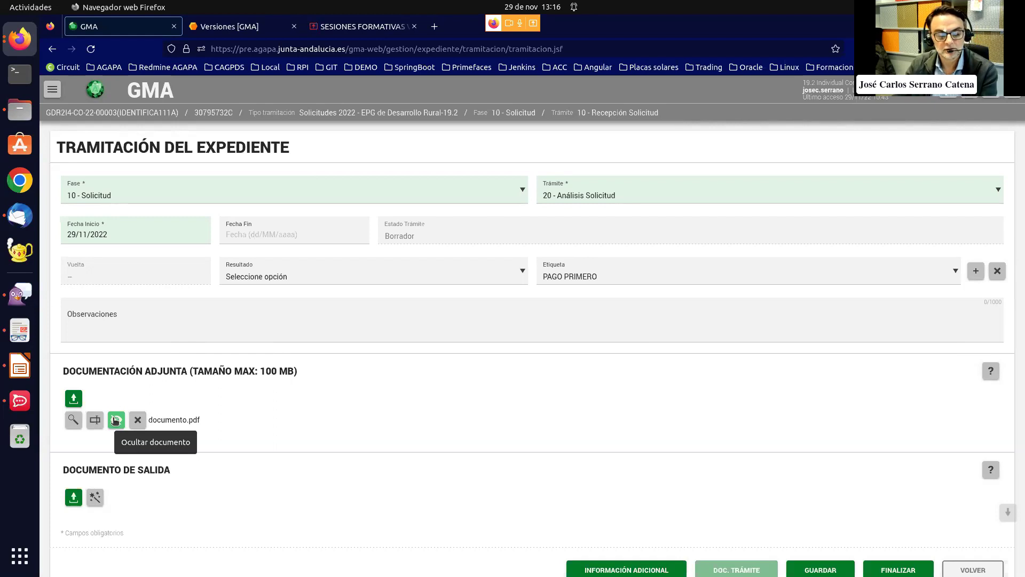
Hide documento.pdf, then tick Mostrar 1 documento oculto so it is listed again.
{"action": "left_click", "coordinate": [115, 420]}
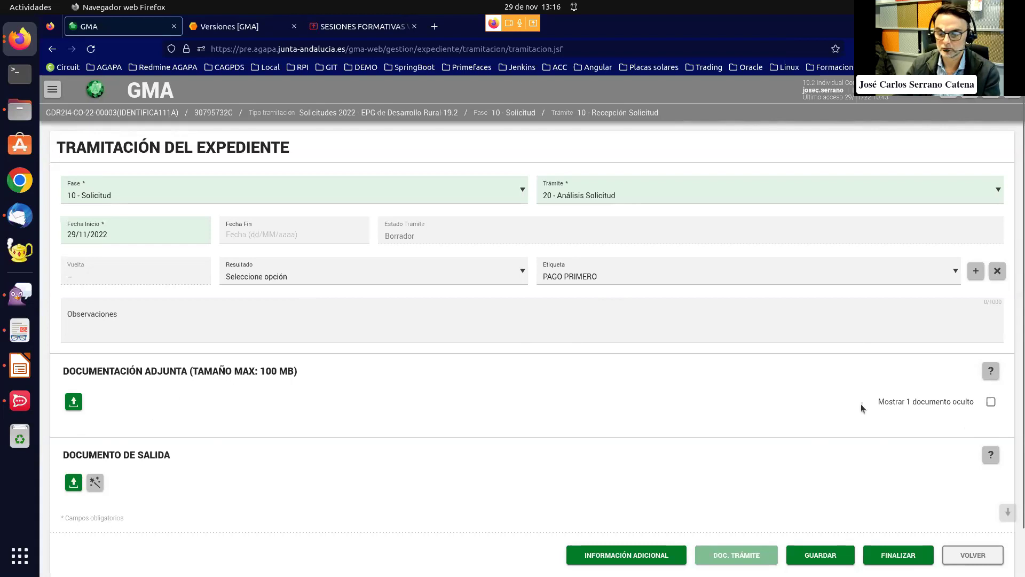
{"action": "left_click", "coordinate": [991, 402]}
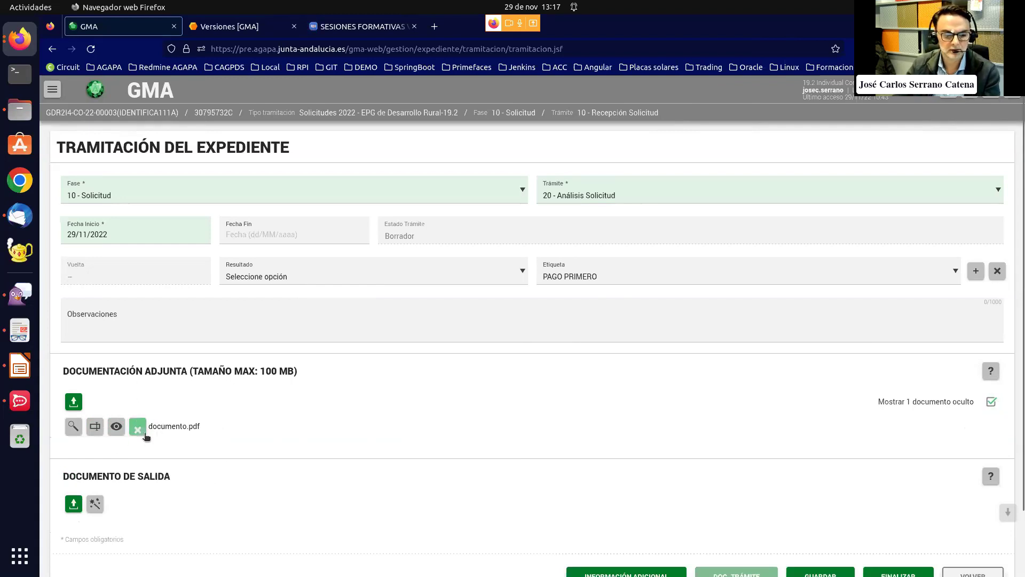
{"action": "scroll", "coordinate": [145, 435], "scroll_direction": "down", "scroll_amount": 2}
{"action": "left_click_drag", "start_coordinate": [62, 303], "coordinate": [329, 306]}
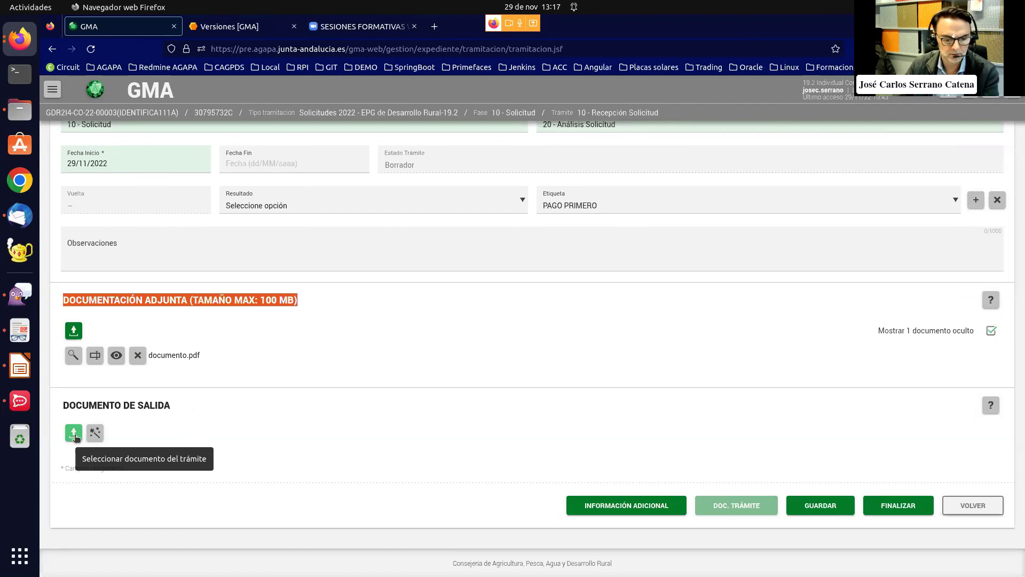
Try Seleccionar documento del trámite and Visualizar Autogenerado, ending in the Selección documento dialog.
{"action": "left_click", "coordinate": [75, 437]}
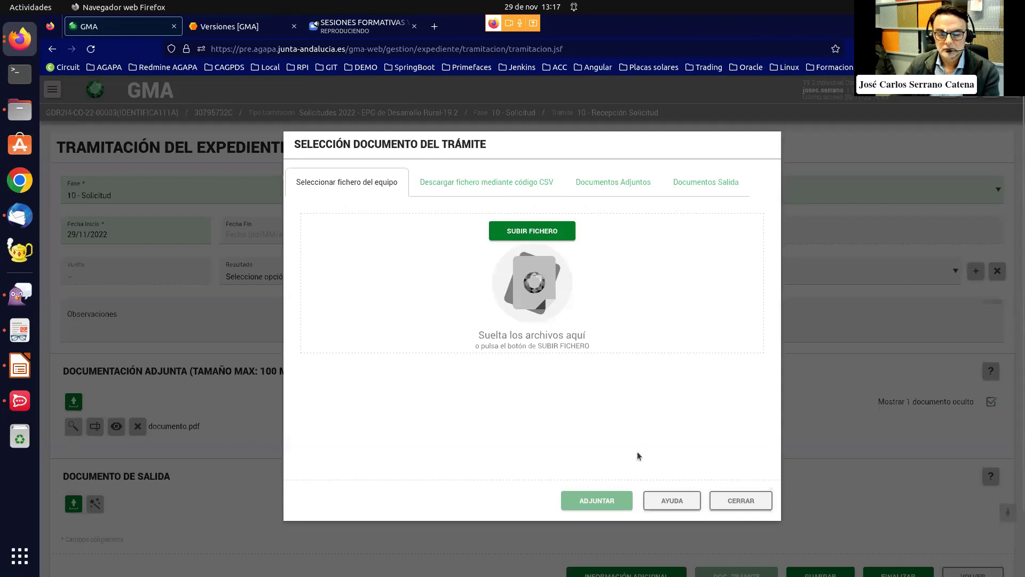
{"action": "left_click", "coordinate": [727, 501]}
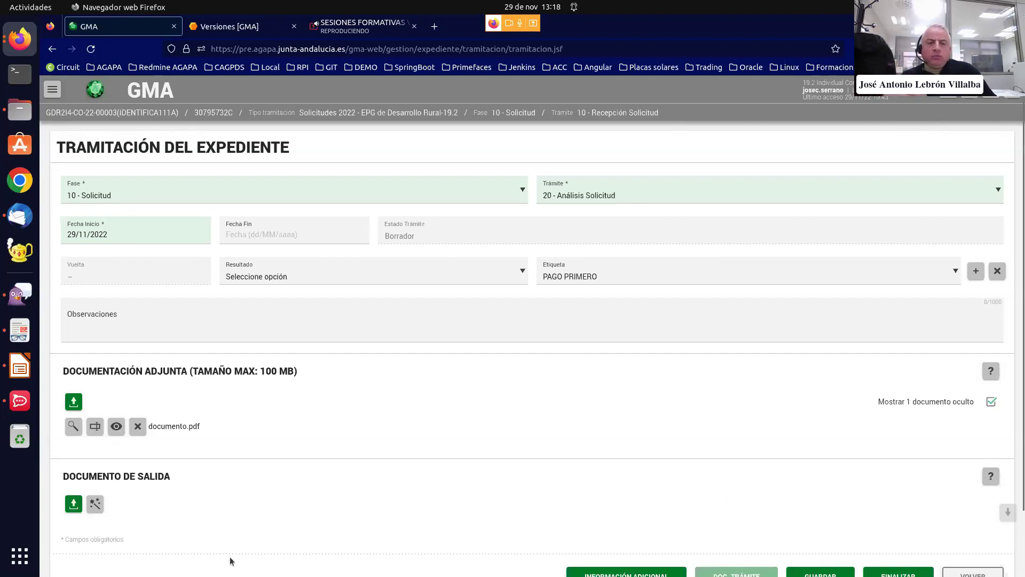
{"action": "left_click", "coordinate": [95, 504]}
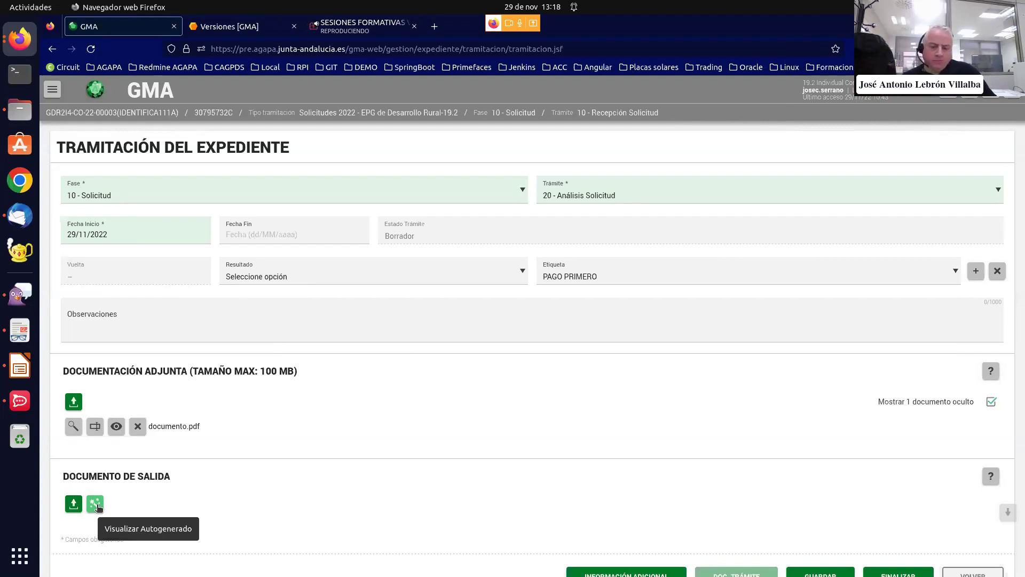
{"action": "scroll", "coordinate": [133, 472], "scroll_direction": "down", "scroll_amount": 2}
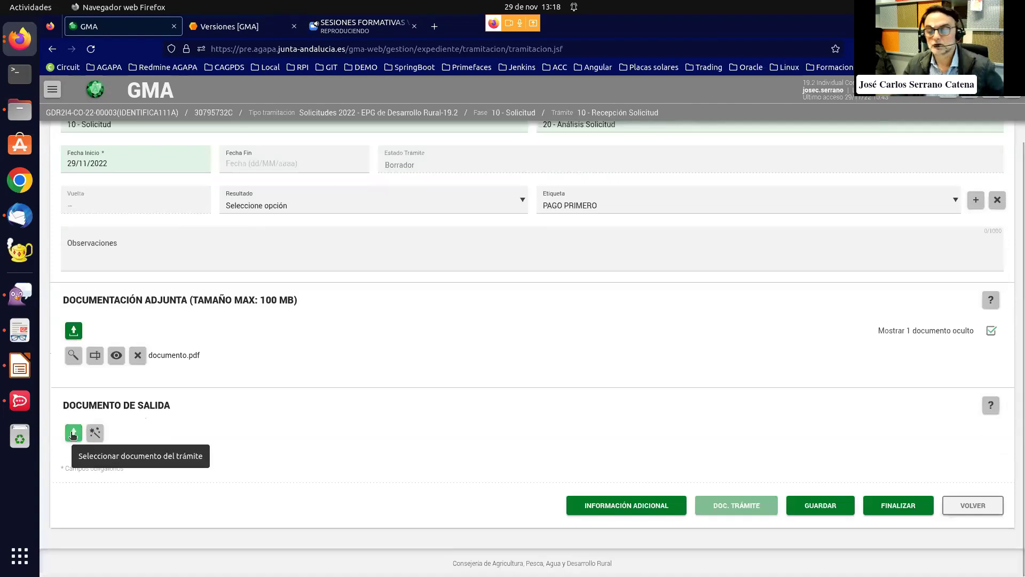
{"action": "left_click", "coordinate": [73, 434]}
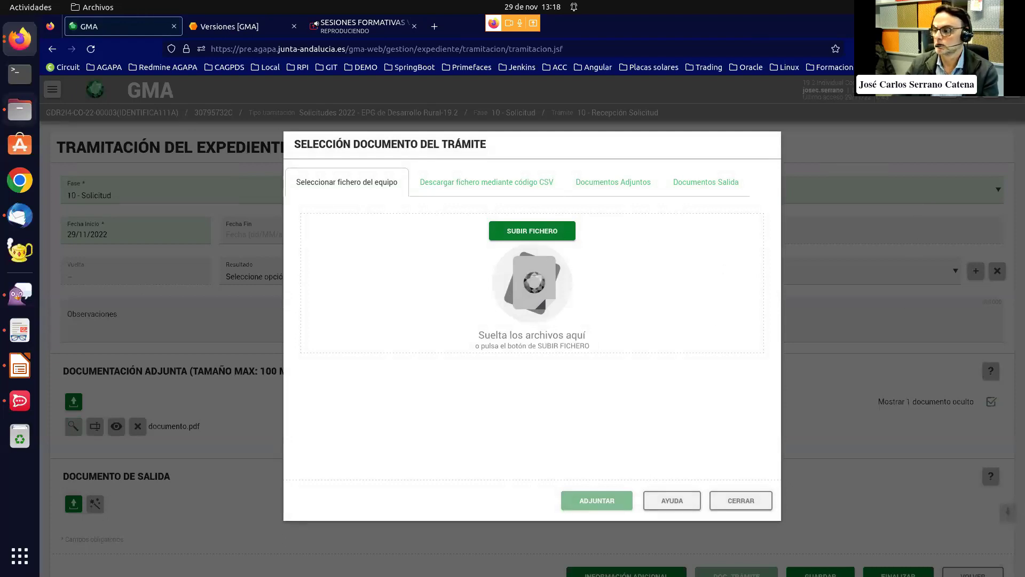
Check the dialog's upload, CSV, attached and Documentos Salida tabs, finding no output documents, and close it.
{"action": "left_click_drag", "start_coordinate": [1020, 372], "coordinate": [544, 305]}
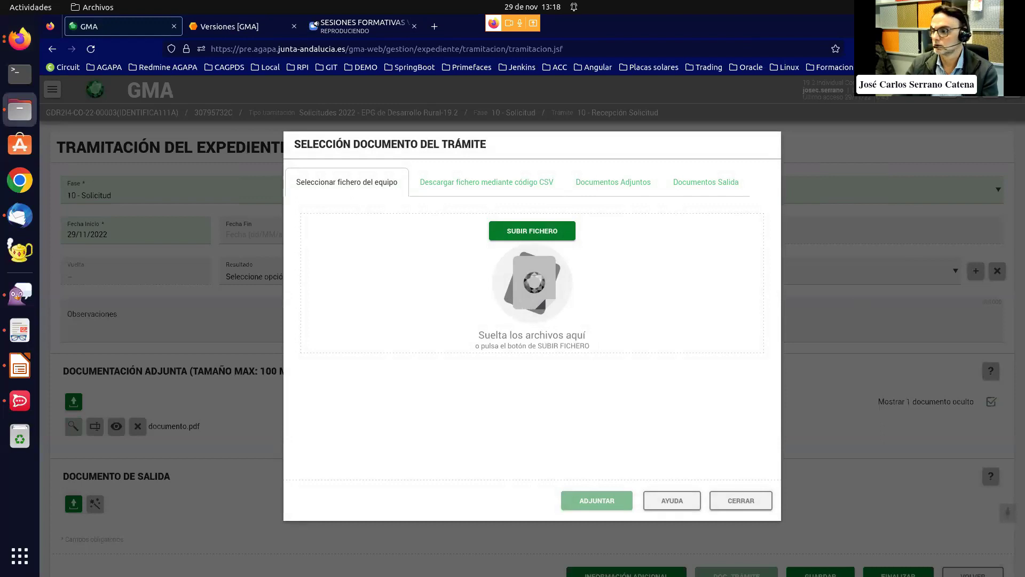
{"action": "left_click", "coordinate": [469, 182]}
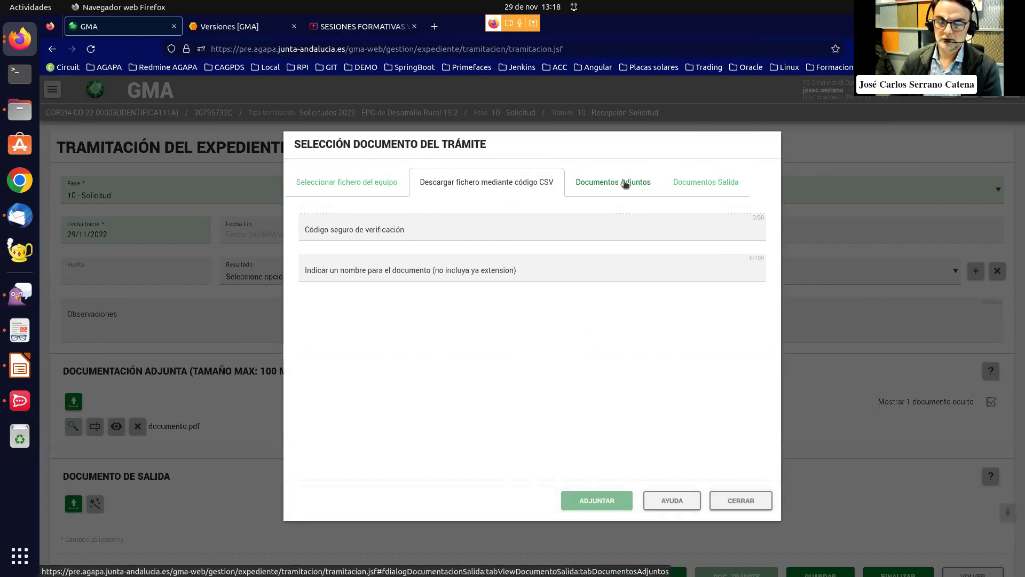
{"action": "left_click", "coordinate": [625, 183]}
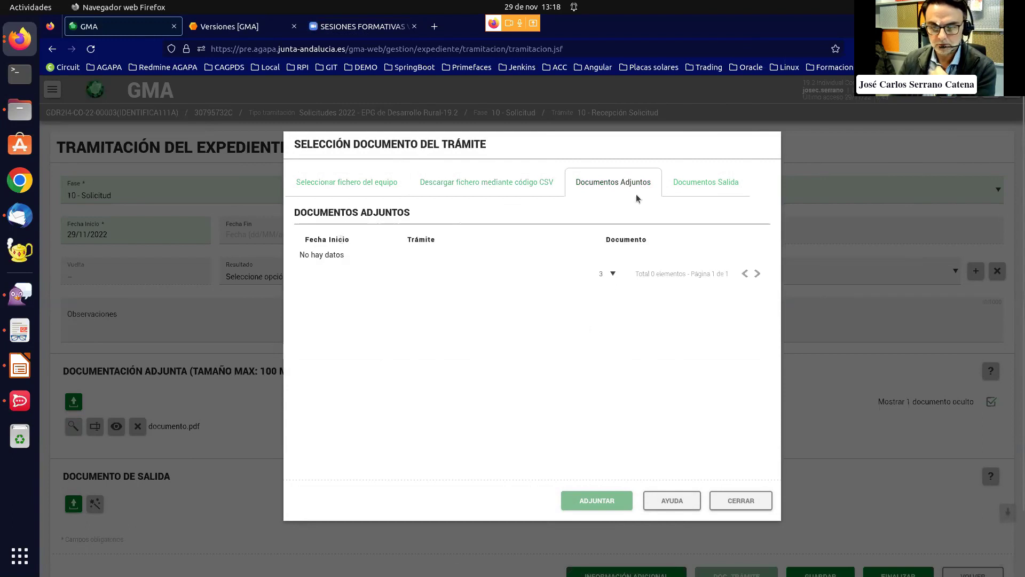
{"action": "left_click", "coordinate": [721, 182]}
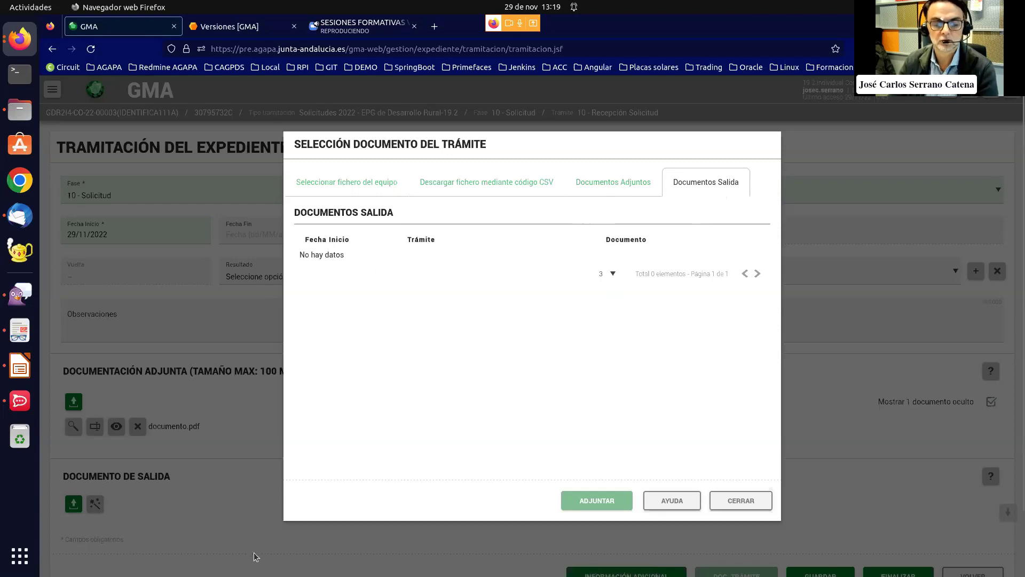
{"action": "left_click", "coordinate": [746, 501]}
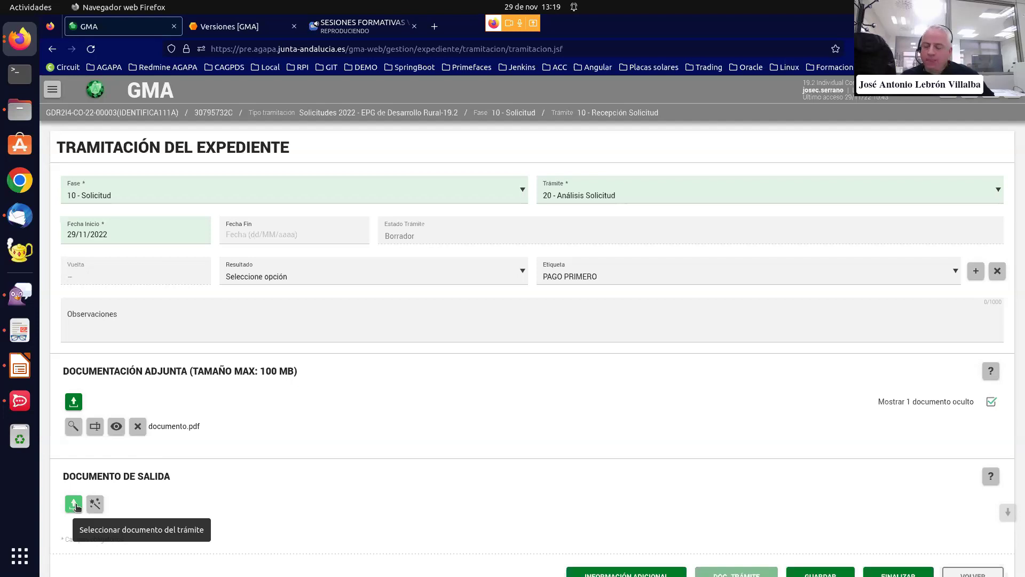
{"action": "left_click", "coordinate": [75, 504]}
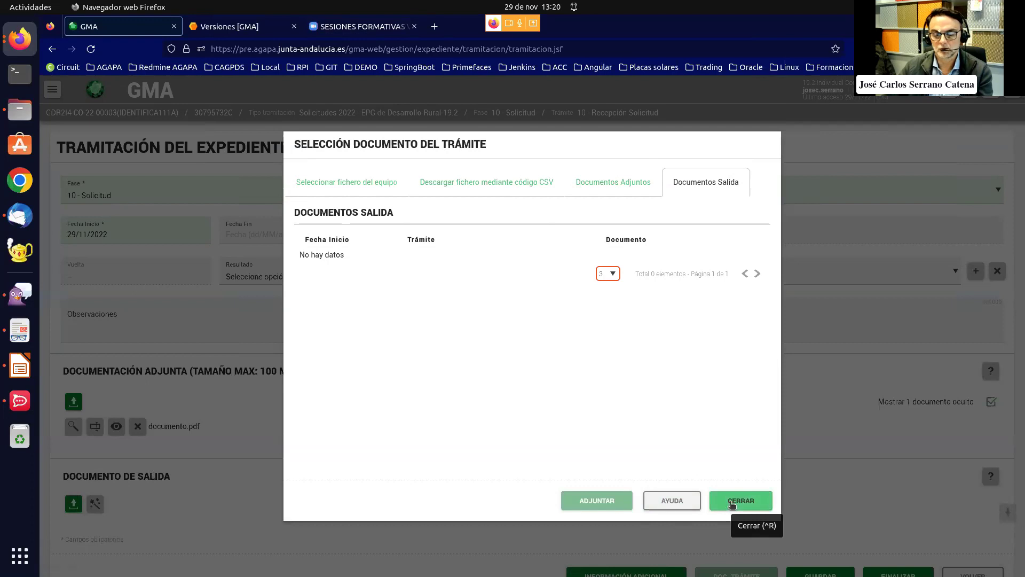
{"action": "left_click", "coordinate": [732, 502]}
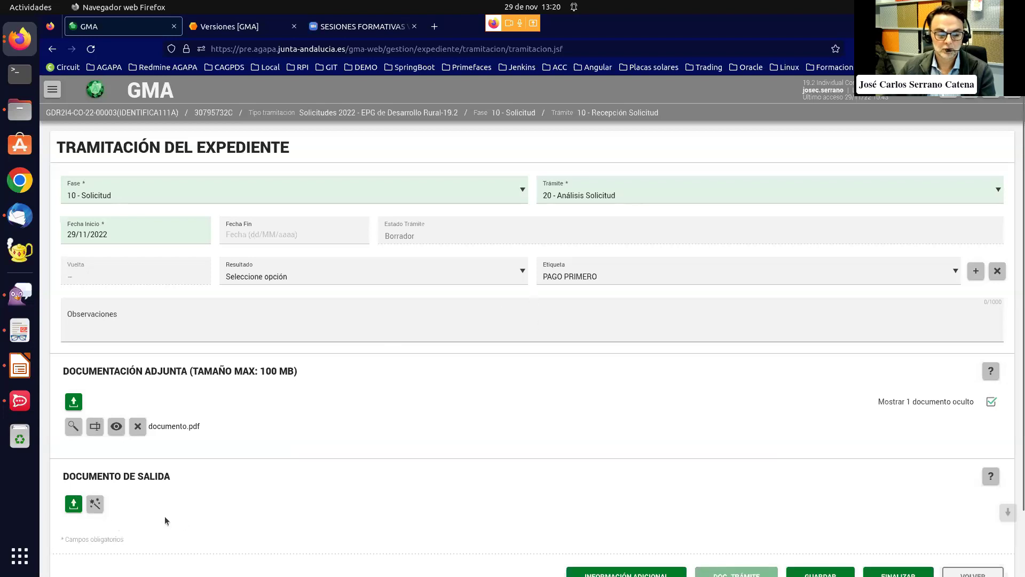
Generate and download the auto-generated Anexo V checklist output document.
{"action": "left_click", "coordinate": [95, 503]}
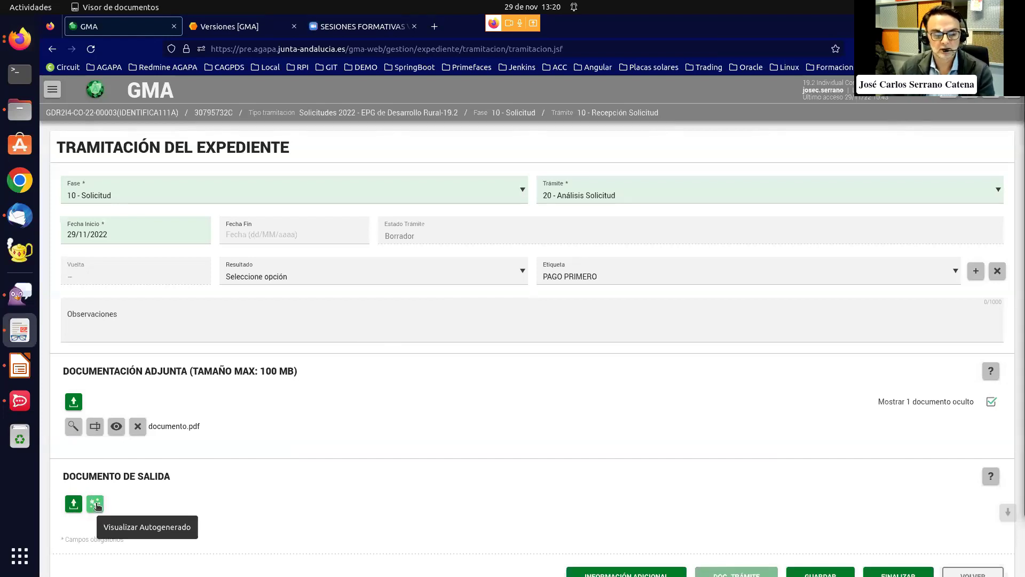
{"action": "left_click", "coordinate": [99, 506]}
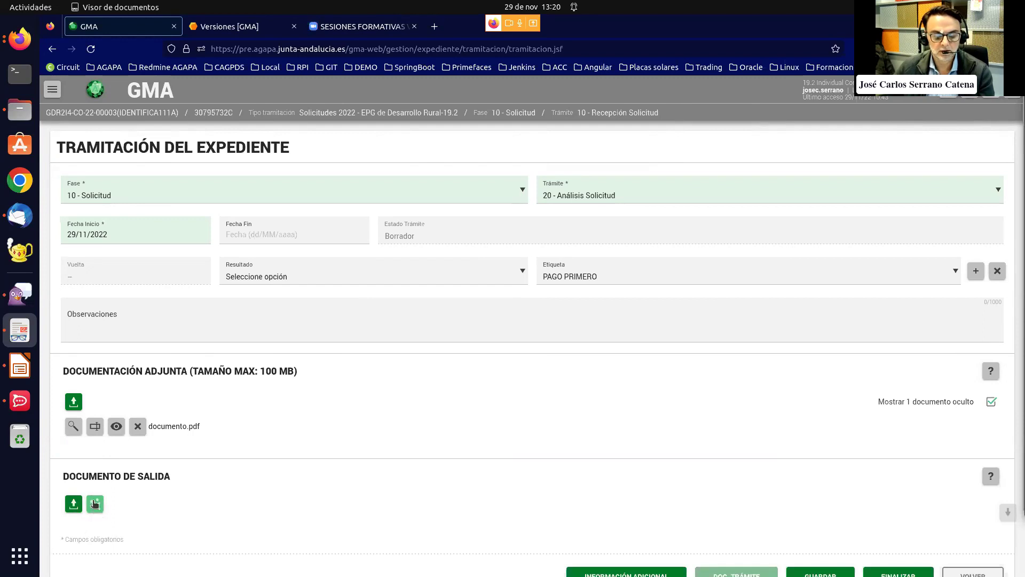
{"action": "left_click", "coordinate": [95, 505]}
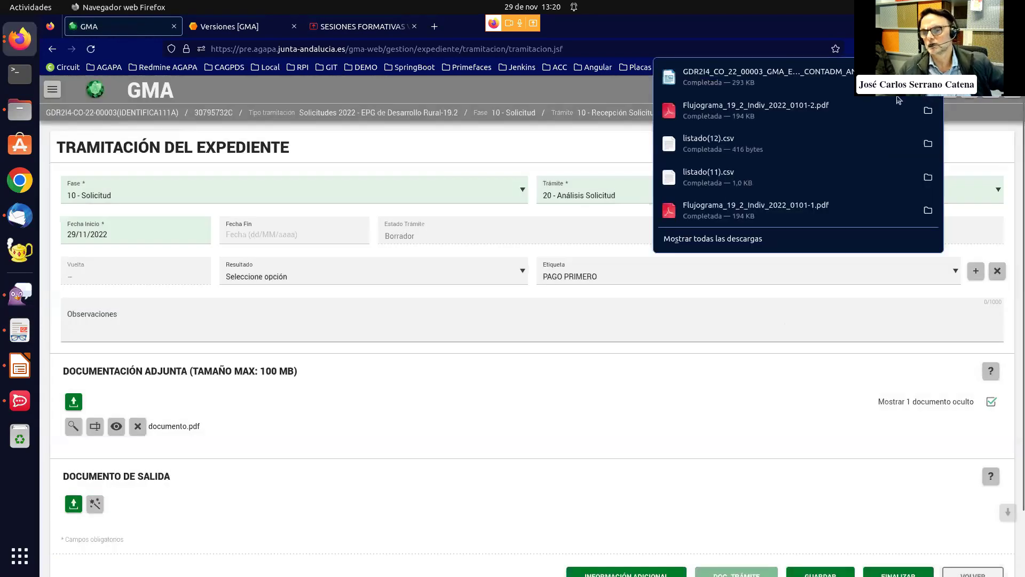
Show the downloaded checklist in the Downloads folder and open the .odt file.
{"action": "left_click", "coordinate": [928, 76]}
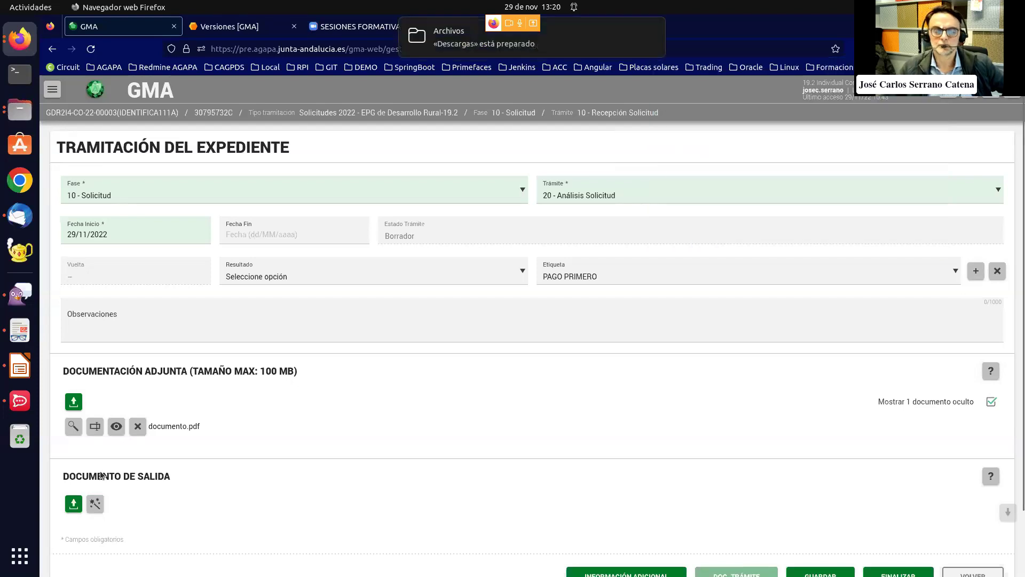
{"action": "left_click", "coordinate": [485, 43]}
{"action": "double_click", "coordinate": [288, 312]}
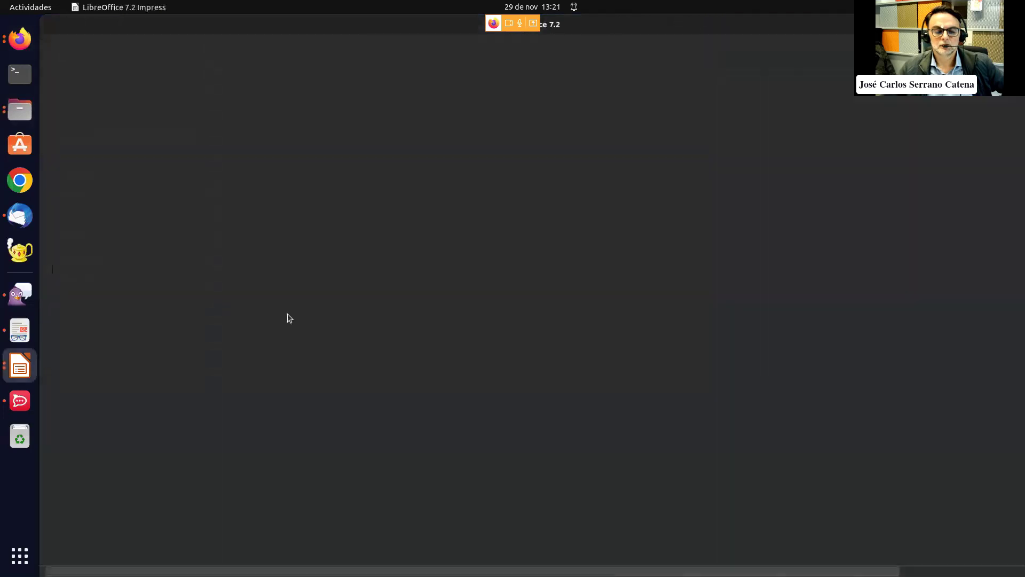
{"action": "scroll", "coordinate": [460, 322], "scroll_direction": "down", "scroll_amount": 4}
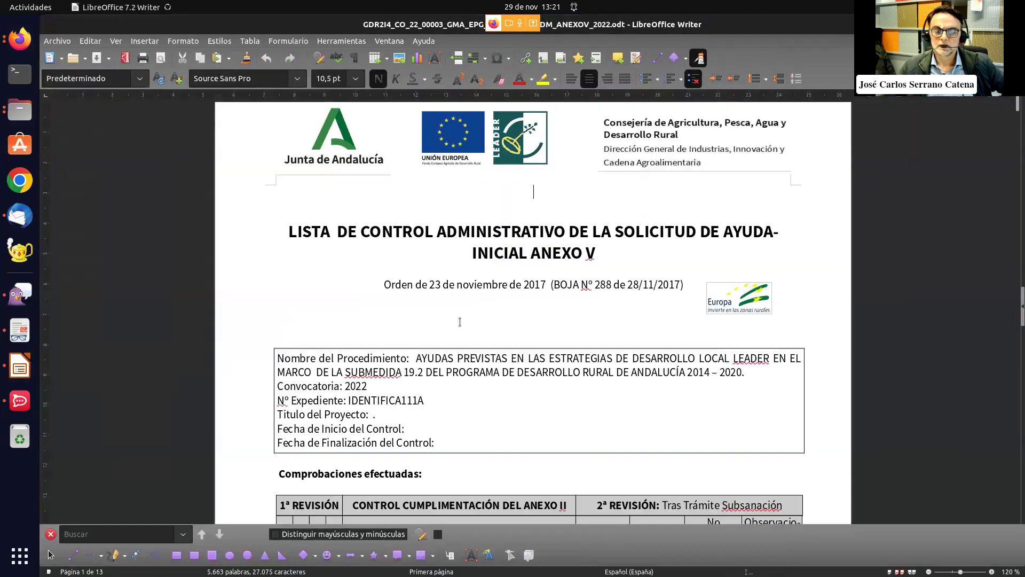
{"action": "scroll", "coordinate": [460, 322], "scroll_direction": "down", "scroll_amount": 10}
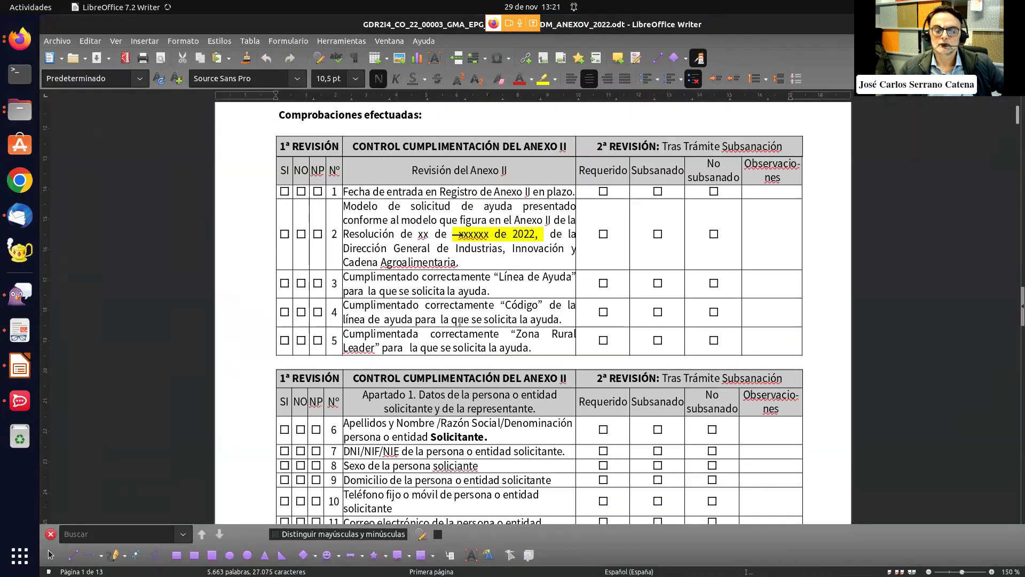
{"action": "scroll", "coordinate": [459, 316], "scroll_direction": "down", "scroll_amount": 2}
{"action": "scroll", "coordinate": [460, 316], "scroll_direction": "up", "scroll_amount": 12}
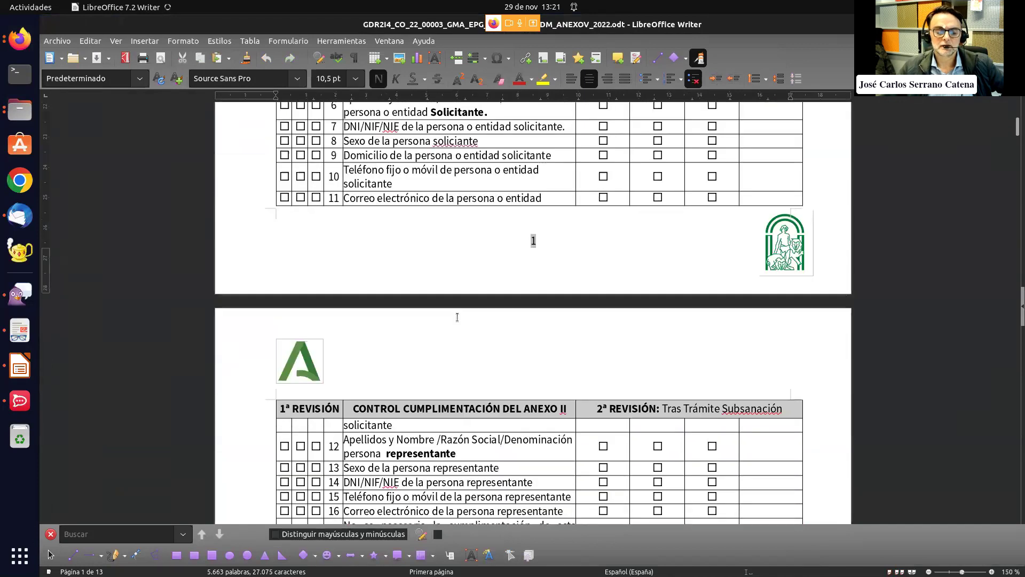
{"action": "scroll", "coordinate": [425, 293], "scroll_direction": "up", "scroll_amount": 8}
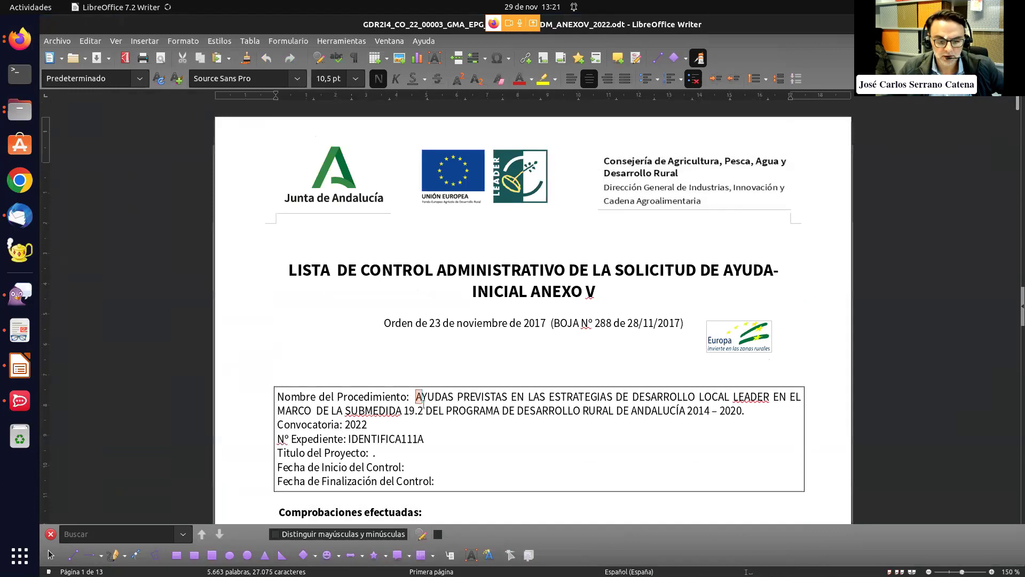
{"action": "left_click_drag", "start_coordinate": [414, 395], "coordinate": [454, 462]}
{"action": "scroll", "coordinate": [454, 416], "scroll_direction": "down", "scroll_amount": 5}
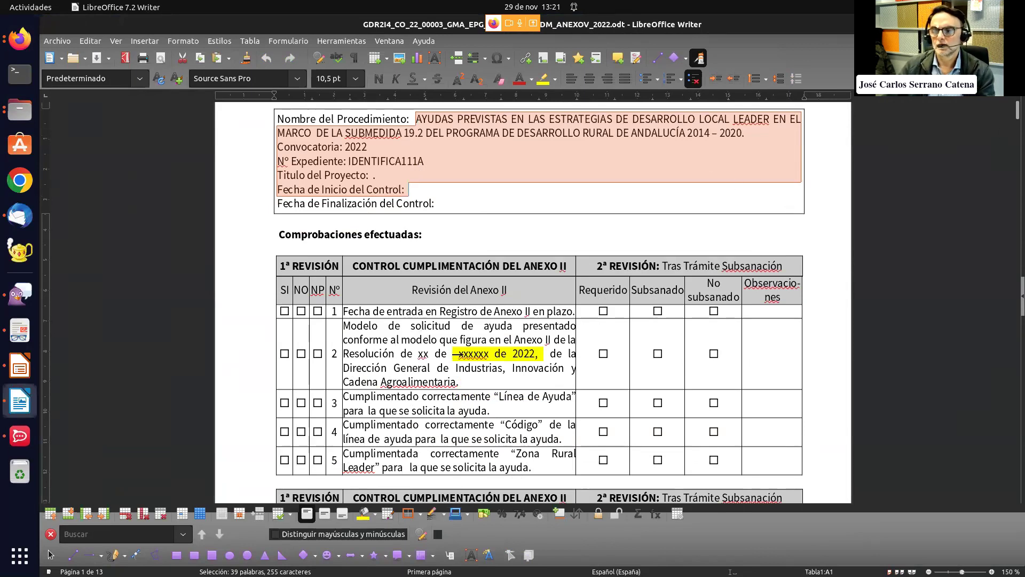
{"action": "key", "text": "alt+Tab"}
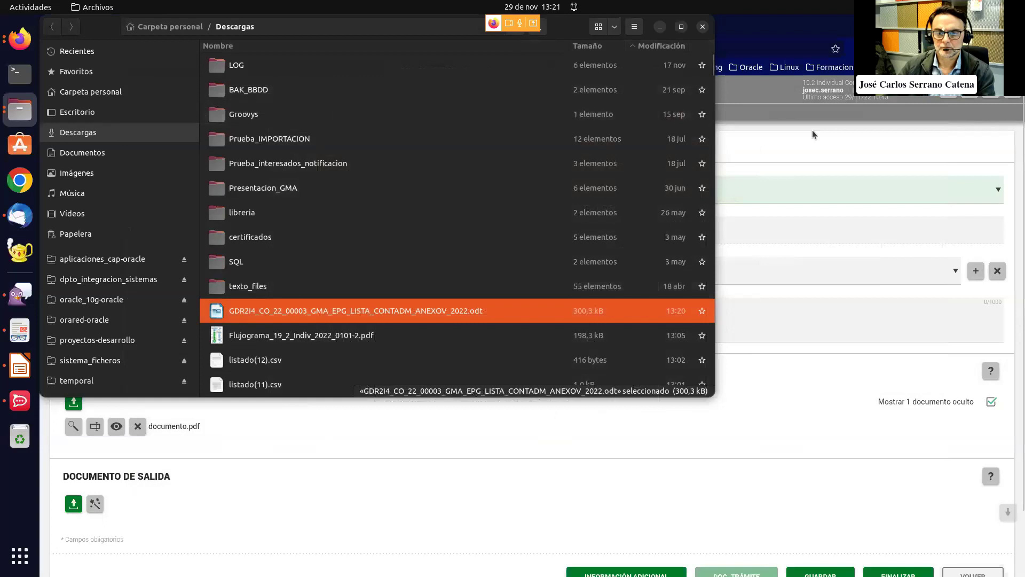
Switch back to the GMA Análisis Solicitud tramitación page and scroll down it.
{"action": "left_click", "coordinate": [808, 118]}
{"action": "scroll", "coordinate": [611, 316], "scroll_direction": "down", "scroll_amount": 3}
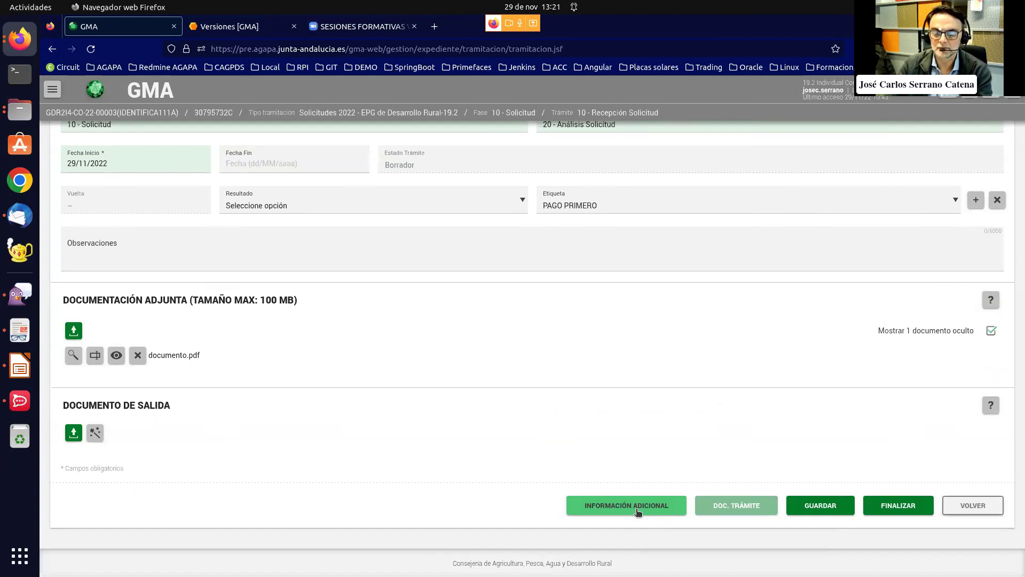
Open the Anexo V checklist from INFORMACIÓN ADICIONAL at the bottom of Tramitación del expediente.
{"action": "scroll", "coordinate": [639, 478], "scroll_direction": "up", "scroll_amount": 2}
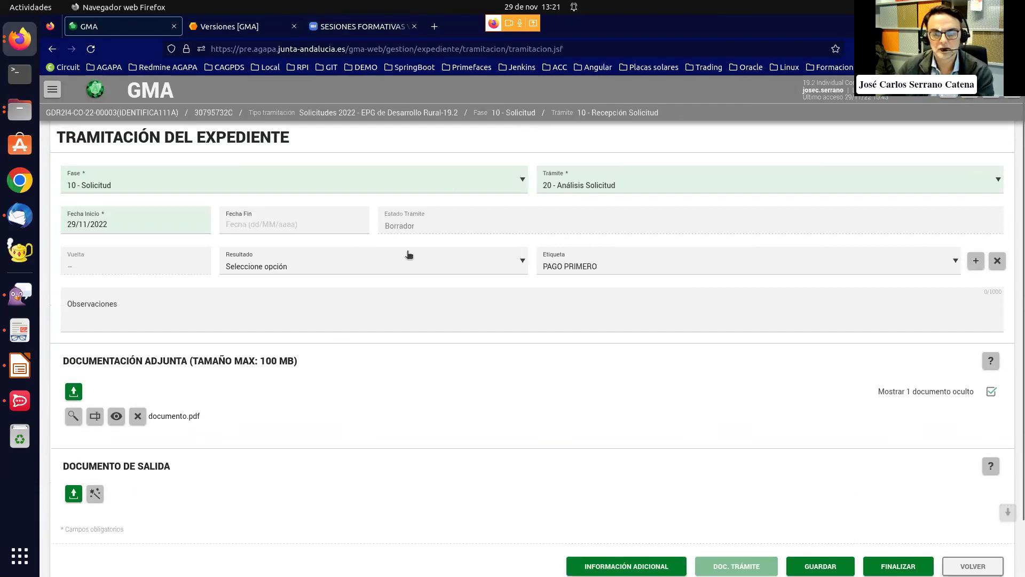
{"action": "scroll", "coordinate": [552, 432], "scroll_direction": "down", "scroll_amount": 2}
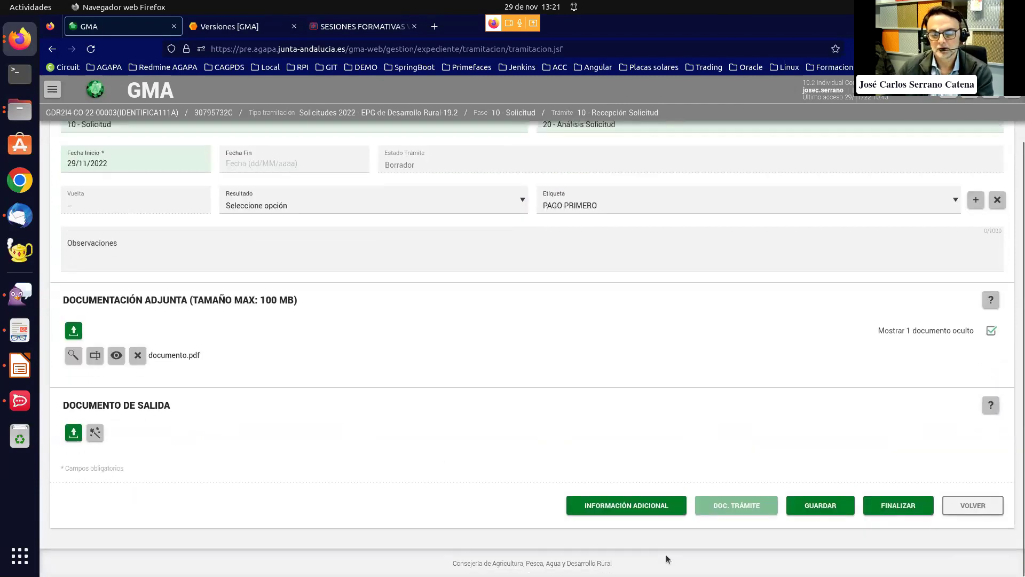
{"action": "left_click", "coordinate": [627, 512]}
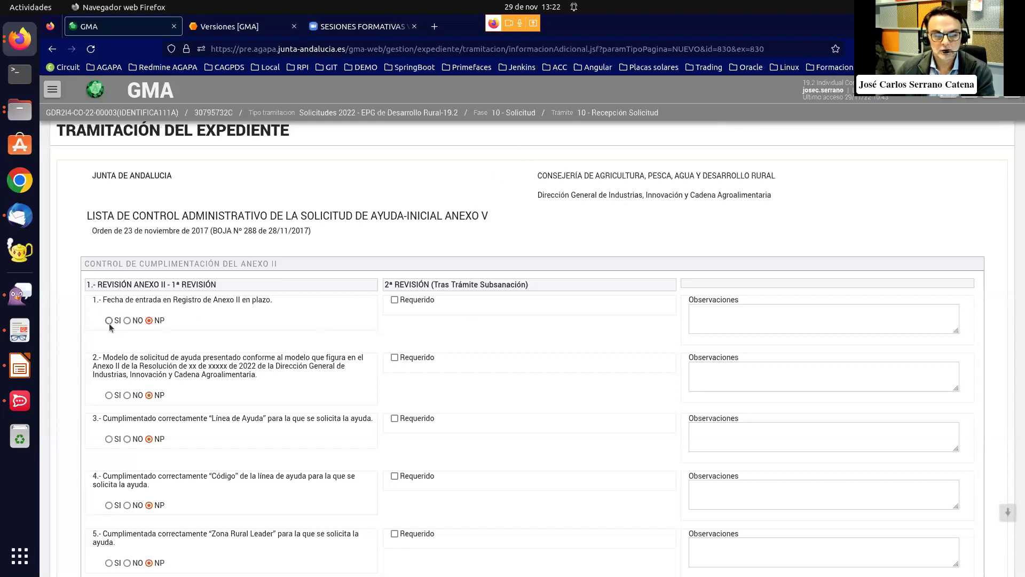
Mark checklist items 1, 2 and 3 as SI and items 4 and 5 as NO, then select Página 2.
{"action": "left_click", "coordinate": [109, 395]}
{"action": "left_click", "coordinate": [127, 505]}
{"action": "scroll", "coordinate": [149, 449], "scroll_direction": "down", "scroll_amount": 3}
{"action": "left_click", "coordinate": [109, 317]}
{"action": "left_click", "coordinate": [127, 442]}
{"action": "left_click", "coordinate": [88, 549]}
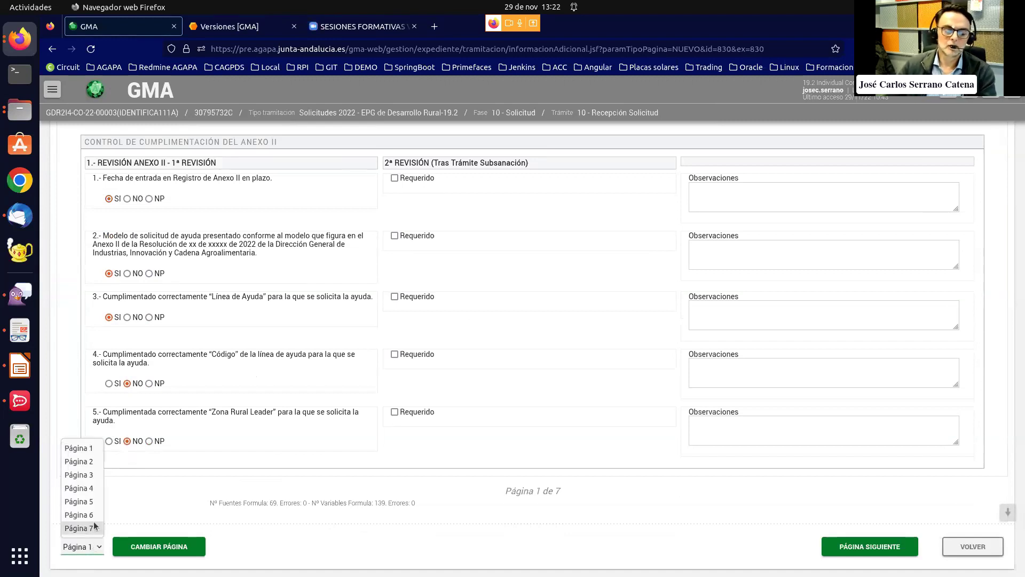
{"action": "left_click", "coordinate": [92, 463]}
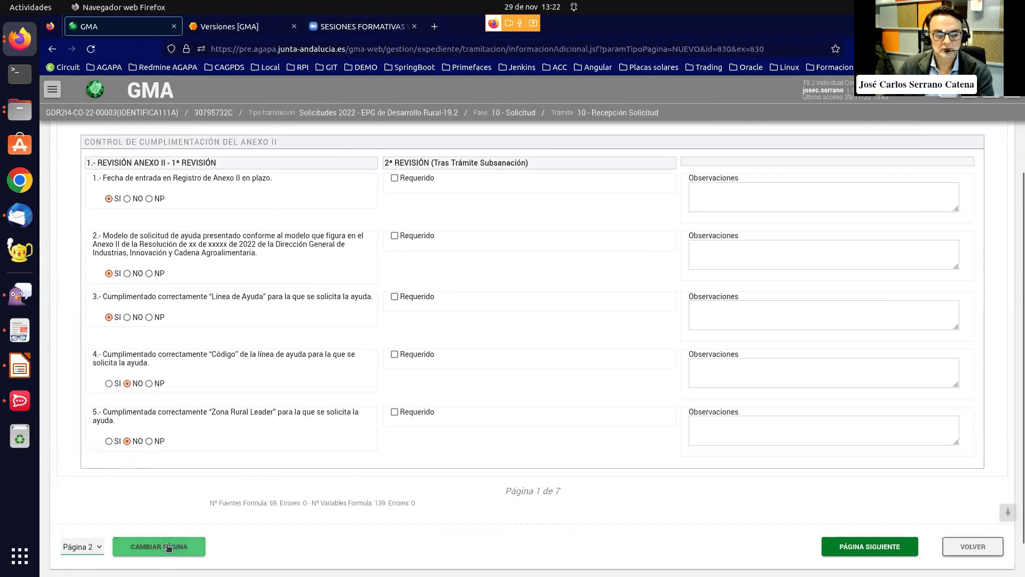
On checklist page 2, mark item 7 as NO and item 8 as SI.
{"action": "left_click", "coordinate": [168, 547]}
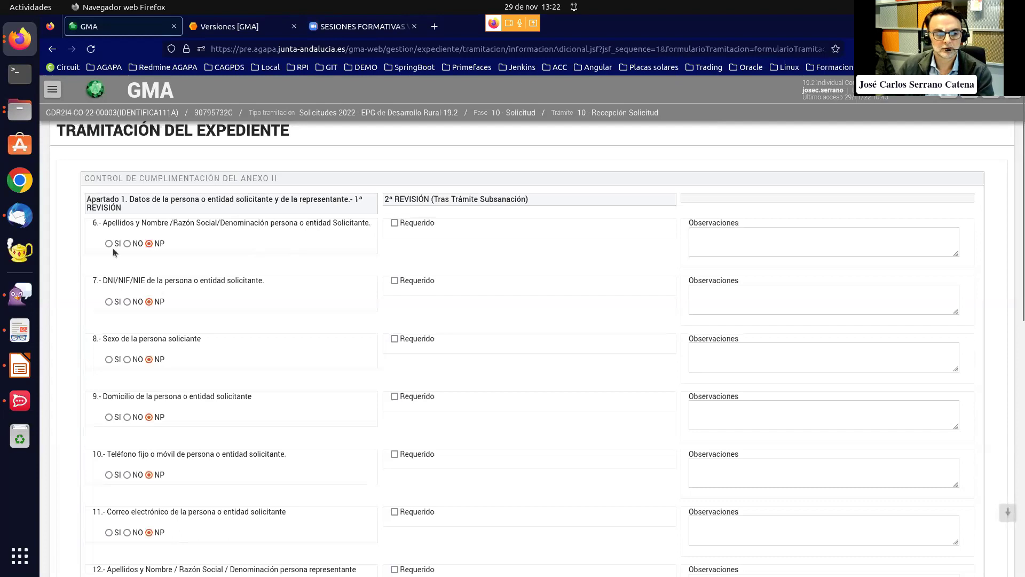
{"action": "left_click", "coordinate": [127, 302]}
{"action": "left_click", "coordinate": [109, 360]}
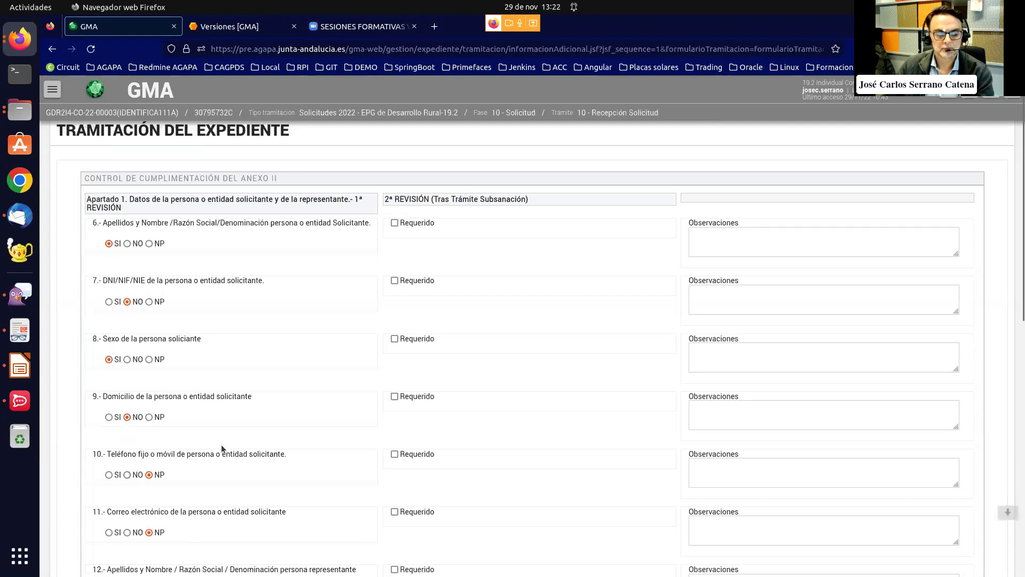
{"action": "scroll", "coordinate": [148, 524], "scroll_direction": "down", "scroll_amount": 10}
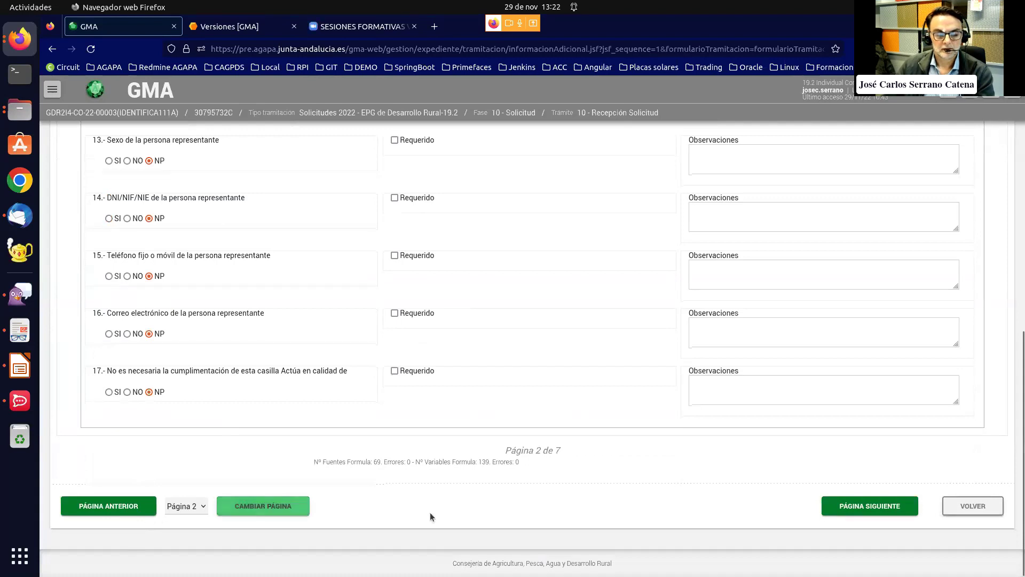
On page 3, mark items 19, 20, 21, 34 and 35 as SI.
{"action": "left_click", "coordinate": [845, 511]}
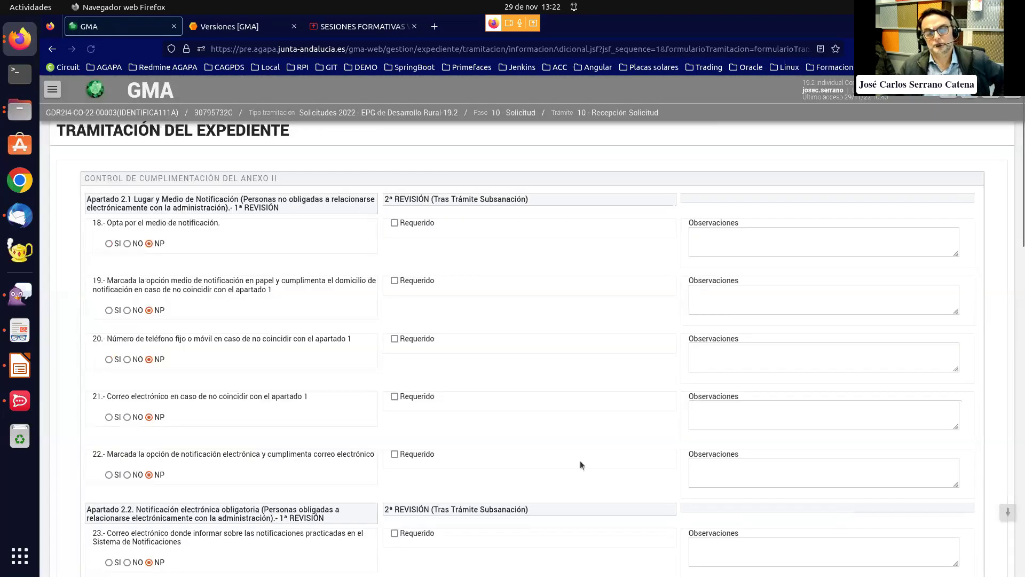
{"action": "left_click", "coordinate": [109, 417]}
{"action": "left_click", "coordinate": [109, 360]}
{"action": "left_click", "coordinate": [109, 311]}
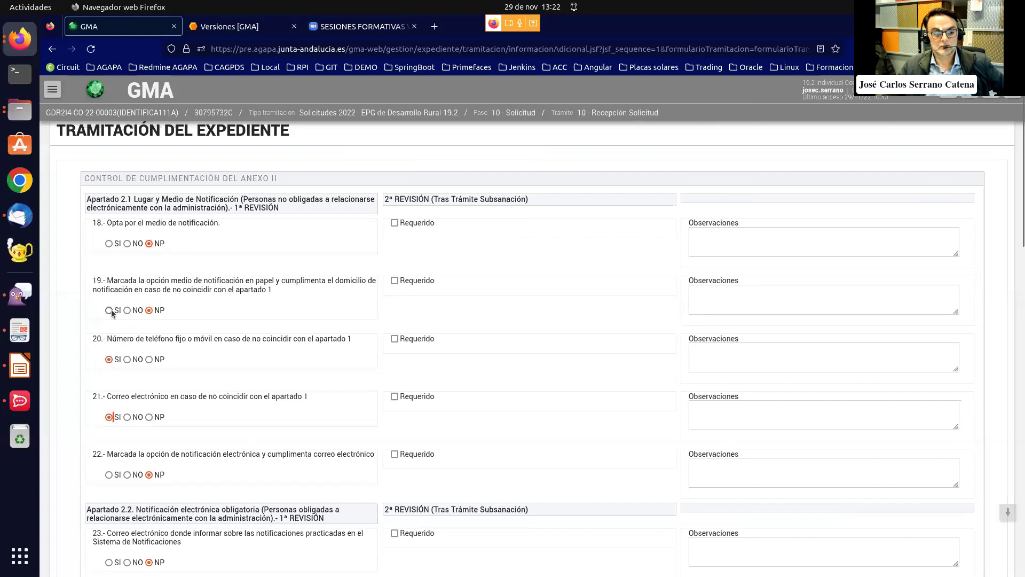
{"action": "scroll", "coordinate": [549, 453], "scroll_direction": "down", "scroll_amount": 15}
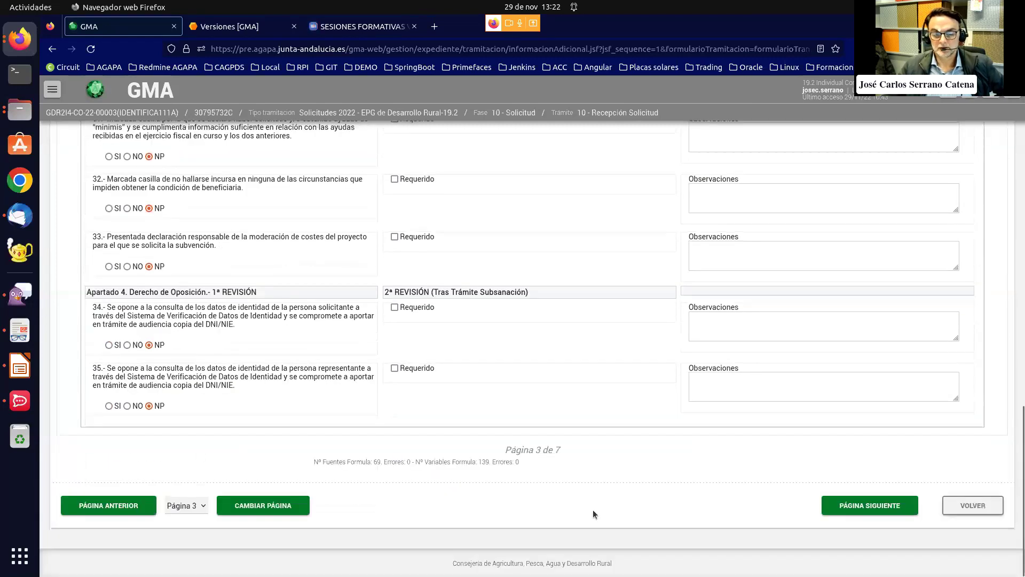
{"action": "left_click", "coordinate": [109, 406]}
{"action": "left_click", "coordinate": [109, 346]}
On page 4, mark items 39 and 40 as SI.
{"action": "left_click", "coordinate": [869, 507]}
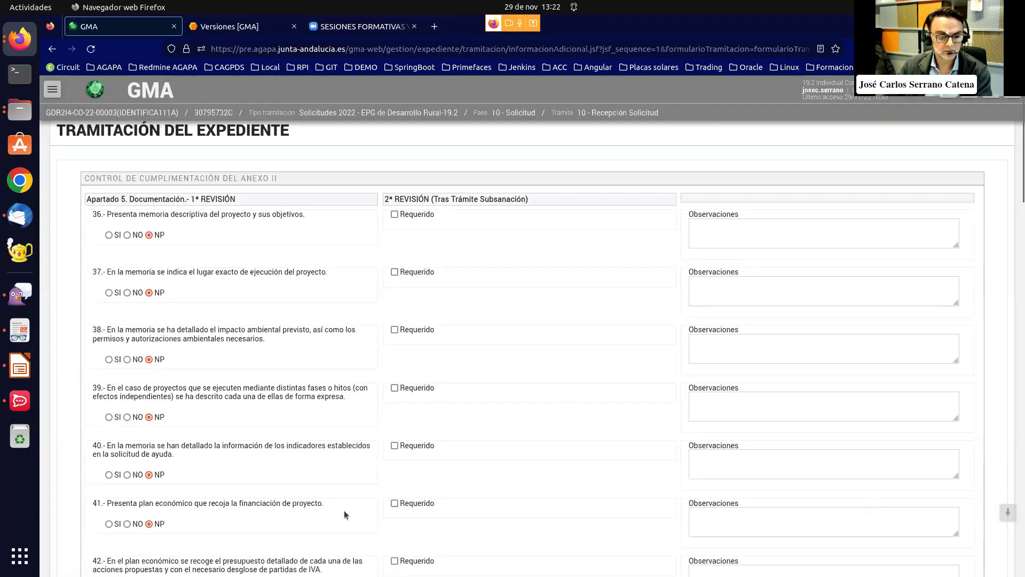
{"action": "left_click", "coordinate": [109, 475]}
{"action": "left_click", "coordinate": [109, 417]}
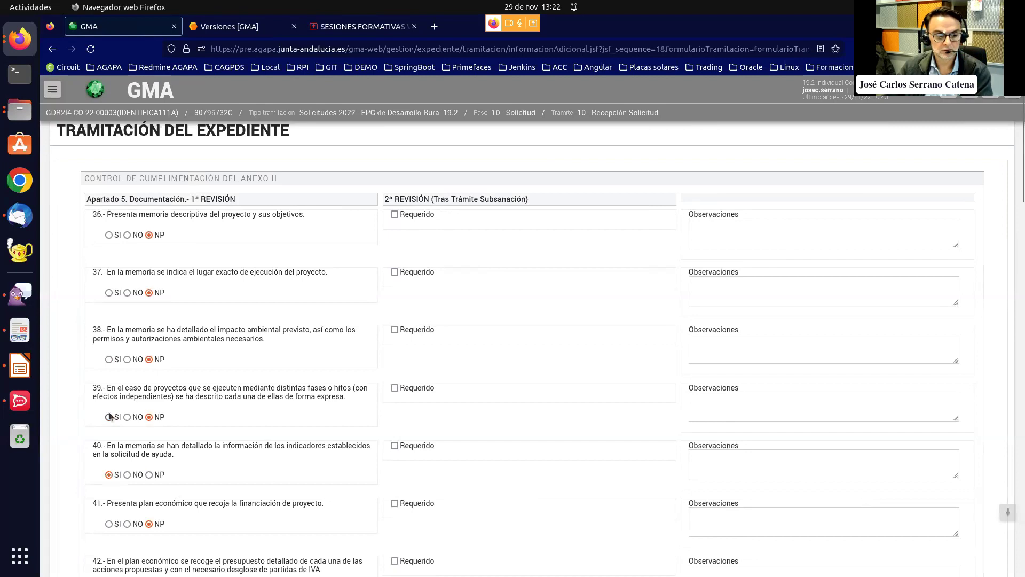
{"action": "scroll", "coordinate": [230, 393], "scroll_direction": "down", "scroll_amount": 10}
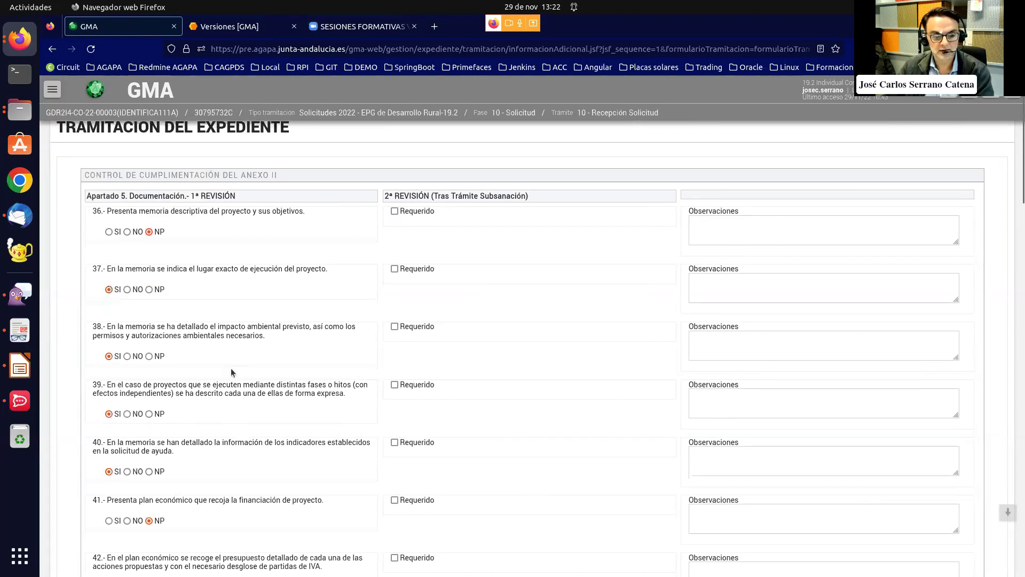
{"action": "scroll", "coordinate": [230, 393], "scroll_direction": "down", "scroll_amount": 12}
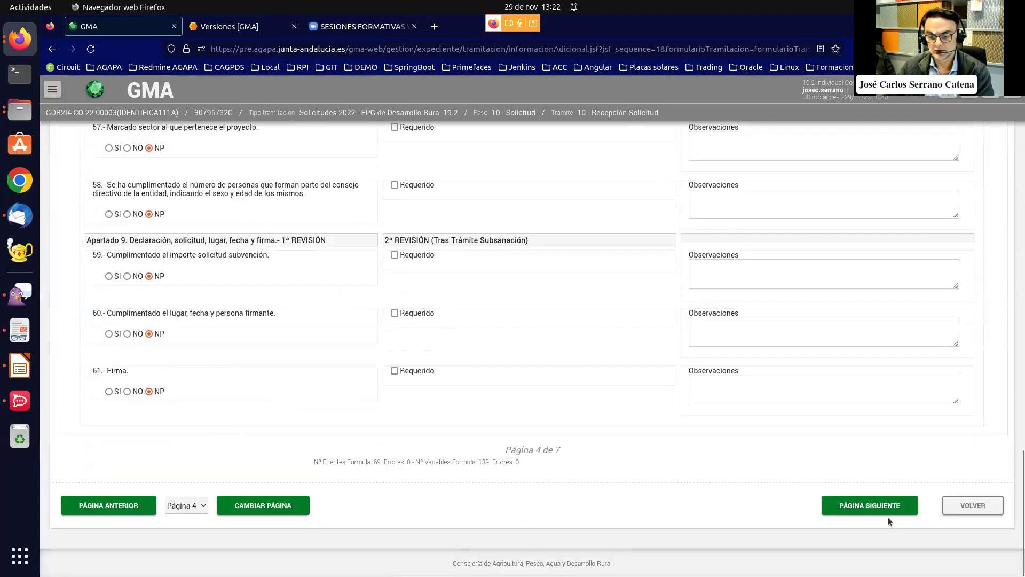
Pass through page 5, mark item 118 SI on page 6, and continue to page 7.
{"action": "left_click", "coordinate": [888, 505]}
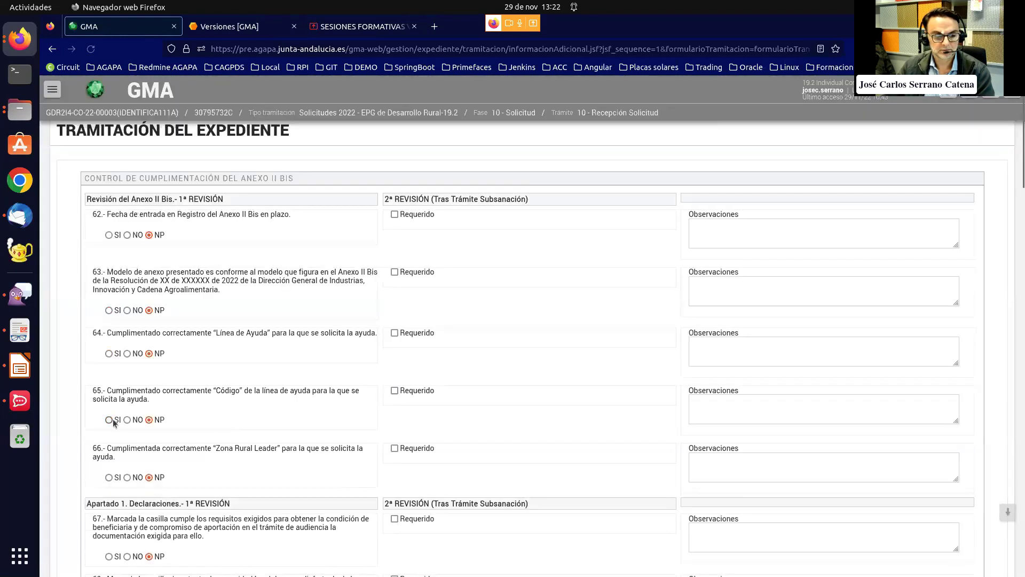
{"action": "scroll", "coordinate": [258, 480], "scroll_direction": "down", "scroll_amount": 14}
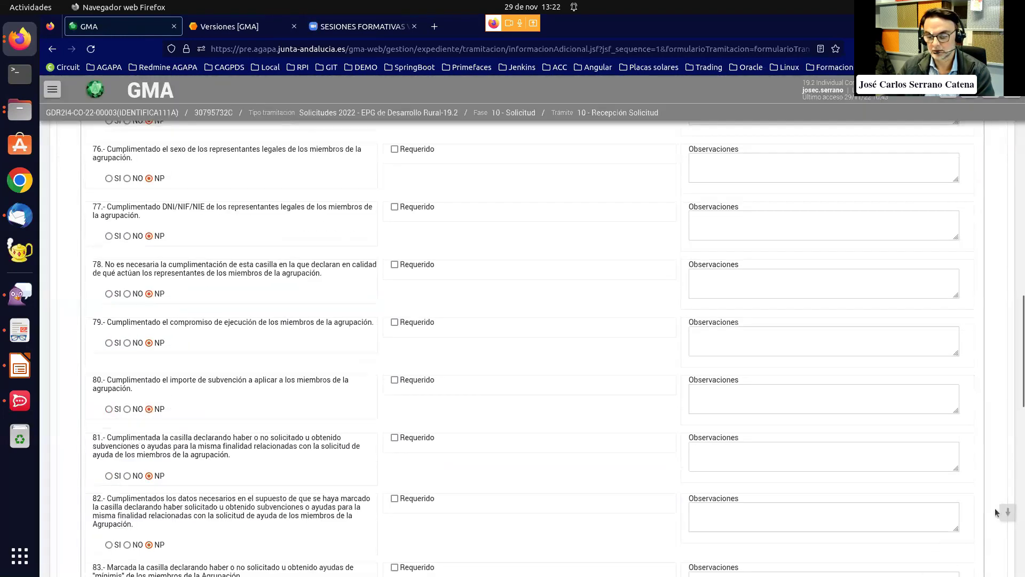
{"action": "left_click", "coordinate": [1006, 517]}
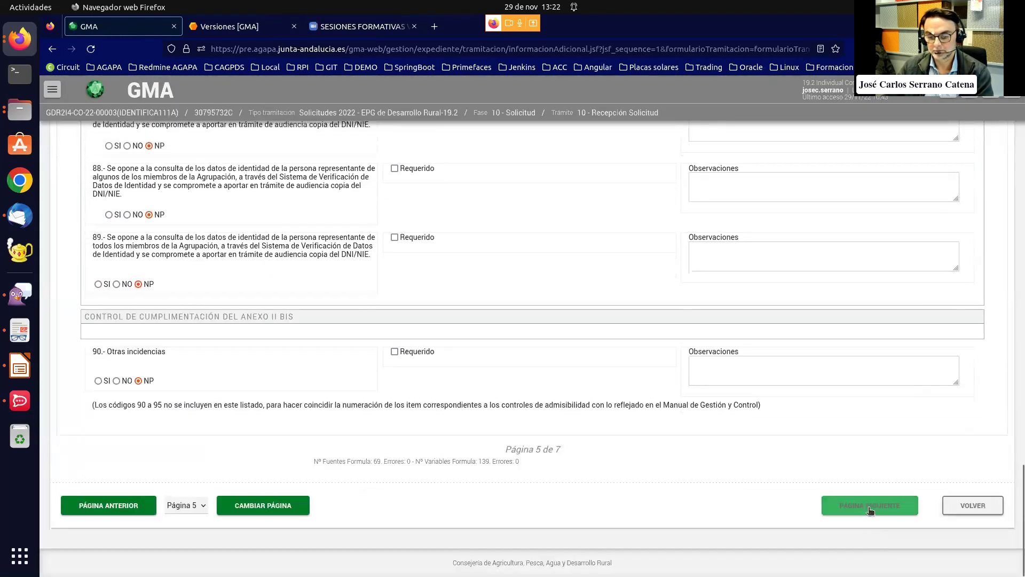
{"action": "left_click", "coordinate": [869, 507]}
{"action": "left_click", "coordinate": [868, 506]}
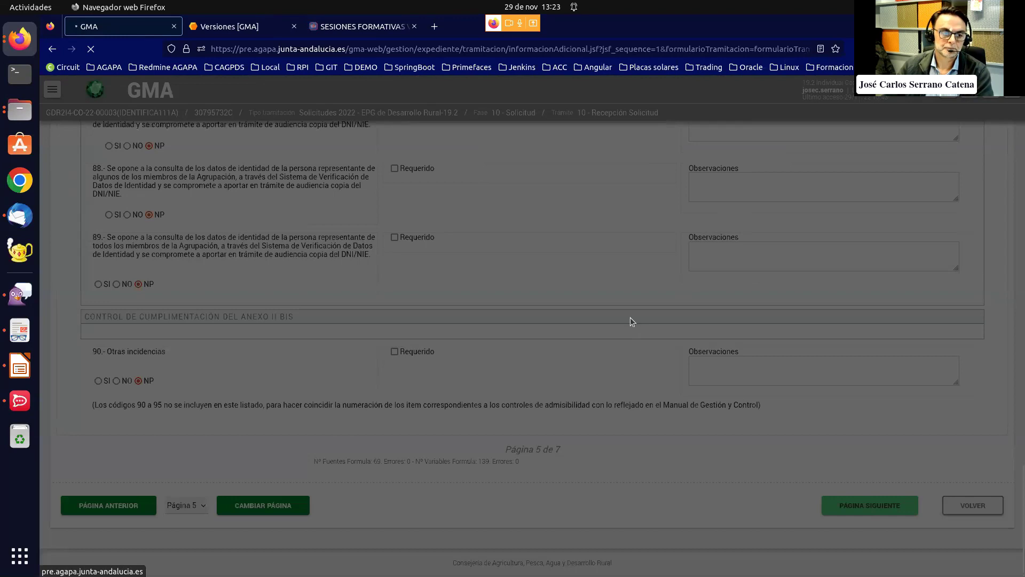
{"action": "scroll", "coordinate": [942, 495], "scroll_direction": "down", "scroll_amount": 10}
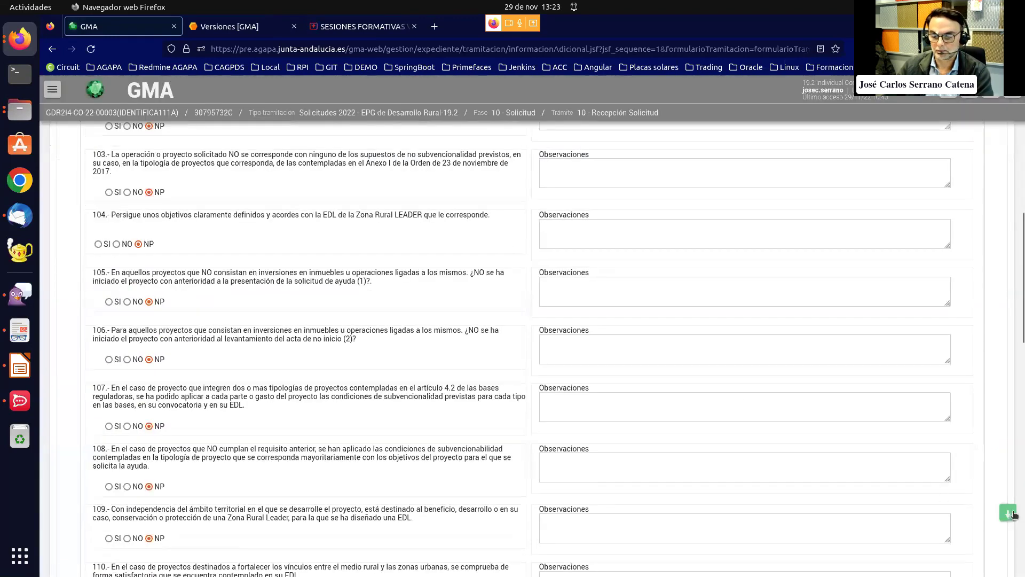
{"action": "left_click", "coordinate": [1007, 511]}
{"action": "left_click", "coordinate": [109, 280]}
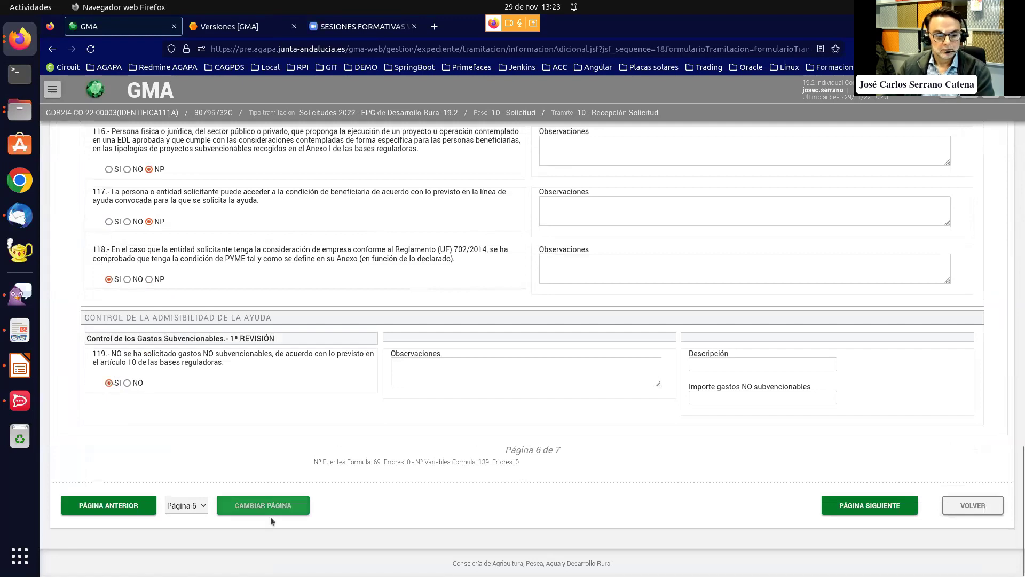
{"action": "left_click", "coordinate": [857, 505]}
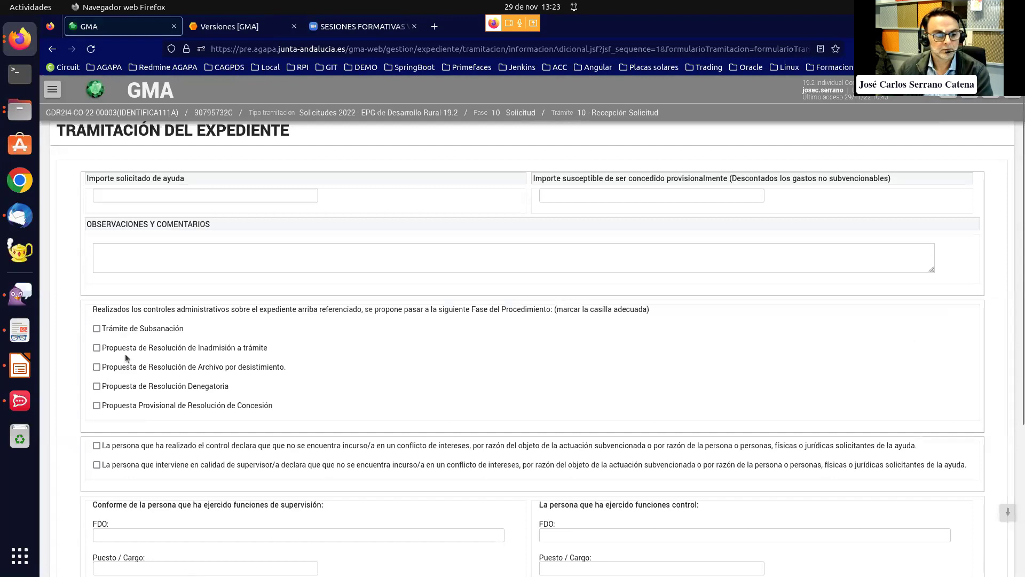
Propose Trámite de Subsanación, enter observations 'asasd' and amount 1000, then save the trámite.
{"action": "left_click", "coordinate": [96, 330]}
{"action": "left_click", "coordinate": [120, 249]}
{"action": "type", "text": "asasd"}
{"action": "left_click", "coordinate": [118, 193]}
{"action": "type", "text": "1000"}
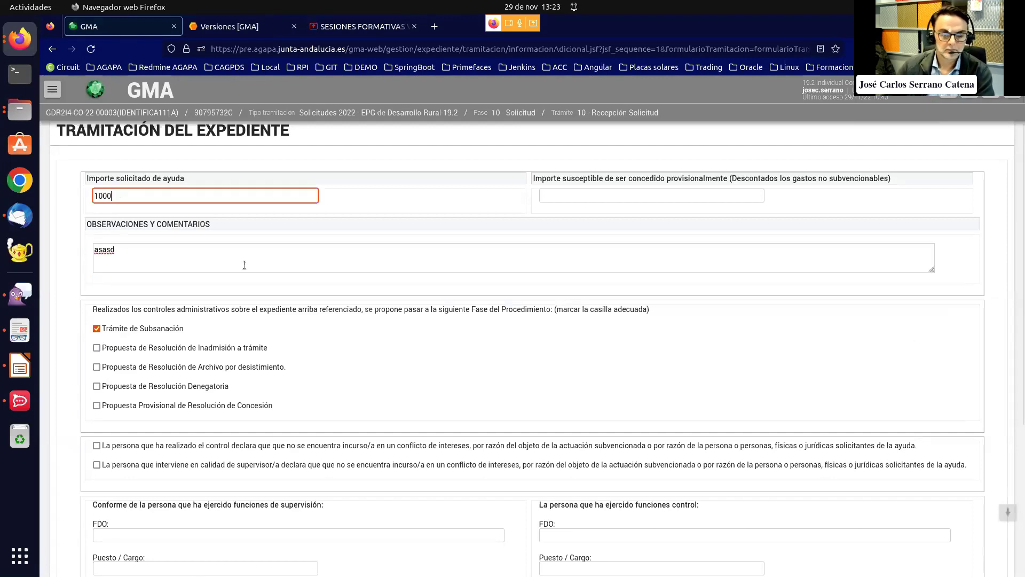
{"action": "scroll", "coordinate": [310, 345], "scroll_direction": "down", "scroll_amount": 4}
{"action": "left_click", "coordinate": [869, 508]}
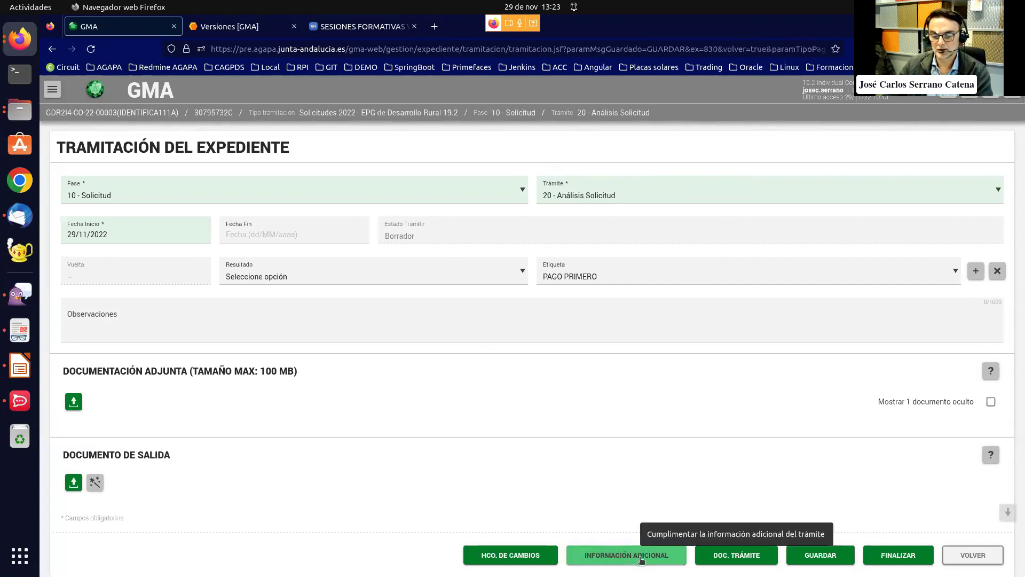
{"action": "left_click", "coordinate": [817, 557]}
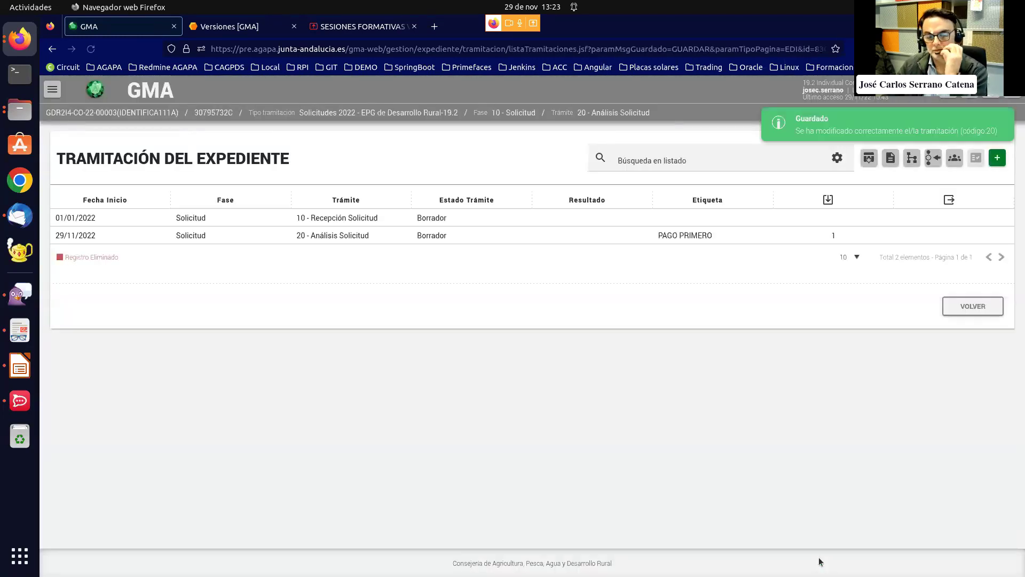
Reopen 20 - Análisis Solicitud, regenerate its checklist ODT and open it from Descargas.
{"action": "left_click", "coordinate": [969, 236]}
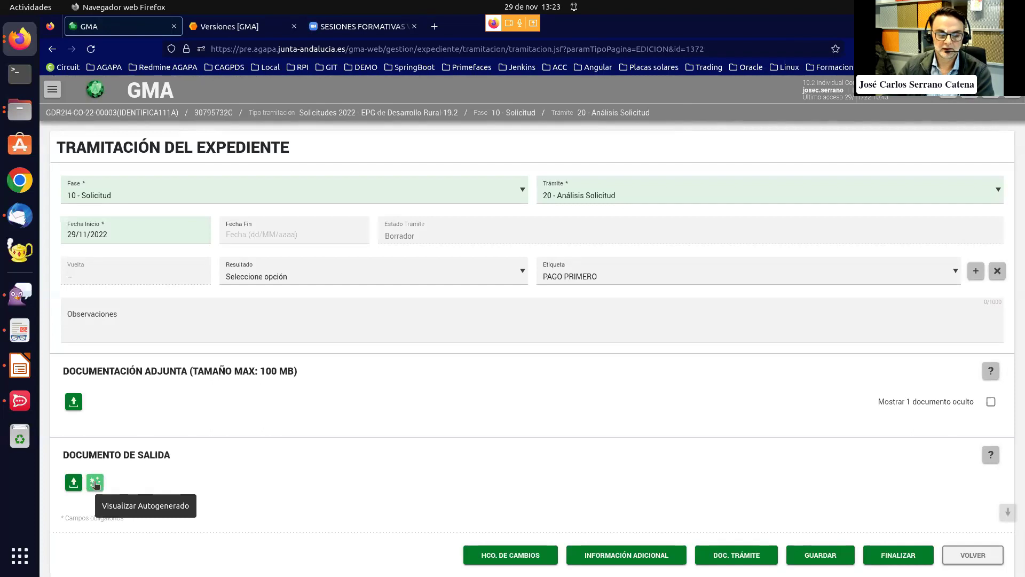
{"action": "left_click", "coordinate": [95, 483]}
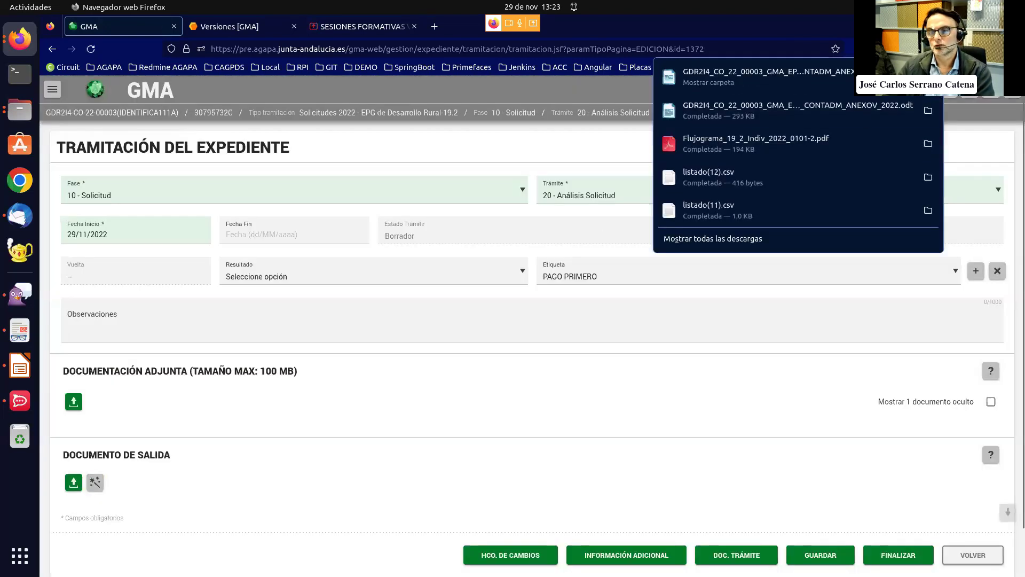
{"action": "left_click", "coordinate": [928, 76]}
{"action": "left_click", "coordinate": [517, 49]}
{"action": "double_click", "coordinate": [307, 314]}
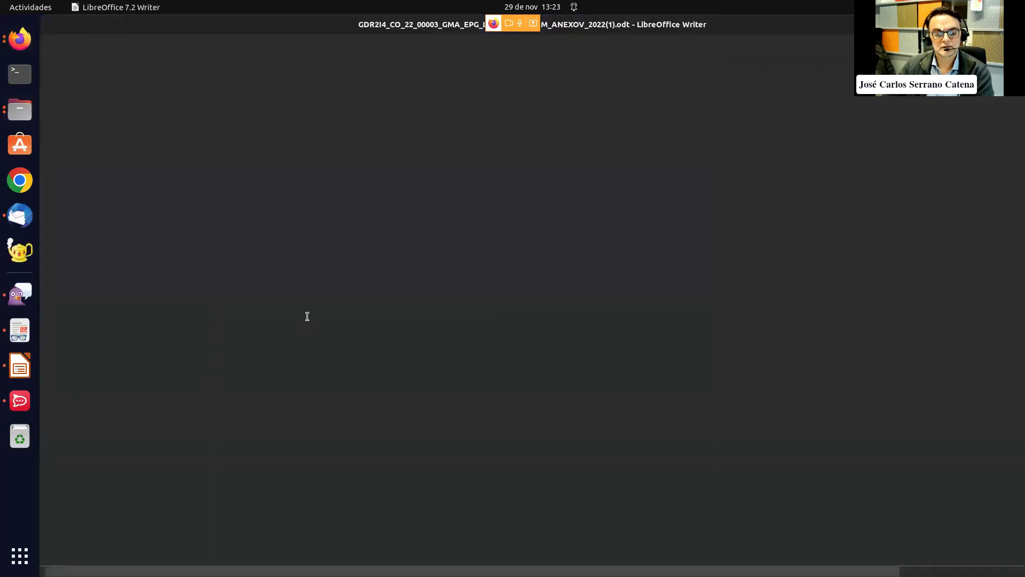
Review the regenerated checklist's tables in Writer, then quit Writer with Ctrl+Q.
{"action": "scroll", "coordinate": [308, 317], "scroll_direction": "down", "scroll_amount": 3}
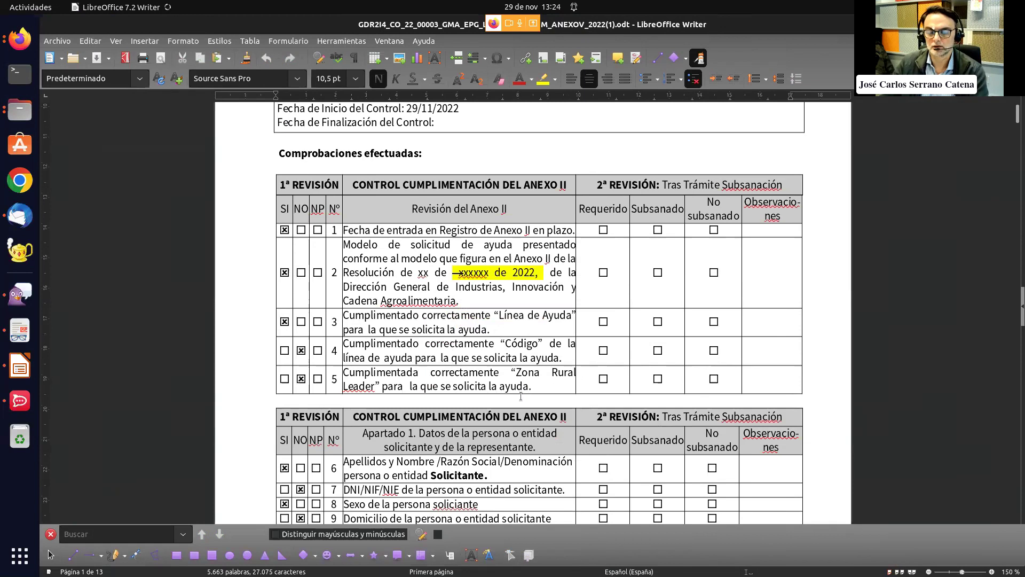
{"action": "scroll", "coordinate": [520, 396], "scroll_direction": "down", "scroll_amount": 15}
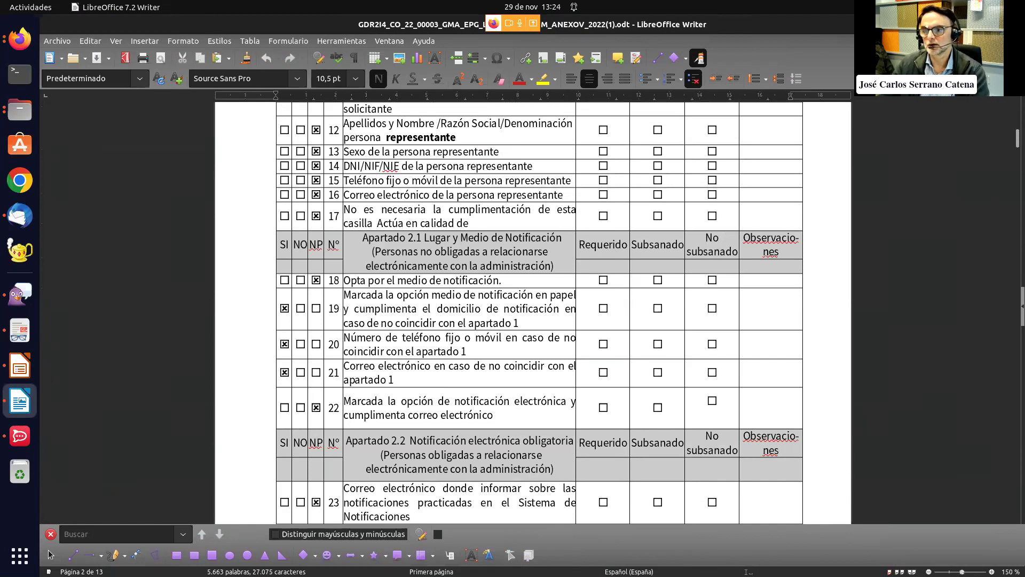
{"action": "key", "text": "ctrl+q"}
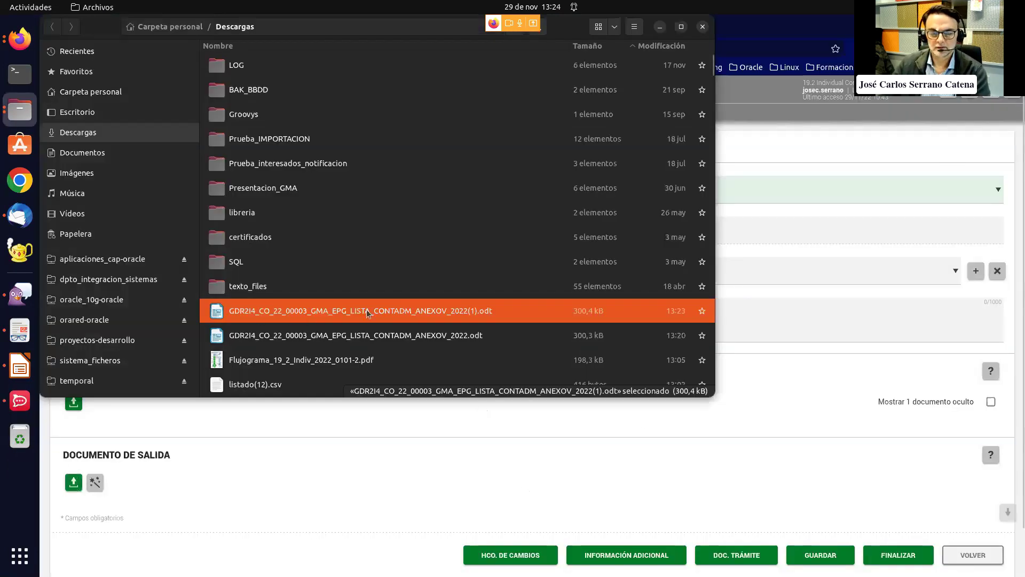
Close the Descargas Files window to bring back the GMA trámite form.
{"action": "left_click", "coordinate": [704, 27]}
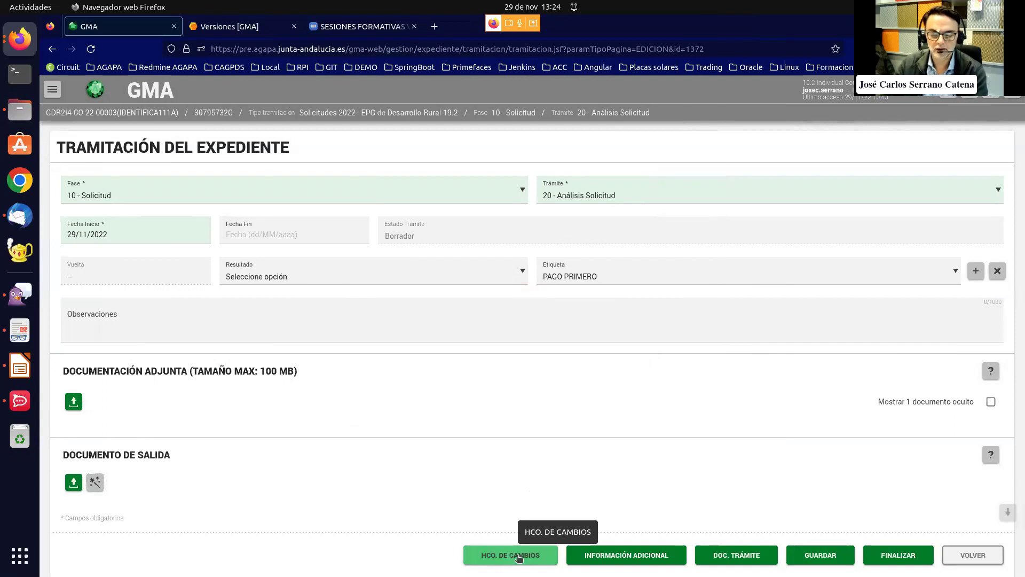
{"action": "left_click", "coordinate": [519, 556]}
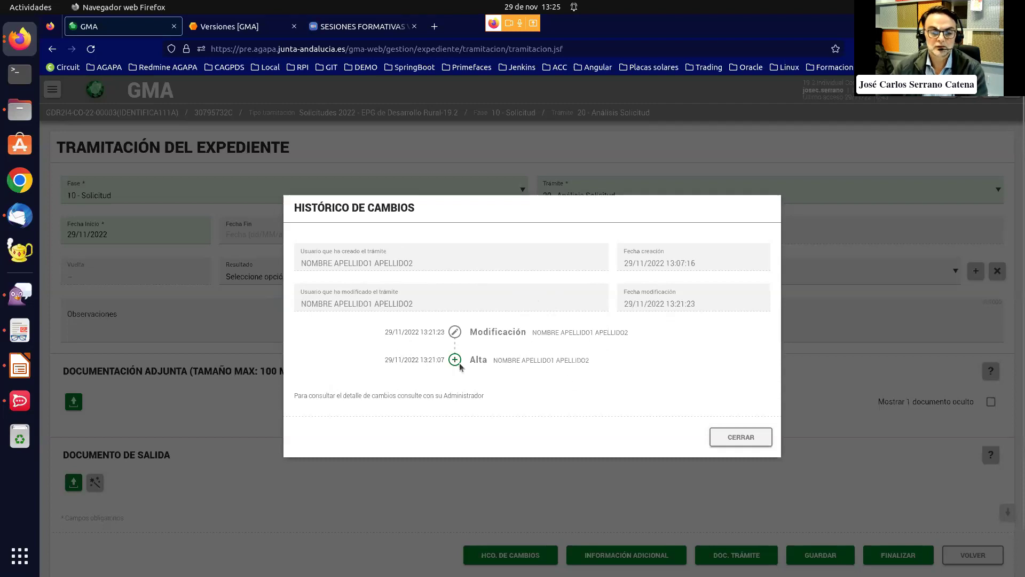
{"action": "left_click_drag", "start_coordinate": [596, 363], "coordinate": [446, 362]}
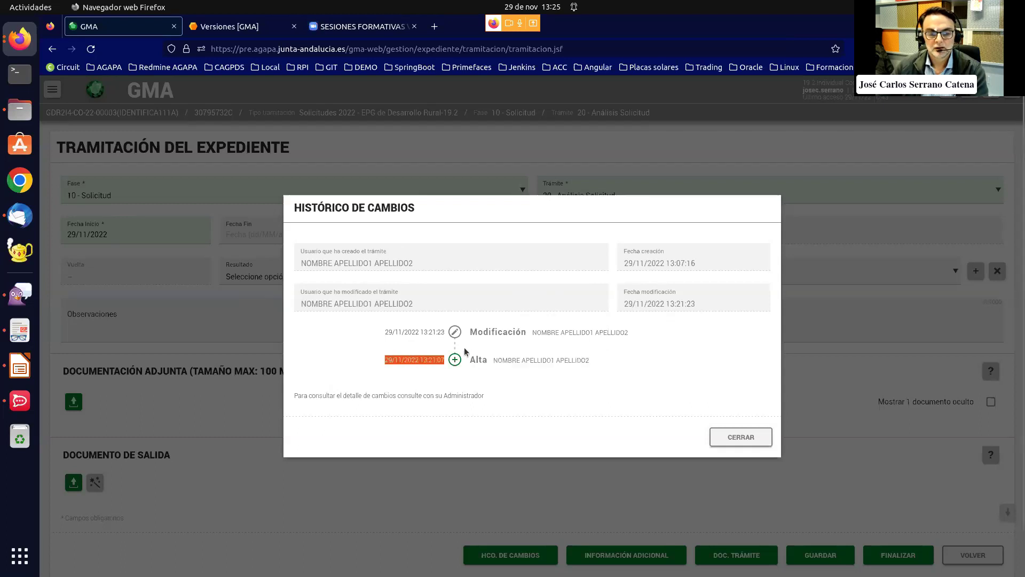
{"action": "left_click_drag", "start_coordinate": [648, 336], "coordinate": [360, 344]}
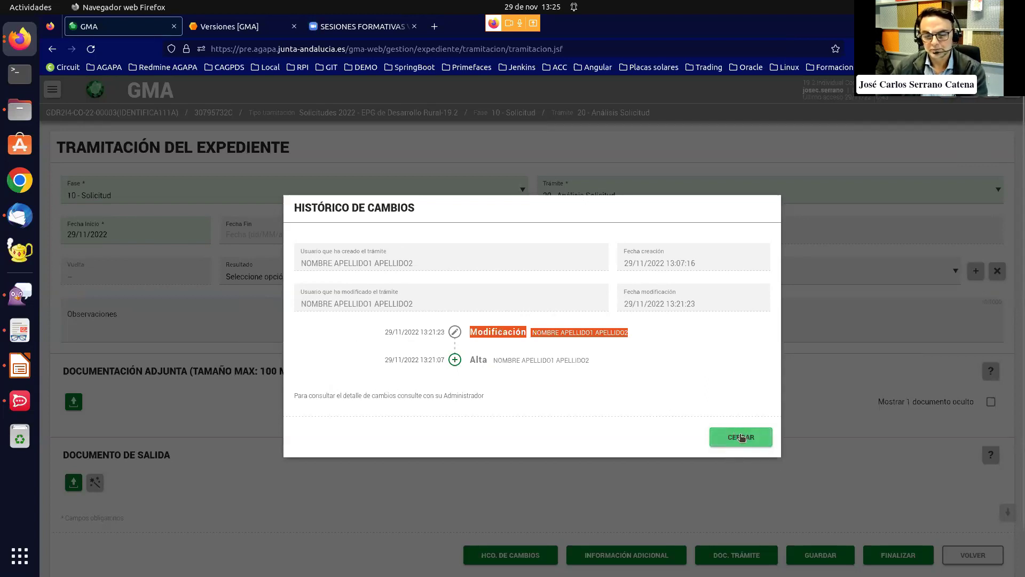
{"action": "left_click", "coordinate": [741, 437]}
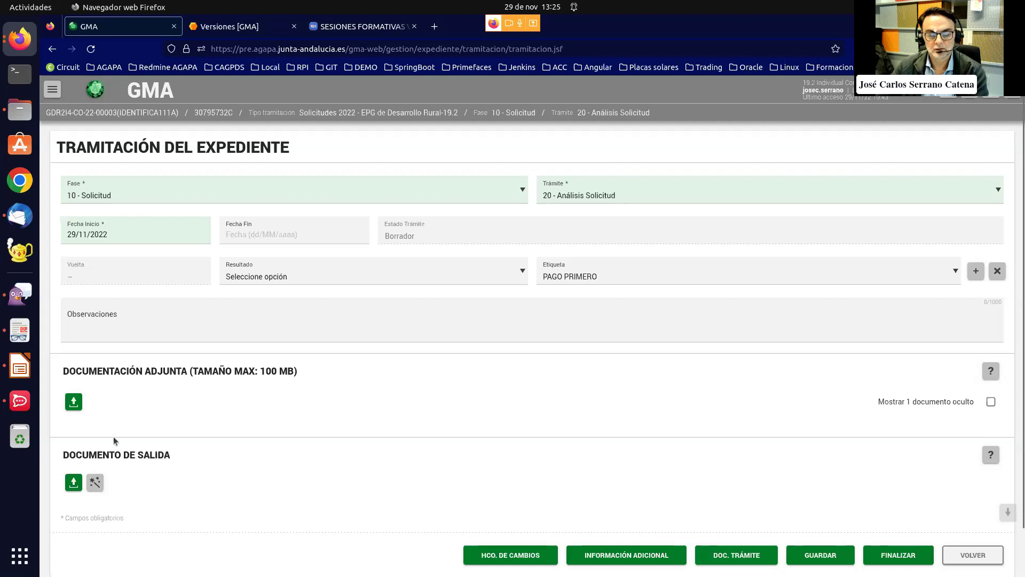
Start a new attachment by CSV and paste the copied verification code.
{"action": "left_click", "coordinate": [736, 555]}
{"action": "left_click", "coordinate": [75, 402]}
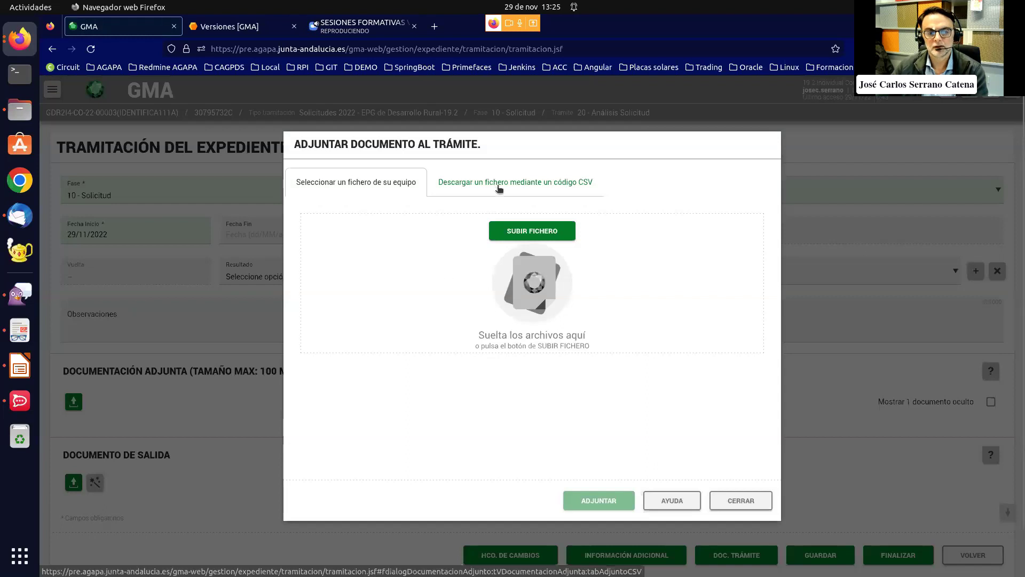
{"action": "left_click", "coordinate": [498, 188]}
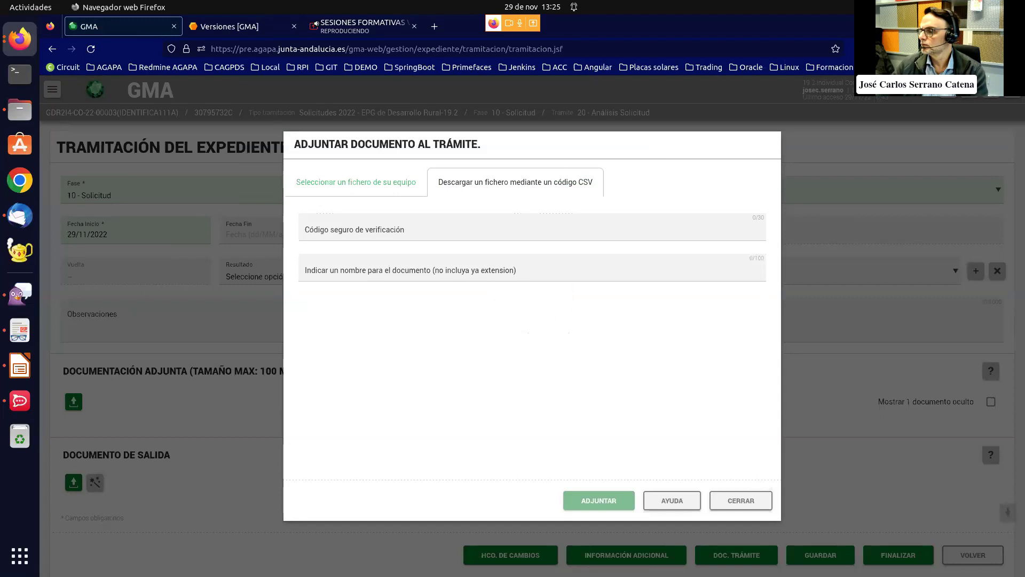
{"action": "key", "text": "alt+Tab"}
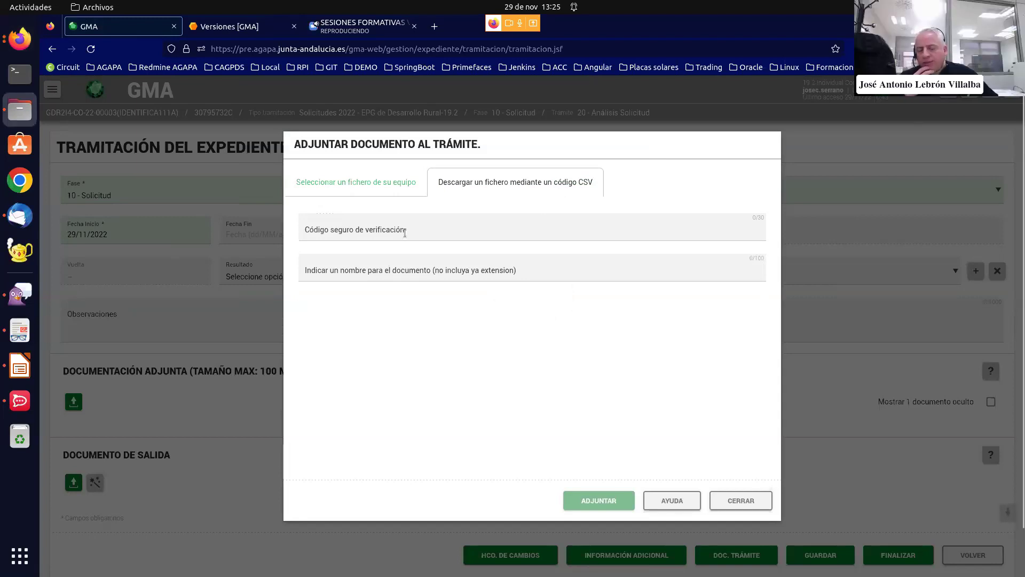
{"action": "key", "text": "alt+Tab"}
{"action": "left_click", "coordinate": [366, 228]}
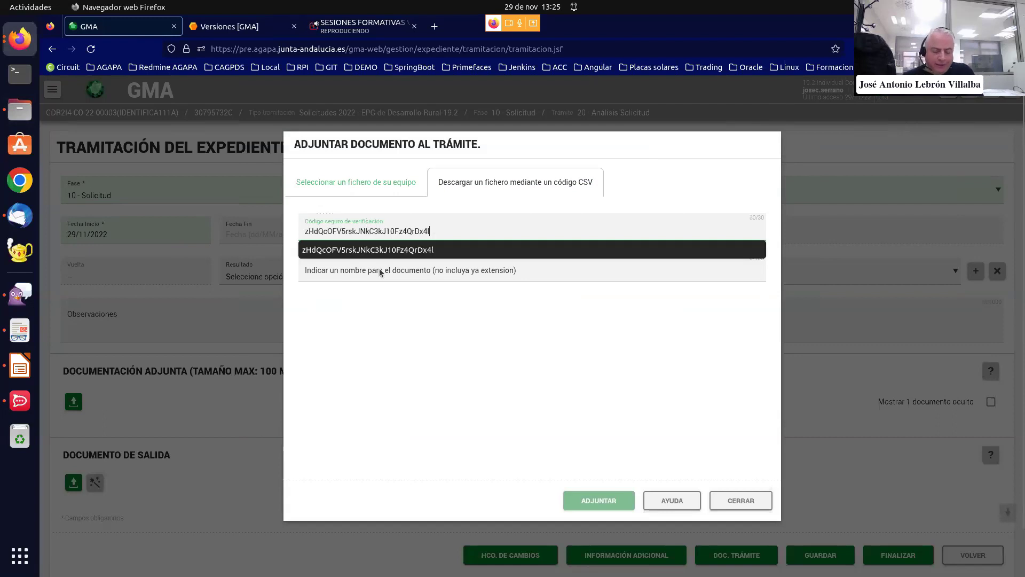
Name the document documento_CSV and attach it to the Análisis Solicitud trámite.
{"action": "left_click", "coordinate": [380, 272]}
{"action": "type", "text": "docu"}
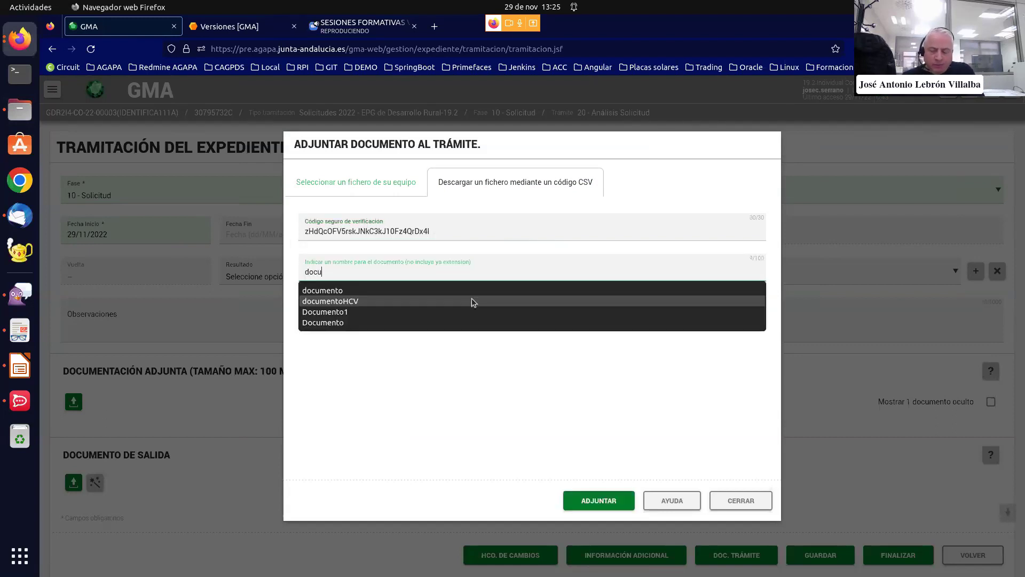
{"action": "type", "text": "mento_CSV"}
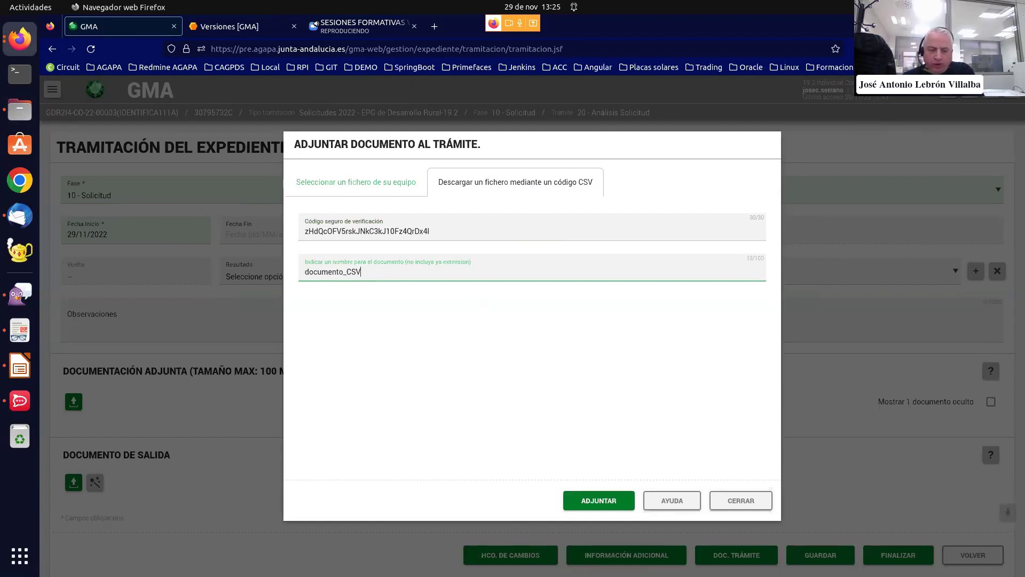
{"action": "left_click", "coordinate": [1006, 7]}
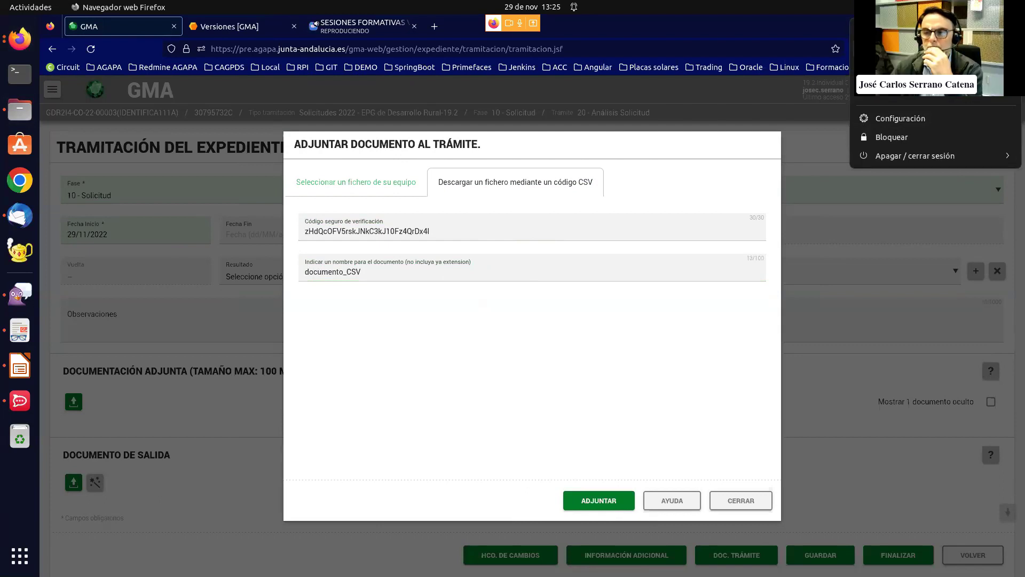
{"action": "left_click", "coordinate": [710, 235]}
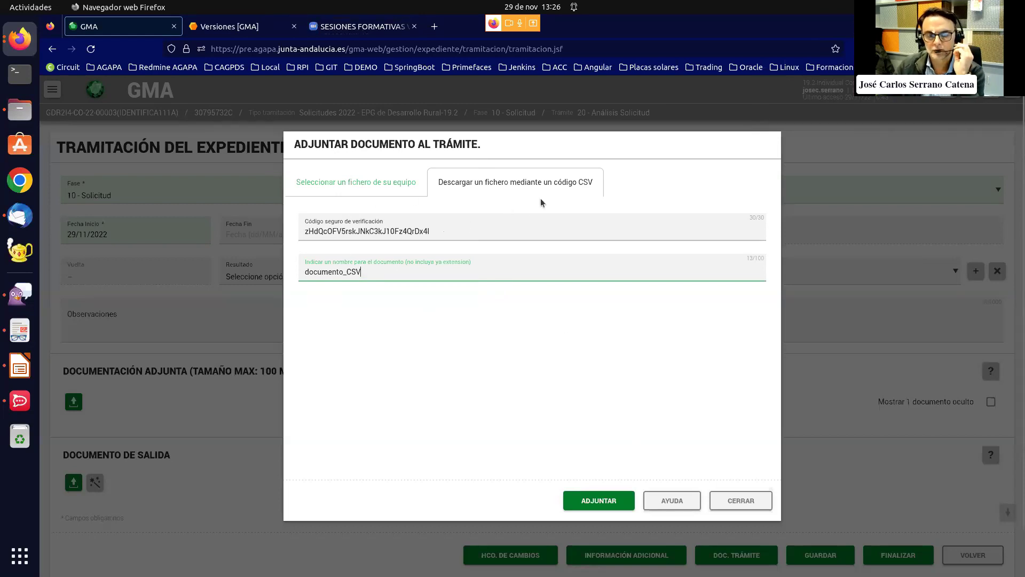
{"action": "left_click", "coordinate": [609, 511]}
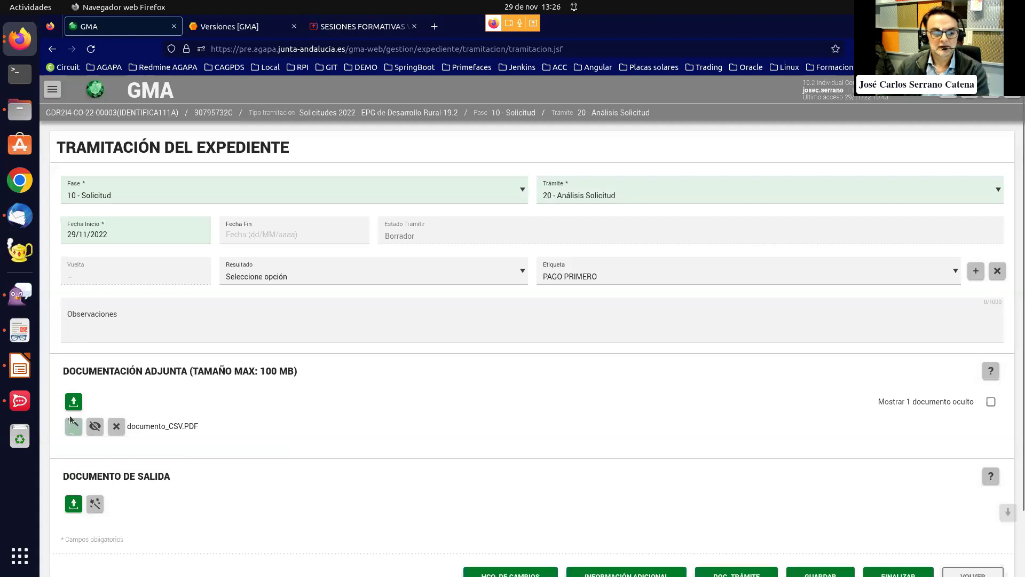
Show the hidden documento.pdf, then review documento_CSV.PDF's metadata: Origen Administración, captured 11/05/2021 12:13:27.
{"action": "left_click", "coordinate": [991, 402]}
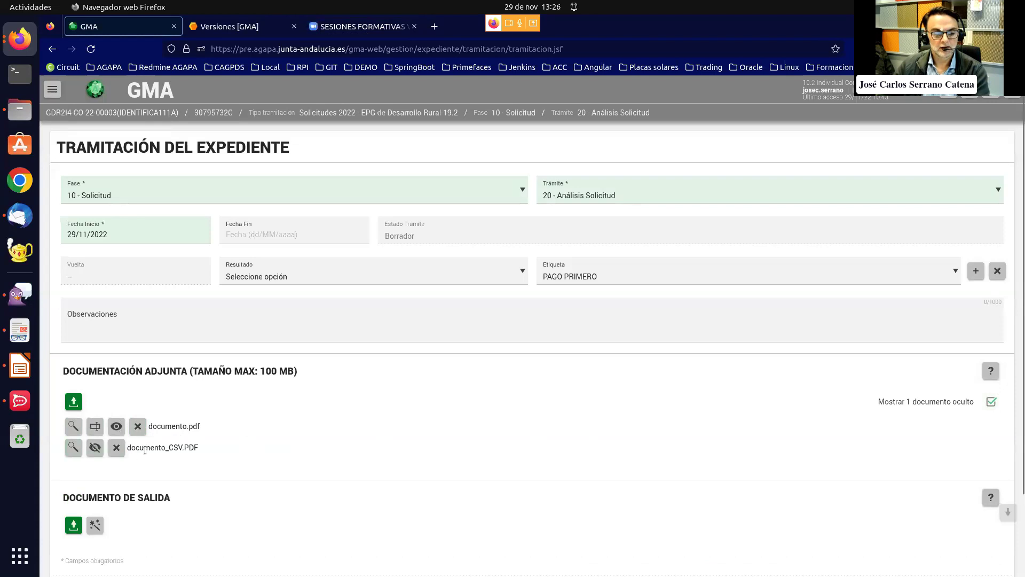
{"action": "left_click", "coordinate": [74, 450]}
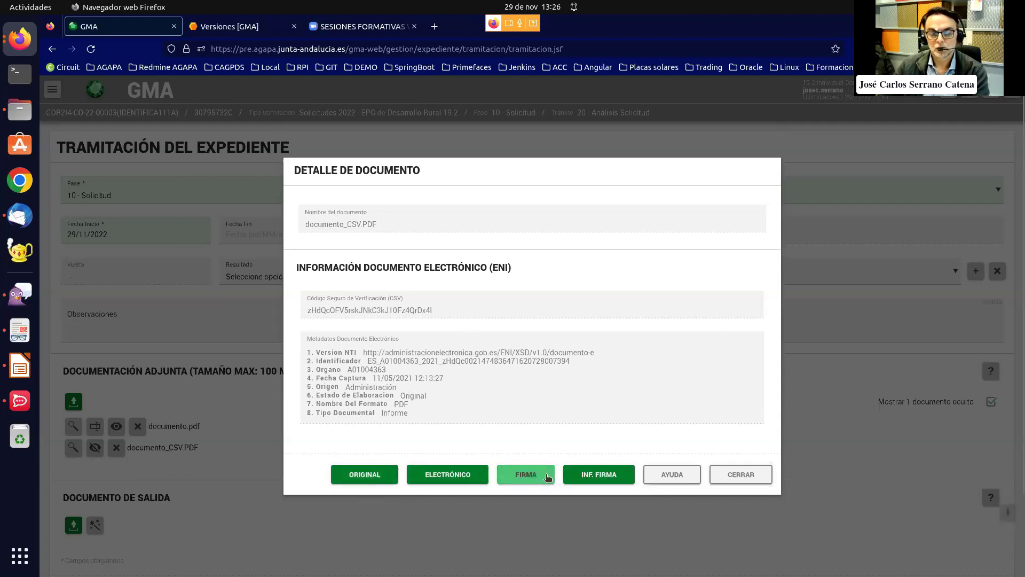
{"action": "left_click_drag", "start_coordinate": [312, 346], "coordinate": [433, 423]}
{"action": "left_click", "coordinate": [433, 423]}
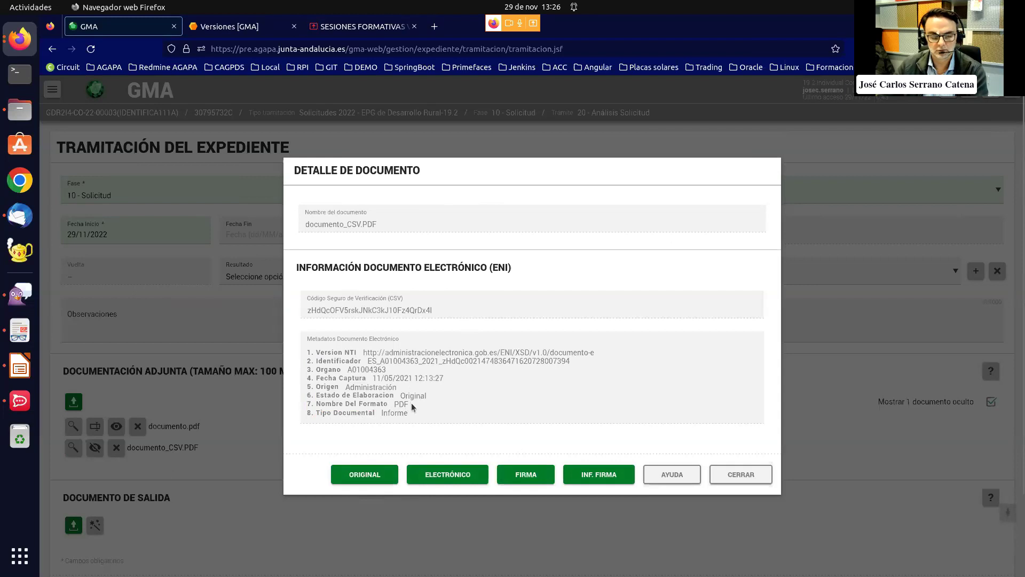
{"action": "left_click_drag", "start_coordinate": [398, 388], "coordinate": [345, 388]}
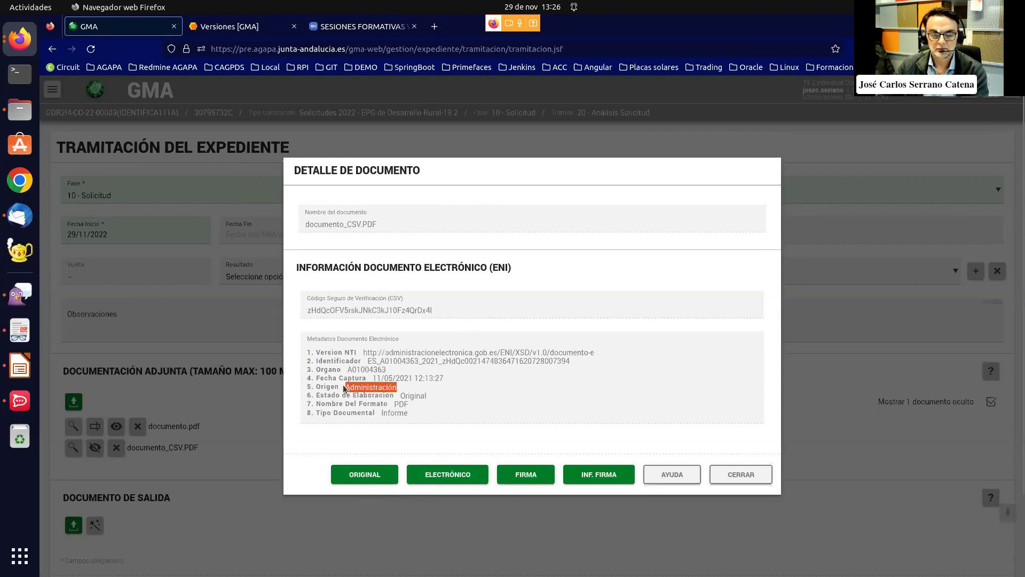
{"action": "left_click_drag", "start_coordinate": [445, 378], "coordinate": [348, 369]}
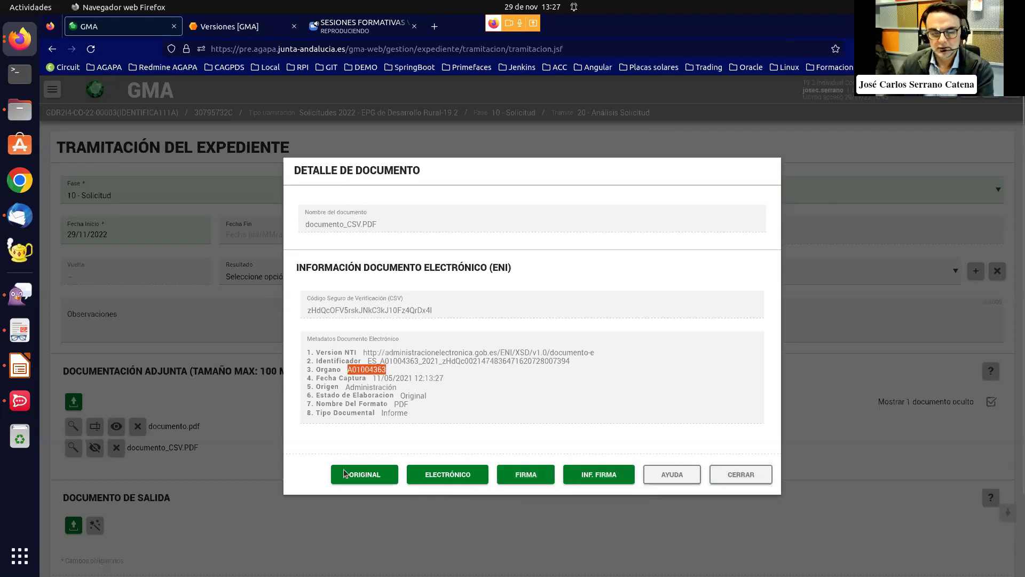
{"action": "left_click", "coordinate": [729, 473]}
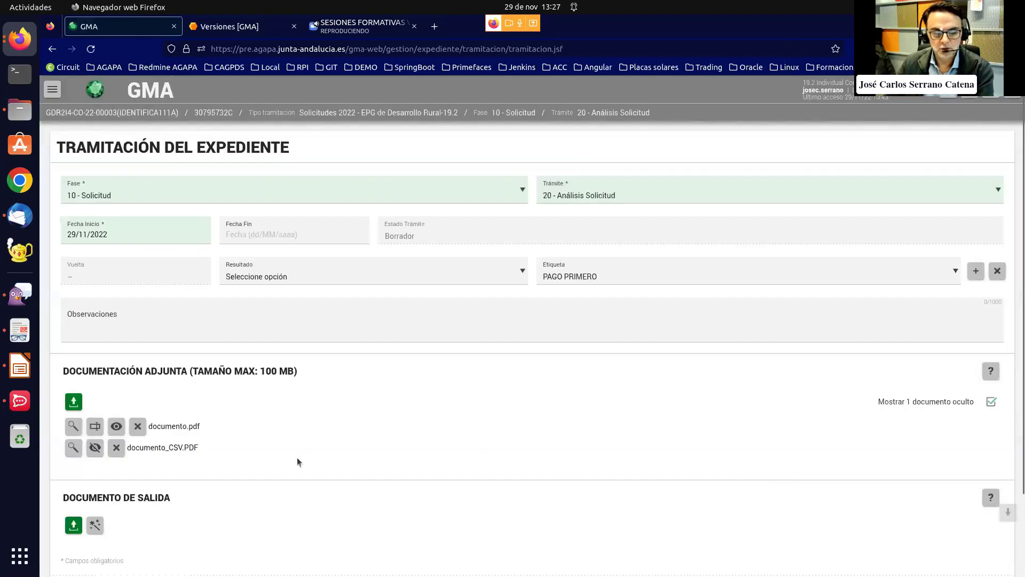
Download the trámite documentation as a ZIP with 'Originales e informes de firma'.
{"action": "scroll", "coordinate": [501, 479], "scroll_direction": "down", "scroll_amount": 2}
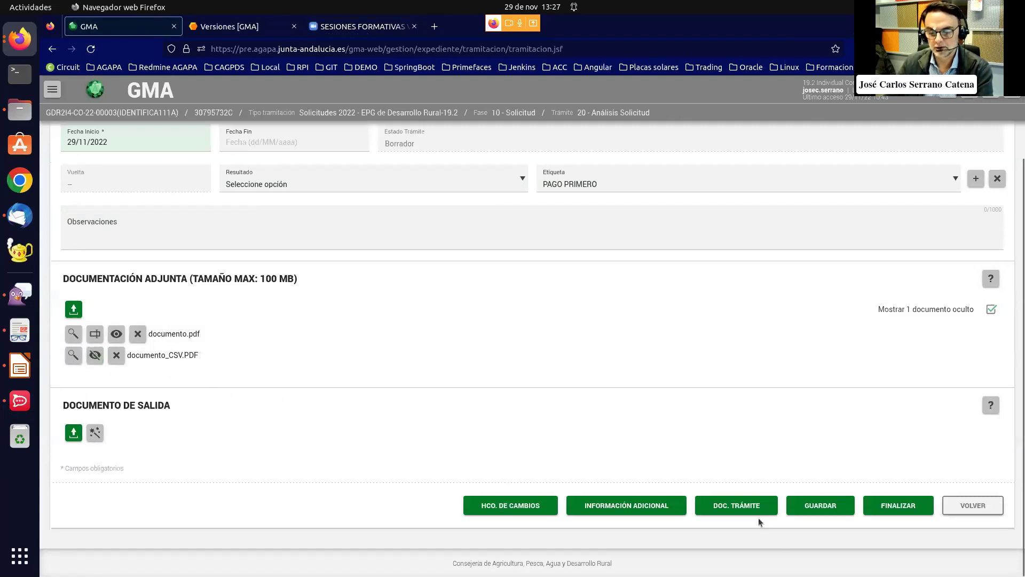
{"action": "left_click", "coordinate": [743, 507]}
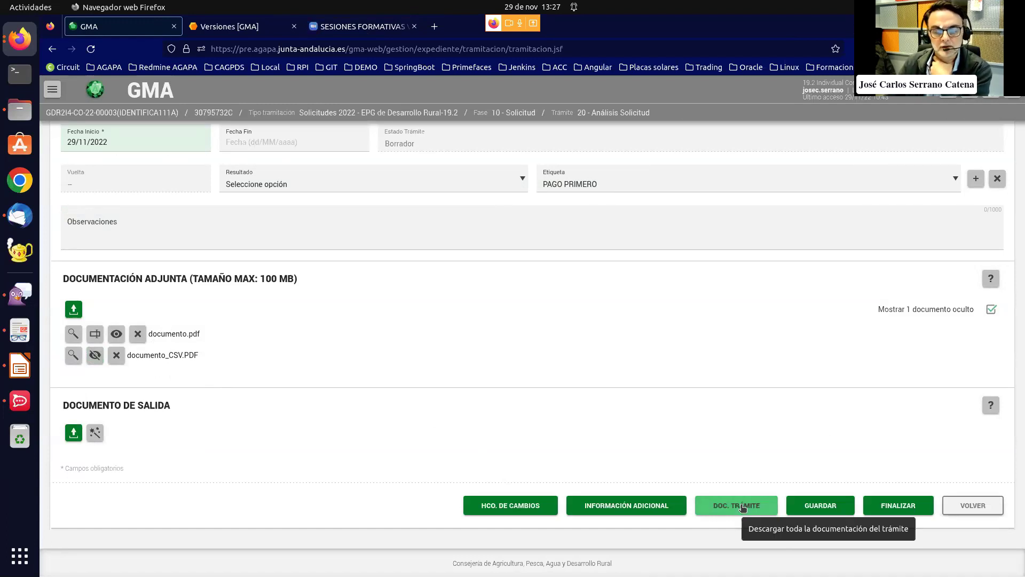
{"action": "left_click", "coordinate": [740, 507]}
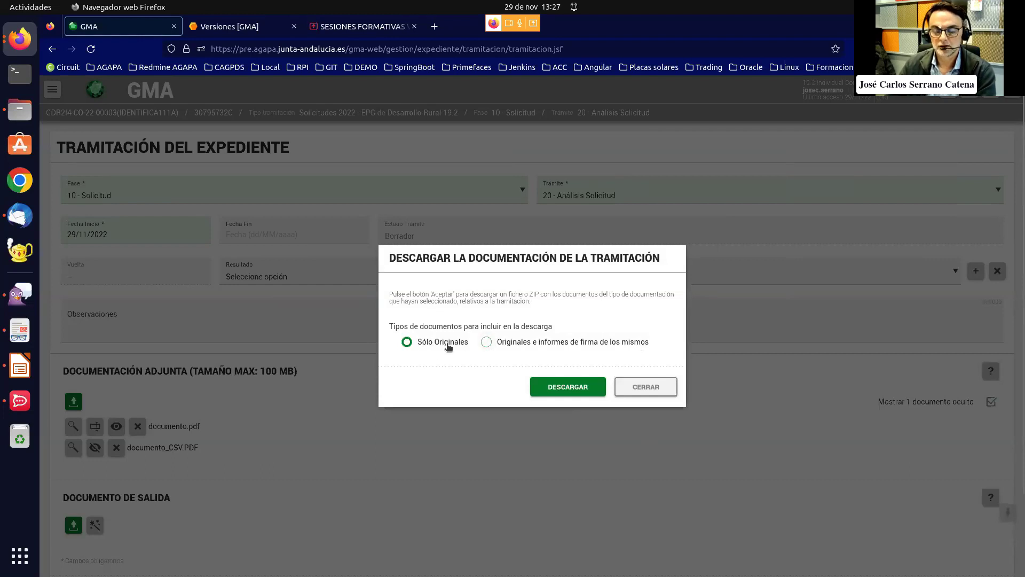
{"action": "left_click", "coordinate": [485, 342]}
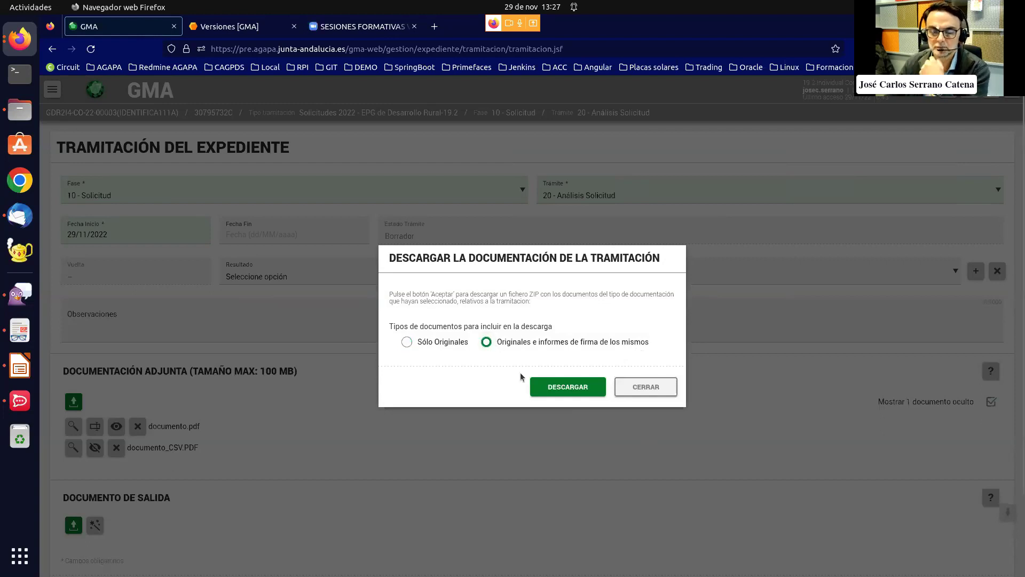
{"action": "left_click", "coordinate": [546, 387]}
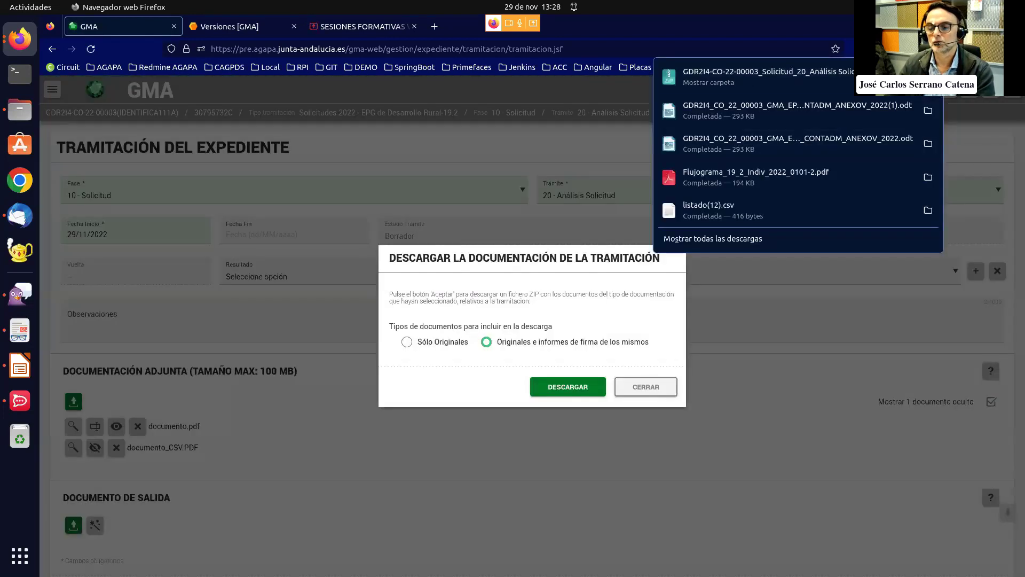
Open the downloaded ZIP's entrada folder, preview 001_documento.pdf, then close the file manager.
{"action": "left_click", "coordinate": [928, 77]}
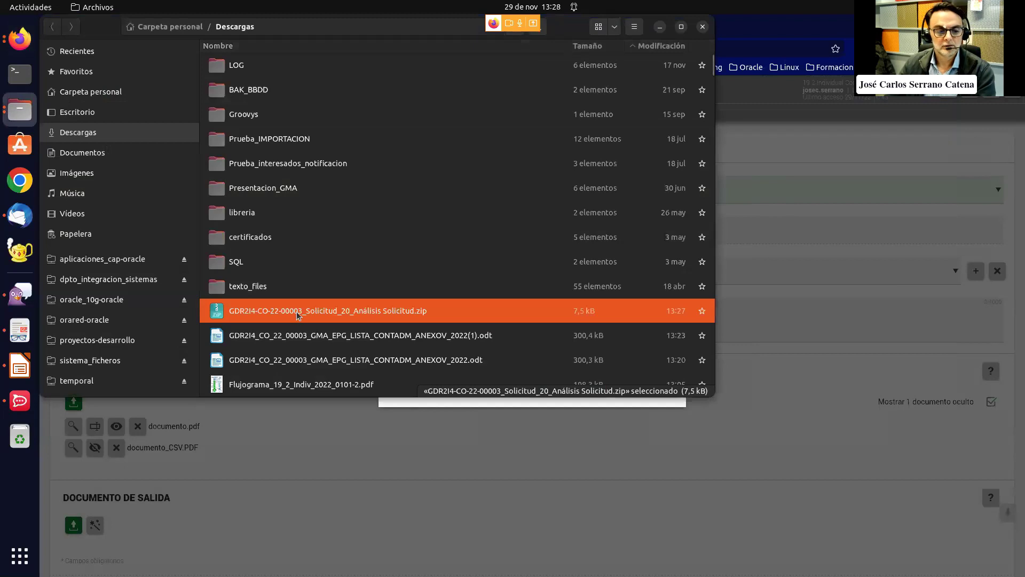
{"action": "double_click", "coordinate": [297, 312]}
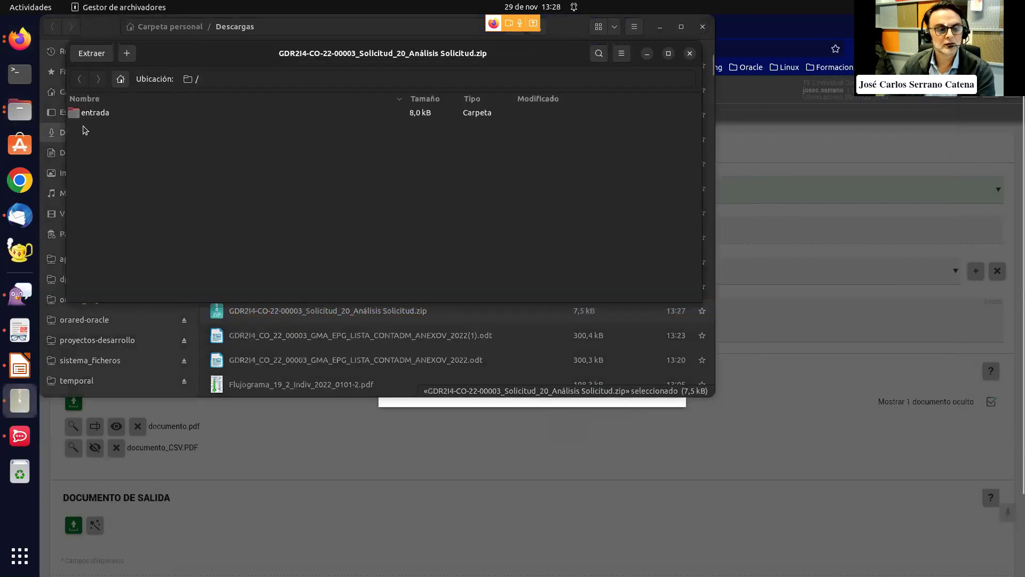
{"action": "double_click", "coordinate": [85, 113]}
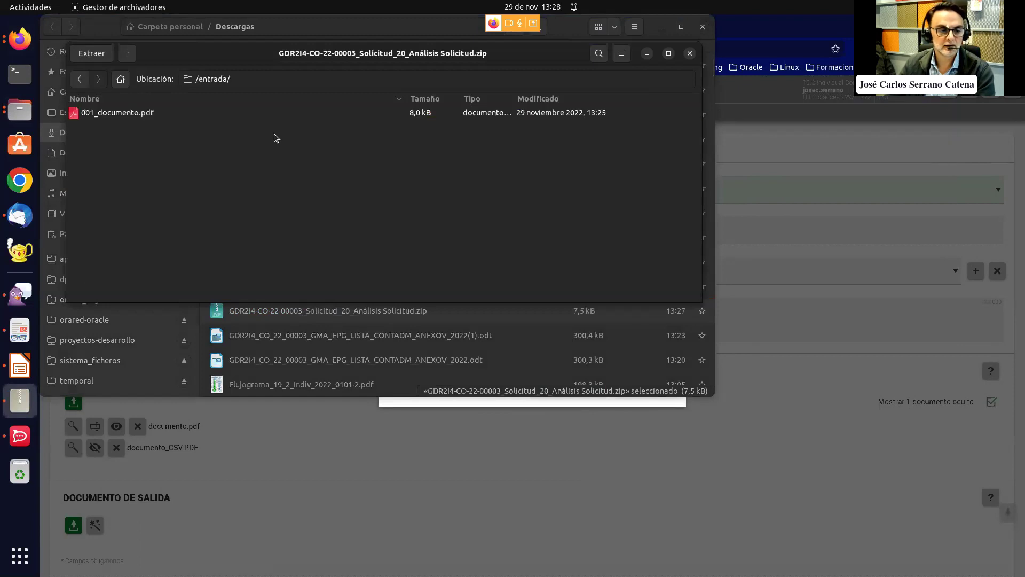
{"action": "double_click", "coordinate": [127, 114]}
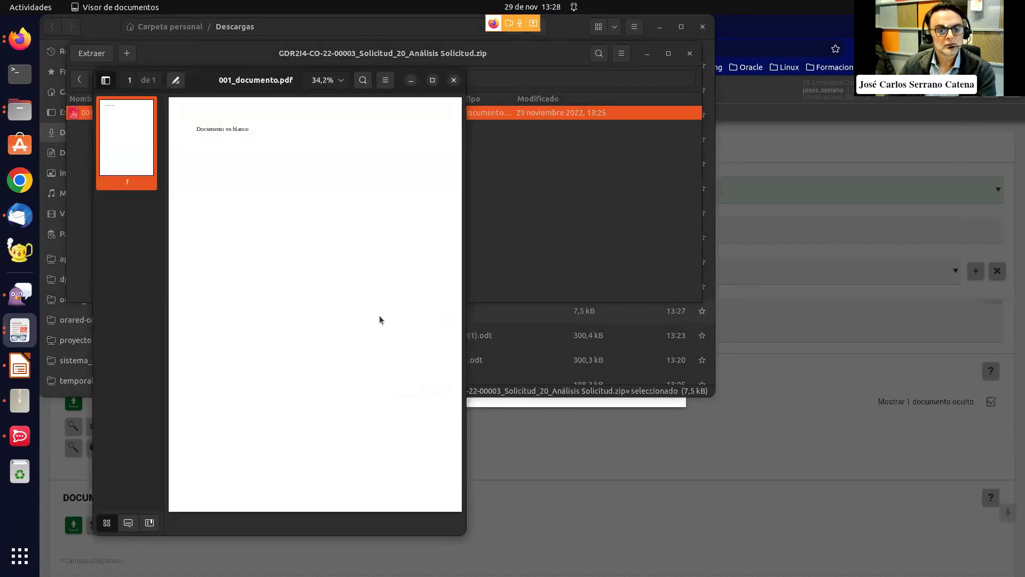
{"action": "left_click", "coordinate": [454, 80]}
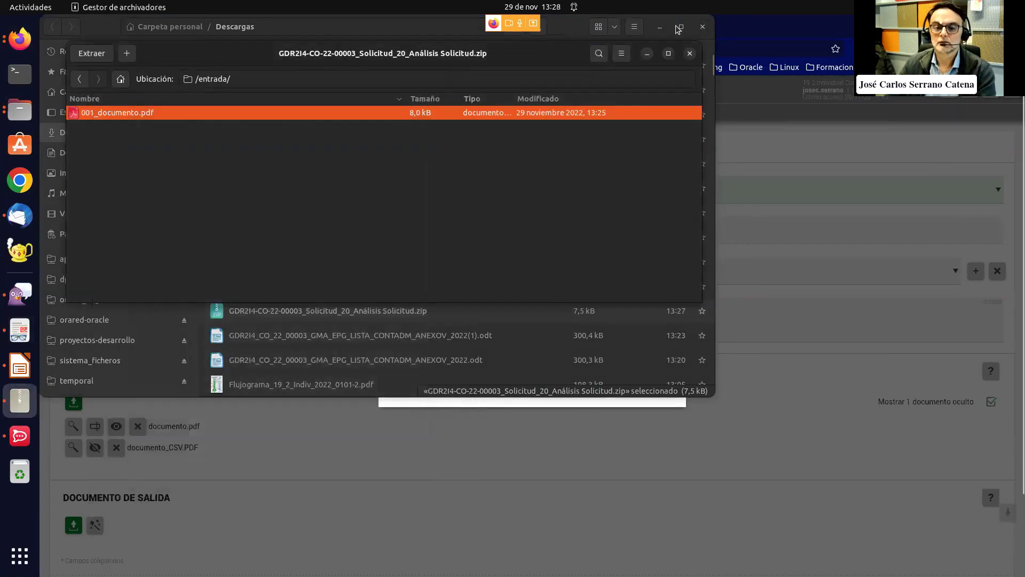
{"action": "left_click", "coordinate": [689, 53]}
{"action": "left_click", "coordinate": [790, 463]}
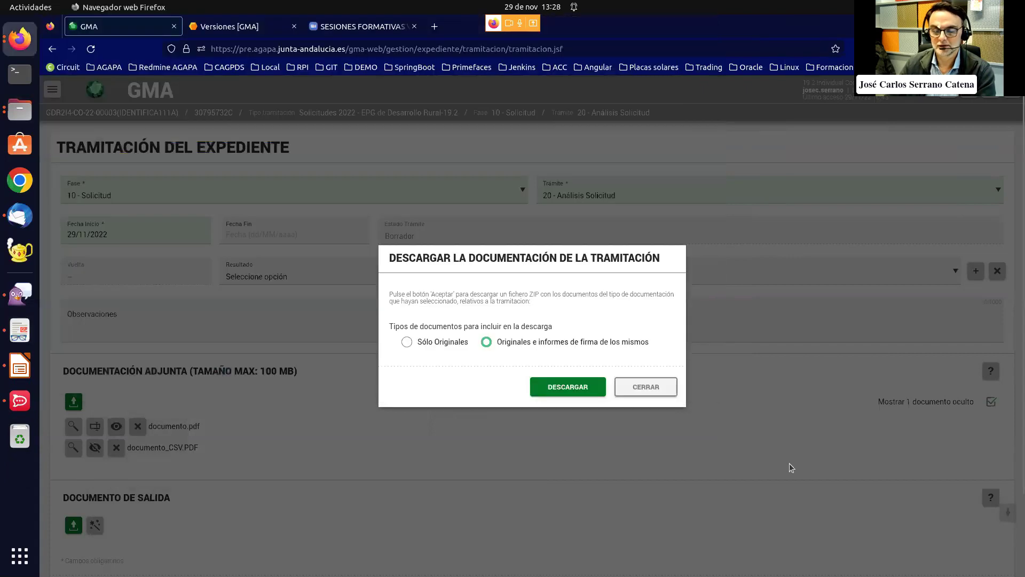
Close the download dialog and save the Análisis Solicitud trámite.
{"action": "left_click", "coordinate": [644, 387]}
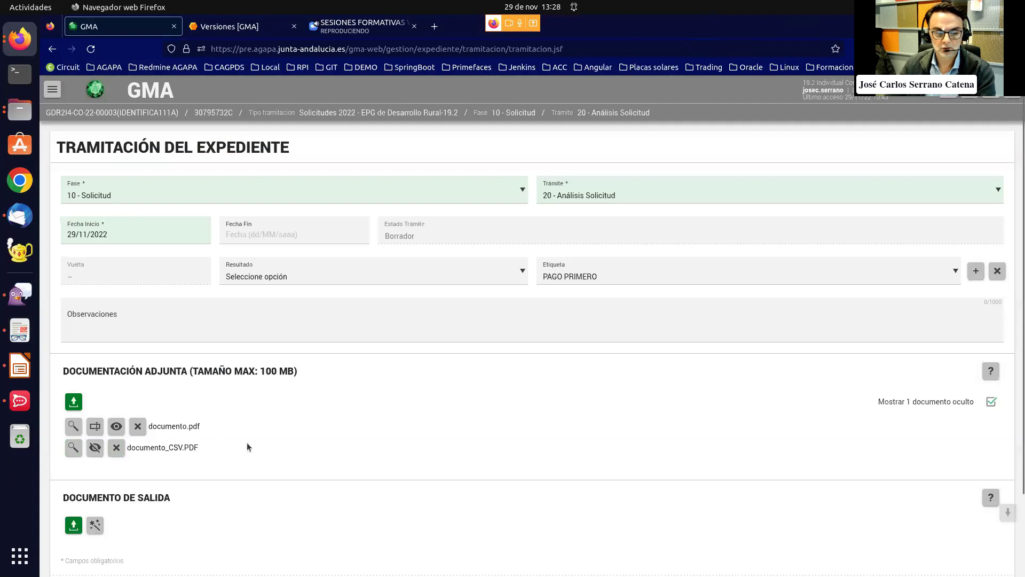
{"action": "scroll", "coordinate": [419, 447], "scroll_direction": "down", "scroll_amount": 3}
{"action": "left_click", "coordinate": [817, 507]}
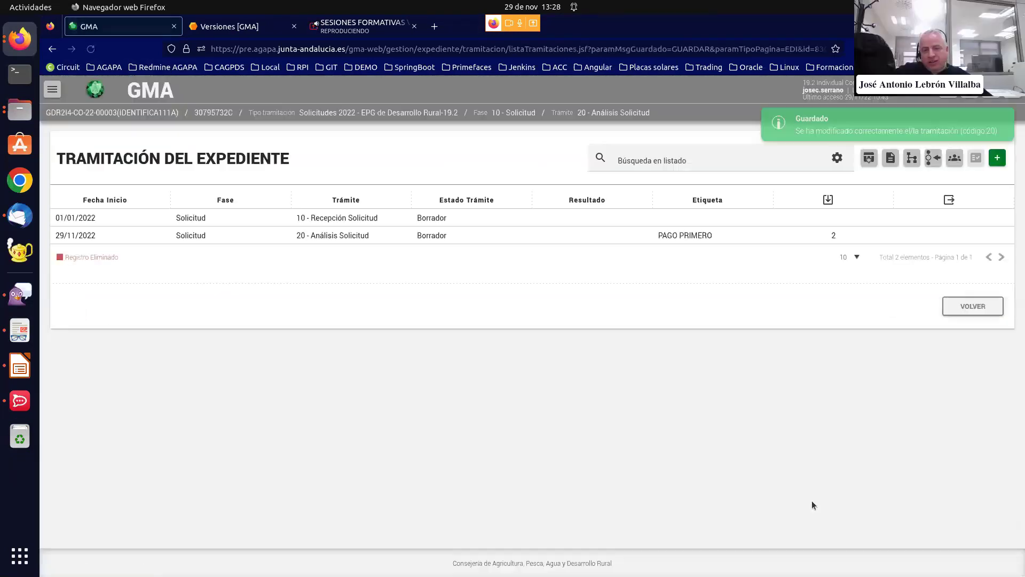
Reopen the 29/11/2022 trámite and download a ZIP with 'Originales e informes de firma'.
{"action": "mouse_move", "coordinate": [970, 238]}
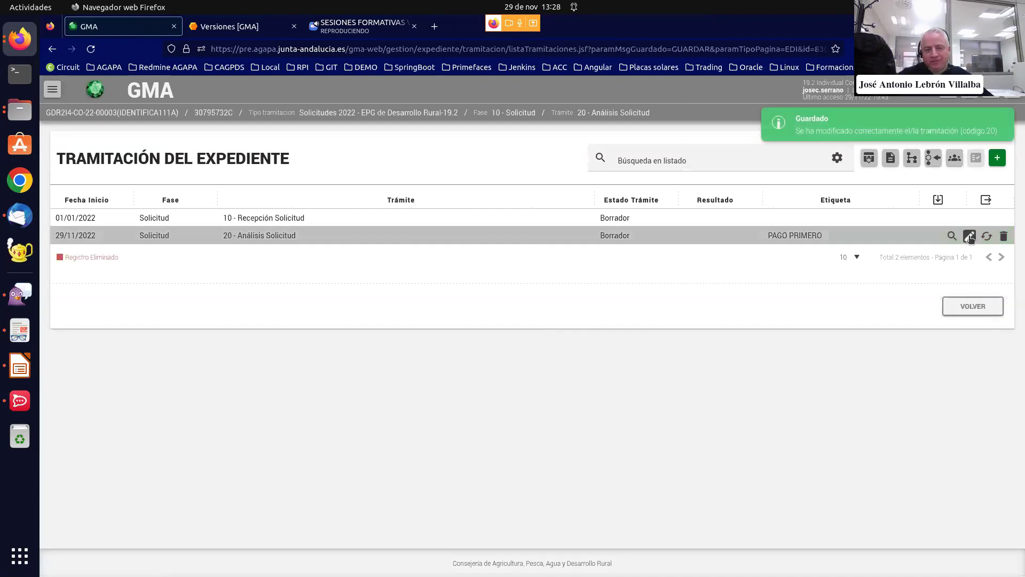
{"action": "left_click", "coordinate": [970, 236]}
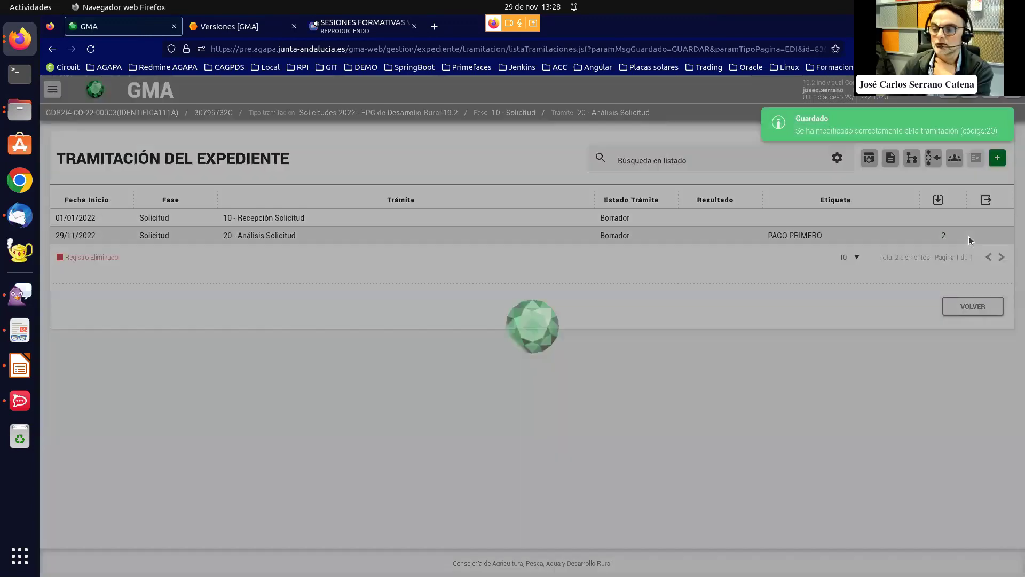
{"action": "scroll", "coordinate": [721, 366], "scroll_direction": "down", "scroll_amount": 2}
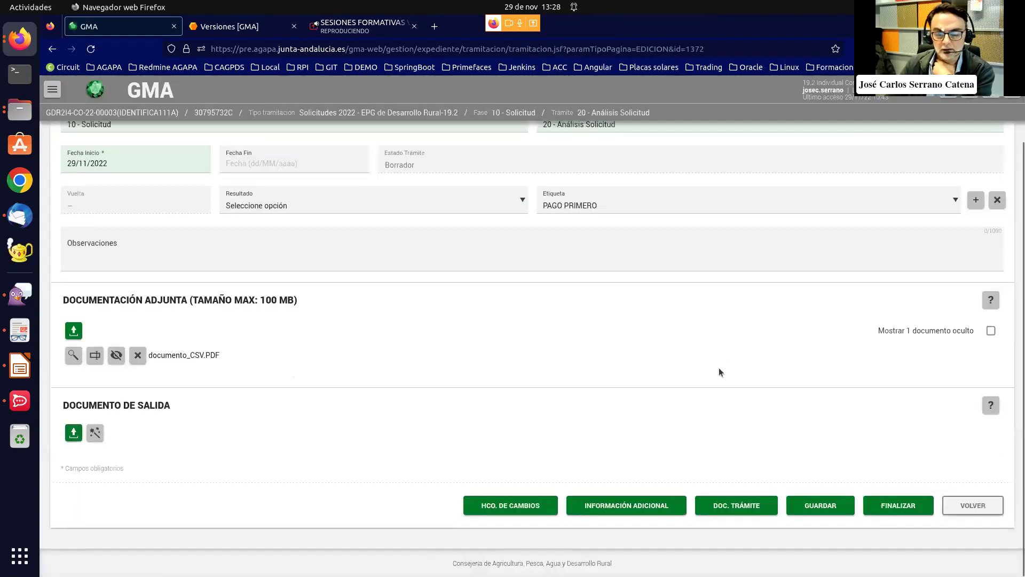
{"action": "left_click", "coordinate": [723, 503]}
{"action": "left_click", "coordinate": [487, 343]}
{"action": "left_click", "coordinate": [556, 386]}
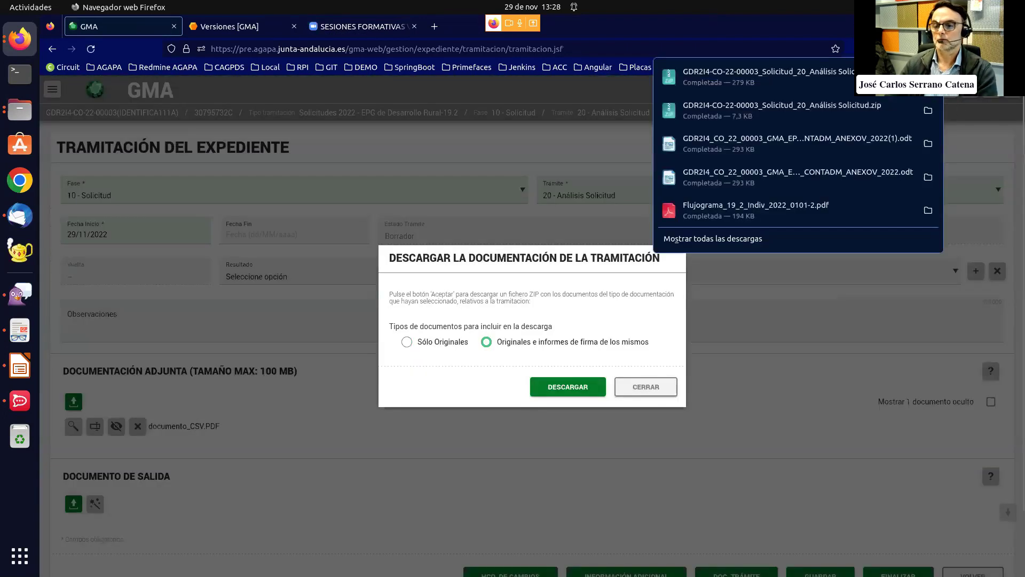
Show the new ZIP in its folder and open its entrada folder.
{"action": "left_click", "coordinate": [928, 76]}
{"action": "left_click", "coordinate": [567, 41]}
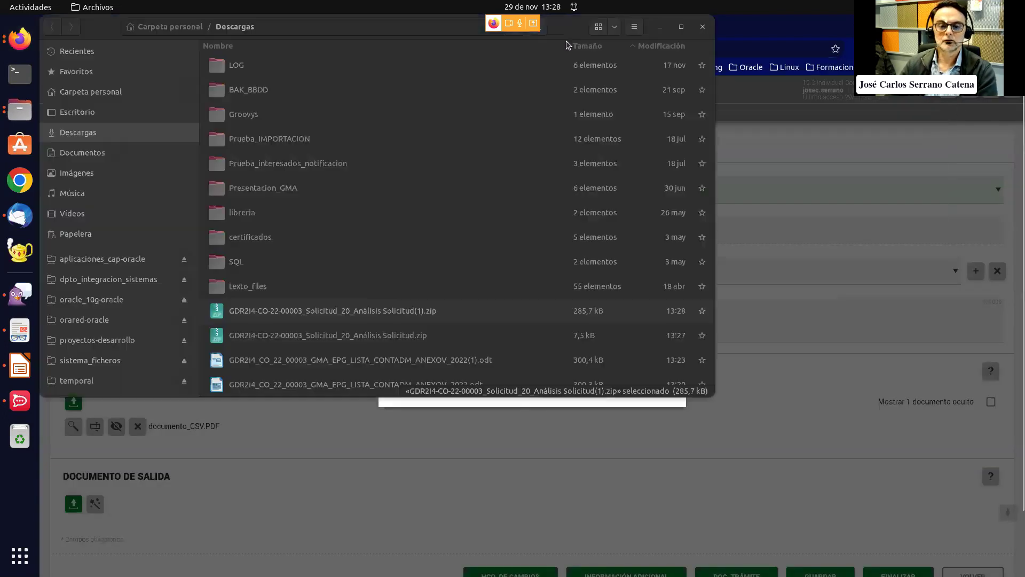
{"action": "key", "text": "Return"}
{"action": "double_click", "coordinate": [94, 115]}
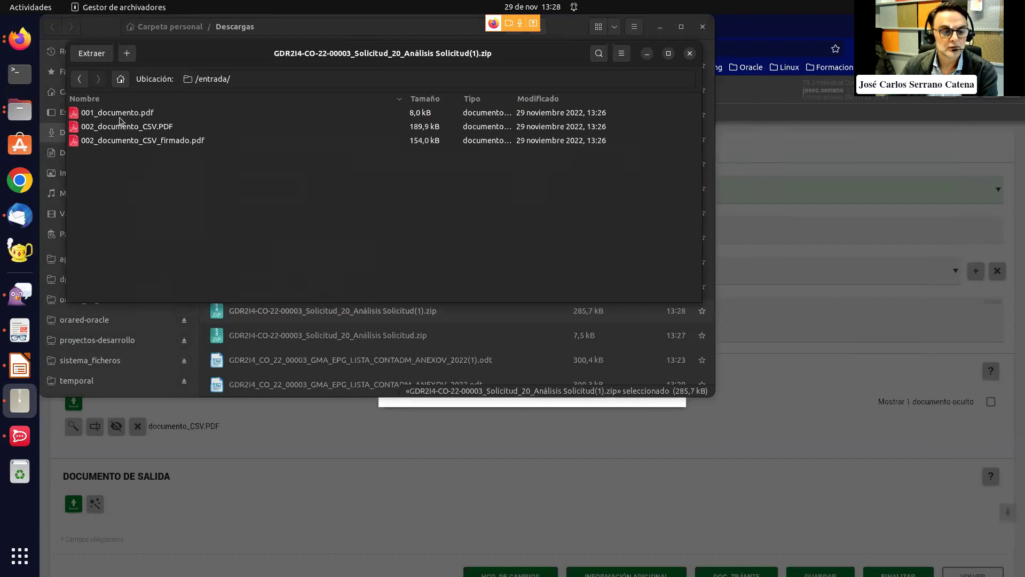
Preview 001_documento.pdf, 002_documento_CSV.PDF and 002_documento_CSV_firmado.pdf, highlighting the signature footer.
{"action": "double_click", "coordinate": [121, 115]}
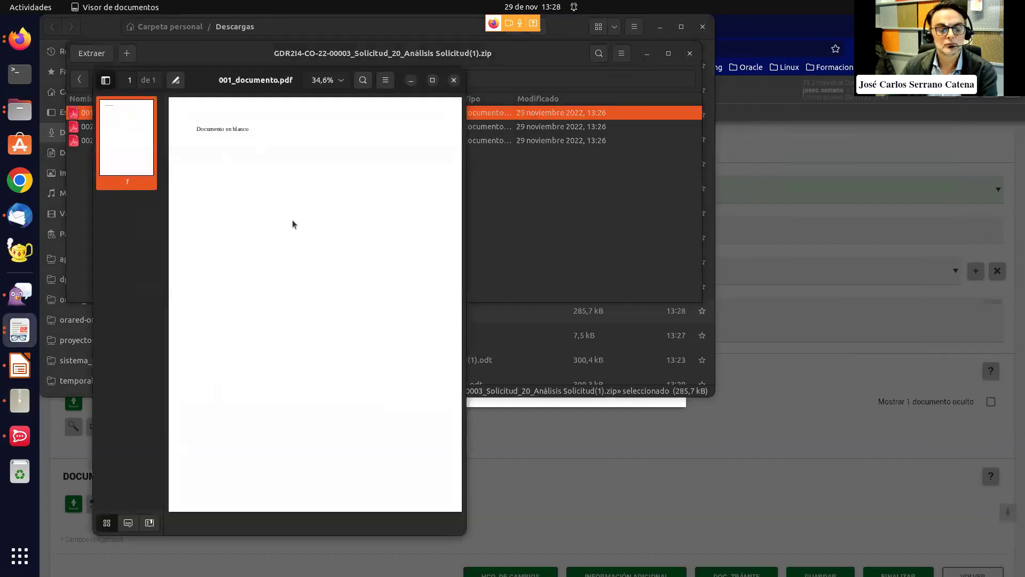
{"action": "left_click", "coordinate": [454, 79]}
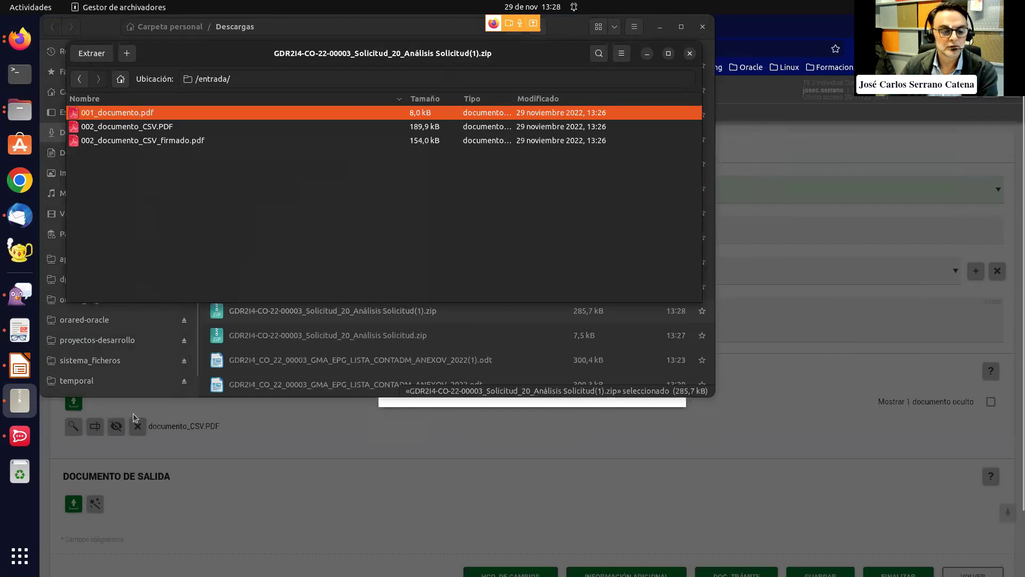
{"action": "double_click", "coordinate": [134, 128]}
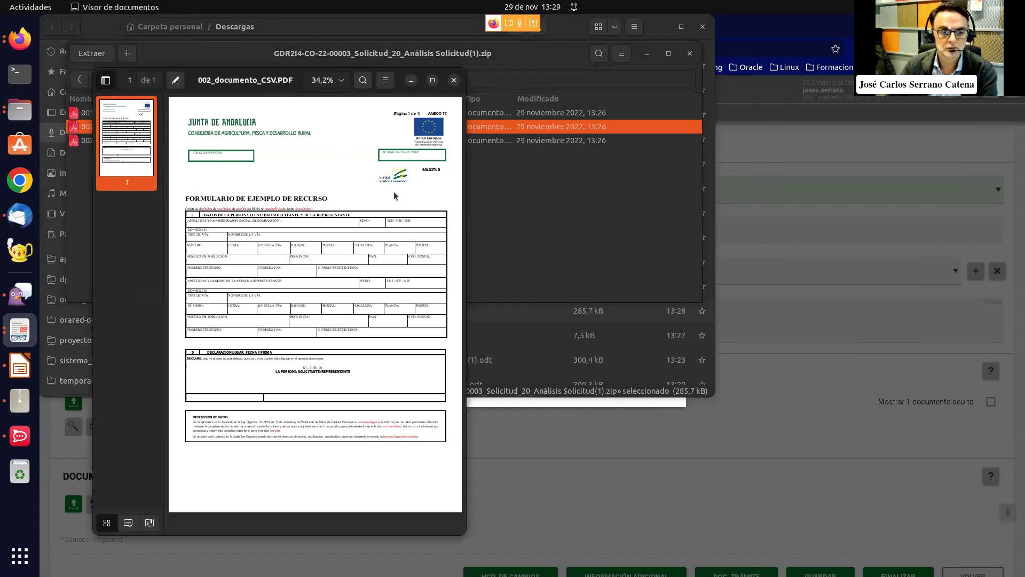
{"action": "left_click", "coordinate": [454, 81]}
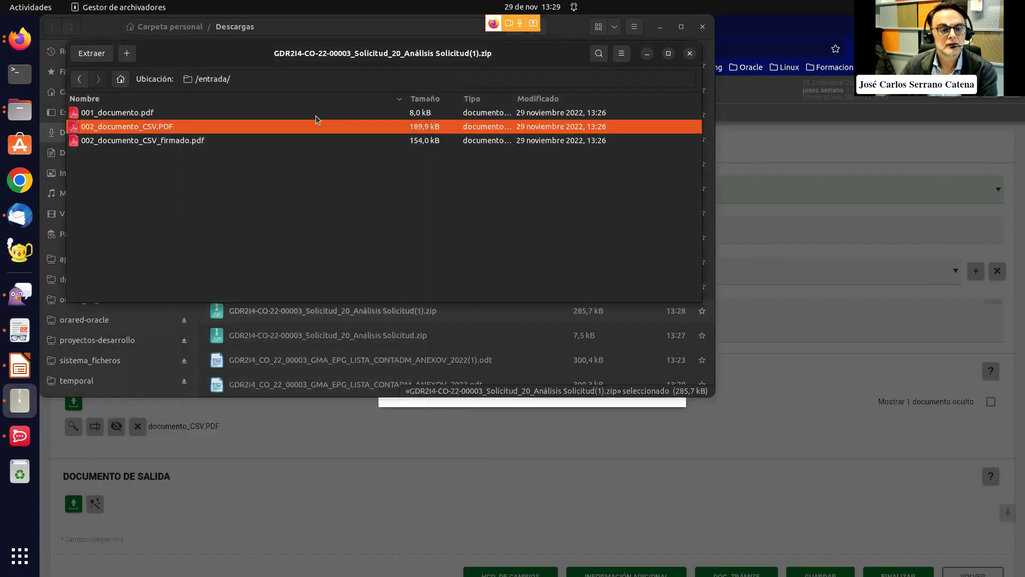
{"action": "double_click", "coordinate": [158, 142]}
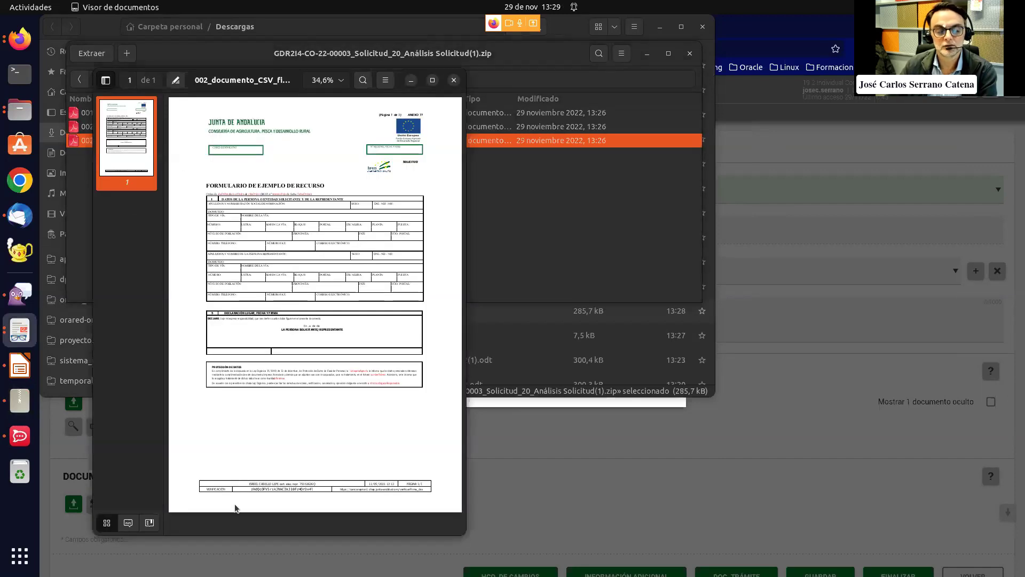
{"action": "left_click_drag", "start_coordinate": [193, 487], "coordinate": [436, 490]}
Maximize the signed PDF, select its footer verification code, then close the viewer with Ctrl+W.
{"action": "left_click", "coordinate": [432, 80]}
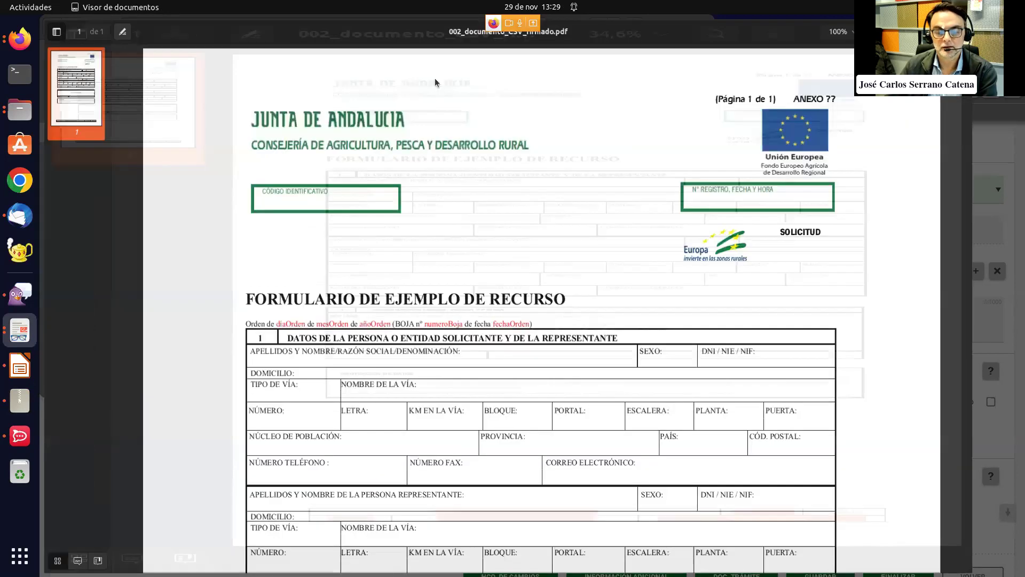
{"action": "scroll", "coordinate": [527, 314], "scroll_direction": "down", "scroll_amount": 10}
{"action": "scroll", "coordinate": [527, 314], "scroll_direction": "down", "scroll_amount": 1}
{"action": "left_click", "coordinate": [446, 530]}
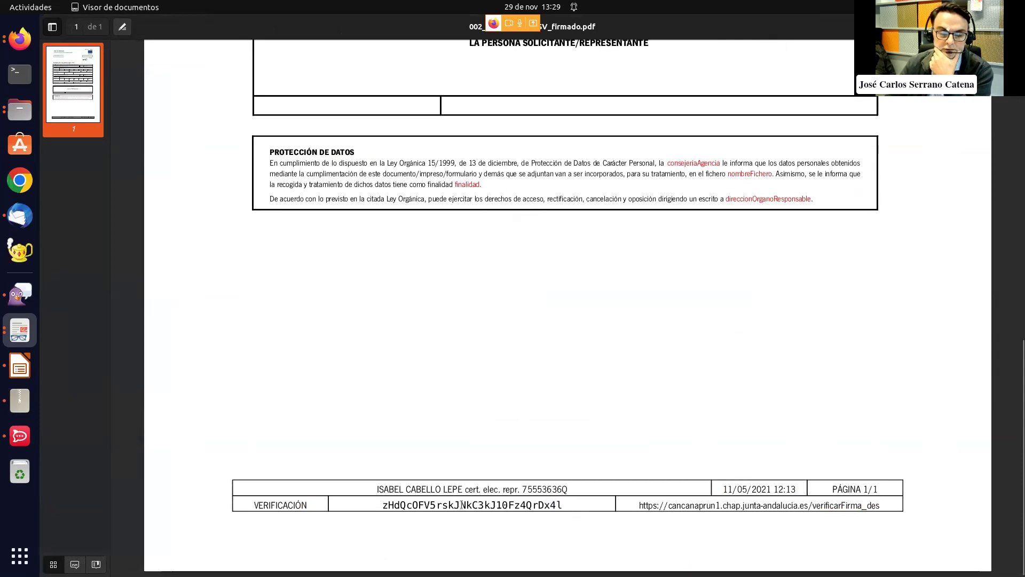
{"action": "left_click_drag", "start_coordinate": [381, 505], "coordinate": [560, 502]}
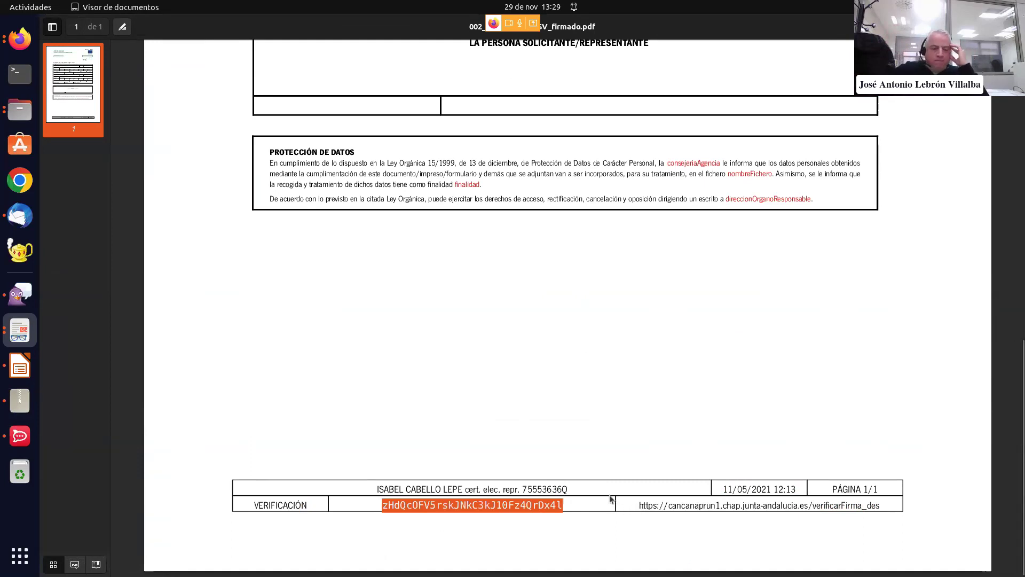
{"action": "left_click", "coordinate": [543, 501]}
{"action": "left_click_drag", "start_coordinate": [382, 505], "coordinate": [567, 509]}
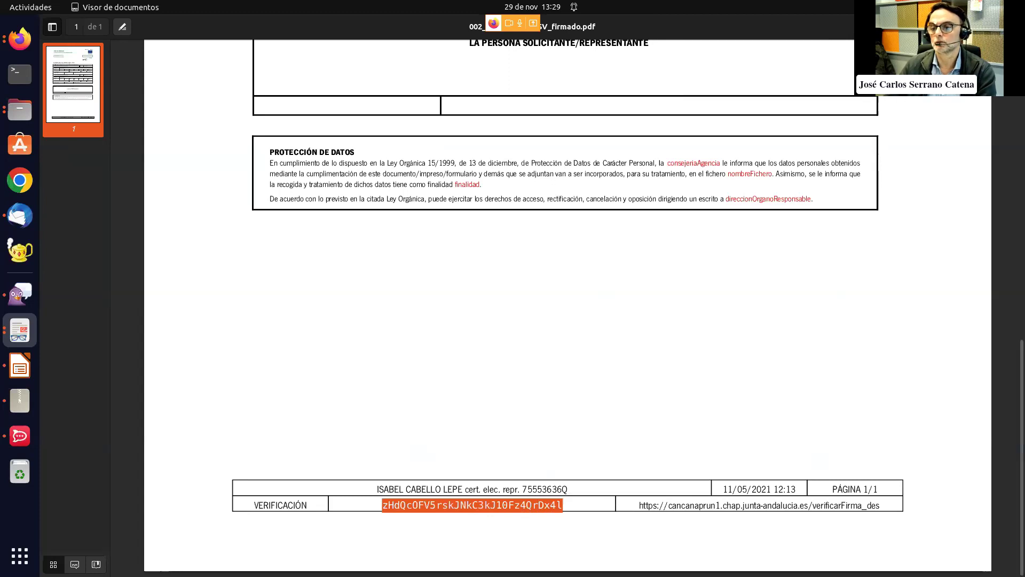
{"action": "key", "text": "ctrl+w"}
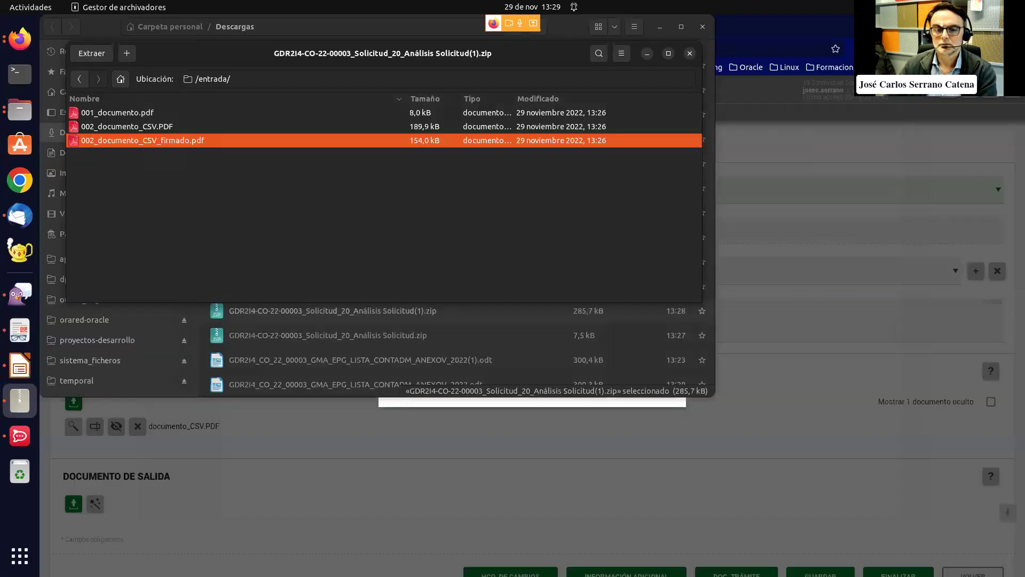
Close the archive, file manager and download dialog, then save the Análisis Solicitud trámite.
{"action": "left_click", "coordinate": [691, 53]}
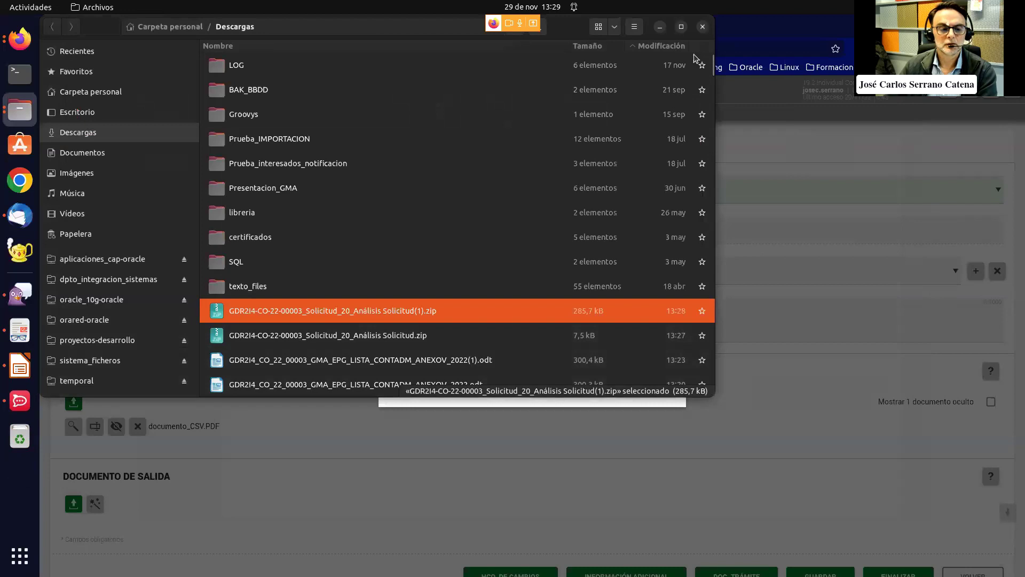
{"action": "left_click", "coordinate": [703, 27]}
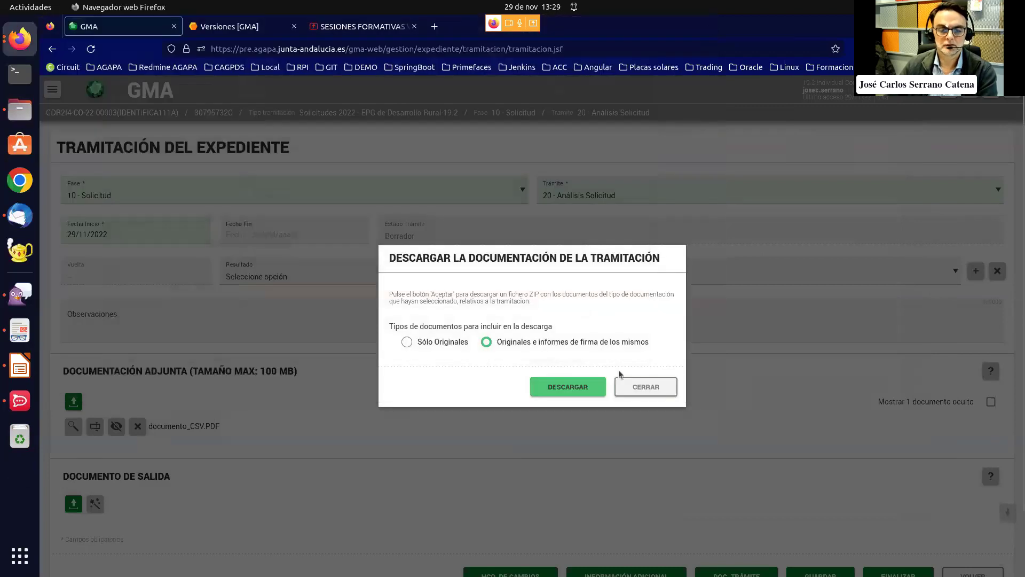
{"action": "left_click", "coordinate": [634, 389]}
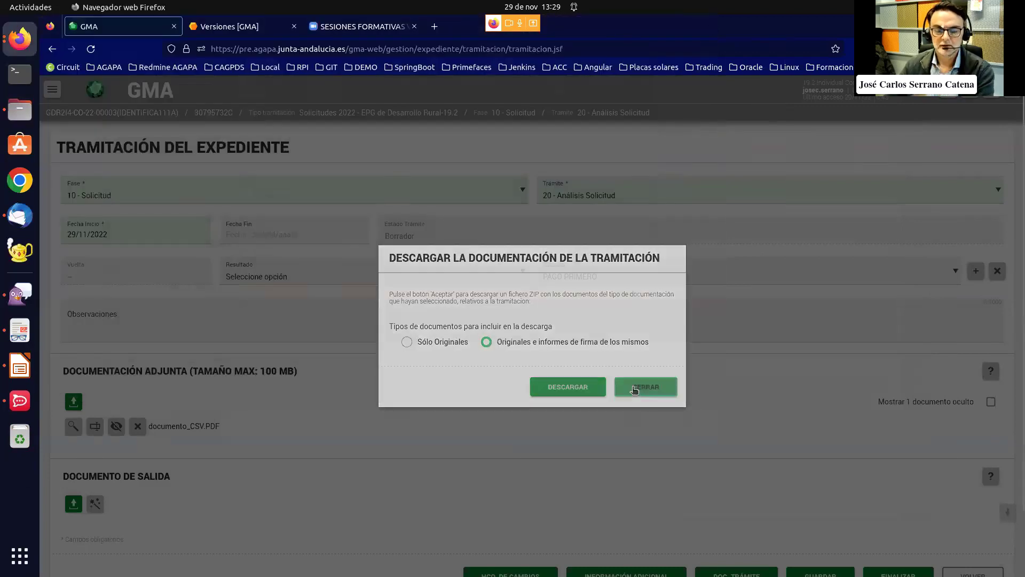
{"action": "scroll", "coordinate": [873, 430], "scroll_direction": "down", "scroll_amount": 3}
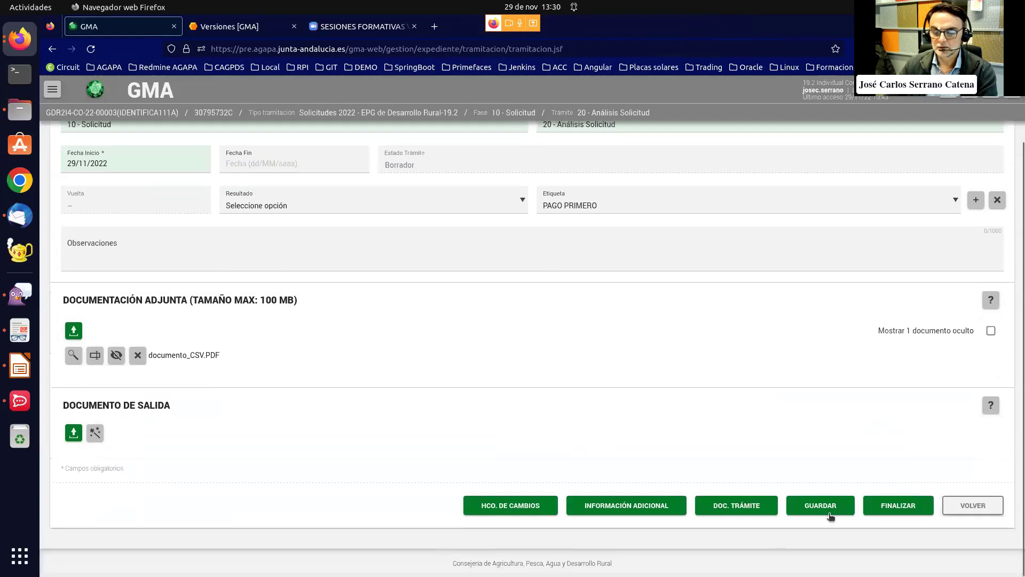
{"action": "left_click", "coordinate": [830, 516]}
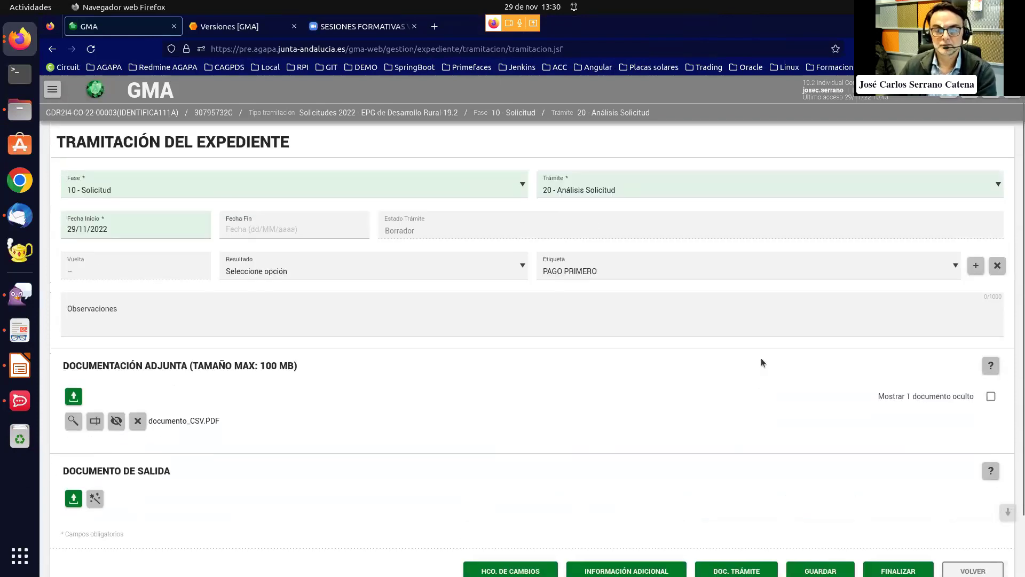
Note the trámite's Borrador status and attempt to finalize it.
{"action": "left_click_drag", "start_coordinate": [382, 236], "coordinate": [415, 233]}
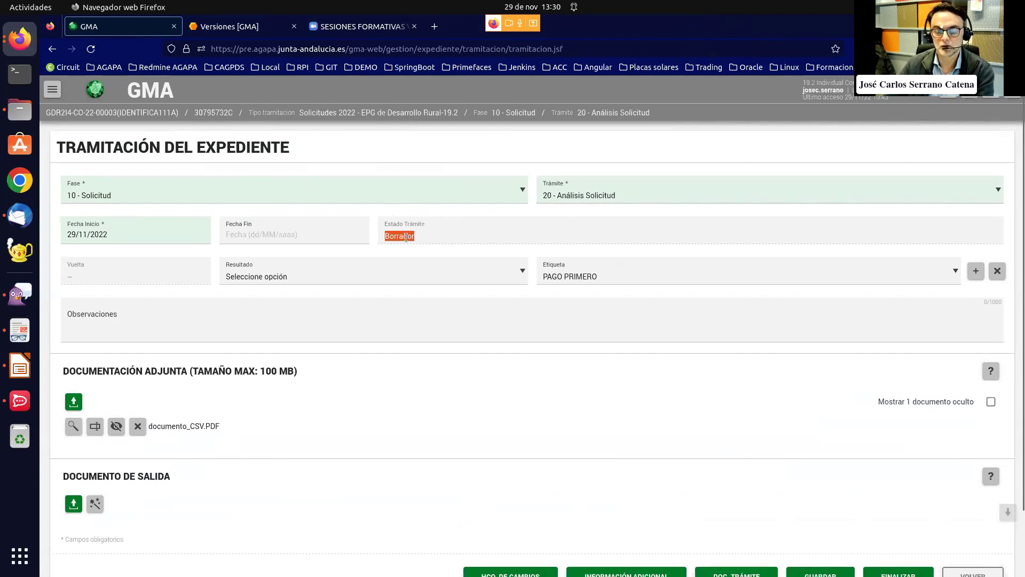
{"action": "scroll", "coordinate": [534, 433], "scroll_direction": "down", "scroll_amount": 3}
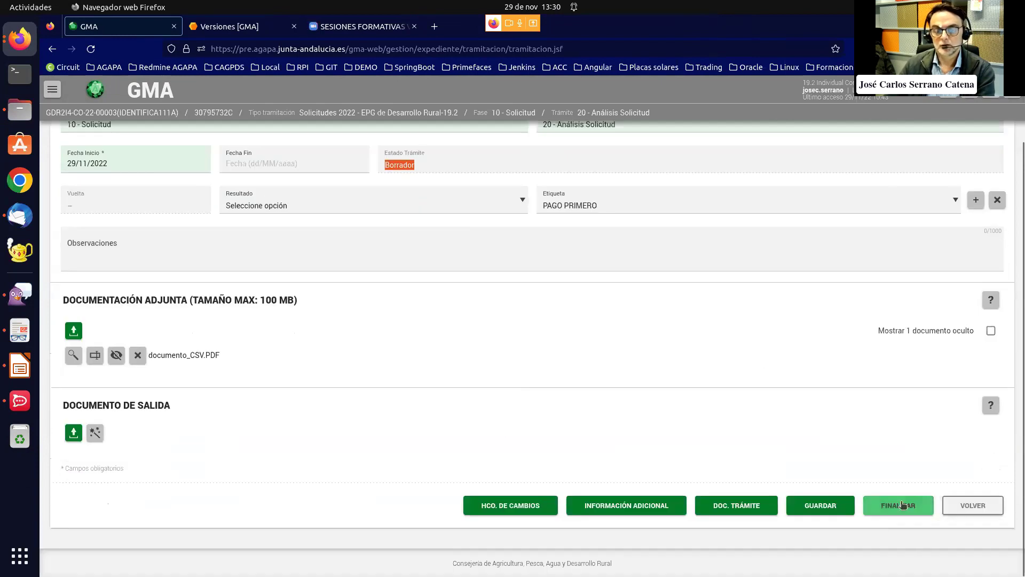
{"action": "left_click", "coordinate": [618, 504]}
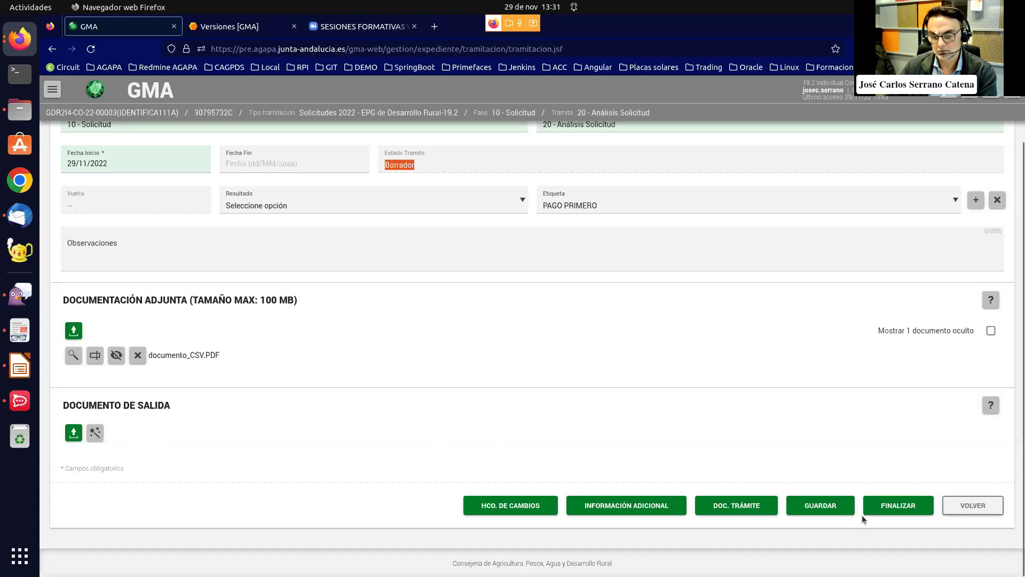
Try finalizing and accept 29/11/2022 as the end date.
{"action": "left_click", "coordinate": [897, 505]}
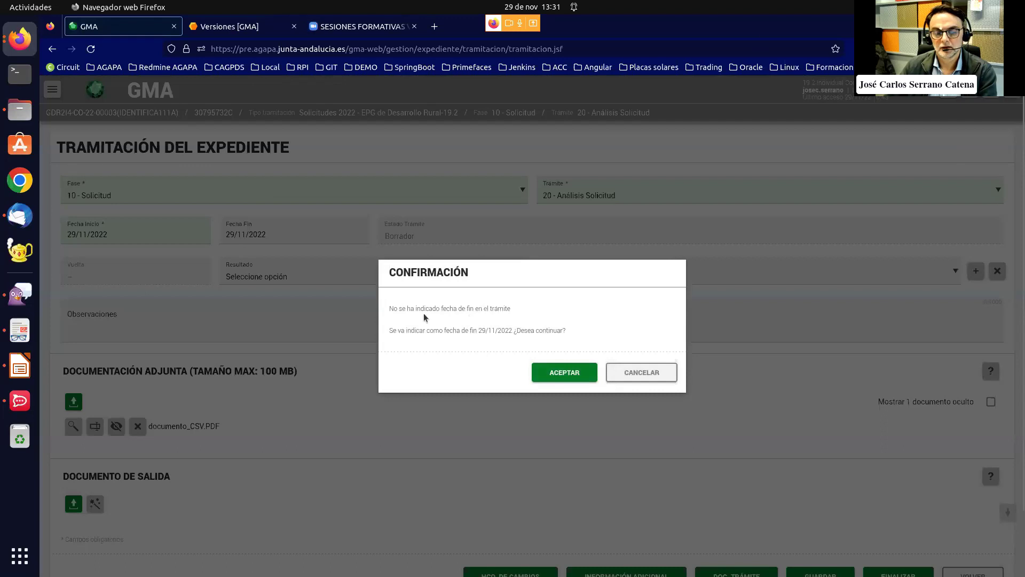
{"action": "left_click_drag", "start_coordinate": [389, 308], "coordinate": [517, 315]}
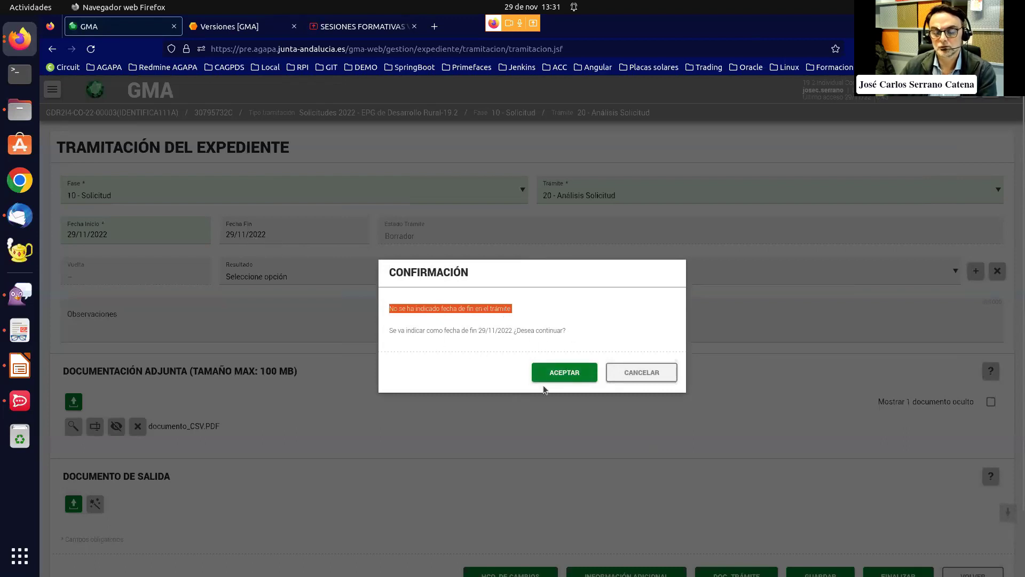
{"action": "left_click", "coordinate": [563, 375]}
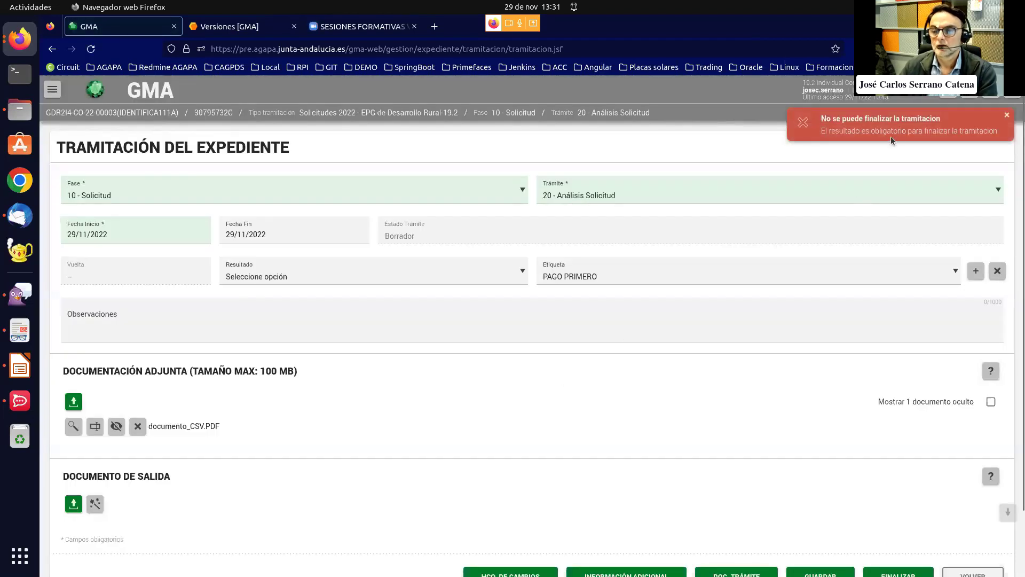
Set the Resultado to Favorable and finalize again.
{"action": "left_click", "coordinate": [264, 279]}
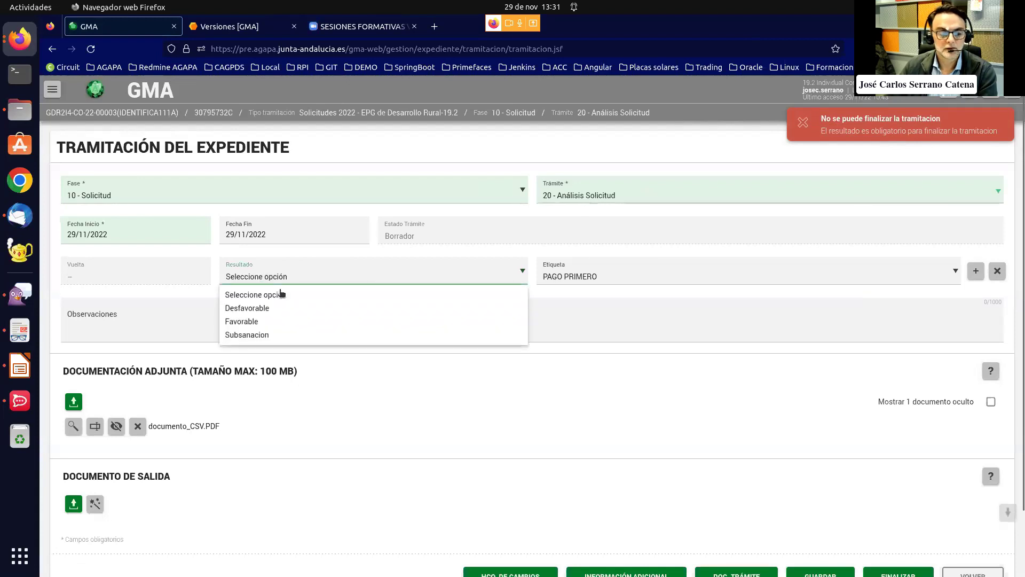
{"action": "left_click", "coordinate": [254, 321]}
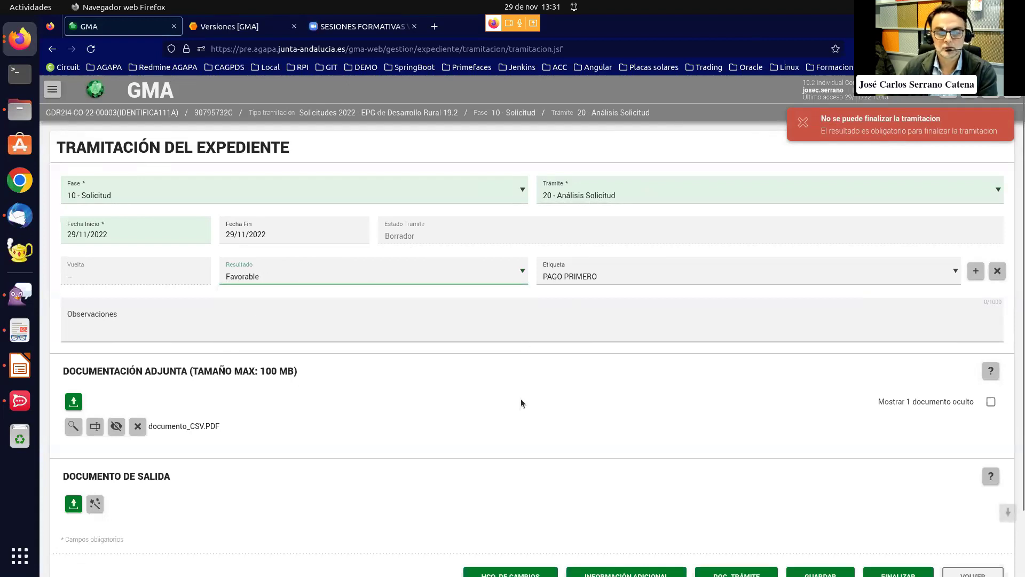
{"action": "left_click", "coordinate": [1007, 116]}
{"action": "scroll", "coordinate": [867, 481], "scroll_direction": "down", "scroll_amount": 3}
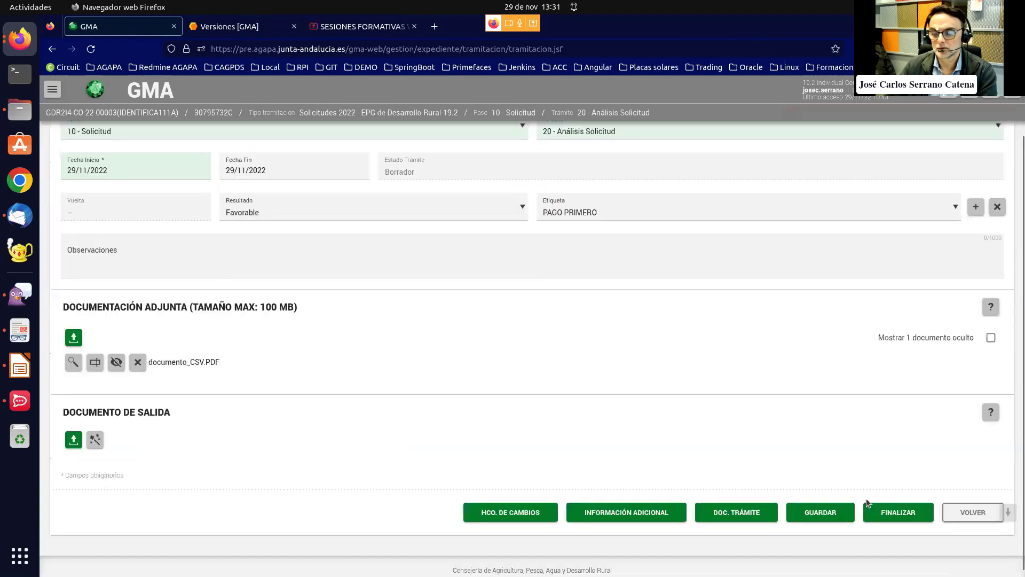
Finalize the trámite and accept the CONFIRMACIÓN dialog to save it.
{"action": "left_click", "coordinate": [889, 506]}
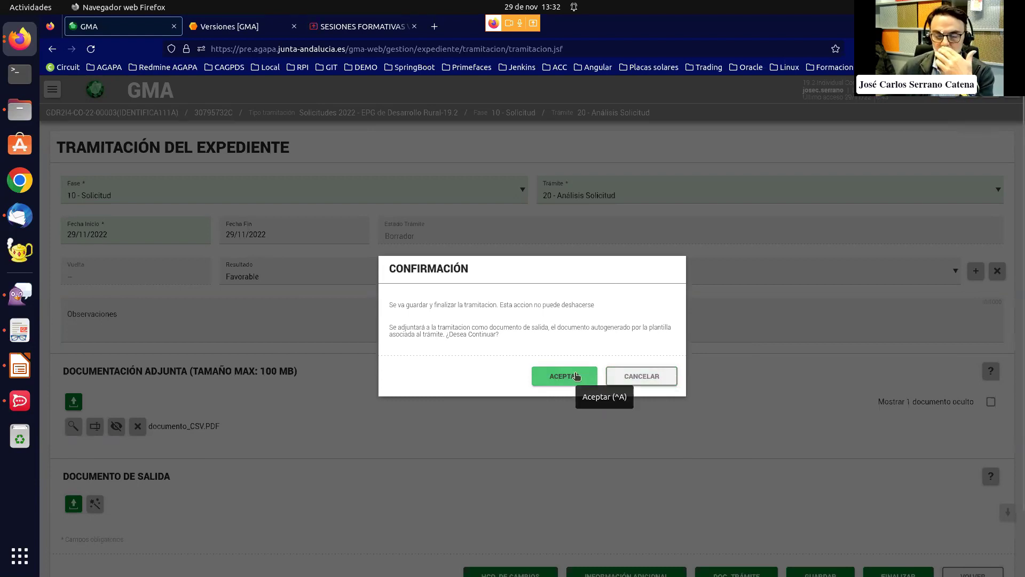
{"action": "left_click", "coordinate": [575, 374]}
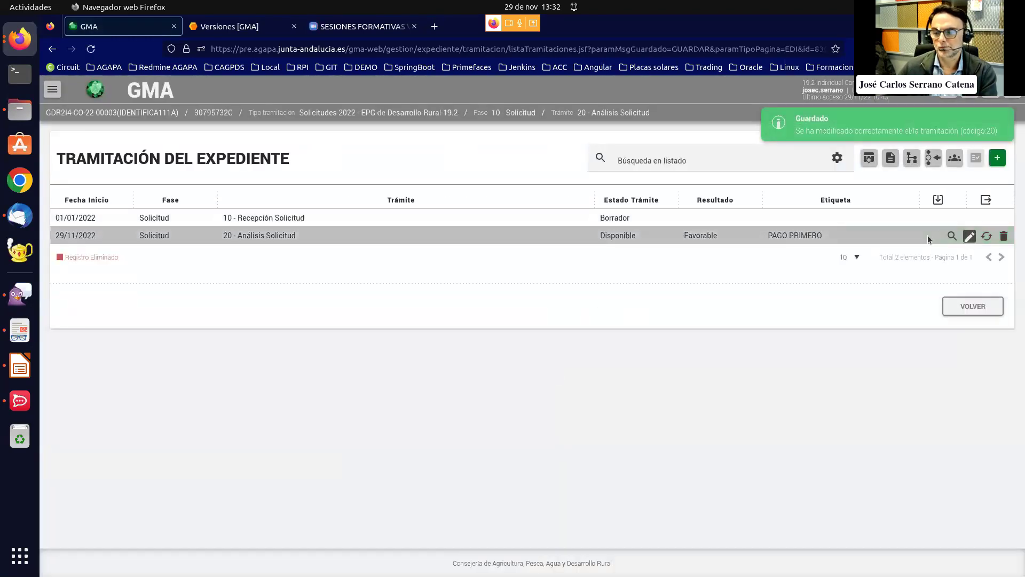
Open the finalized trámite's original output PDF in the document viewer.
{"action": "left_click", "coordinate": [950, 236]}
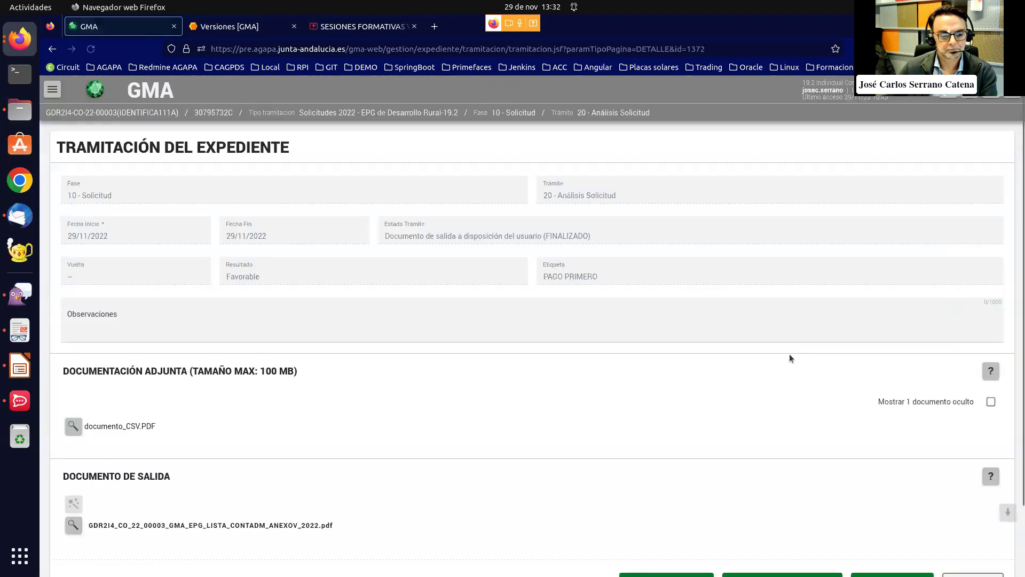
{"action": "scroll", "coordinate": [193, 497], "scroll_direction": "down", "scroll_amount": 3}
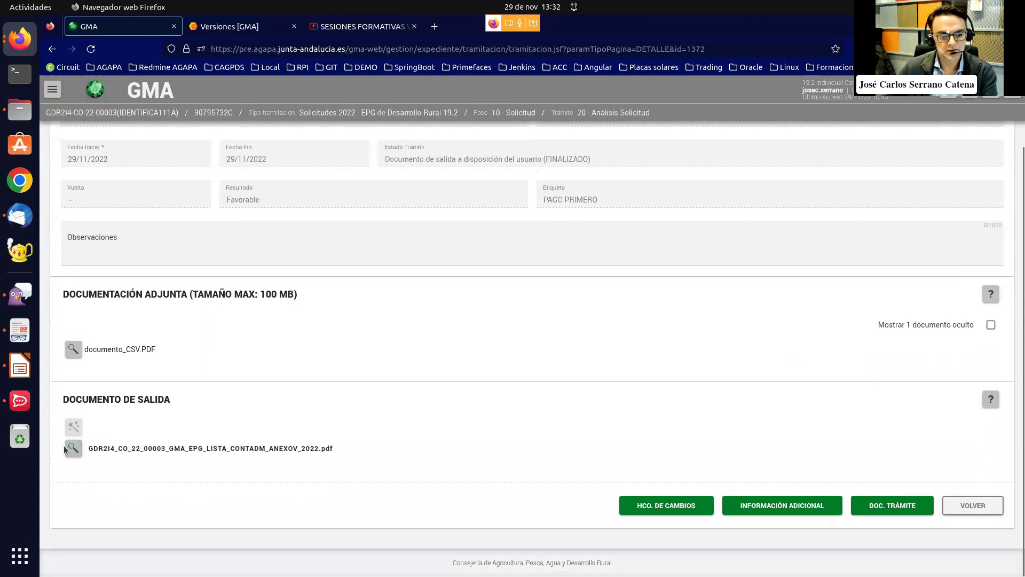
{"action": "left_click", "coordinate": [73, 448]}
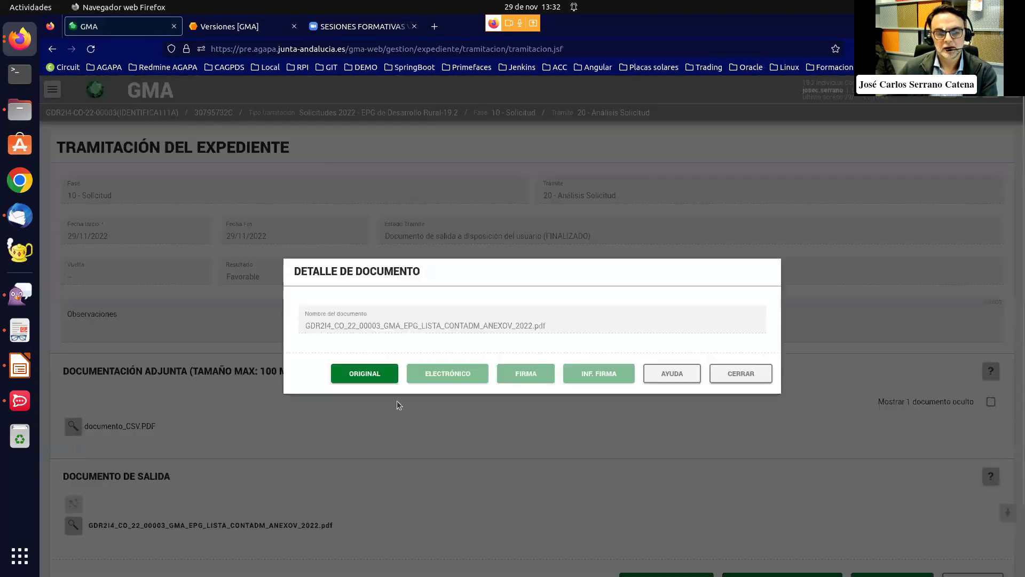
{"action": "left_click", "coordinate": [373, 375]}
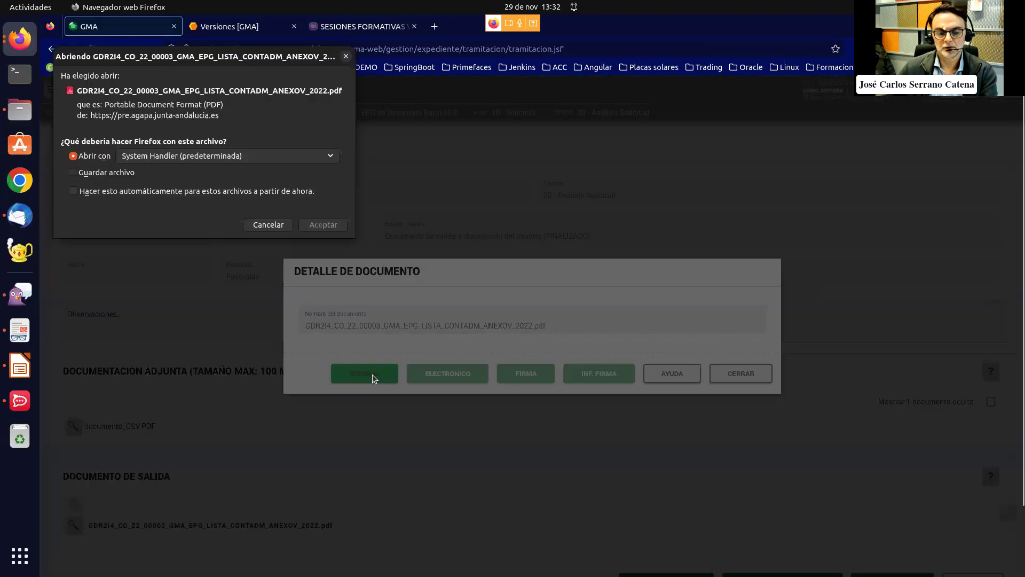
{"action": "left_click", "coordinate": [318, 224]}
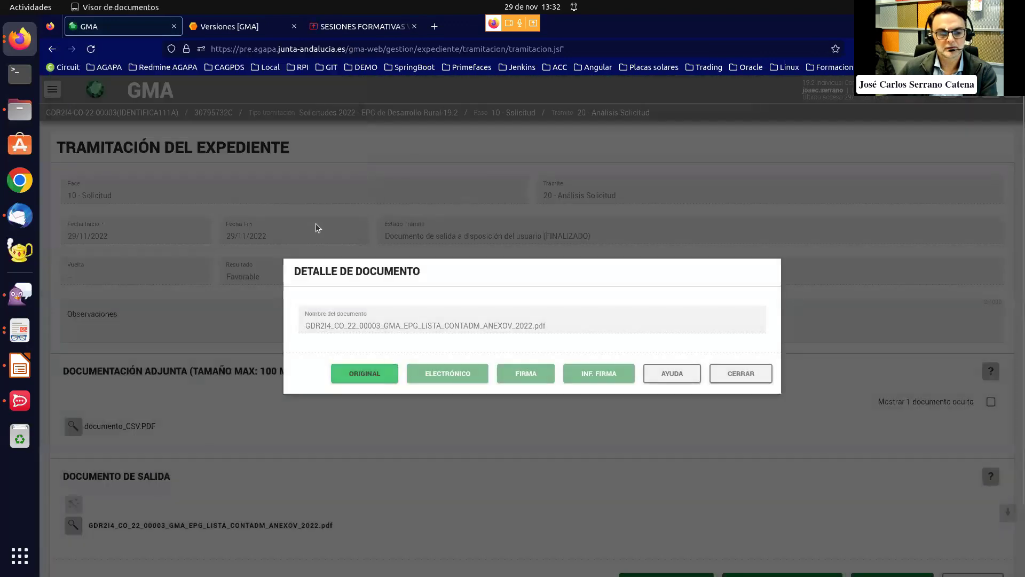
Review the output PDF full screen, close its details and return to the trámite list.
{"action": "left_click", "coordinate": [356, 55]}
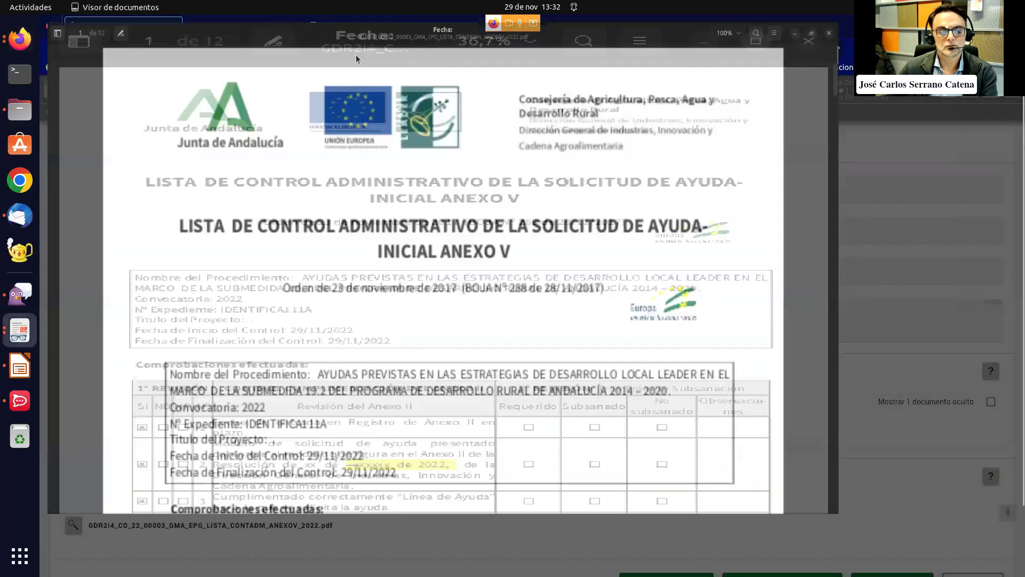
{"action": "scroll", "coordinate": [292, 506], "scroll_direction": "down", "scroll_amount": 5}
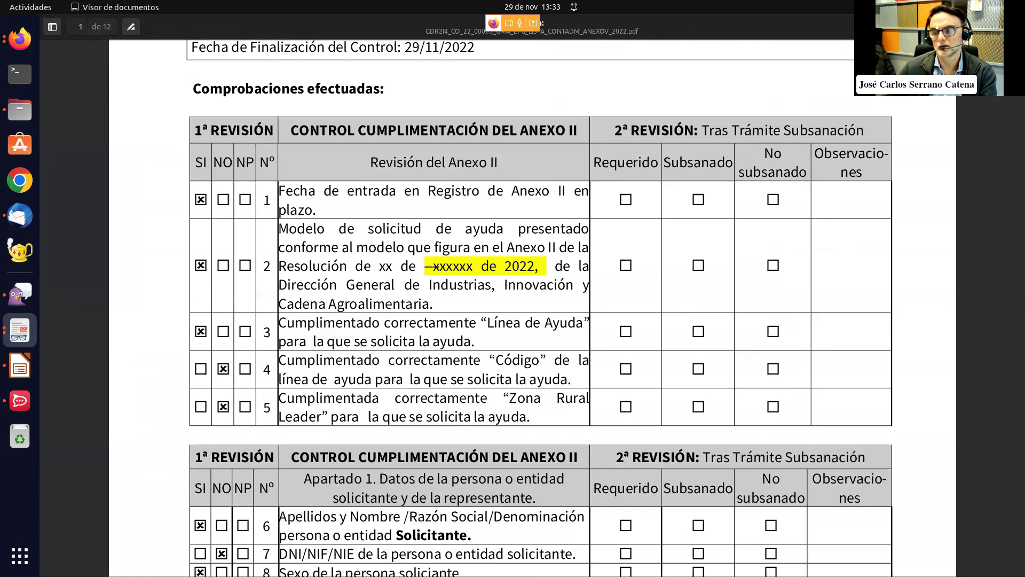
{"action": "key", "text": "alt+Tab"}
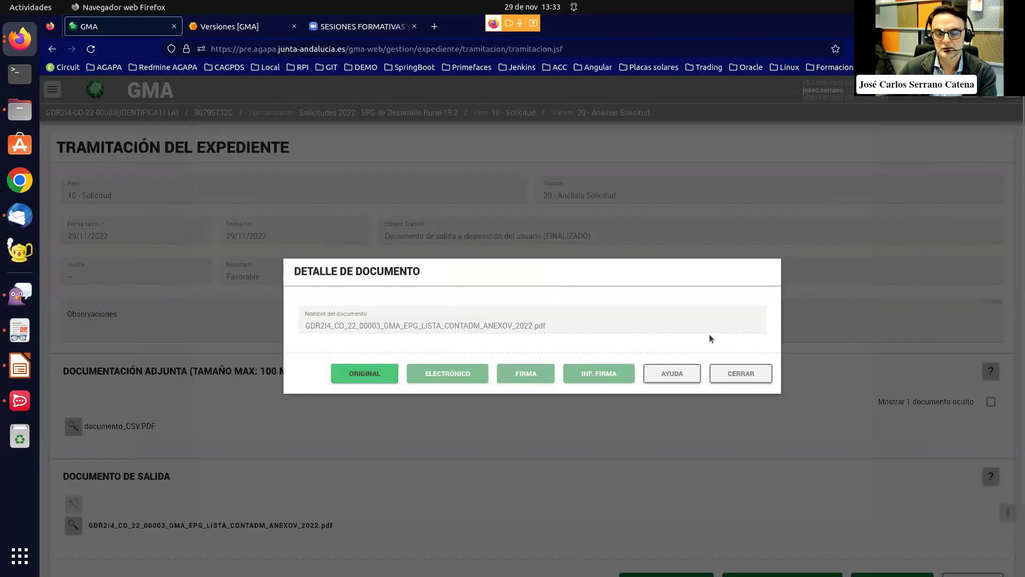
{"action": "left_click", "coordinate": [732, 371]}
{"action": "scroll", "coordinate": [908, 470], "scroll_direction": "down", "scroll_amount": 2}
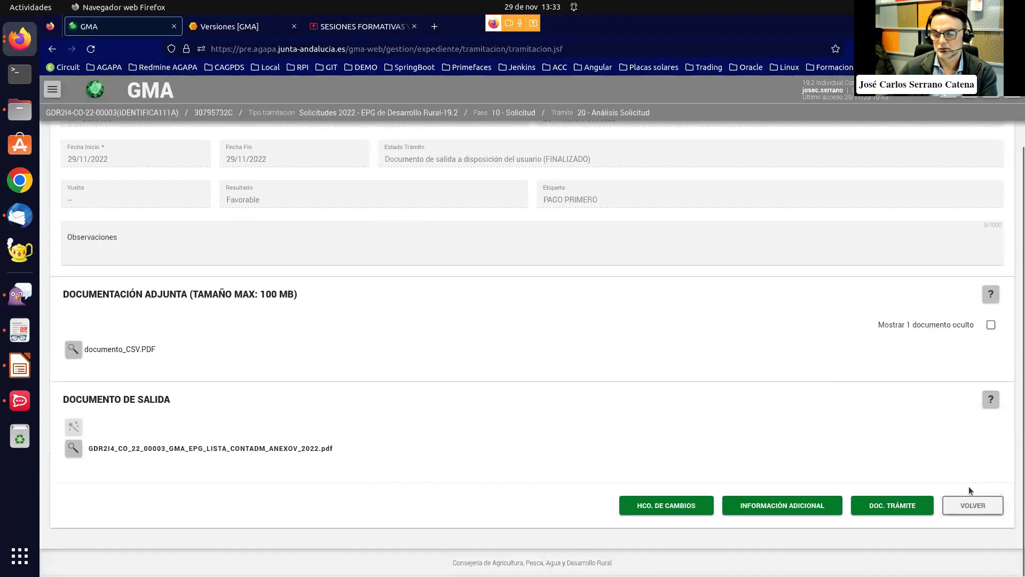
{"action": "left_click", "coordinate": [968, 504]}
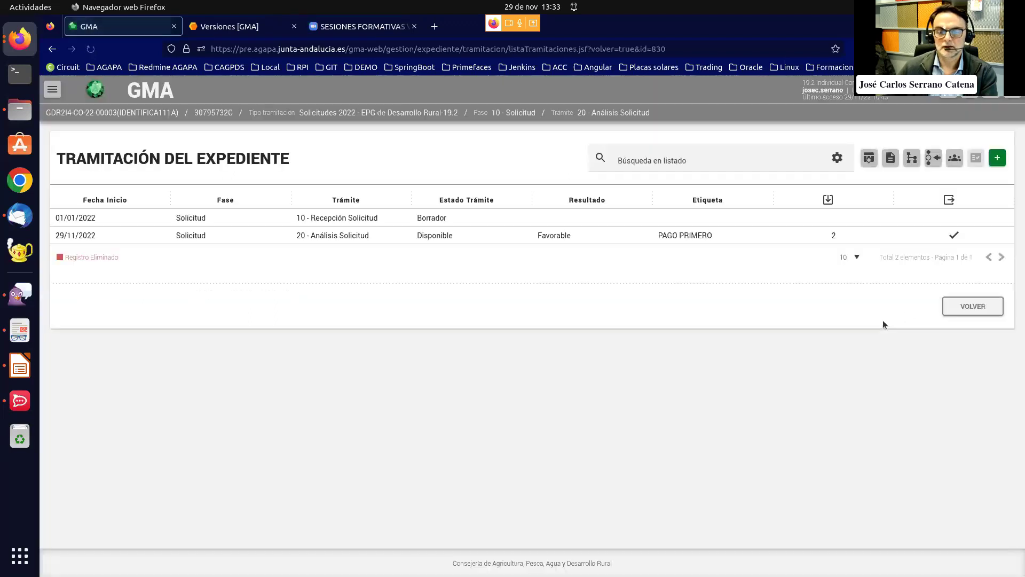
Check the Análisis Solicitud row reads Disponible, Favorable, PAGO PRIMERO, then edit 10 - Recepción Solicitud.
{"action": "left_click_drag", "start_coordinate": [53, 236], "coordinate": [431, 246]}
{"action": "left_click", "coordinate": [623, 240]}
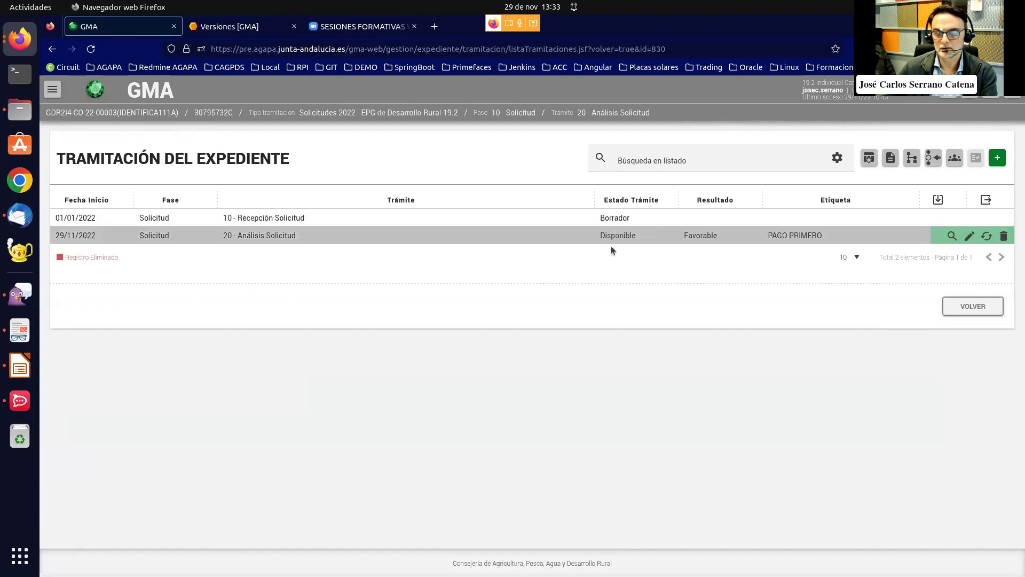
{"action": "left_click_drag", "start_coordinate": [600, 236], "coordinate": [623, 237]}
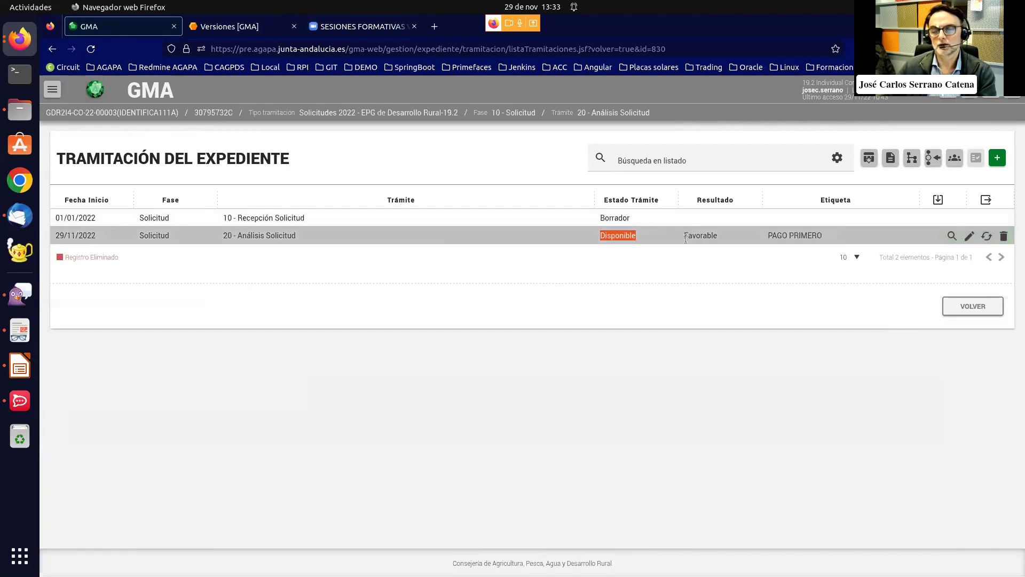
{"action": "left_click_drag", "start_coordinate": [685, 238], "coordinate": [716, 238]}
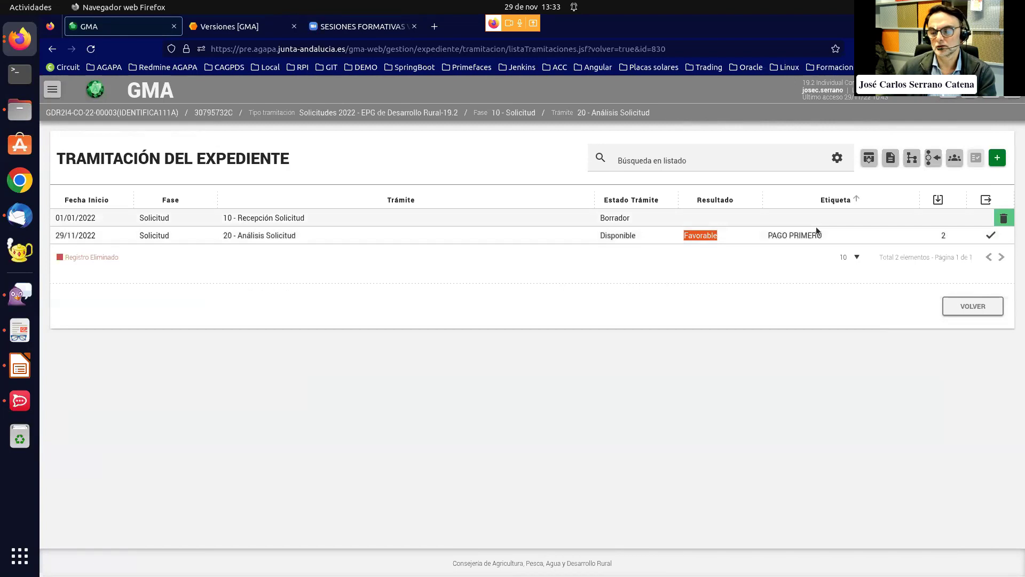
{"action": "left_click_drag", "start_coordinate": [769, 236], "coordinate": [813, 236]}
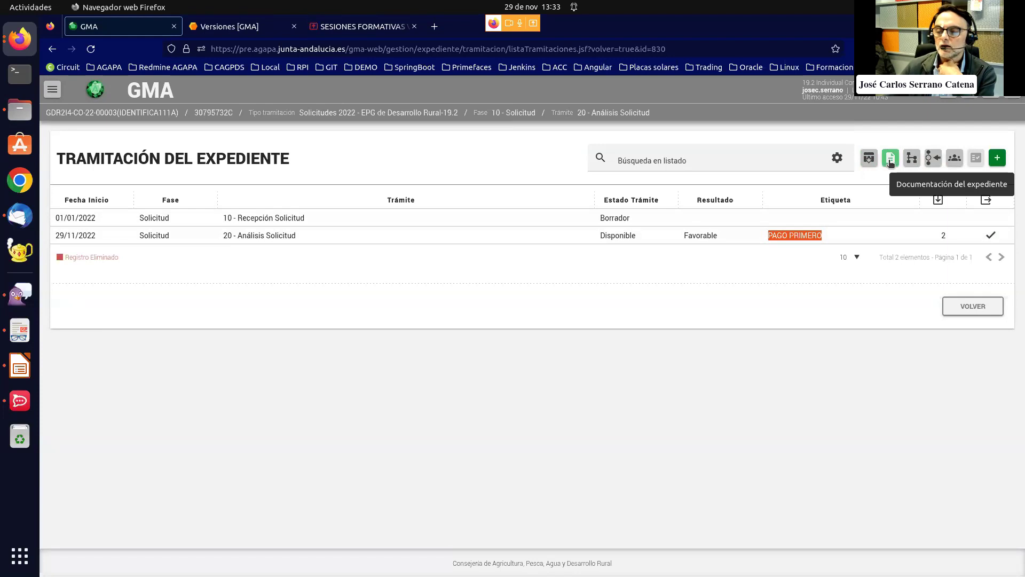
{"action": "mouse_move", "coordinate": [968, 219]}
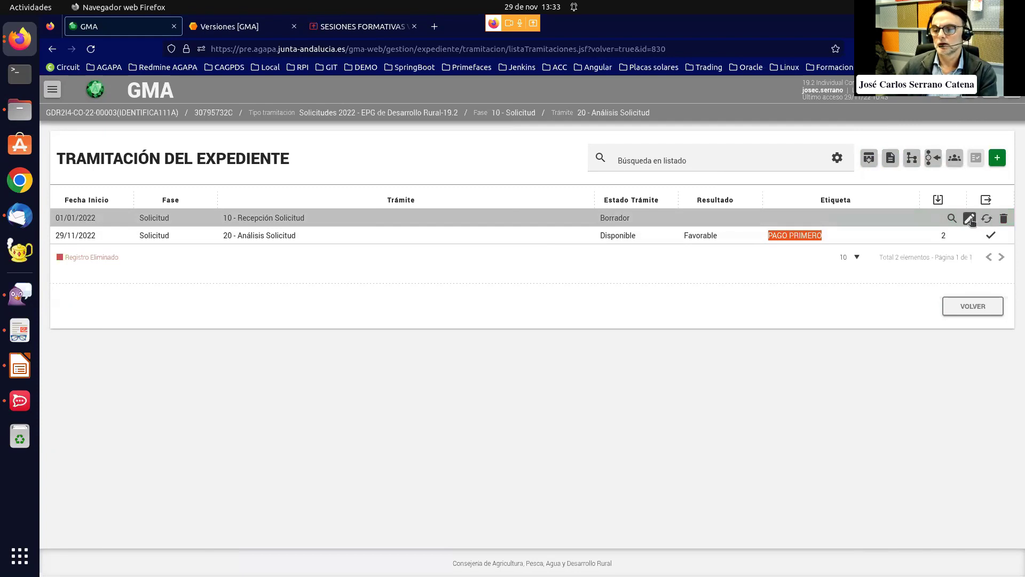
{"action": "left_click", "coordinate": [969, 219]}
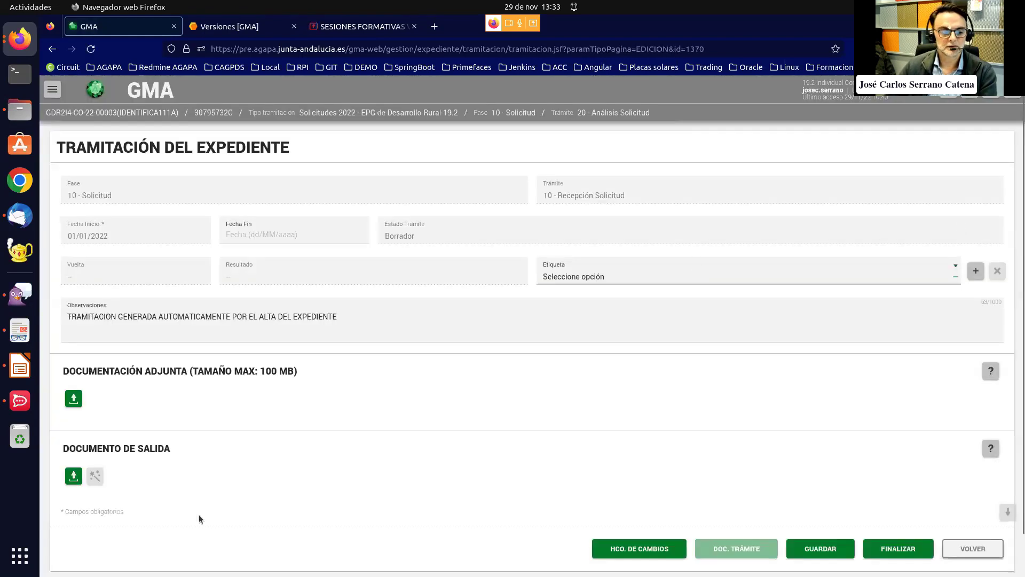
Attach Diagrama_arquitectura_del_sistema.png to the 10 - Recepción Solicitud trámite and save it.
{"action": "left_click", "coordinate": [73, 398]}
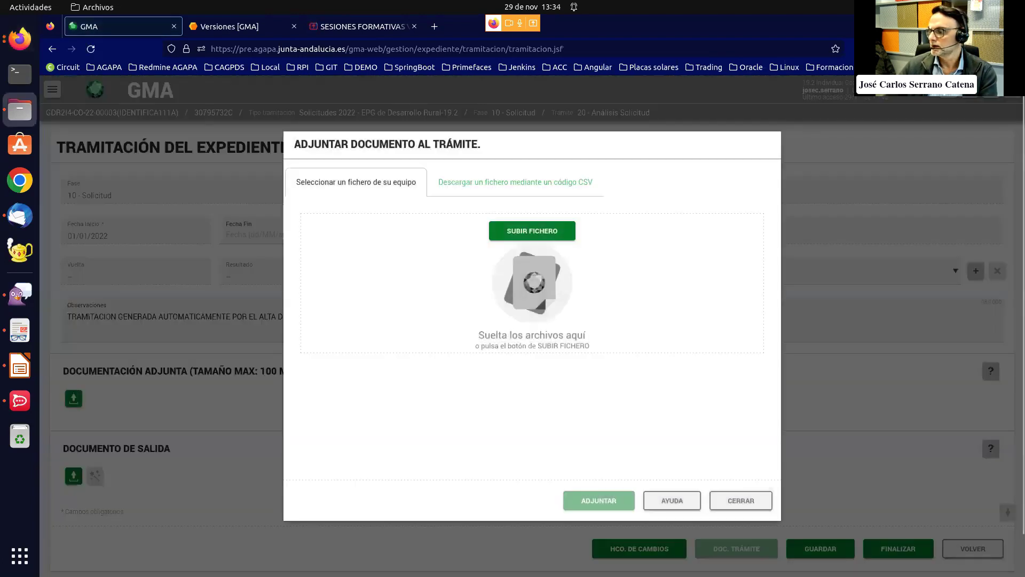
{"action": "left_click_drag", "start_coordinate": [721, 408], "coordinate": [528, 275]}
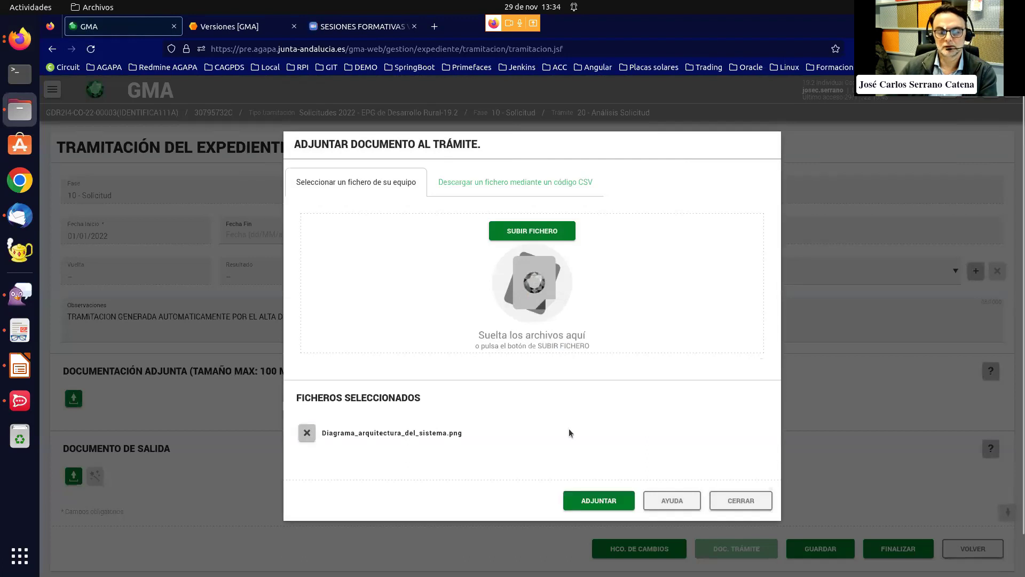
{"action": "left_click", "coordinate": [614, 500]}
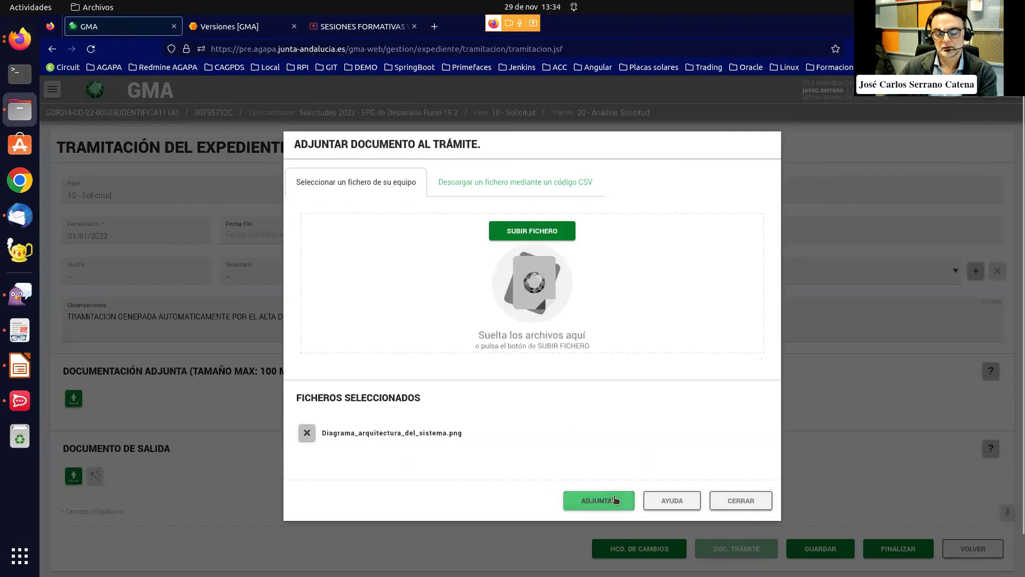
{"action": "scroll", "coordinate": [786, 481], "scroll_direction": "down", "scroll_amount": 2}
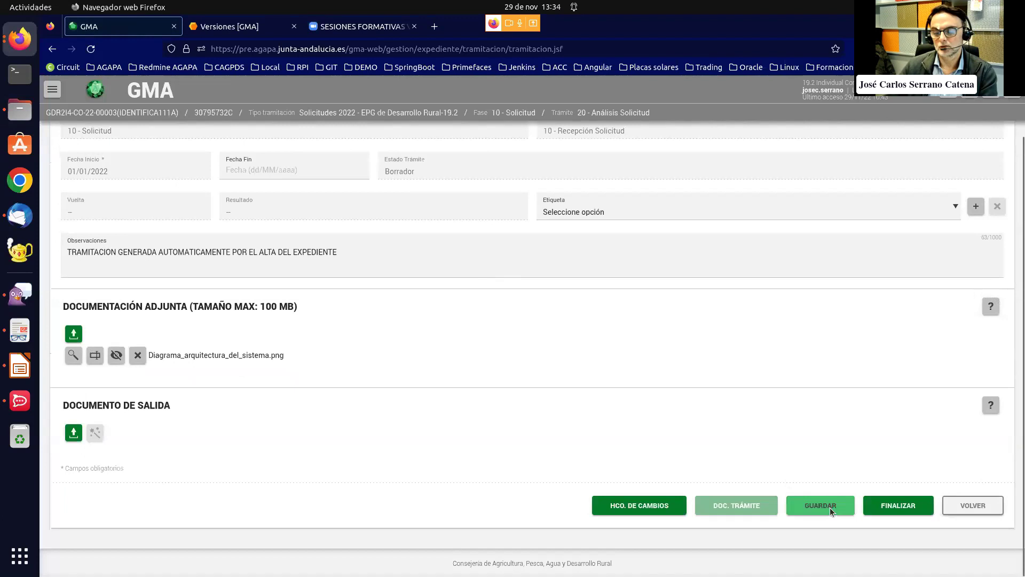
{"action": "left_click", "coordinate": [821, 507]}
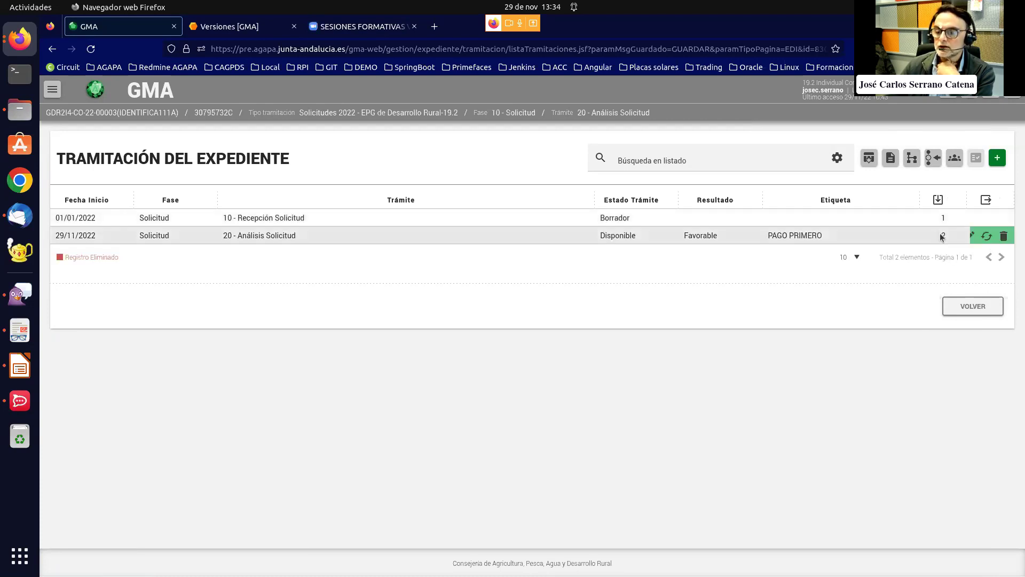
{"action": "mouse_move", "coordinate": [941, 222]}
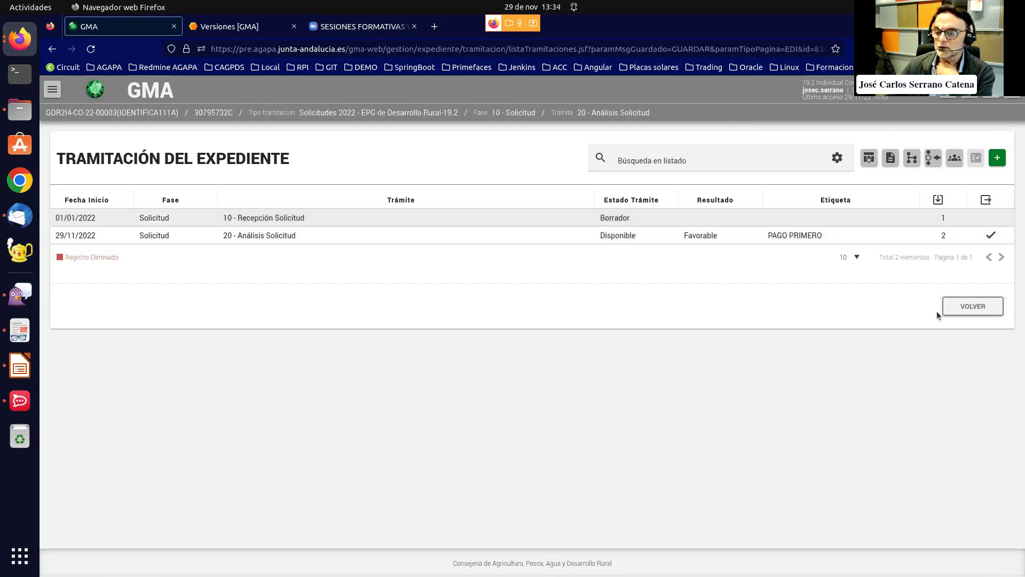
{"action": "mouse_move", "coordinate": [943, 241]}
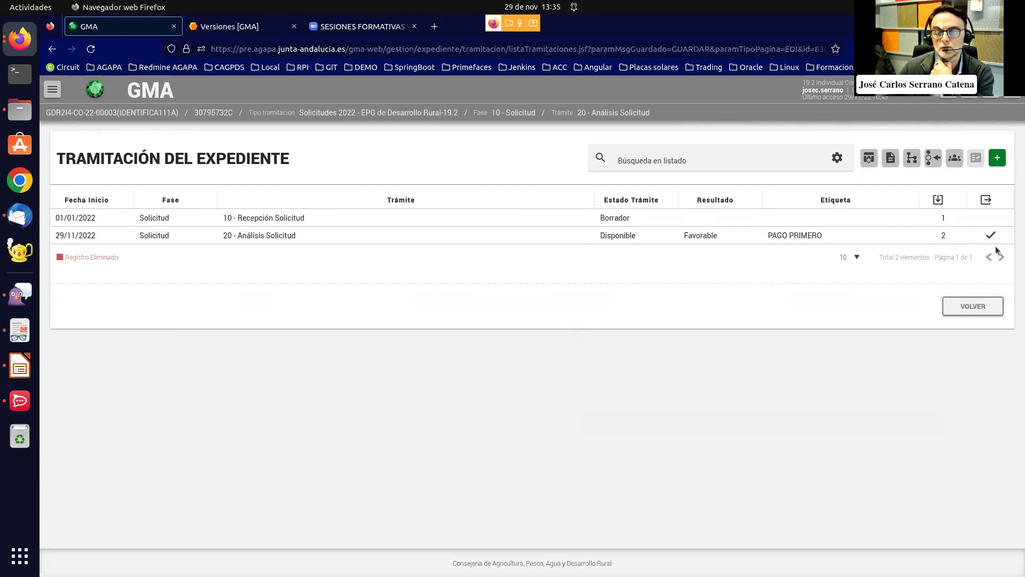
{"action": "mouse_move", "coordinate": [993, 220]}
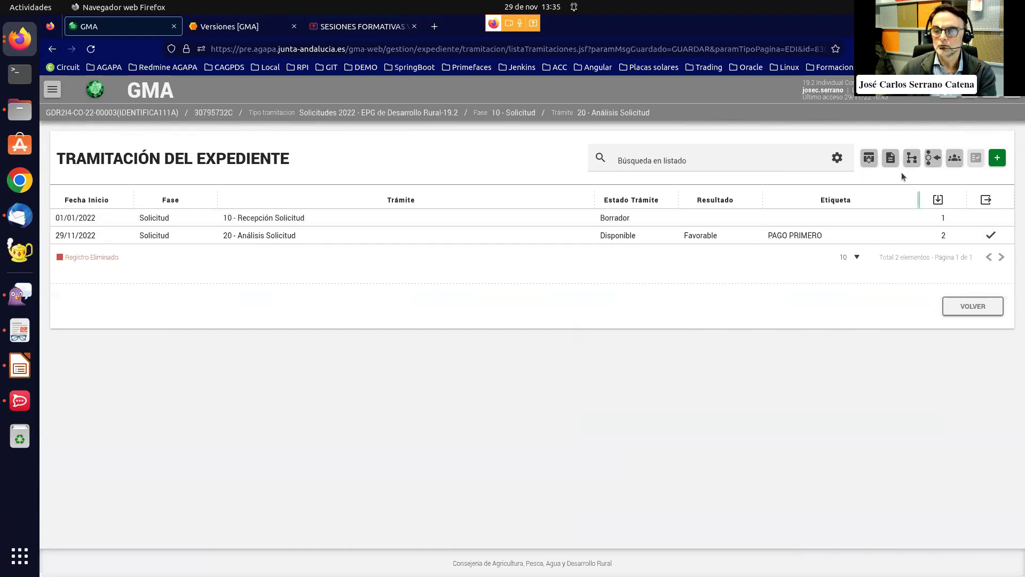
{"action": "mouse_move", "coordinate": [943, 219]}
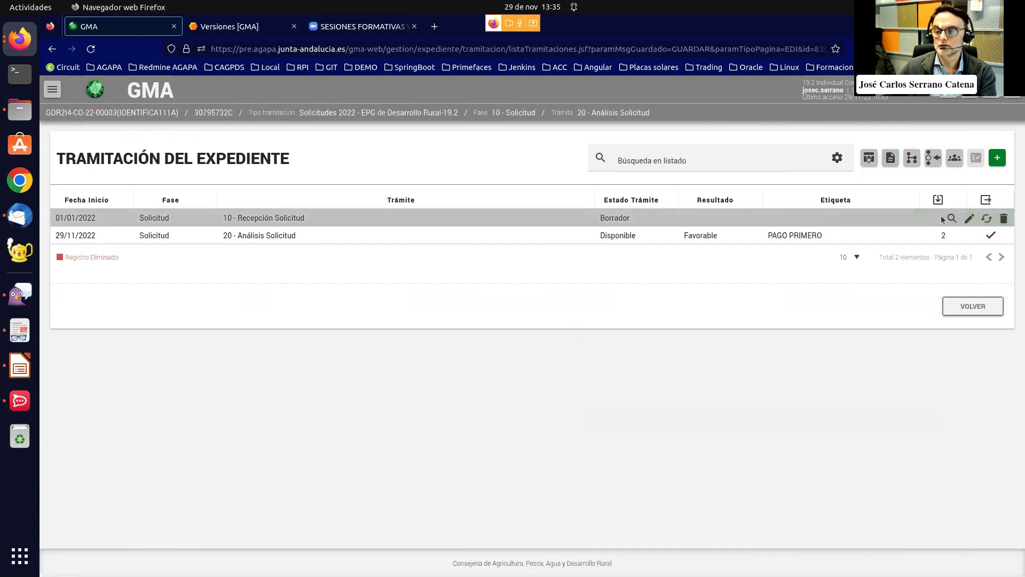
{"action": "mouse_move", "coordinate": [942, 241]}
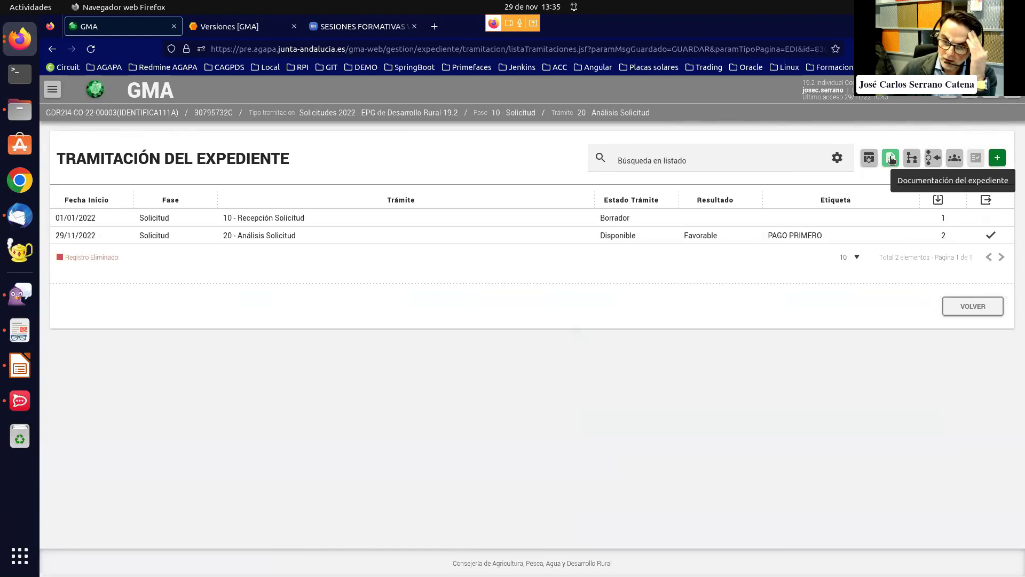
Check the expediente's output and attached documents, then bring up the DESCARGA DOC download dialog.
{"action": "left_click", "coordinate": [891, 159]}
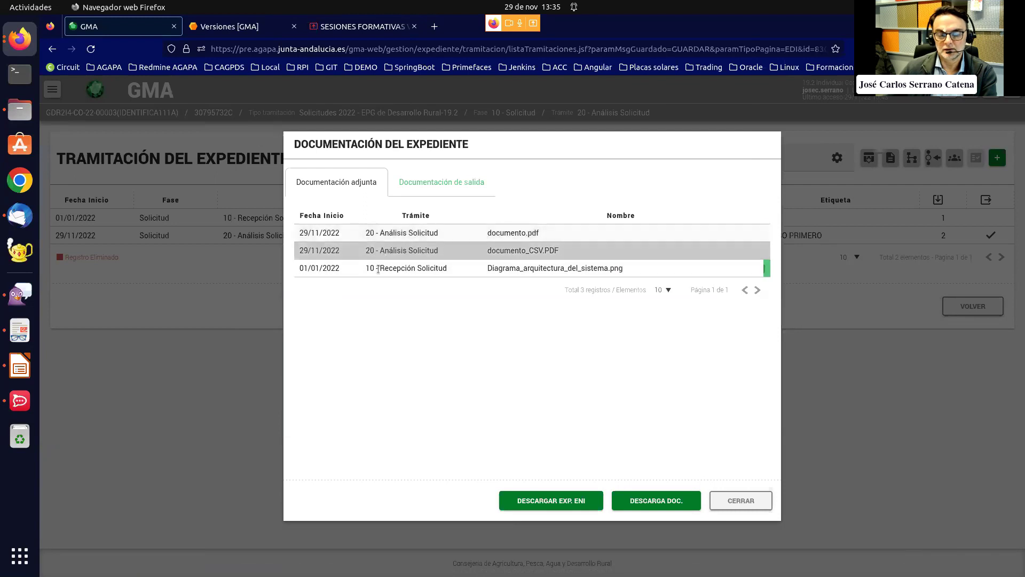
{"action": "left_click", "coordinate": [455, 185]}
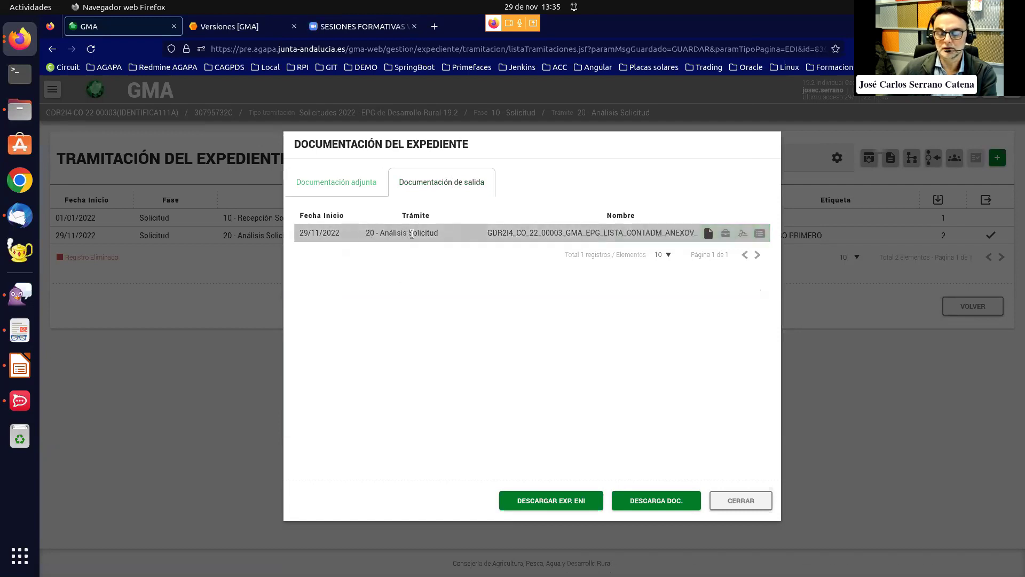
{"action": "left_click", "coordinate": [368, 183]}
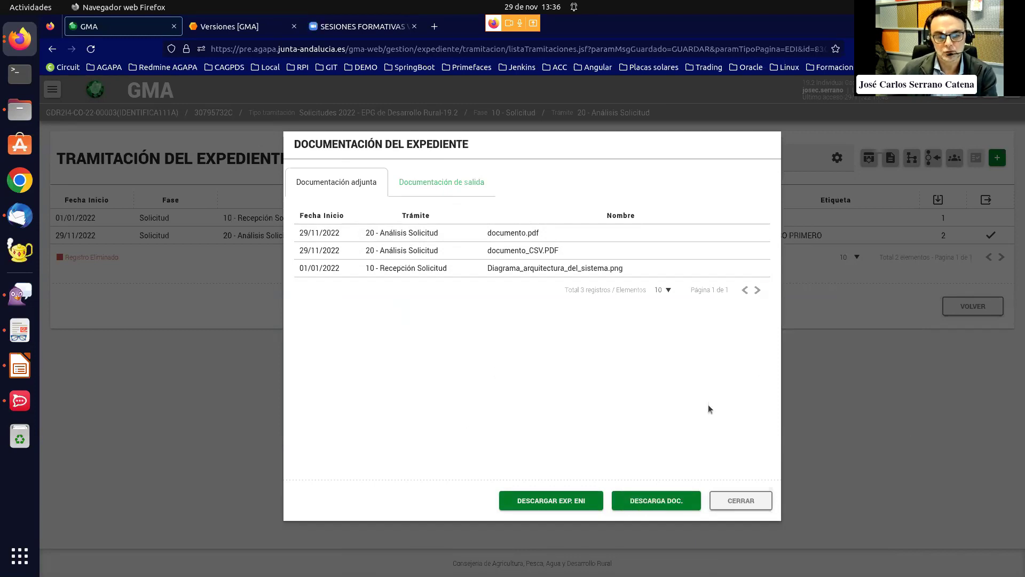
{"action": "left_click", "coordinate": [662, 503]}
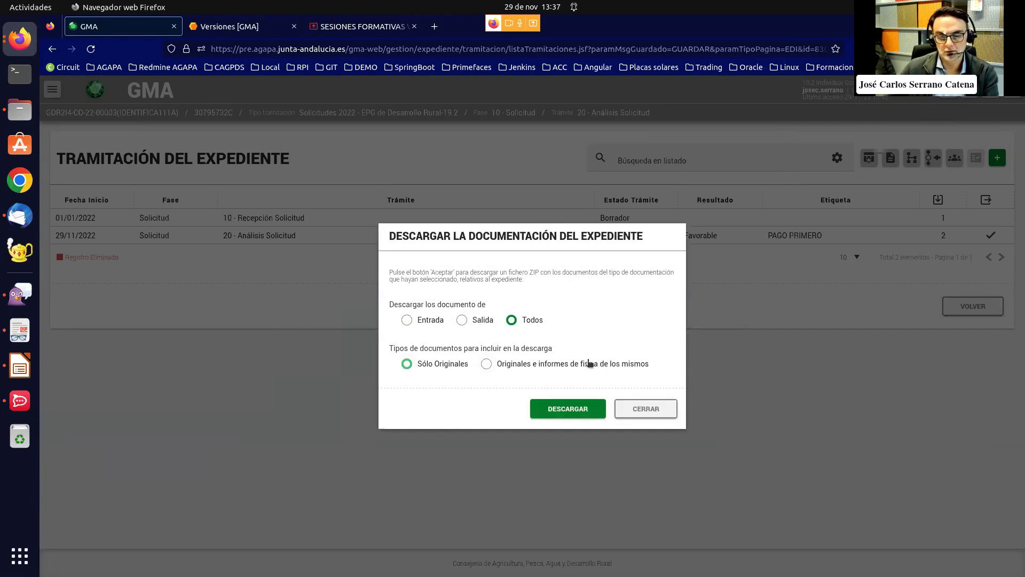
{"action": "left_click", "coordinate": [486, 364]}
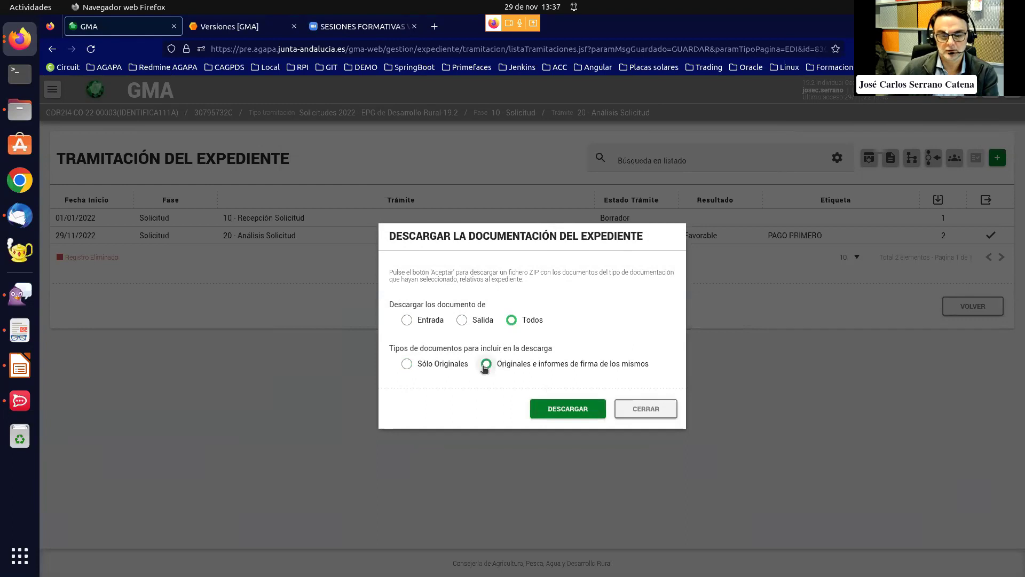
{"action": "left_click", "coordinate": [559, 414]}
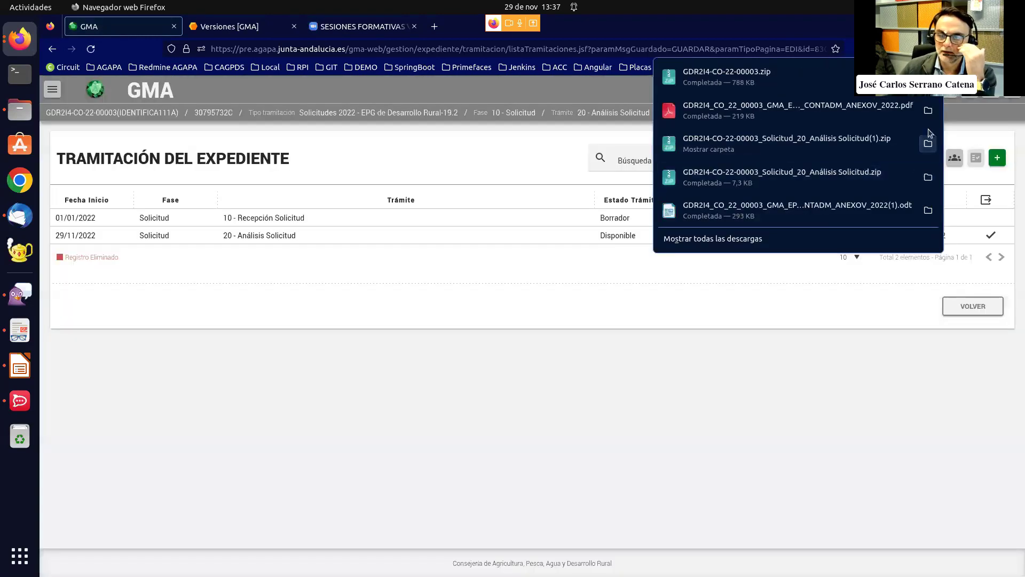
{"action": "left_click", "coordinate": [928, 76]}
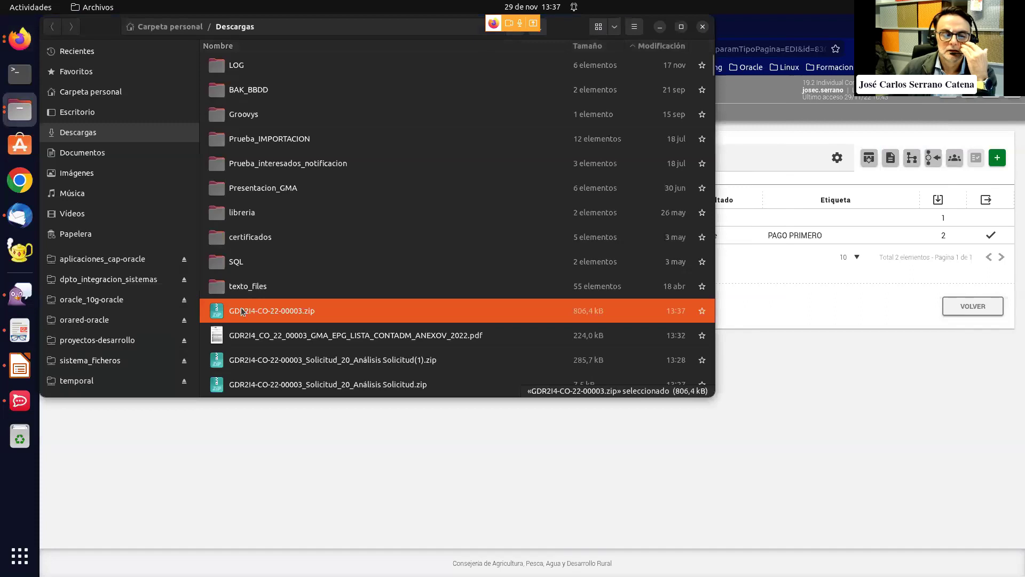
Open GDR2I4-CO-22-00003.zip and browse the 10/entrada and 20/entrada folders.
{"action": "double_click", "coordinate": [240, 311]}
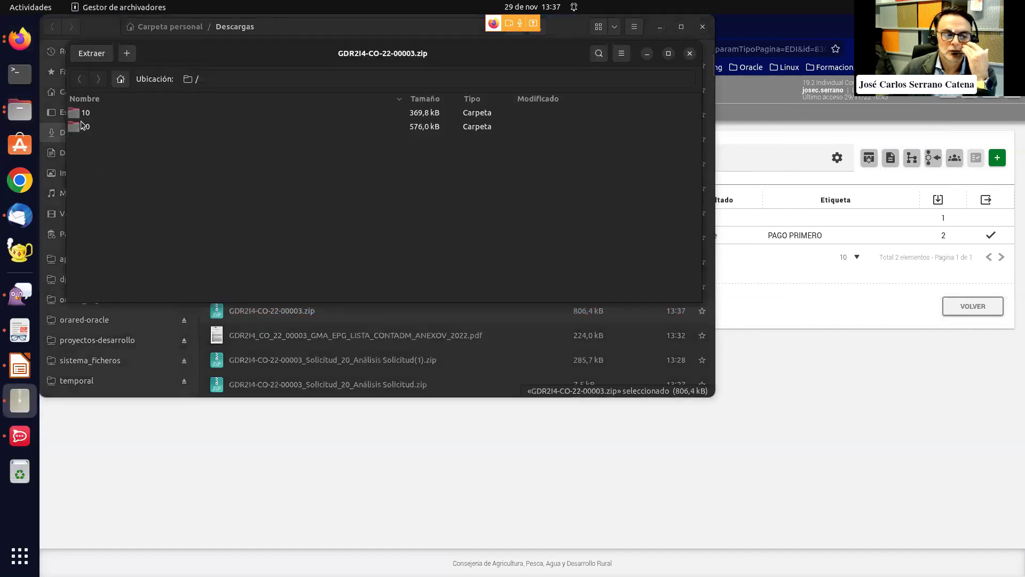
{"action": "double_click", "coordinate": [83, 113]}
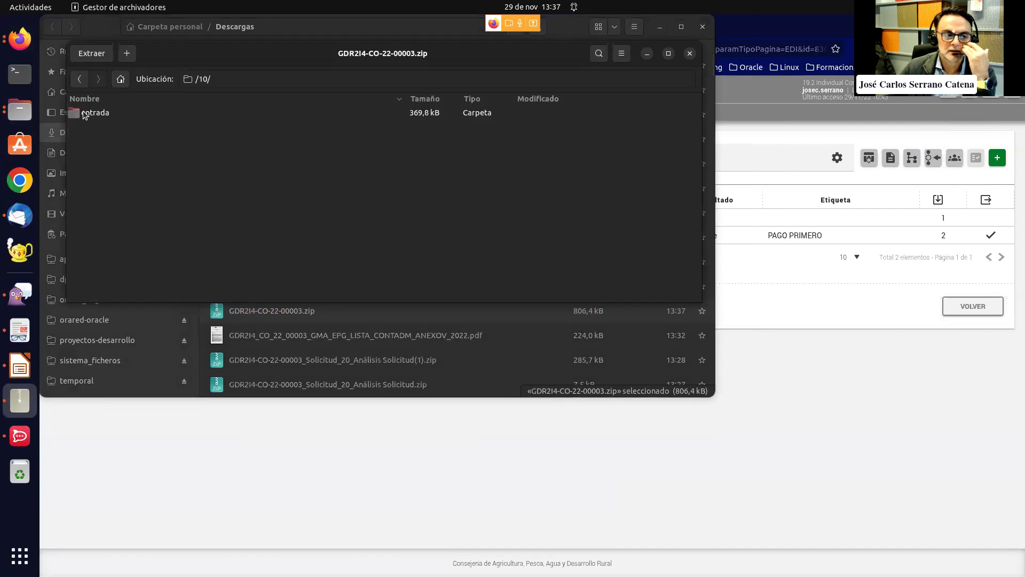
{"action": "double_click", "coordinate": [92, 113]}
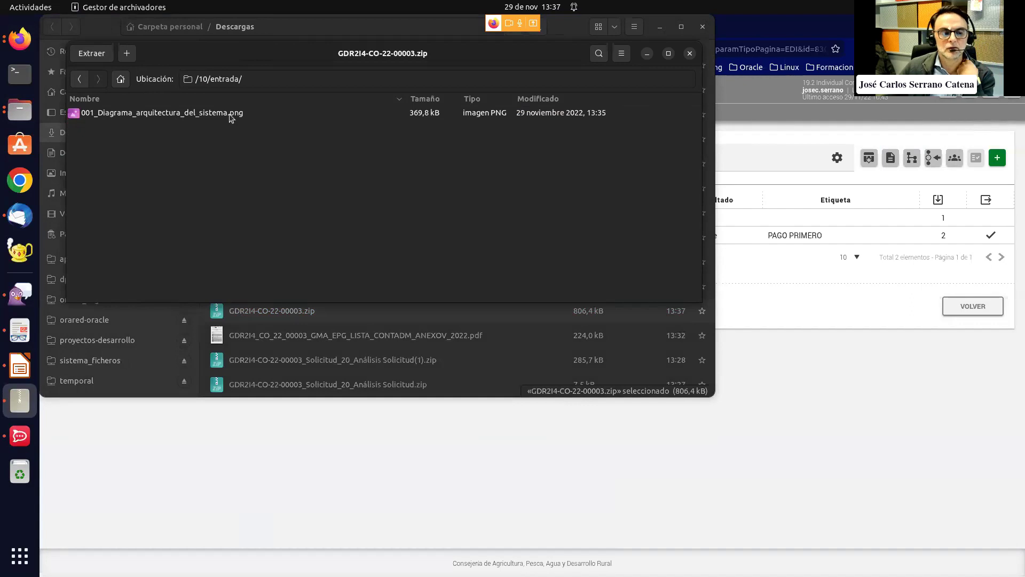
{"action": "left_click", "coordinate": [79, 82]}
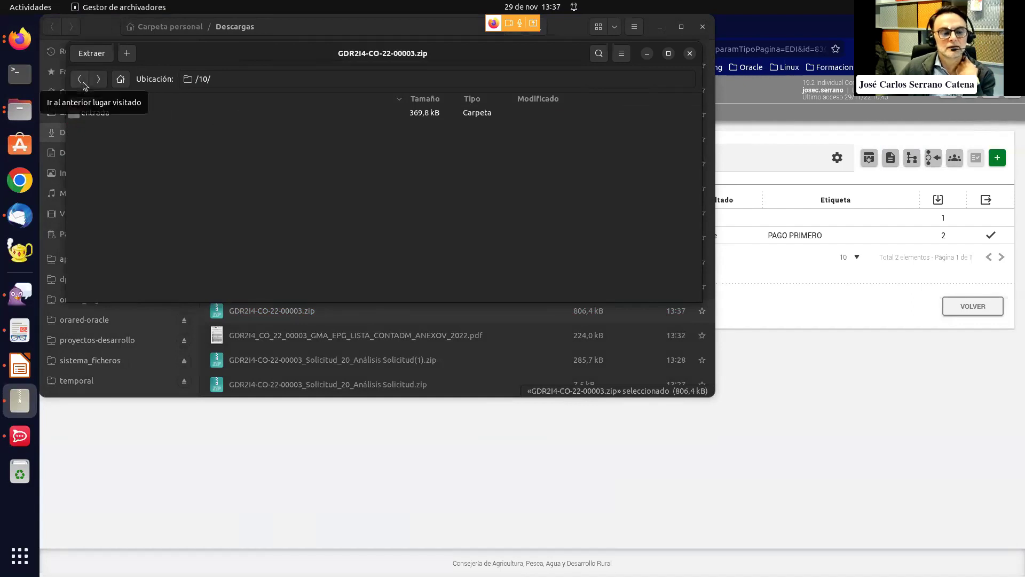
{"action": "left_click", "coordinate": [80, 81]}
{"action": "double_click", "coordinate": [88, 127]}
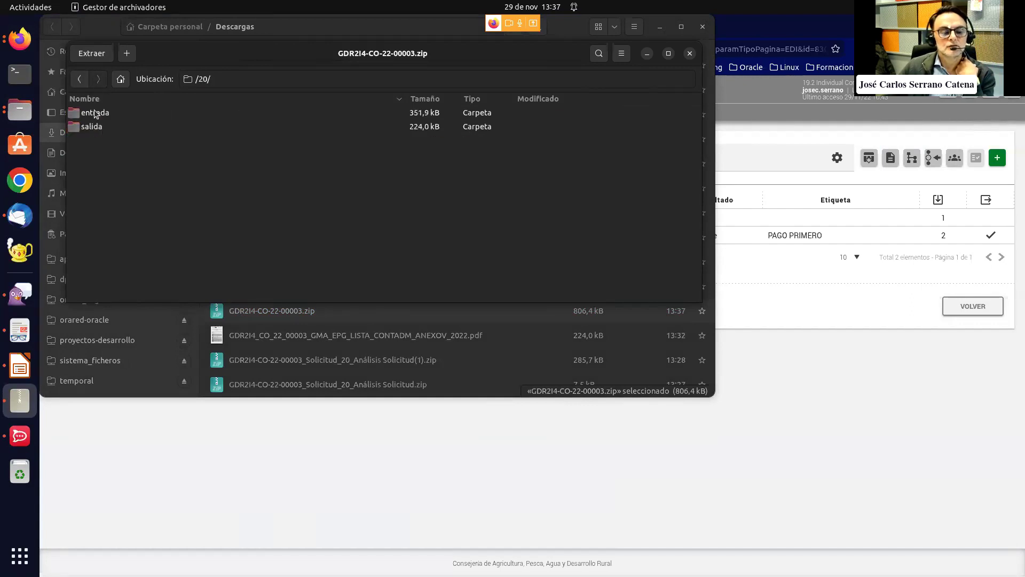
{"action": "double_click", "coordinate": [105, 116]}
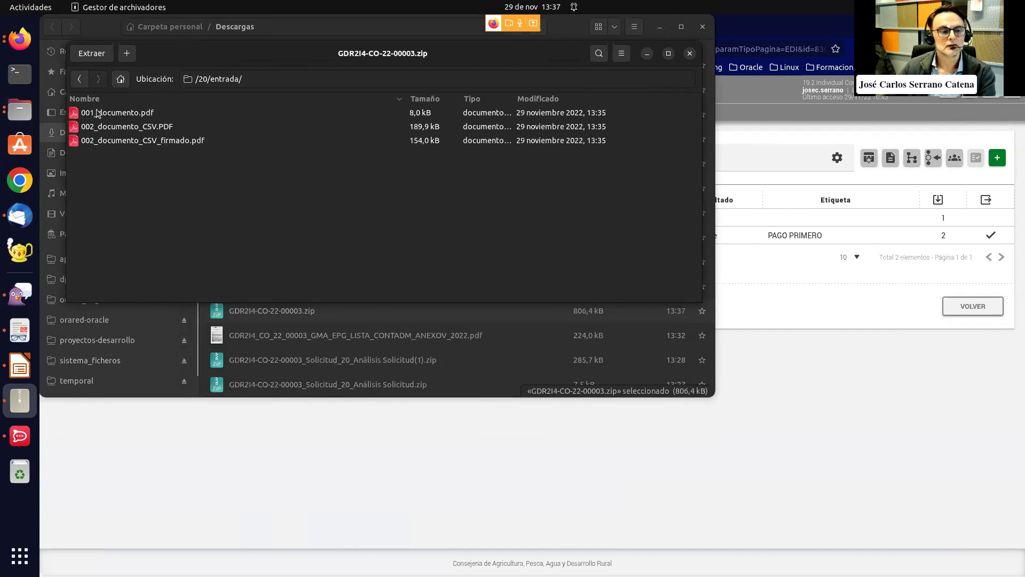
{"action": "left_click", "coordinate": [80, 79]}
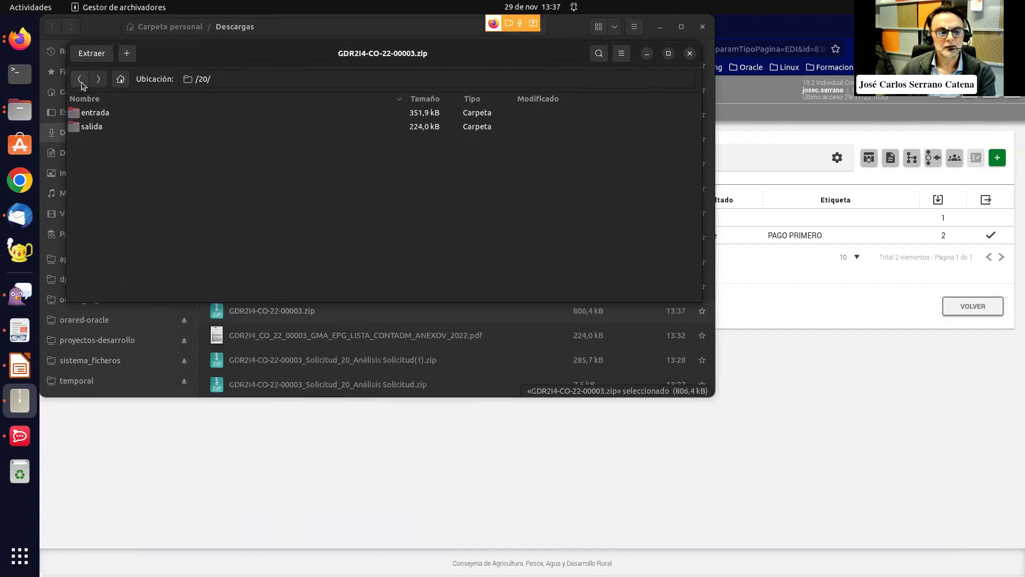
Preview the control-list PDF in 20/salida, then close the viewer, archive and Downloads windows.
{"action": "double_click", "coordinate": [88, 127]}
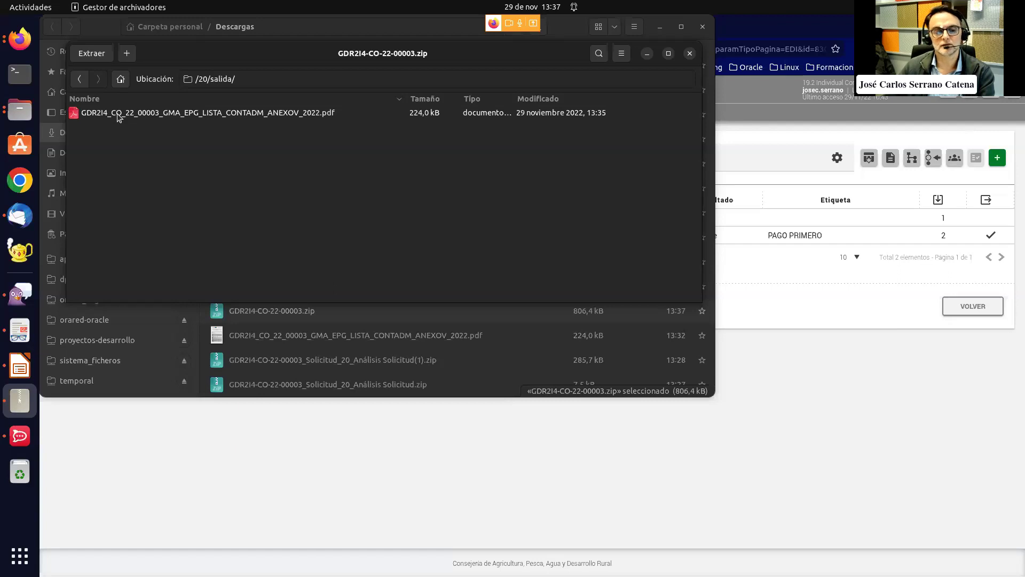
{"action": "double_click", "coordinate": [118, 113]}
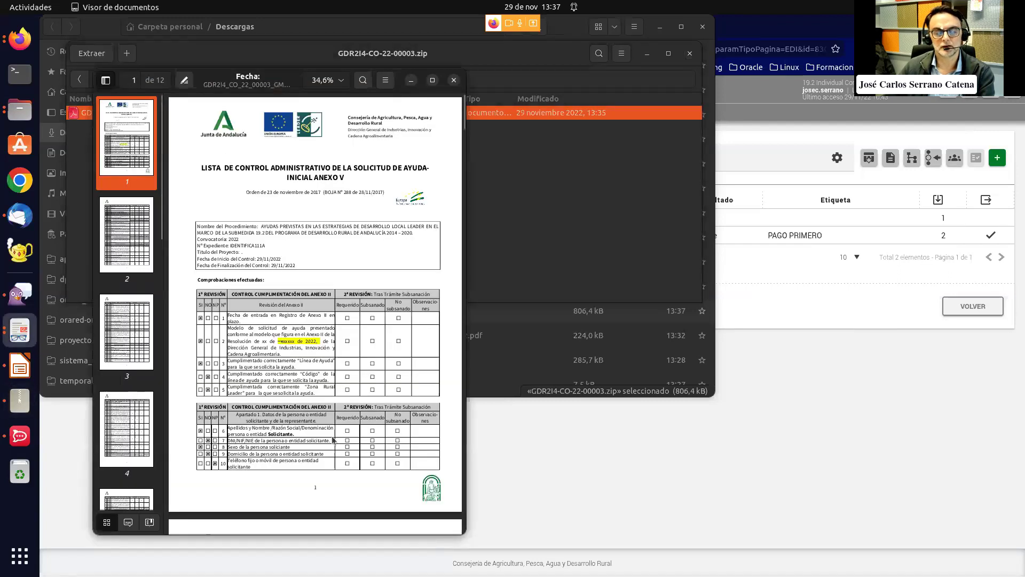
{"action": "left_click", "coordinate": [454, 80]}
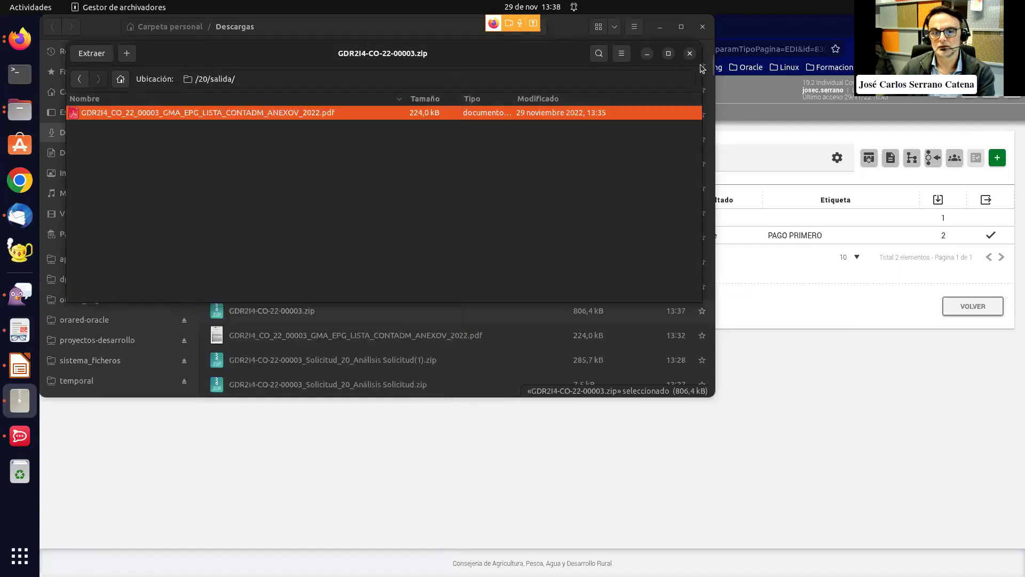
{"action": "left_click", "coordinate": [689, 53]}
{"action": "left_click", "coordinate": [702, 26]}
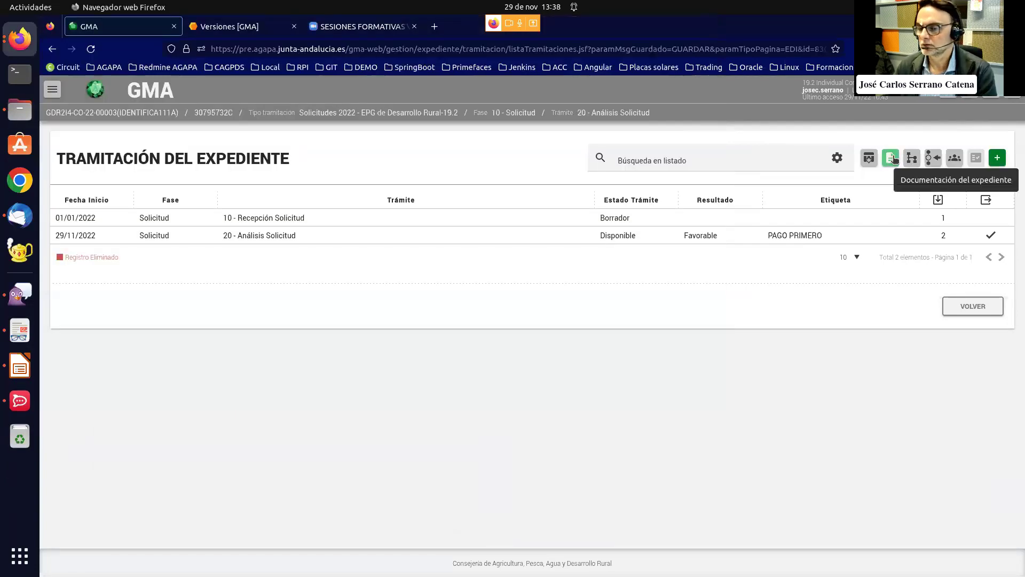
Confirm the three attached files in Documentación del expediente, close it, and Alt+Tab to Visor de documentos.
{"action": "left_click", "coordinate": [895, 159]}
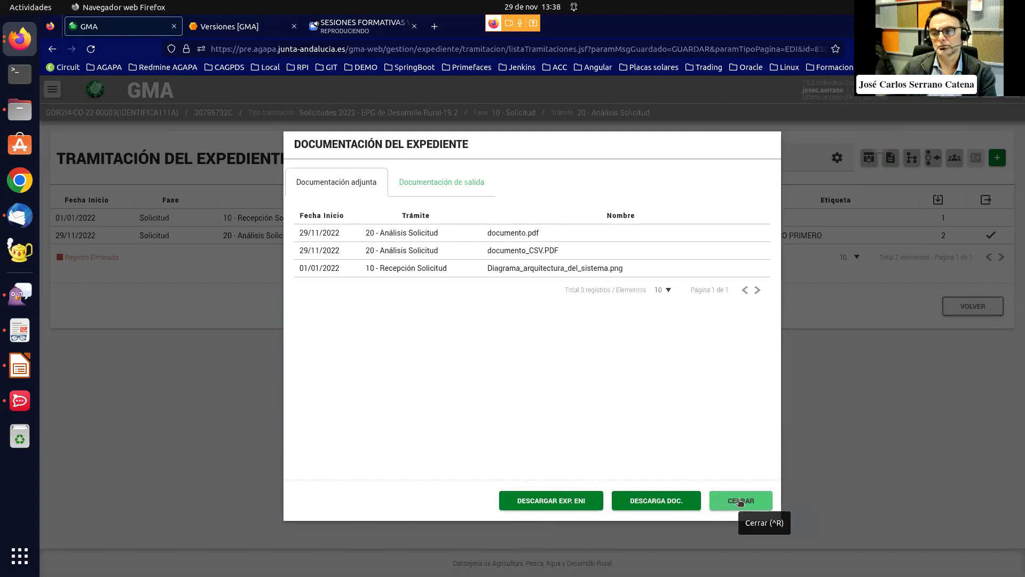
{"action": "left_click", "coordinate": [740, 501]}
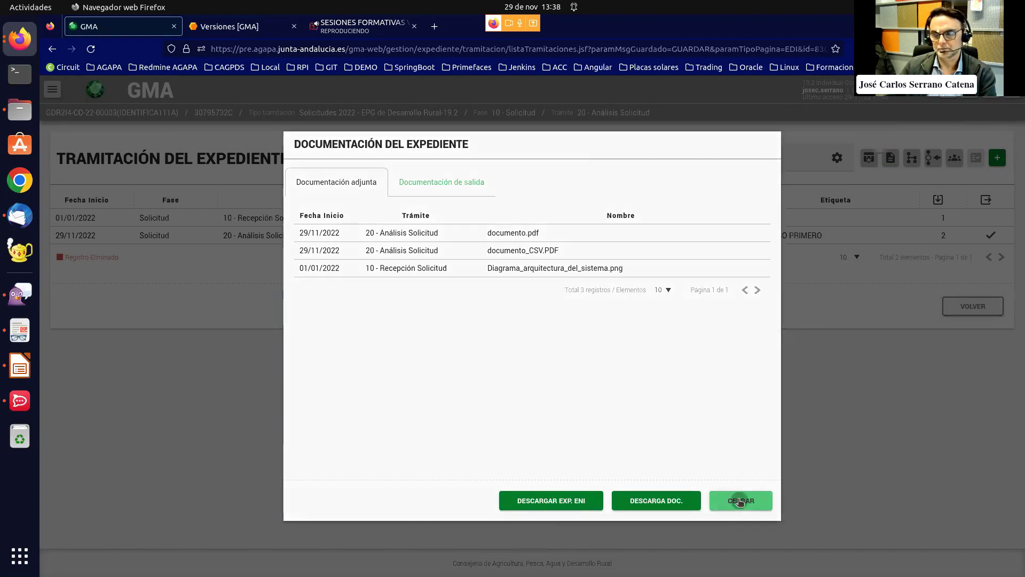
{"action": "key", "text": "alt+Tab"}
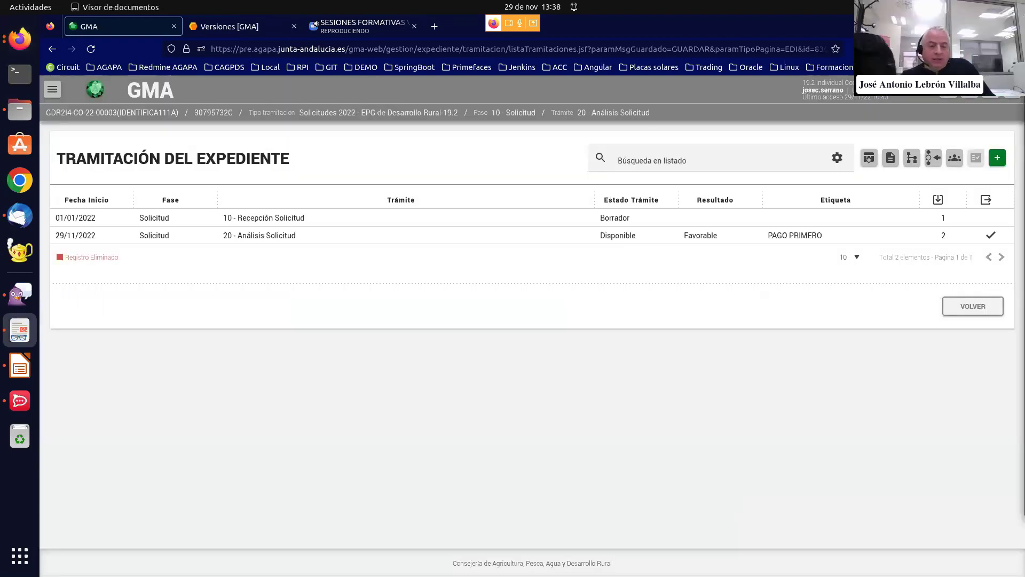
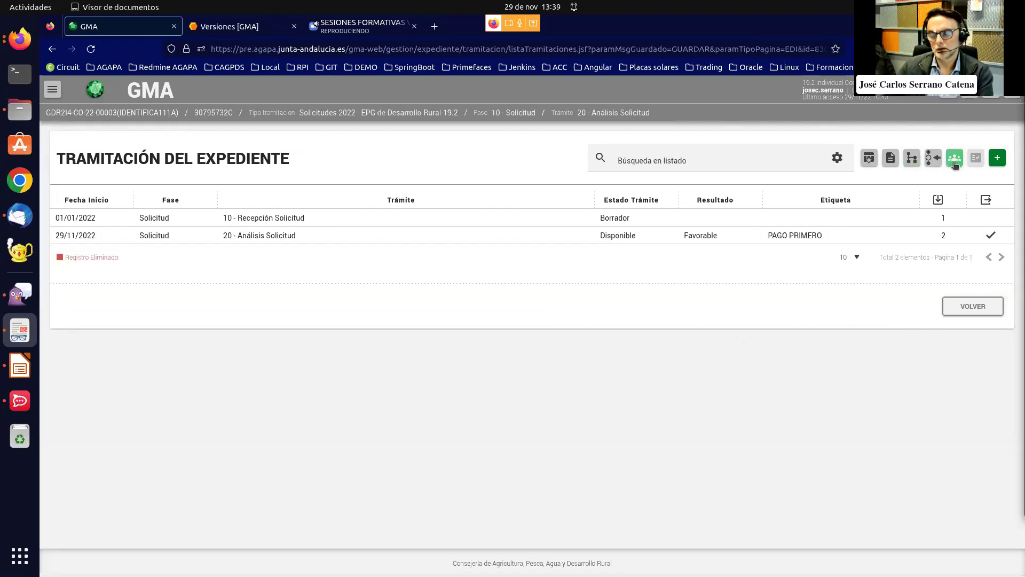
View the processing flow diagram (Flujograma) PDF, then close the viewer.
{"action": "left_click", "coordinate": [914, 159]}
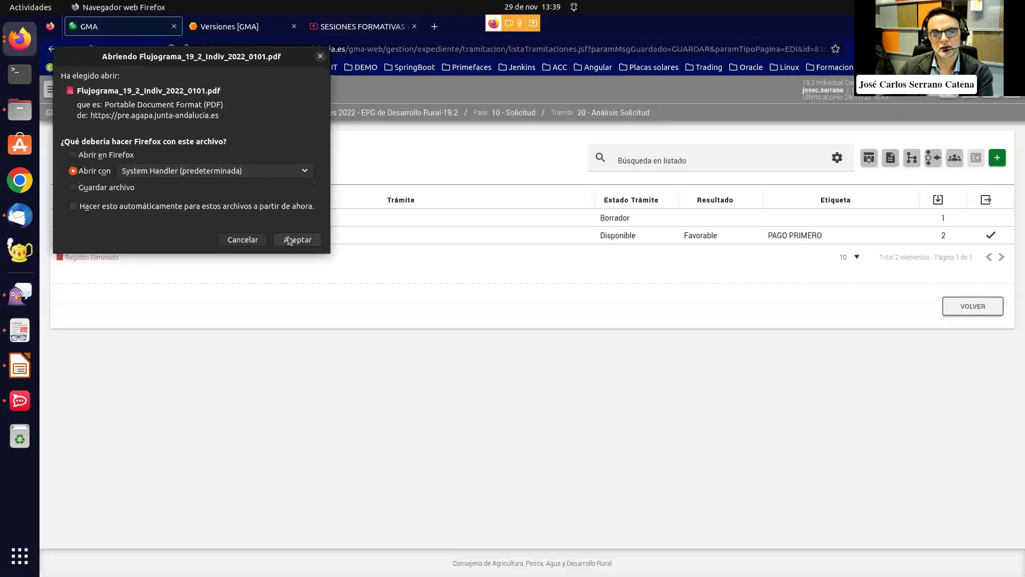
{"action": "left_click", "coordinate": [296, 239]}
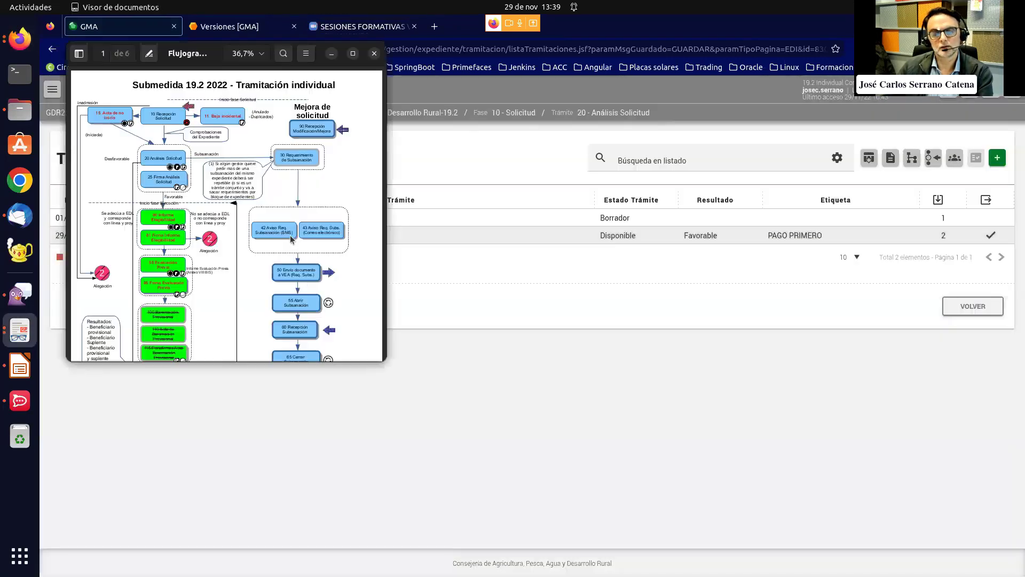
{"action": "left_click", "coordinate": [374, 53]}
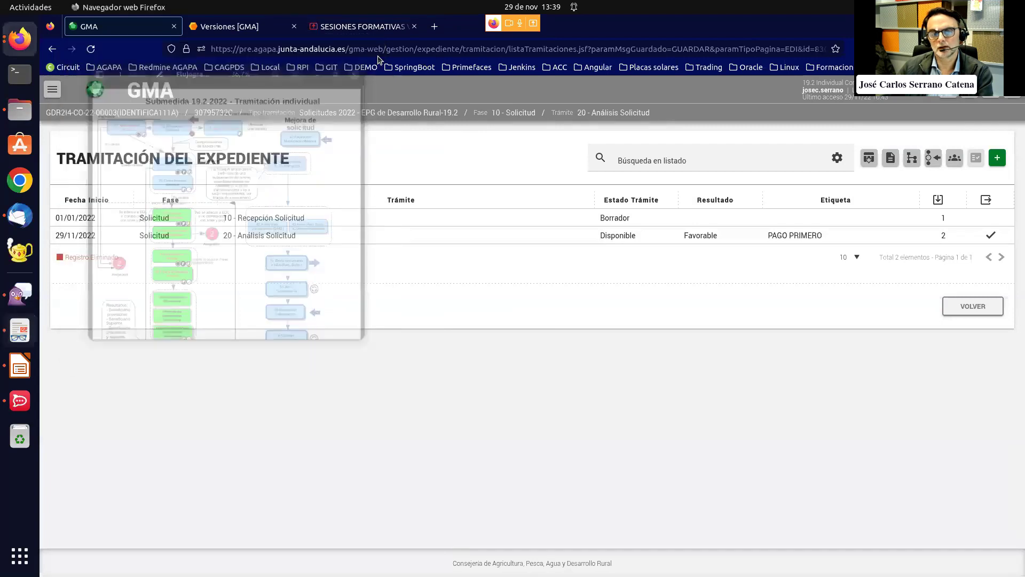
Check the expediente's VEA status, confirm it reads EN TRAMITE, and dismiss the notice.
{"action": "left_click", "coordinate": [936, 159]}
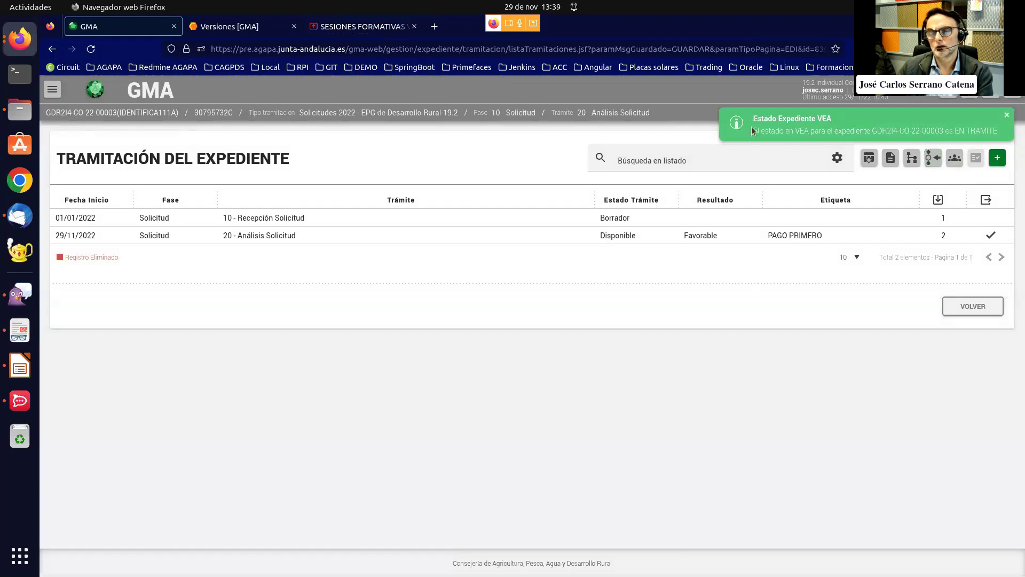
{"action": "left_click_drag", "start_coordinate": [755, 128], "coordinate": [805, 133]}
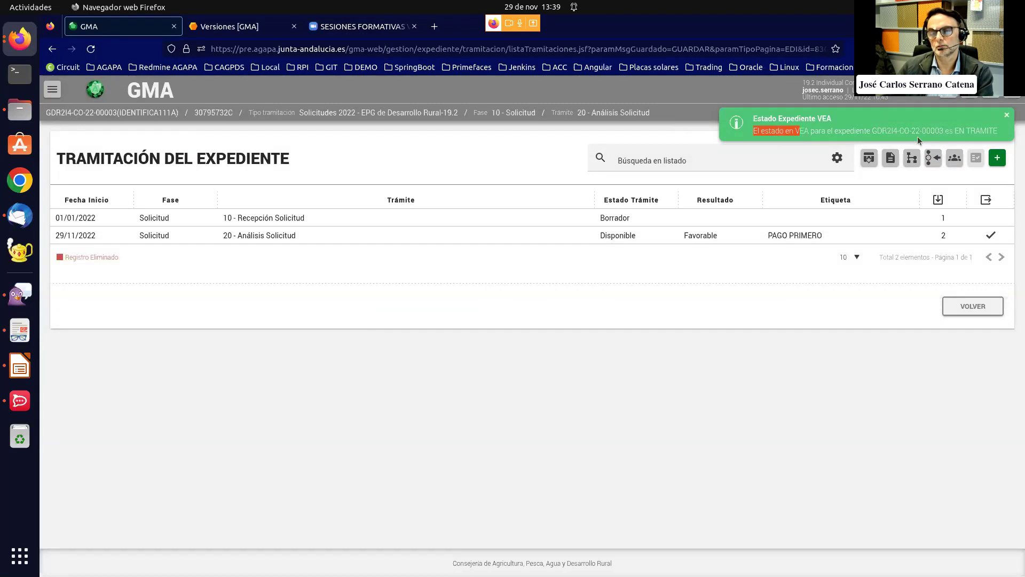
{"action": "left_click_drag", "start_coordinate": [957, 130], "coordinate": [1006, 135]}
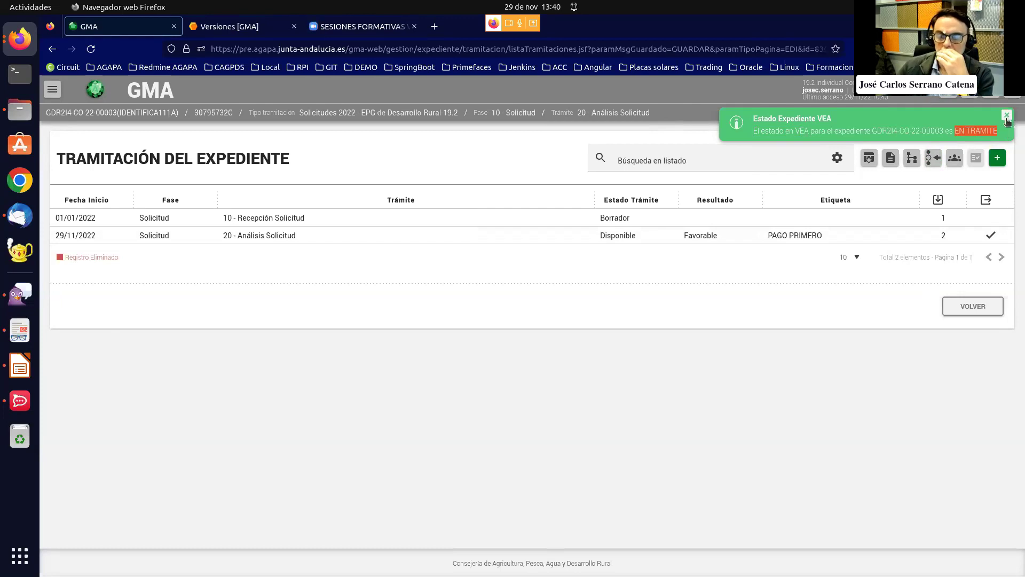
{"action": "left_click", "coordinate": [1006, 120]}
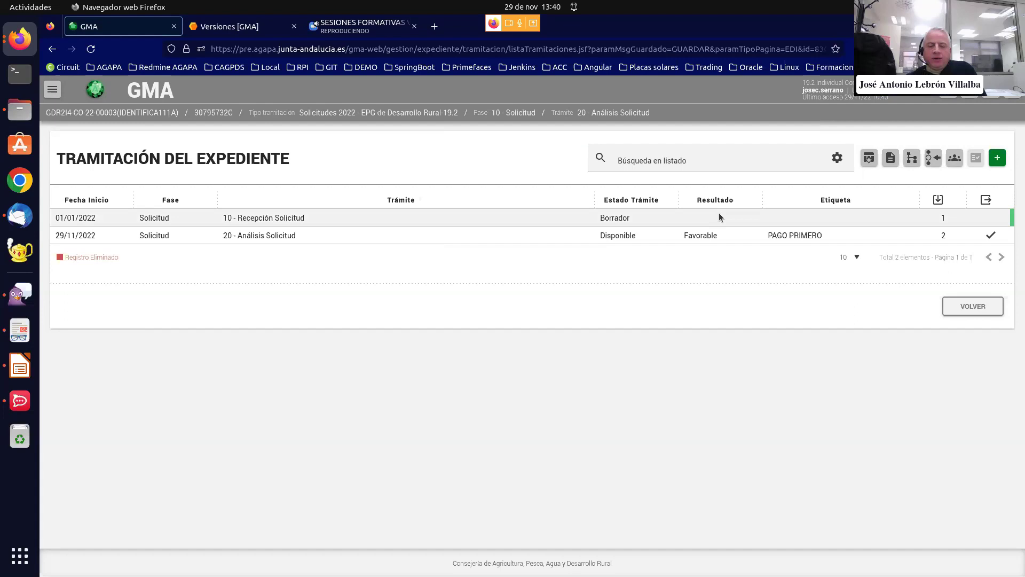
Sort the tramitaciones by Etiqueta, then open the interesados and notification data.
{"action": "left_click", "coordinate": [907, 209]}
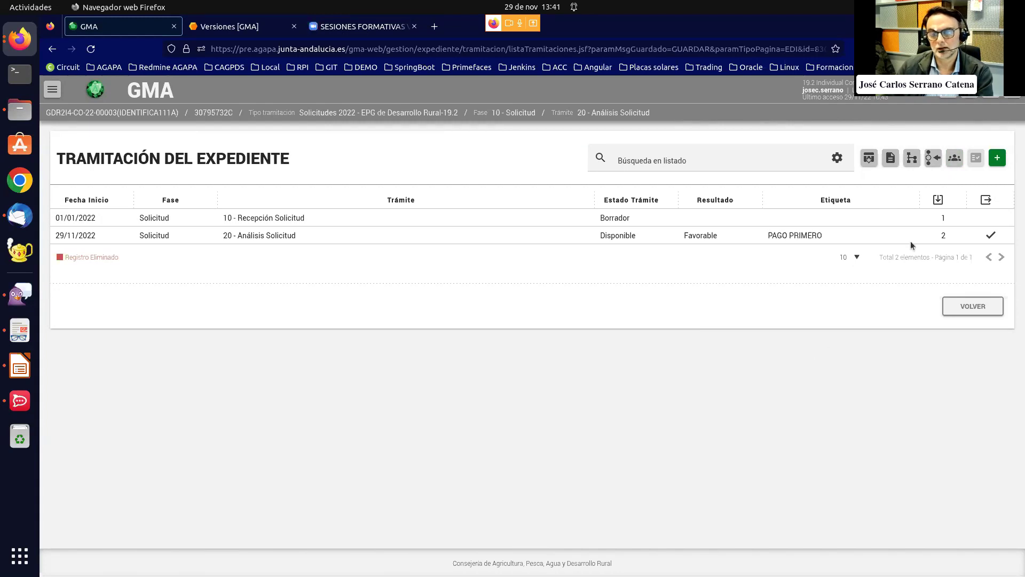
{"action": "mouse_move", "coordinate": [934, 227]}
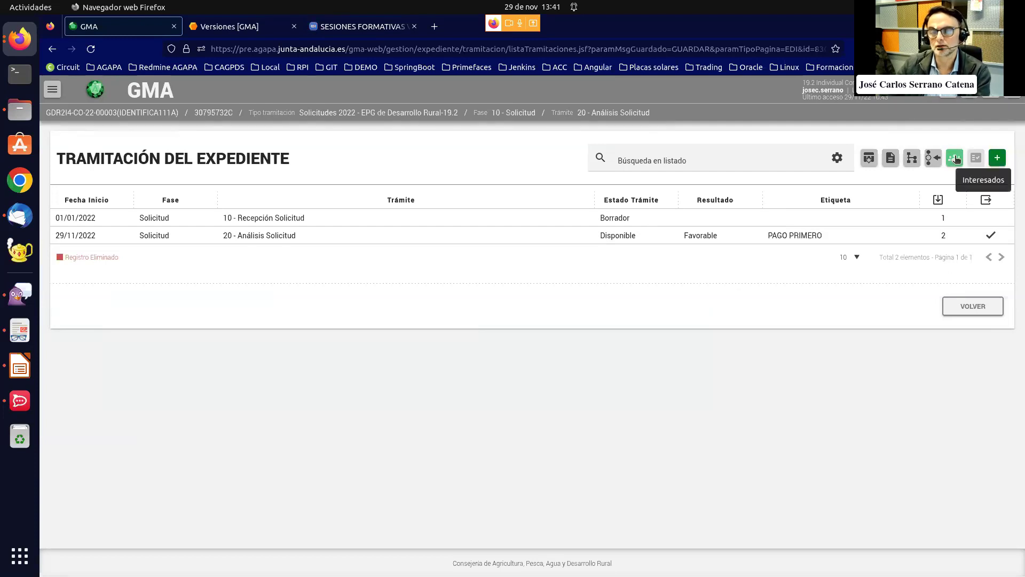
{"action": "left_click", "coordinate": [955, 158]}
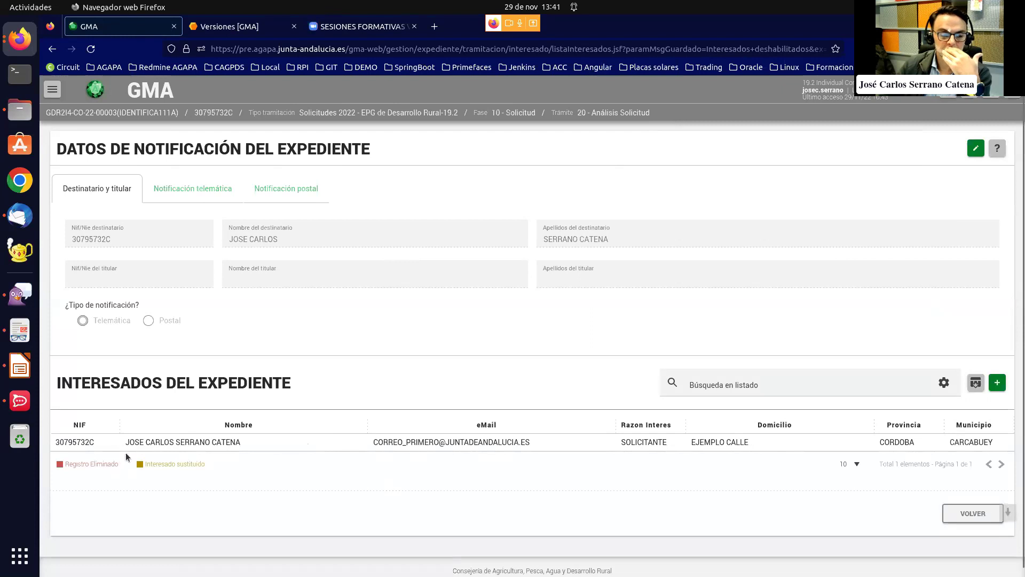
Open the Detalle record of the SOLICITANTE interesado.
{"action": "mouse_move", "coordinate": [54, 444]}
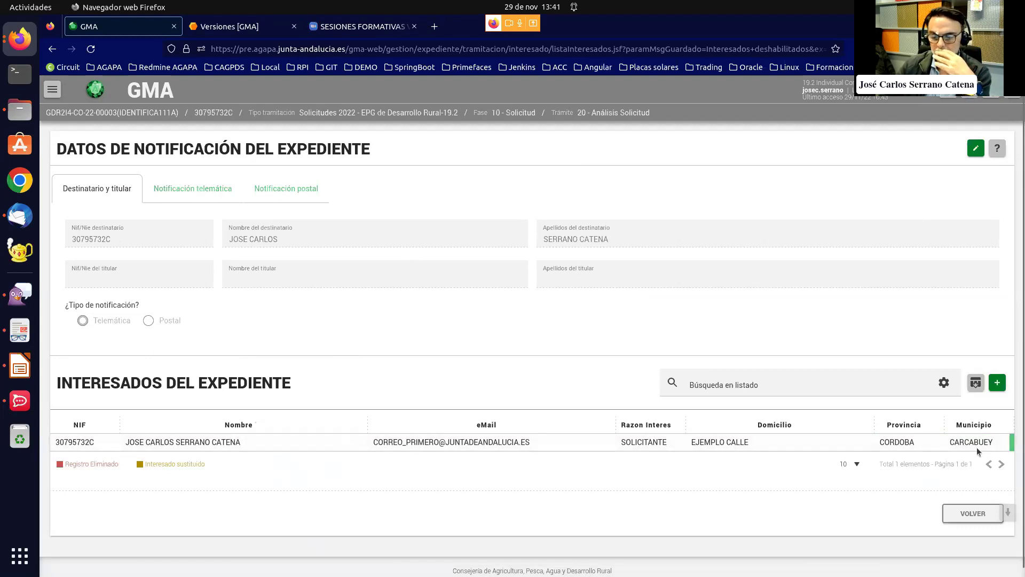
{"action": "mouse_move", "coordinate": [976, 447]}
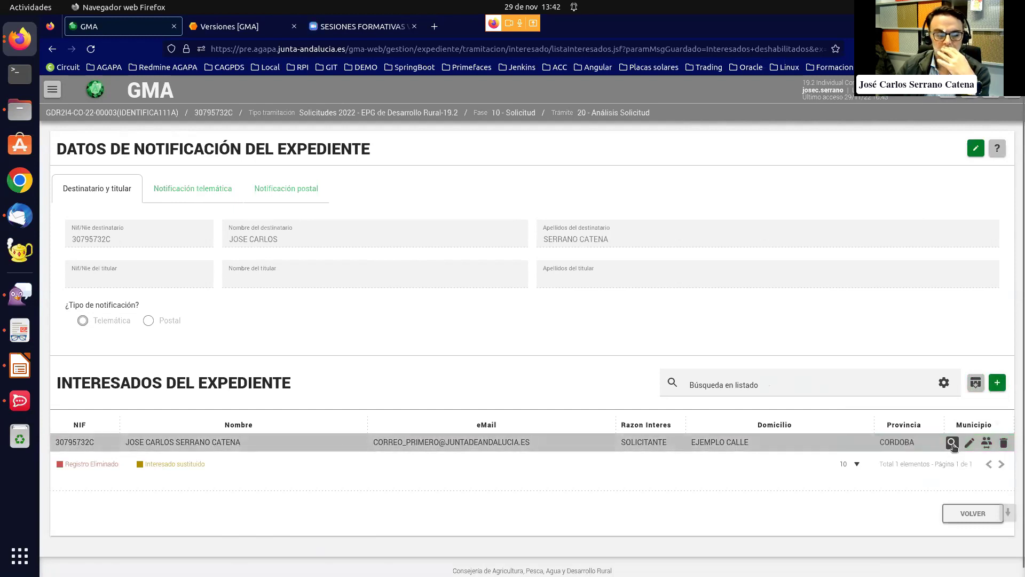
{"action": "left_click", "coordinate": [952, 443]}
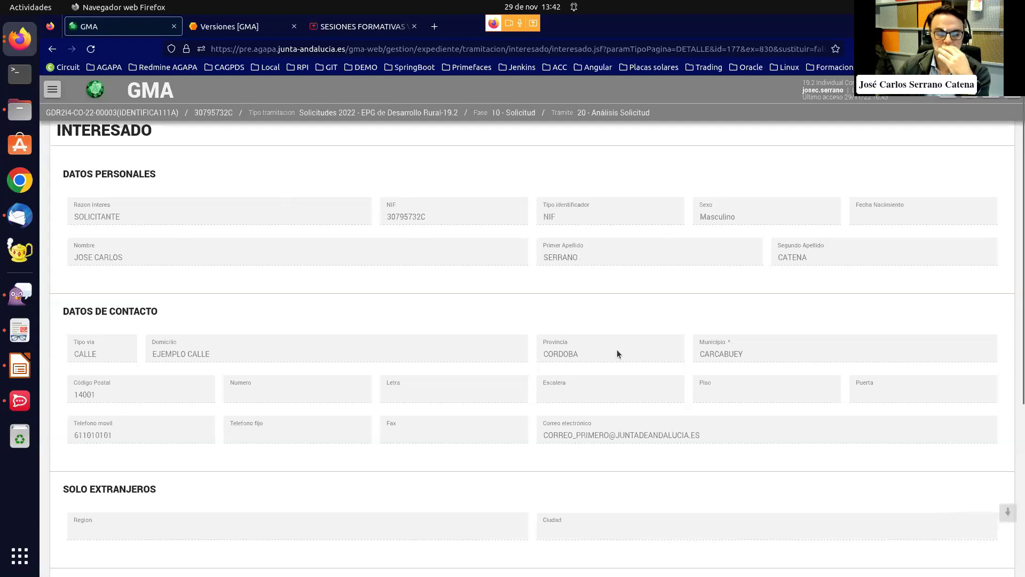
Inspect the interesado's automatic ALTA operation from 29/11/2022 via GMA-VeA sync, then go back.
{"action": "scroll", "coordinate": [463, 304], "scroll_direction": "down", "scroll_amount": 3}
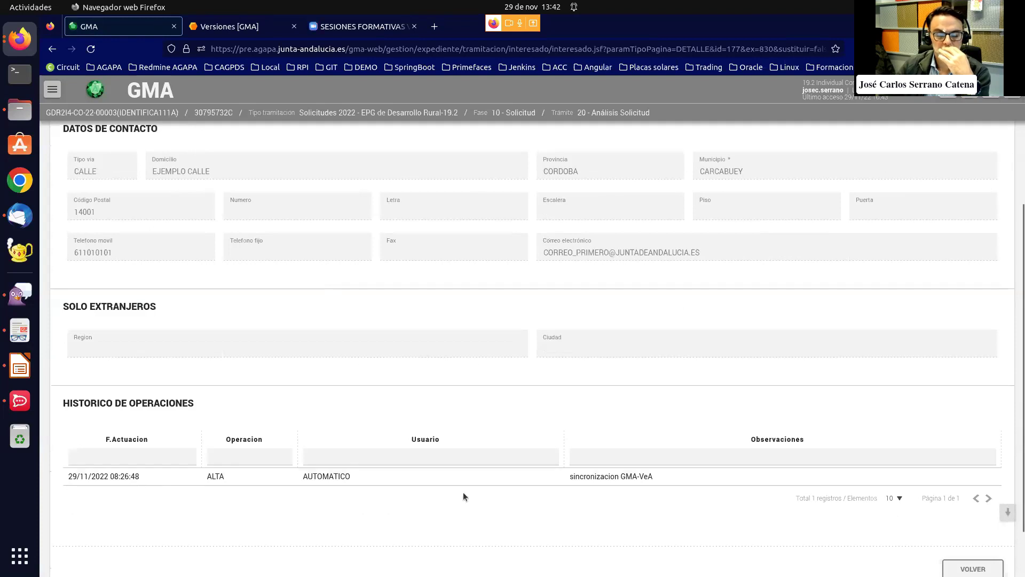
{"action": "mouse_move", "coordinate": [646, 481]}
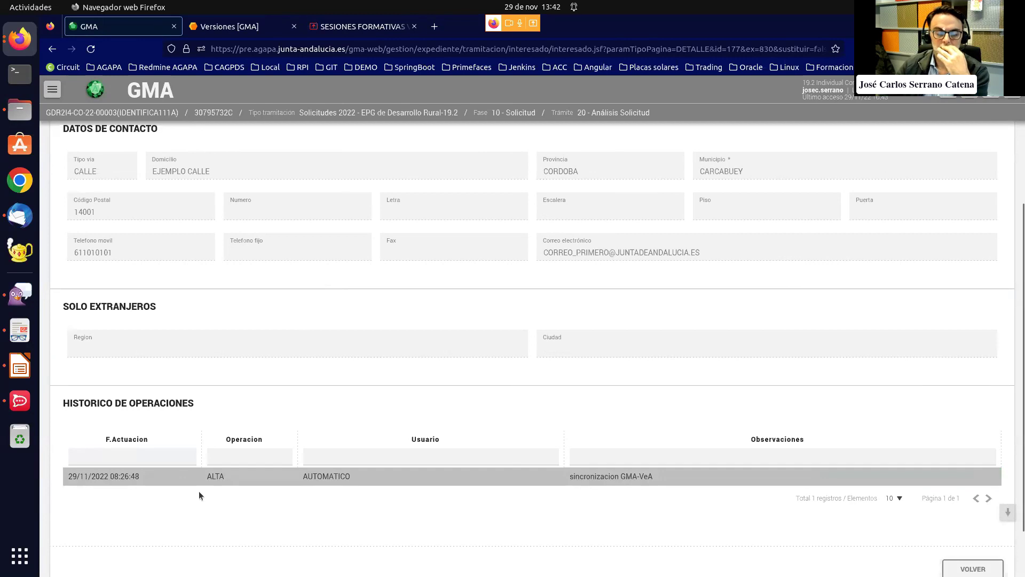
{"action": "mouse_move", "coordinate": [142, 477]}
{"action": "left_mouse_down"}
{"action": "mouse_move", "coordinate": [69, 479]}
{"action": "mouse_move", "coordinate": [143, 481]}
{"action": "left_mouse_up"}
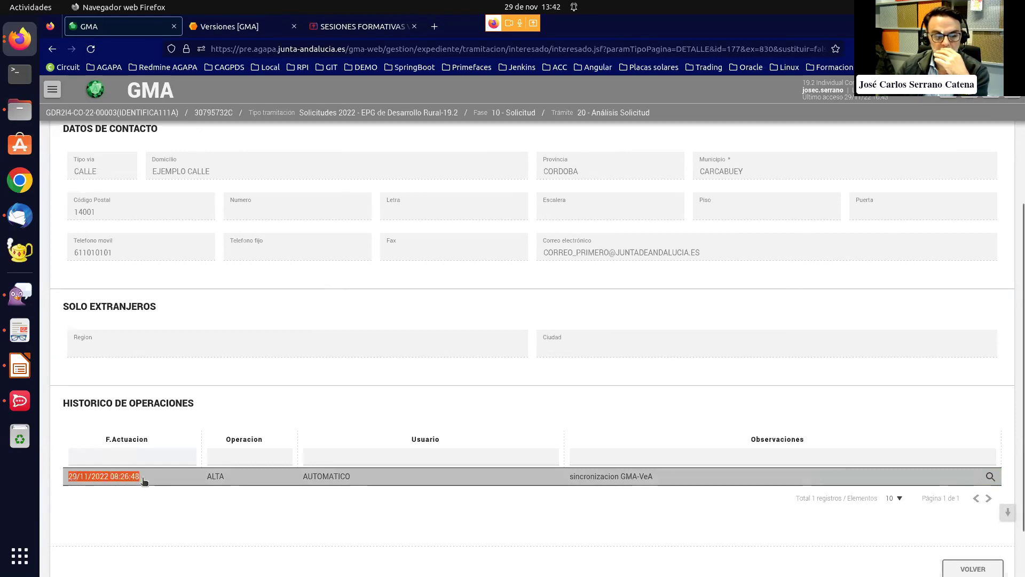
{"action": "left_click", "coordinate": [149, 482]}
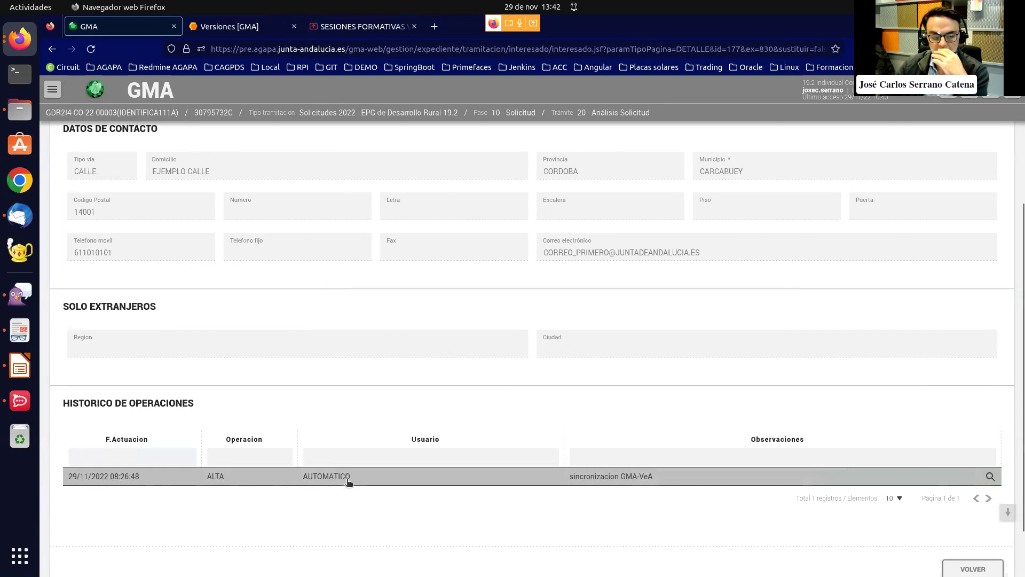
{"action": "left_click_drag", "start_coordinate": [348, 483], "coordinate": [298, 482]}
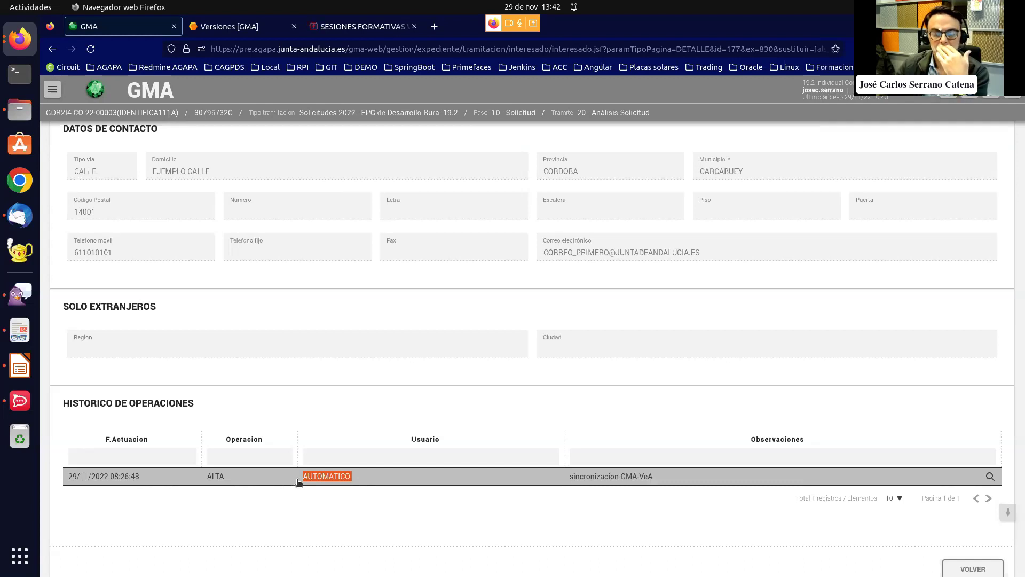
{"action": "left_click_drag", "start_coordinate": [568, 479], "coordinate": [657, 479]}
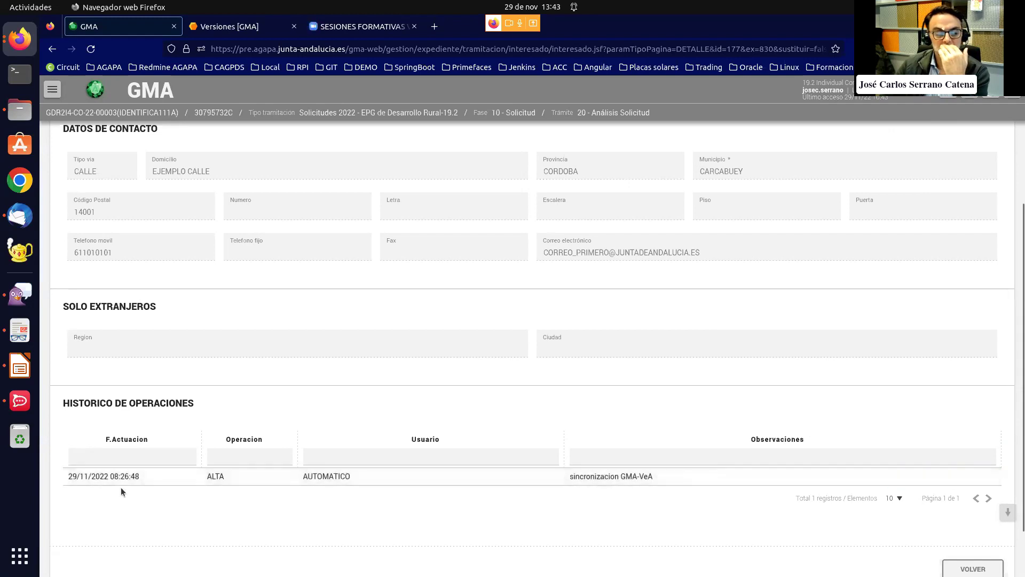
{"action": "scroll", "coordinate": [164, 483], "scroll_direction": "up", "scroll_amount": 4}
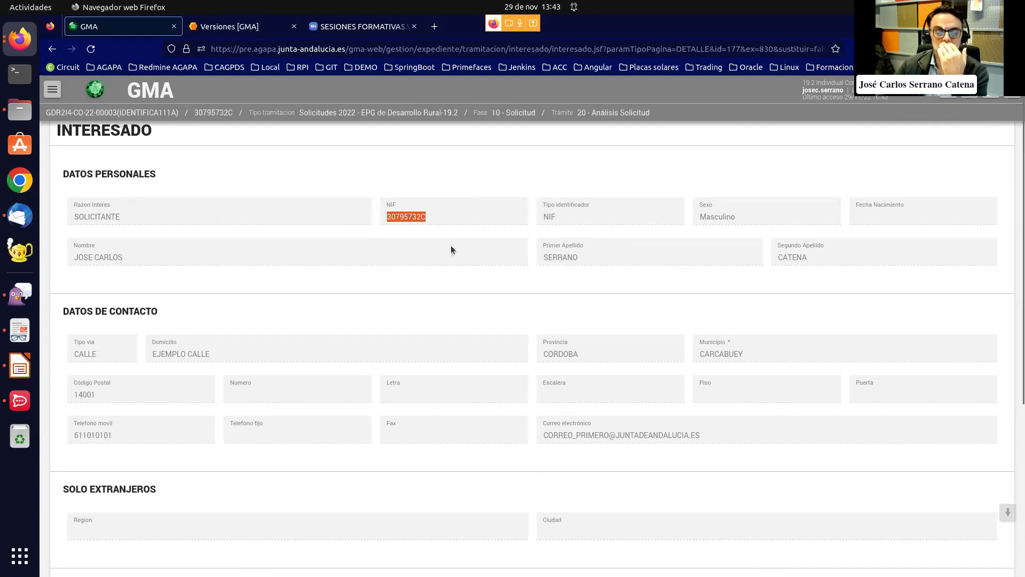
{"action": "scroll", "coordinate": [566, 283], "scroll_direction": "down", "scroll_amount": 5}
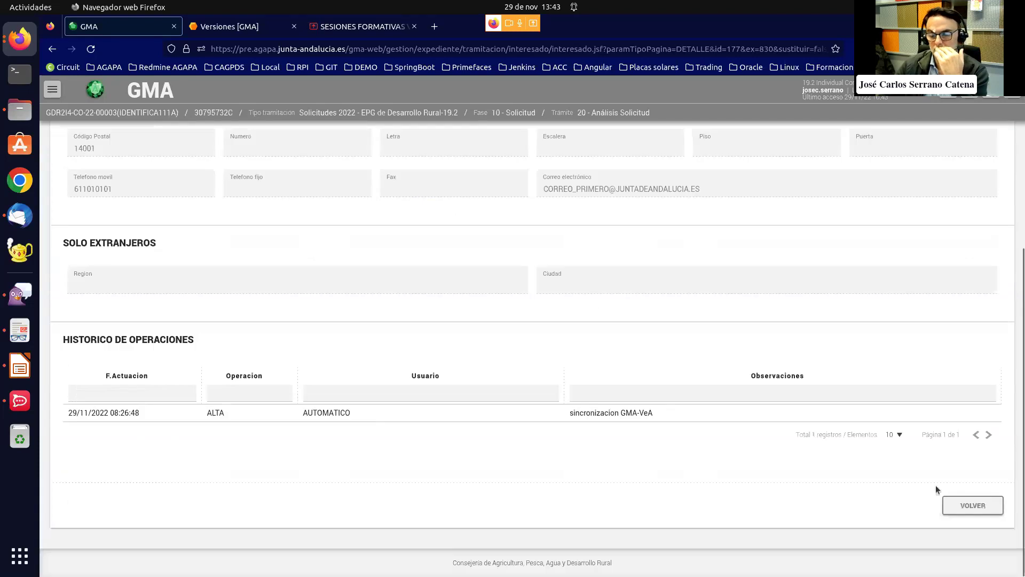
{"action": "left_click", "coordinate": [965, 506]}
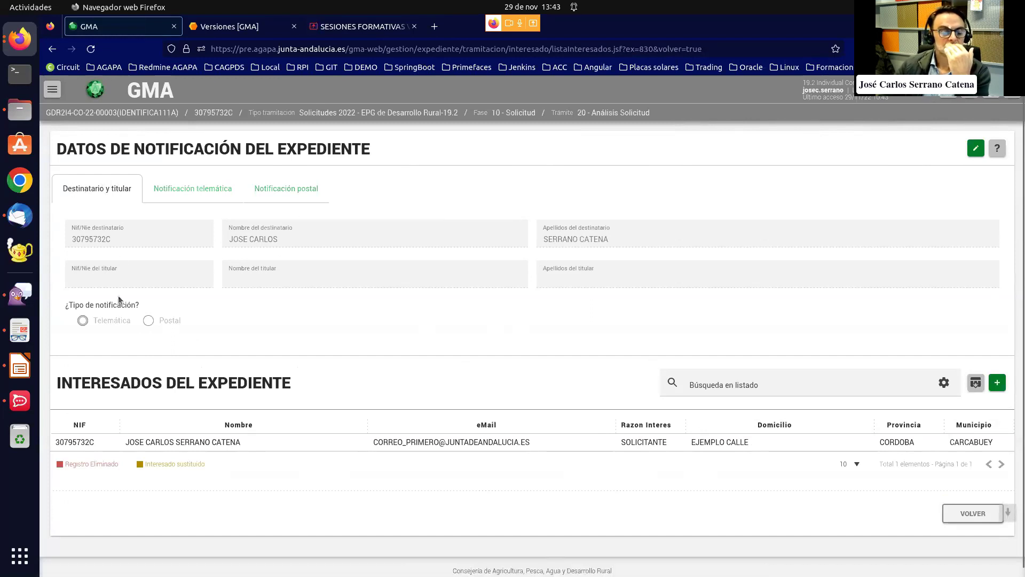
Compare the telematic e-mail and mobile with the postal address fields, then return to Tramitación.
{"action": "left_click", "coordinate": [190, 188]}
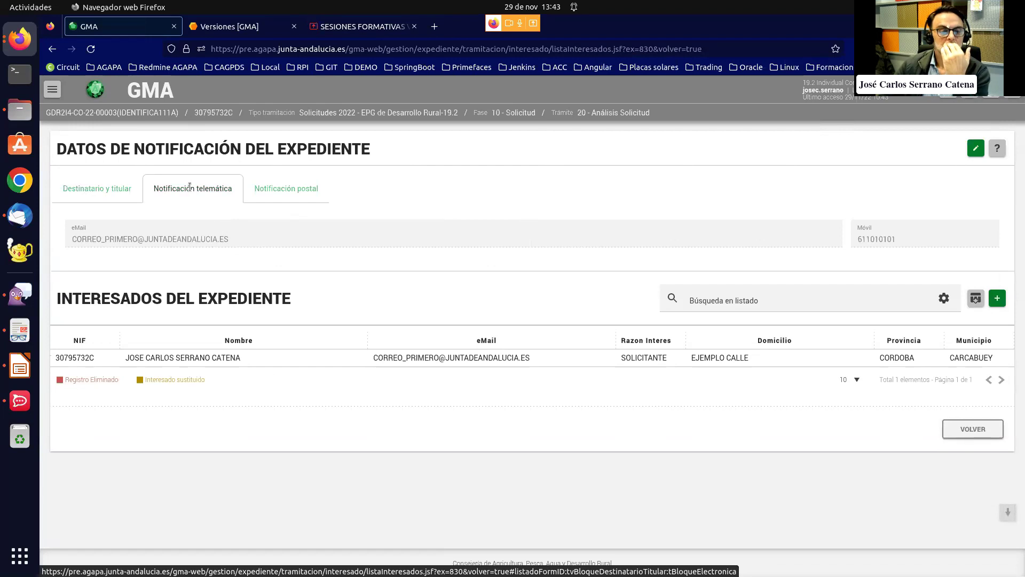
{"action": "left_click", "coordinate": [280, 187]}
{"action": "left_click", "coordinate": [195, 186]}
{"action": "left_click", "coordinate": [276, 186]}
{"action": "left_click", "coordinate": [196, 186]}
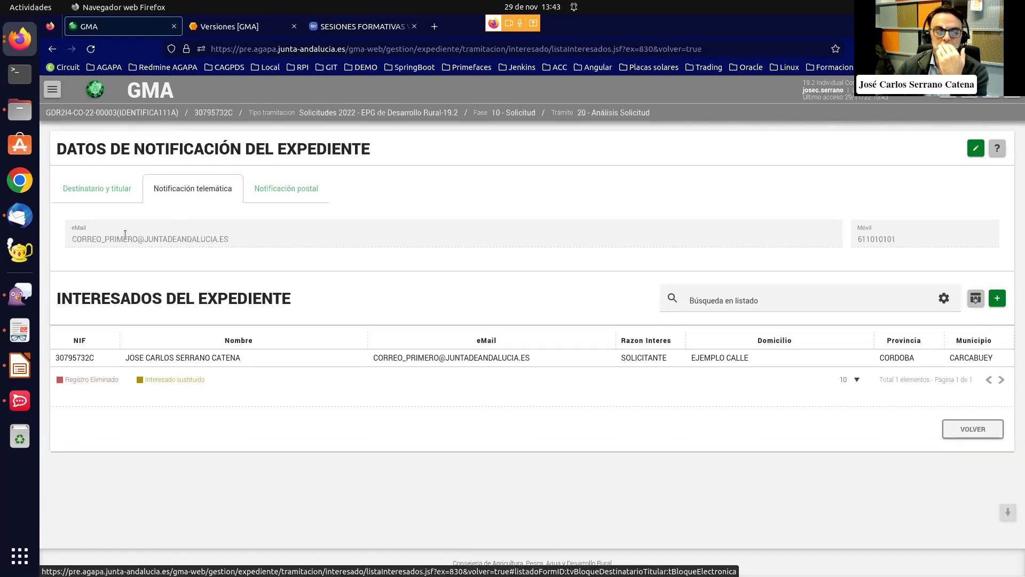
{"action": "left_click_drag", "start_coordinate": [72, 239], "coordinate": [215, 241]}
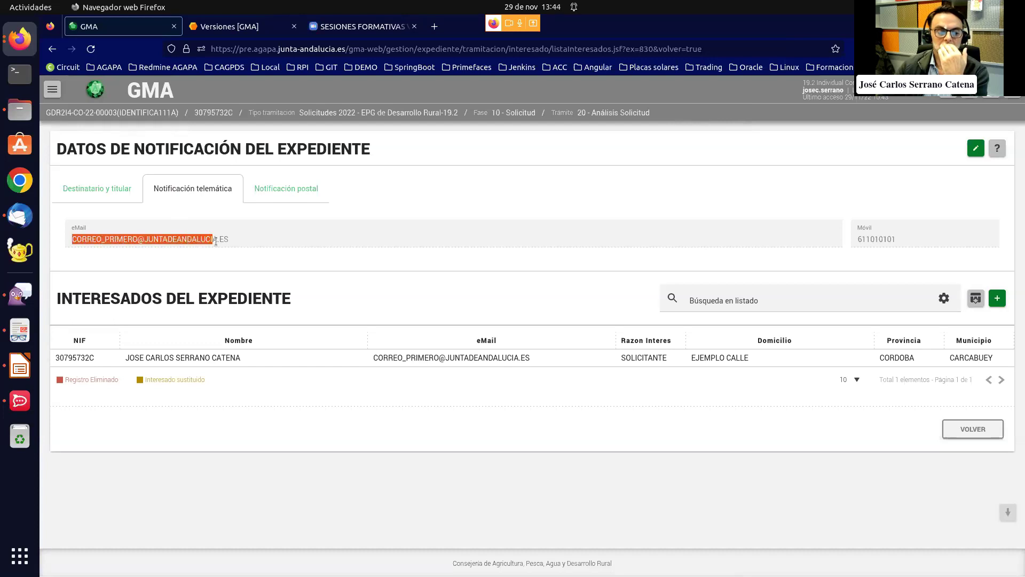
{"action": "left_click_drag", "start_coordinate": [902, 238], "coordinate": [841, 247]}
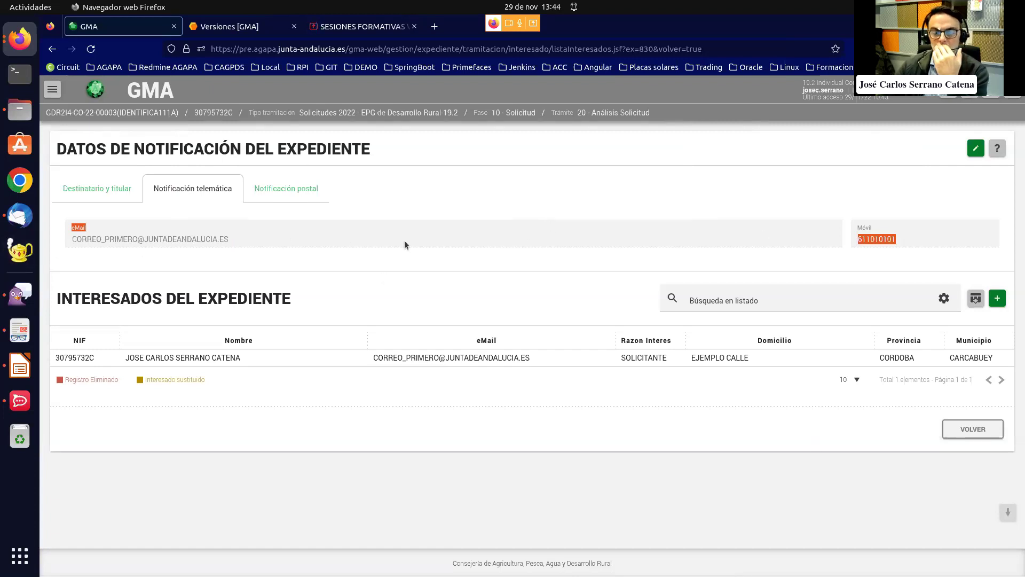
{"action": "left_click", "coordinate": [296, 191]}
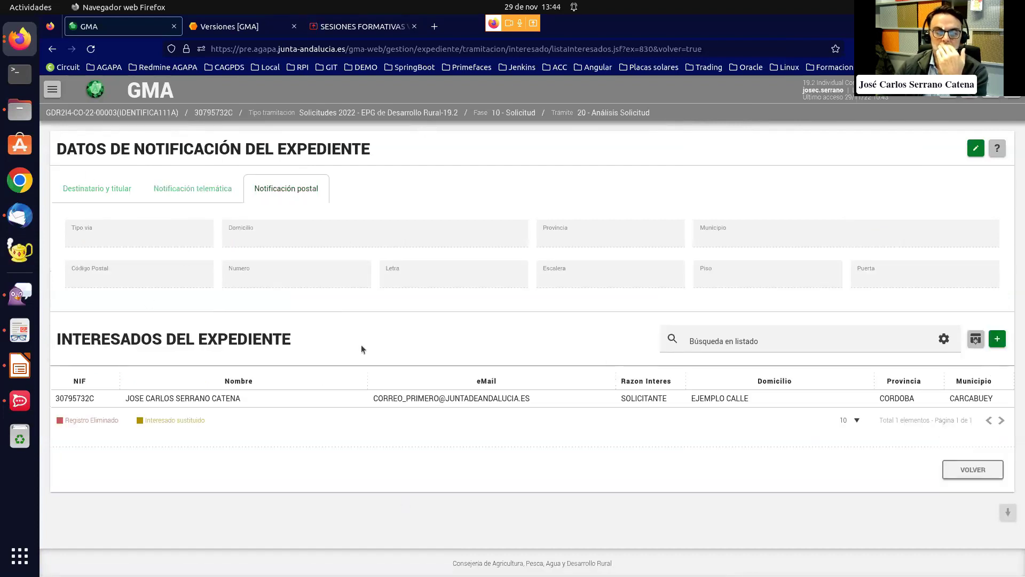
{"action": "left_click", "coordinate": [207, 187]}
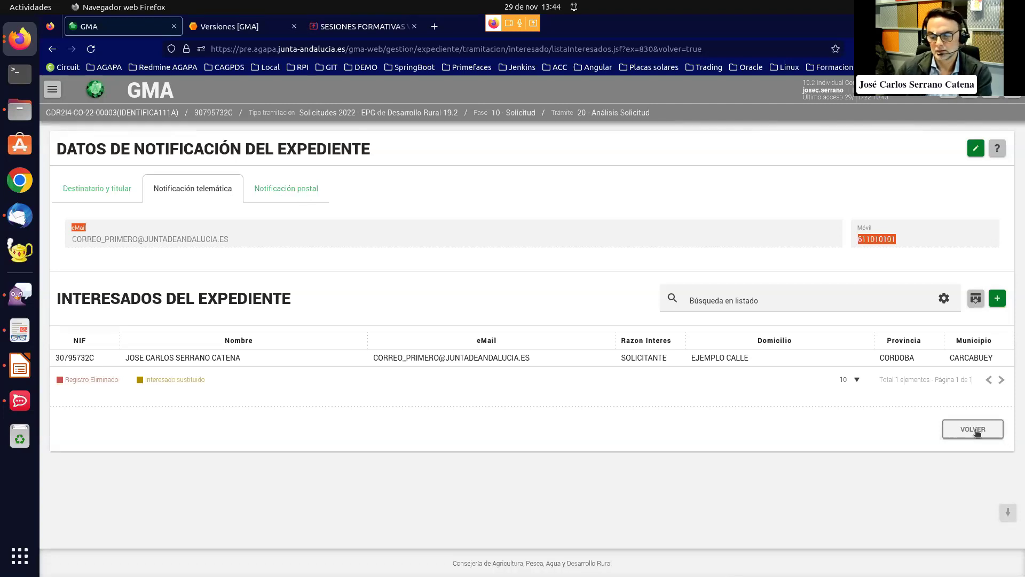
{"action": "mouse_move", "coordinate": [970, 361]}
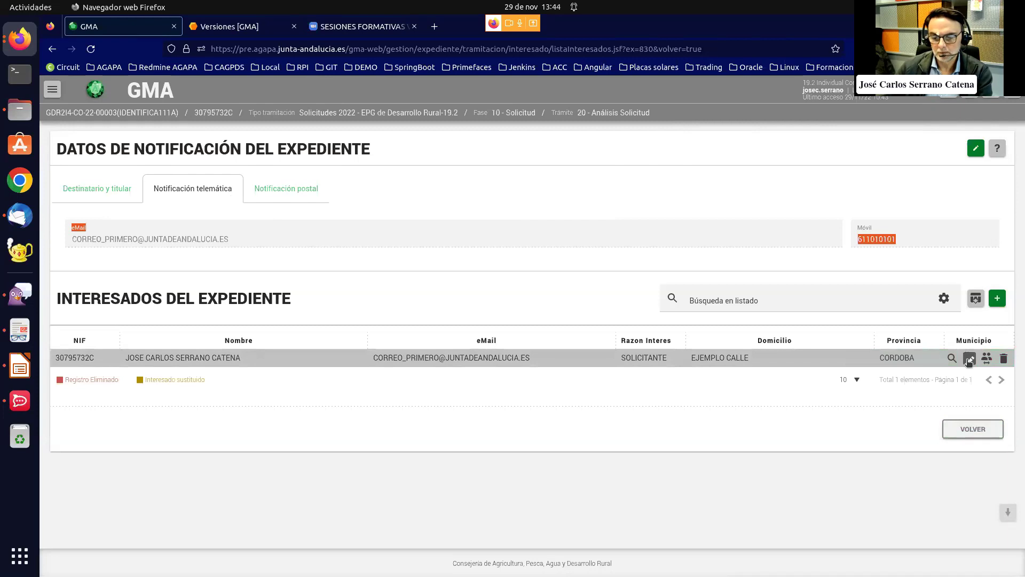
{"action": "left_click", "coordinate": [971, 430]}
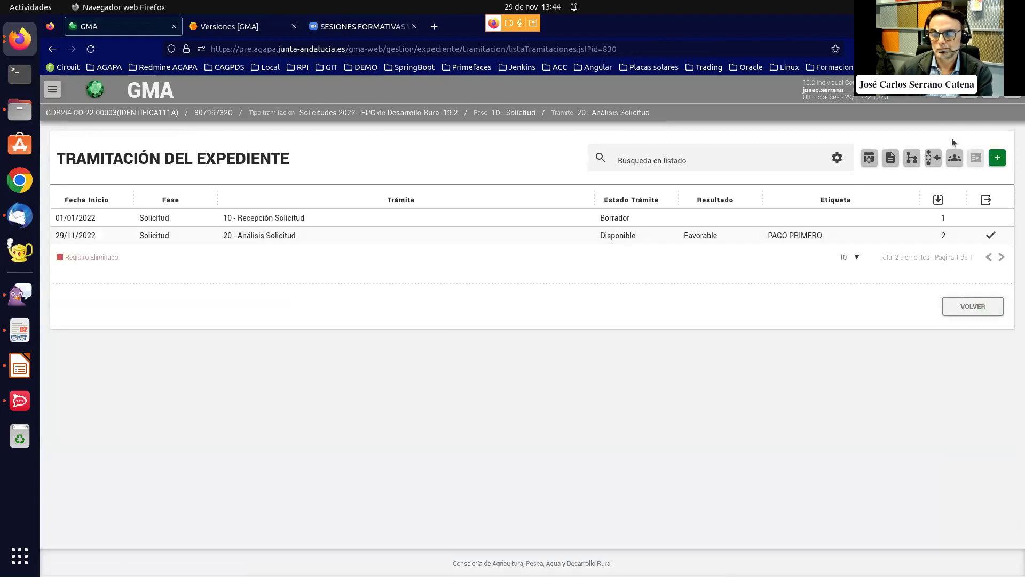
Edit the interesado's Domicilio, appending RURAL to make it EJEMPLO CALLE RURAL.
{"action": "left_click", "coordinate": [955, 158]}
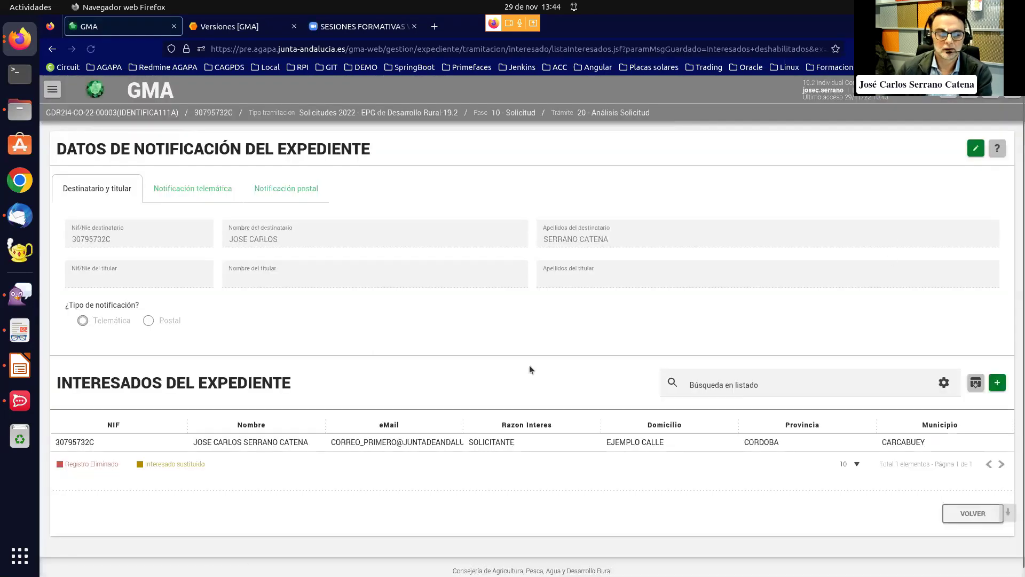
{"action": "left_click", "coordinate": [974, 444]}
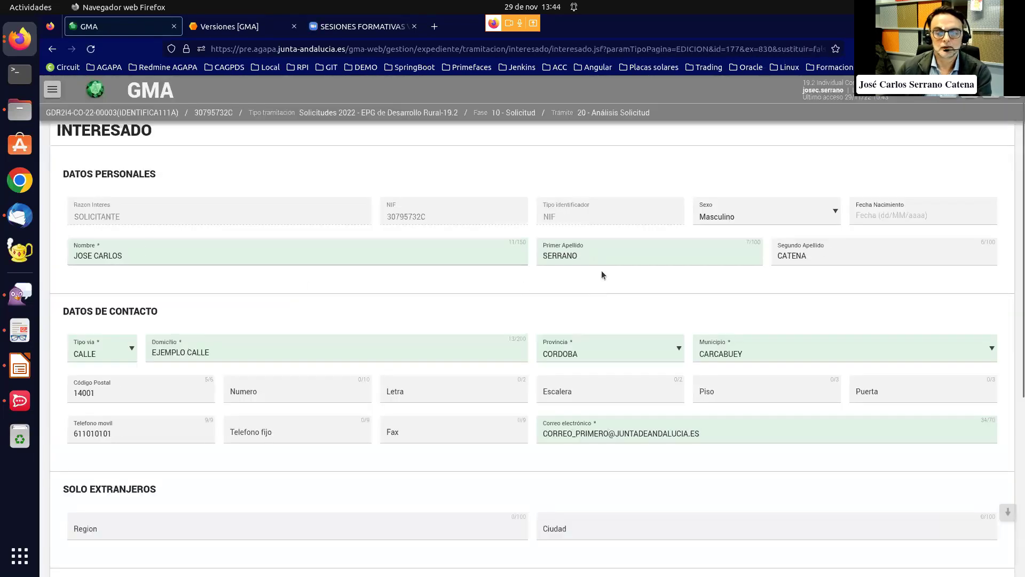
{"action": "left_click", "coordinate": [311, 346]}
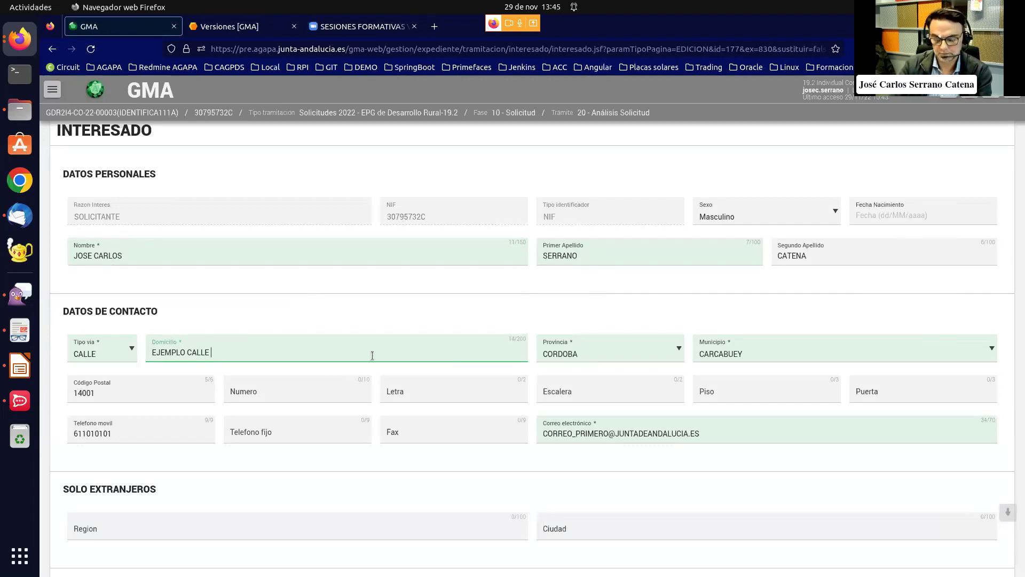
{"action": "type", "text": "RURAL"}
{"action": "scroll", "coordinate": [569, 355], "scroll_direction": "down", "scroll_amount": 5}
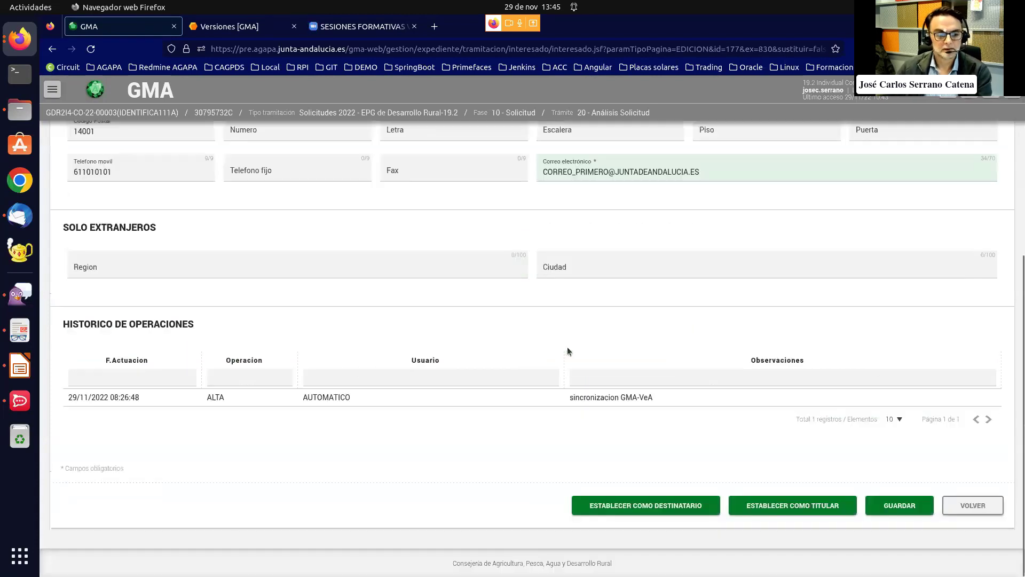
Save the interesado with the observation 'he cumplimentado' and view its saved details.
{"action": "left_click", "coordinate": [894, 507]}
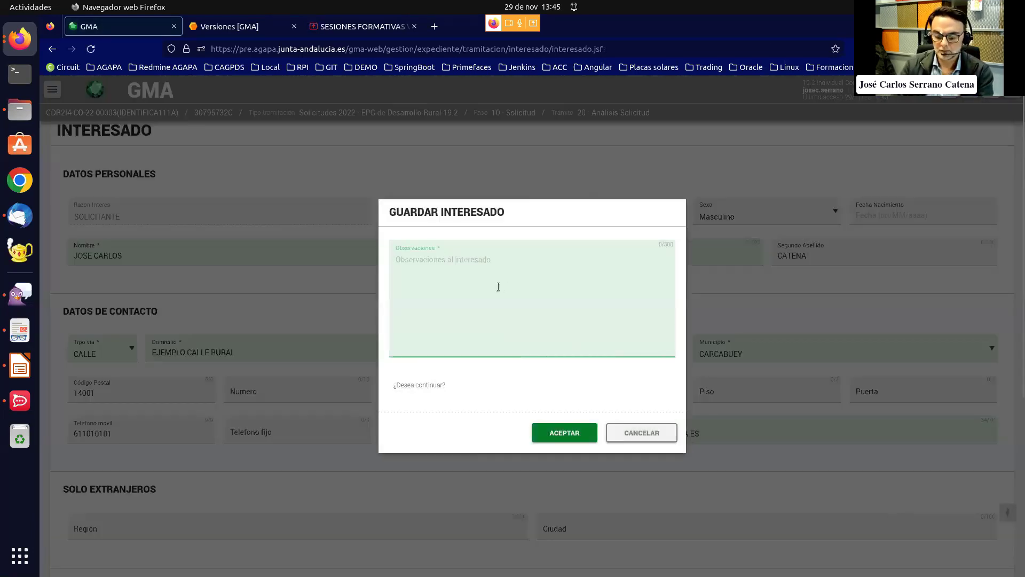
{"action": "type", "text": "he cumpli"}
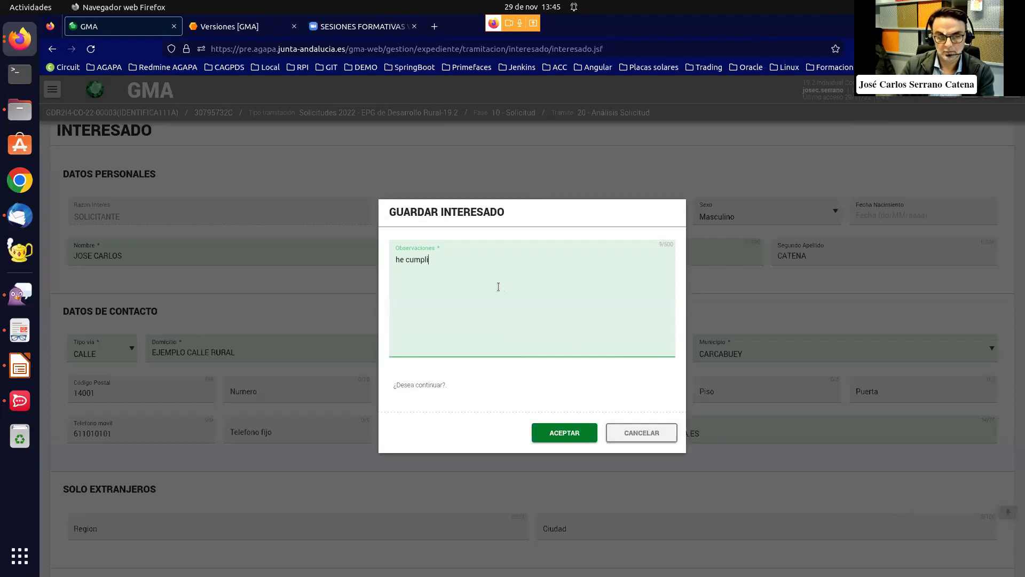
{"action": "type", "text": "mentad"}
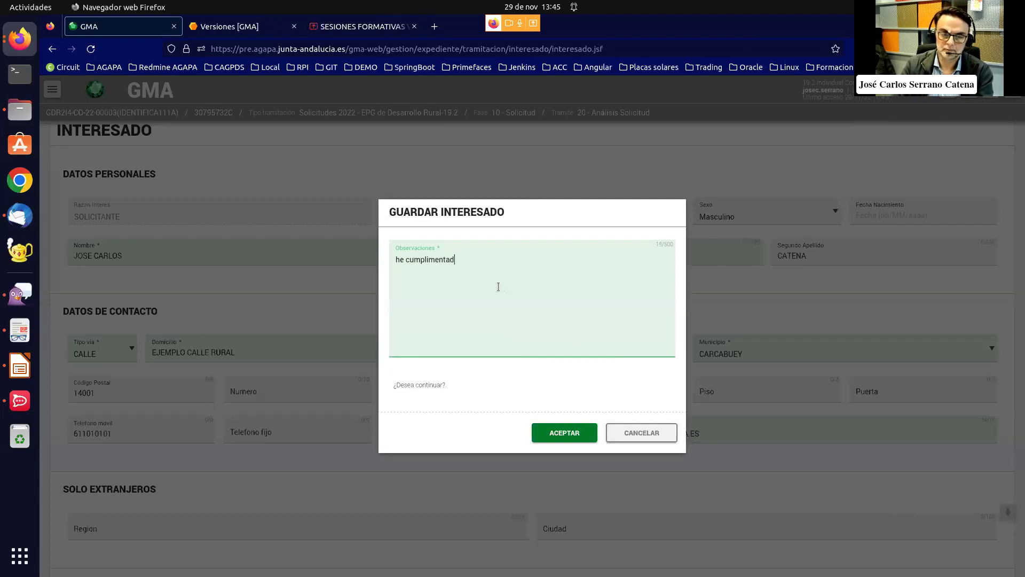
{"action": "type", "text": "o"}
{"action": "left_click", "coordinate": [568, 433]}
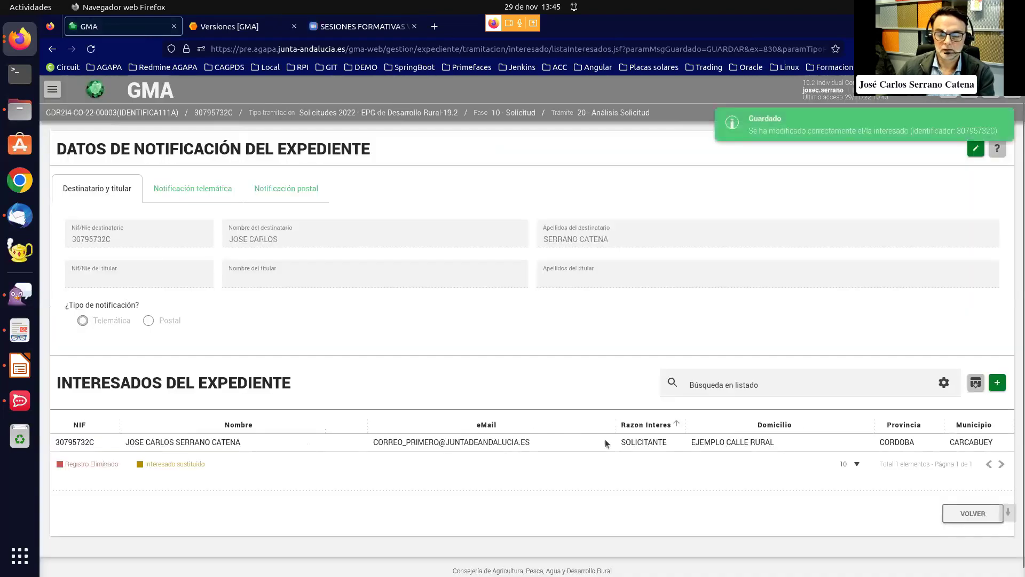
{"action": "left_click", "coordinate": [951, 443]}
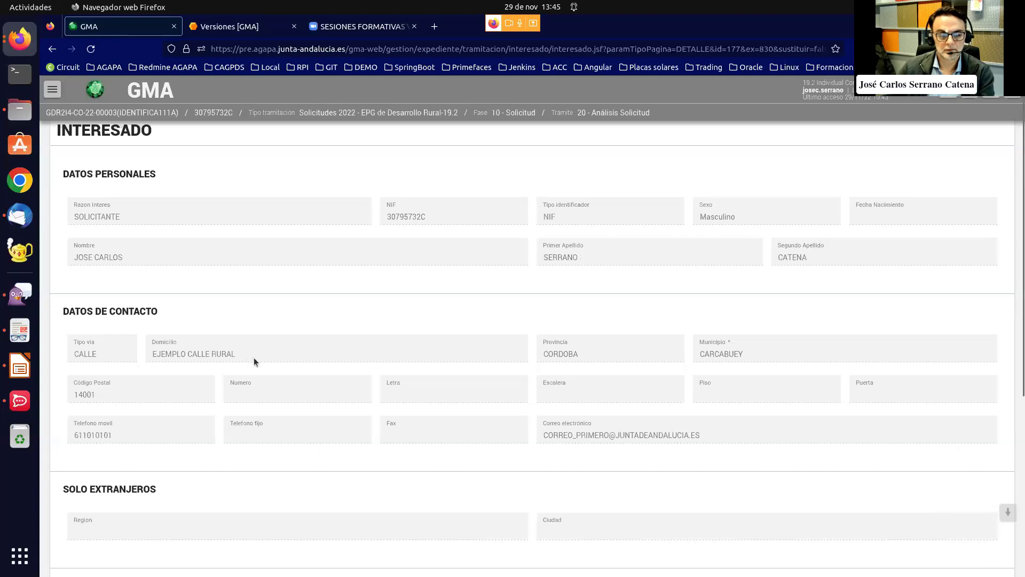
Reopen the interesado for editing and choose ESTABLECER COMO DESTINATARIO.
{"action": "scroll", "coordinate": [881, 481], "scroll_direction": "down", "scroll_amount": 5}
{"action": "left_click", "coordinate": [968, 505]}
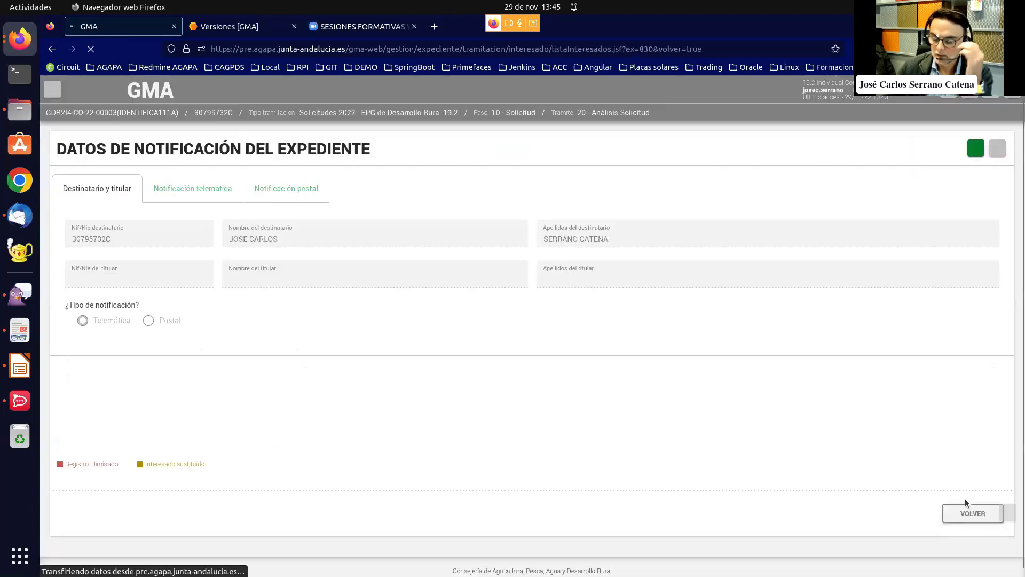
{"action": "mouse_move", "coordinate": [969, 444]}
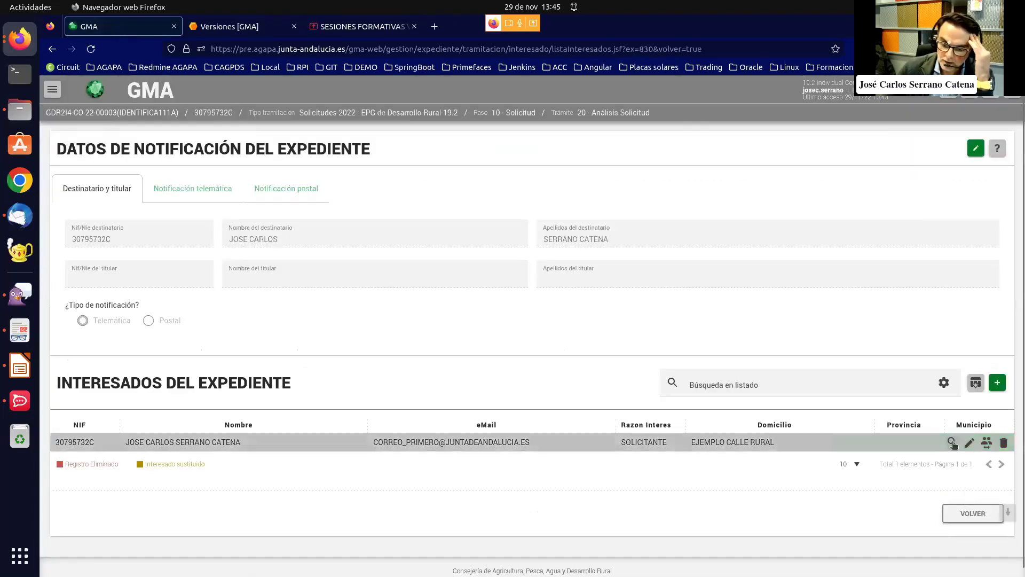
{"action": "left_click", "coordinate": [970, 444]}
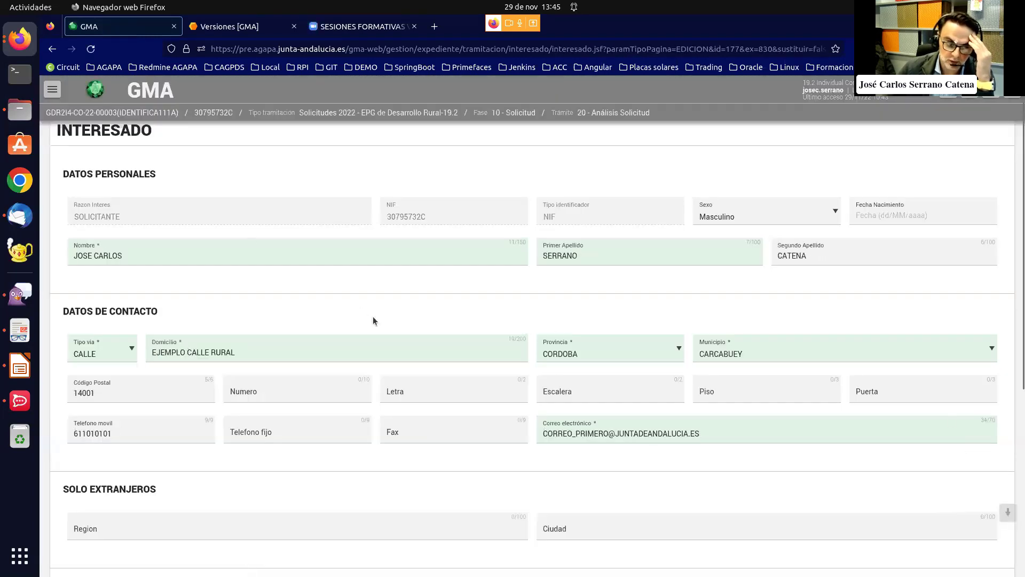
{"action": "scroll", "coordinate": [379, 316], "scroll_direction": "down", "scroll_amount": 5}
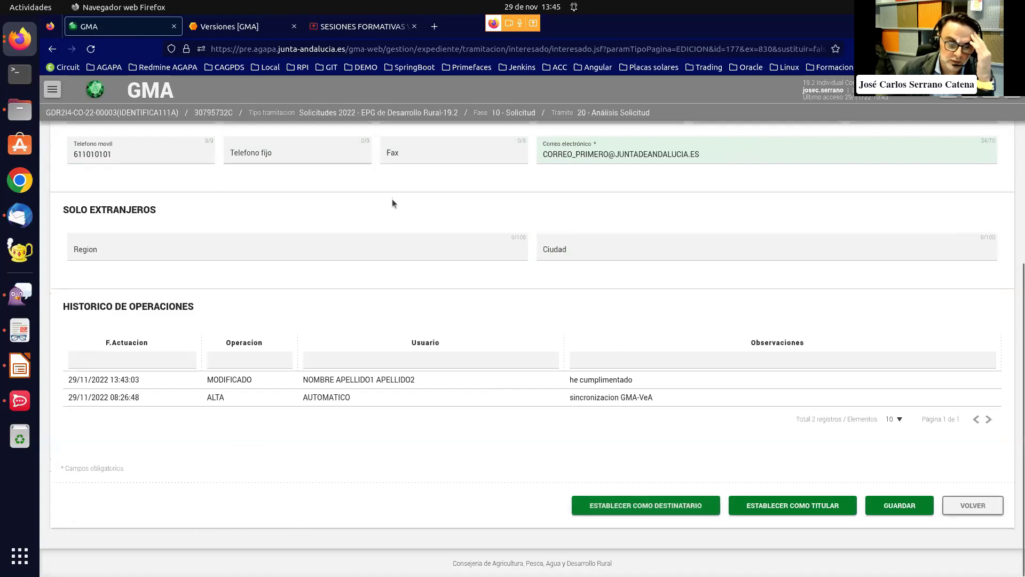
{"action": "scroll", "coordinate": [392, 203], "scroll_direction": "up", "scroll_amount": 2}
{"action": "scroll", "coordinate": [670, 550], "scroll_direction": "down", "scroll_amount": 2}
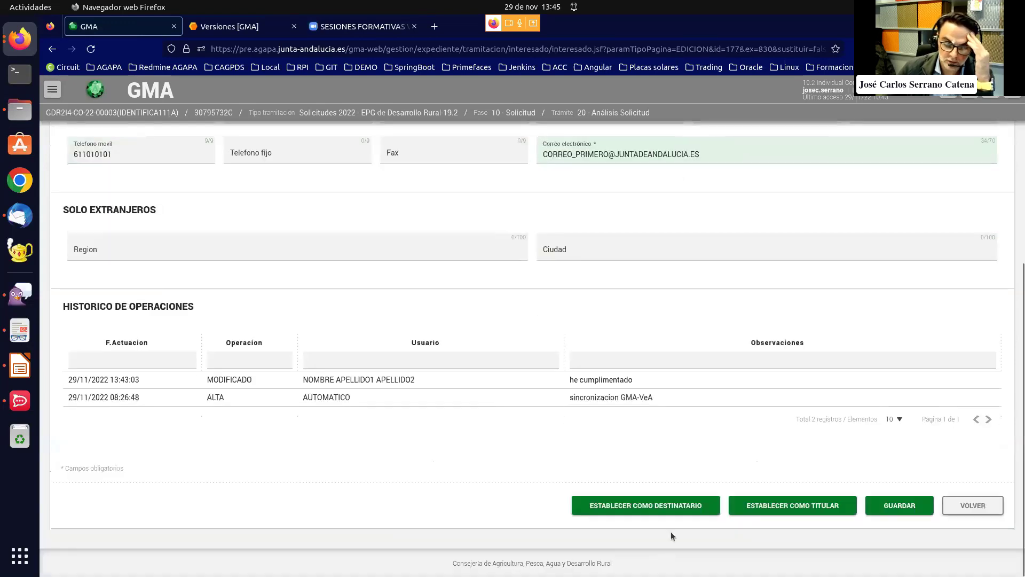
{"action": "left_click", "coordinate": [652, 504]}
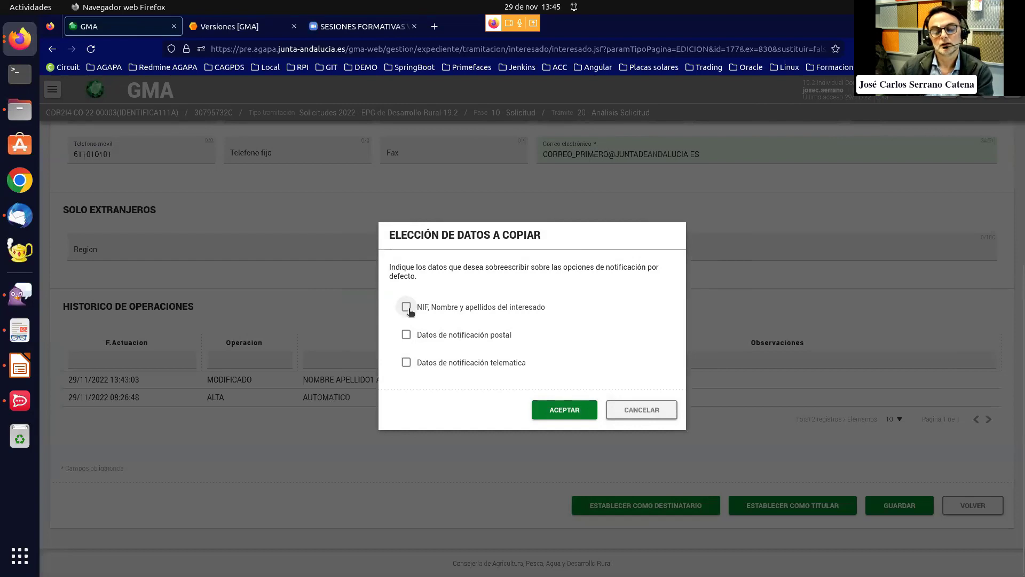
Copy the NIF/name/surnames, postal and telematic data into the recipient, then go back.
{"action": "left_click", "coordinate": [407, 306]}
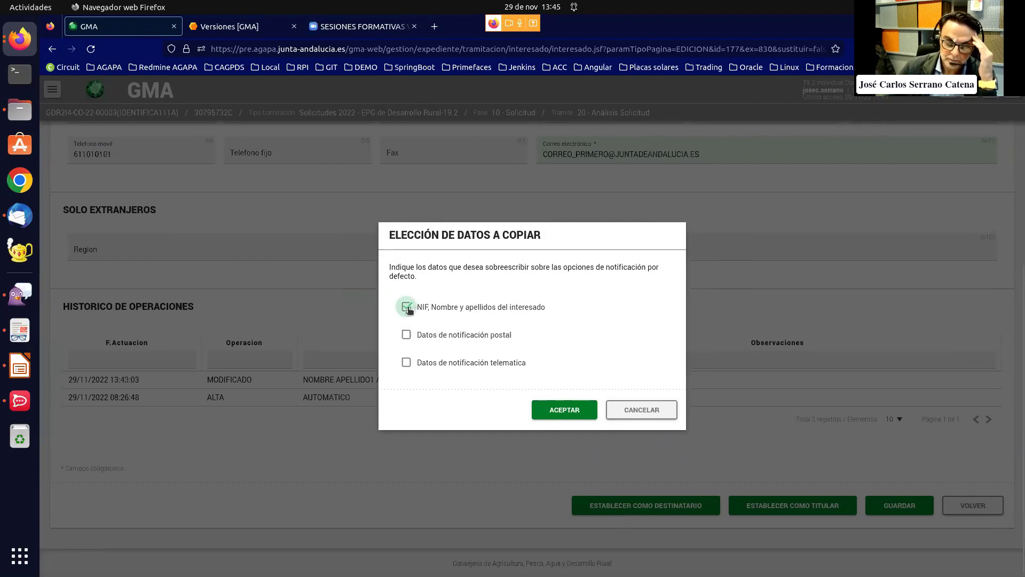
{"action": "left_click_drag", "start_coordinate": [545, 307], "coordinate": [412, 307]}
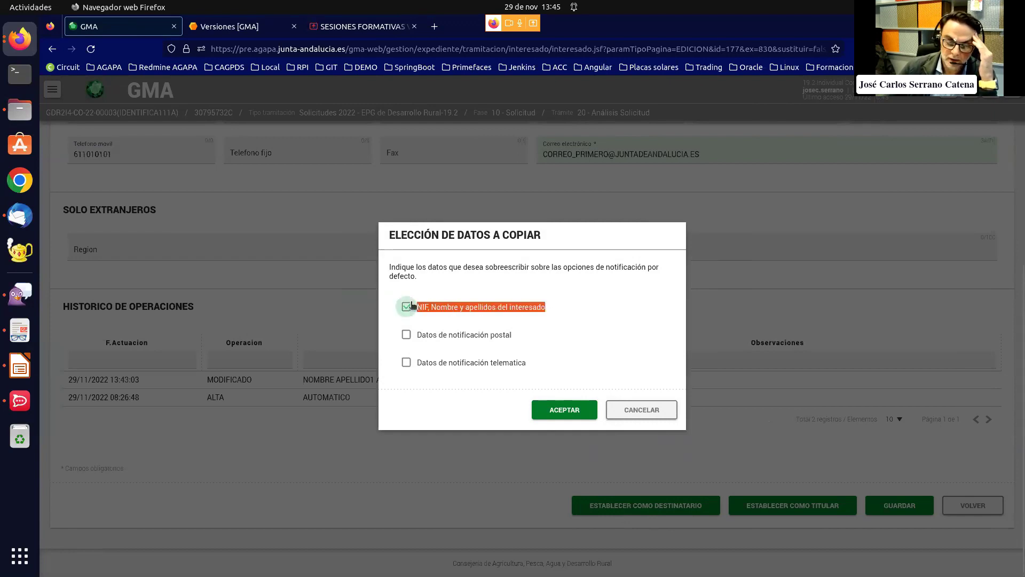
{"action": "left_click", "coordinate": [406, 334]}
{"action": "left_click", "coordinate": [406, 363]}
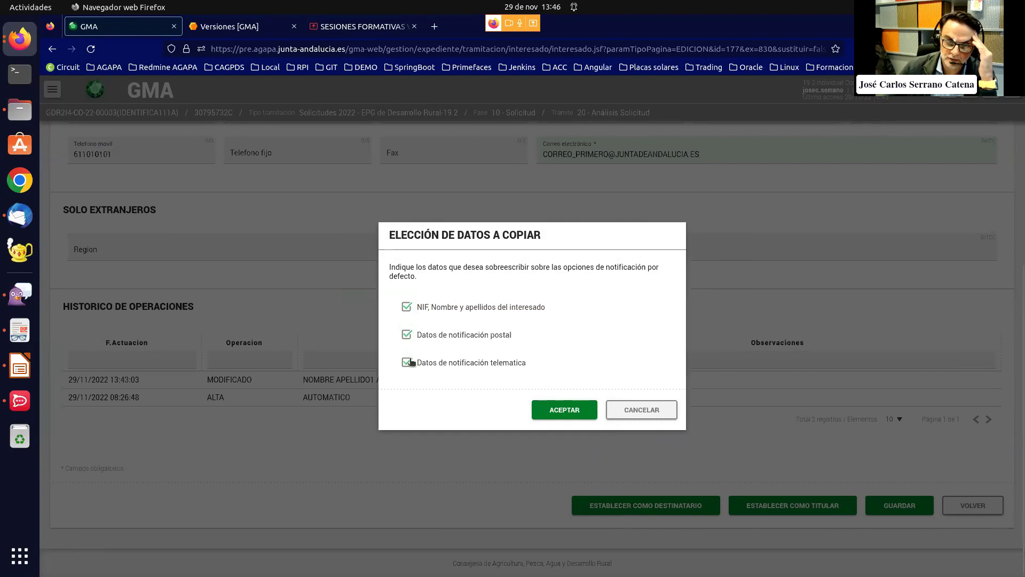
{"action": "left_click", "coordinate": [576, 412]}
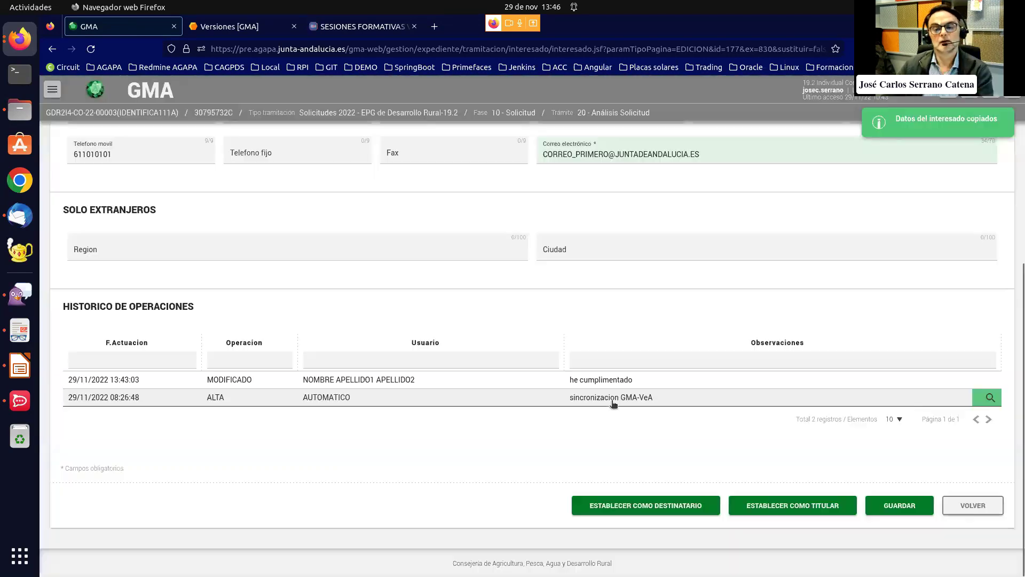
{"action": "left_click", "coordinate": [970, 504]}
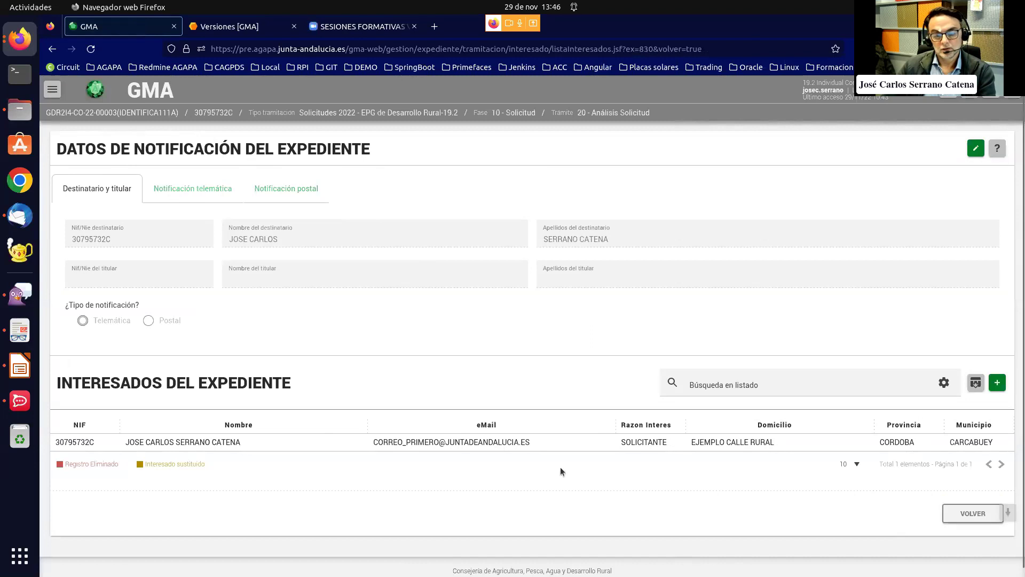
Check the copied notification e-mail and the postal street type and Domicilio fields.
{"action": "left_click", "coordinate": [200, 191]}
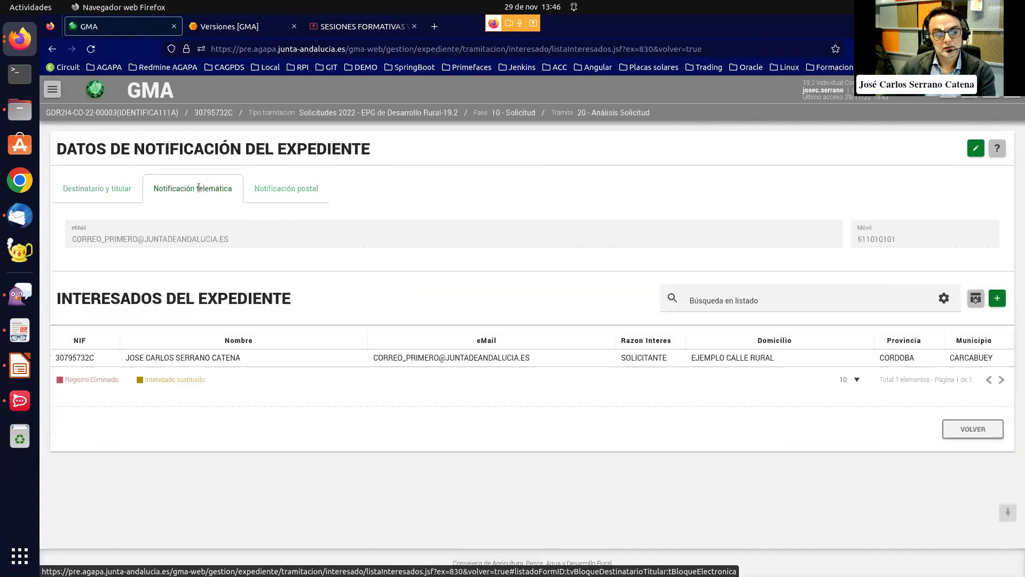
{"action": "left_click", "coordinate": [668, 358]}
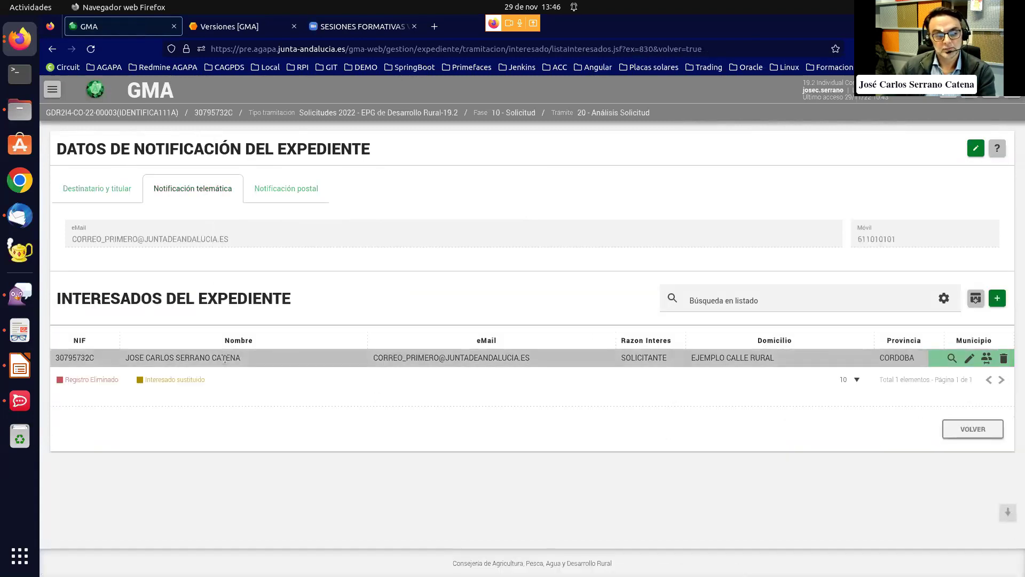
{"action": "left_click_drag", "start_coordinate": [116, 239], "coordinate": [235, 238]}
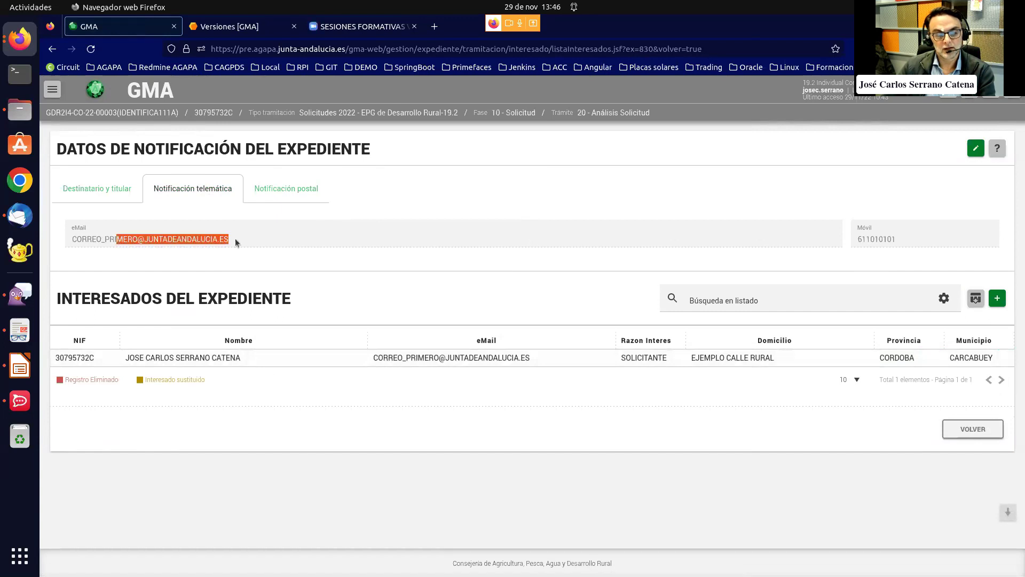
{"action": "left_click", "coordinate": [283, 194]}
{"action": "left_click_drag", "start_coordinate": [83, 239], "coordinate": [137, 239]}
{"action": "left_click_drag", "start_coordinate": [279, 238], "coordinate": [357, 244]}
{"action": "left_click", "coordinate": [357, 243]}
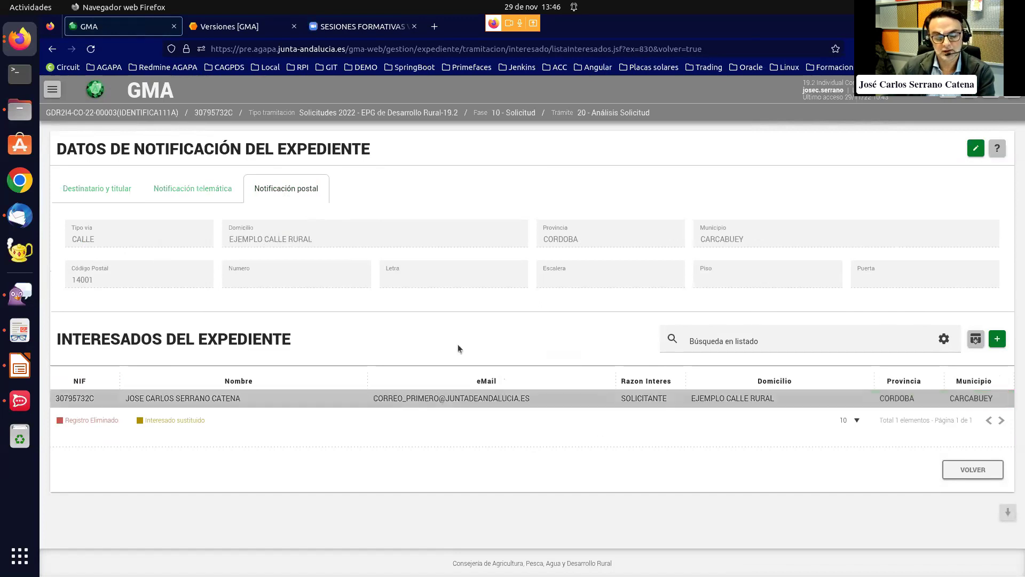
{"action": "left_click_drag", "start_coordinate": [230, 241], "coordinate": [313, 240]}
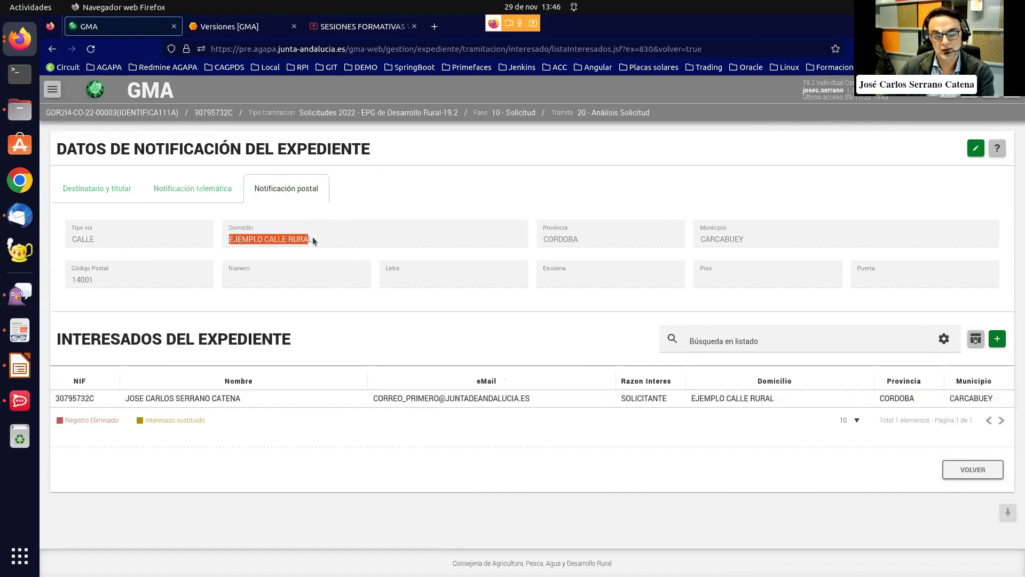
{"action": "left_click", "coordinate": [308, 236]}
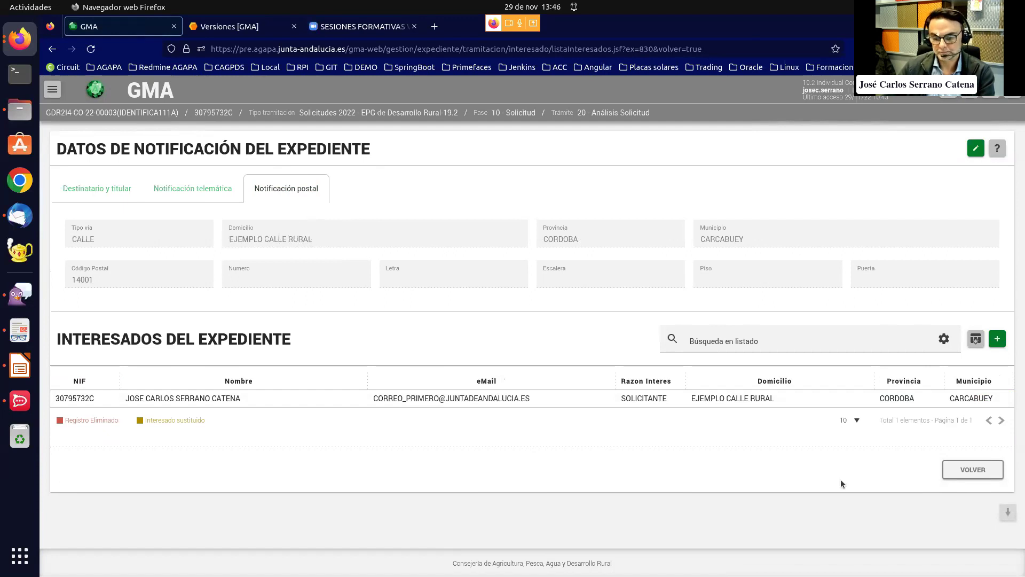
Recheck the telematic and postal data, then go back to the tramitaciones list.
{"action": "left_click", "coordinate": [973, 470]}
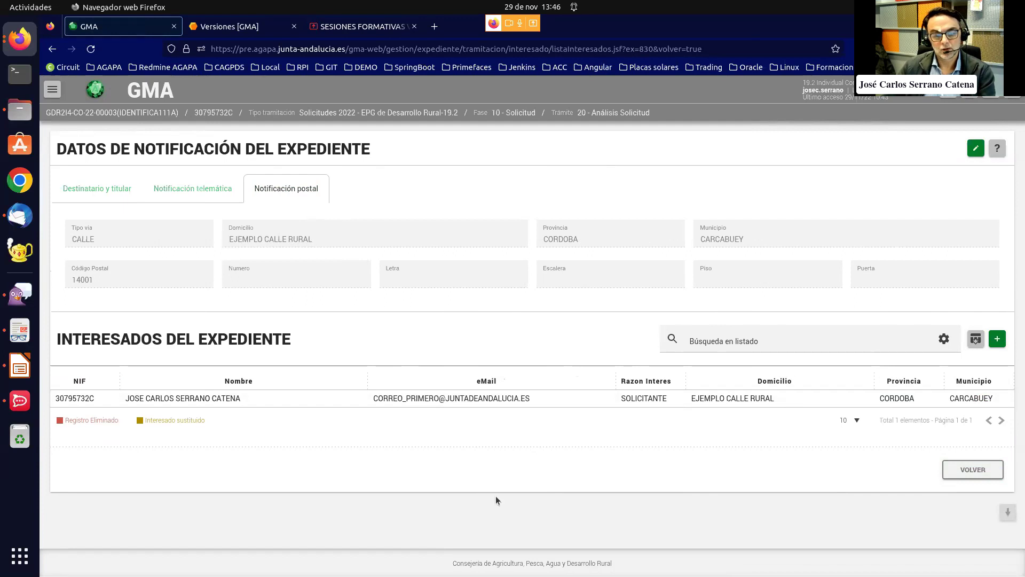
{"action": "left_click", "coordinate": [182, 188]}
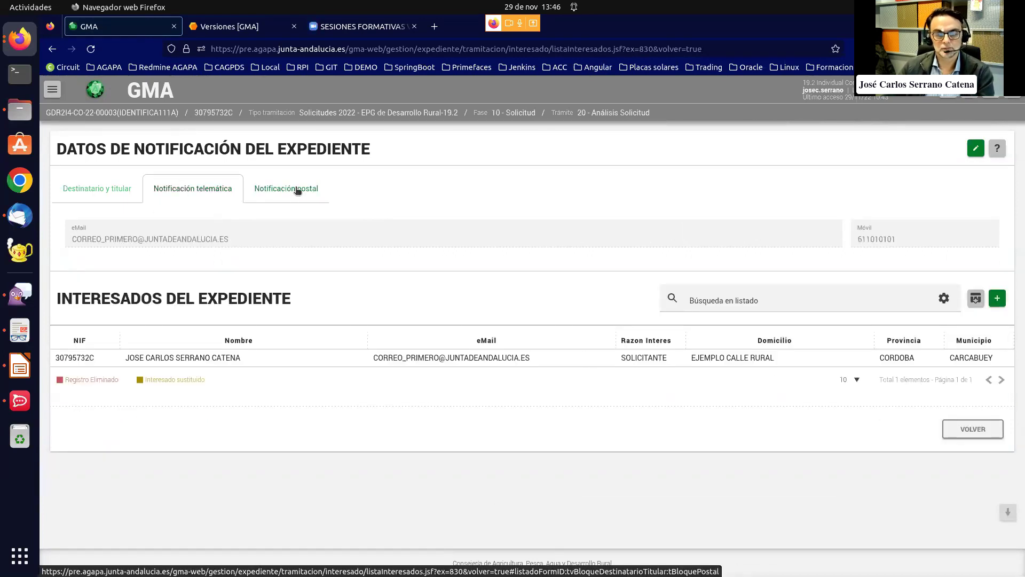
{"action": "left_click", "coordinate": [296, 190]}
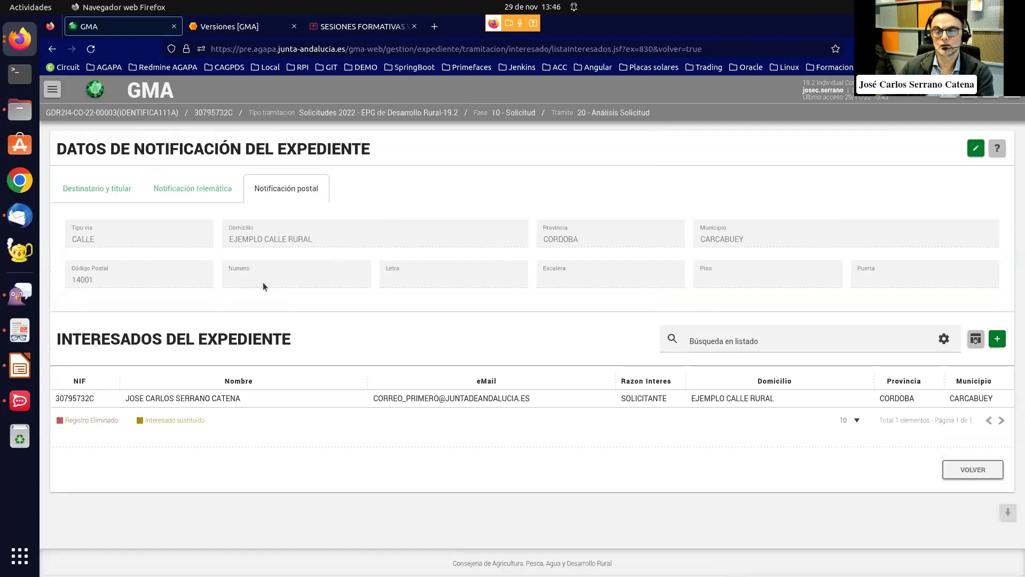
{"action": "left_click", "coordinate": [971, 472]}
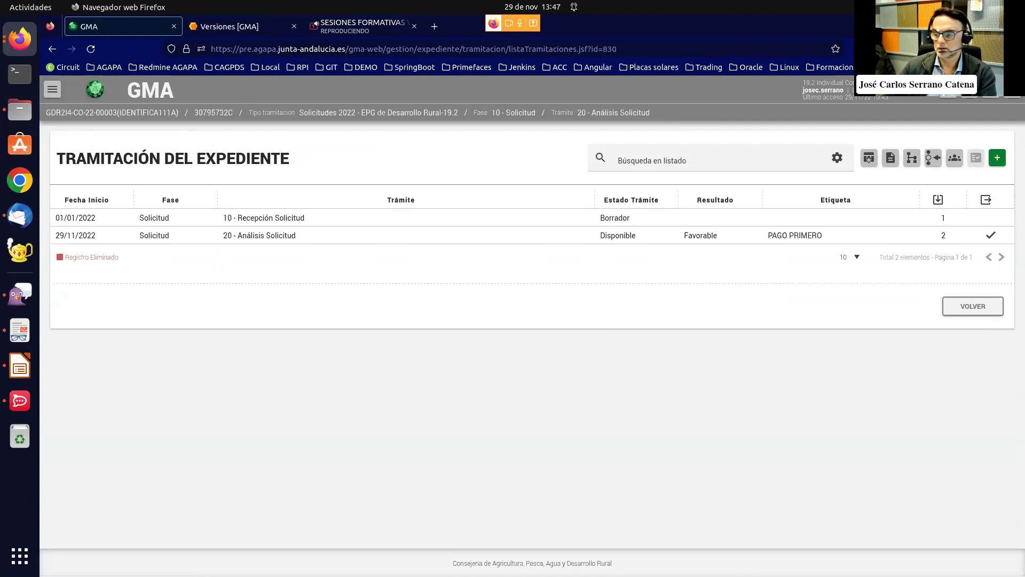
Switch over to the document viewer window with Alt+Tab.
{"action": "key", "text": "alt+Tab"}
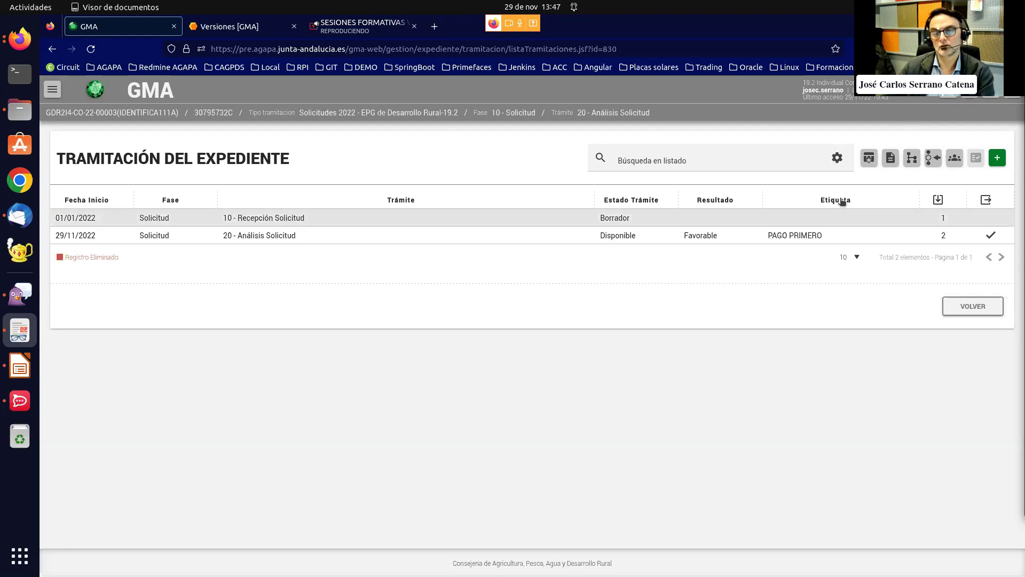
Search the tramitaciones in Búsqueda avanzada filtered by fase 10 - Solicitud.
{"action": "left_click", "coordinate": [839, 160]}
{"action": "left_click", "coordinate": [838, 161]}
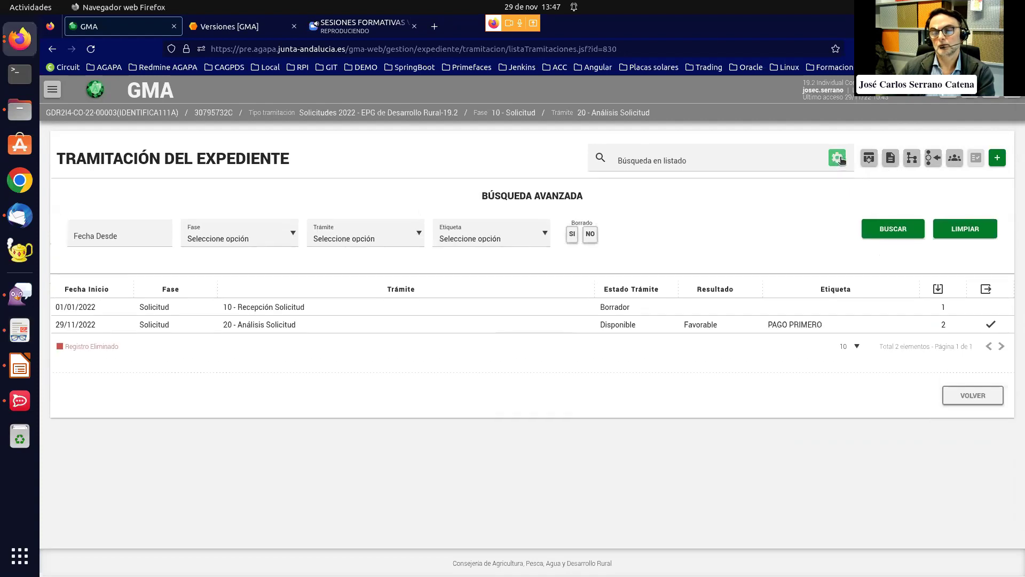
{"action": "left_click", "coordinate": [839, 159]}
{"action": "left_click", "coordinate": [839, 159]}
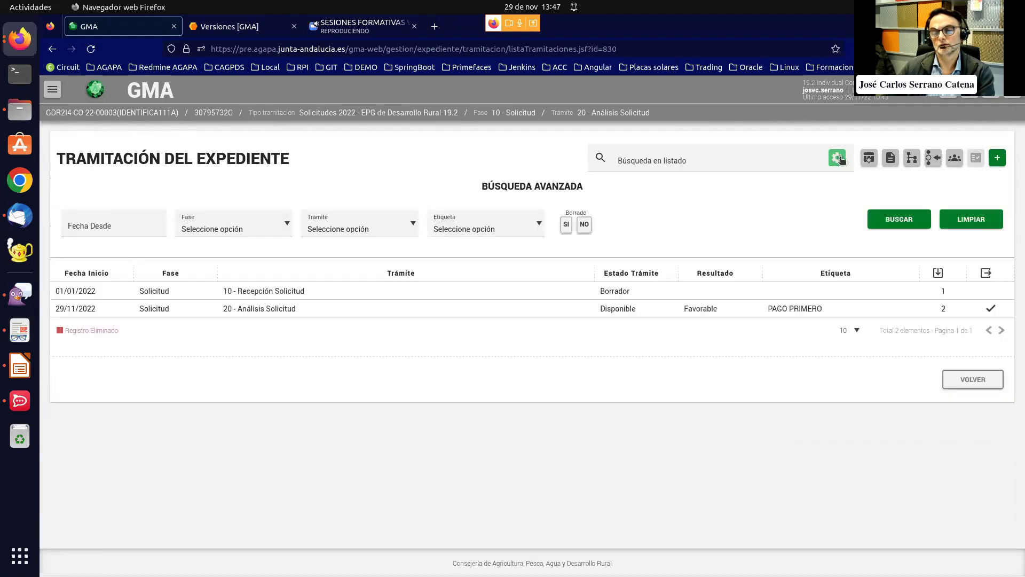
{"action": "left_click", "coordinate": [231, 240]}
{"action": "left_click", "coordinate": [222, 307]}
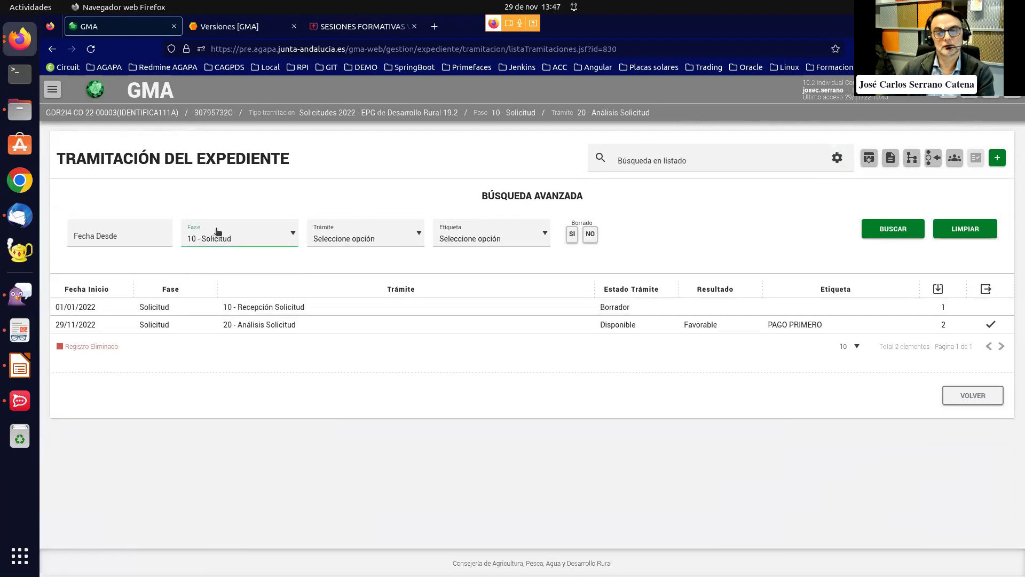
{"action": "left_click", "coordinate": [891, 229]}
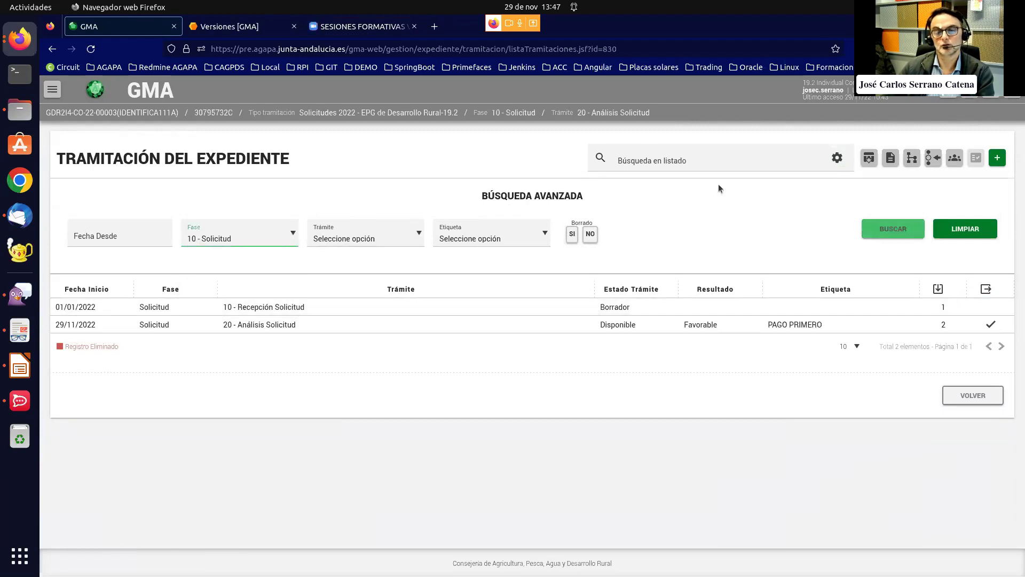
{"action": "left_click", "coordinate": [647, 156]}
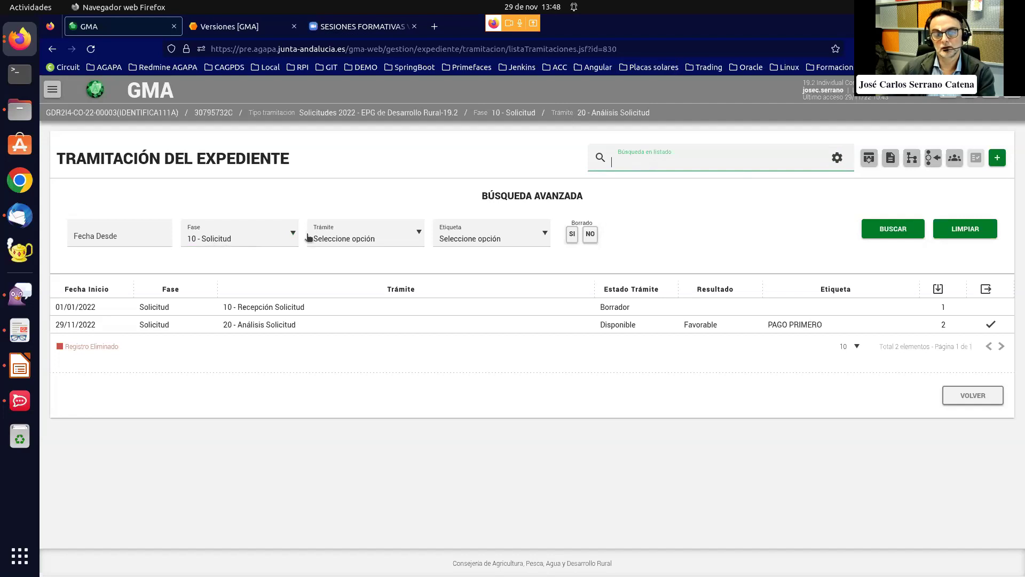
{"action": "left_click", "coordinate": [887, 235]}
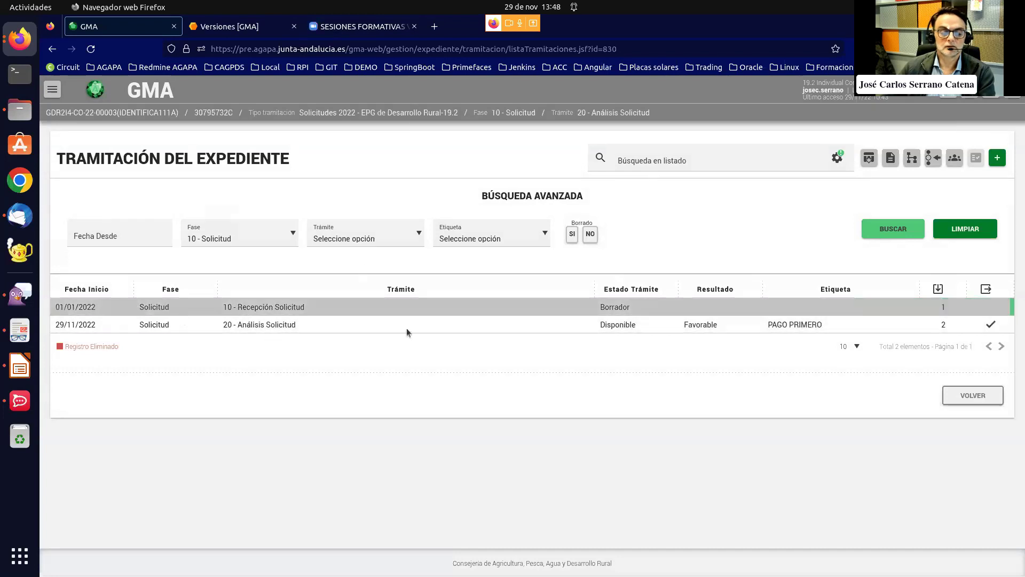
Clear the fase filter, close the advanced search panel, and move to the SESIONES FORMATIVAS tab.
{"action": "left_click", "coordinate": [837, 157]}
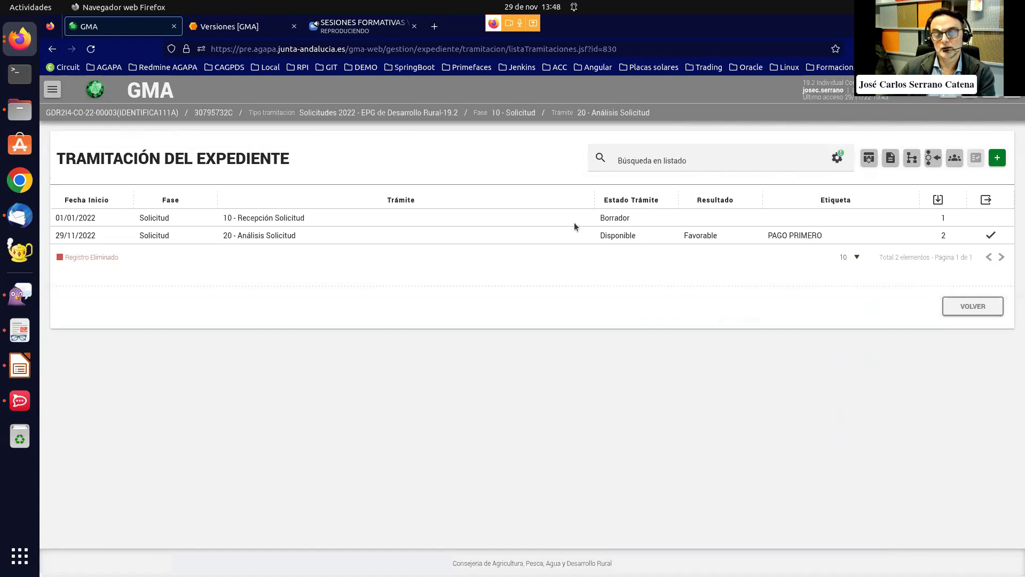
{"action": "left_click", "coordinate": [839, 158]}
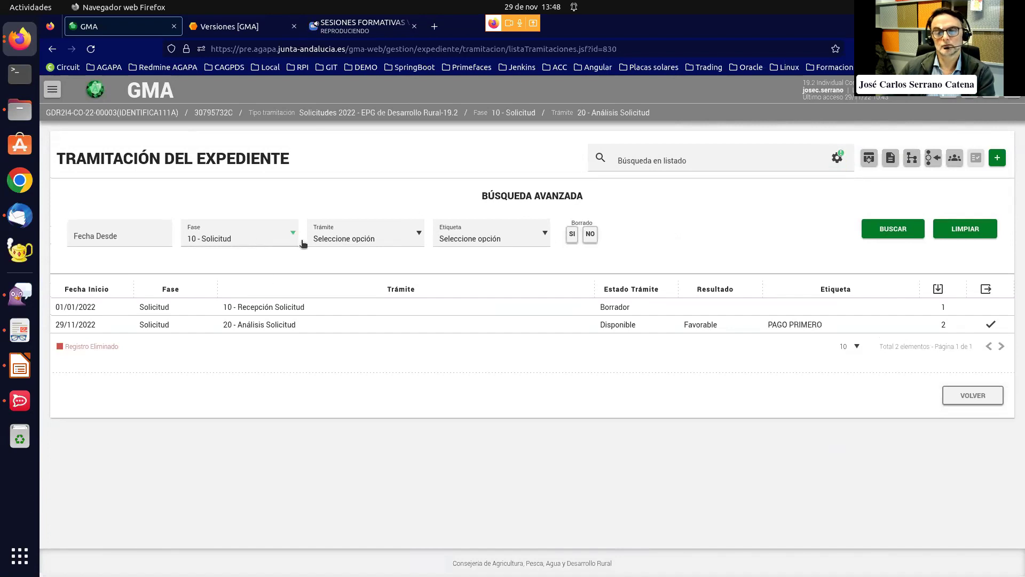
{"action": "left_click", "coordinate": [964, 228]}
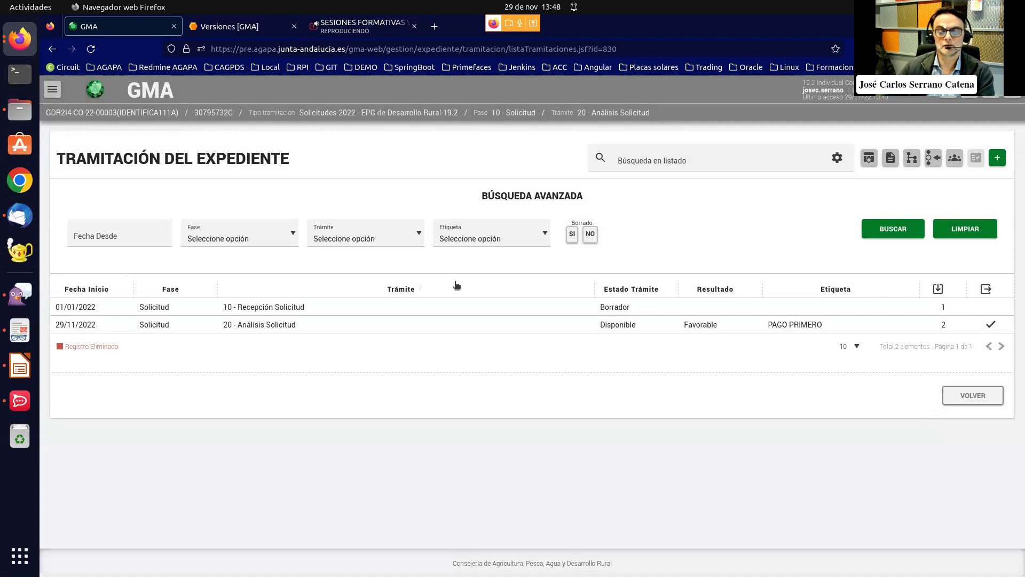
{"action": "left_click", "coordinate": [837, 157]}
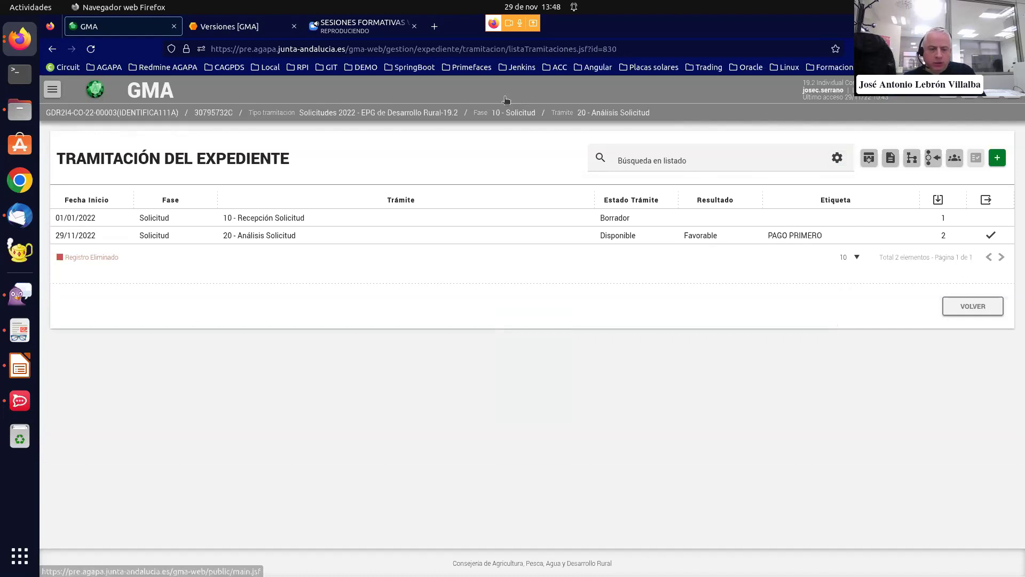
{"action": "left_click", "coordinate": [376, 32]}
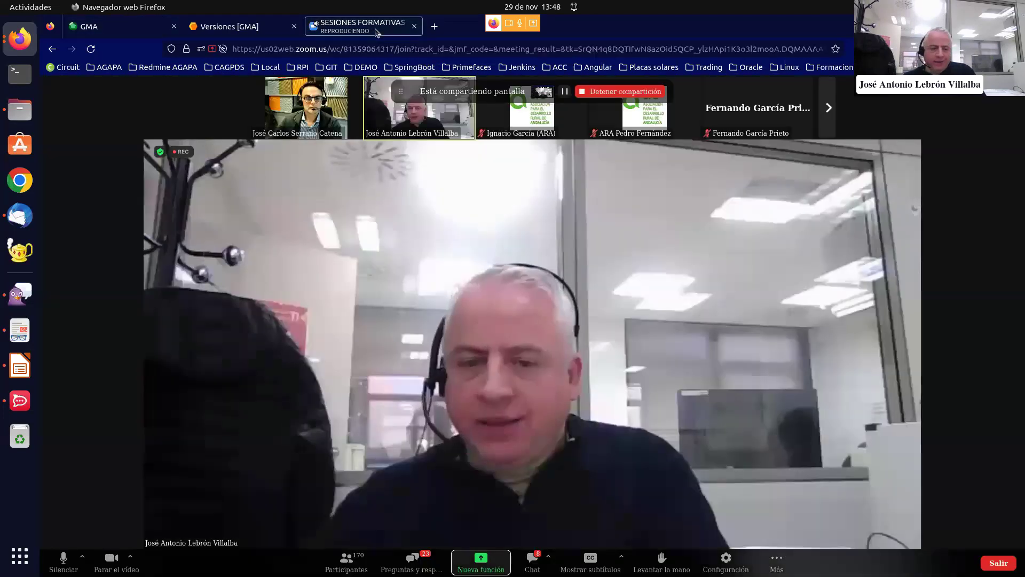